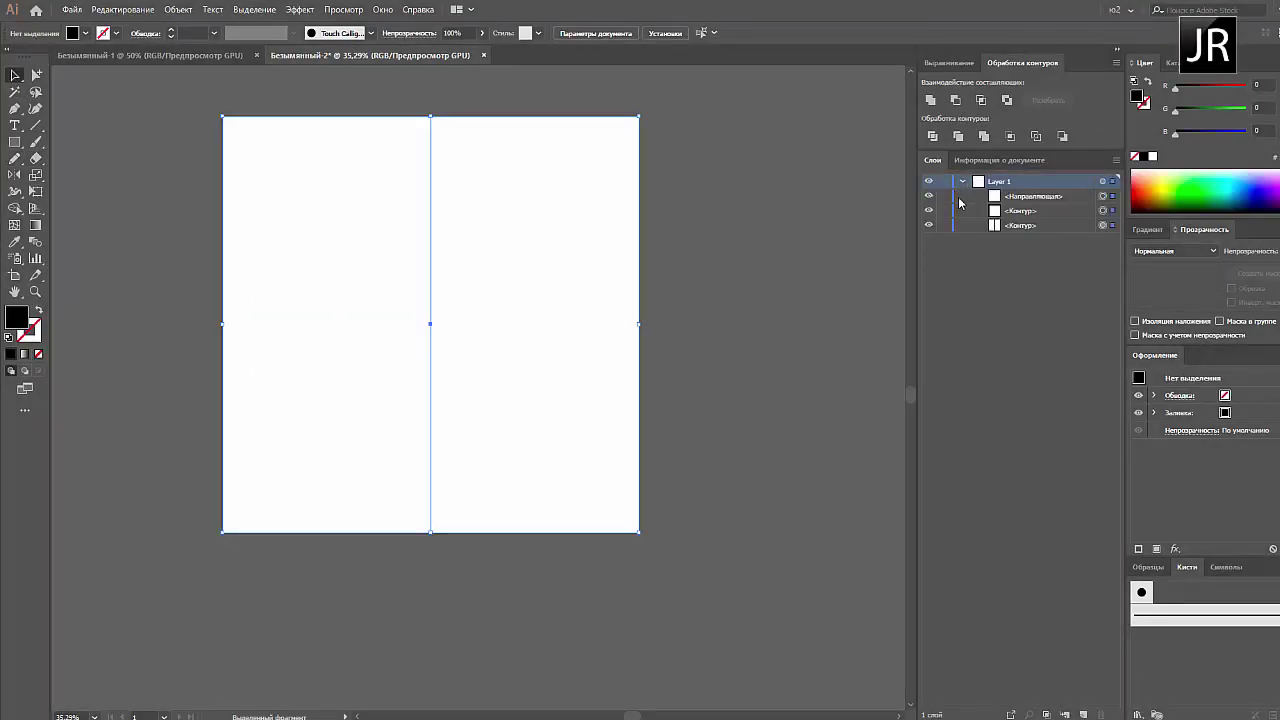
# Lock the guide and frame paths, then pencil-draw a short vertical stem beside the centre guide
pyautogui.moveTo(943, 210); pyautogui.dragTo(943, 225)
pyautogui.press('n')
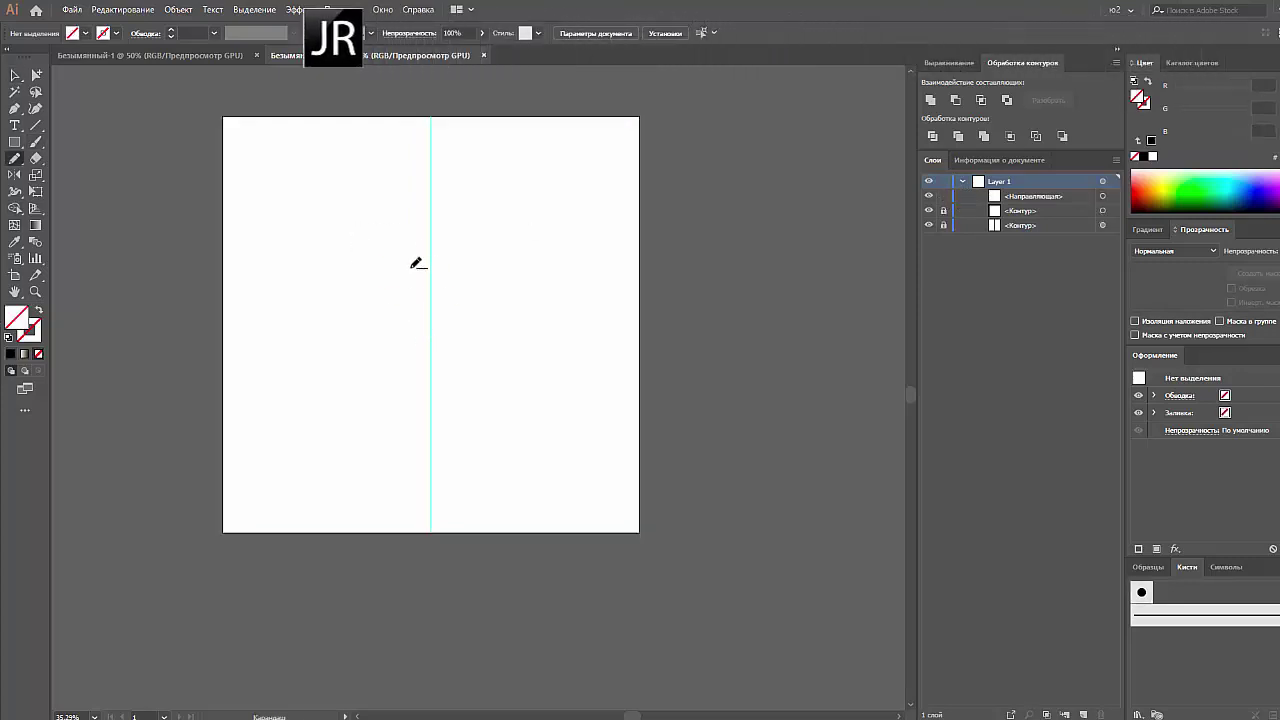
pyautogui.moveTo(407, 272); pyautogui.dragTo(407, 327)
pyautogui.press('v')
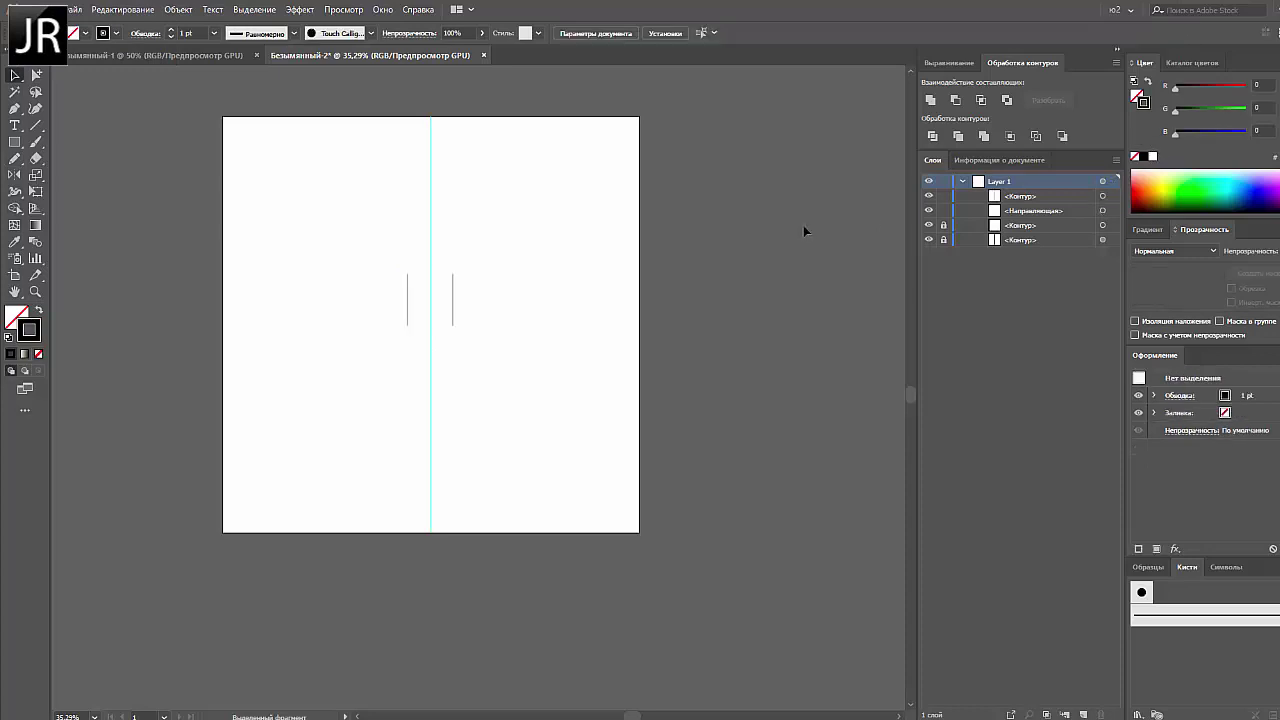
pyautogui.press('n')
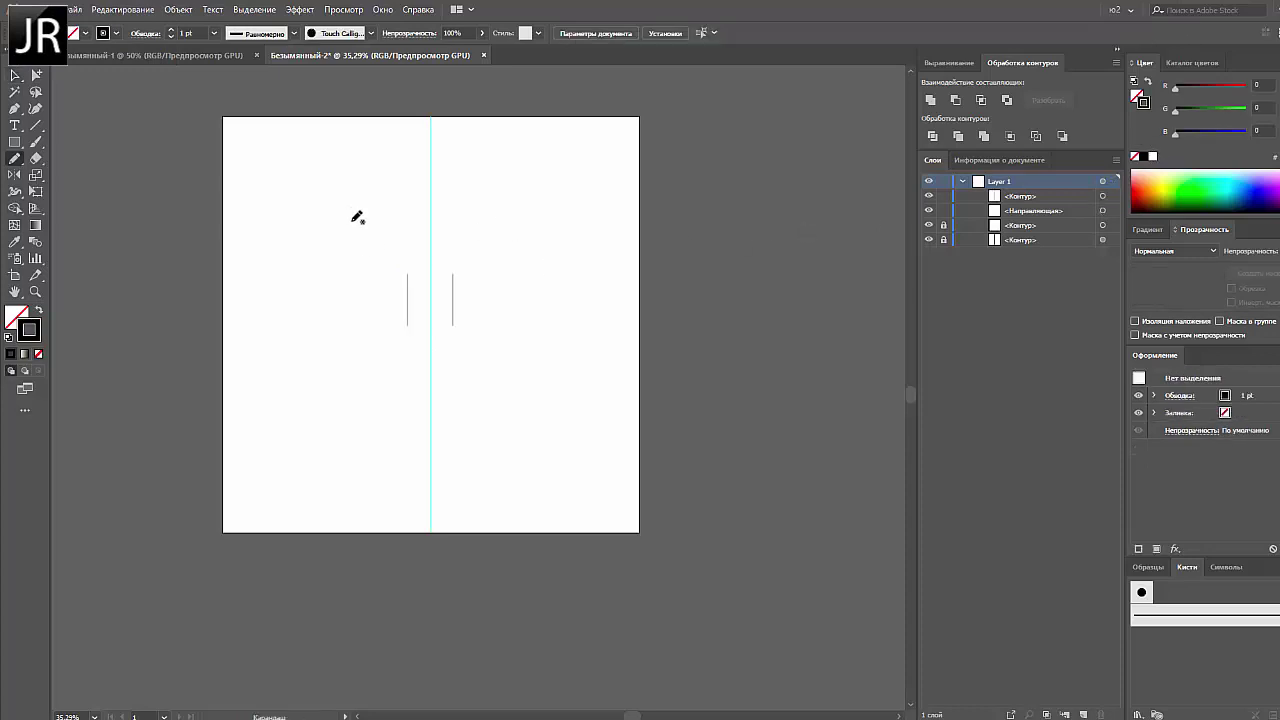
pyautogui.press('v')
pyautogui.click(419, 294)
pyautogui.press('n')
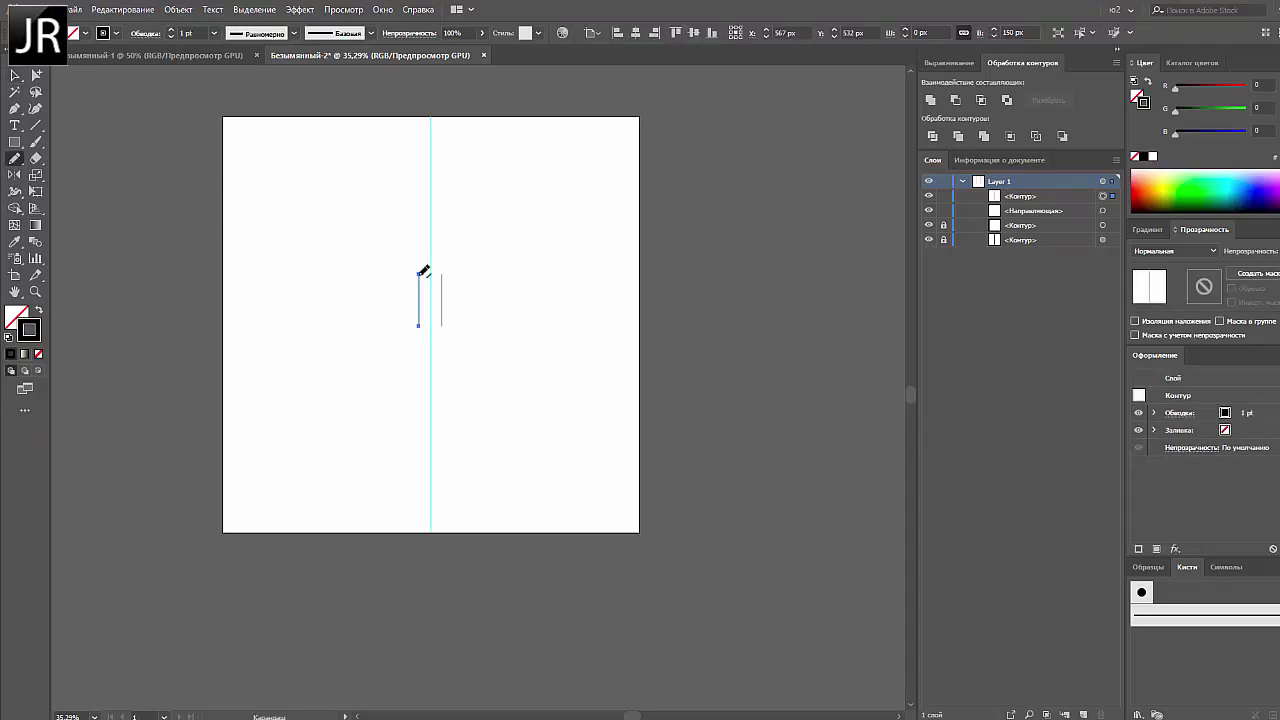
# Undo the misdrawn arc joining the stems and zoom in on the minaret drawing
pyautogui.hotkey('ctrl', 'shift', 'a')
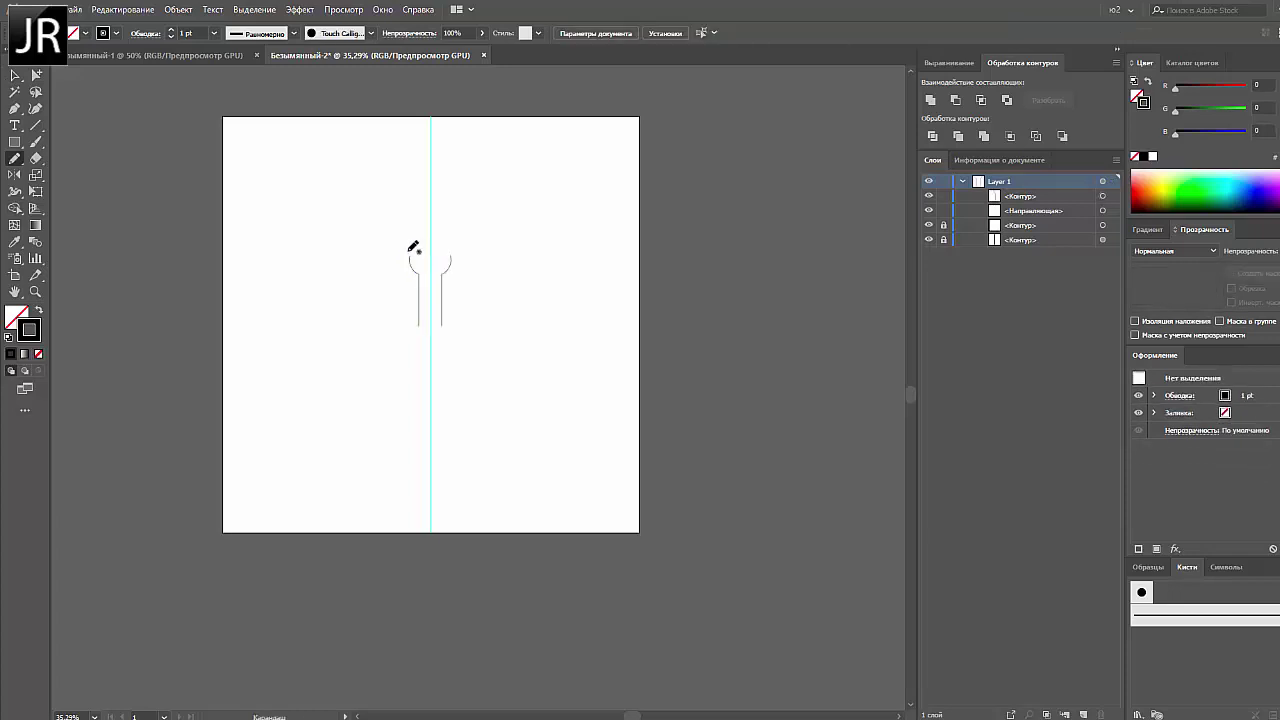
pyautogui.hotkey('ctrl', 'z')
pyautogui.press('v')
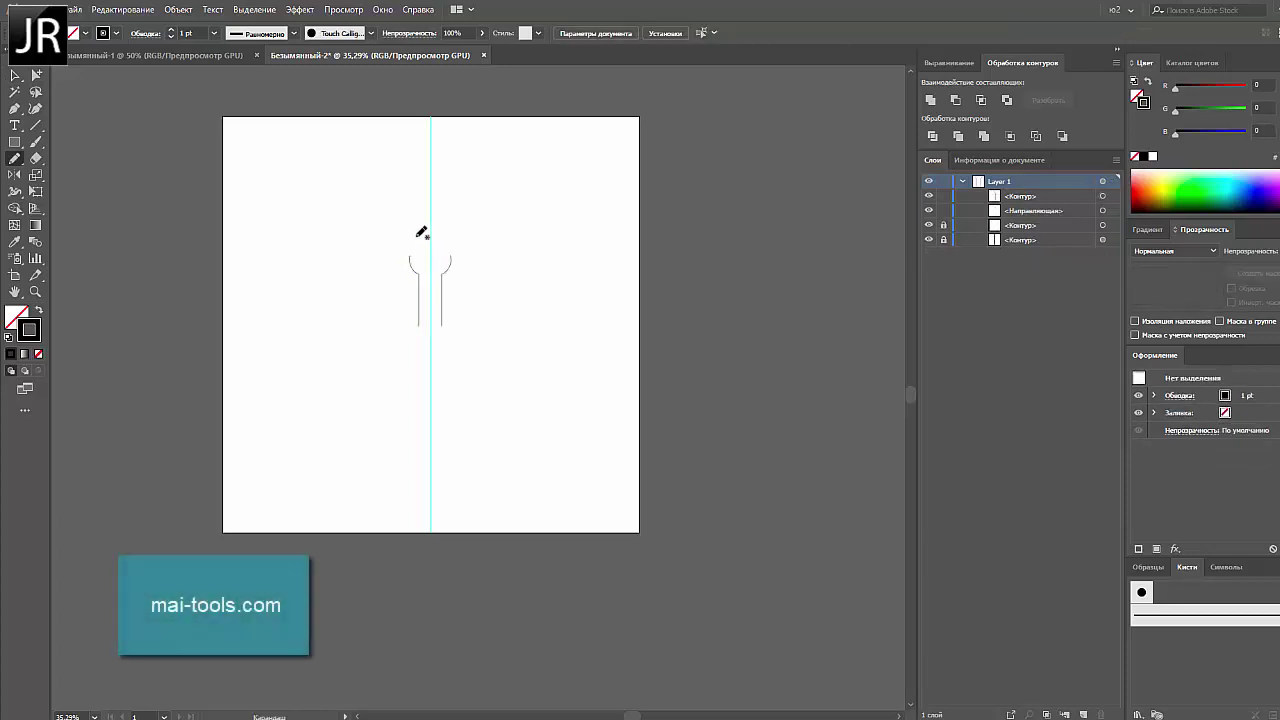
pyautogui.click(419, 291)
pyautogui.hotkey('ctrl', 'shift', 'a')
pyautogui.press('n')
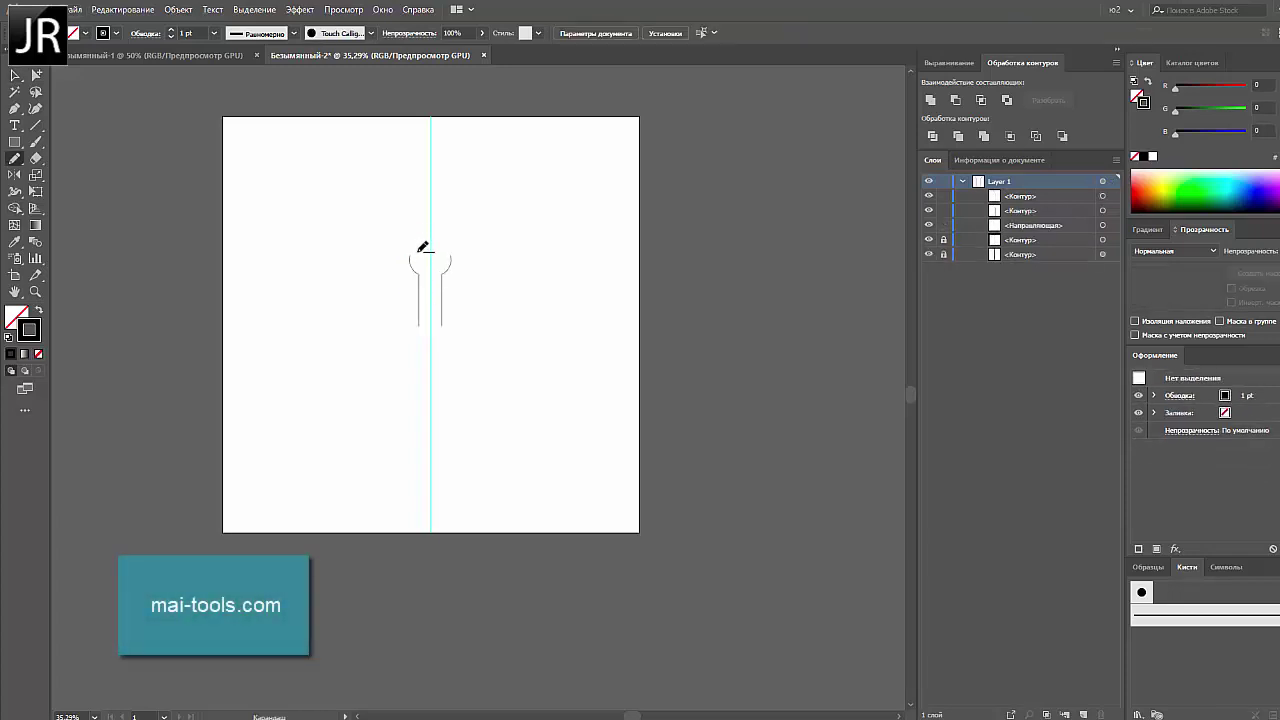
pyautogui.press('z')
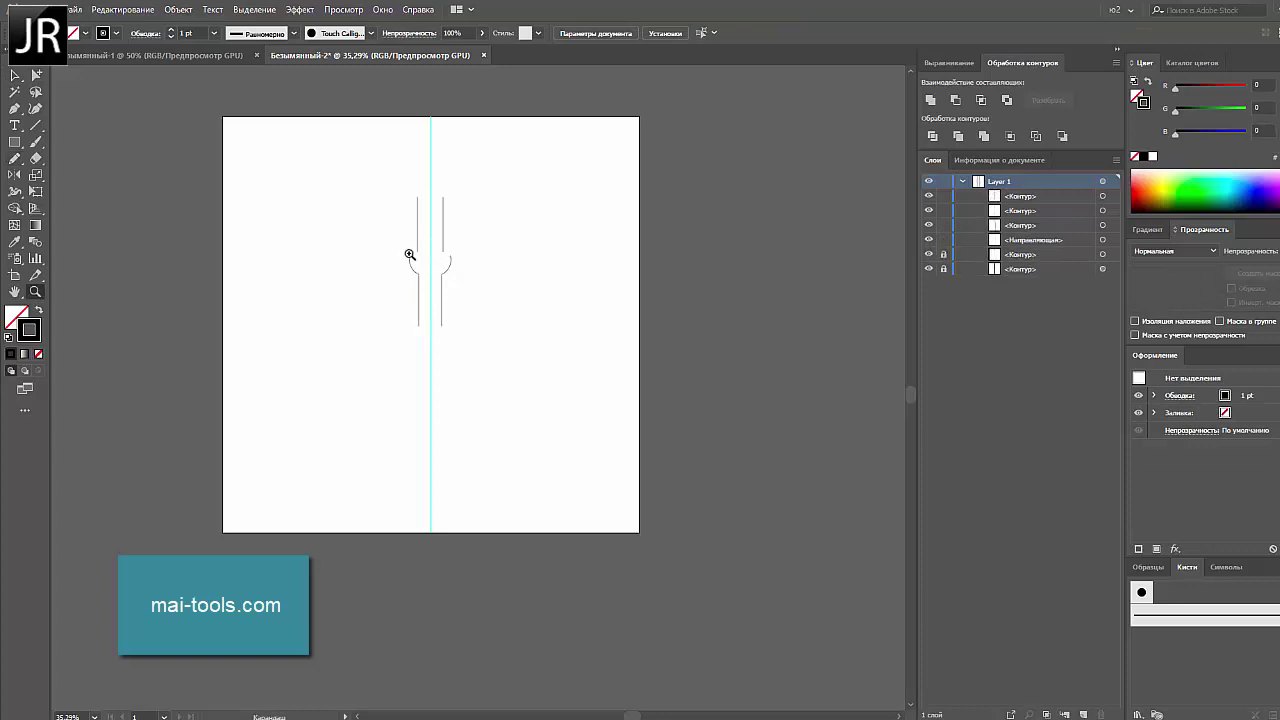
pyautogui.click(414, 250)
# Extend the stems upward, cap them with an arc, and move the shape down about 134 px
pyautogui.press('n')
pyautogui.moveTo(420, 348); pyautogui.dragTo(421, 258)
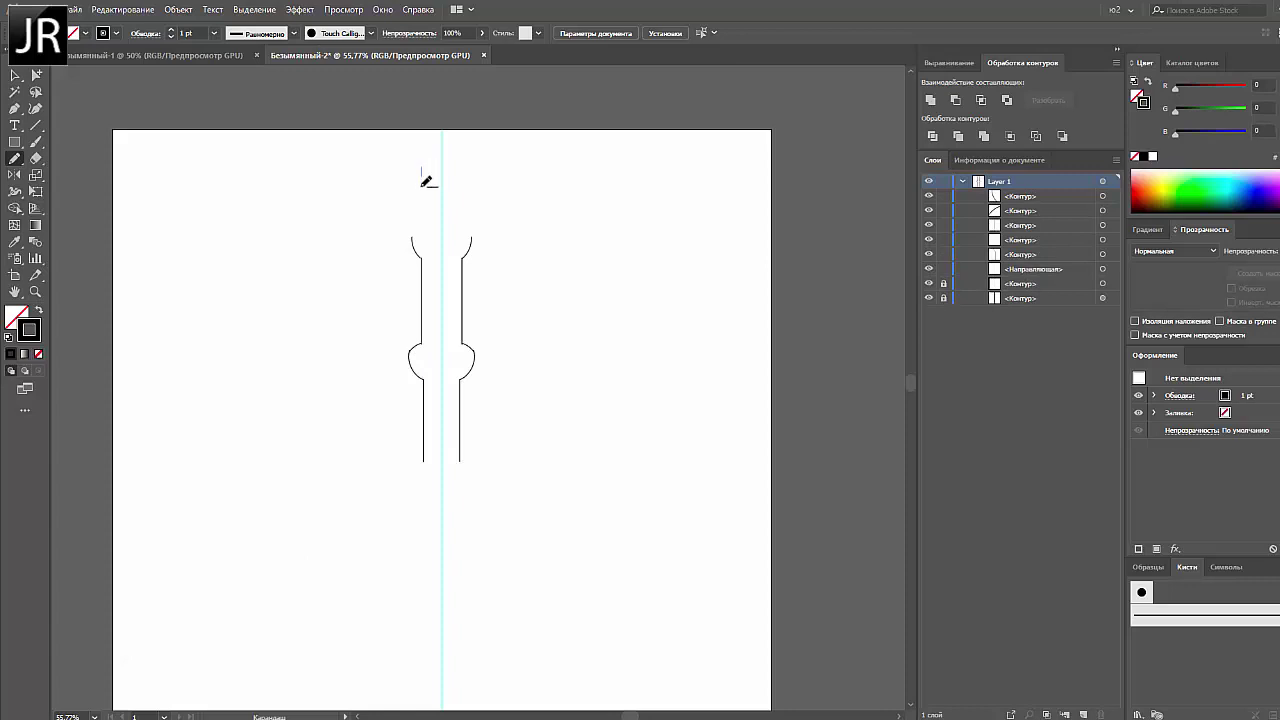
pyautogui.moveTo(421, 186); pyautogui.dragTo(420, 230)
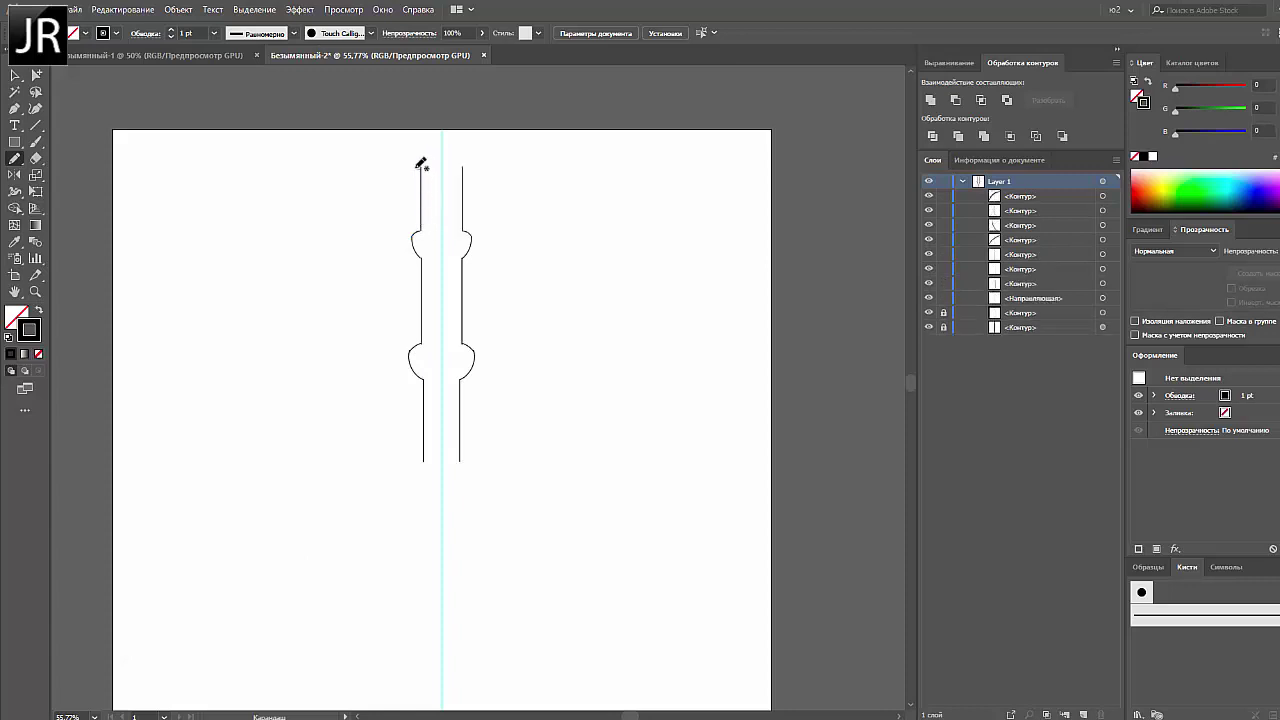
pyautogui.moveTo(420, 164)
pyautogui.mouseDown()
pyautogui.moveTo(463, 167)
pyautogui.moveTo(445, 430)
pyautogui.moveTo(430, 433)
pyautogui.mouseUp()
pyautogui.press('v')
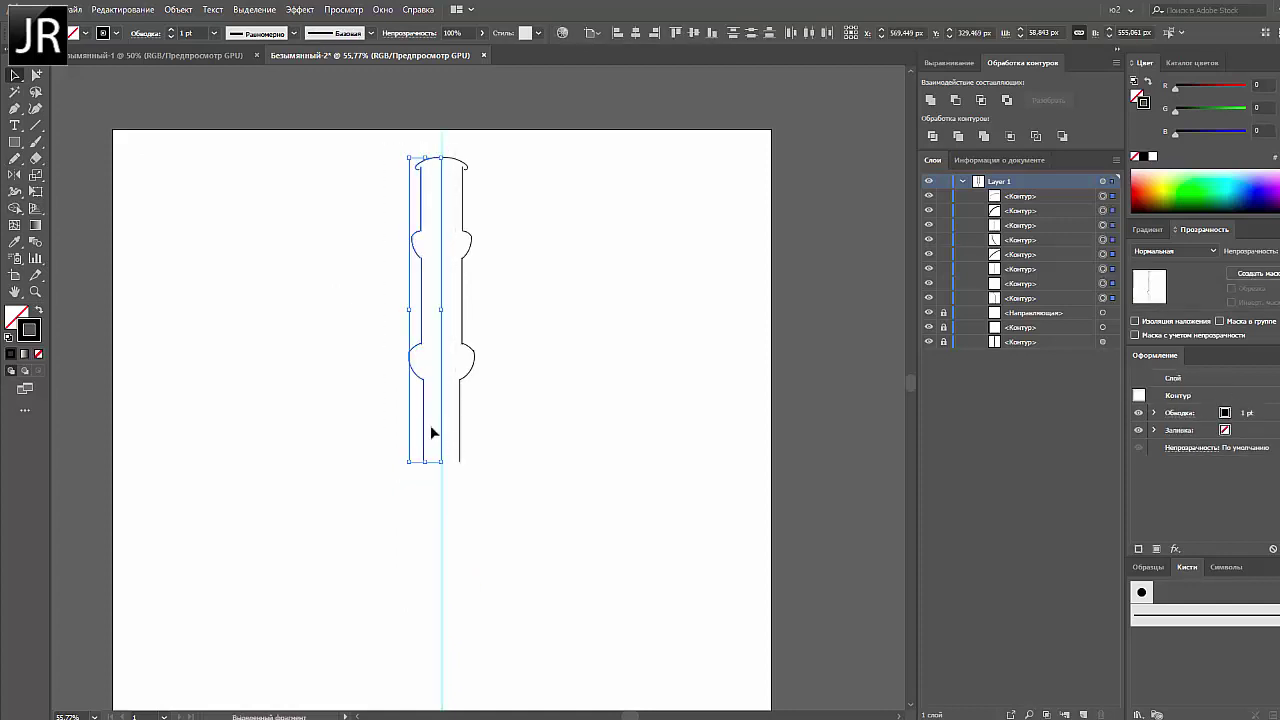
pyautogui.moveTo(394, 149)
pyautogui.mouseDown()
pyautogui.moveTo(437, 457)
pyautogui.moveTo(428, 590)
pyautogui.mouseUp()
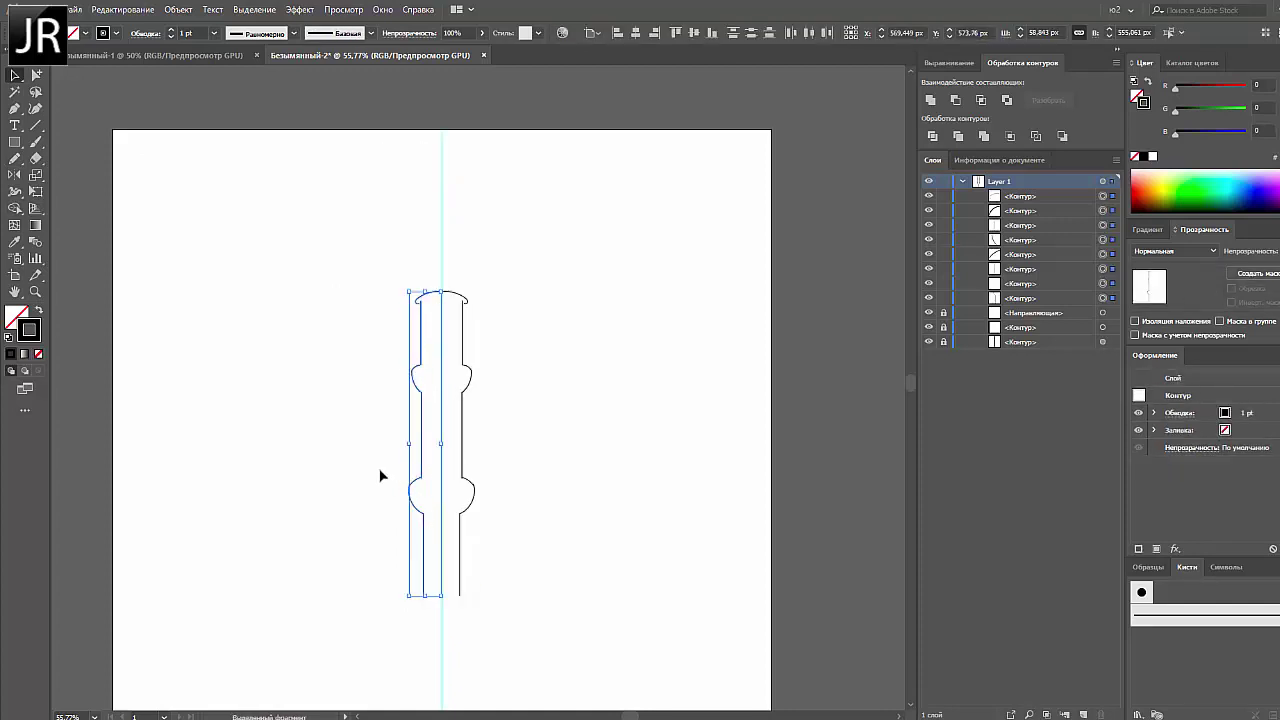
pyautogui.click(380, 476)
# Draw a closed pointed spire above the stem, discarding a first attempt
pyautogui.press('n')
pyautogui.moveTo(432, 270); pyautogui.dragTo(436, 272)
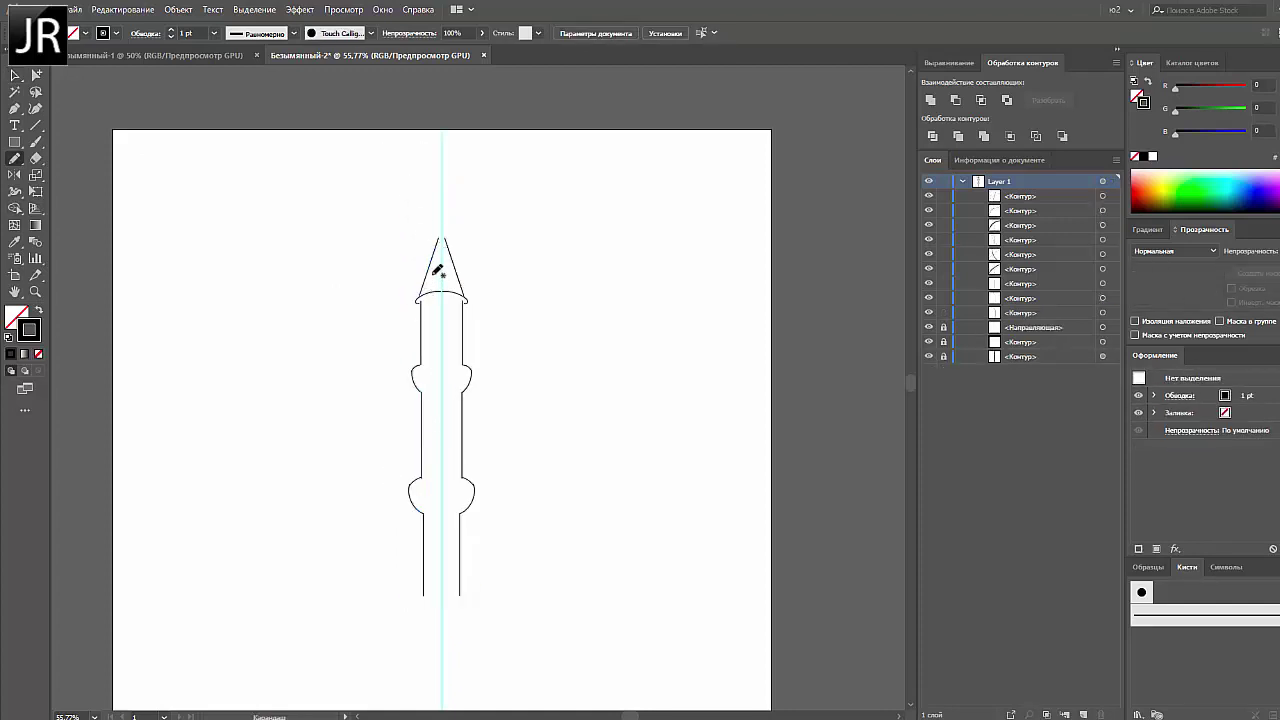
pyautogui.hotkey('ctrl', 'z')
pyautogui.moveTo(446, 210)
pyautogui.mouseDown()
pyautogui.moveTo(462, 296)
pyautogui.moveTo(421, 364)
pyautogui.mouseUp()
# Zoom in and inspect the shaft lines and bulge curves by selecting them
pyautogui.press('v')
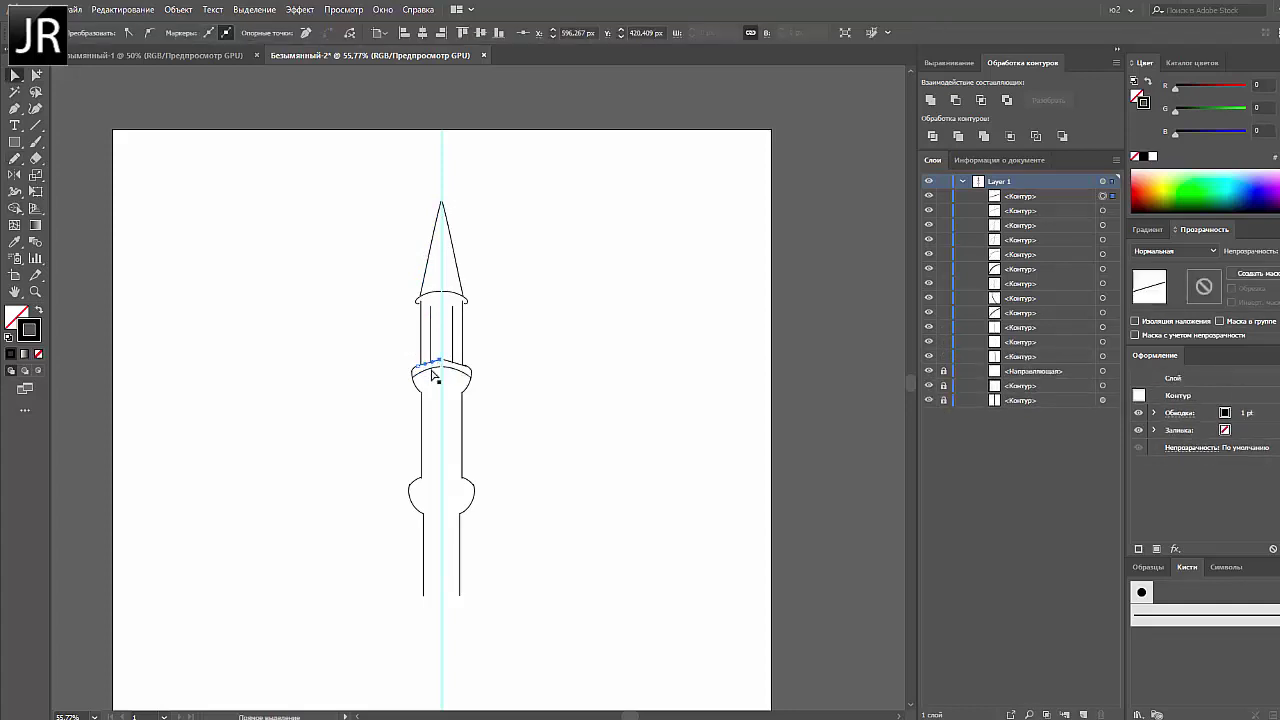
pyautogui.hotkey('ctrl', '+')
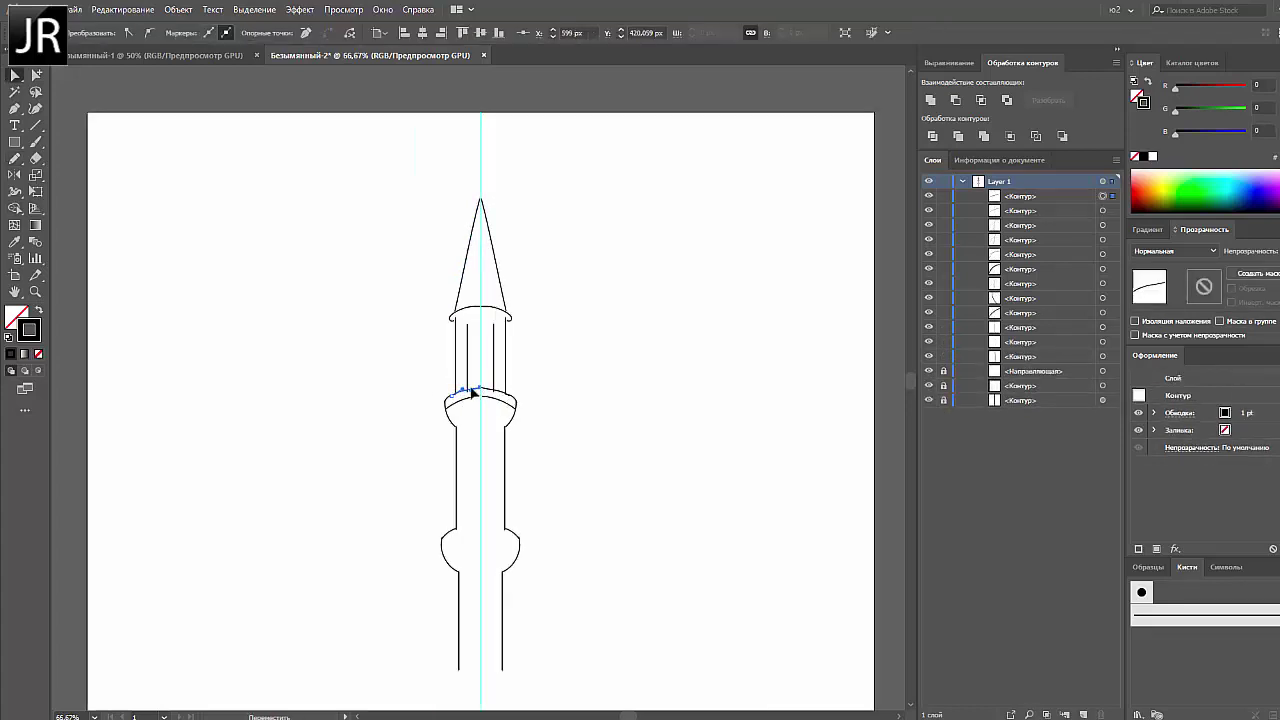
pyautogui.click(466, 364)
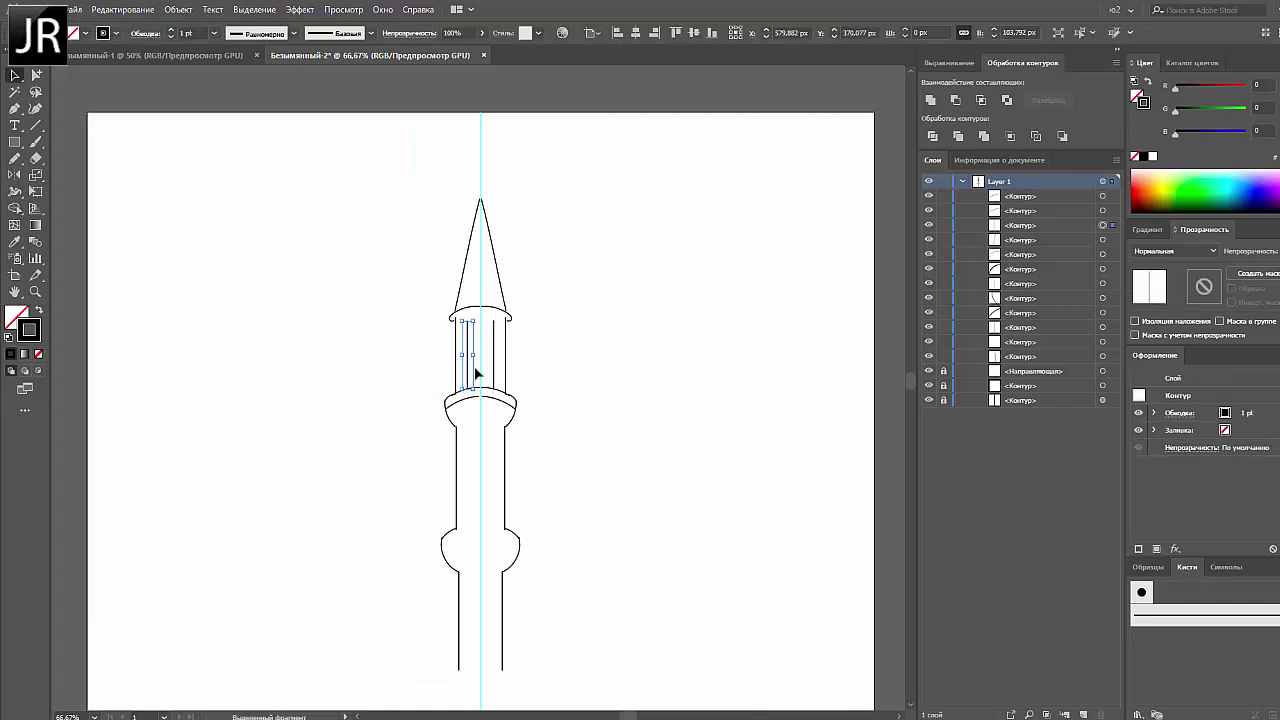
pyautogui.click(456, 397)
pyautogui.click(445, 401)
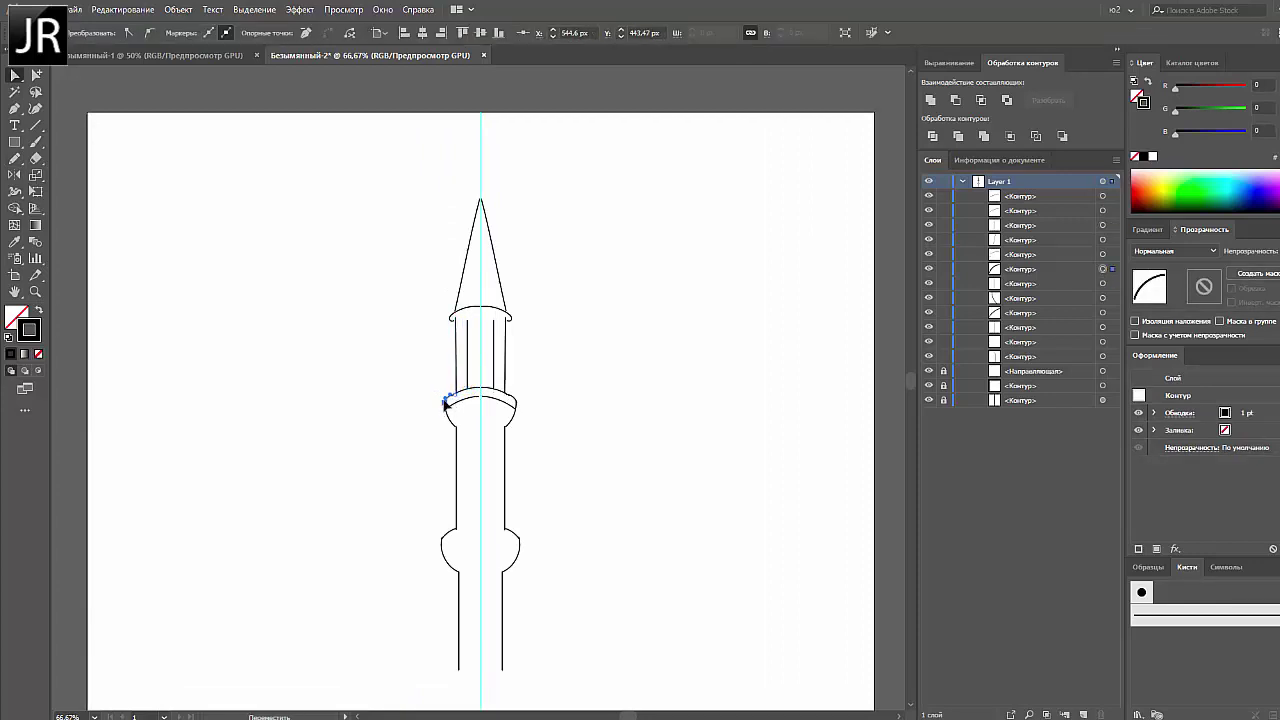
pyautogui.scroll(3, 430, 413)
pyautogui.scroll(3, 491, 470)
pyautogui.click(506, 445)
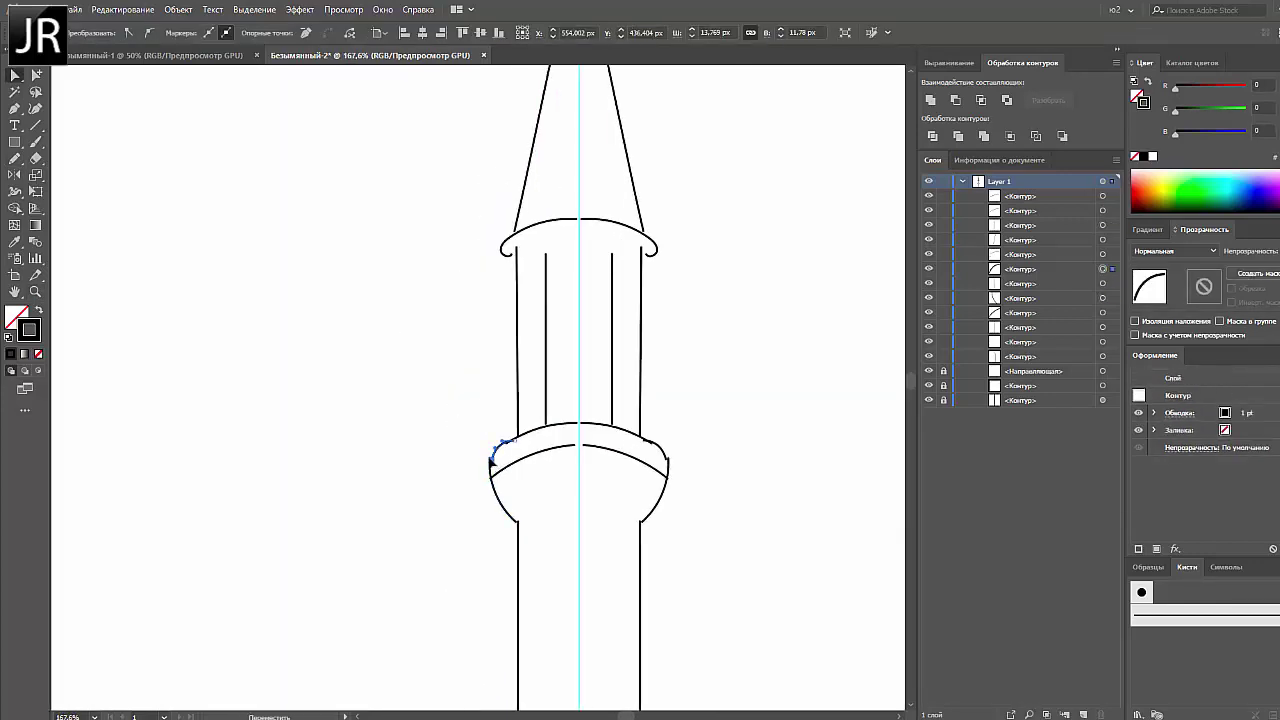
pyautogui.click(478, 470)
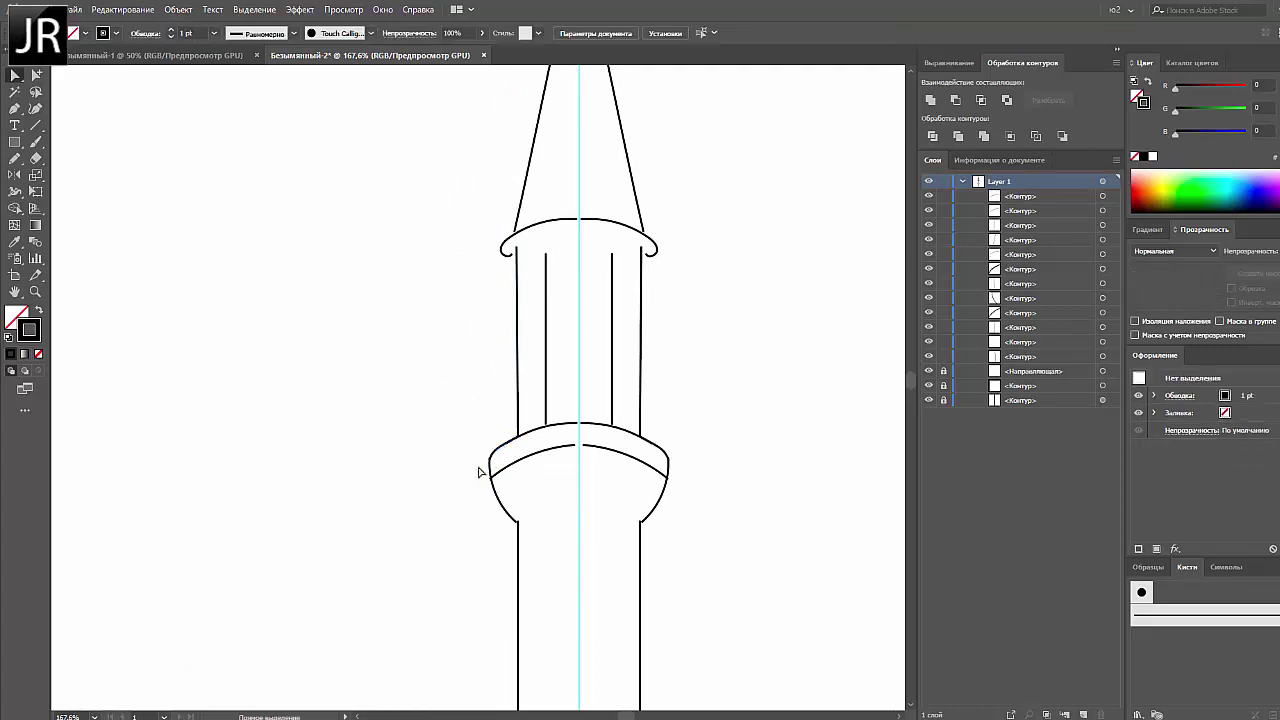
pyautogui.scroll(-3, 450, 400)
pyautogui.click(437, 352)
pyautogui.click(440, 358)
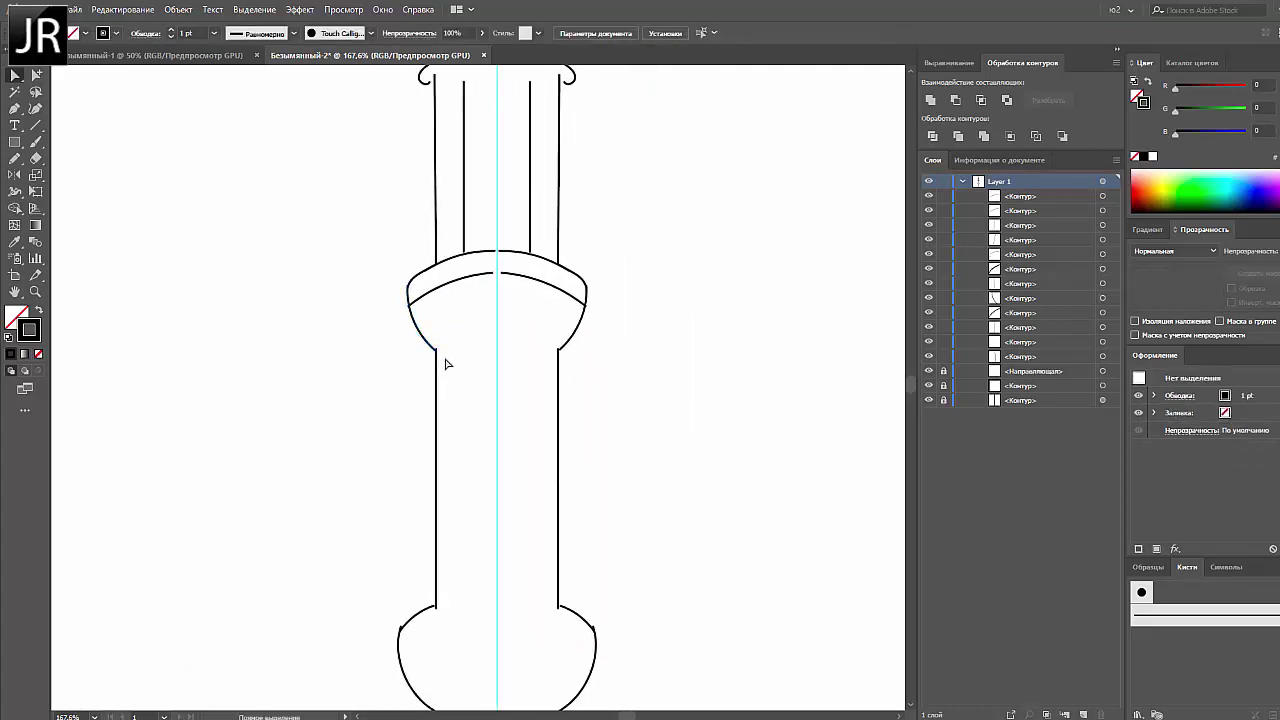
pyautogui.scroll(-3, 451, 360)
pyautogui.scroll(-2, 451, 360)
# Pencil an arc across the lower bulge top and check the left shaft line's anchors
pyautogui.press('n')
pyautogui.scroll(1, 458, 357)
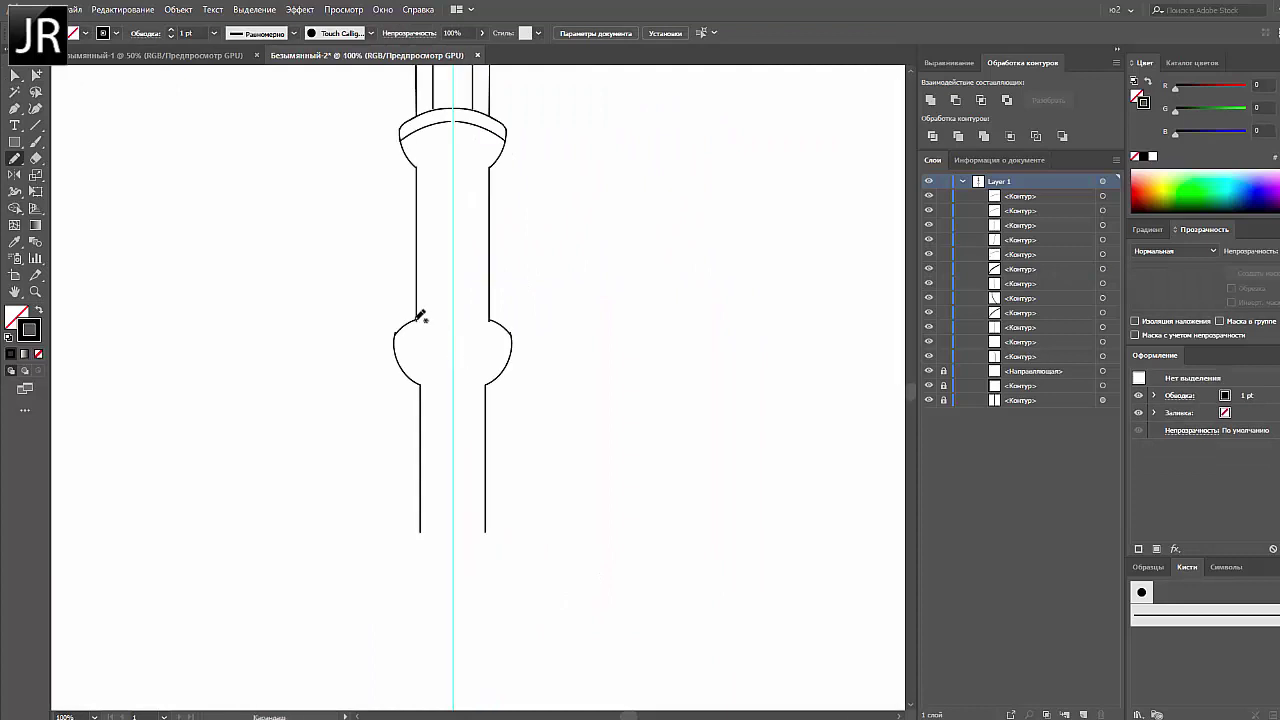
pyautogui.moveTo(445, 316)
pyautogui.mouseDown()
pyautogui.moveTo(398, 345)
pyautogui.moveTo(452, 326)
pyautogui.mouseUp()
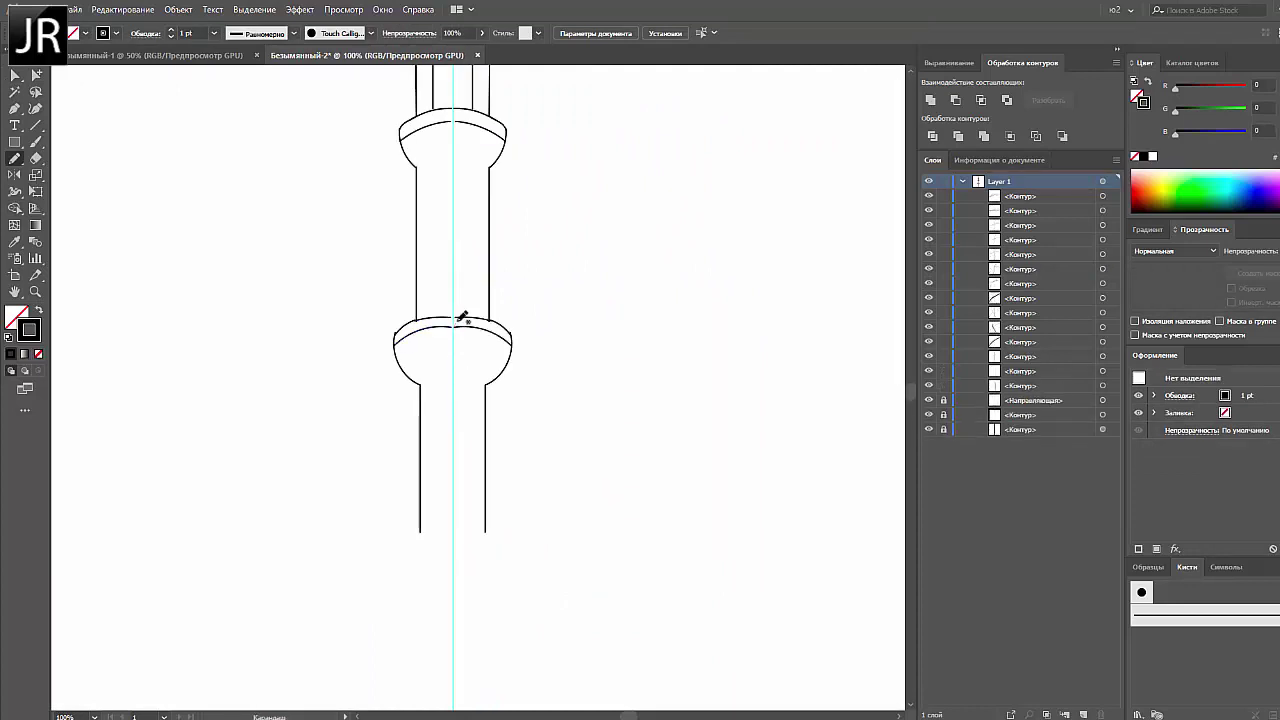
pyautogui.press('v')
pyautogui.click(436, 326)
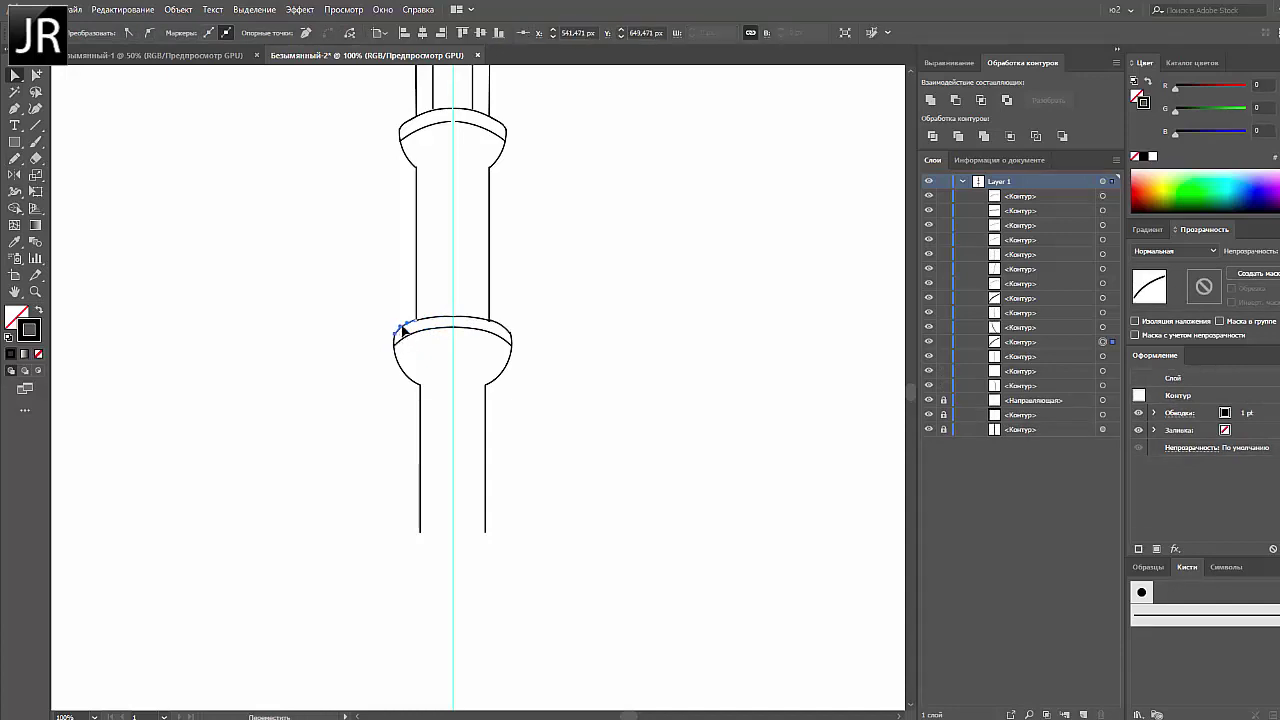
pyautogui.click(416, 324)
pyautogui.press('a')
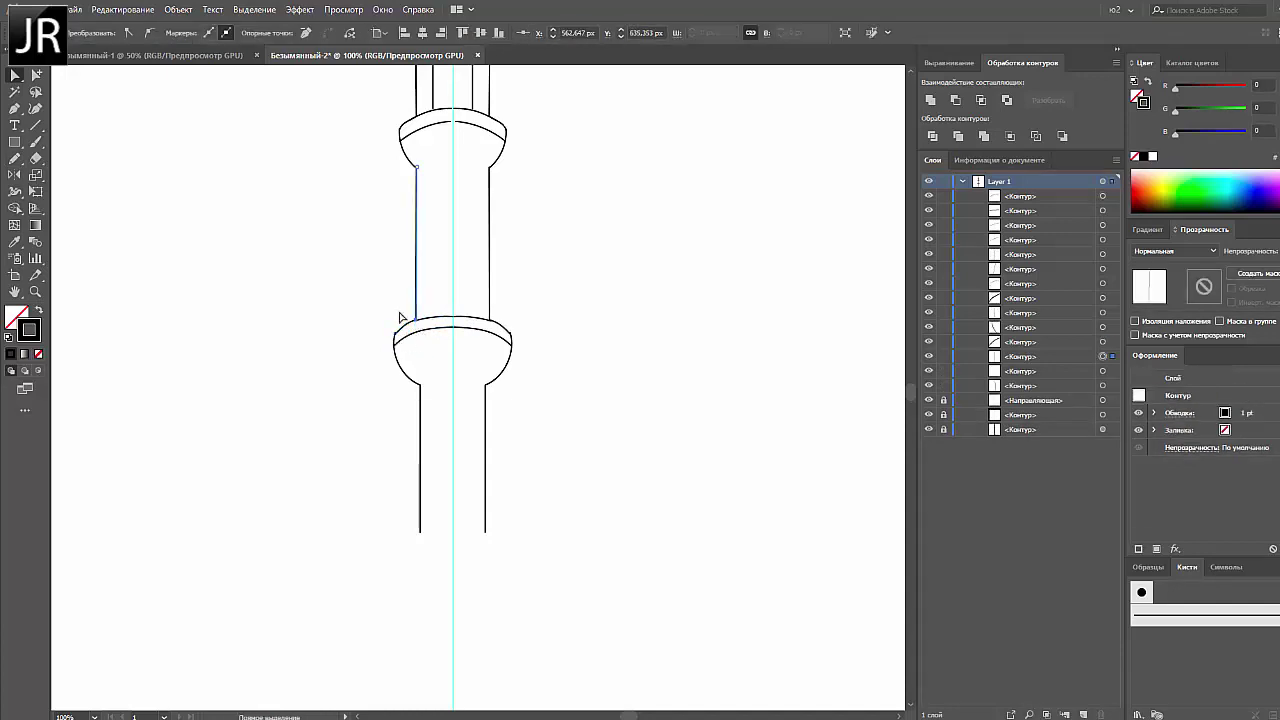
pyautogui.click(415, 400)
# Hatch the lower and upper ring bands with short vertical pencil strokes
pyautogui.press('n')
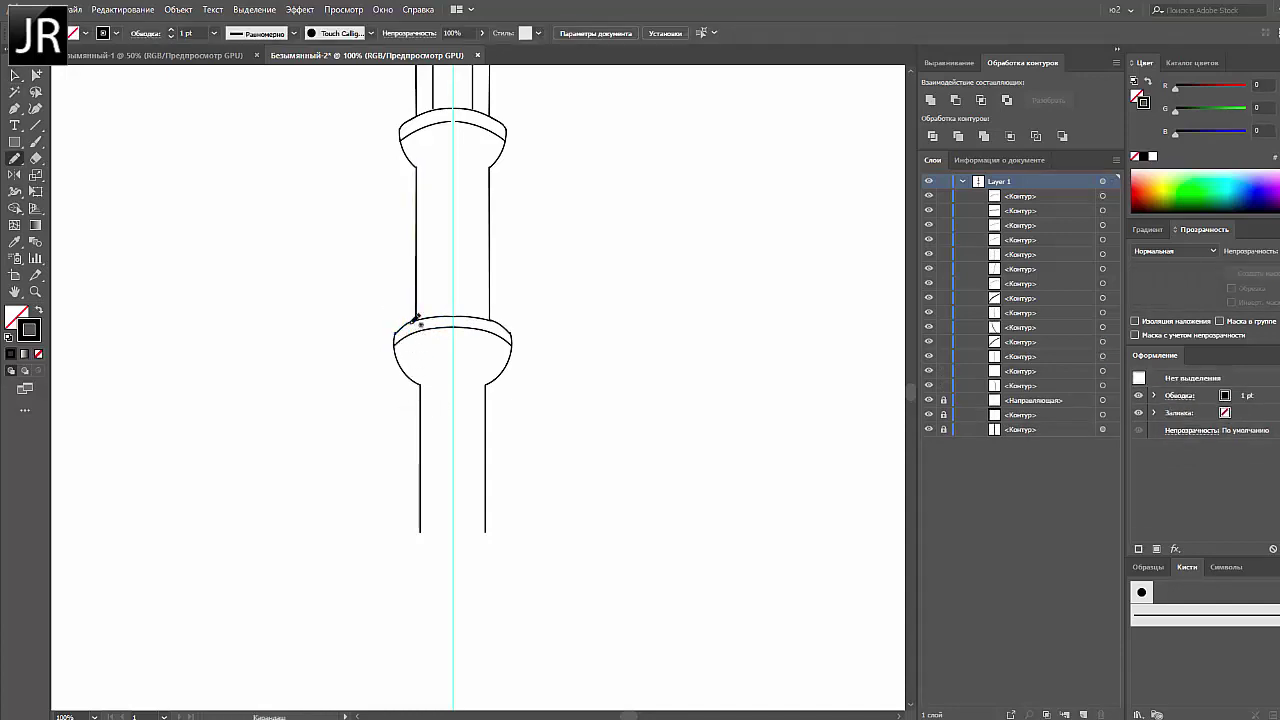
pyautogui.moveTo(408, 322)
pyautogui.mouseDown()
pyautogui.moveTo(408, 337)
pyautogui.moveTo(456, 335)
pyautogui.moveTo(452, 322)
pyautogui.moveTo(391, 342)
pyautogui.mouseUp()
pyautogui.scroll(5, 423, 280)
pyautogui.moveTo(395, 320)
pyautogui.mouseDown()
pyautogui.moveTo(395, 342)
pyautogui.moveTo(409, 338)
pyautogui.mouseUp()
pyautogui.moveTo(414, 317); pyautogui.dragTo(424, 337)
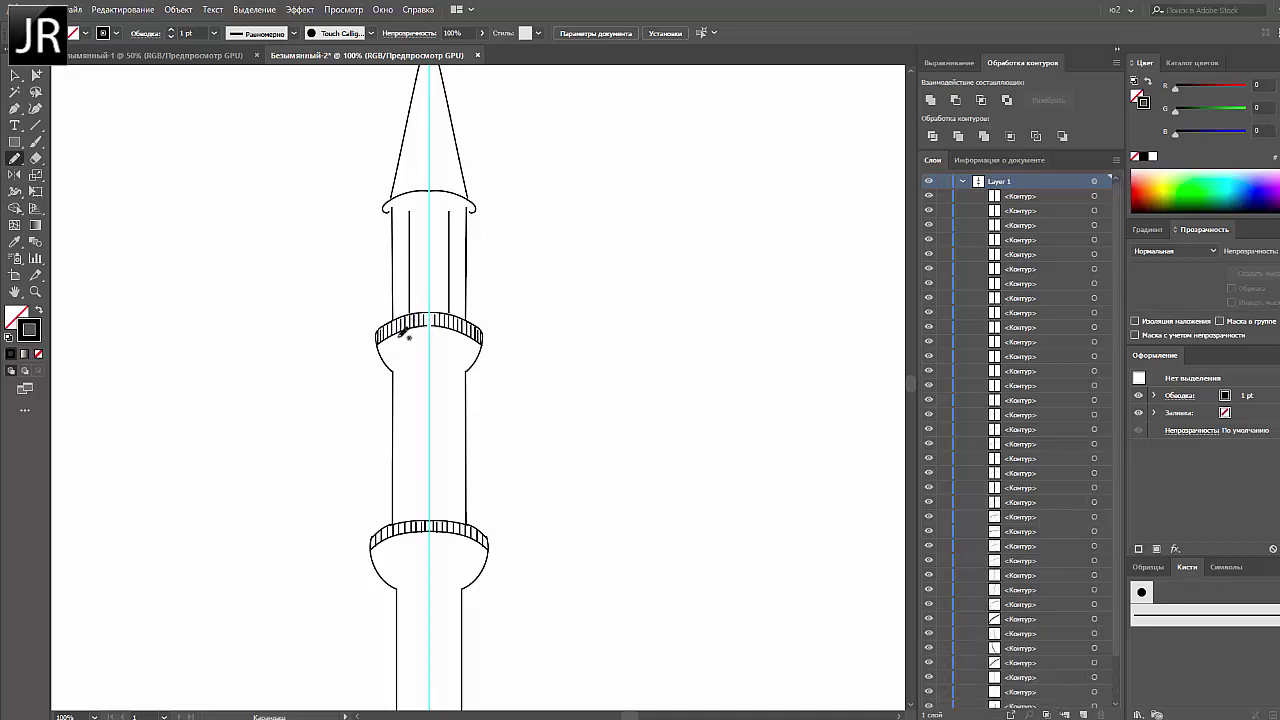
# Draw vertical fluting lines along the shaft, then zoom out to the whole minaret
pyautogui.moveTo(424, 450); pyautogui.dragTo(422, 498)
pyautogui.moveTo(438, 374); pyautogui.dragTo(438, 498)
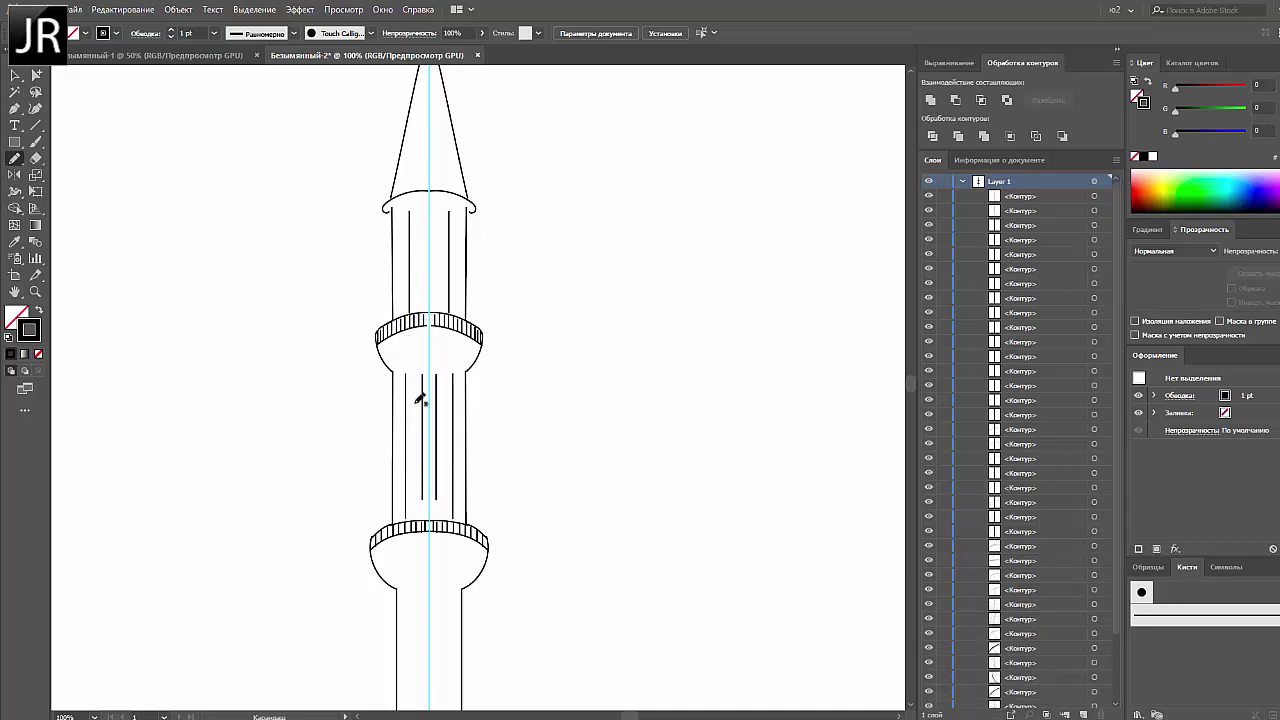
pyautogui.moveTo(424, 398); pyautogui.dragTo(420, 398)
pyautogui.press('n')
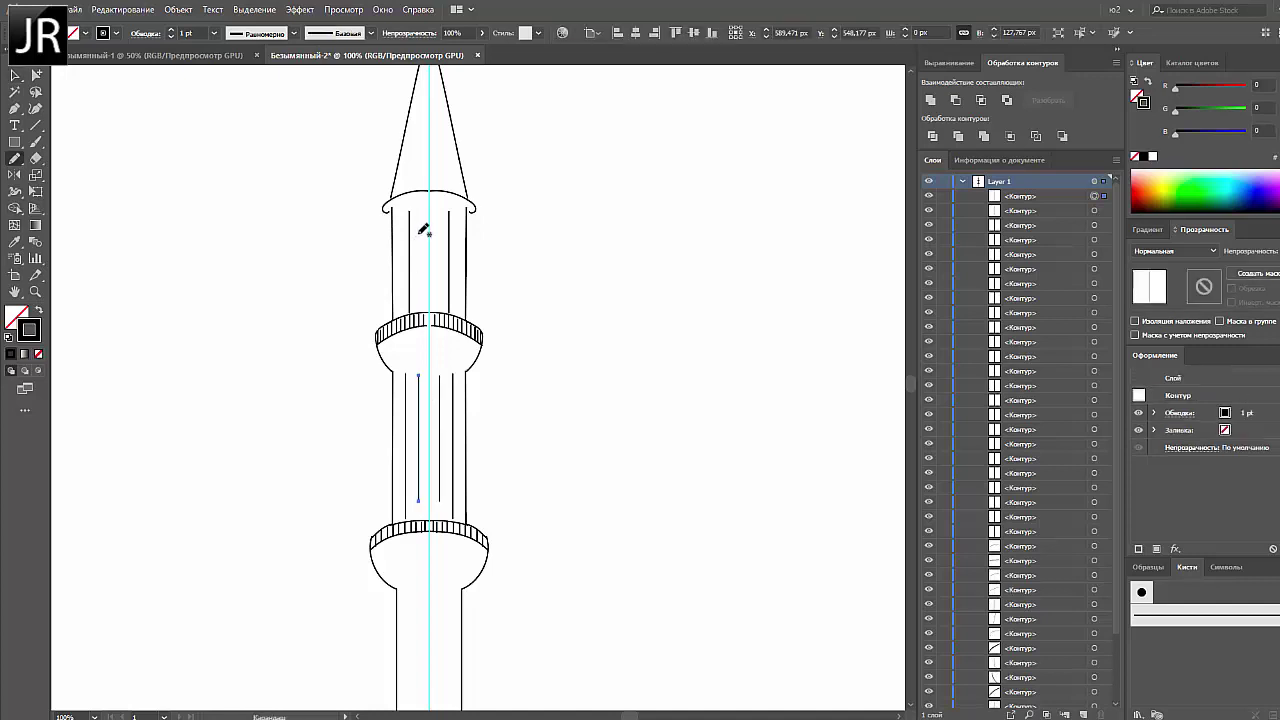
pyautogui.moveTo(405, 212); pyautogui.dragTo(405, 300)
pyautogui.press('v')
pyautogui.click(378, 293)
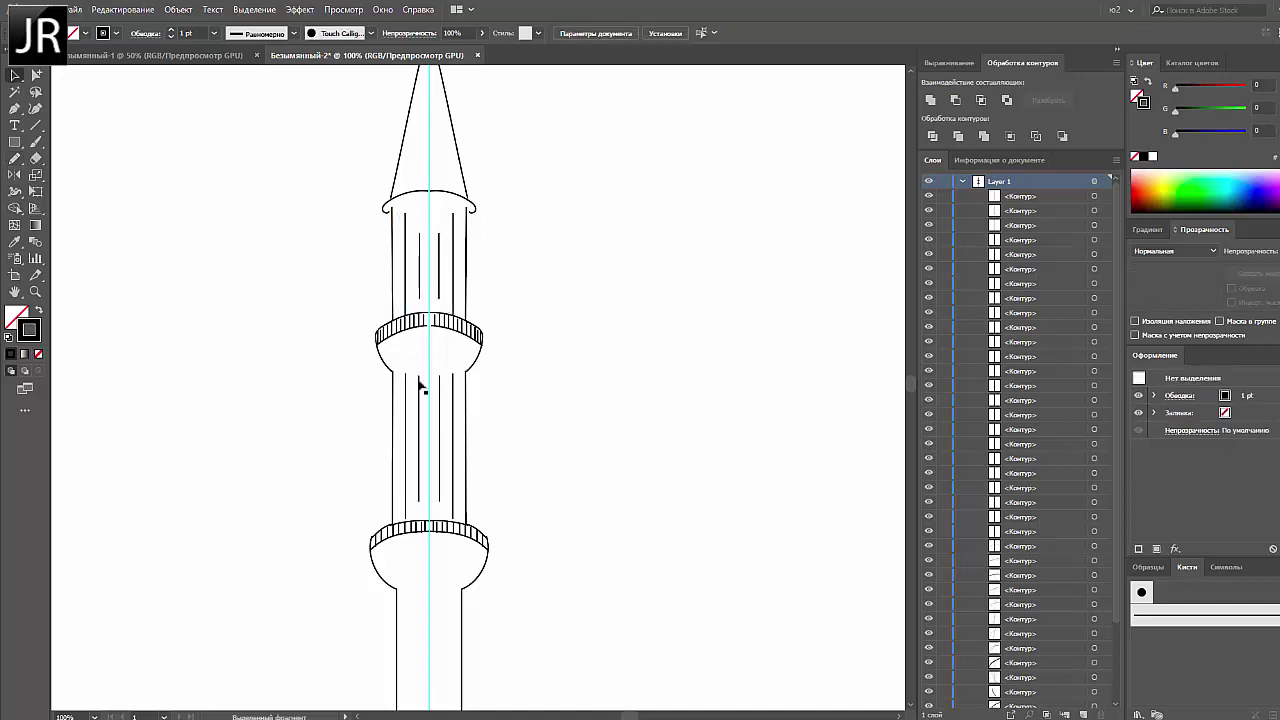
pyautogui.press('n')
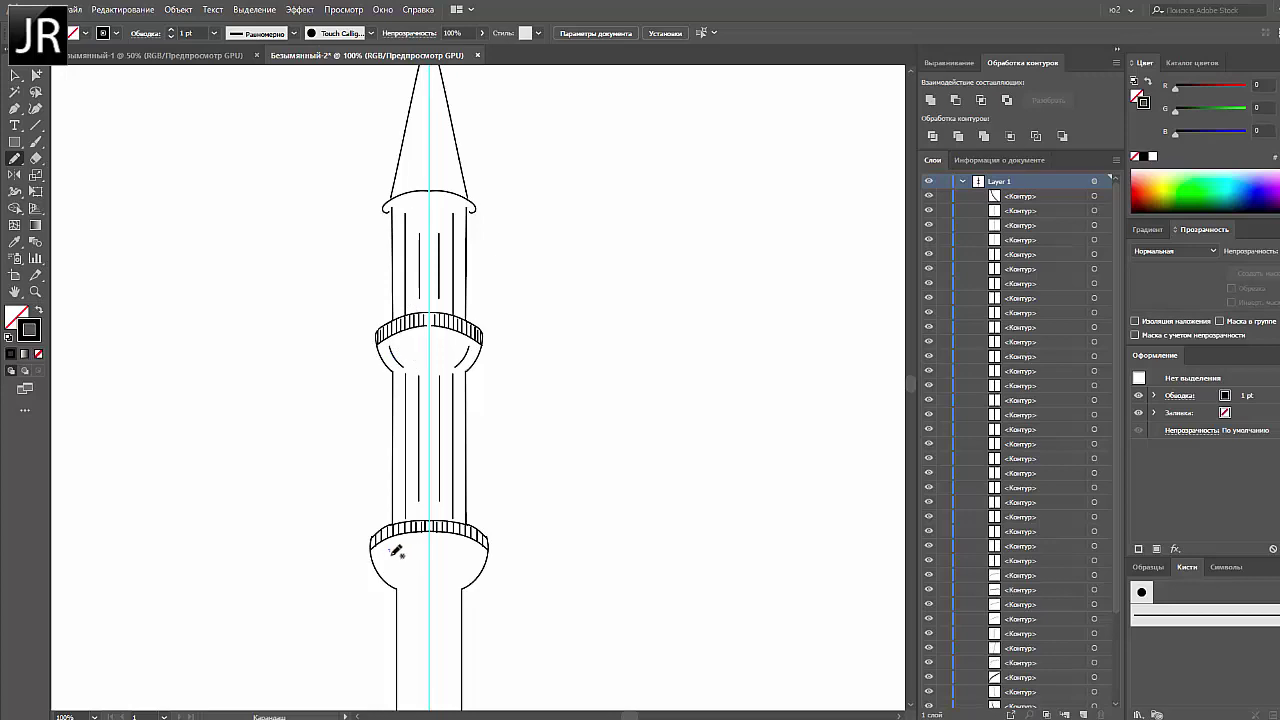
pyautogui.hotkey('ctrl', '-')
# Add a narrow line in the lower shaft, trying and undoing a rectangle in the upper shaft
pyautogui.moveTo(441, 532)
pyautogui.mouseDown()
pyautogui.moveTo(434, 592)
pyautogui.moveTo(430, 532)
pyautogui.mouseUp()
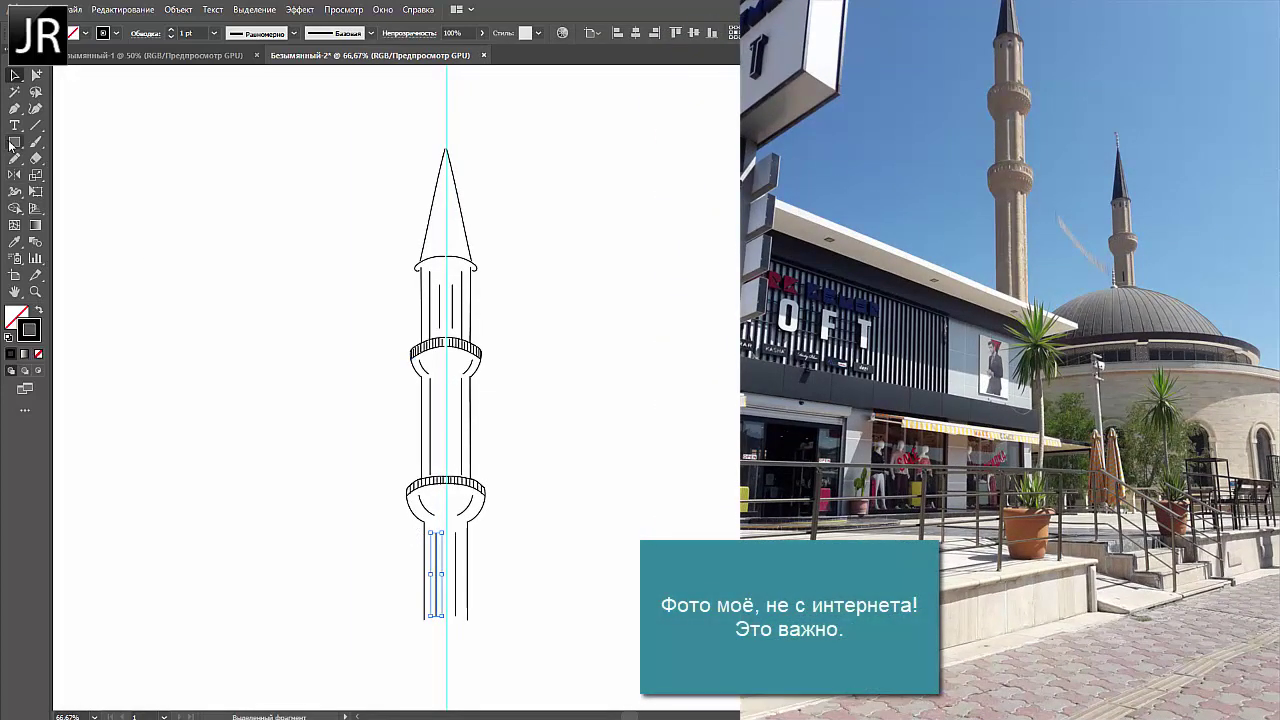
pyautogui.click(12, 145)
pyautogui.click(100, 140)
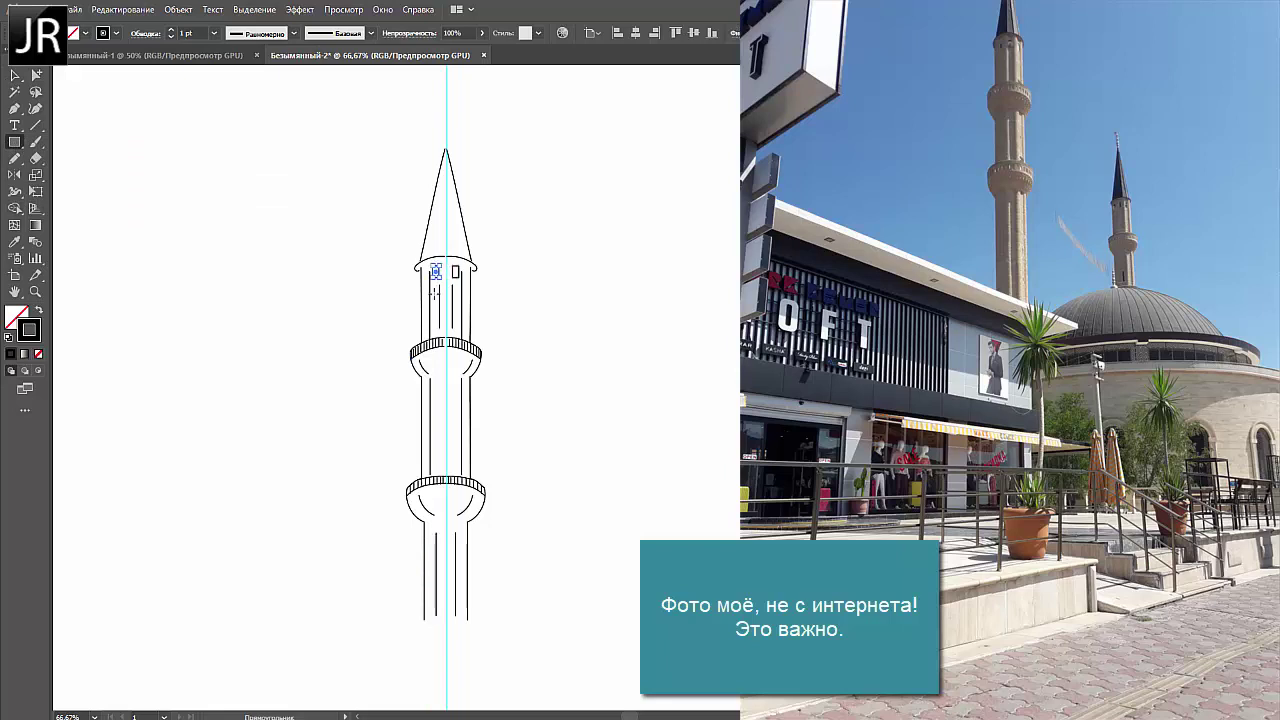
pyautogui.moveTo(438, 334); pyautogui.dragTo(428, 287)
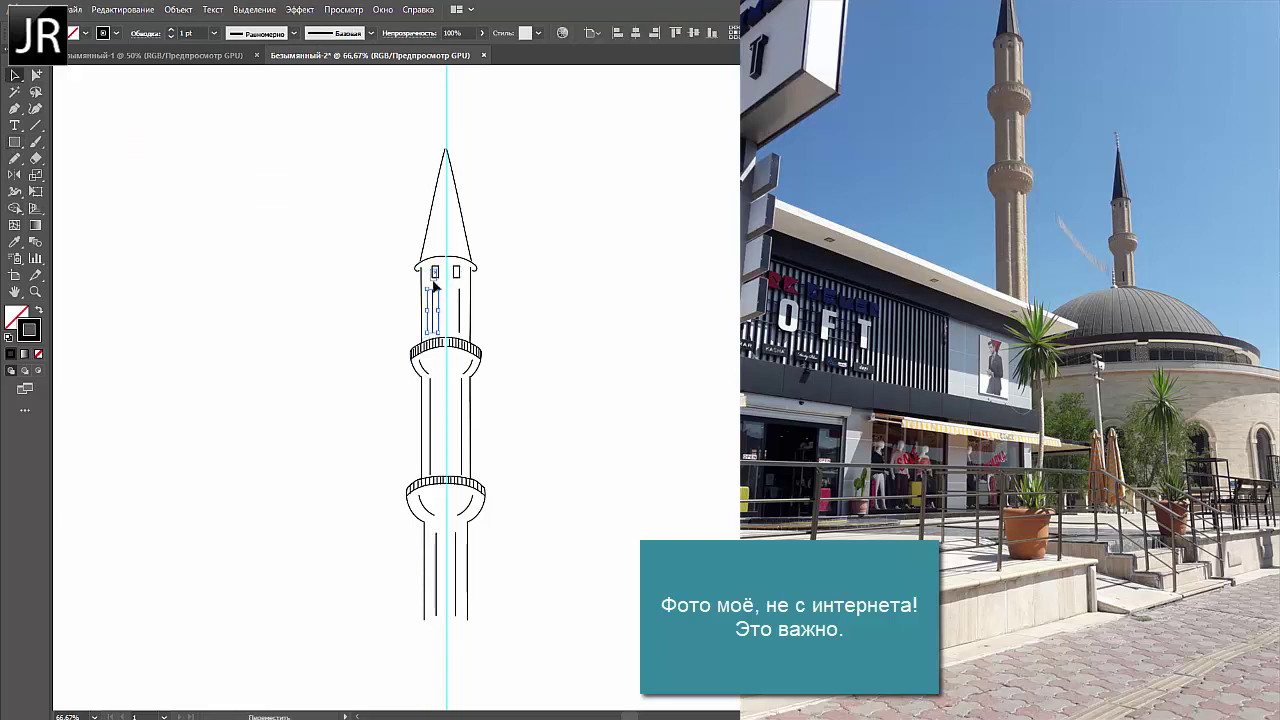
pyautogui.hotkey('ctrl', 'z')
# Select the left window rectangle below the cone to round it into an arch
pyautogui.scroll(5, 430, 260)
pyautogui.click(525, 252)
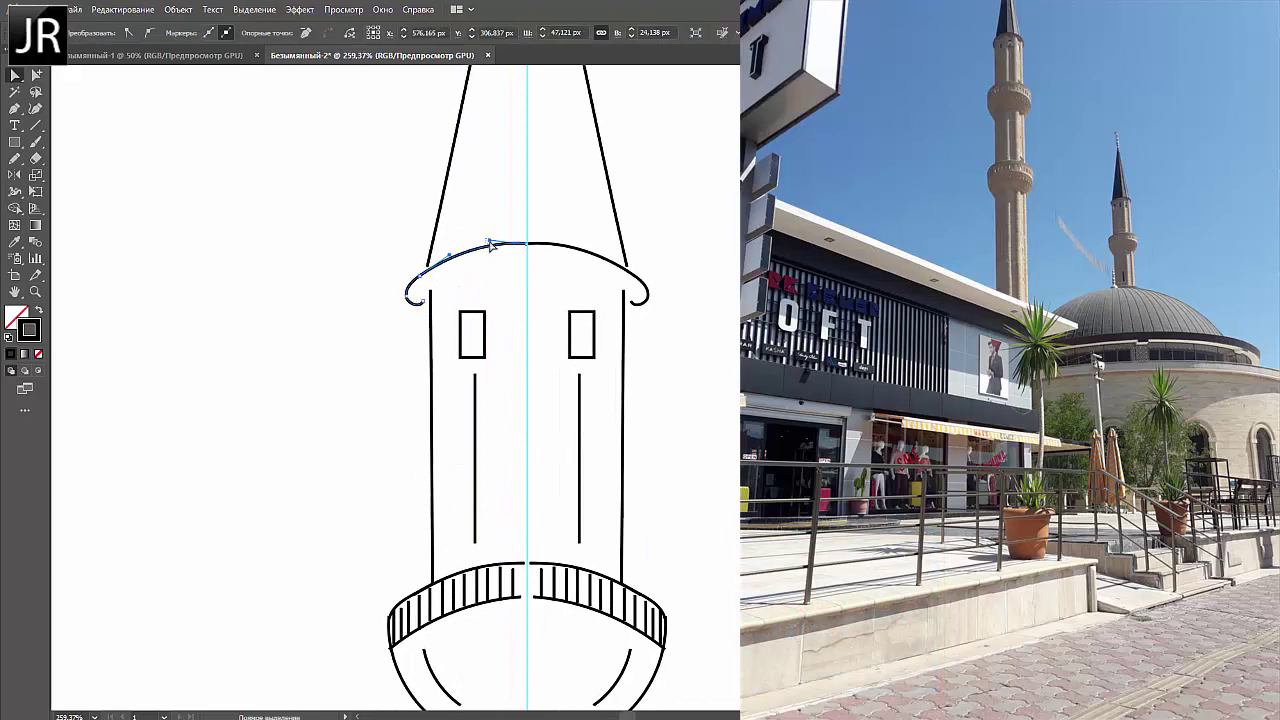
pyautogui.click(470, 317)
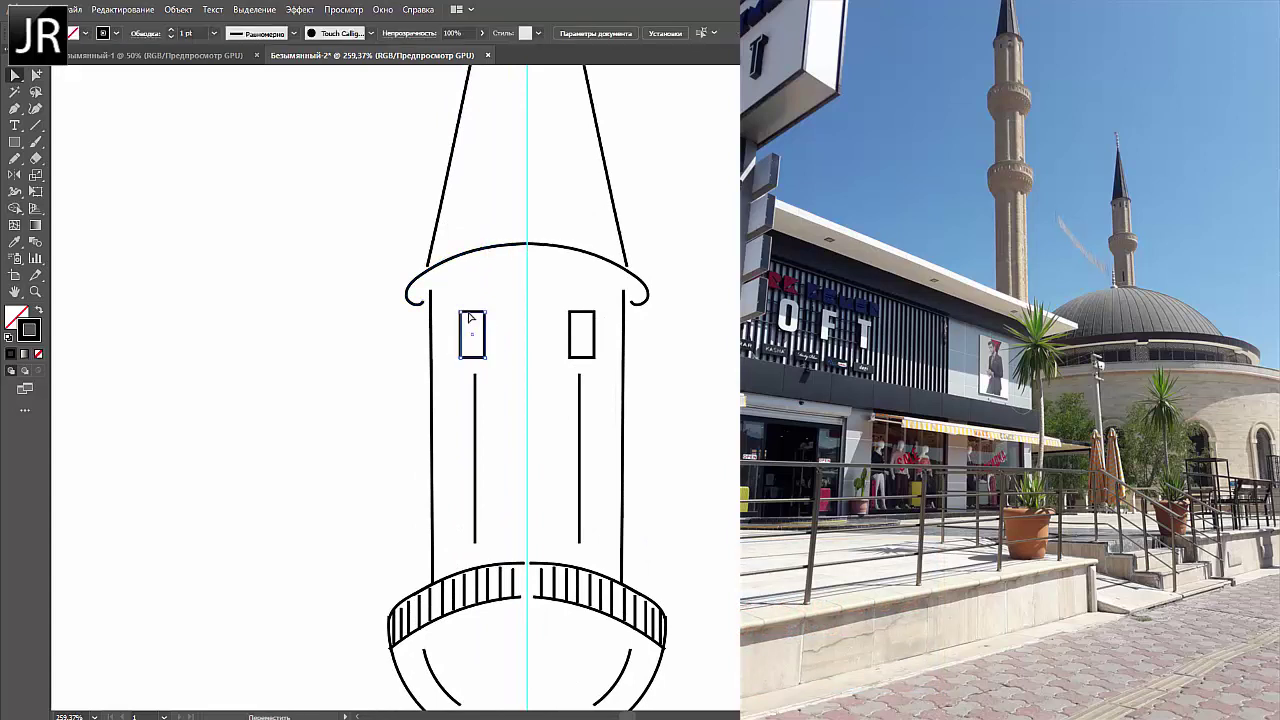
pyautogui.click(470, 317)
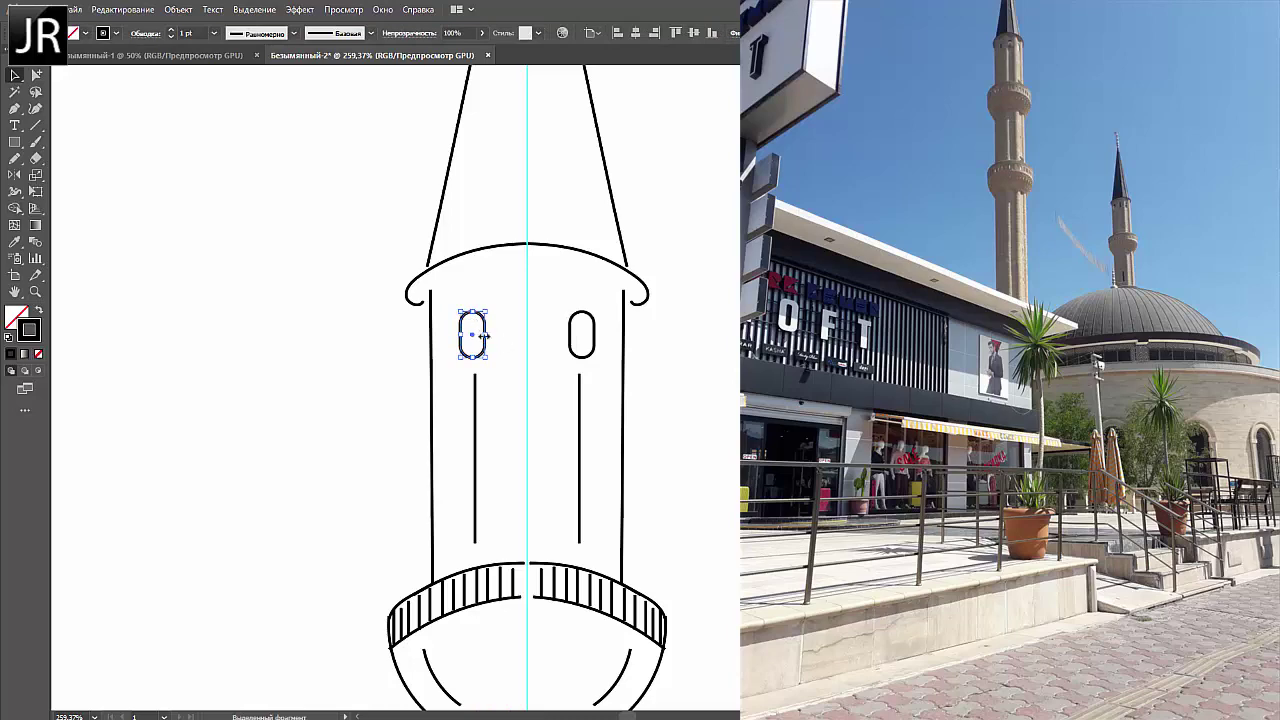
# Copy the left arch window into a third window between the other two
pyautogui.hotkey('ctrl', '0')
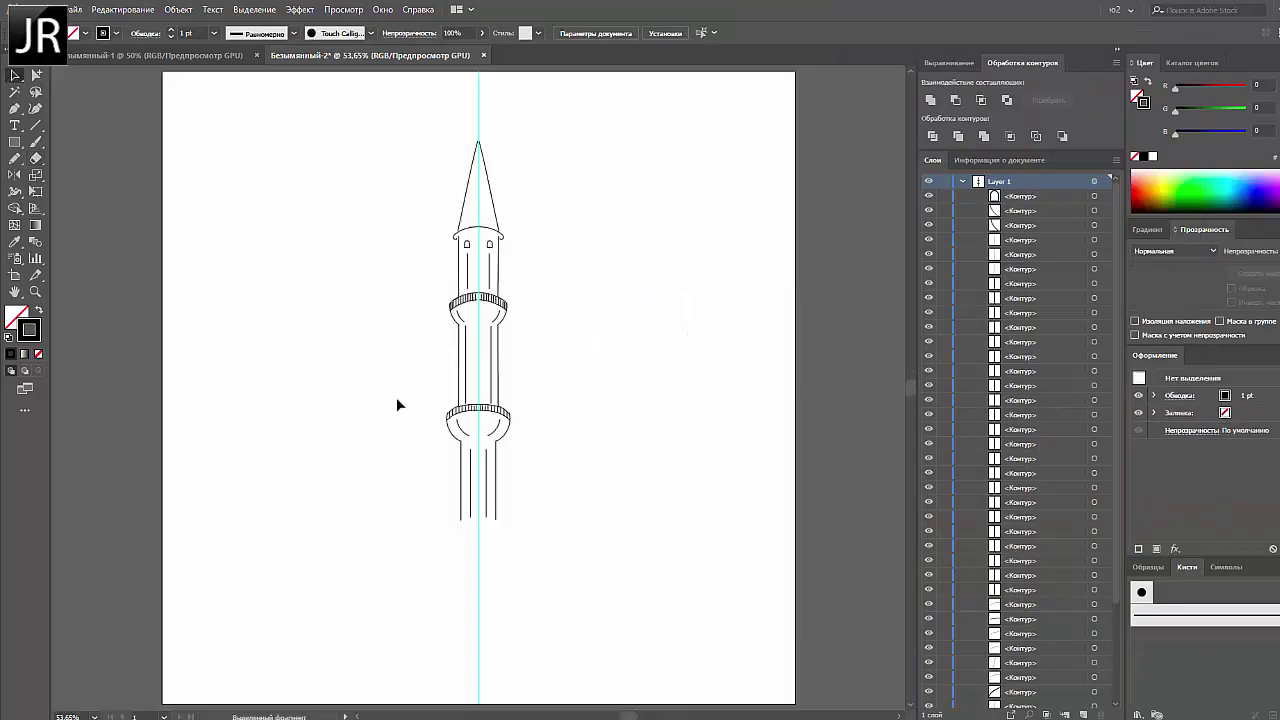
pyautogui.hotkey('ctrl', '=')
pyautogui.hotkey('ctrl', '=')
pyautogui.hotkey('ctrl', '=')
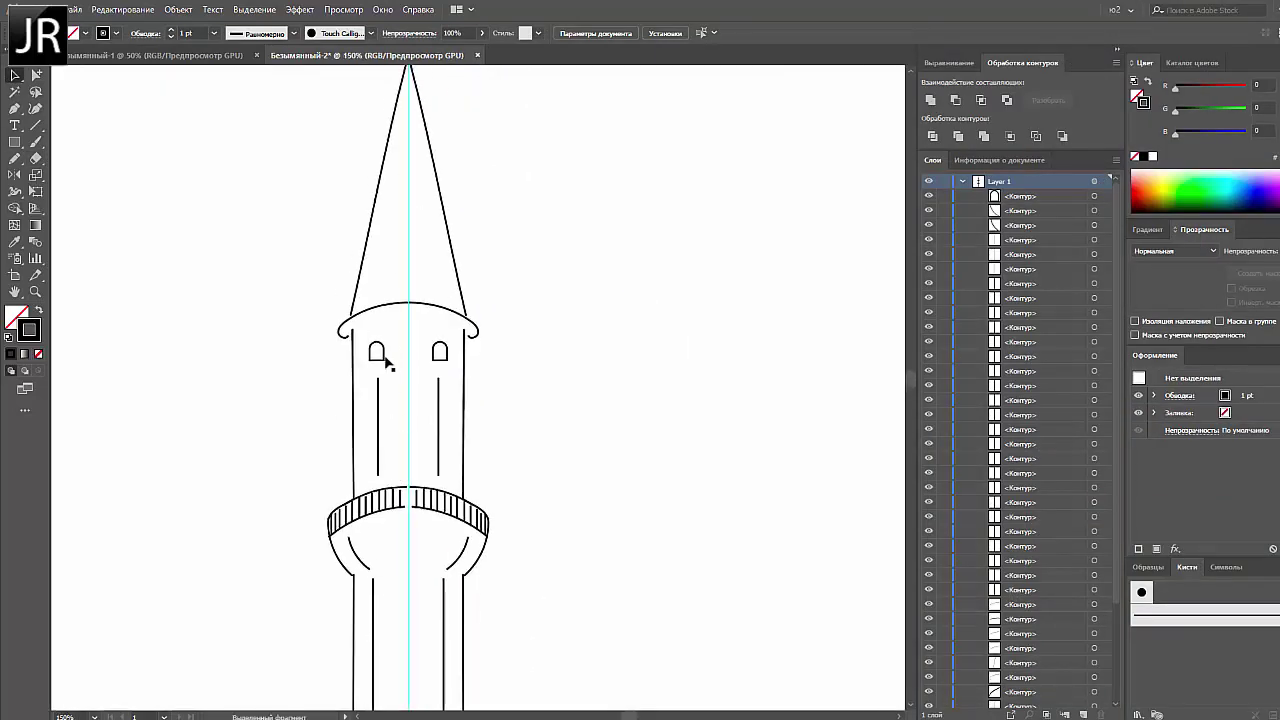
pyautogui.click(382, 358)
pyautogui.moveTo(409, 362); pyautogui.dragTo(408, 362)
pyautogui.click(393, 374)
pyautogui.hotkey('ctrl', '0')
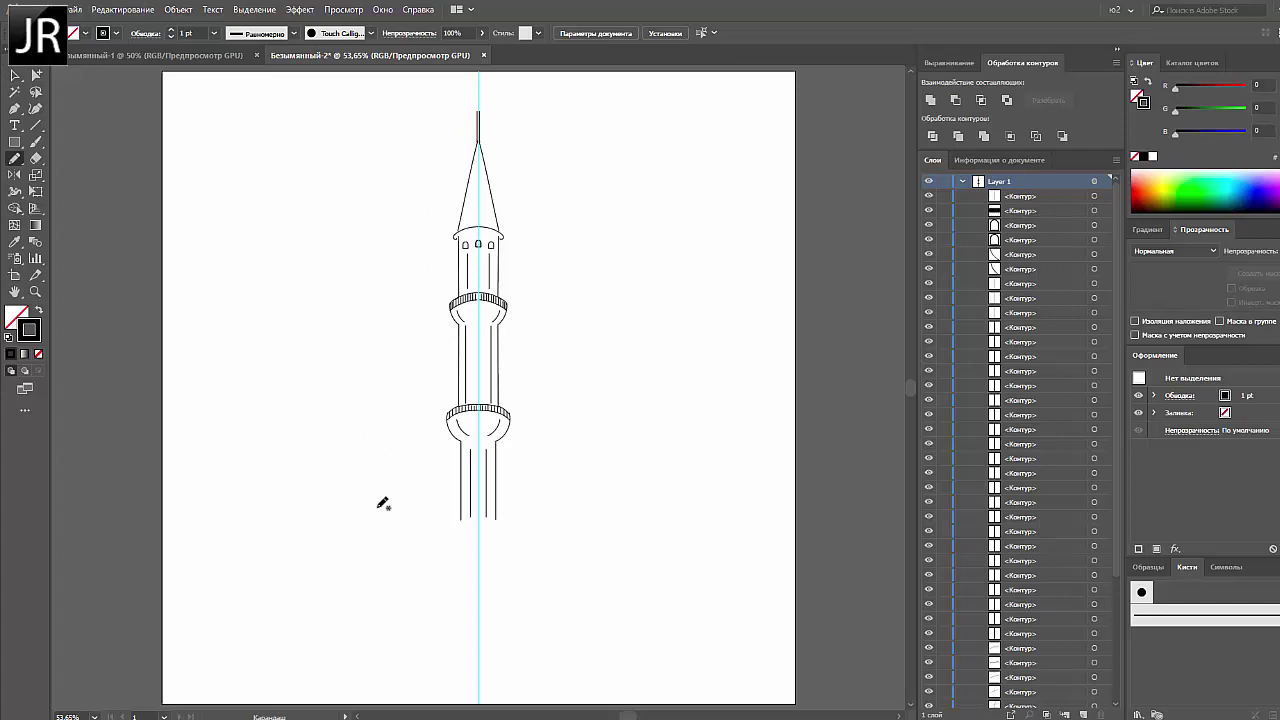
pyautogui.press('v')
pyautogui.scroll(-1, 294, 423)
# Group the minaret, paste it into Безымянный-1, and scale it smaller with a longer base
pyautogui.hotkey('ctrl', 'a')
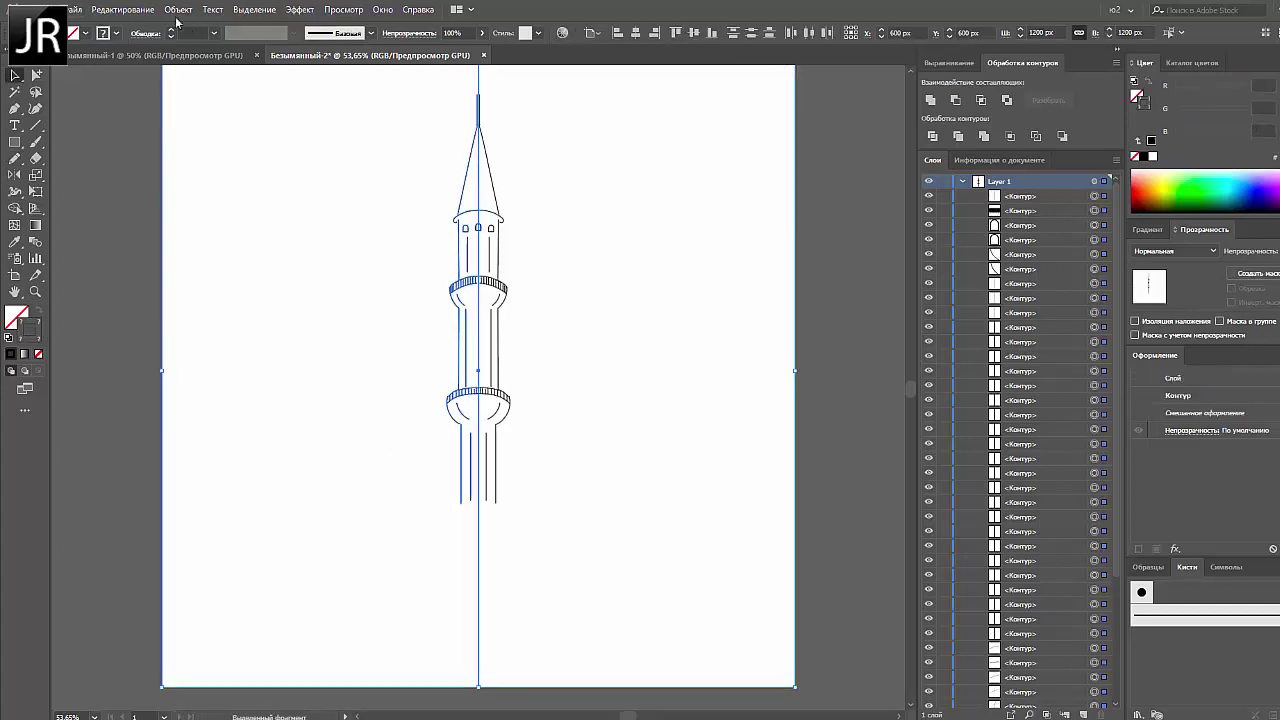
pyautogui.click(178, 9)
pyautogui.click(214, 186)
pyautogui.hotkey('ctrl', 'c')
pyautogui.click(150, 55)
pyautogui.hotkey('ctrl', 'v')
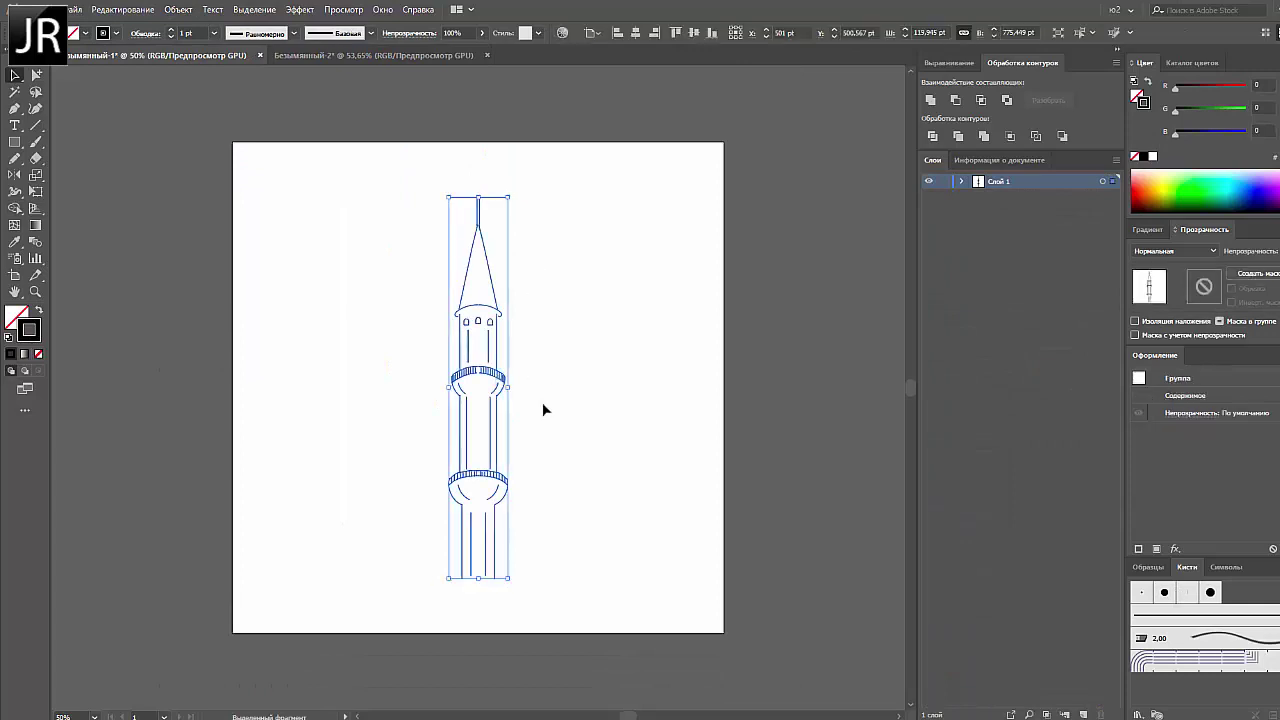
pyautogui.moveTo(509, 578)
pyautogui.mouseDown()
pyautogui.moveTo(481, 441)
pyautogui.moveTo(477, 495)
pyautogui.mouseUp()
pyautogui.click(531, 488)
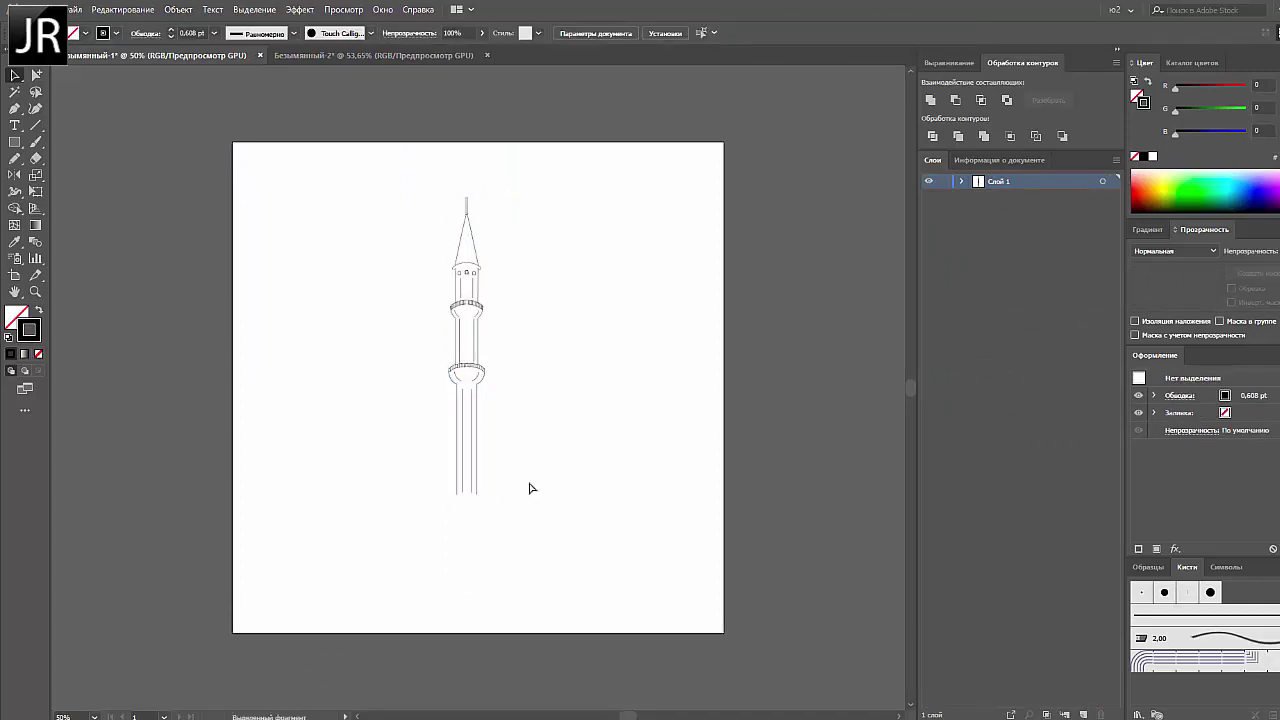
# Set the pencil opacity to 57% and draw a short stroke on the minaret
pyautogui.hotkey('ctrl', '+')
pyautogui.press('n')
pyautogui.hotkey('ctrl', '+')
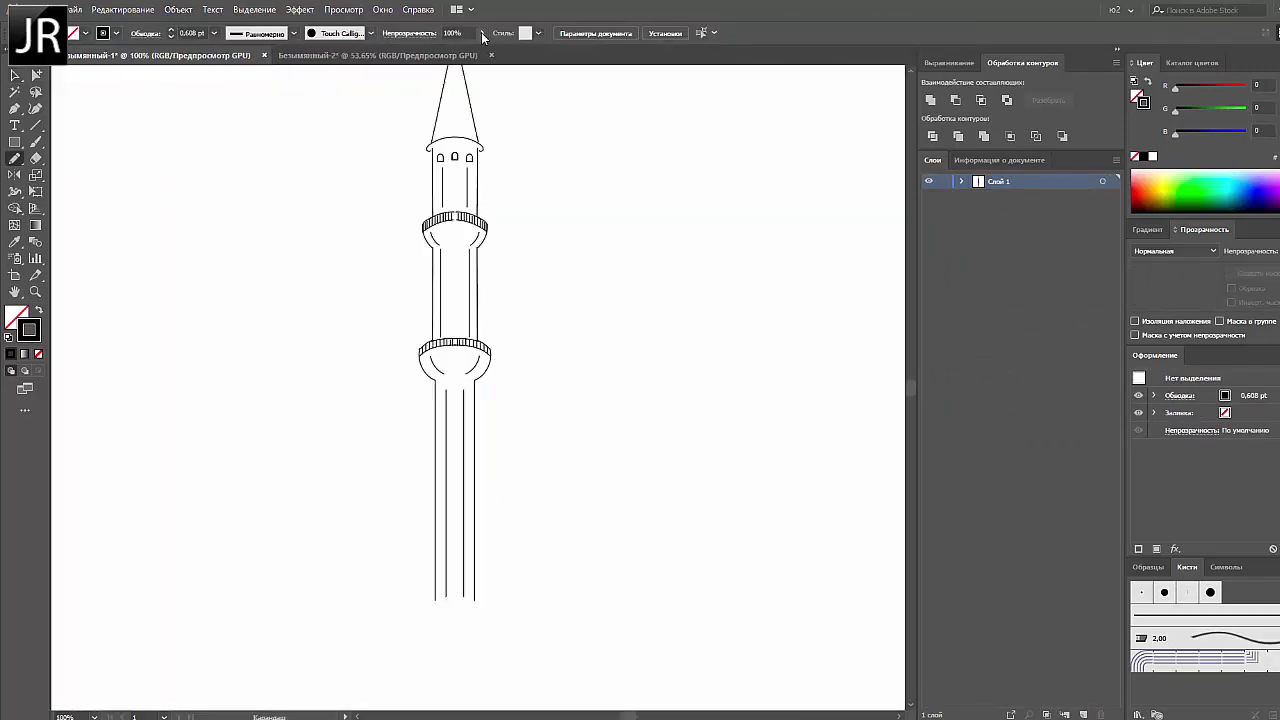
pyautogui.click(483, 36)
pyautogui.moveTo(488, 55); pyautogui.dragTo(459, 55)
pyautogui.moveTo(470, 252); pyautogui.dragTo(473, 287)
# Draw a narrow rectangle along the left side of the middle shaft
pyautogui.scroll(1, 481, 338)
pyautogui.press('m')
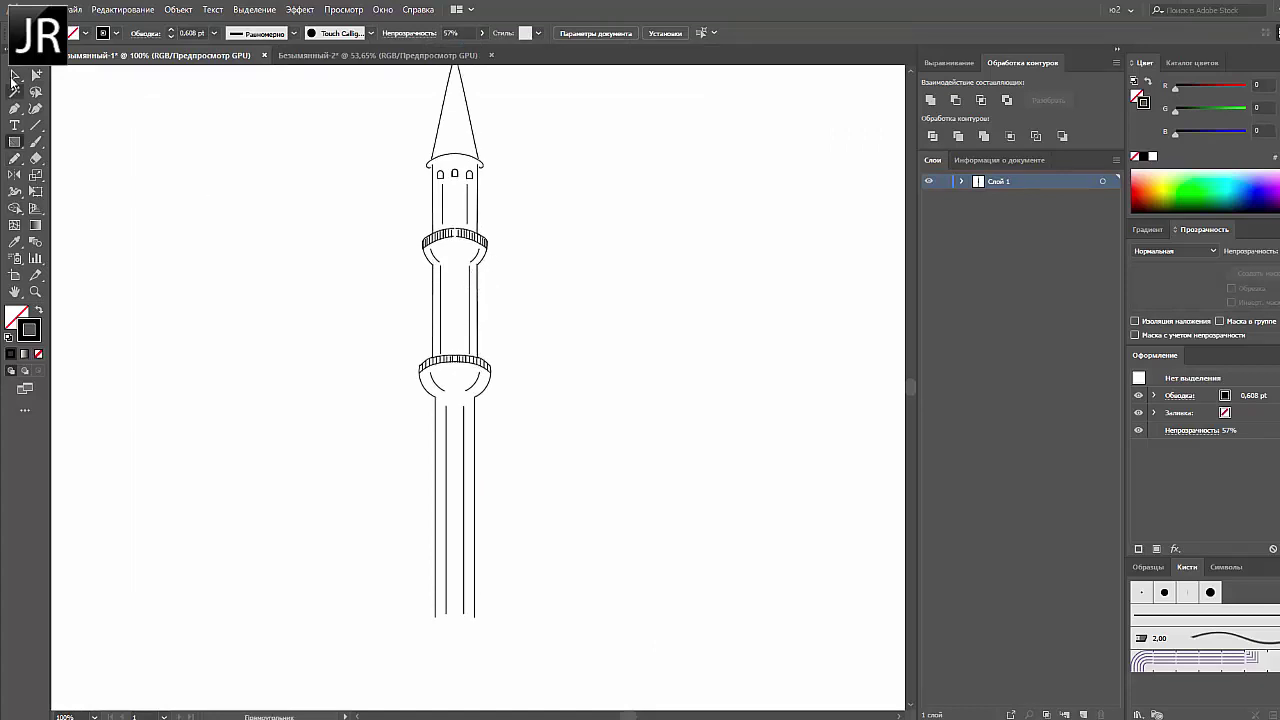
pyautogui.moveTo(441, 354); pyautogui.dragTo(441, 355)
pyautogui.click(1150, 229)
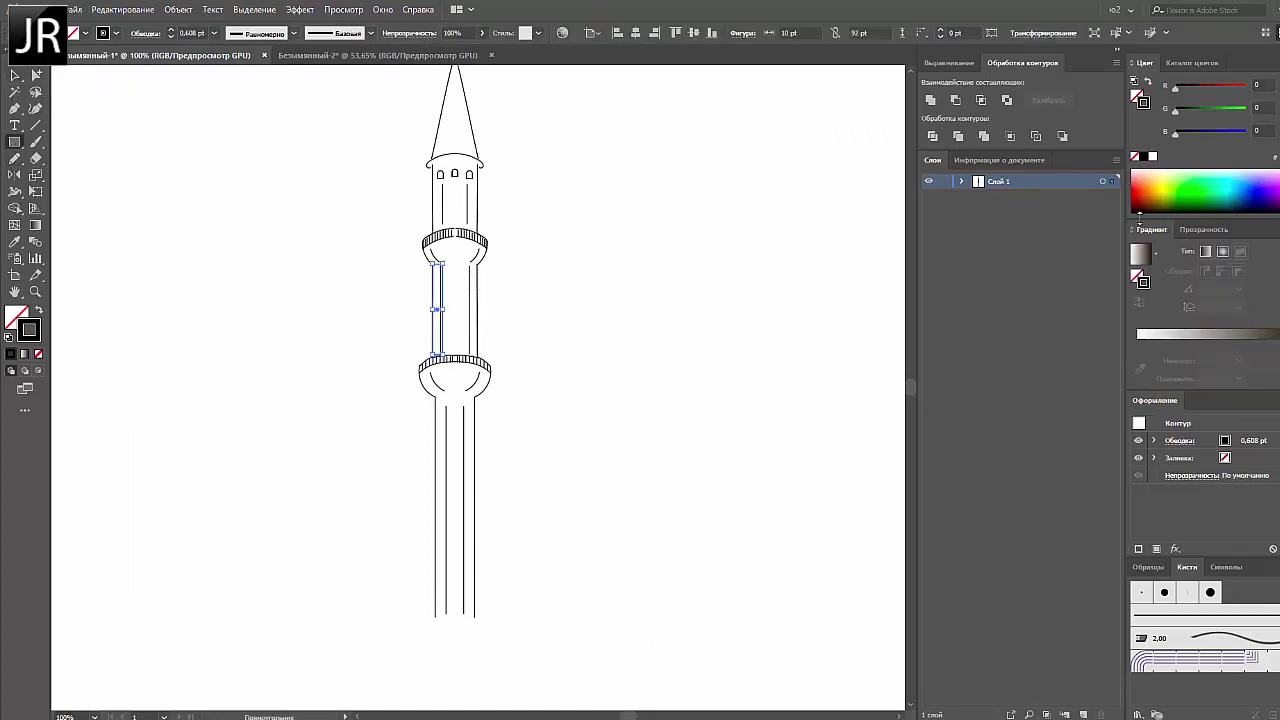
# Swap the rectangle's fill and stroke and give it a light linear gradient fill
pyautogui.click(40, 313)
pyautogui.click(1155, 253)
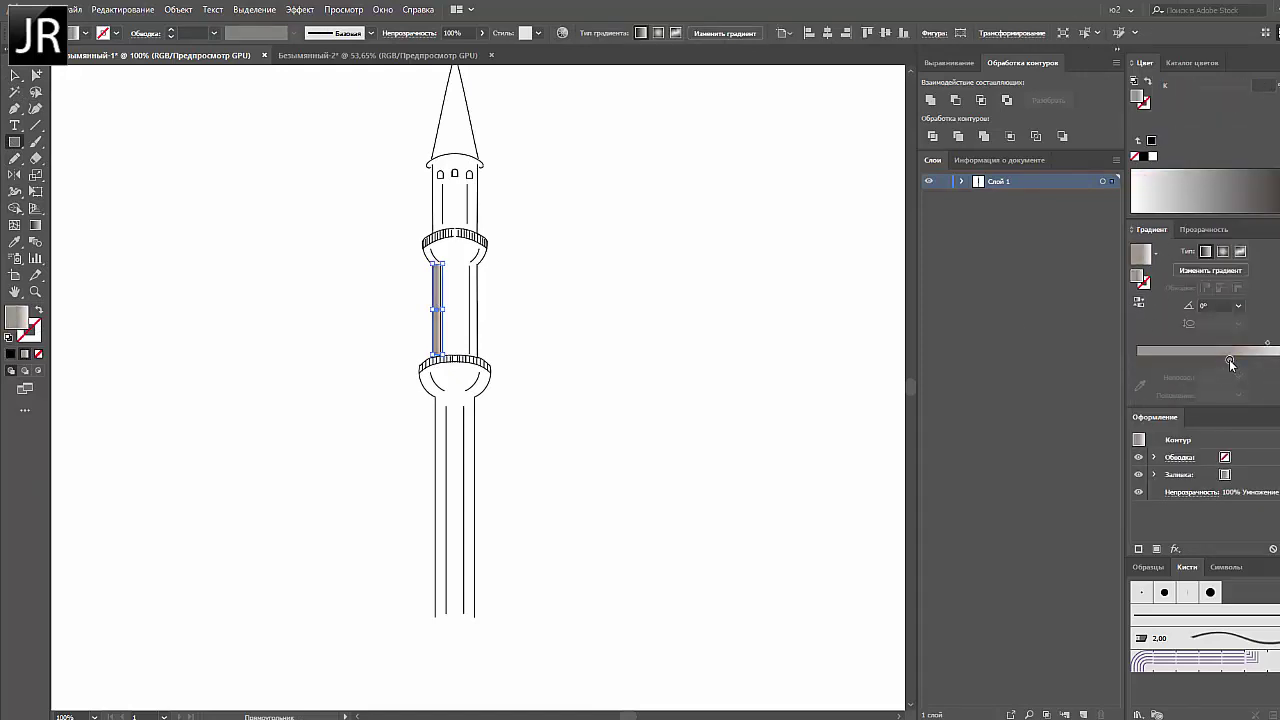
pyautogui.moveTo(1230, 363); pyautogui.dragTo(1137, 360)
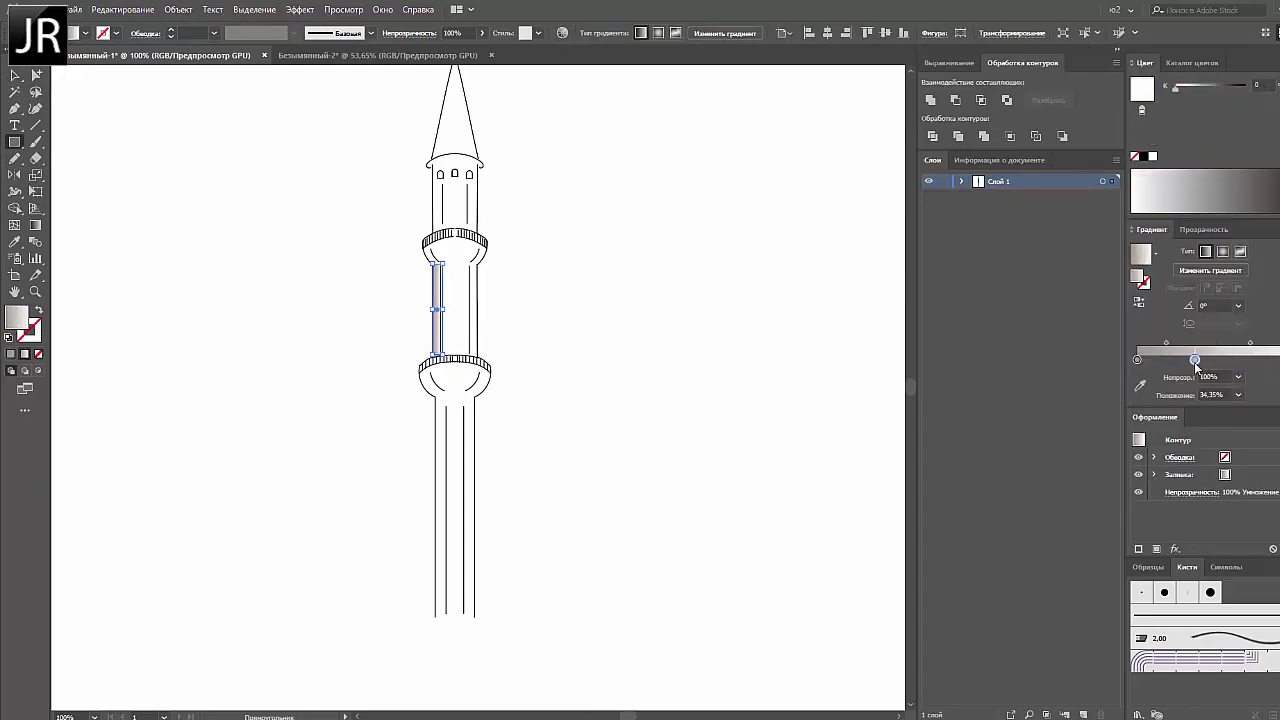
pyautogui.click(445, 305)
pyautogui.press('Escape')
# Stretch the gradient strip down the shaft and add a small strip near the minaret top
pyautogui.press('v')
pyautogui.scroll(1, 543, 363)
pyautogui.moveTo(437, 357); pyautogui.dragTo(447, 650)
pyautogui.hotkey('ctrl', 'shift', 'a')
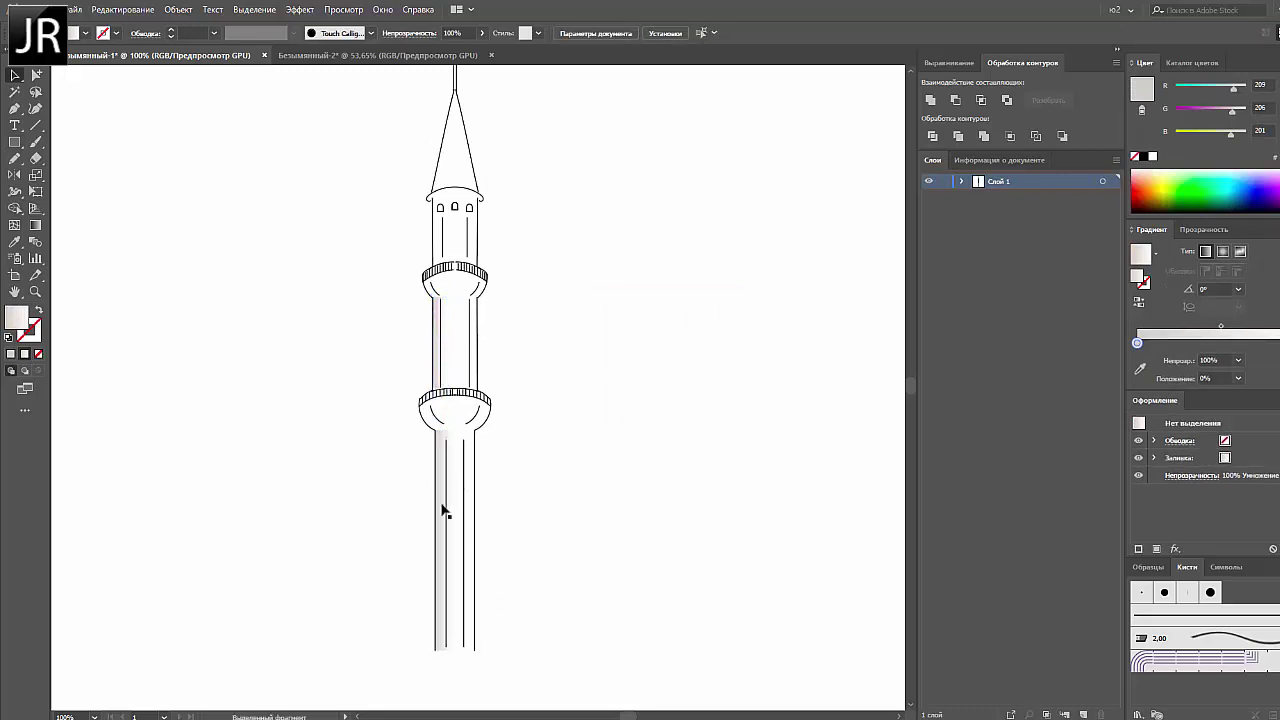
pyautogui.moveTo(436, 197)
pyautogui.mouseDown()
pyautogui.moveTo(452, 262)
pyautogui.moveTo(447, 390)
pyautogui.mouseUp()
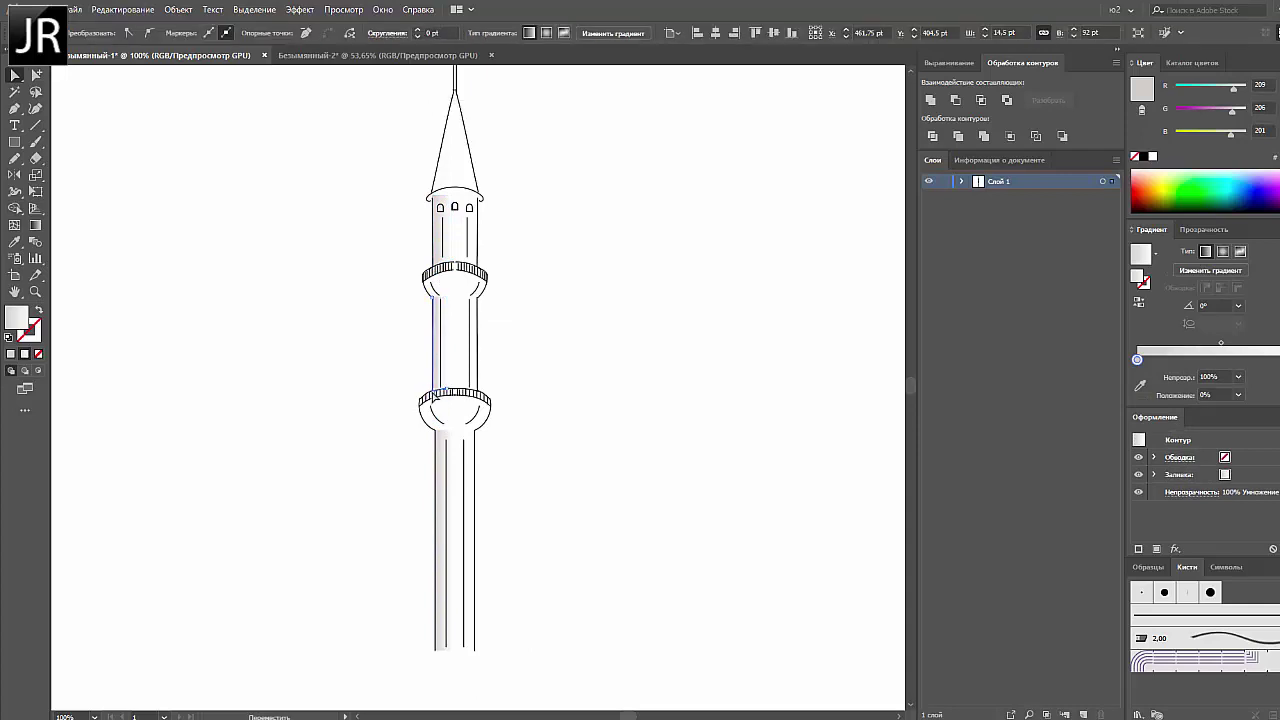
pyautogui.click(88, 145)
# Select the left shading path and copy it down to the lower section
pyautogui.hotkey('ctrl', '+')
pyautogui.press('n')
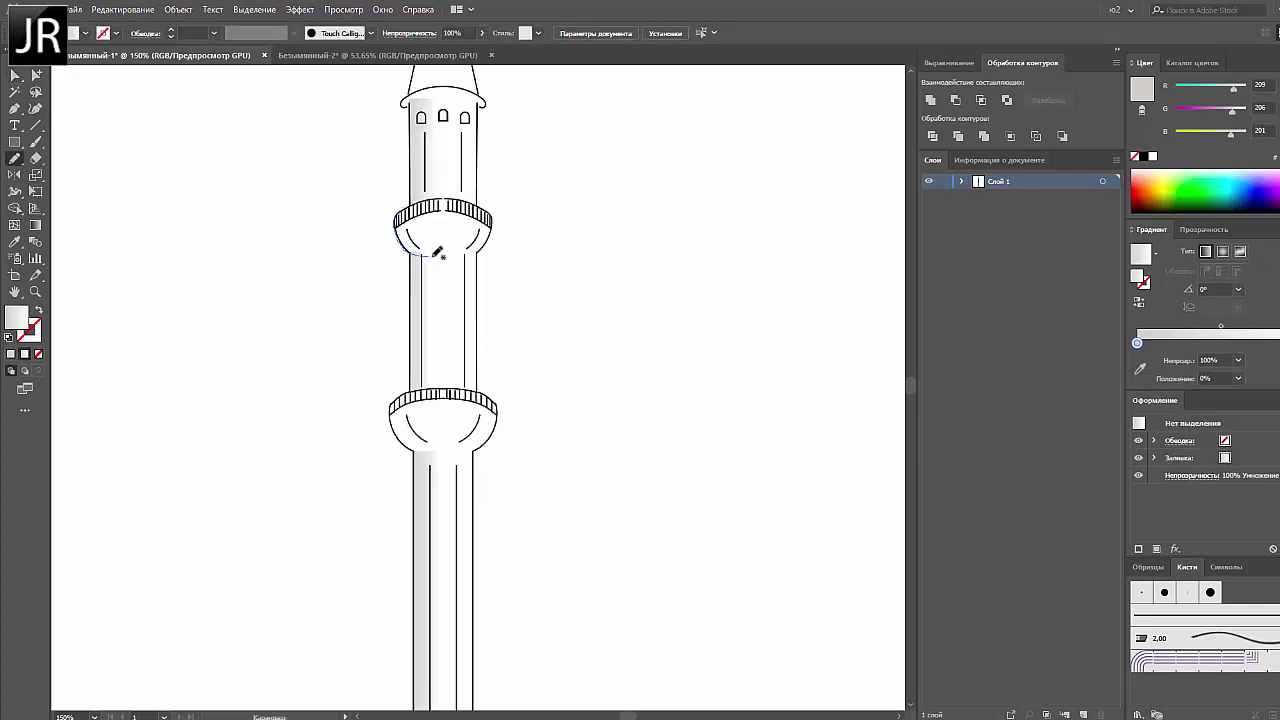
pyautogui.press('v')
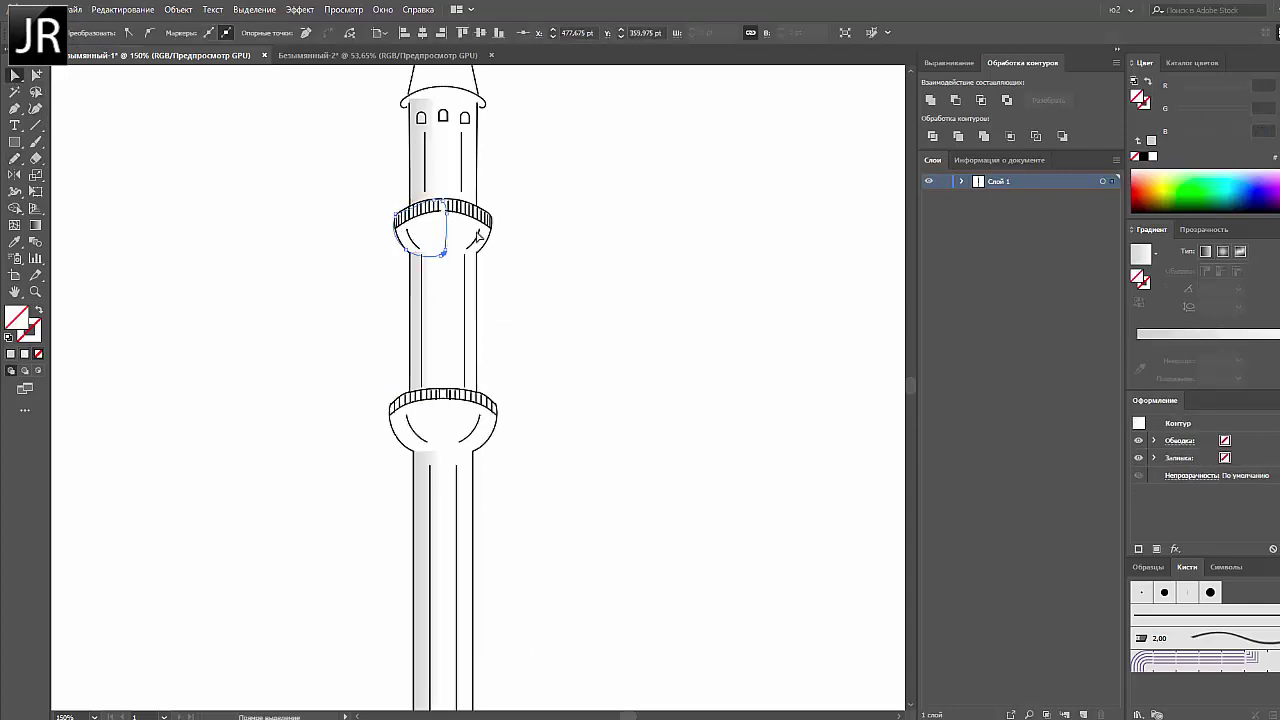
pyautogui.click(425, 322)
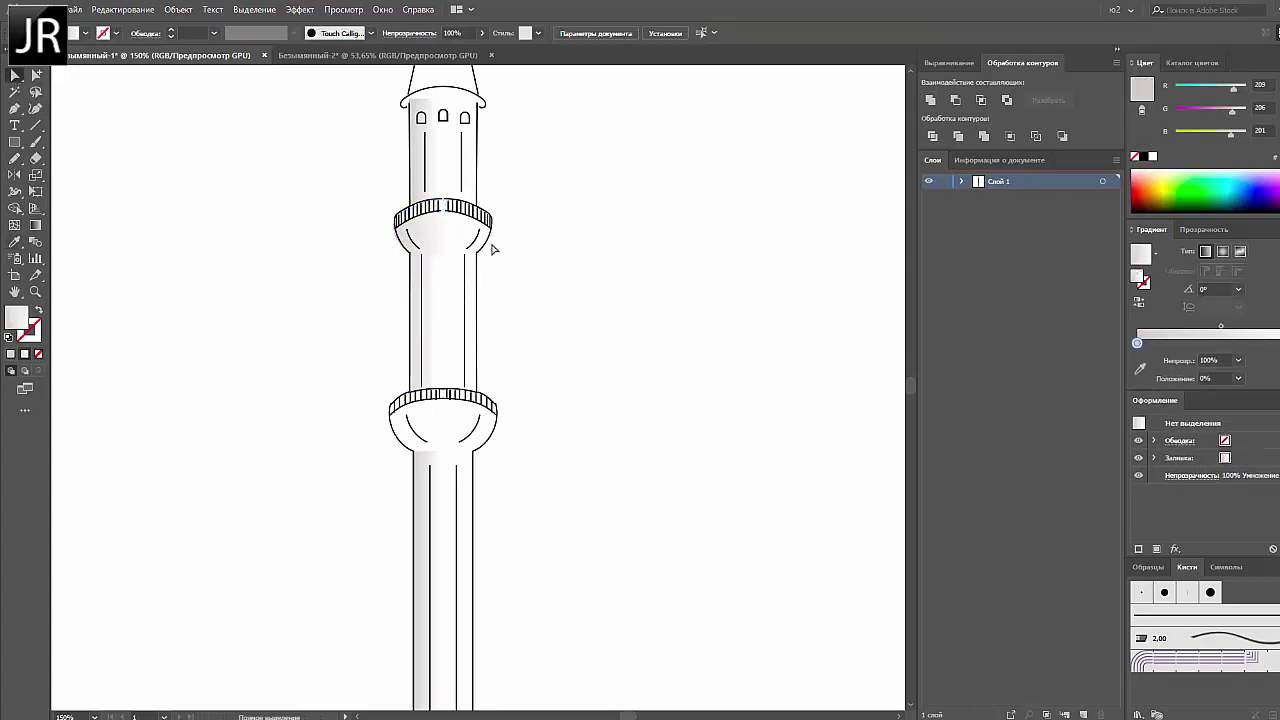
pyautogui.hotkey('ctrl', '+')
pyautogui.press('a')
pyautogui.click(446, 313)
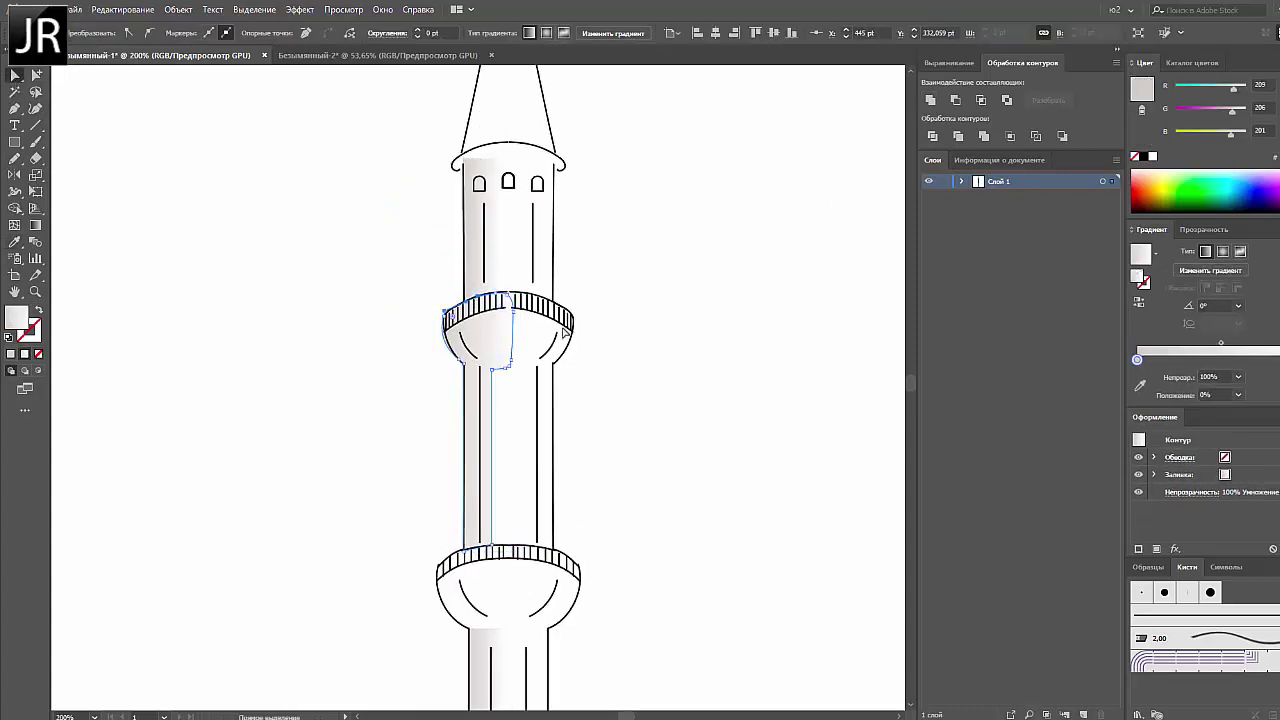
pyautogui.hotkey('ctrl', '-')
pyautogui.hotkey('ctrl', '-')
pyautogui.hotkey('ctrl', '-')
pyautogui.moveTo(481, 350); pyautogui.dragTo(487, 430)
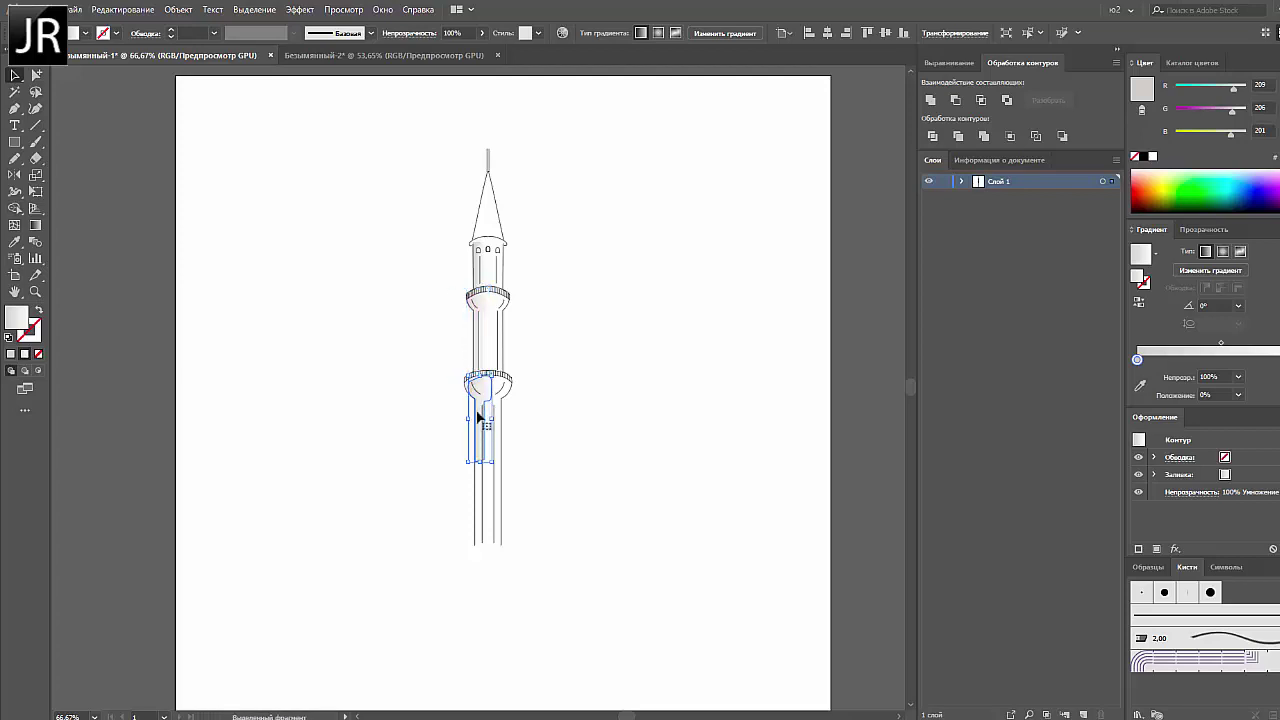
# Pull the copied shading strip's top up so it wraps over the lower balcony
pyautogui.scroll(5, 474, 417)
pyautogui.click(497, 412)
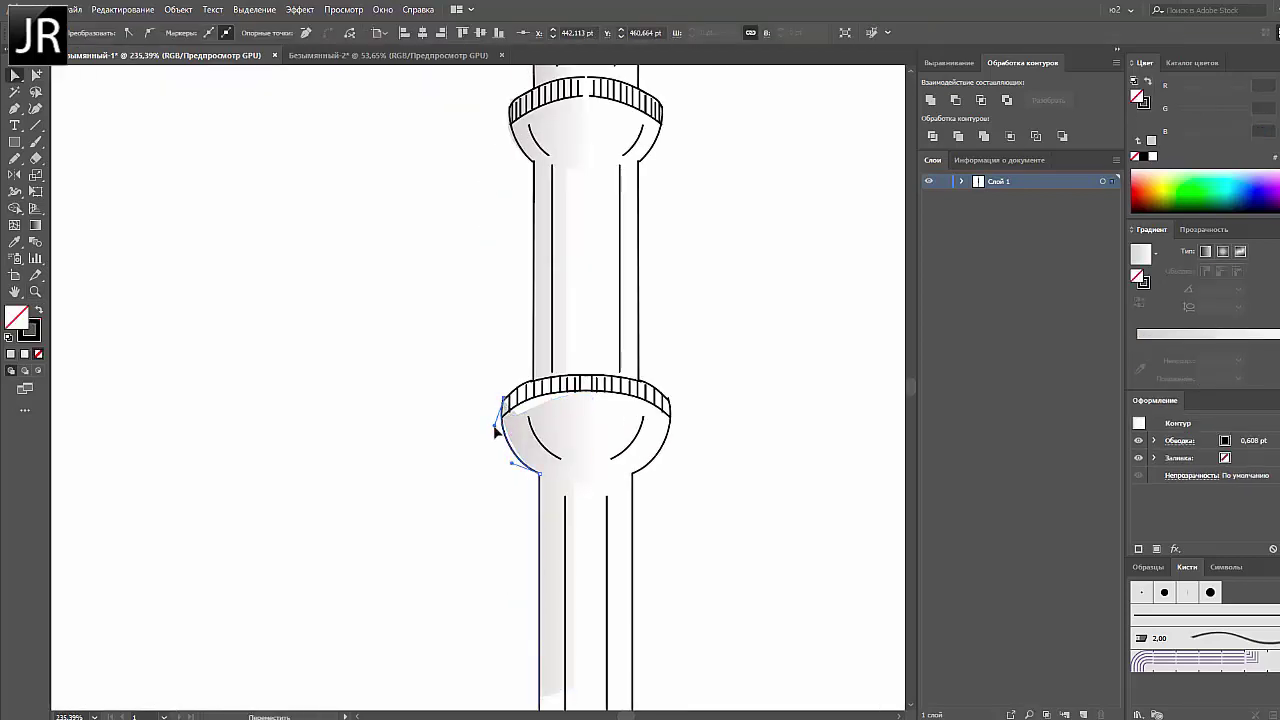
pyautogui.click(514, 420)
pyautogui.moveTo(521, 421)
pyautogui.mouseDown()
pyautogui.moveTo(528, 388)
pyautogui.moveTo(589, 430)
pyautogui.moveTo(584, 421)
pyautogui.moveTo(598, 478)
pyautogui.mouseUp()
pyautogui.click(128, 33)
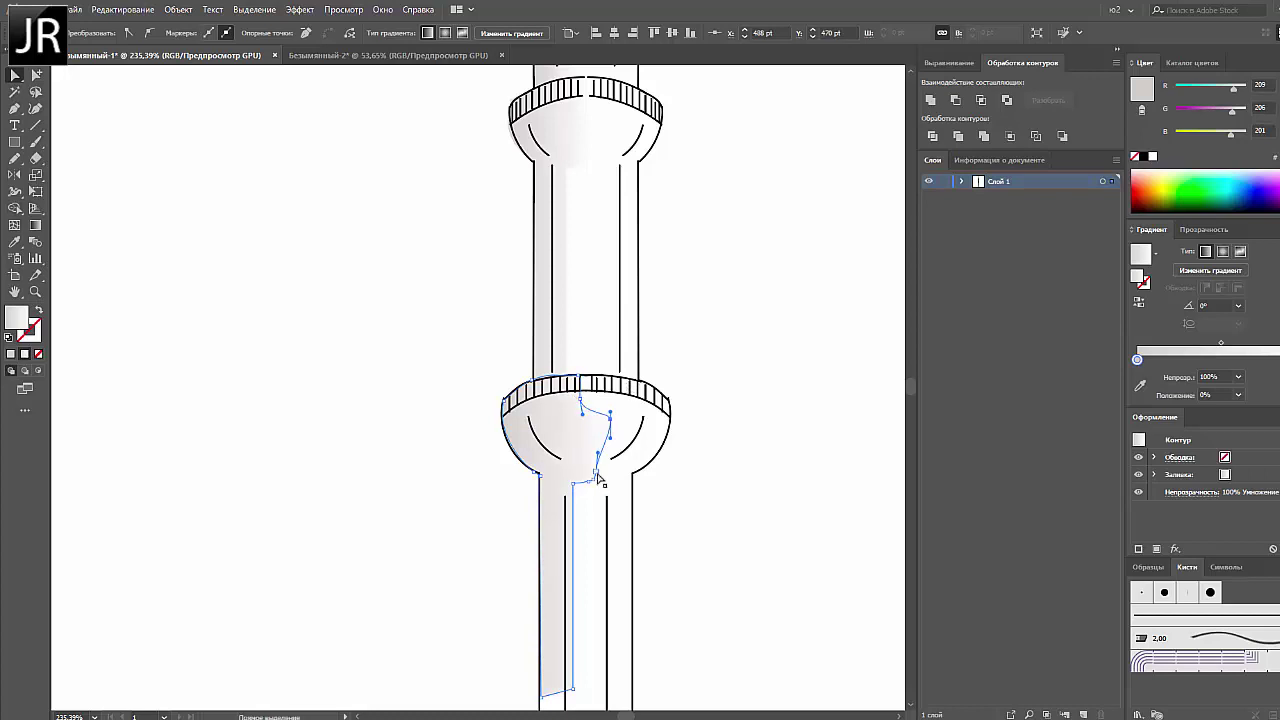
pyautogui.press('p')
pyautogui.click(591, 420)
pyautogui.press('Return')
pyautogui.press('v')
pyautogui.click(643, 366)
pyautogui.click(590, 412)
pyautogui.click(675, 380)
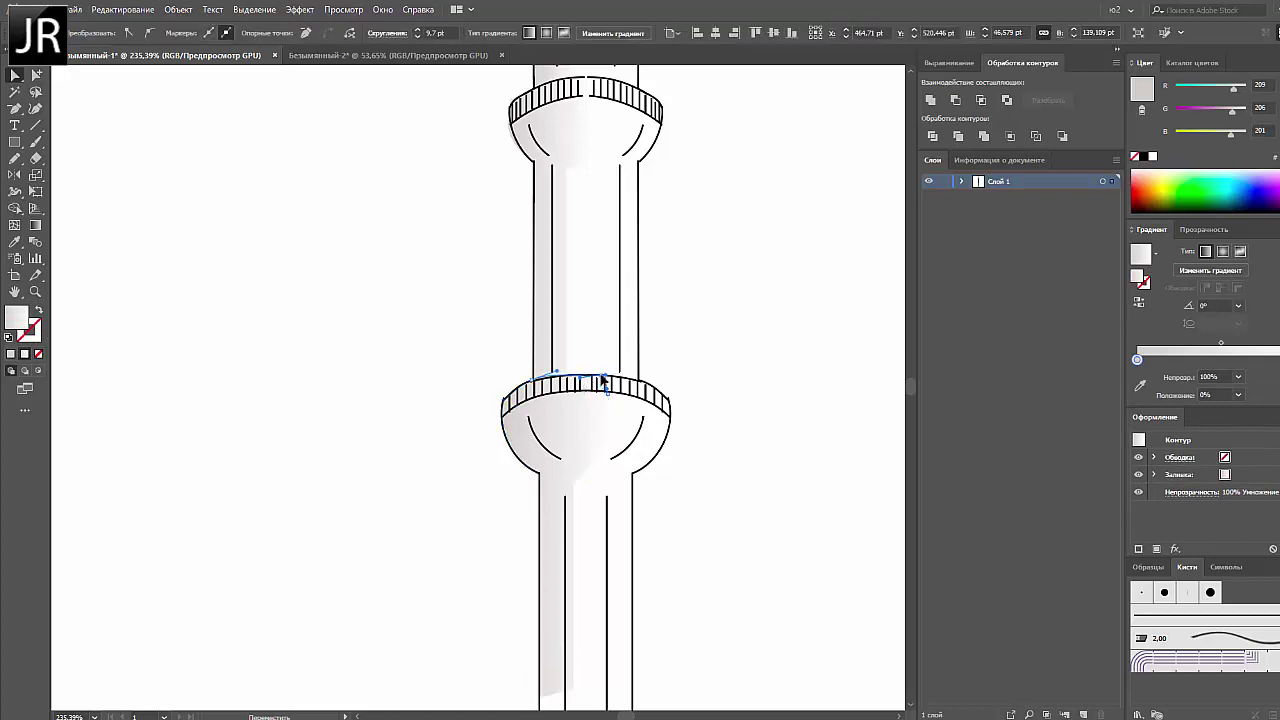
# Move the upper shading path's anchor to follow the balcony curve, then zoom out
pyautogui.hotkey('ctrl', '0')
pyautogui.hotkey('ctrl', '+')
pyautogui.click(424, 203)
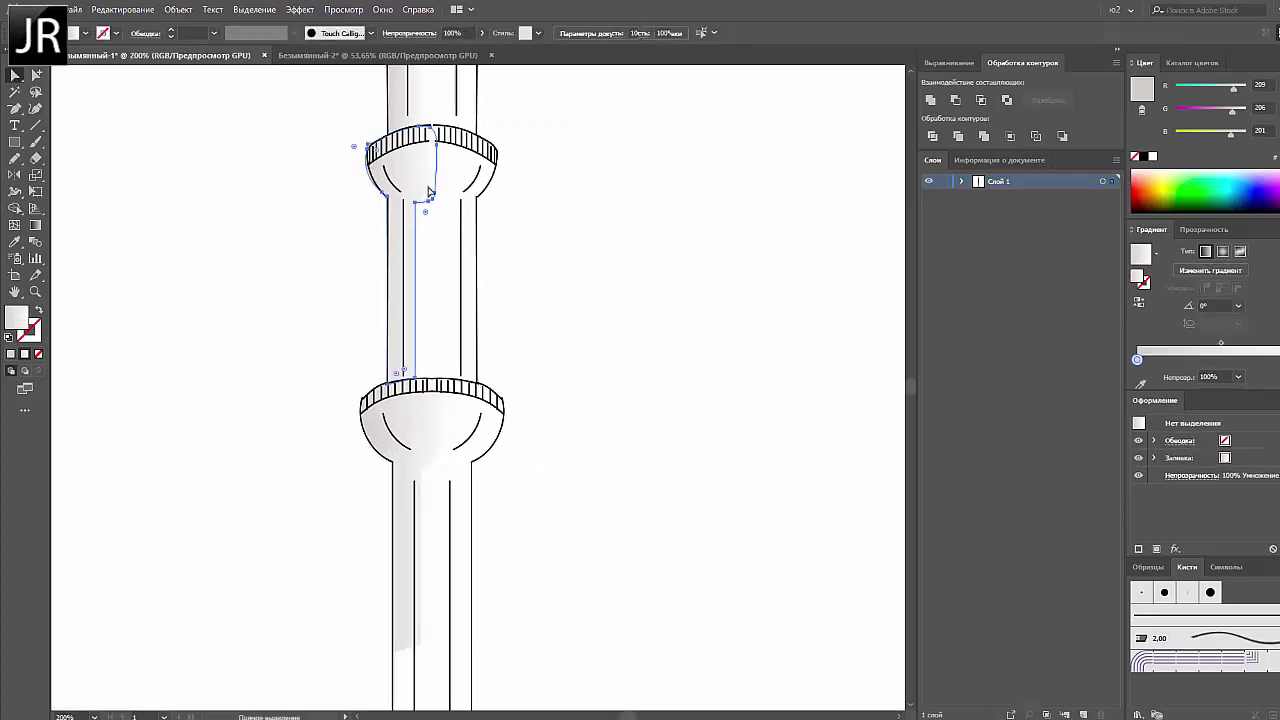
pyautogui.hotkey('ctrl', '-')
pyautogui.moveTo(497, 343); pyautogui.dragTo(512, 330)
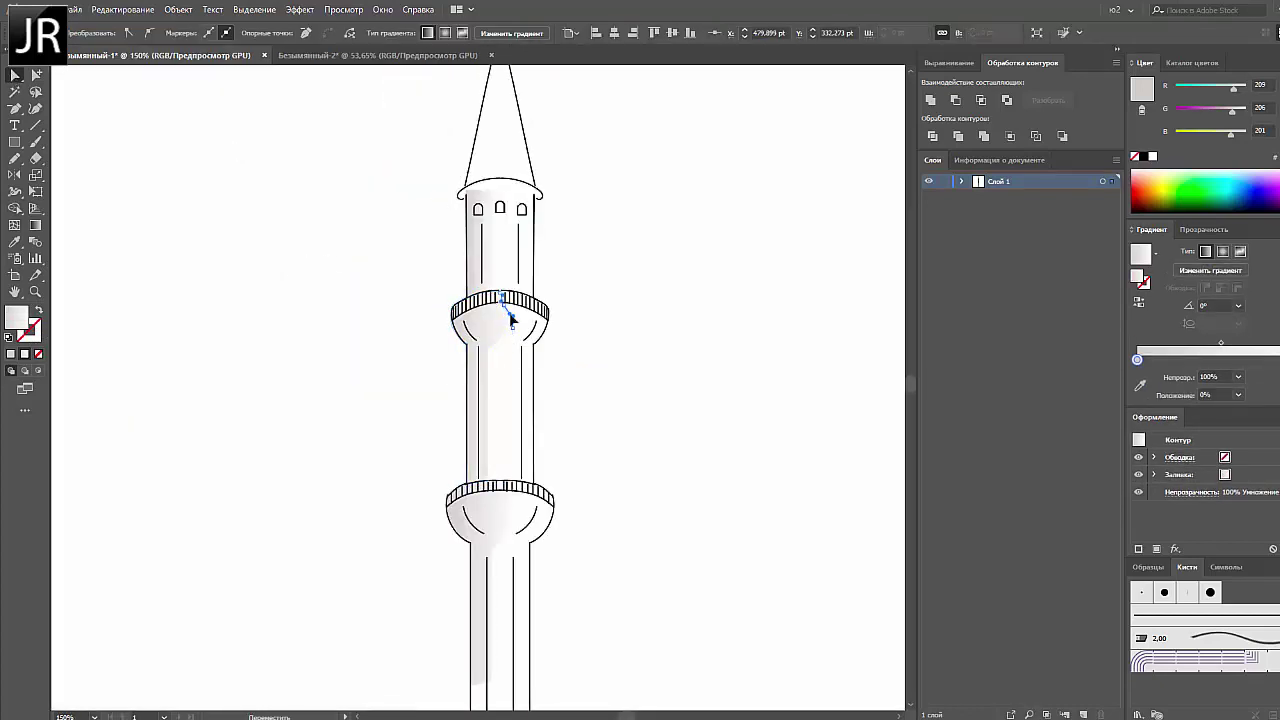
pyautogui.hotkey('ctrl', '-')
pyautogui.click(586, 357)
pyautogui.hotkey('ctrl', '-')
pyautogui.hotkey('ctrl', '-')
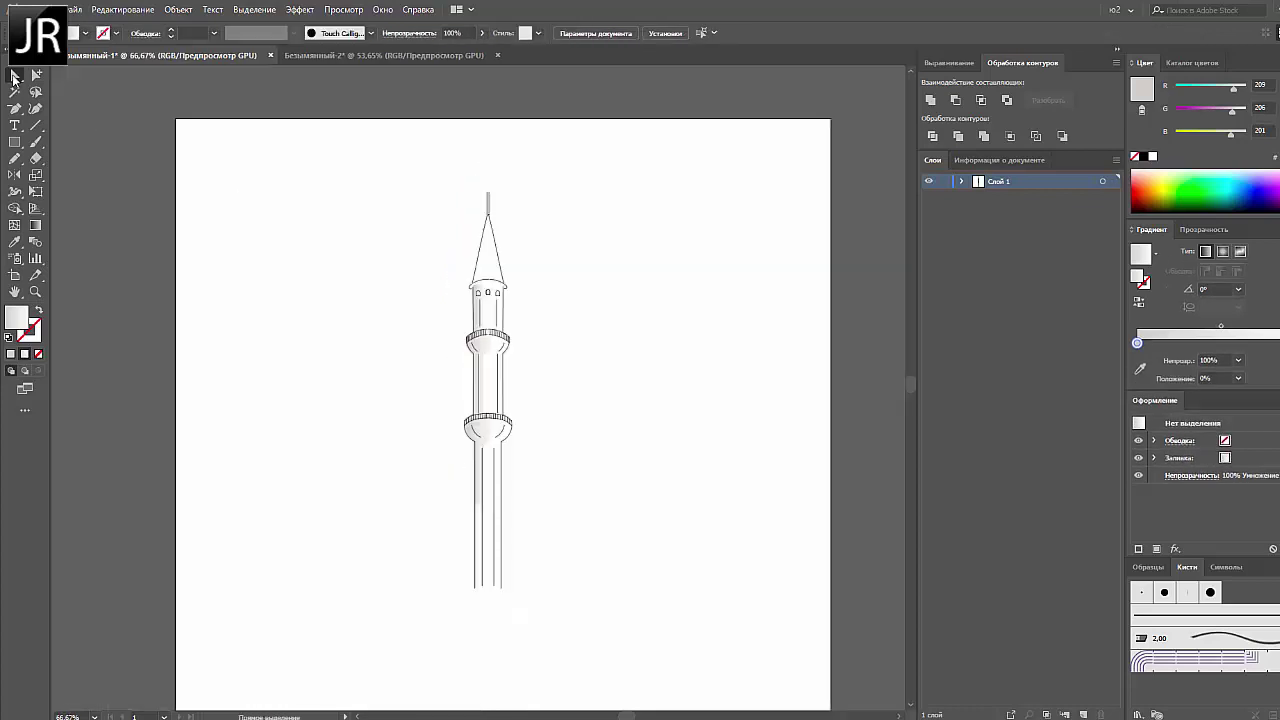
pyautogui.scroll(2, 481, 273)
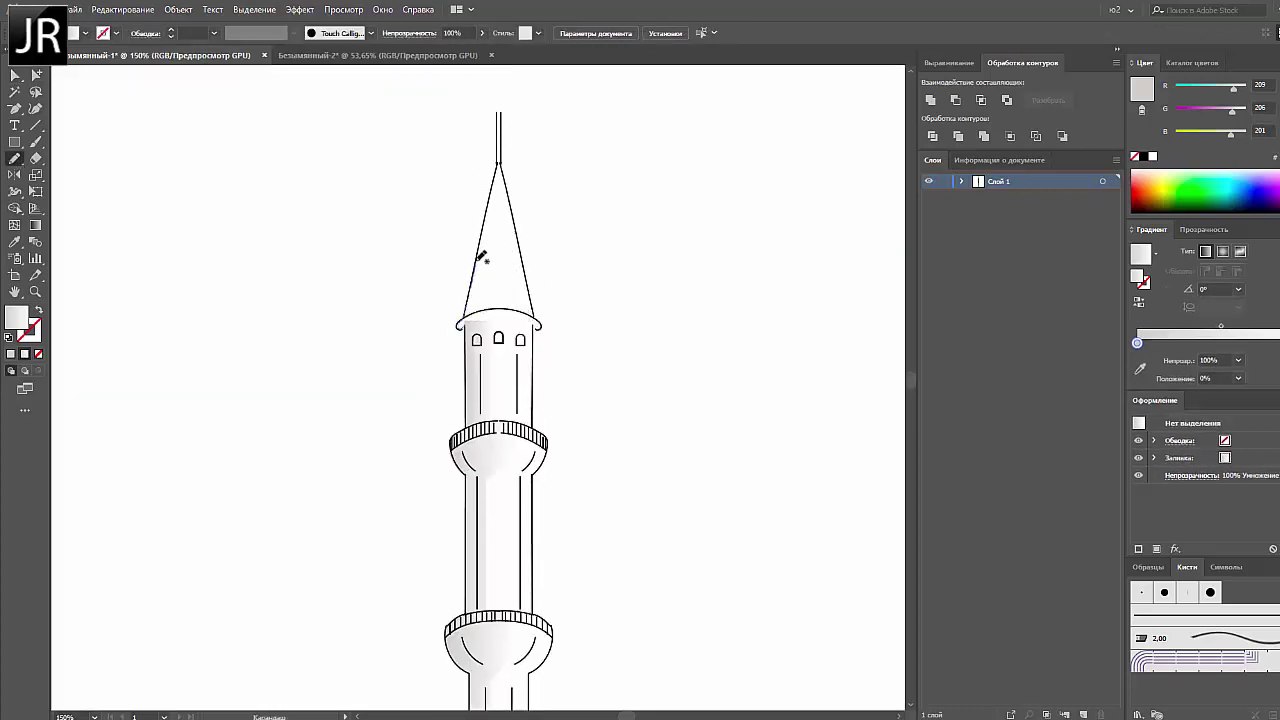
# Select the spire cone and lower shaft pieces to inspect them, zooming out for the whole minaret
pyautogui.click(15, 75)
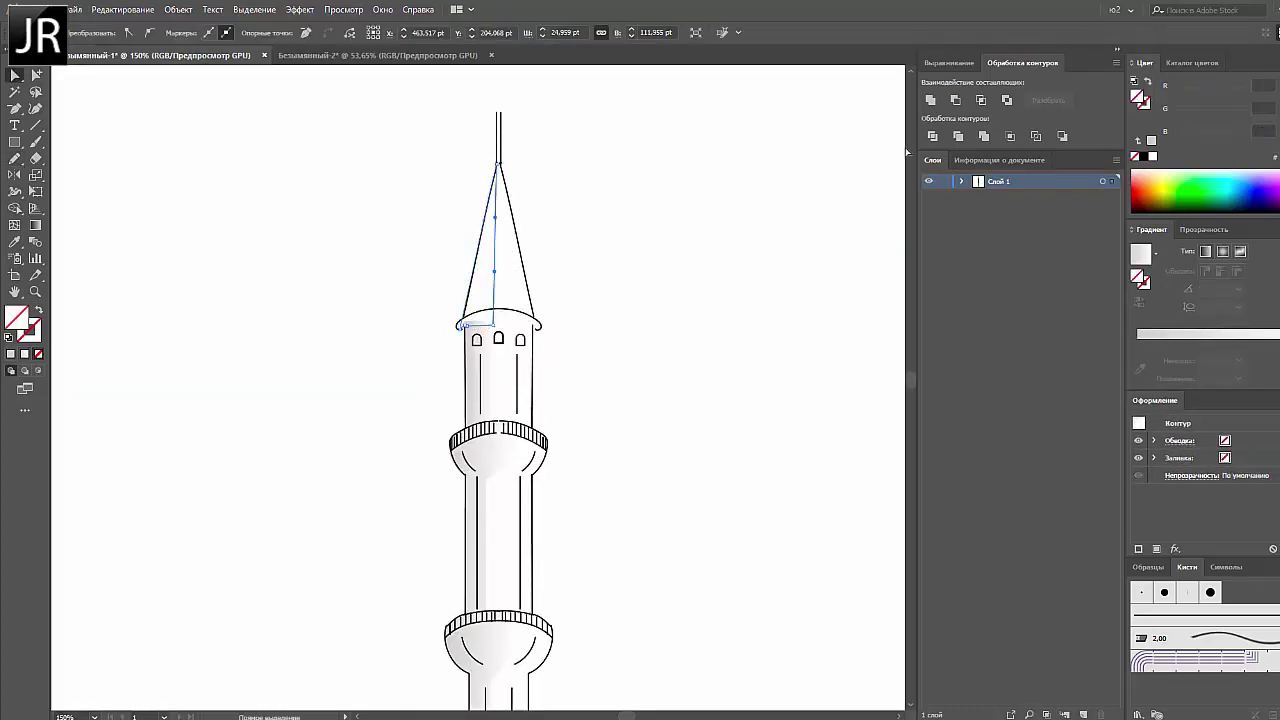
pyautogui.click(458, 326)
pyautogui.click(460, 325)
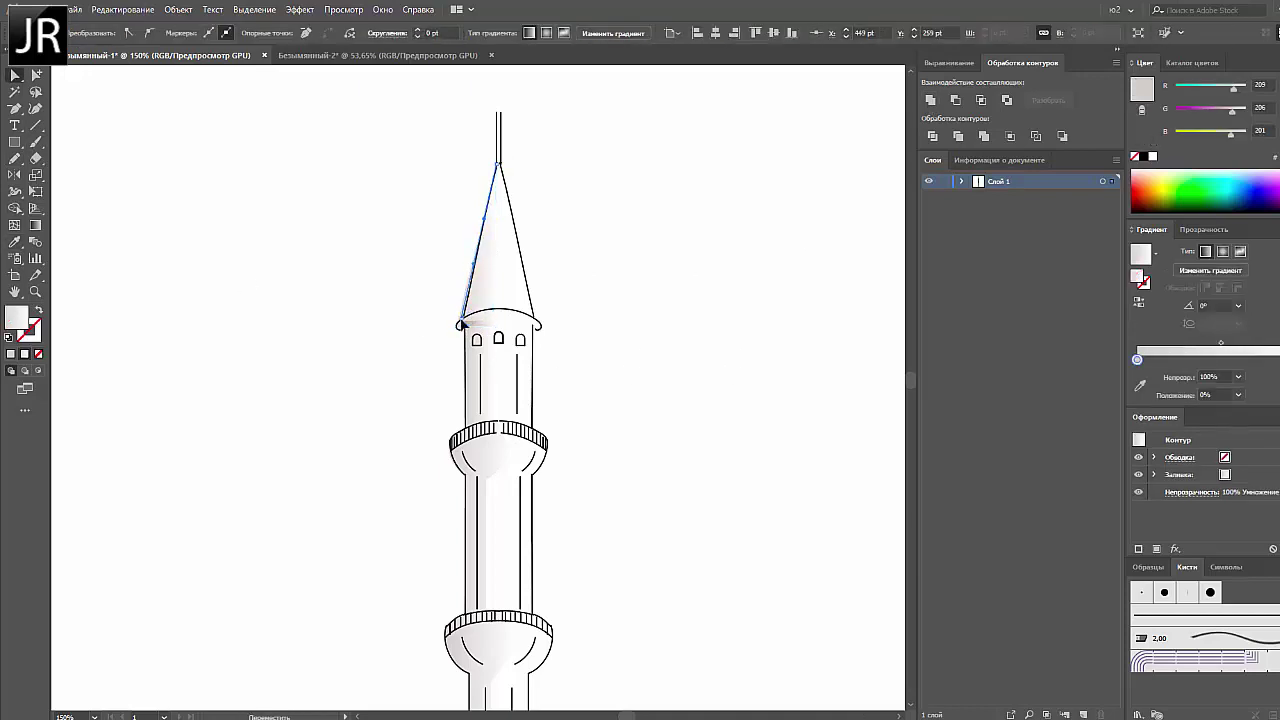
pyautogui.click(463, 325)
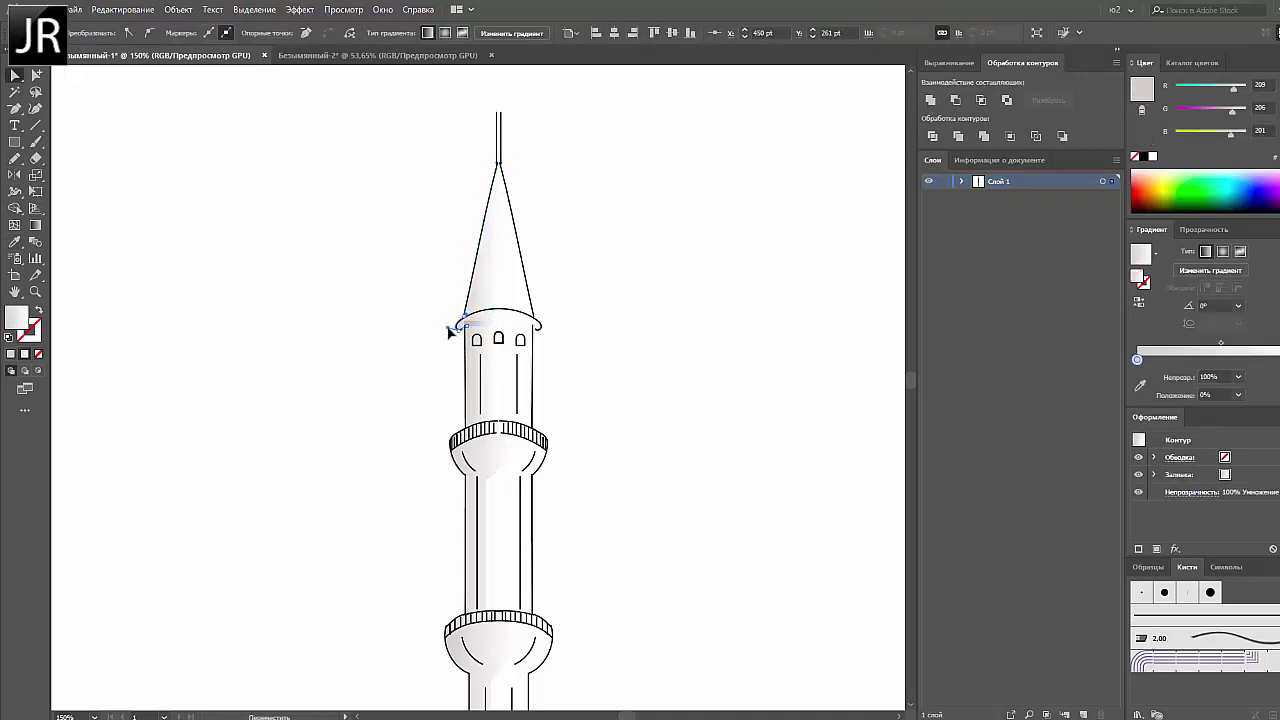
pyautogui.click(449, 332)
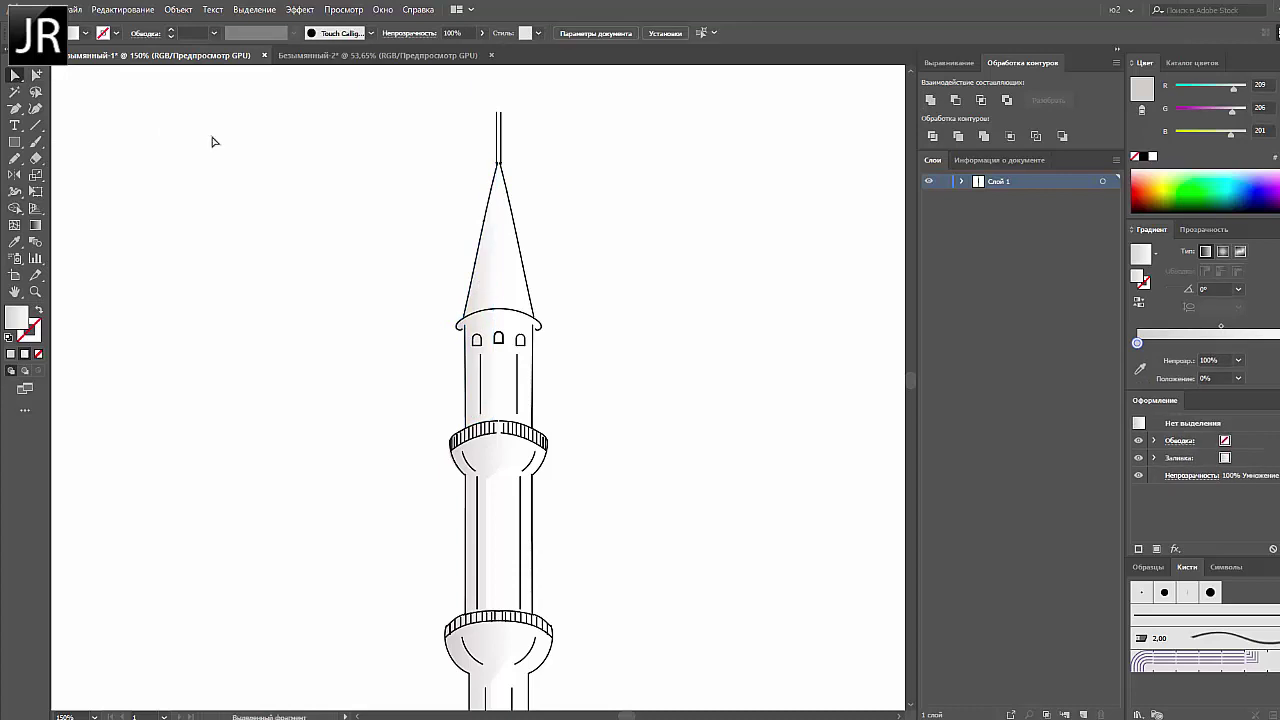
pyautogui.hotkey('ctrl', '-')
pyautogui.hotkey('ctrl', '-')
pyautogui.click(449, 495)
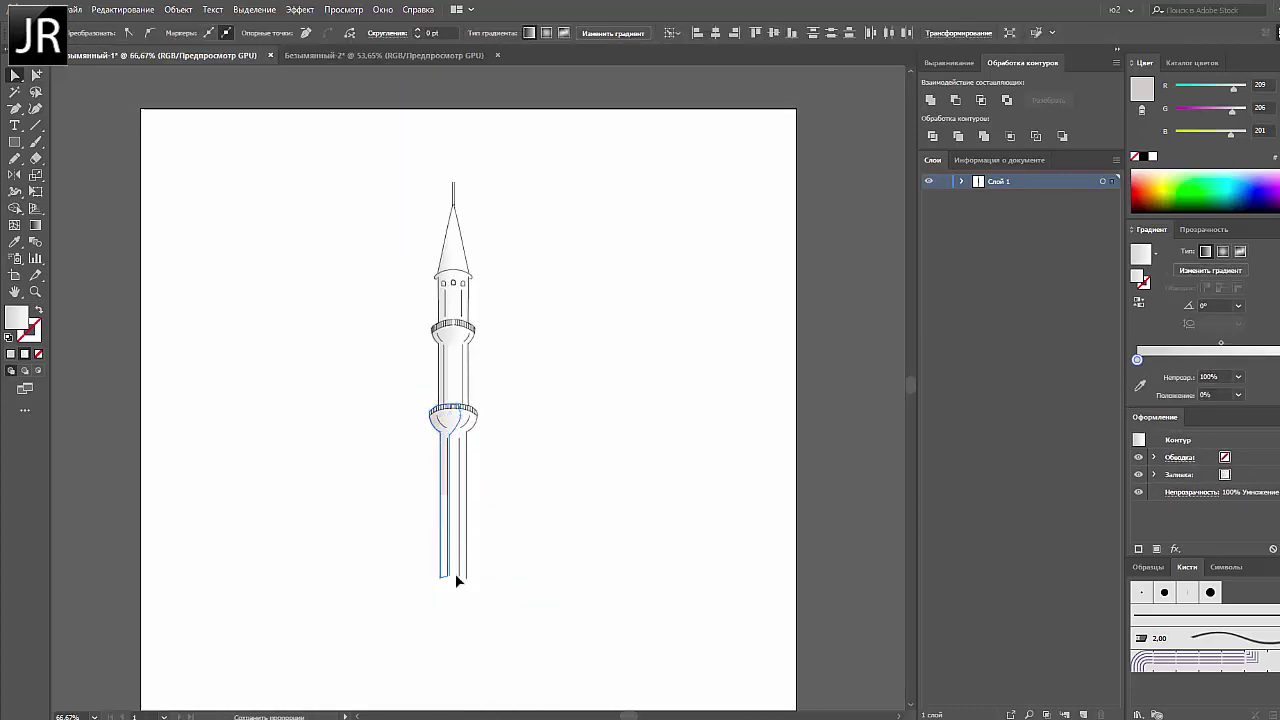
pyautogui.click(272, 328)
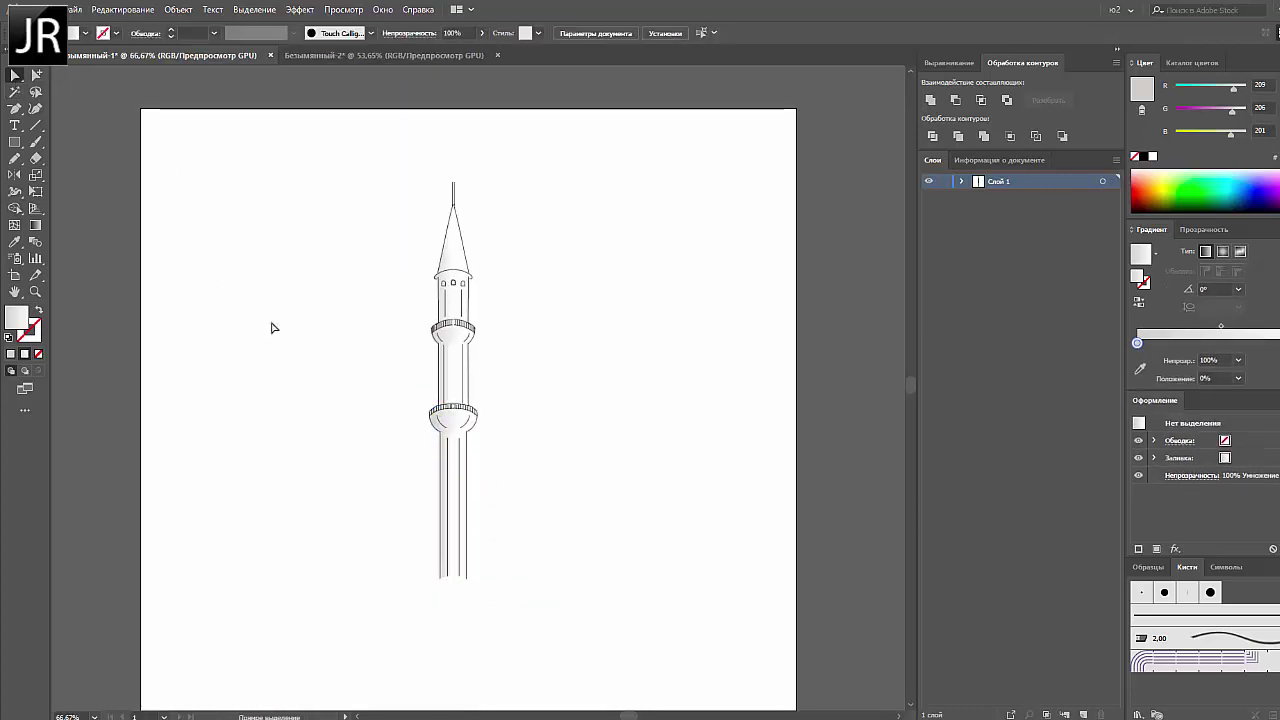
# Shade the middle section, lower shaft and a spire facet with soft grey linear gradients
pyautogui.click(455, 356)
pyautogui.click(670, 461)
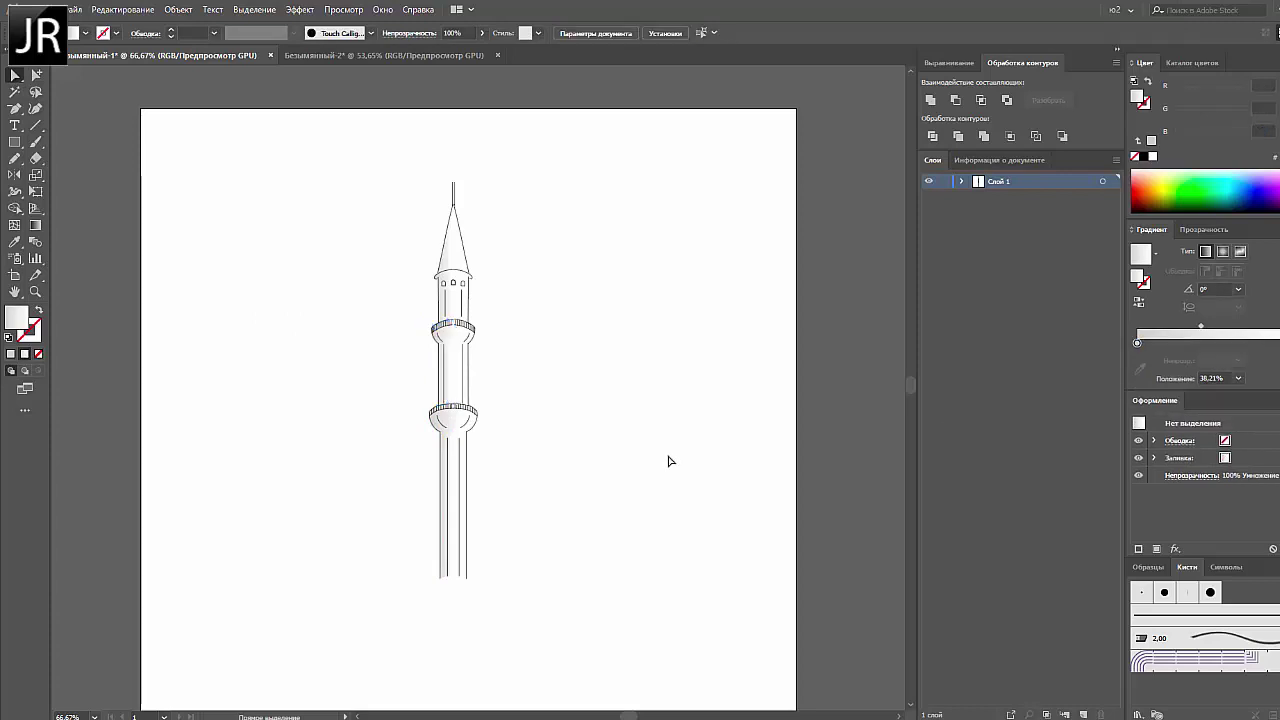
pyautogui.click(449, 360)
pyautogui.click(611, 306)
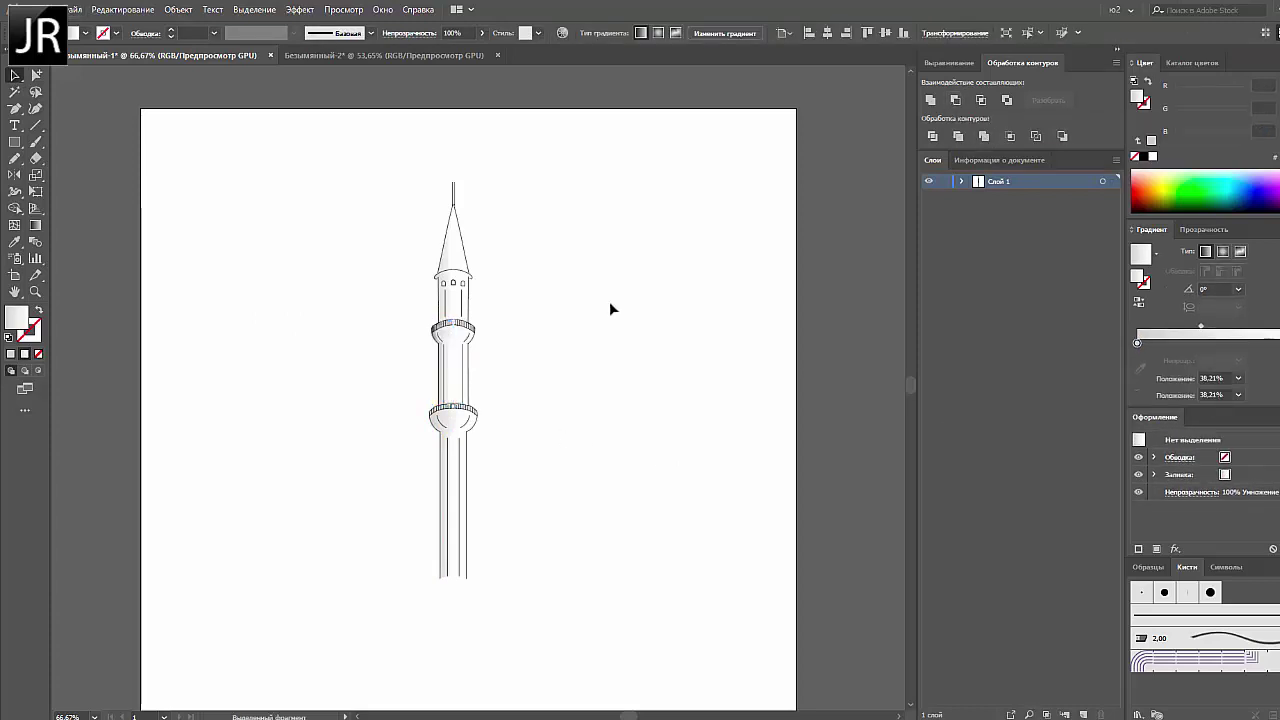
pyautogui.click(443, 470)
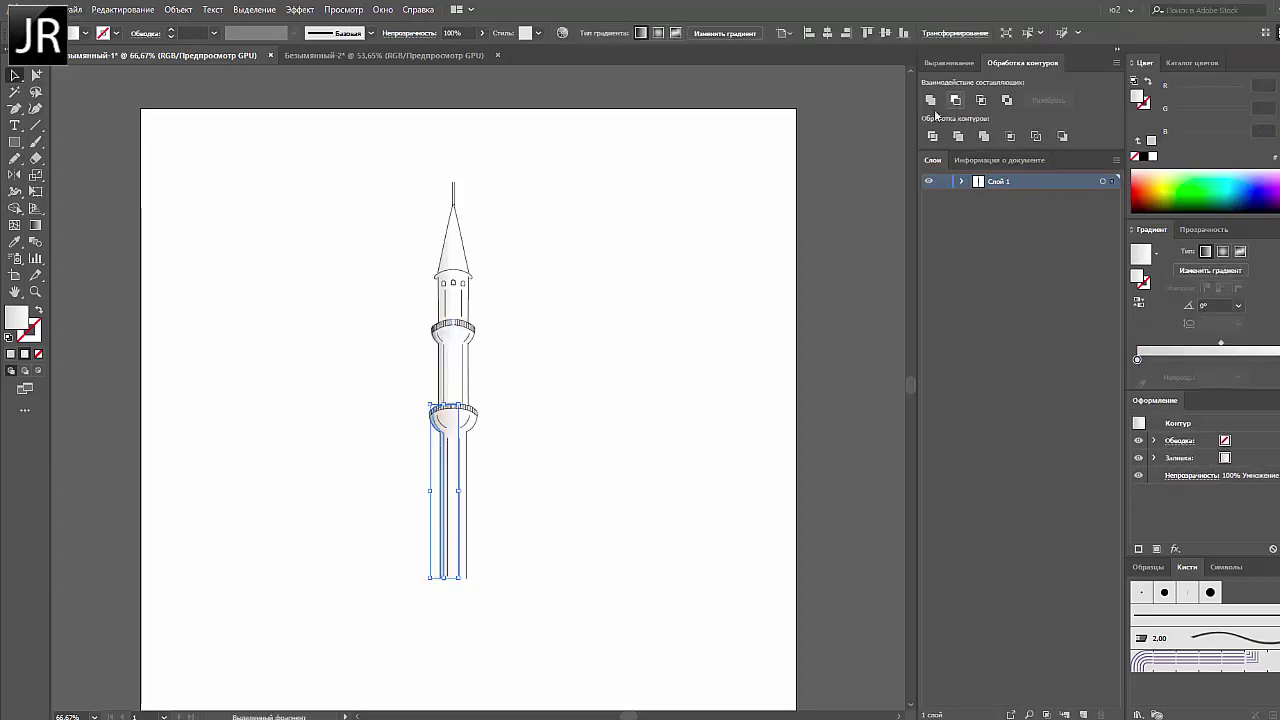
pyautogui.click(448, 268)
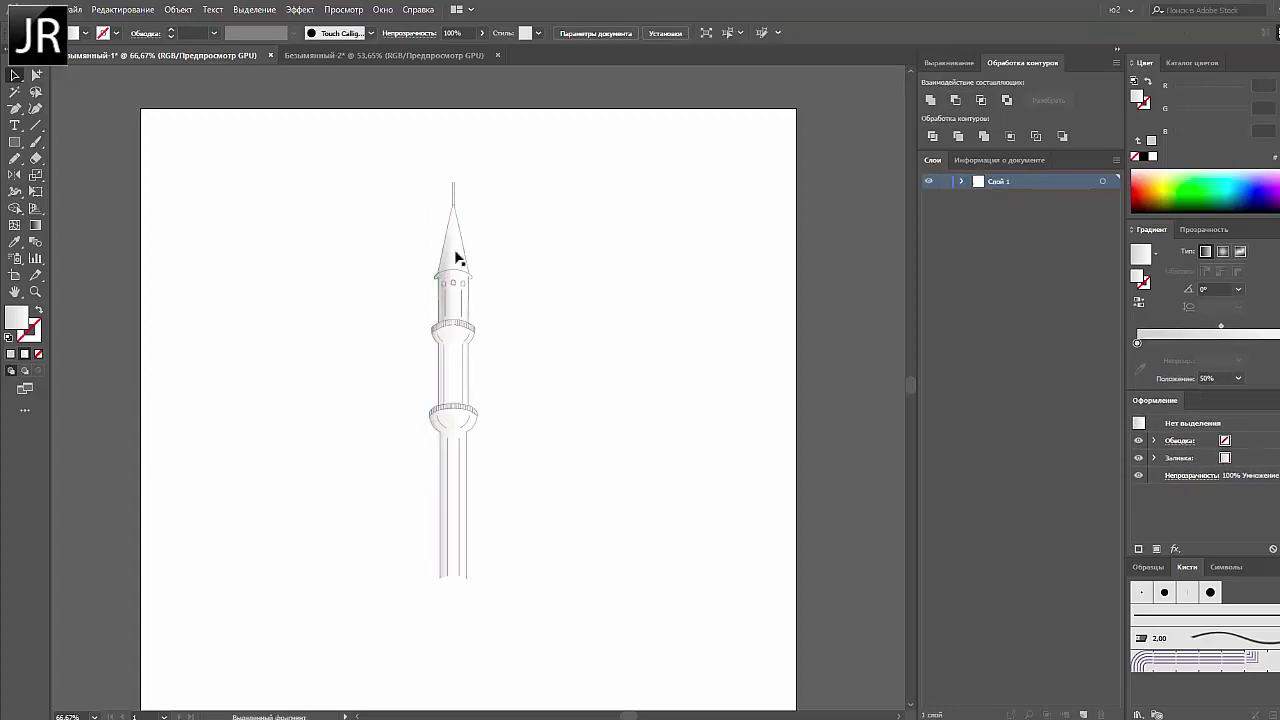
pyautogui.click(449, 265)
pyautogui.click(583, 263)
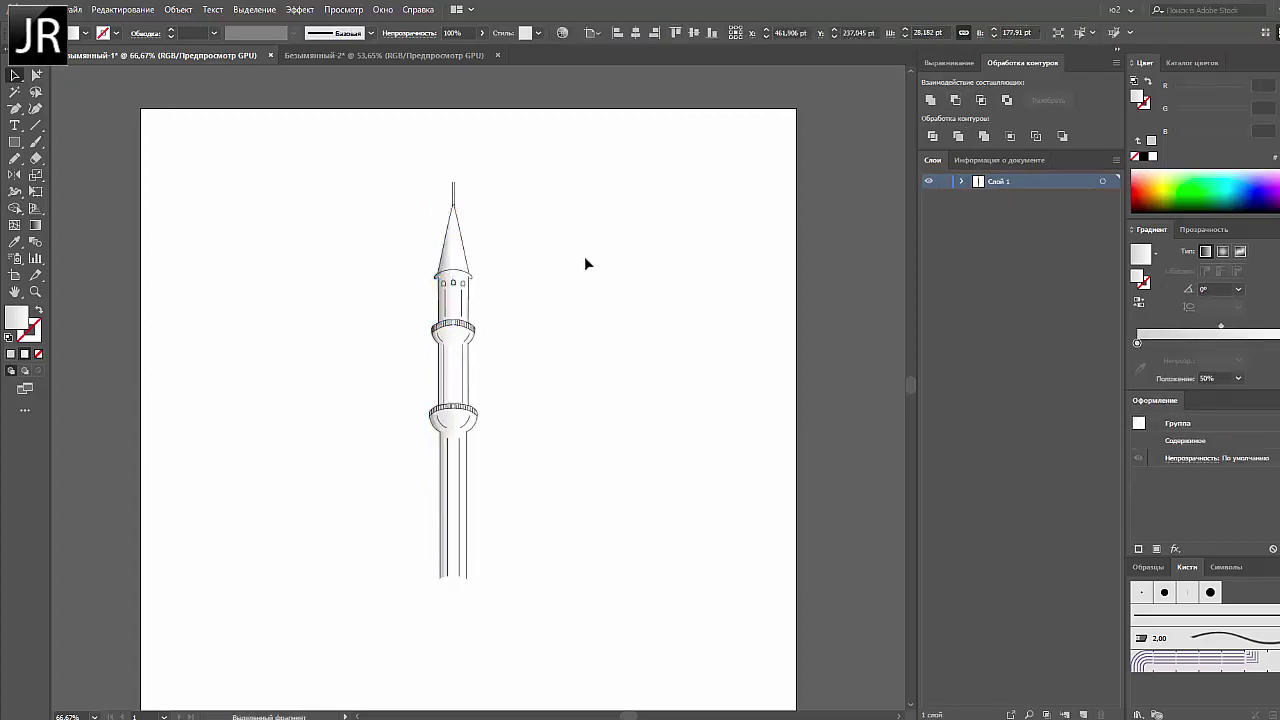
# Select every part of the minaret and group them with Ctrl+G
pyautogui.click(446, 345)
pyautogui.click(543, 362)
pyautogui.moveTo(412, 235); pyautogui.dragTo(517, 557)
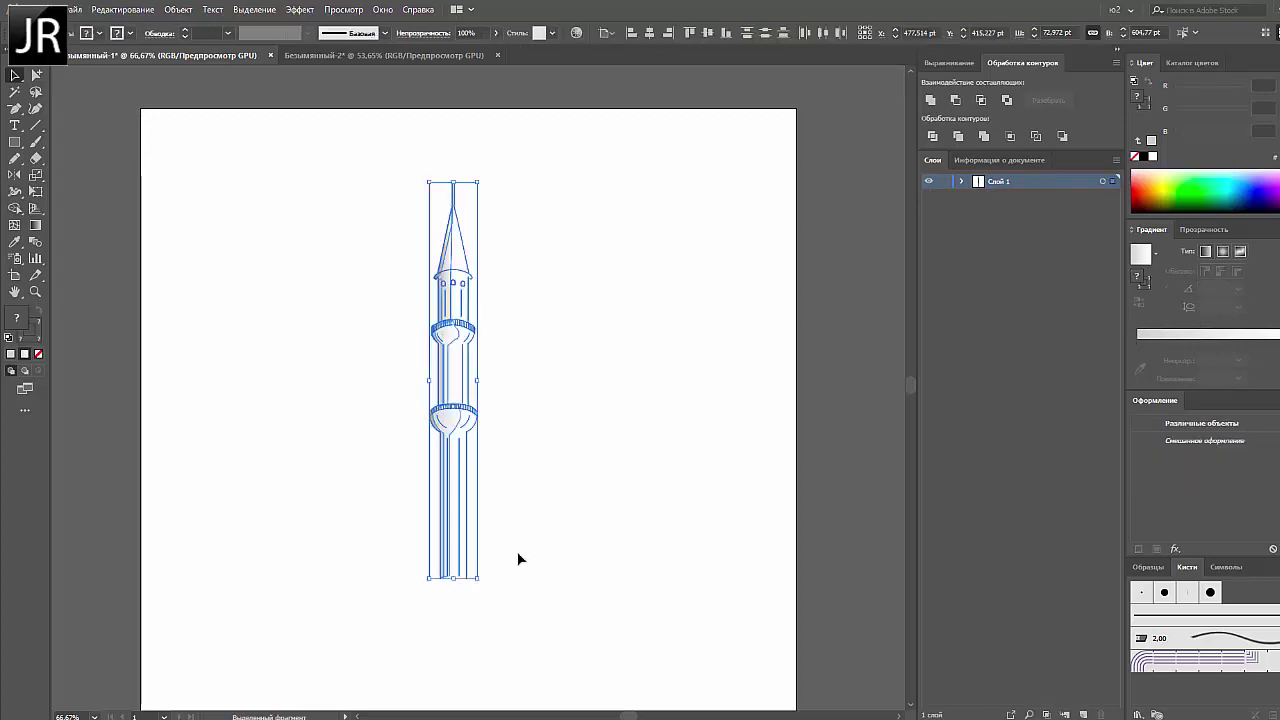
pyautogui.click(517, 557)
pyautogui.click(445, 350)
pyautogui.keyDown('shift'); pyautogui.click(445, 240); pyautogui.keyUp('shift')
pyautogui.keyDown('shift'); pyautogui.click(449, 423); pyautogui.keyUp('shift')
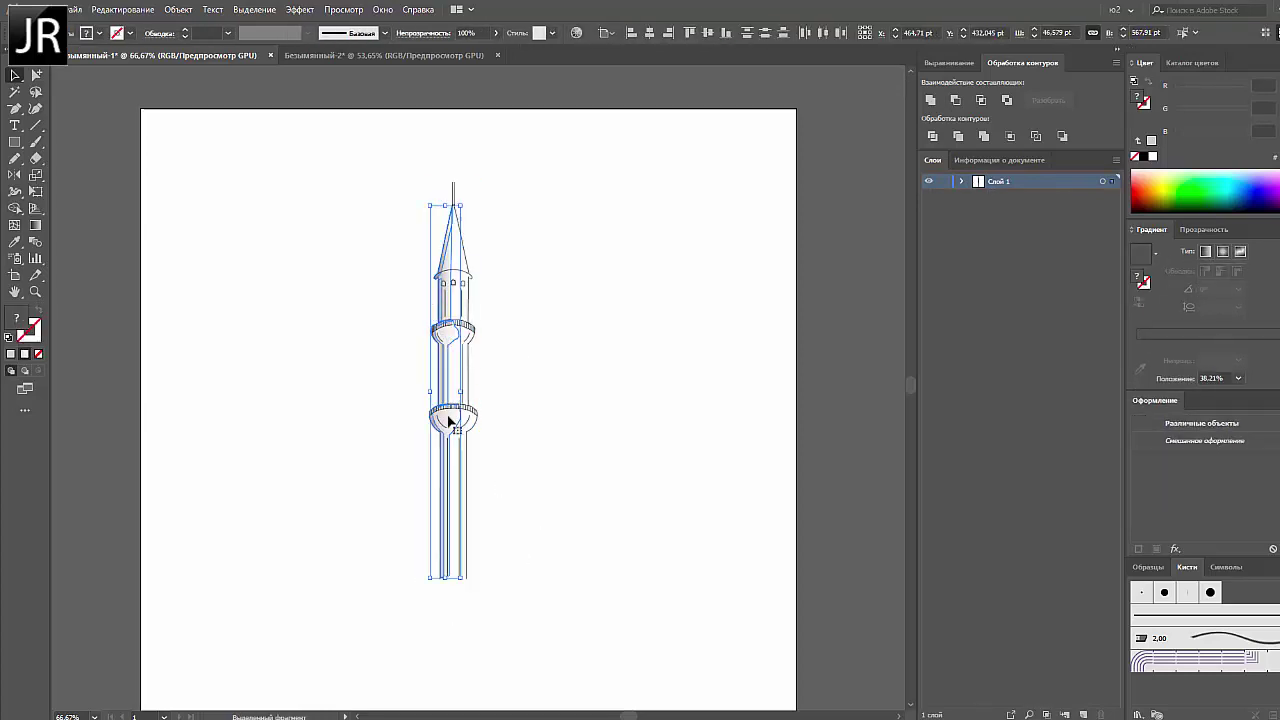
pyautogui.hotkey('ctrl', 'g')
# Switch briefly to the Reflect tool, return to Selection and deselect everything
pyautogui.press('o')
pyautogui.press('v')
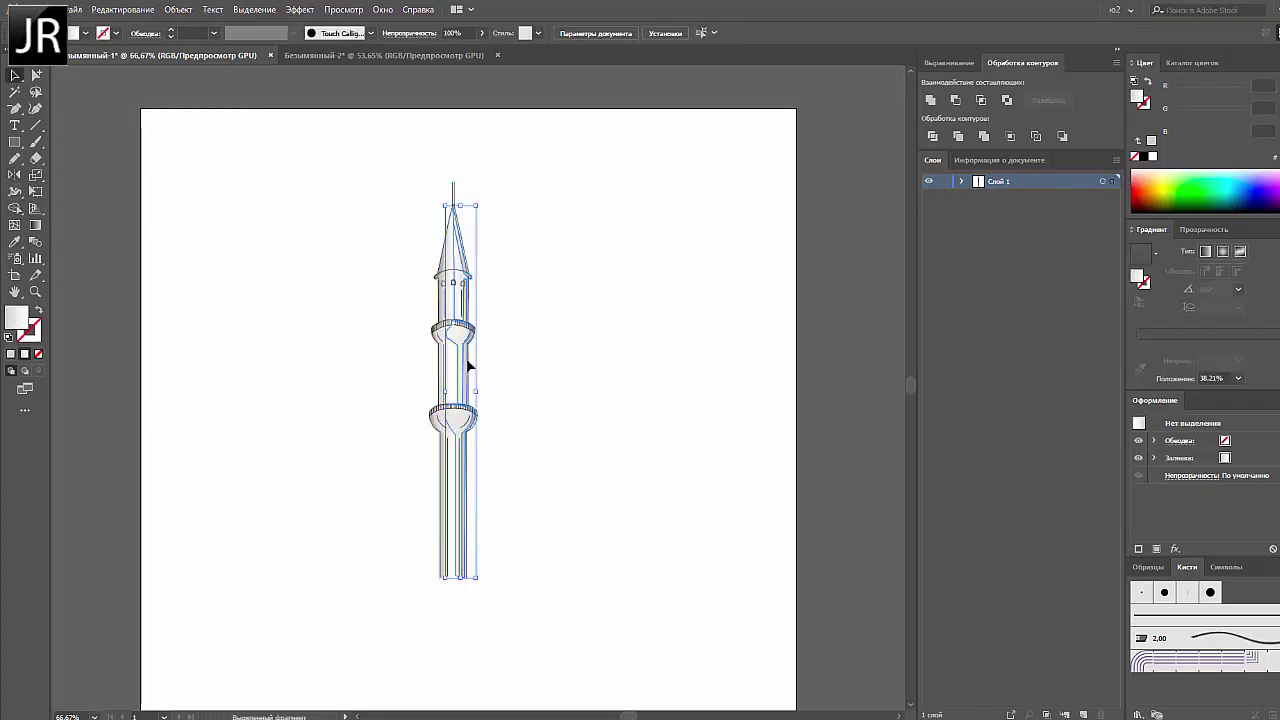
pyautogui.hotkey('ctrl', 'shift', 'a')
pyautogui.click(15, 142)
# Draw circles, cut them into a black crescent with Minus Front, and move it onto the minaret top
pyautogui.click(90, 175)
pyautogui.moveTo(245, 201); pyautogui.dragTo(313, 268)
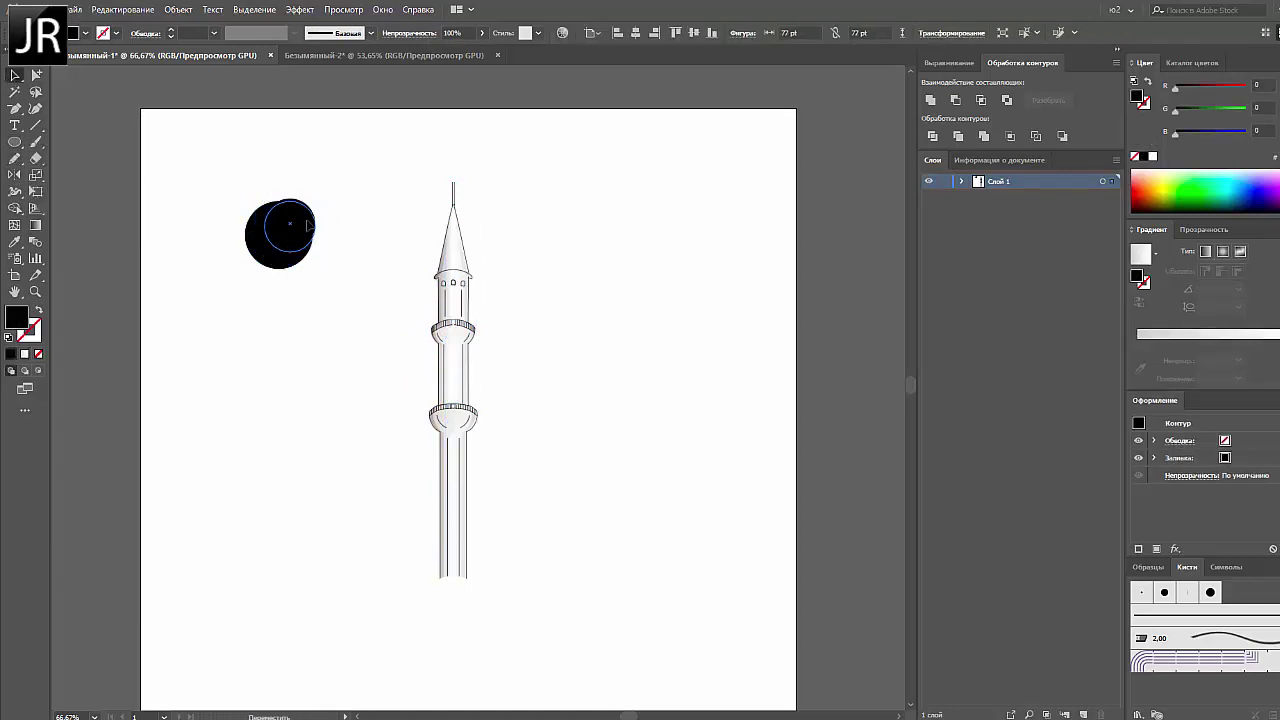
pyautogui.click(955, 100)
pyautogui.moveTo(272, 236)
pyautogui.mouseDown()
pyautogui.moveTo(457, 145)
pyautogui.moveTo(462, 183)
pyautogui.moveTo(690, 370)
pyautogui.mouseUp()
pyautogui.click(492, 192)
# Isolate the minaret group and select the finial lines beneath the crescent
pyautogui.press('z')
pyautogui.rightClick(566, 395)
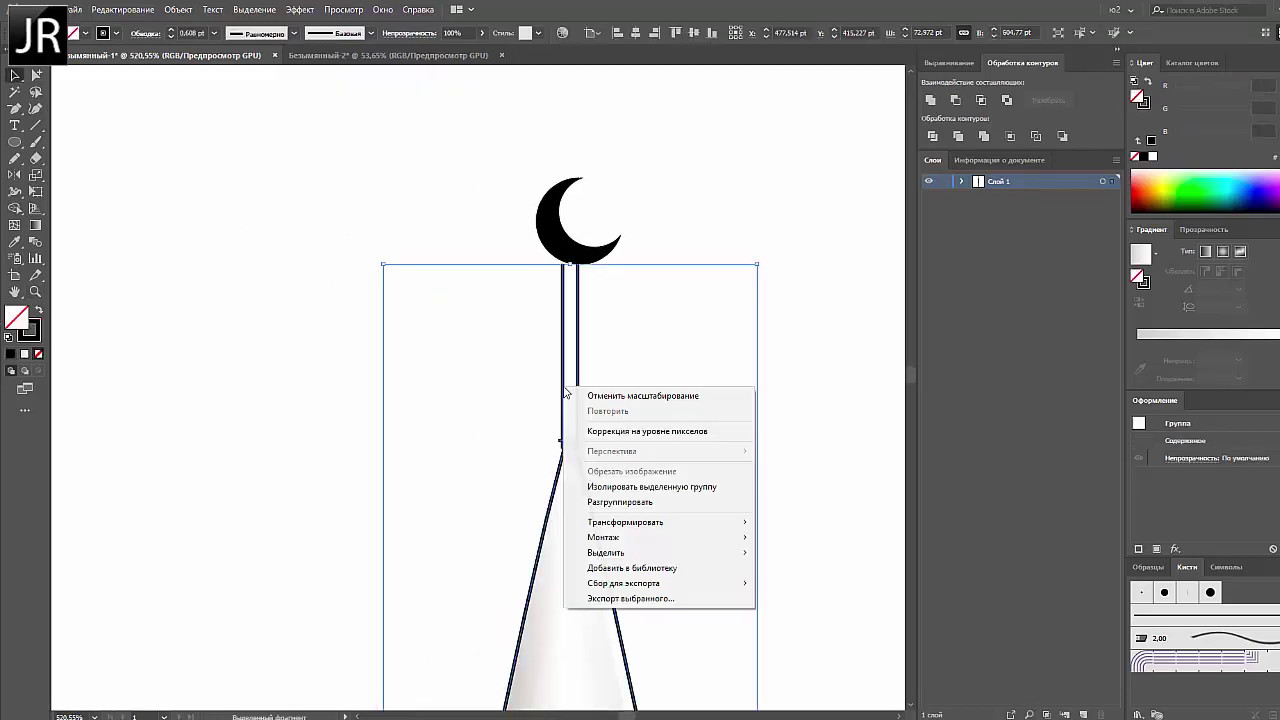
pyautogui.click(620, 486)
pyautogui.click(546, 403)
pyautogui.click(568, 452)
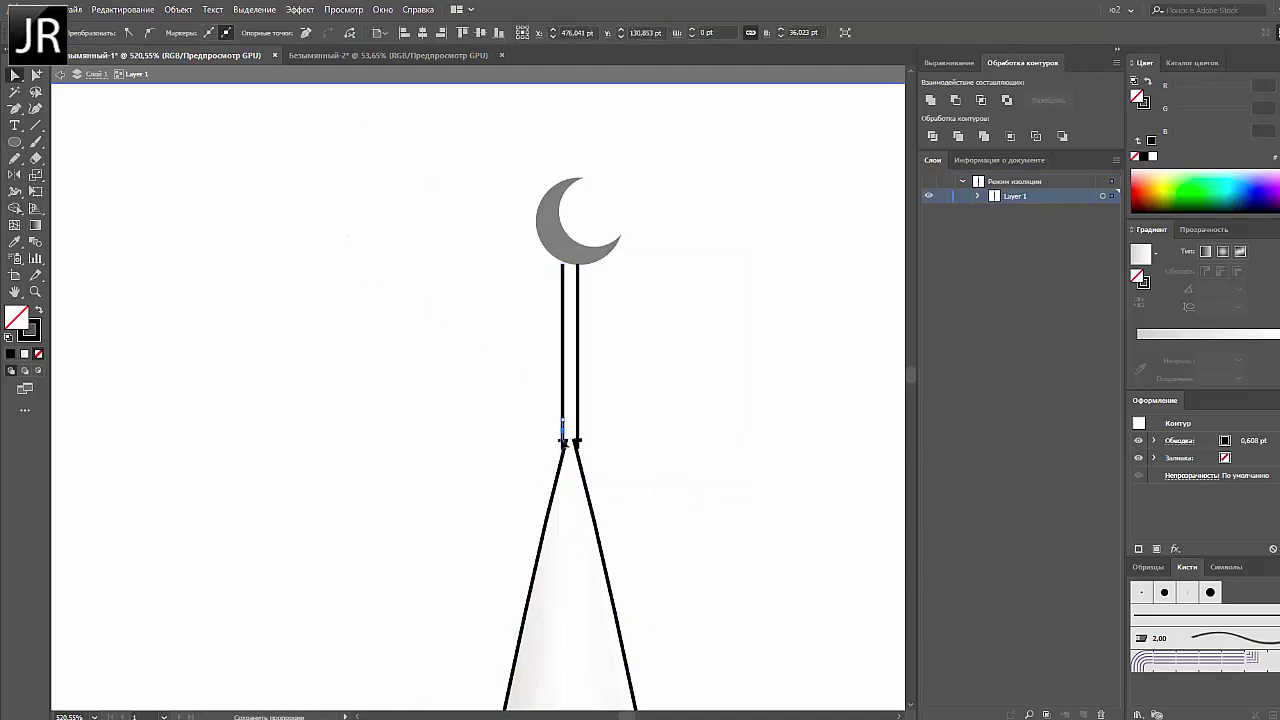
pyautogui.click(530, 446)
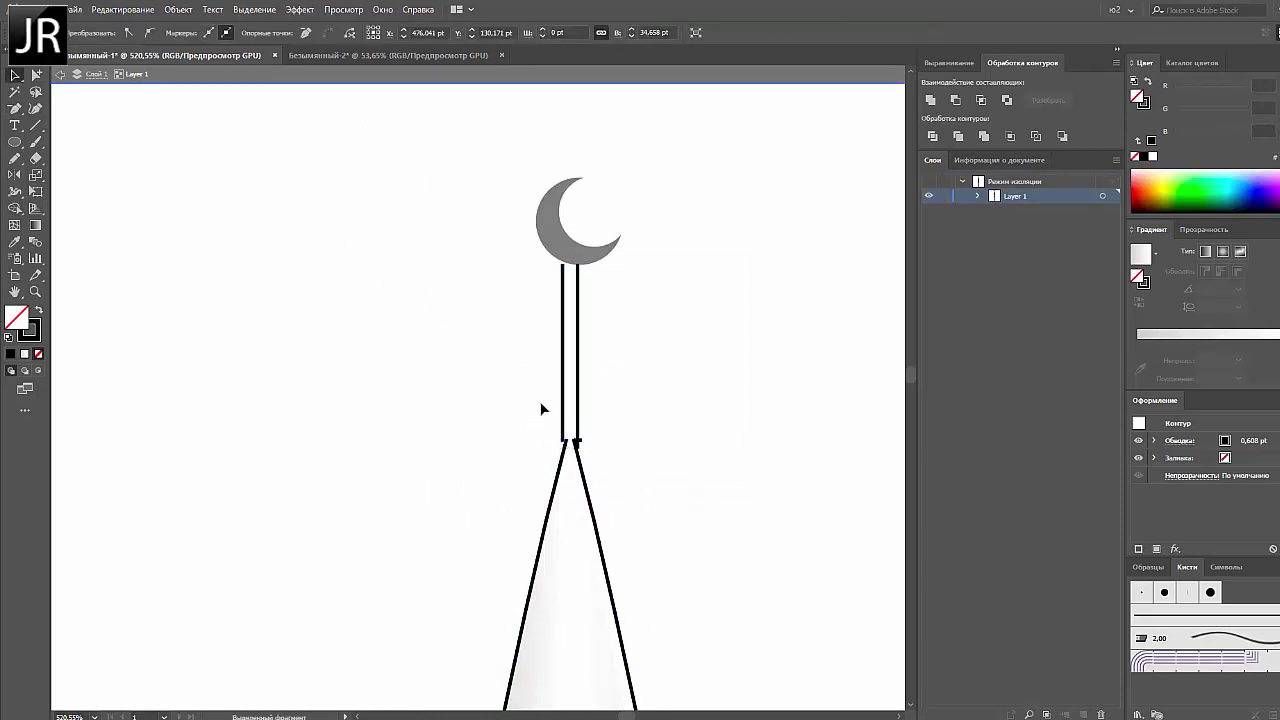
pyautogui.click(563, 400)
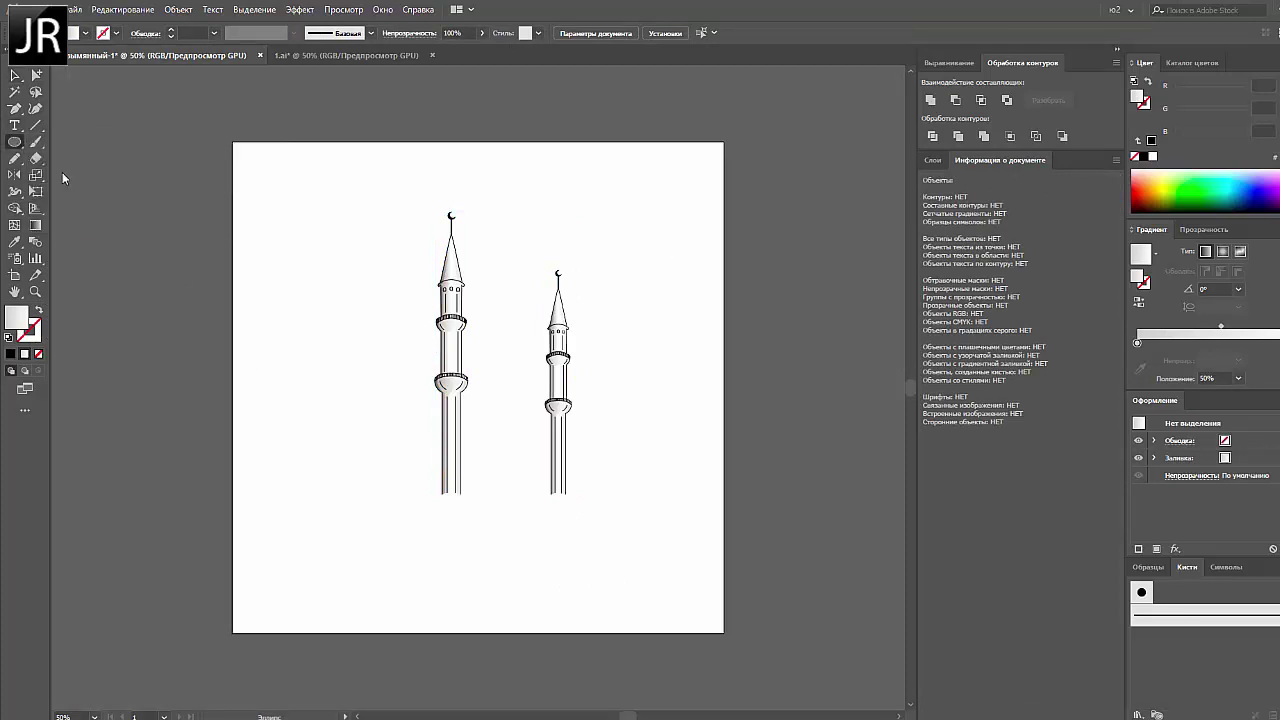
# Draw a wide ellipse left of the minarets and erase its lower half
pyautogui.moveTo(337, 373); pyautogui.dragTo(337, 373)
pyautogui.hotkey('shift', 'e')
pyautogui.moveTo(100, 440); pyautogui.dragTo(418, 282)
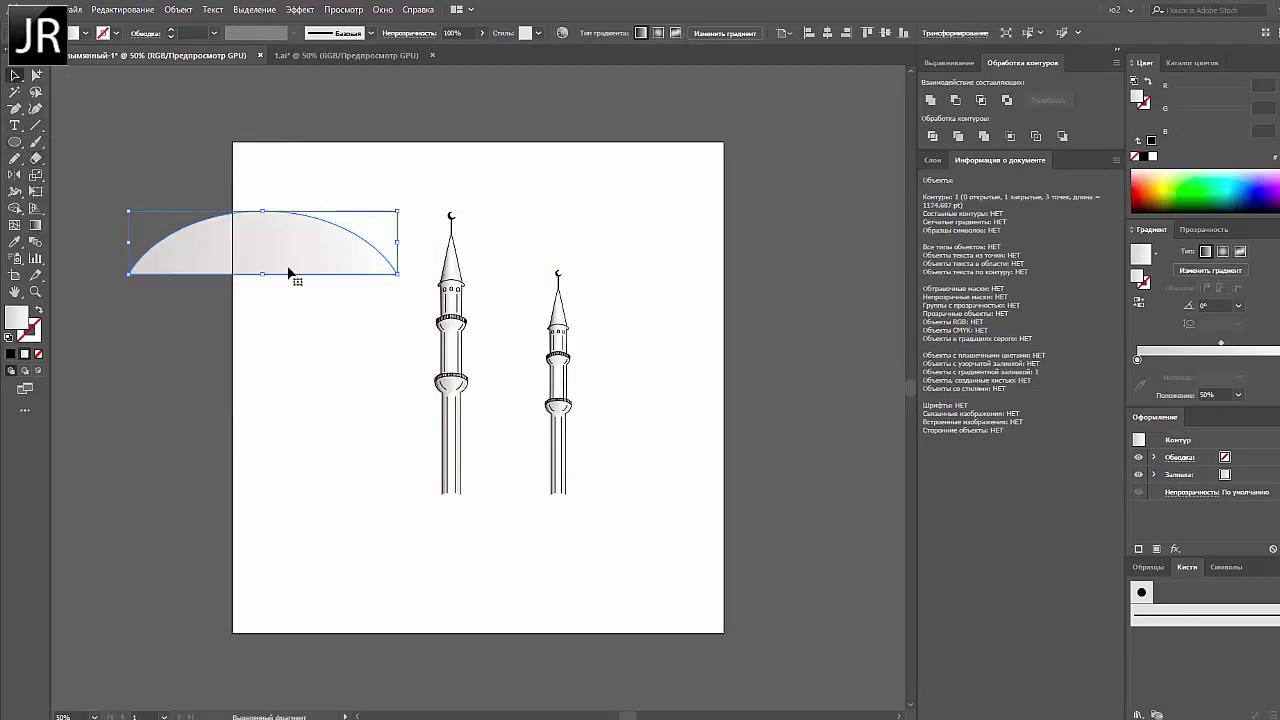
pyautogui.click(15, 143)
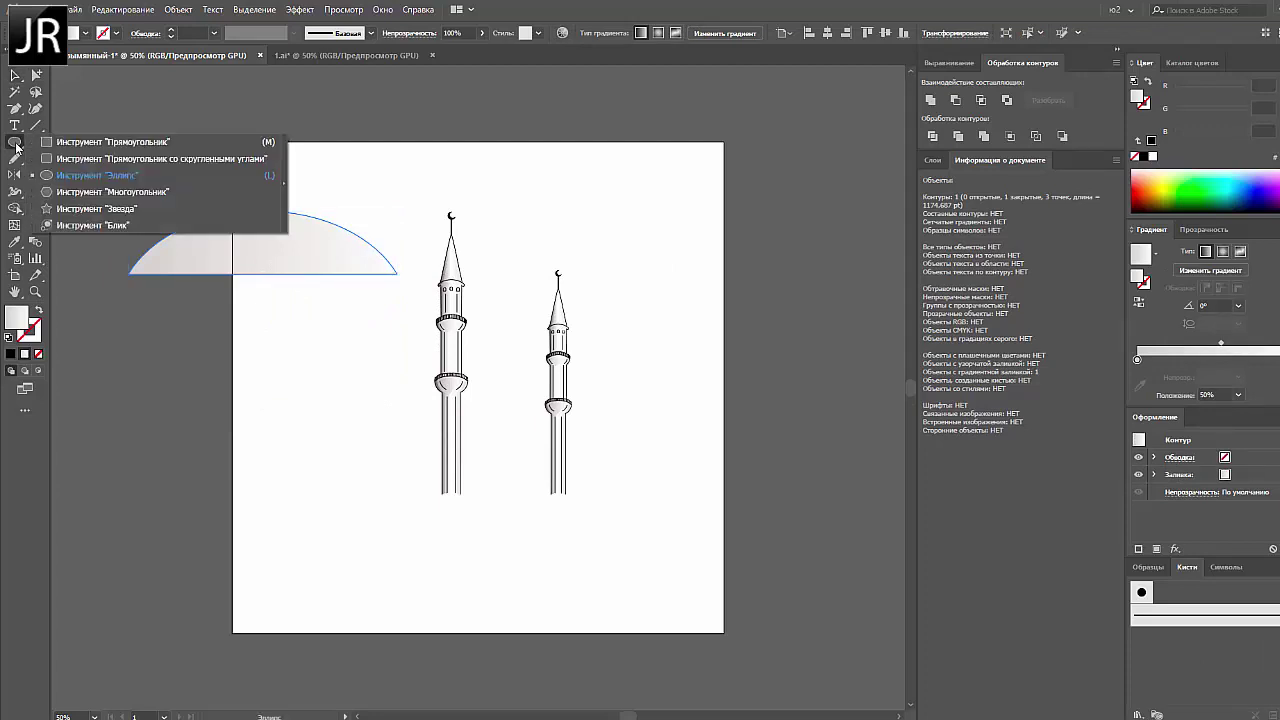
pyautogui.click(110, 142)
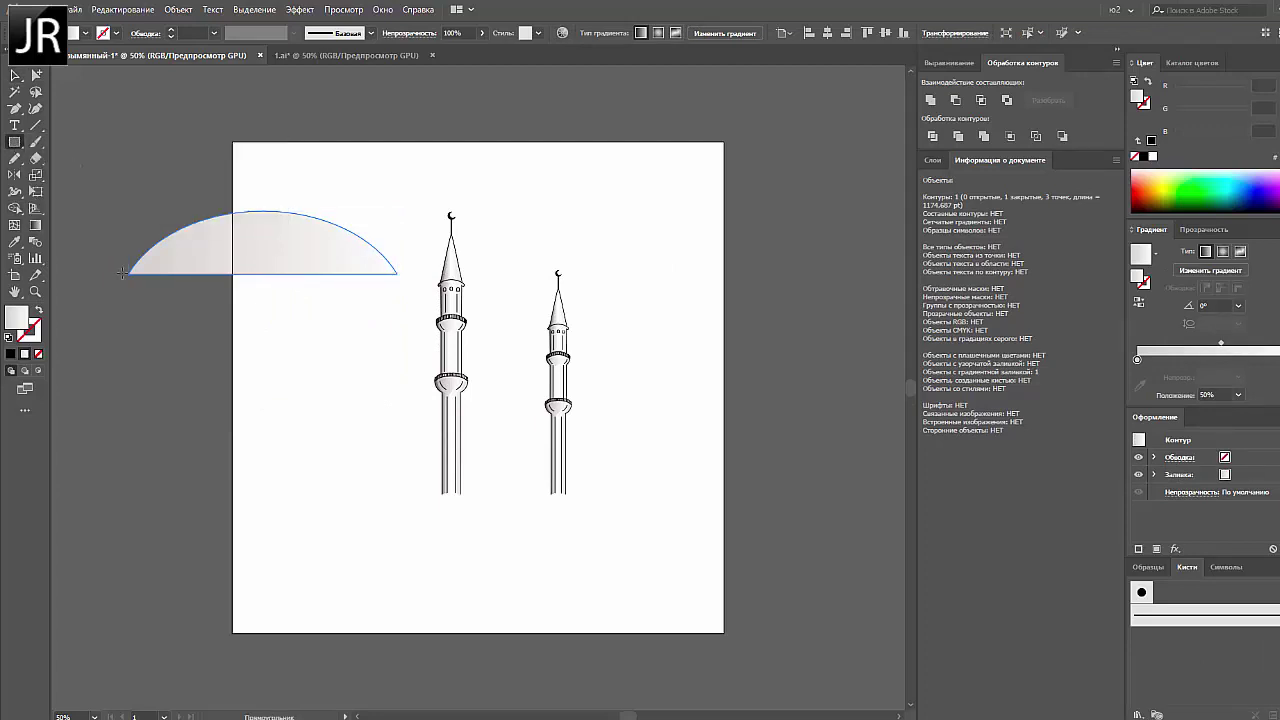
pyautogui.click(136, 166)
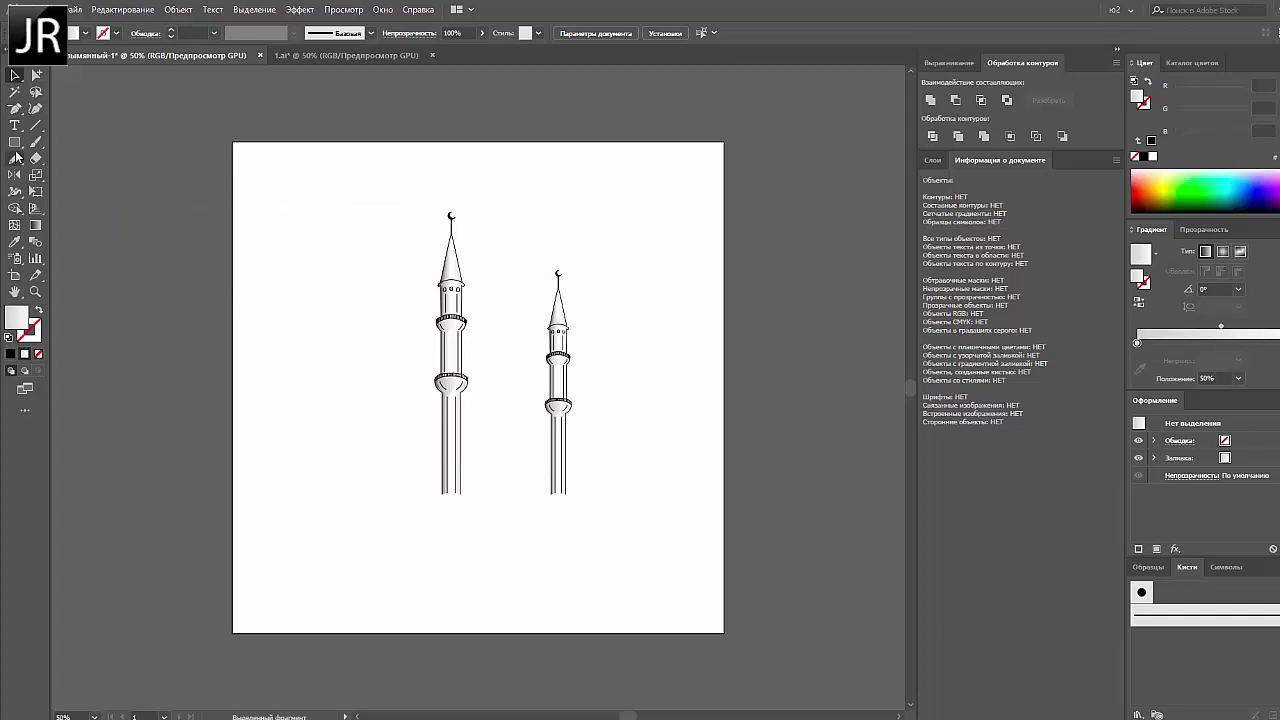
# Erase the dome's right half and swap fill and stroke to leave an outline arc
pyautogui.moveTo(14, 142); pyautogui.dragTo(60, 180)
pyautogui.moveTo(407, 209); pyautogui.dragTo(380, 300)
pyautogui.press('Delete')
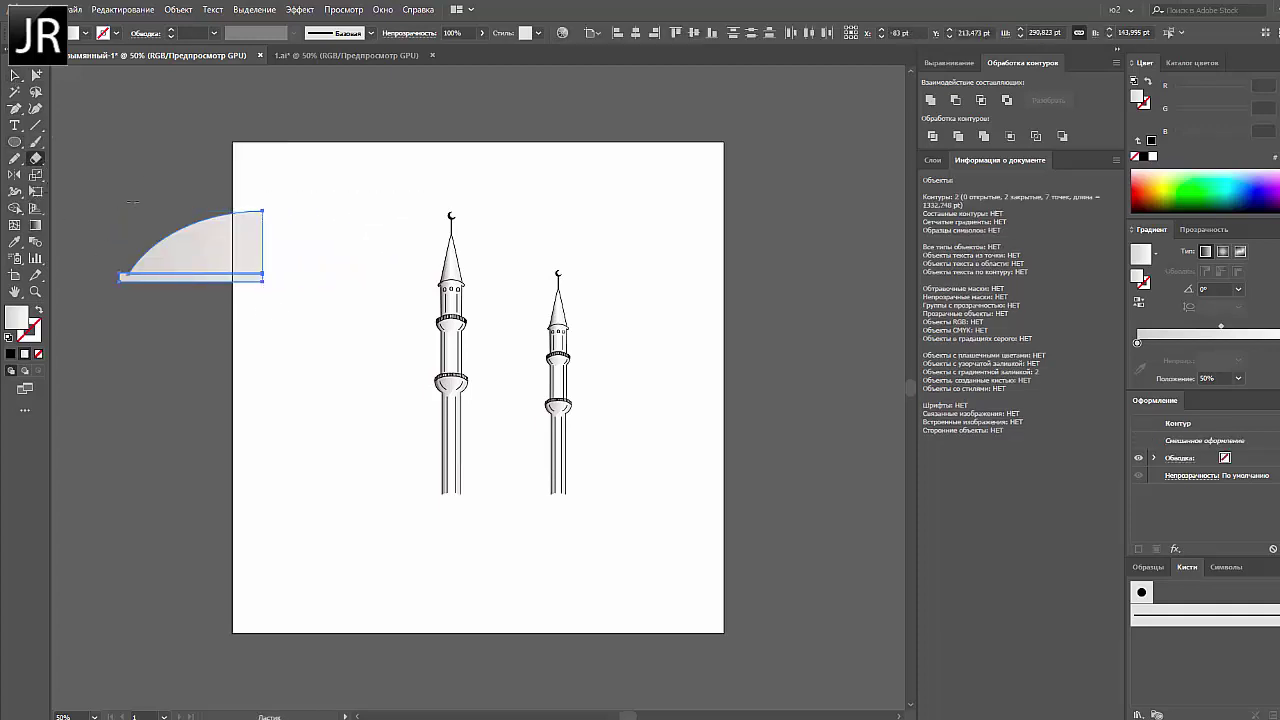
pyautogui.click(38, 311)
pyautogui.click(86, 132)
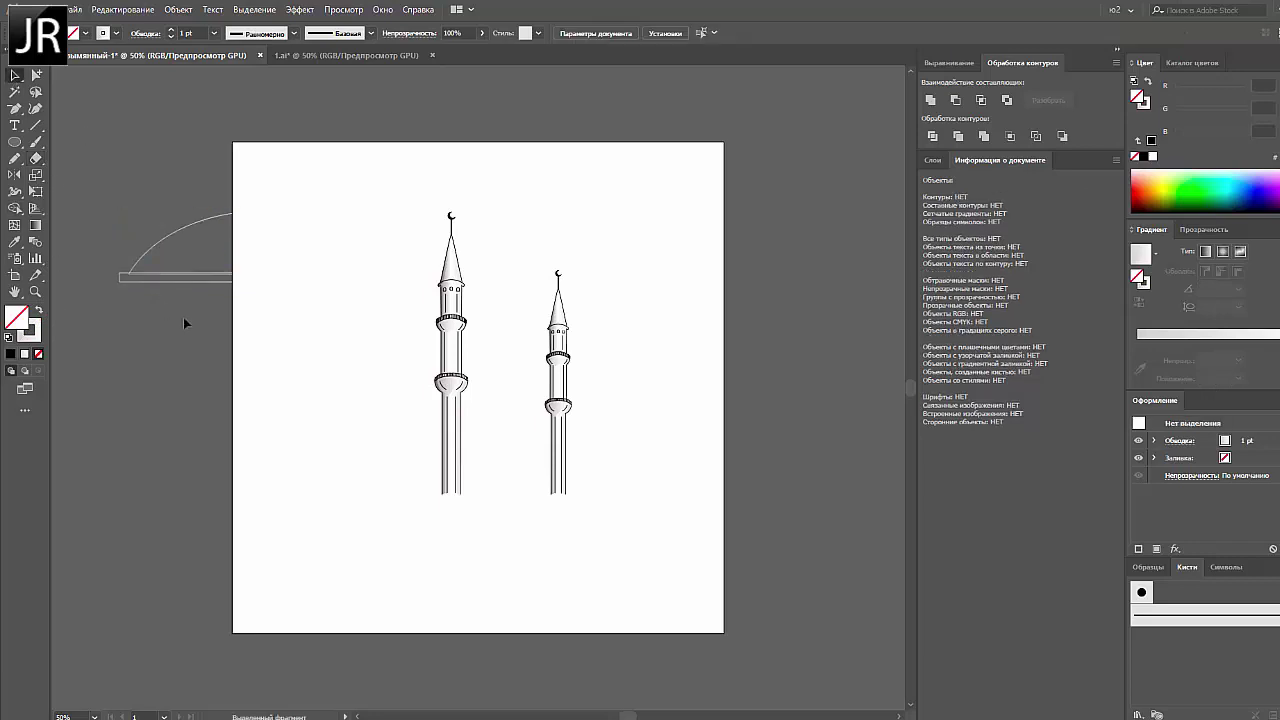
# Add a thin rectangle under the dome arc, move it down, and group it with the arc
pyautogui.moveTo(150, 296); pyautogui.dragTo(124, 292)
pyautogui.hotkey('ctrl', 'a')
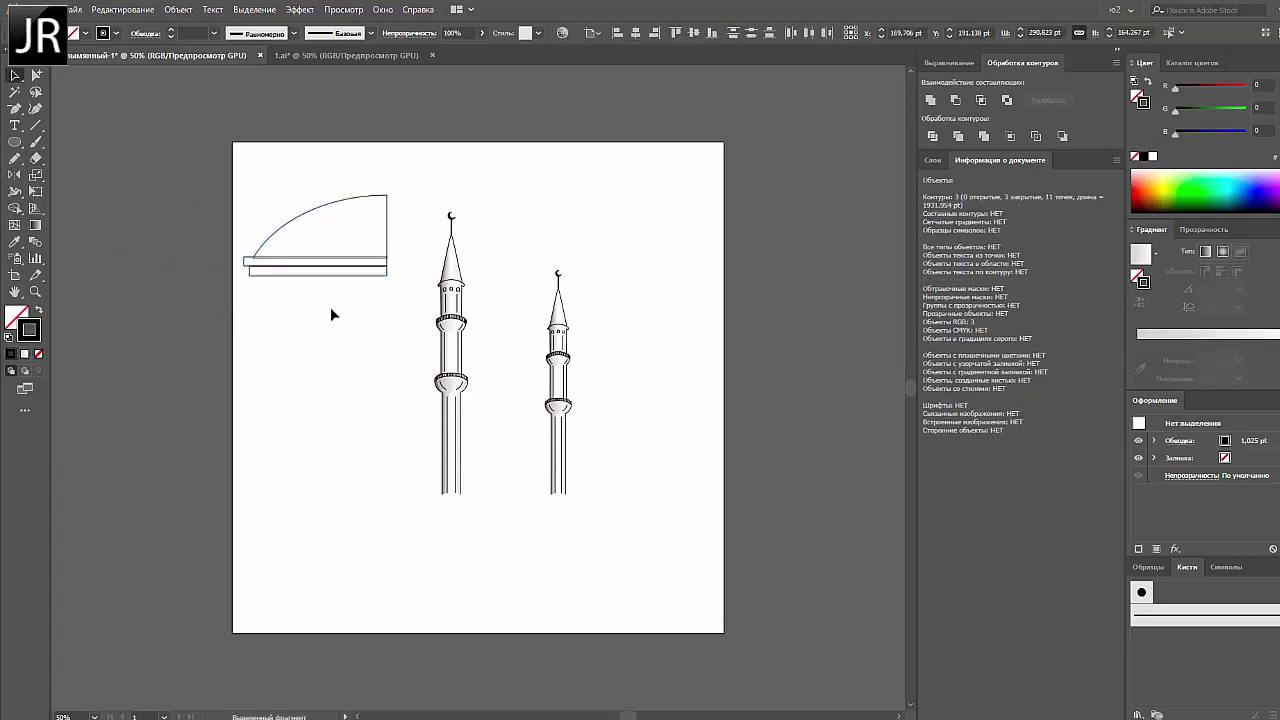
pyautogui.click(300, 296)
pyautogui.moveTo(283, 279); pyautogui.dragTo(318, 289)
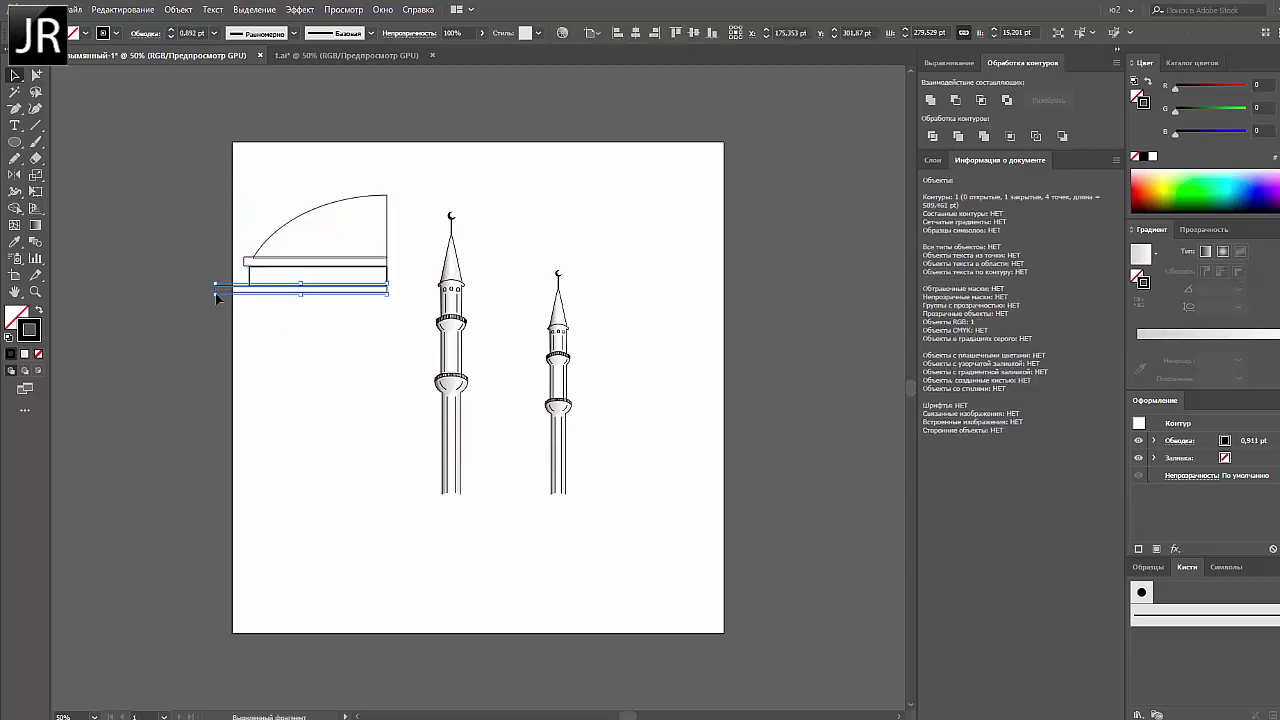
pyautogui.click(163, 327)
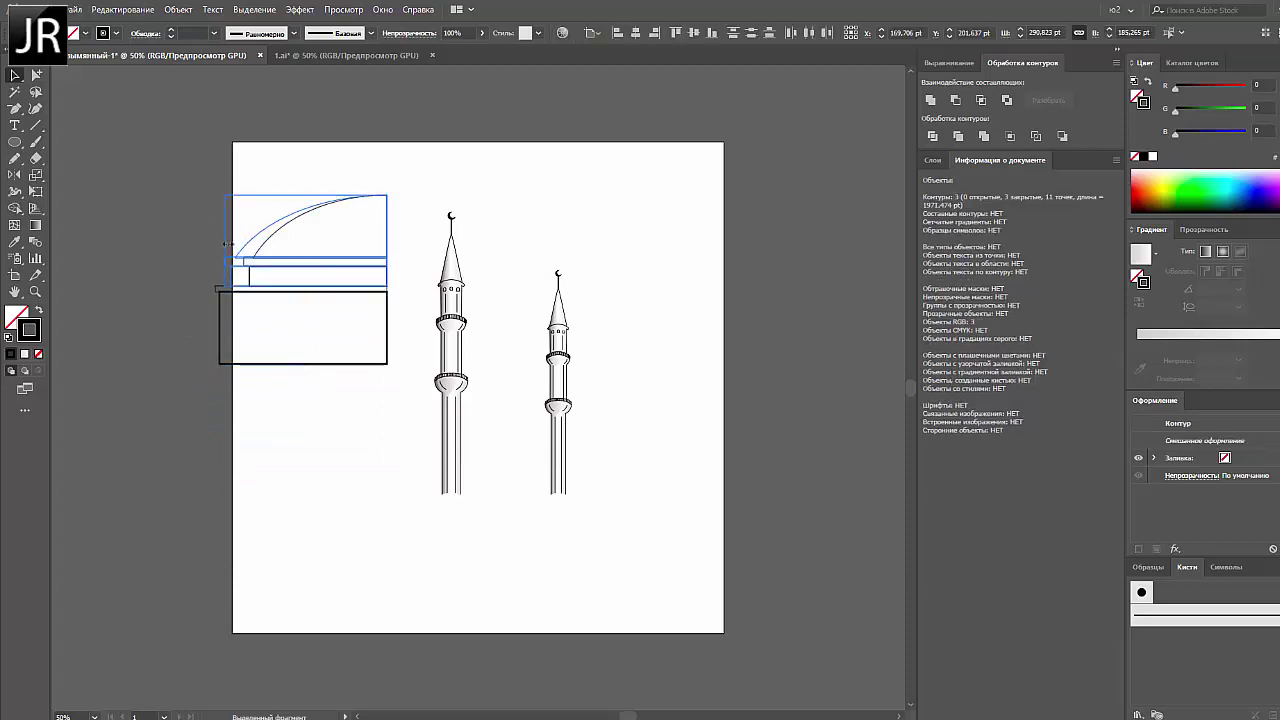
pyautogui.click(305, 210)
pyautogui.keyDown('shift'); pyautogui.click(300, 291); pyautogui.keyUp('shift')
pyautogui.rightClick(285, 284)
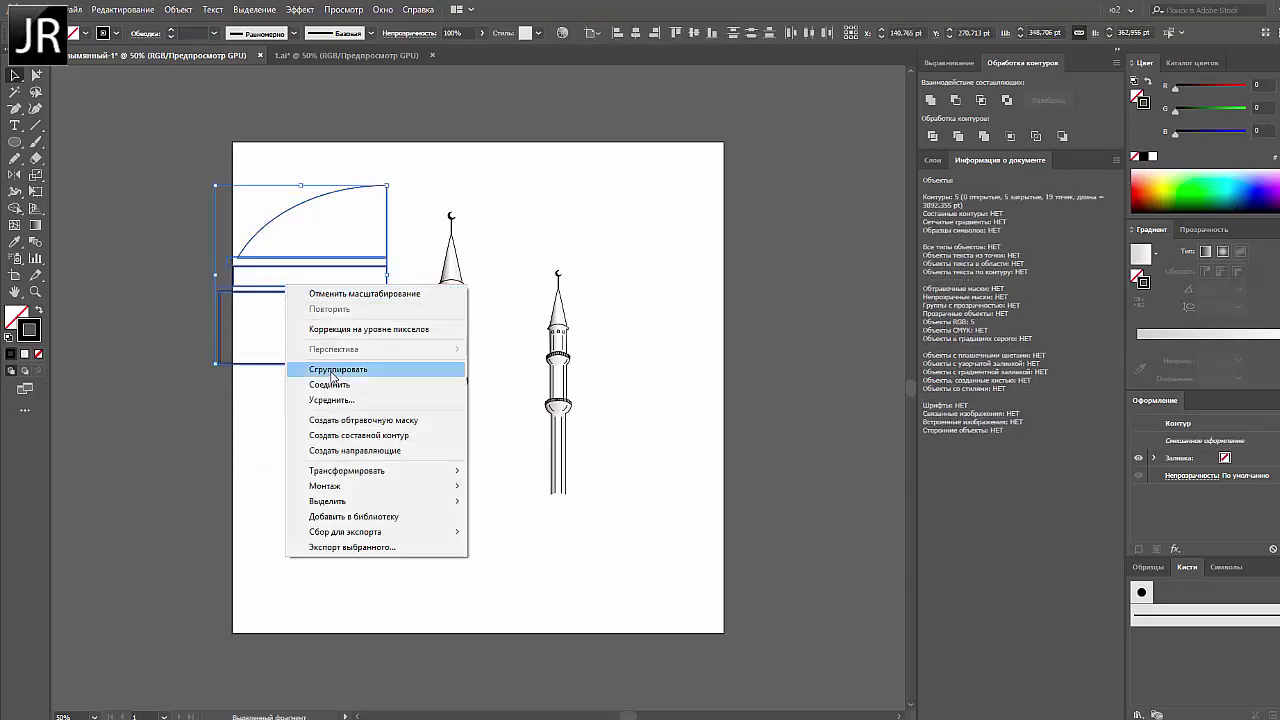
pyautogui.click(371, 366)
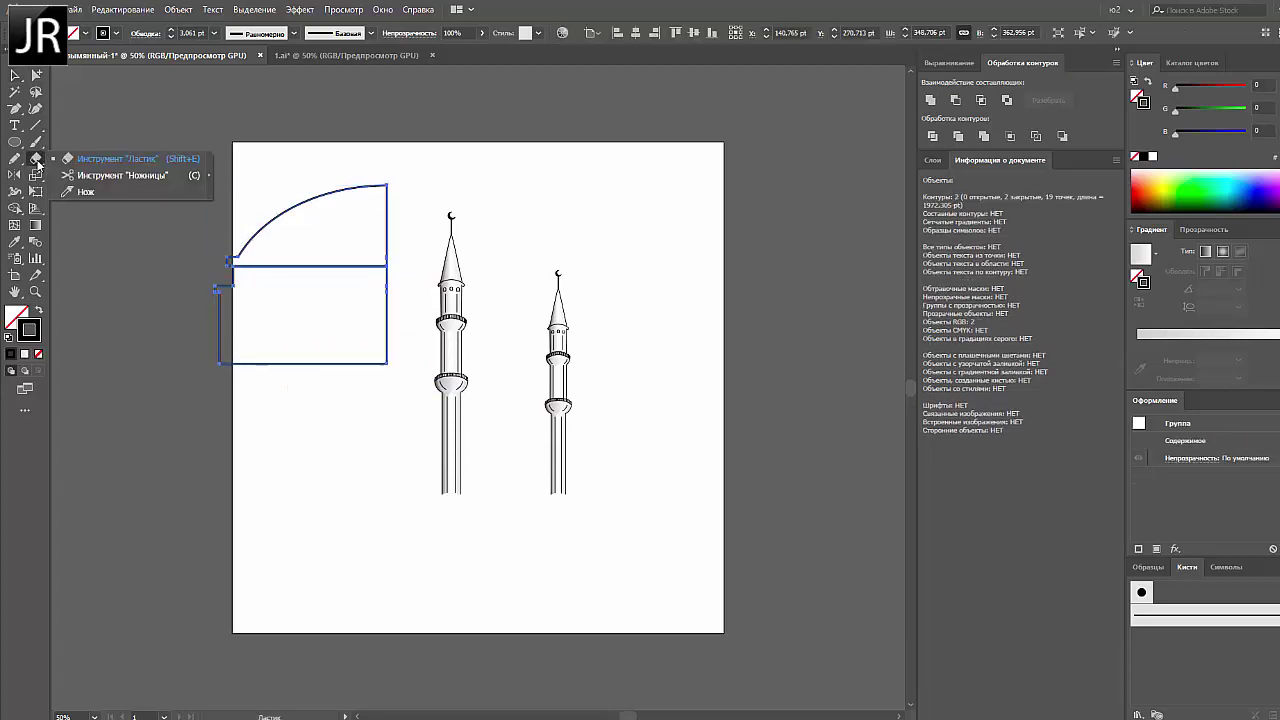
# Cut the rectangle with Scissors, join it and the arc into one path, and reposition the profile
pyautogui.moveTo(35, 158); pyautogui.dragTo(105, 174)
pyautogui.click(218, 289)
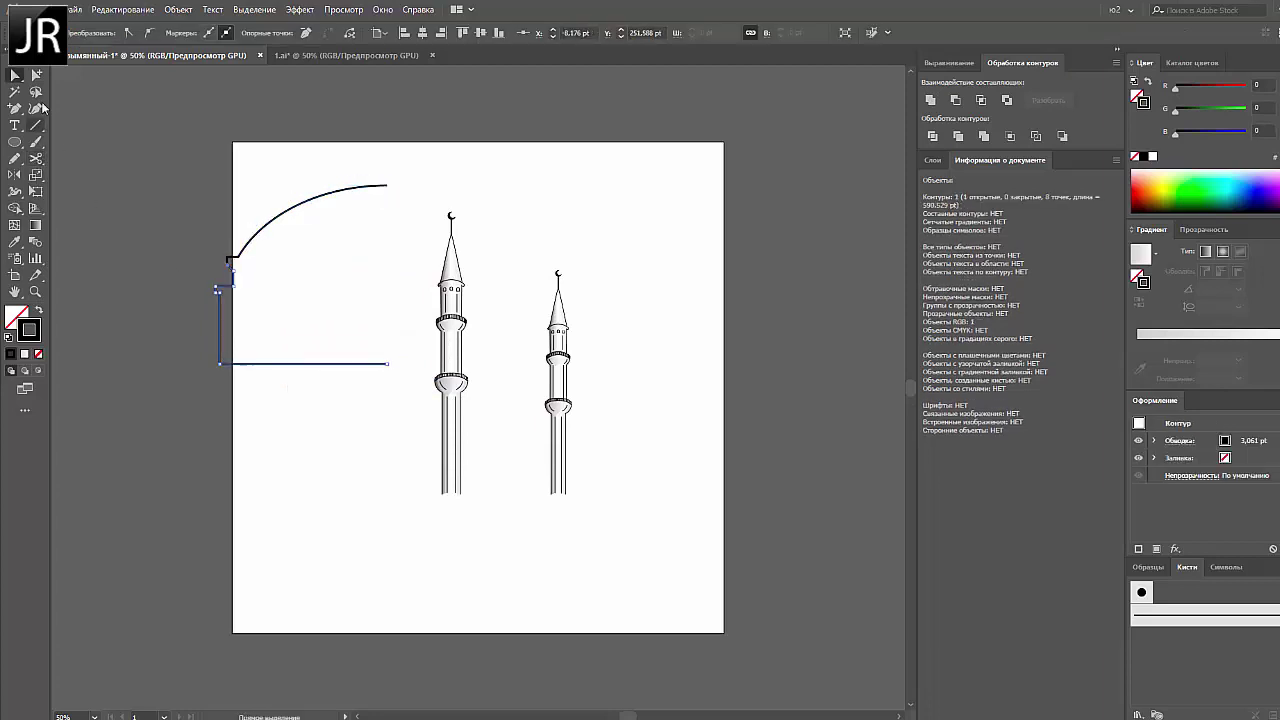
pyautogui.rightClick(220, 257)
pyautogui.click(260, 340)
pyautogui.hotkey('ctrl', '-')
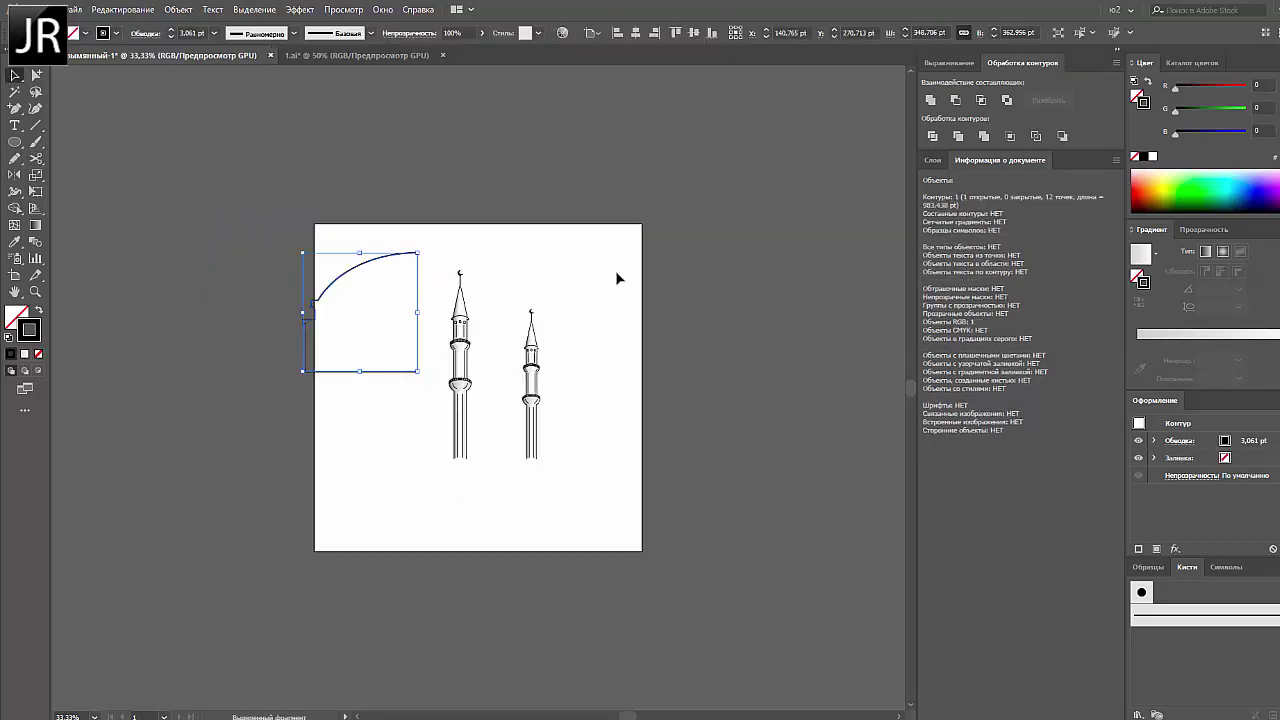
pyautogui.moveTo(353, 275); pyautogui.dragTo(383, 259)
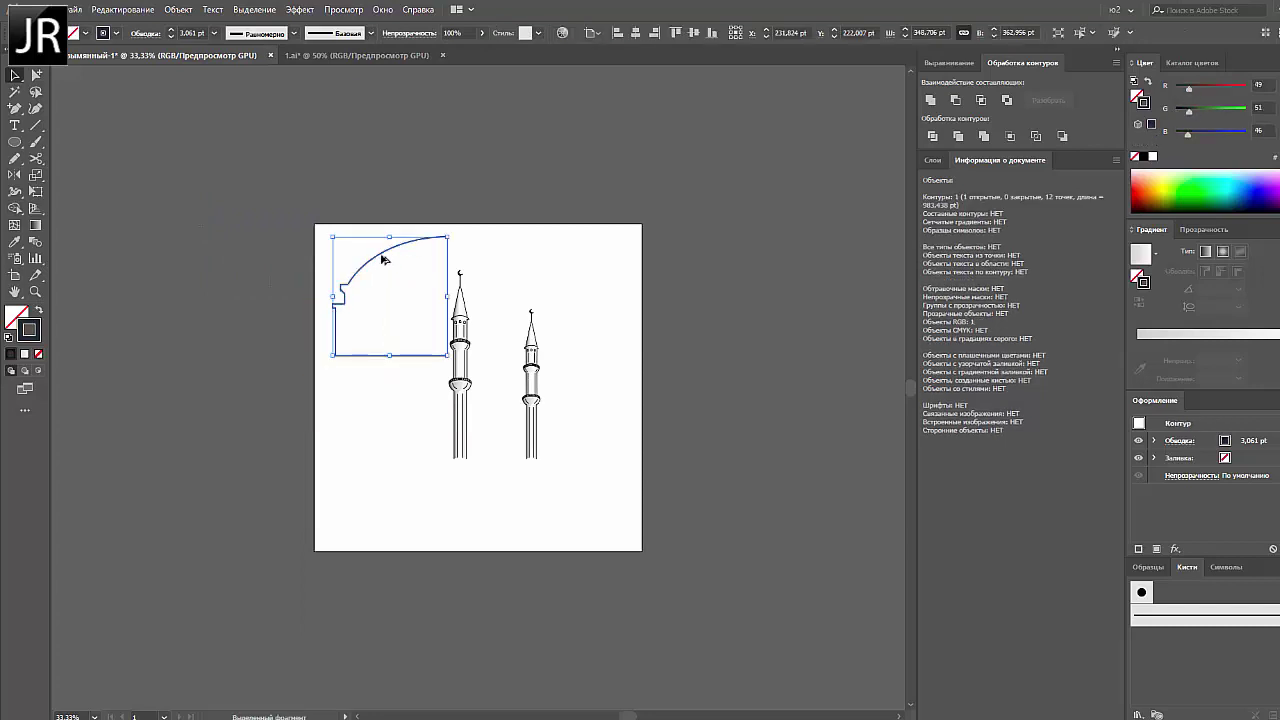
pyautogui.click(300, 9)
pyautogui.click(560, 148)
# Apply 3D Revolve to the profile with preview on, revolving from the right edge
pyautogui.click(300, 9)
pyautogui.click(530, 163)
pyautogui.click(737, 404)
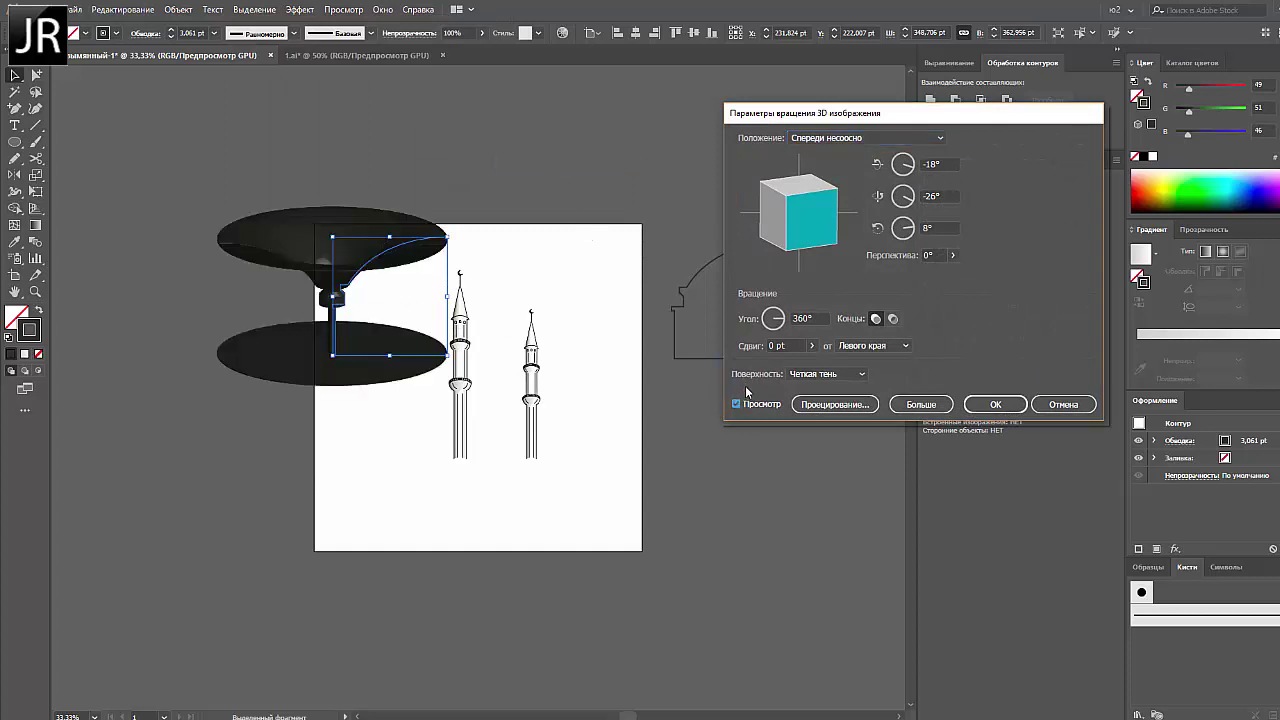
pyautogui.click(873, 345)
pyautogui.click(893, 380)
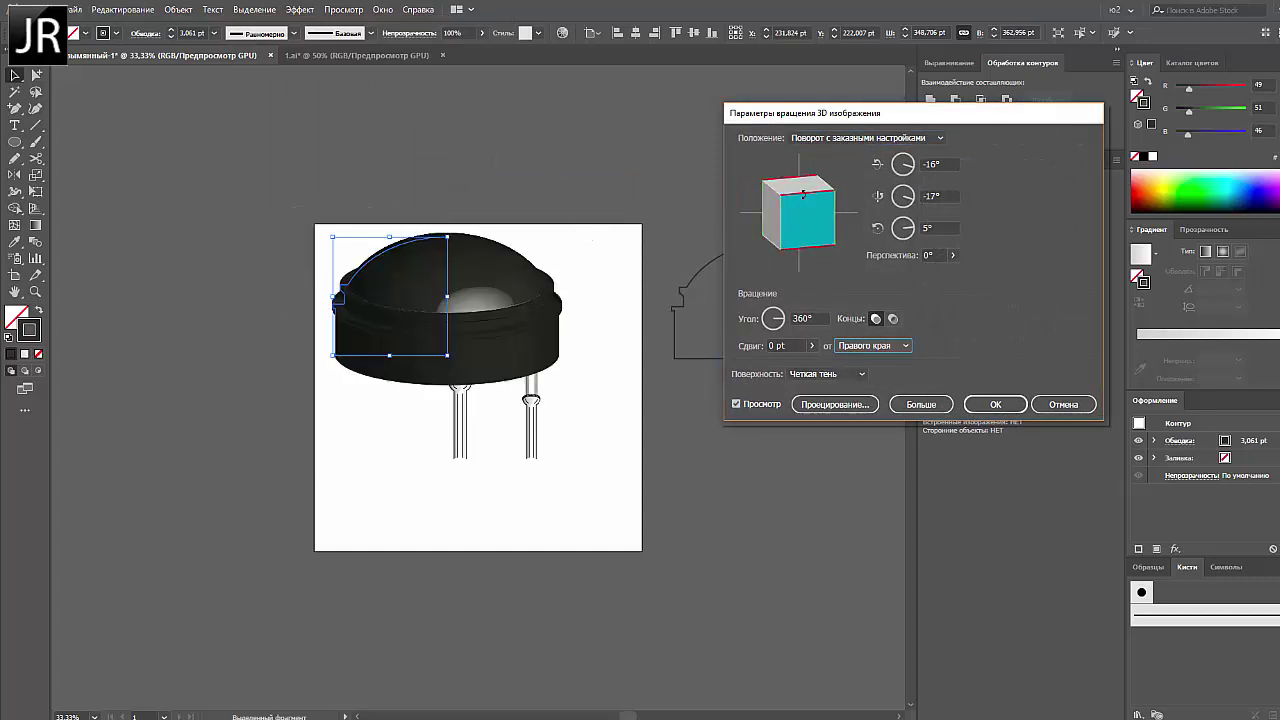
# Try preset positions, then drag the cube to a custom 13°, -23°, -4° angle
pyautogui.click(829, 138)
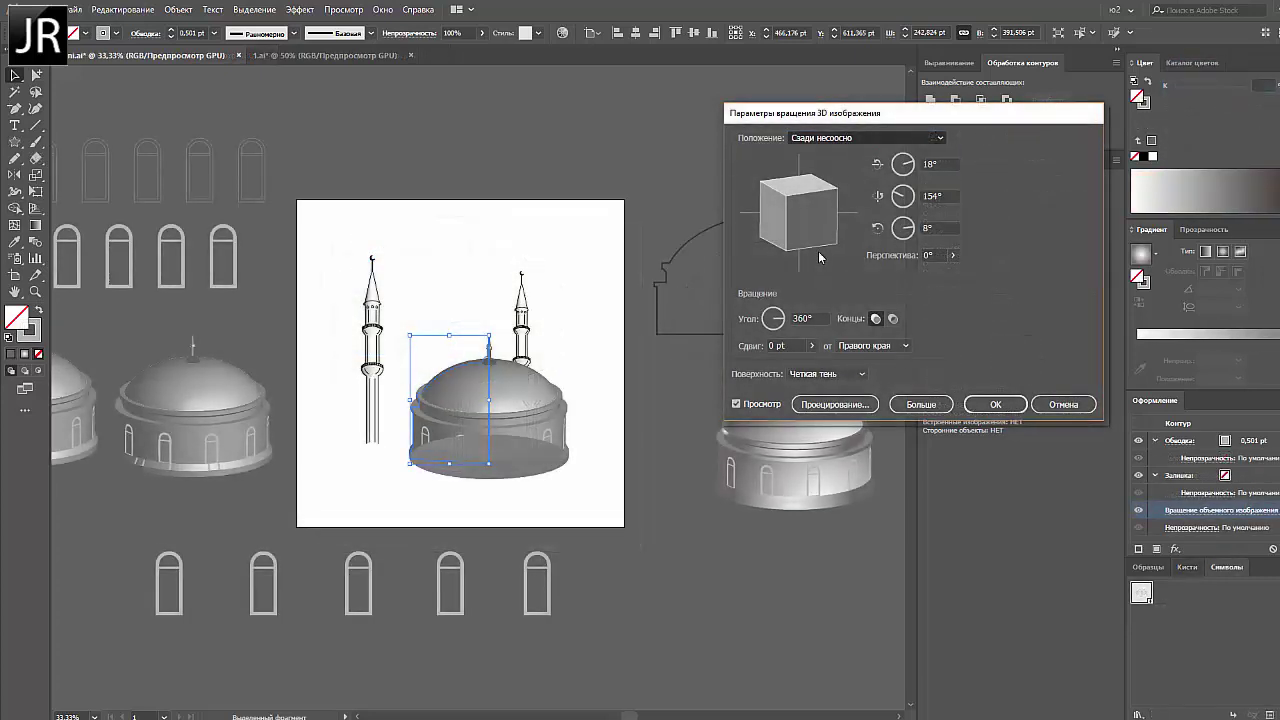
pyautogui.moveTo(795, 205); pyautogui.dragTo(775, 183)
pyautogui.click(845, 138)
pyautogui.click(855, 163)
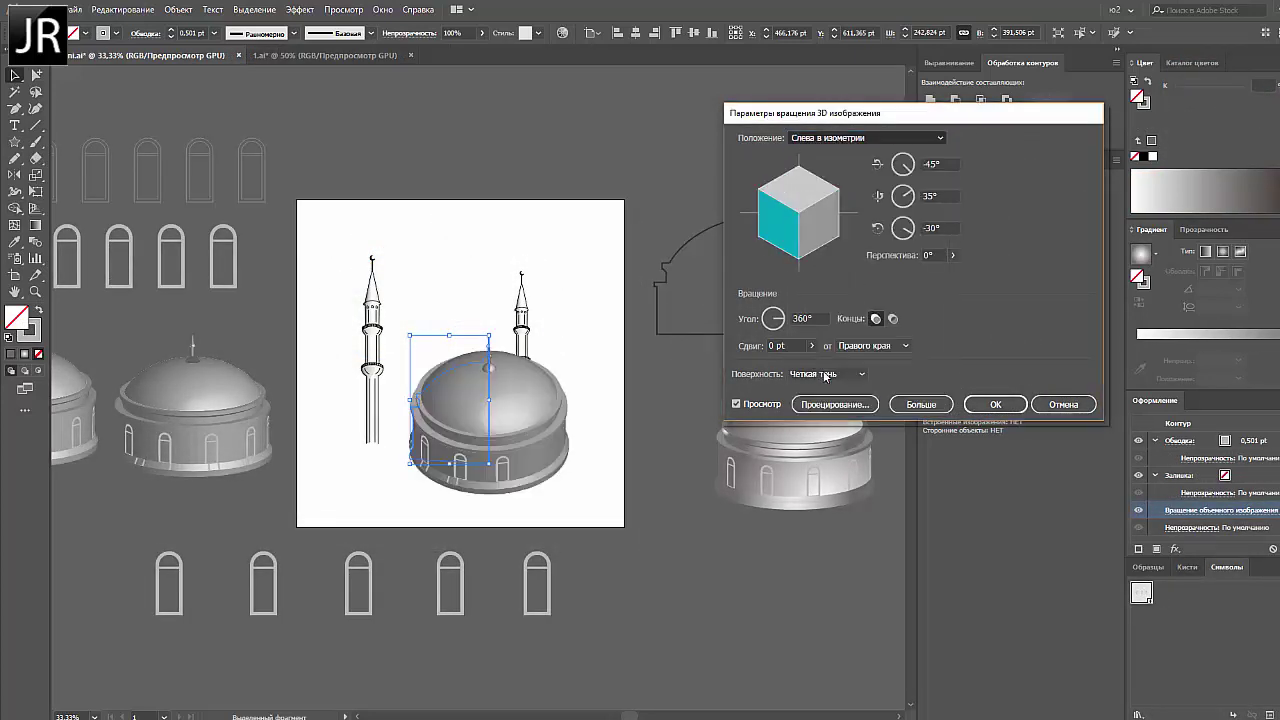
pyautogui.scroll(-1, 866, 142)
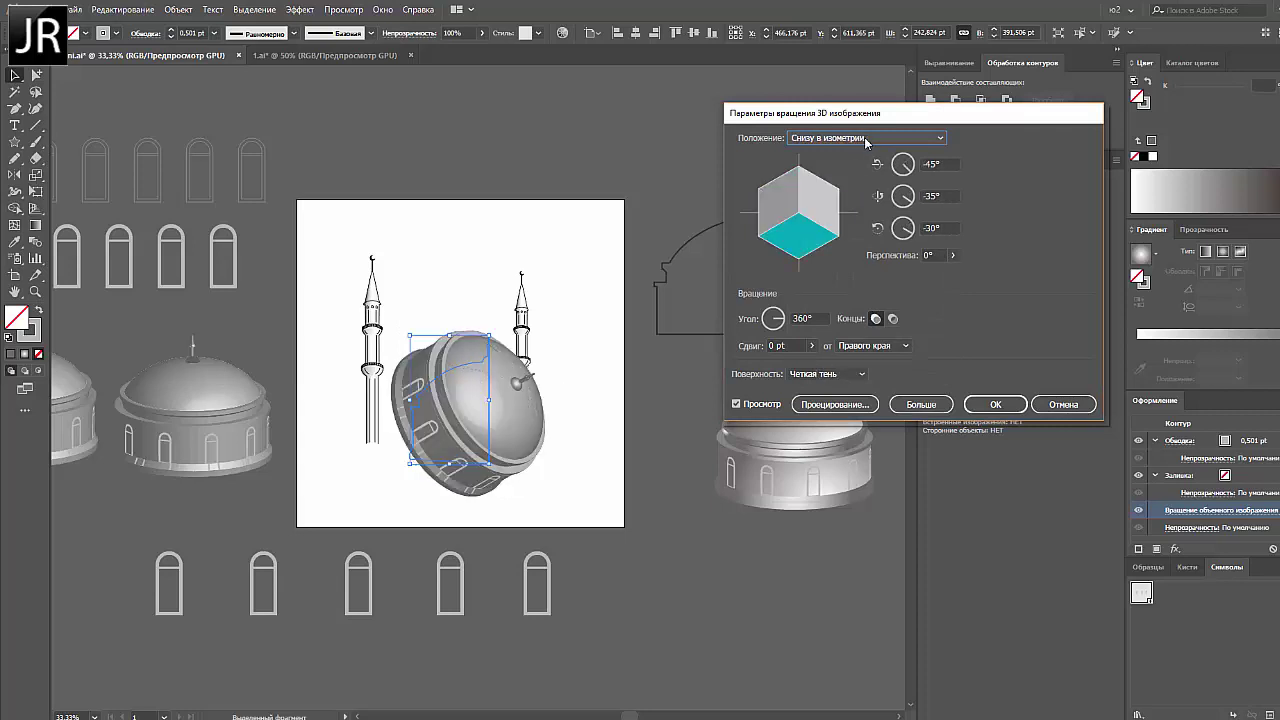
pyautogui.click(866, 138)
pyautogui.click(816, 172)
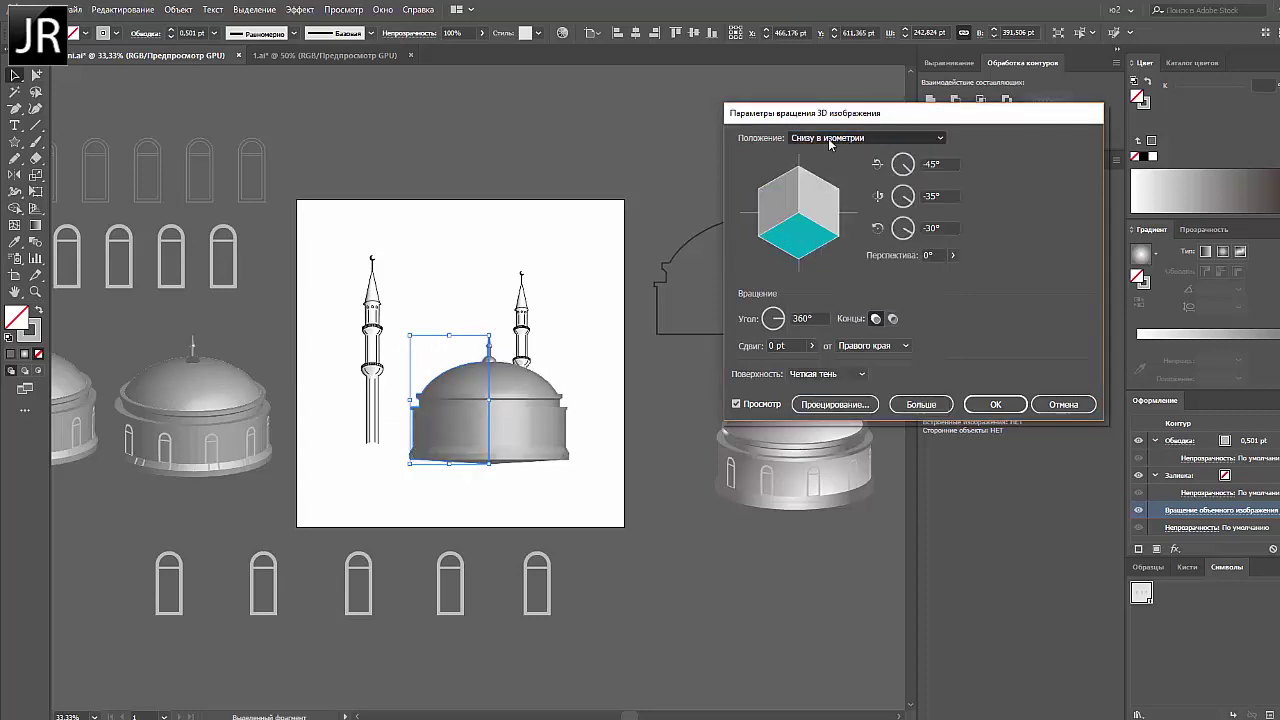
pyautogui.moveTo(805, 190); pyautogui.dragTo(780, 208)
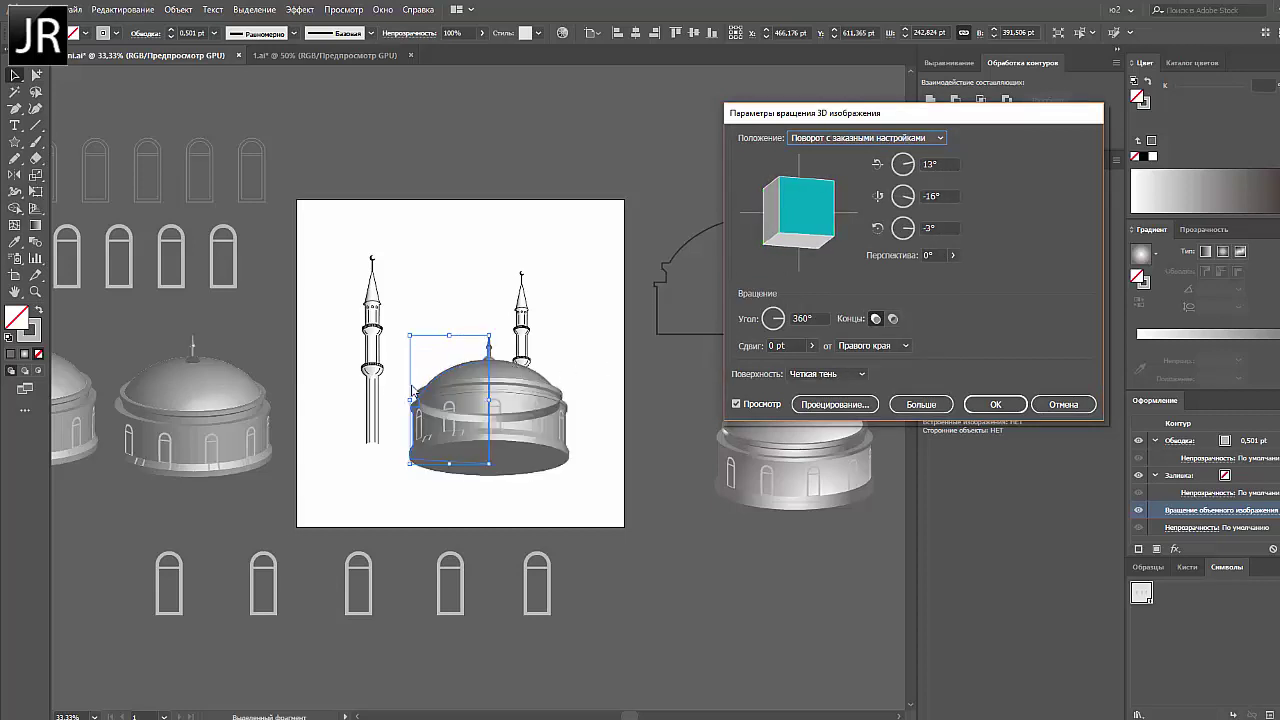
# Toggle the preview, try No Shading and Wireframe surfaces, then restore Sharp shading
pyautogui.click(736, 404)
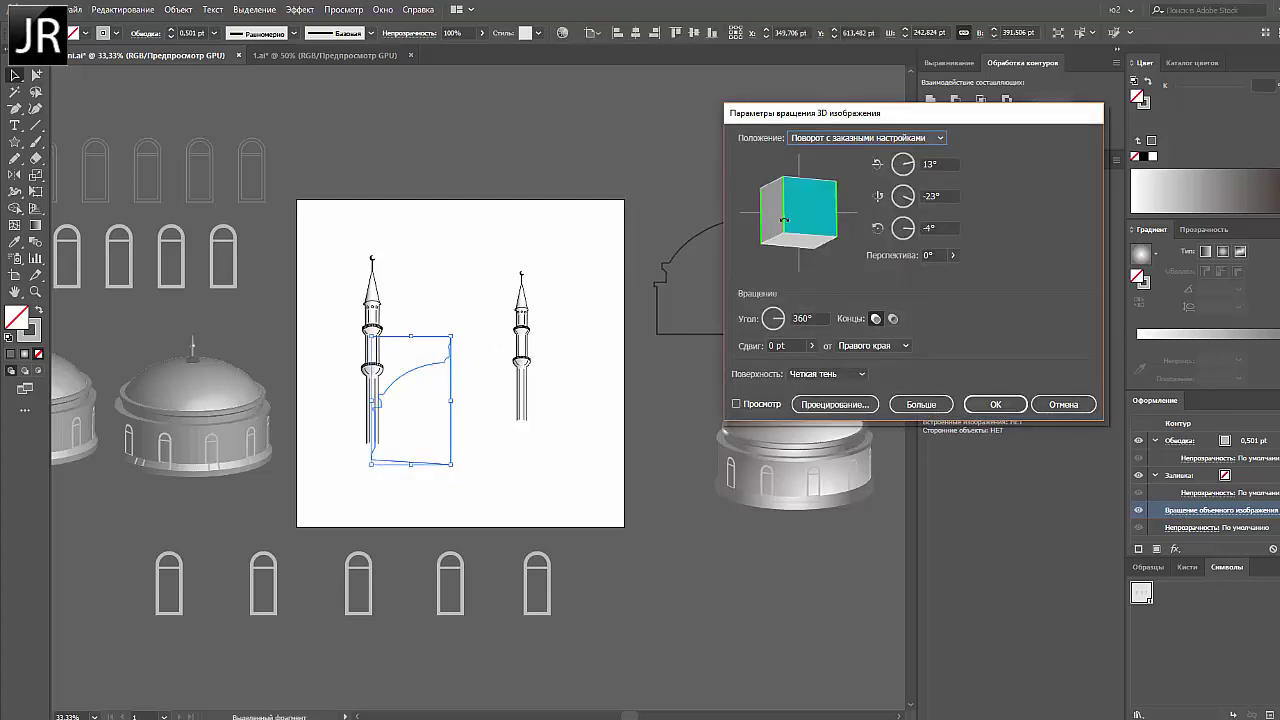
pyautogui.click(737, 404)
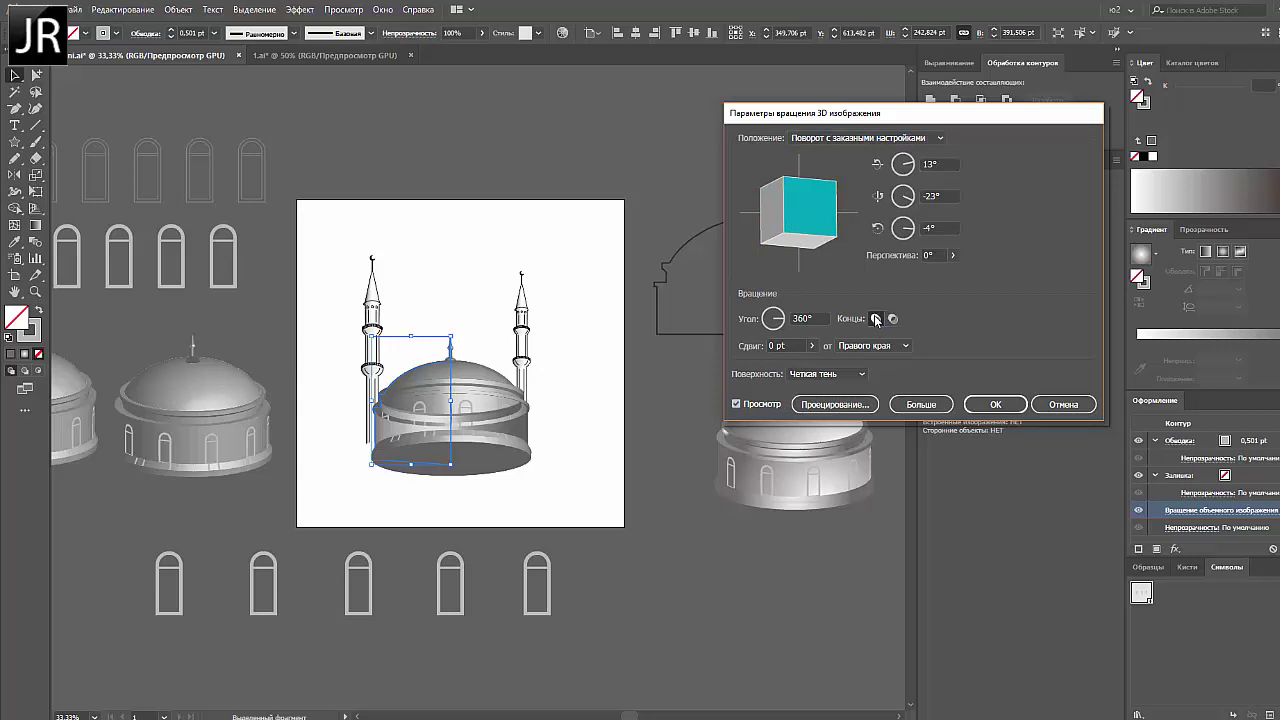
pyautogui.click(828, 373)
pyautogui.click(843, 377)
pyautogui.click(832, 405)
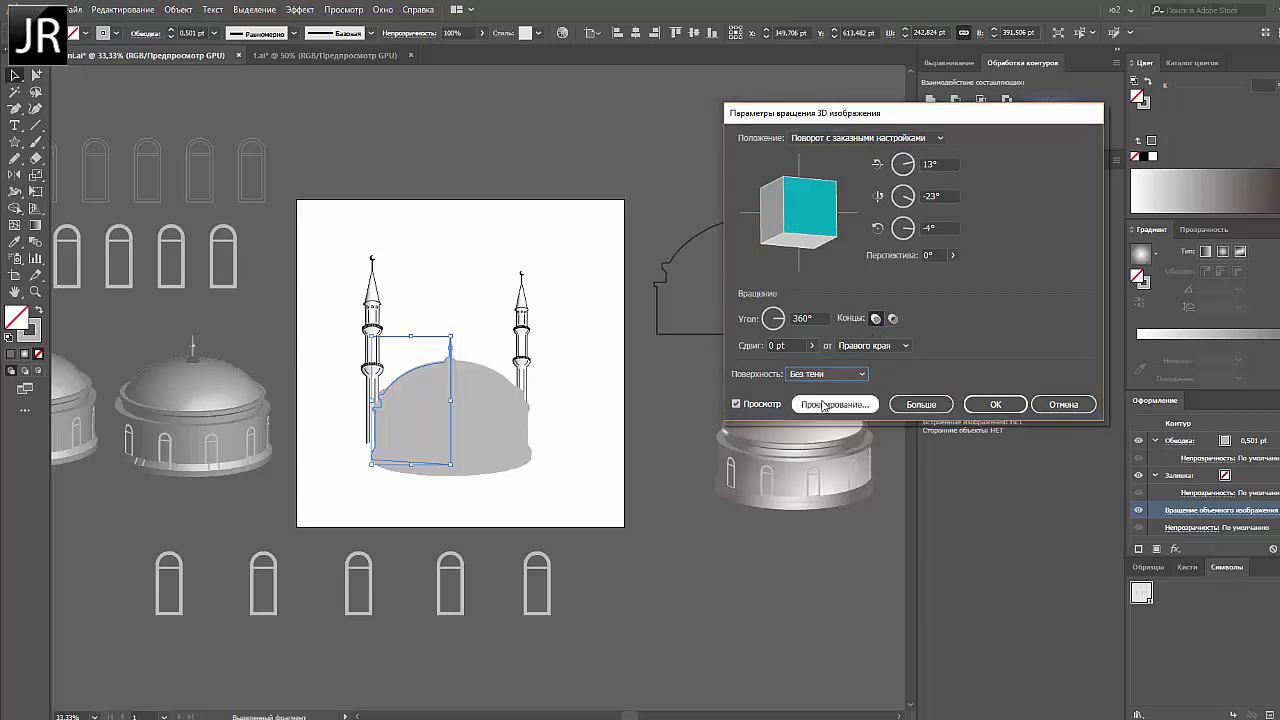
pyautogui.click(835, 374)
pyautogui.click(834, 372)
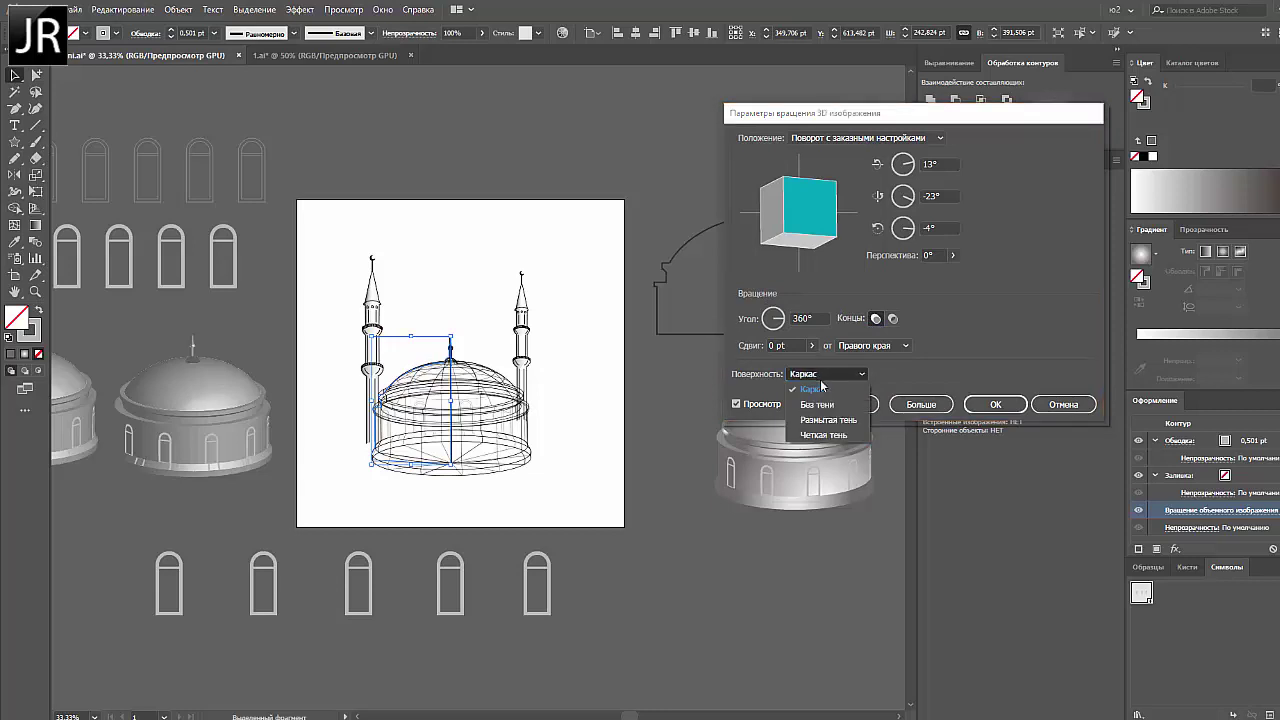
pyautogui.click(810, 435)
pyautogui.click(835, 404)
# In Map Art, step through the dome's surfaces to the drum wall, surface 5
pyautogui.click(846, 138)
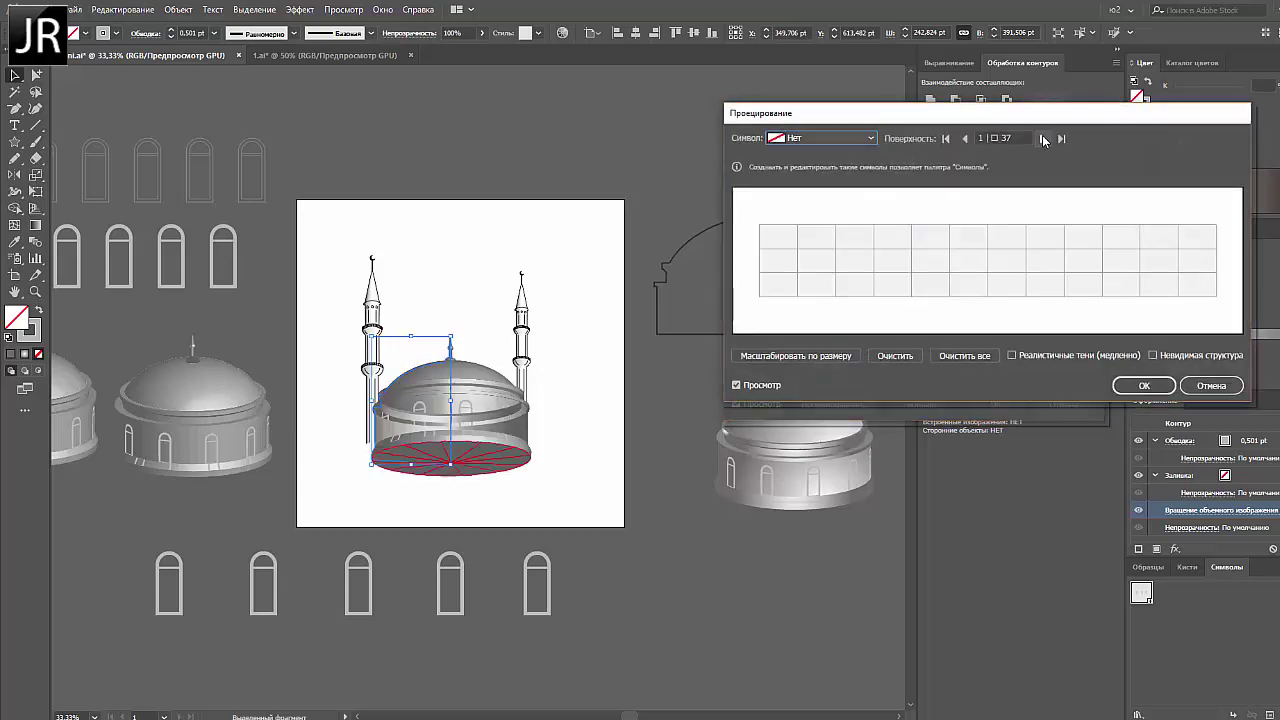
pyautogui.click(815, 160)
pyautogui.click(868, 138)
pyautogui.click(820, 149)
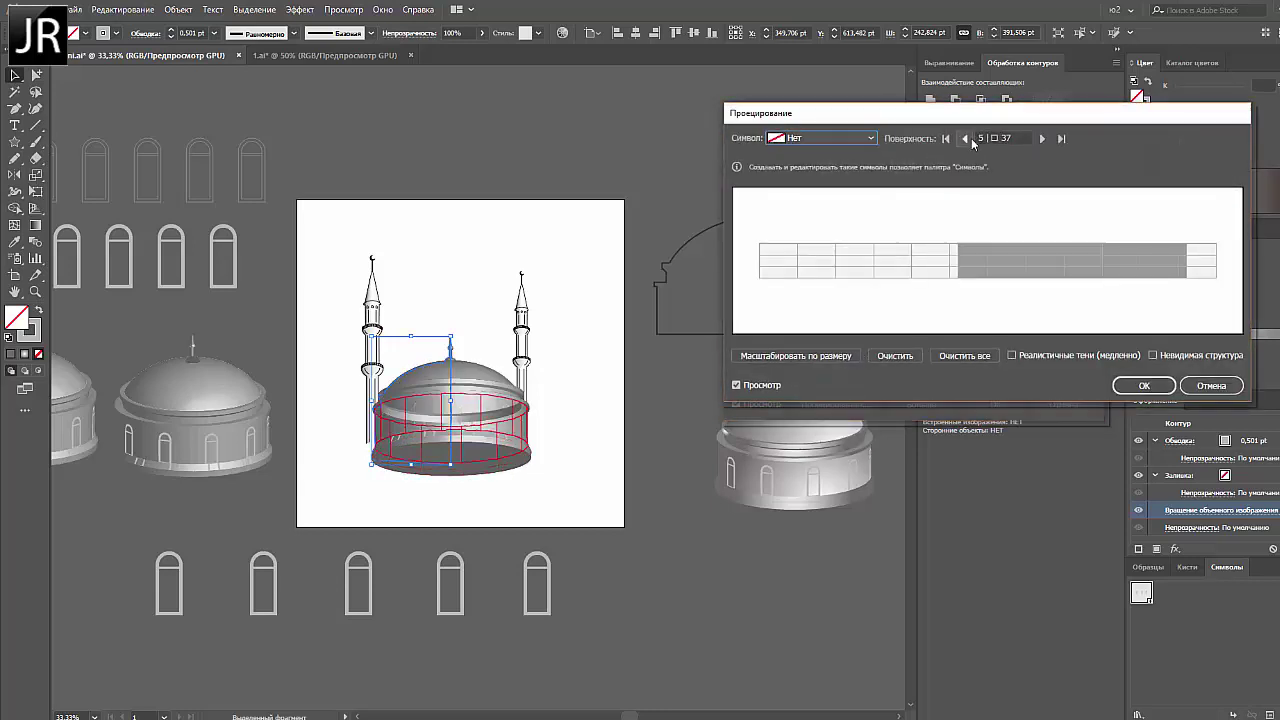
pyautogui.click(968, 139)
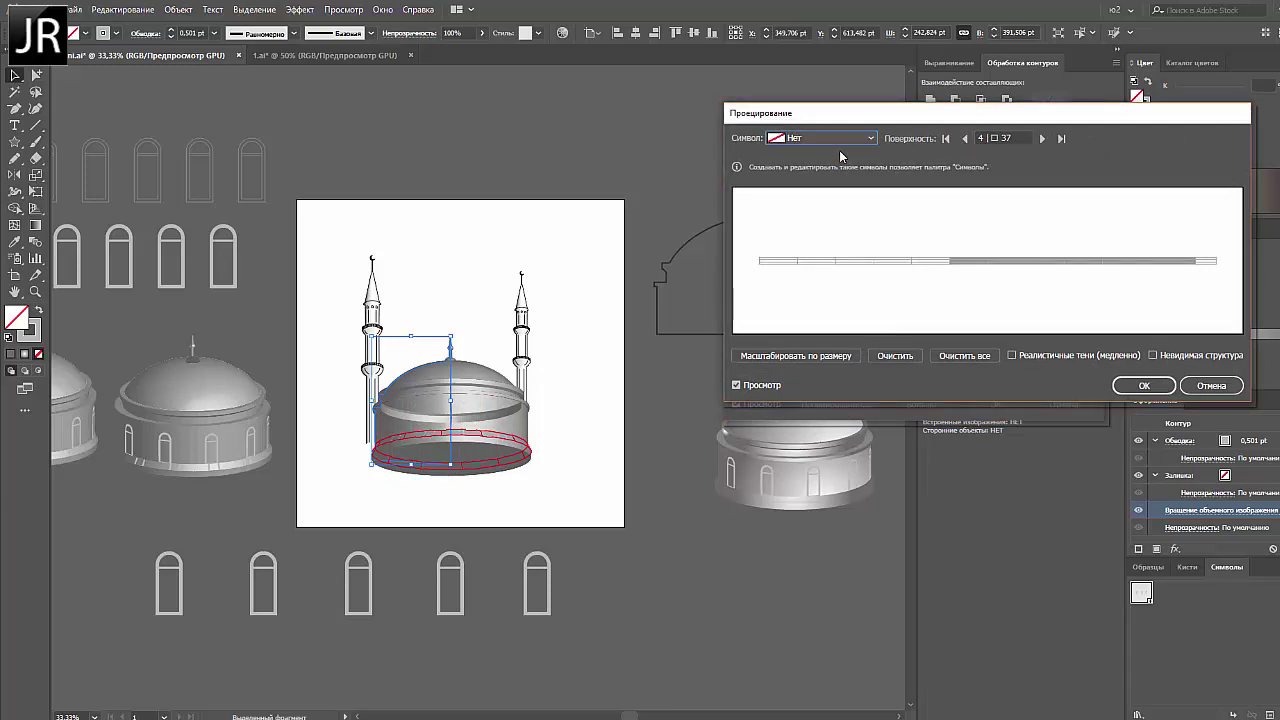
pyautogui.click(1041, 139)
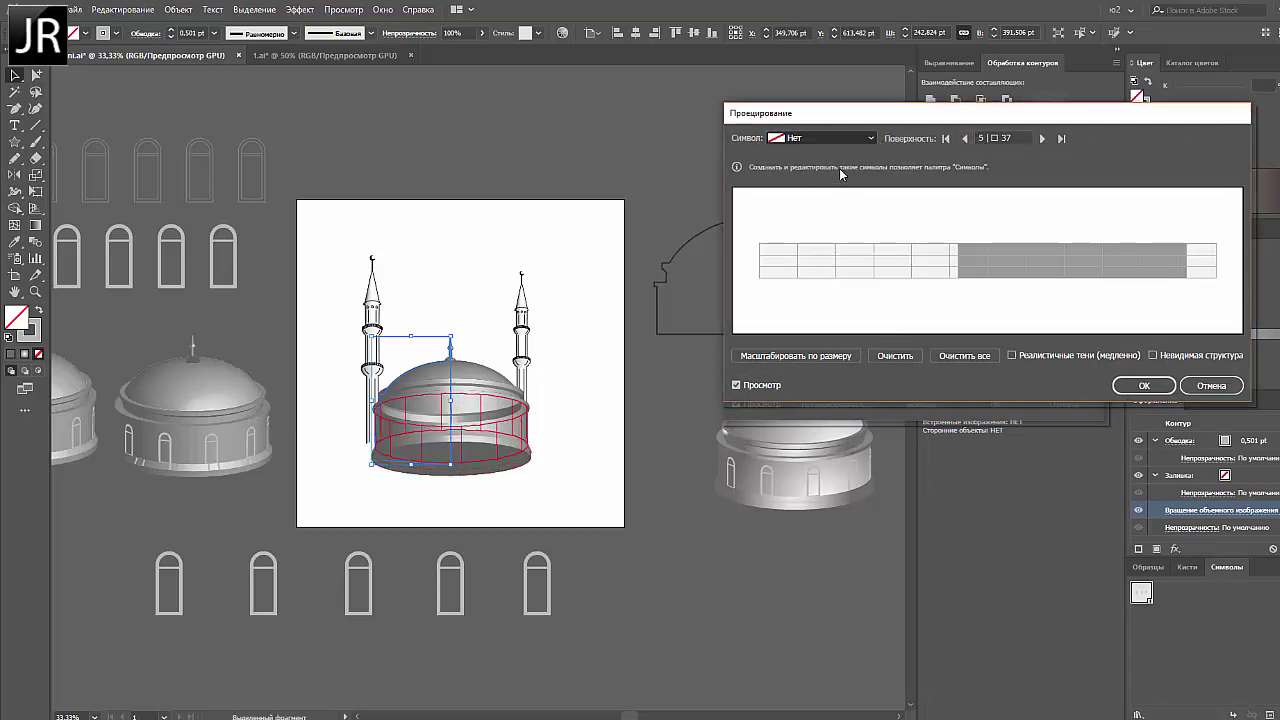
# Map the arch symbol narrower onto the drum, nudge the rotation, and apply the 3D dome
pyautogui.moveTo(1157, 263); pyautogui.dragTo(1002, 254)
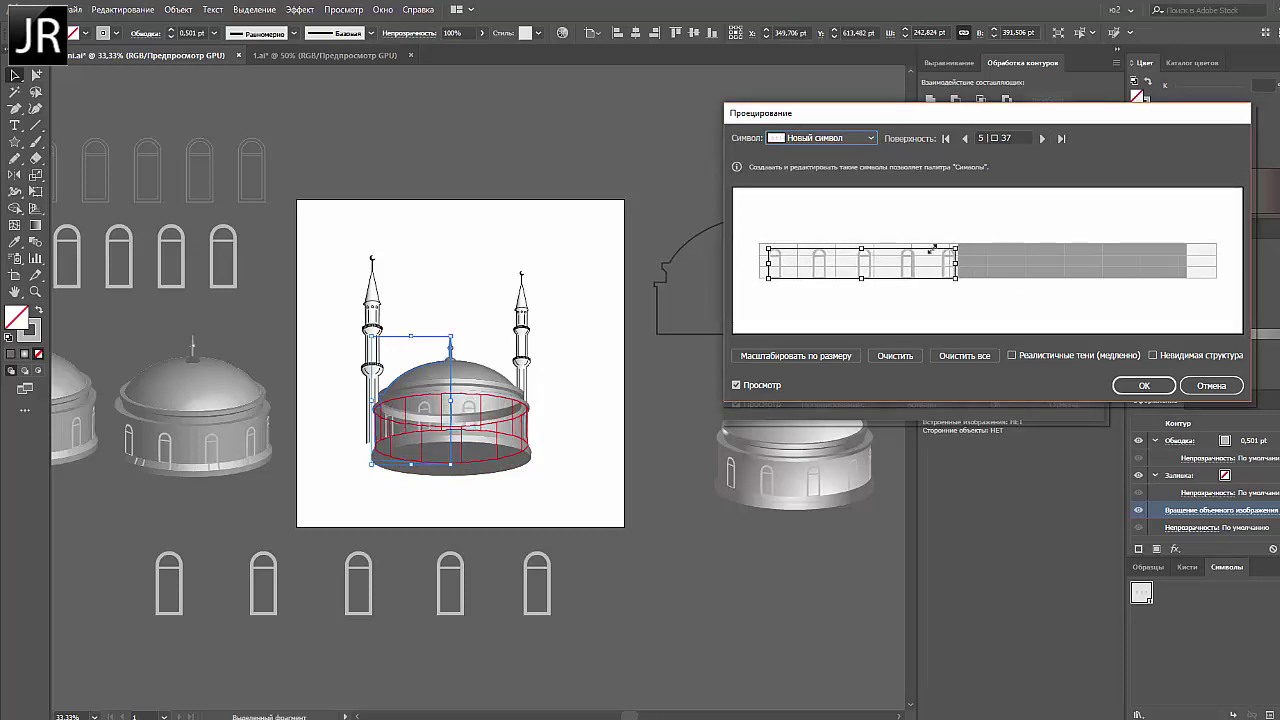
pyautogui.click(1144, 385)
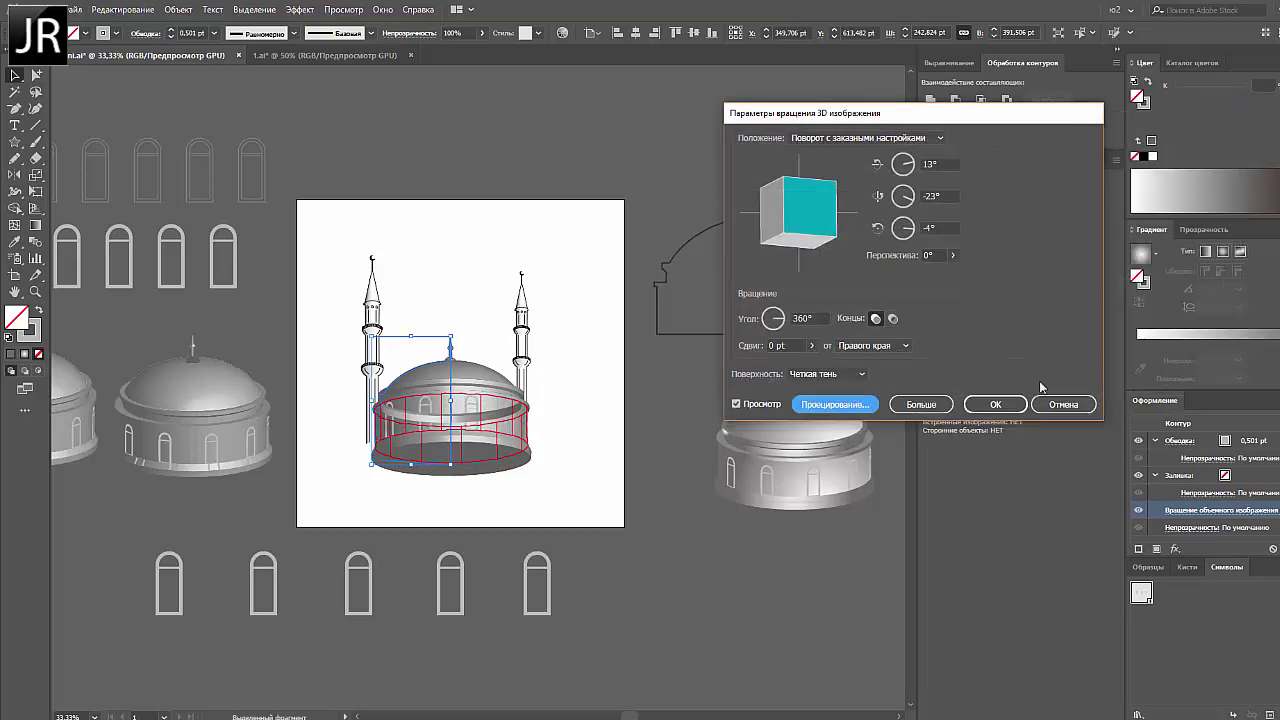
pyautogui.moveTo(803, 220); pyautogui.dragTo(778, 212)
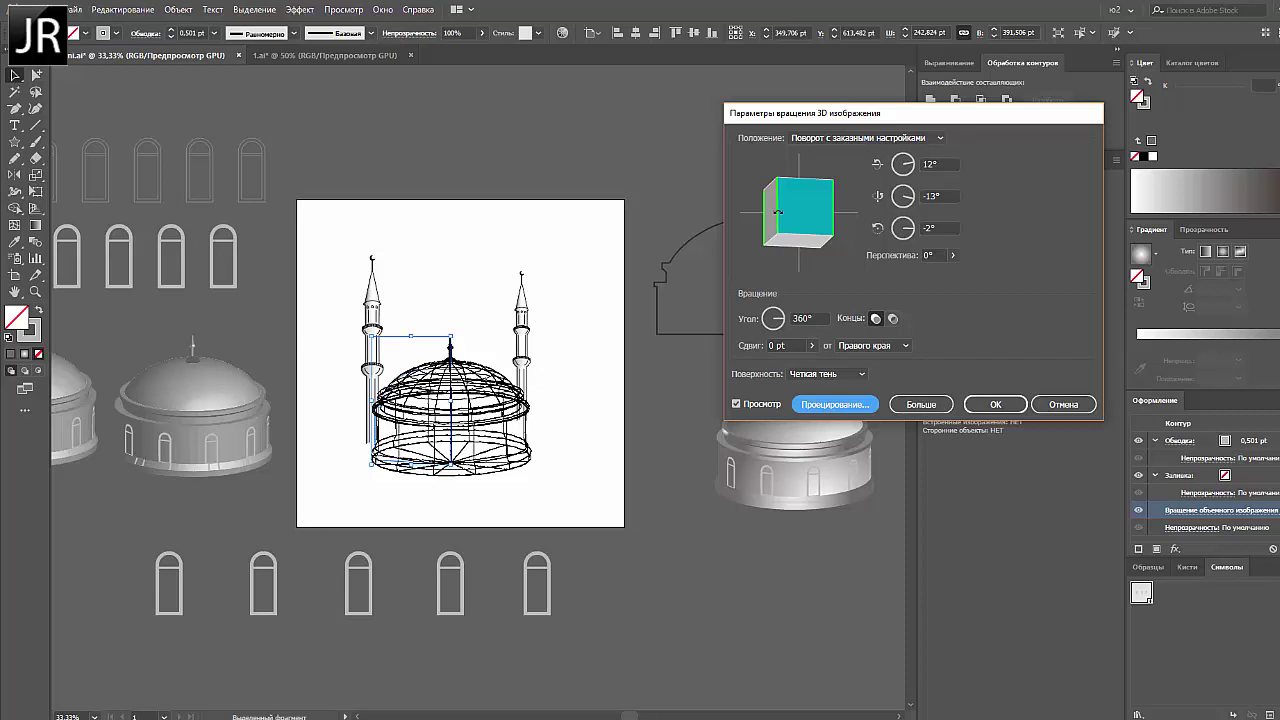
pyautogui.click(996, 404)
pyautogui.hotkey('ctrl', '+')
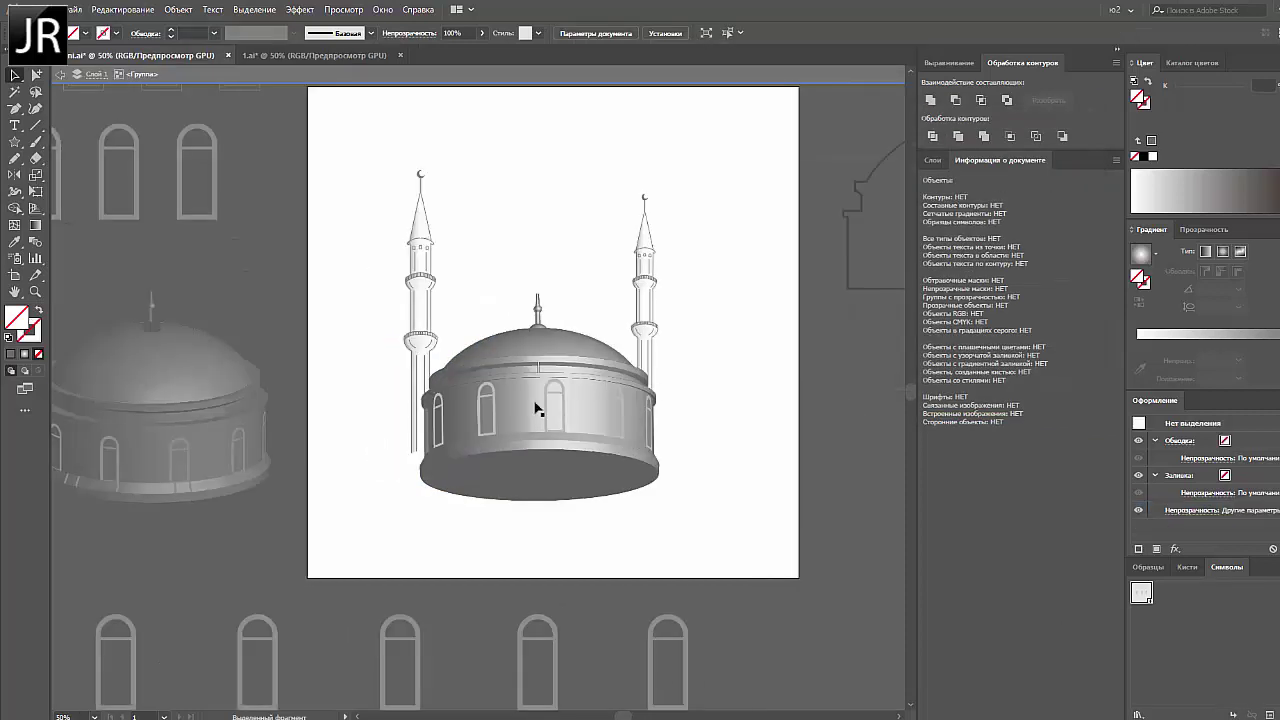
pyautogui.click(576, 460)
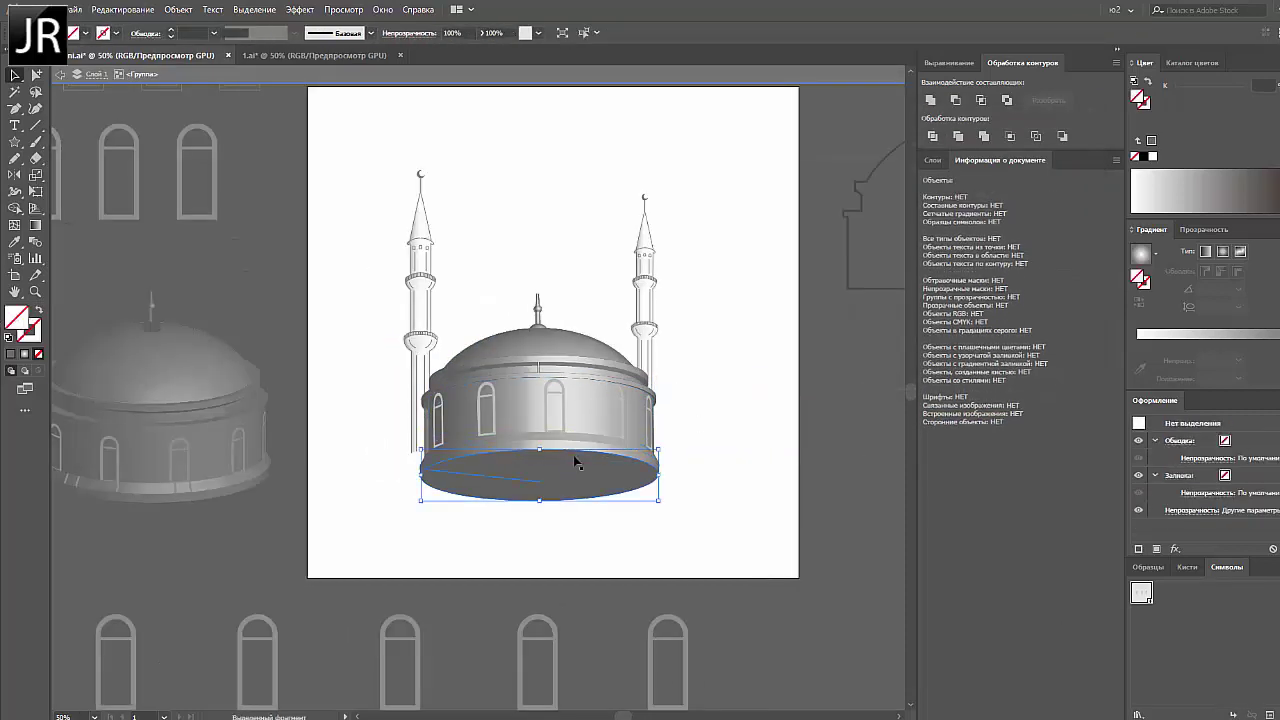
pyautogui.click(529, 371)
pyautogui.click(522, 354)
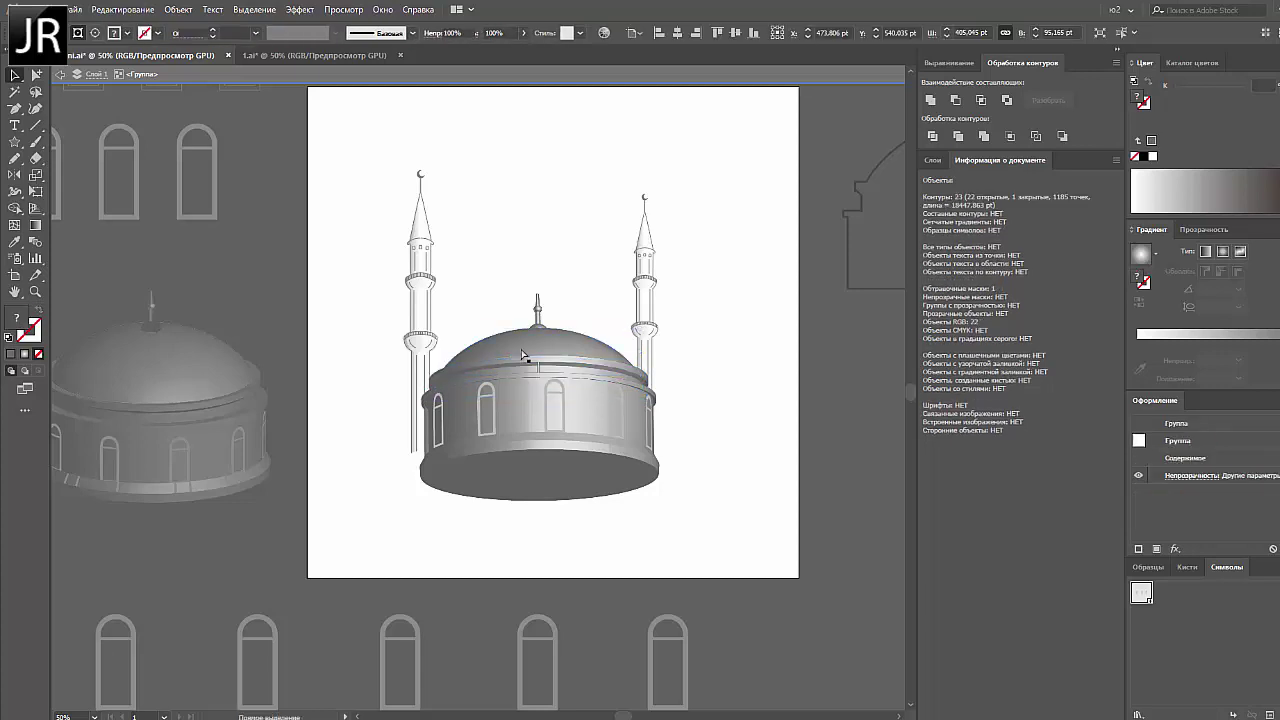
pyautogui.click(529, 314)
pyautogui.click(355, 518)
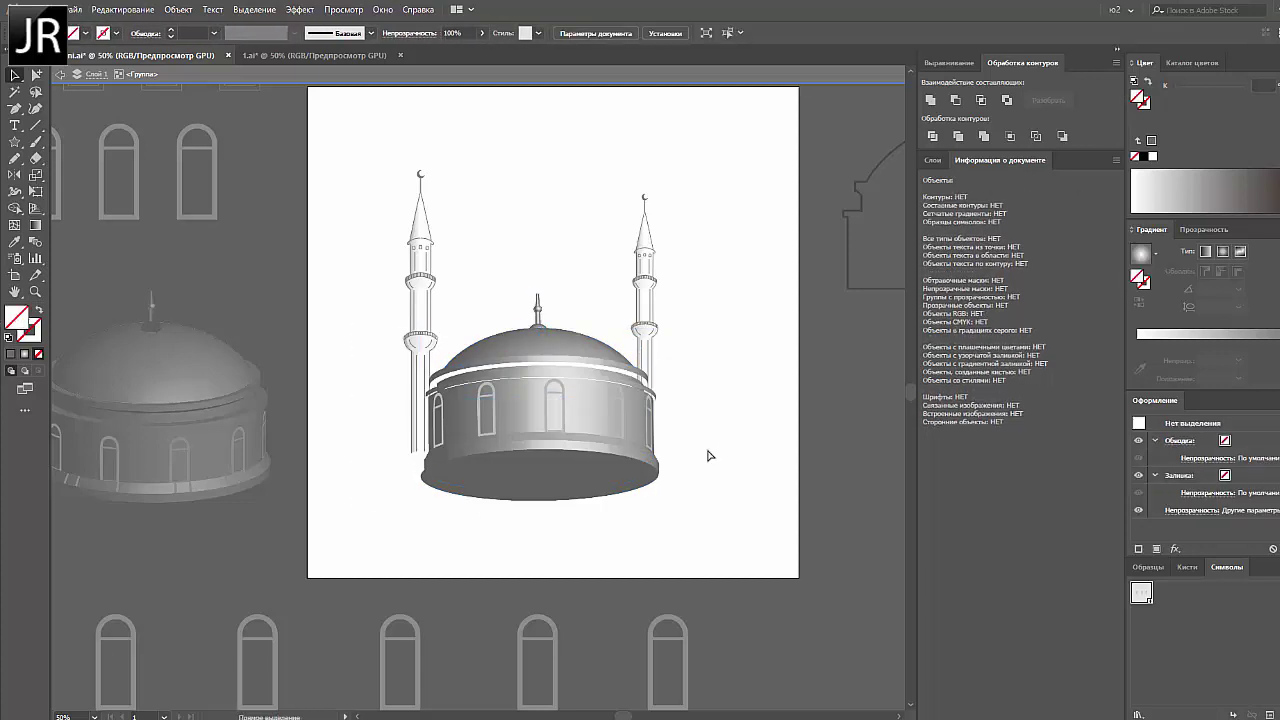
pyautogui.doubleClick(470, 370)
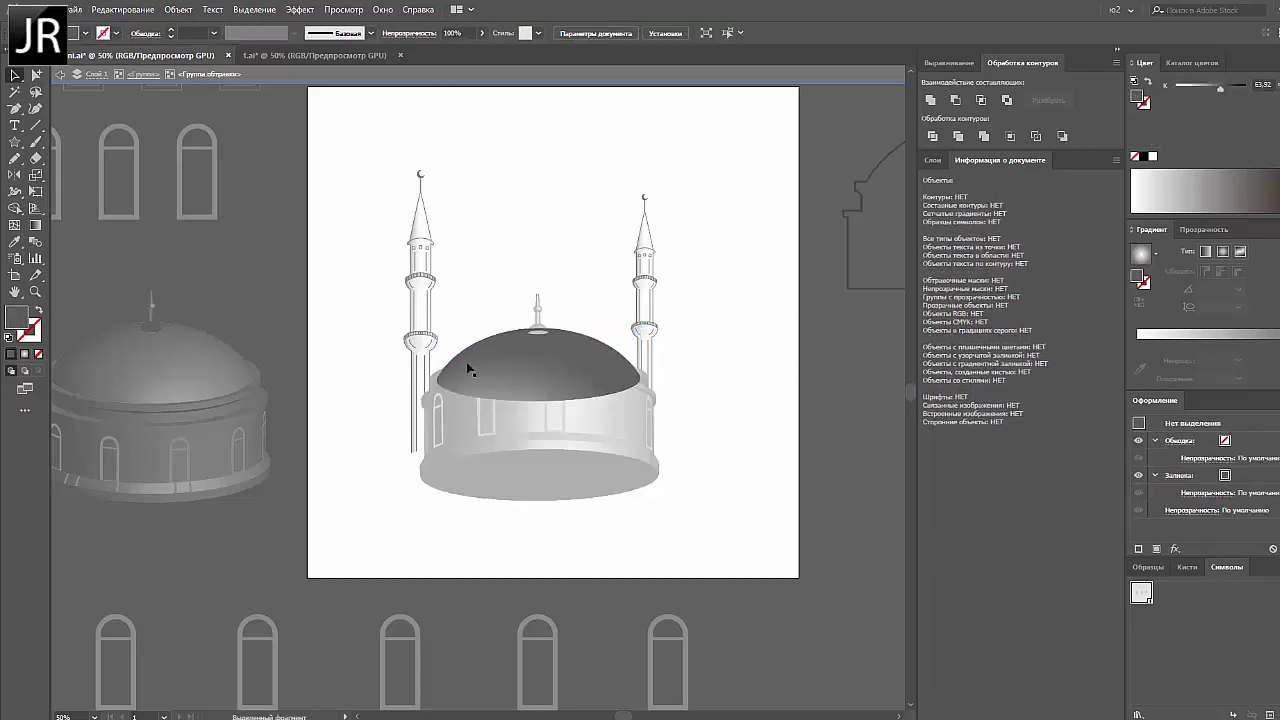
pyautogui.press('Escape')
pyautogui.click(729, 477)
pyautogui.click(490, 377)
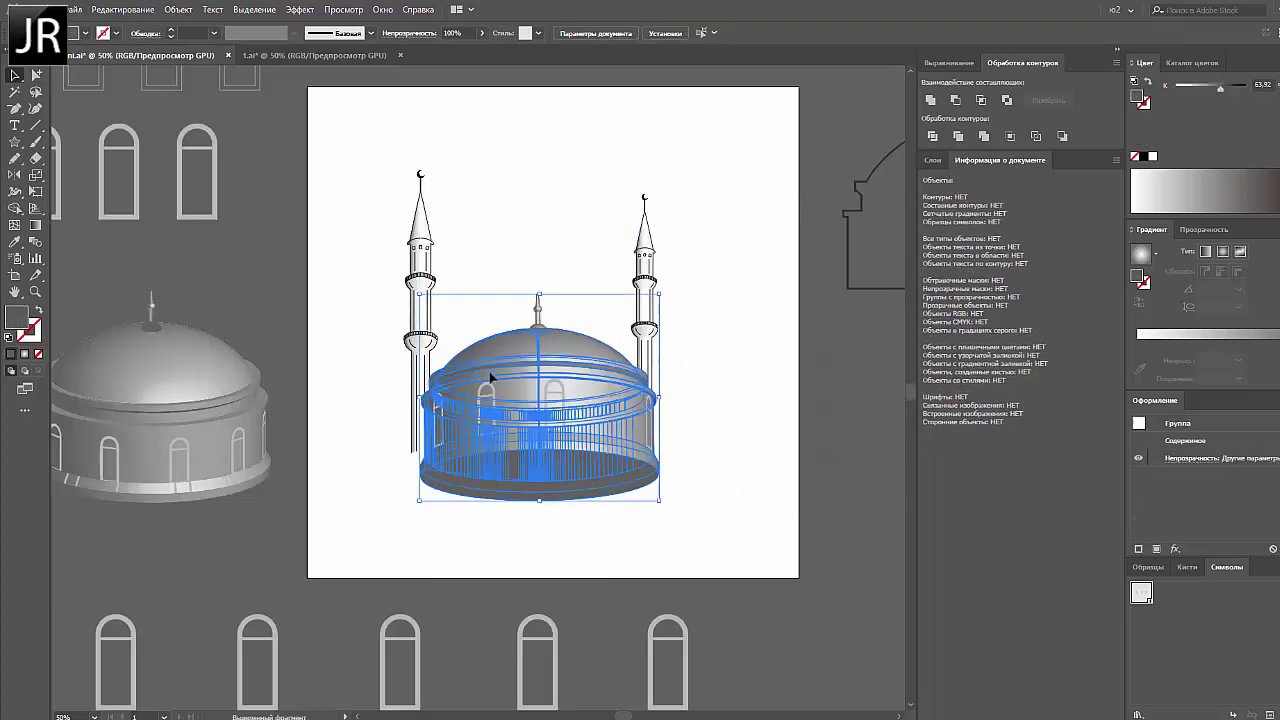
pyautogui.doubleClick(490, 377)
pyautogui.moveTo(533, 410); pyautogui.dragTo(592, 368)
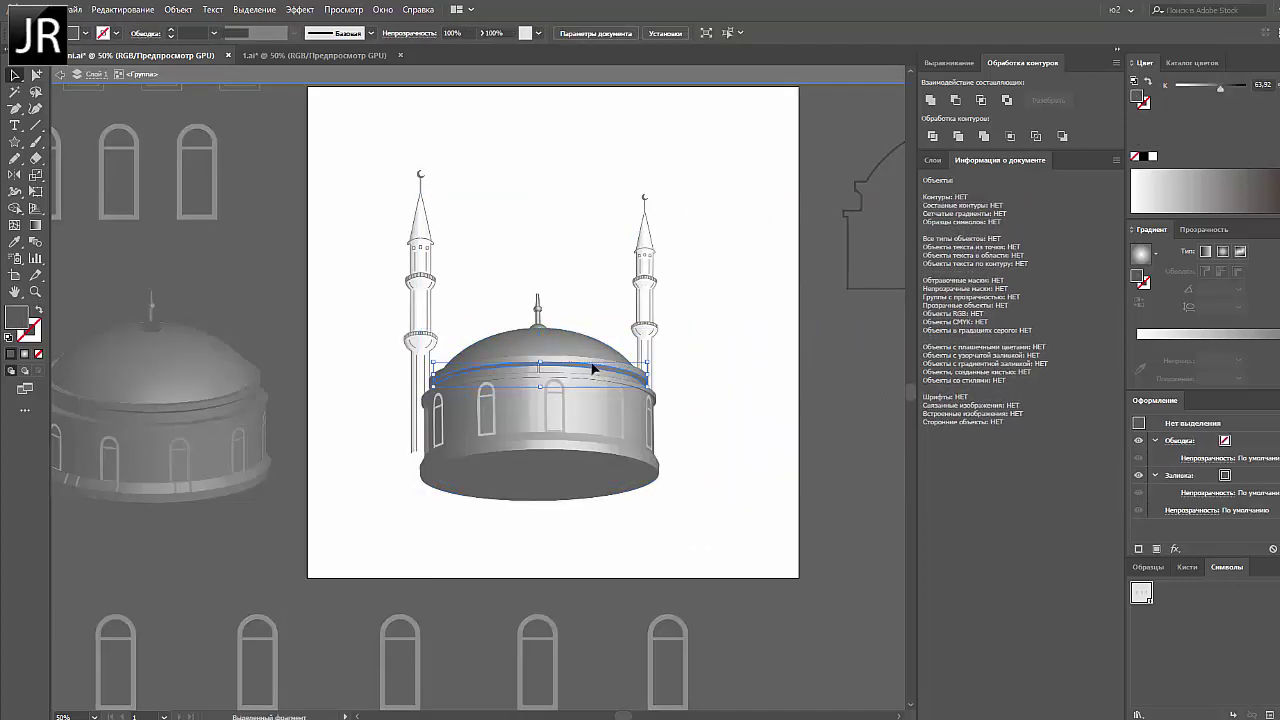
pyautogui.click(575, 356)
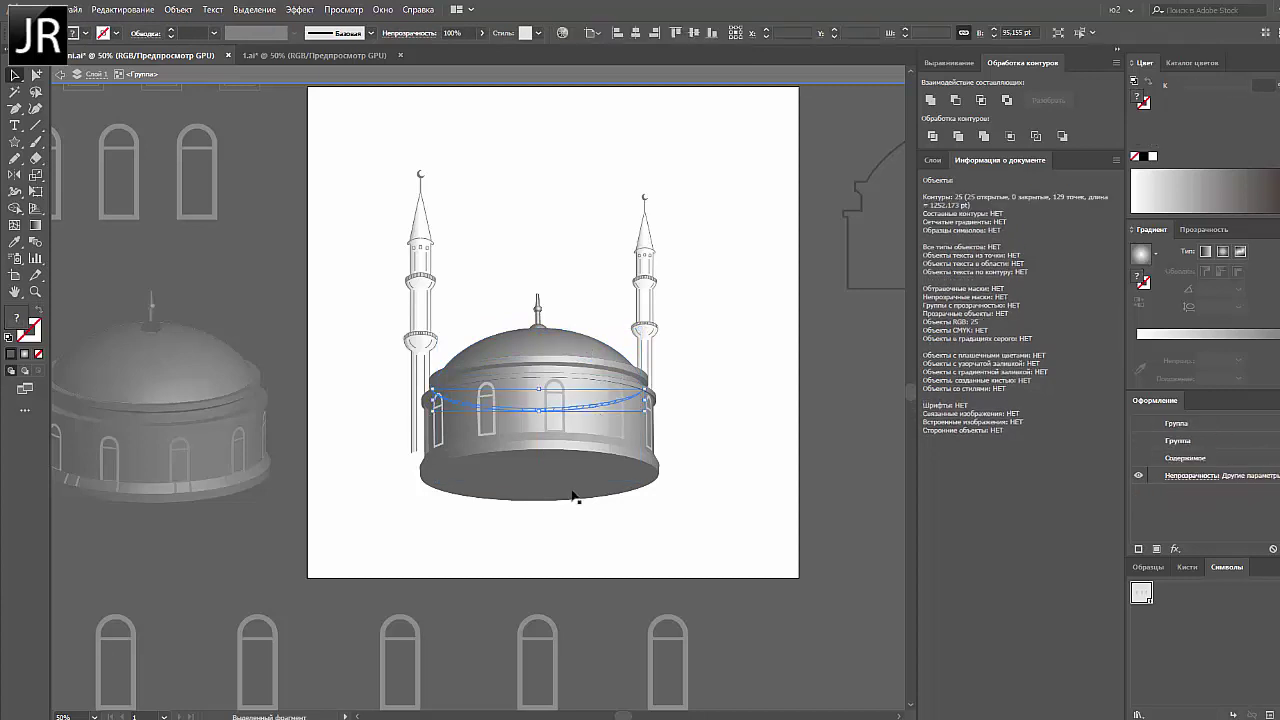
pyautogui.click(700, 406)
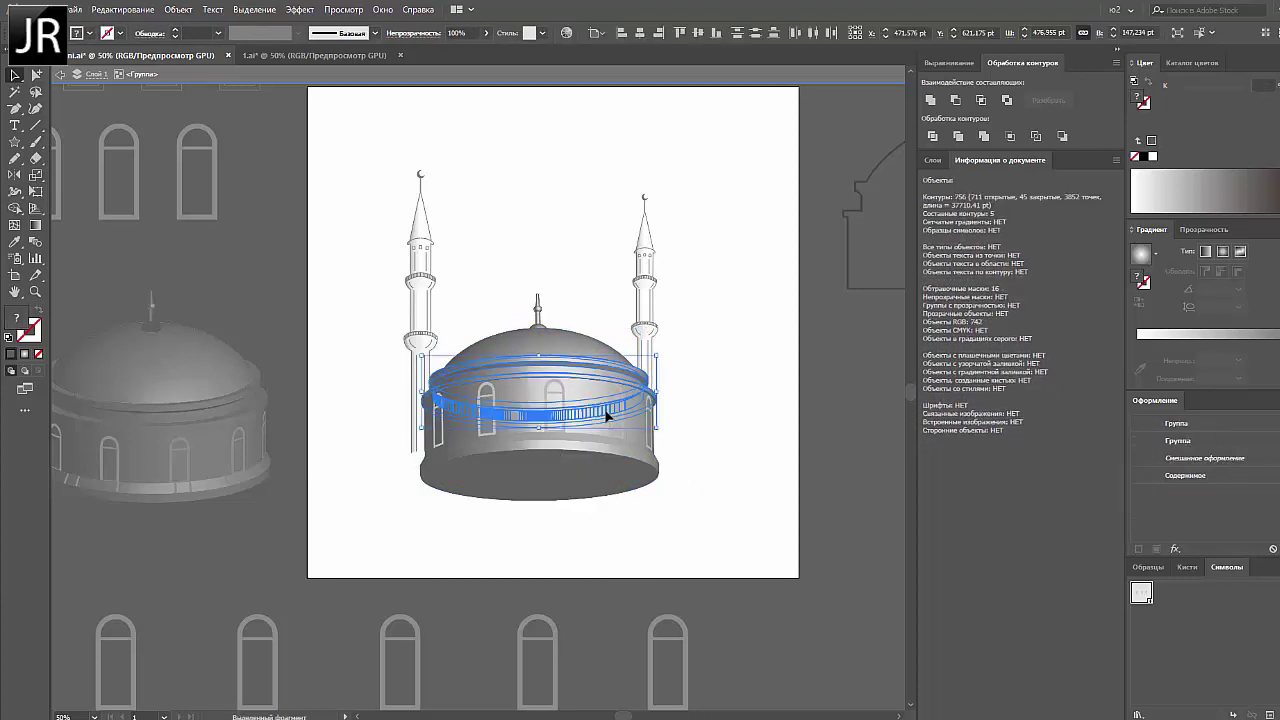
pyautogui.click(680, 367)
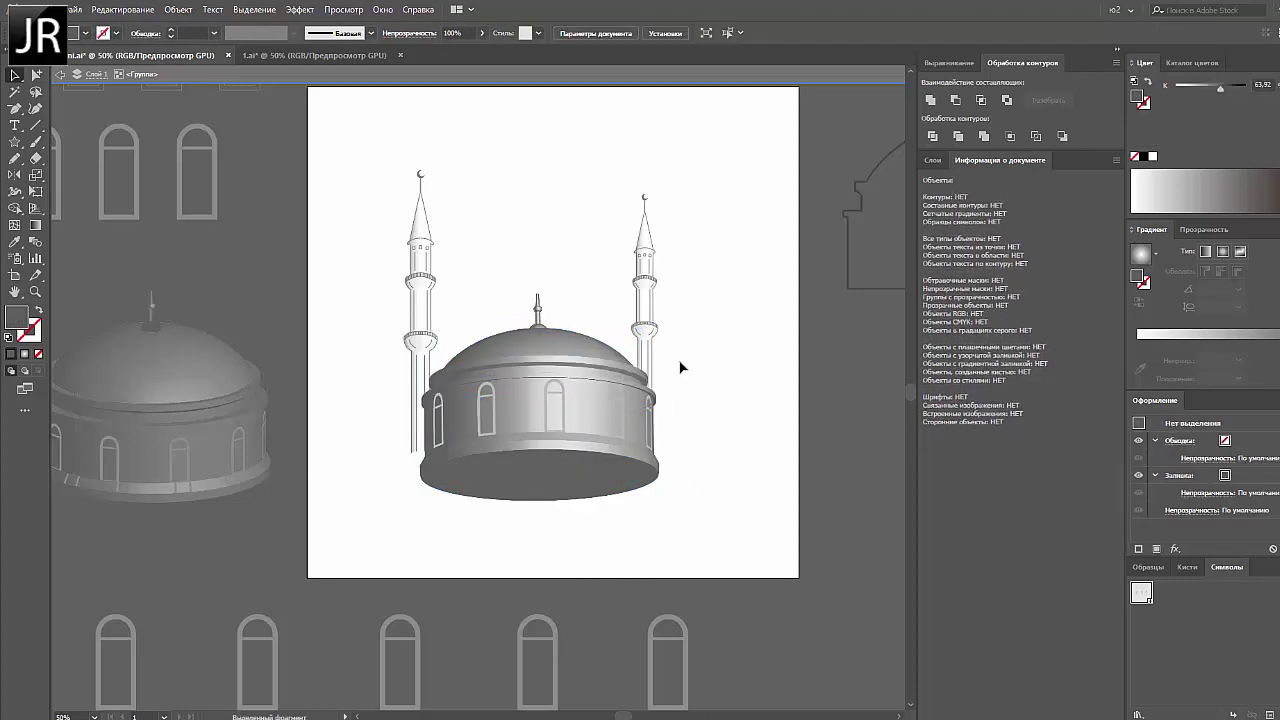
pyautogui.click(438, 380)
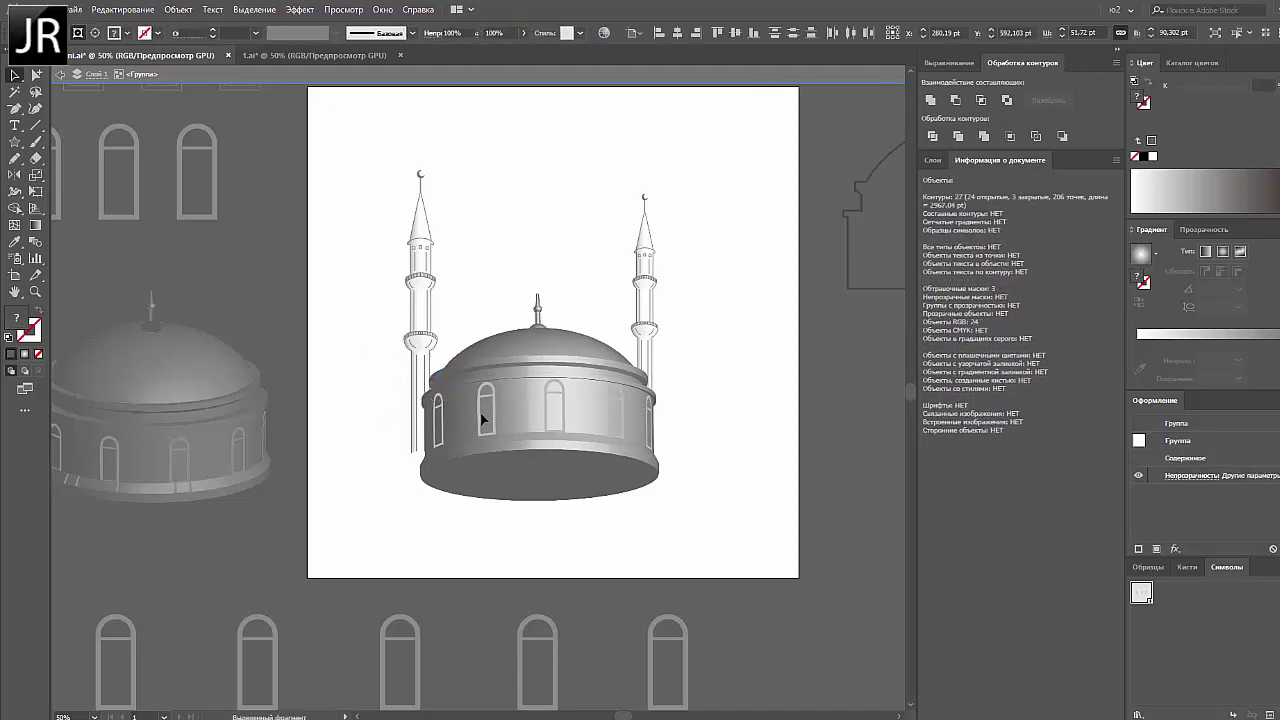
# Move the base's bottom ellipse below the building and re-isolate the mosque group
pyautogui.doubleClick(849, 474)
pyautogui.moveTo(593, 488)
pyautogui.mouseDown()
pyautogui.moveTo(631, 534)
pyautogui.moveTo(555, 565)
pyautogui.mouseUp()
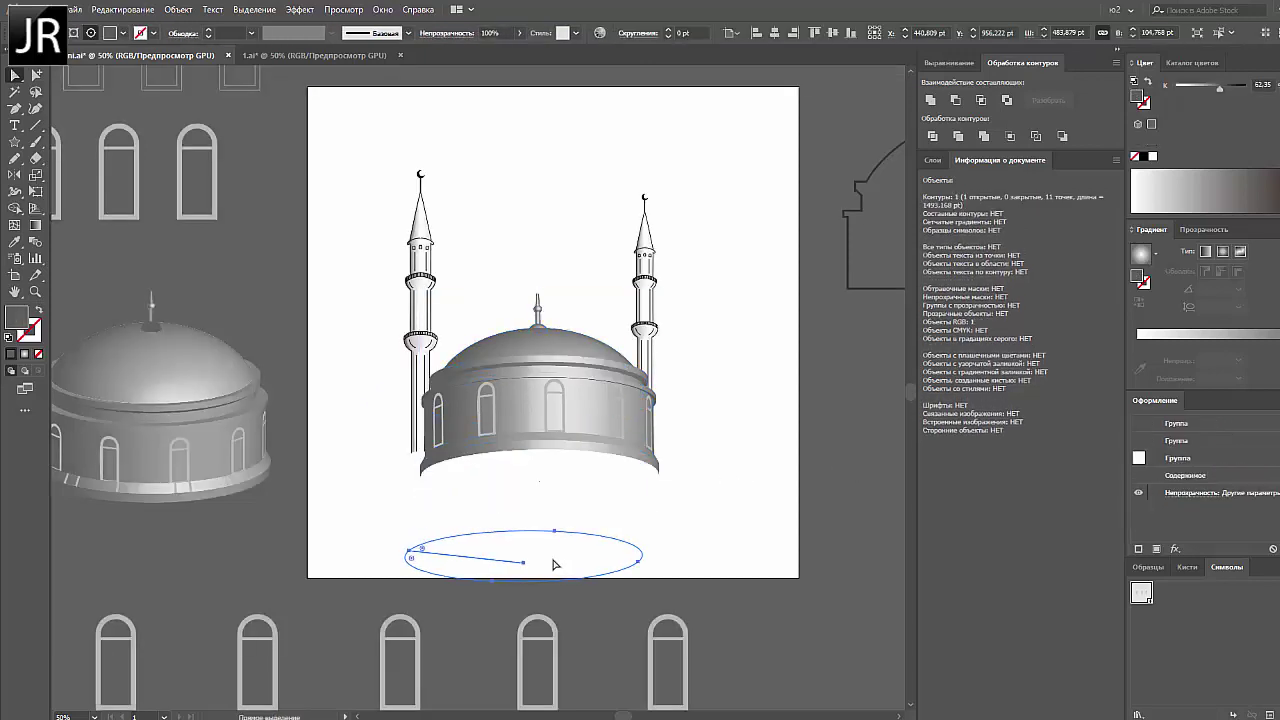
pyautogui.click(689, 534)
pyautogui.hotkey('ctrl', '-')
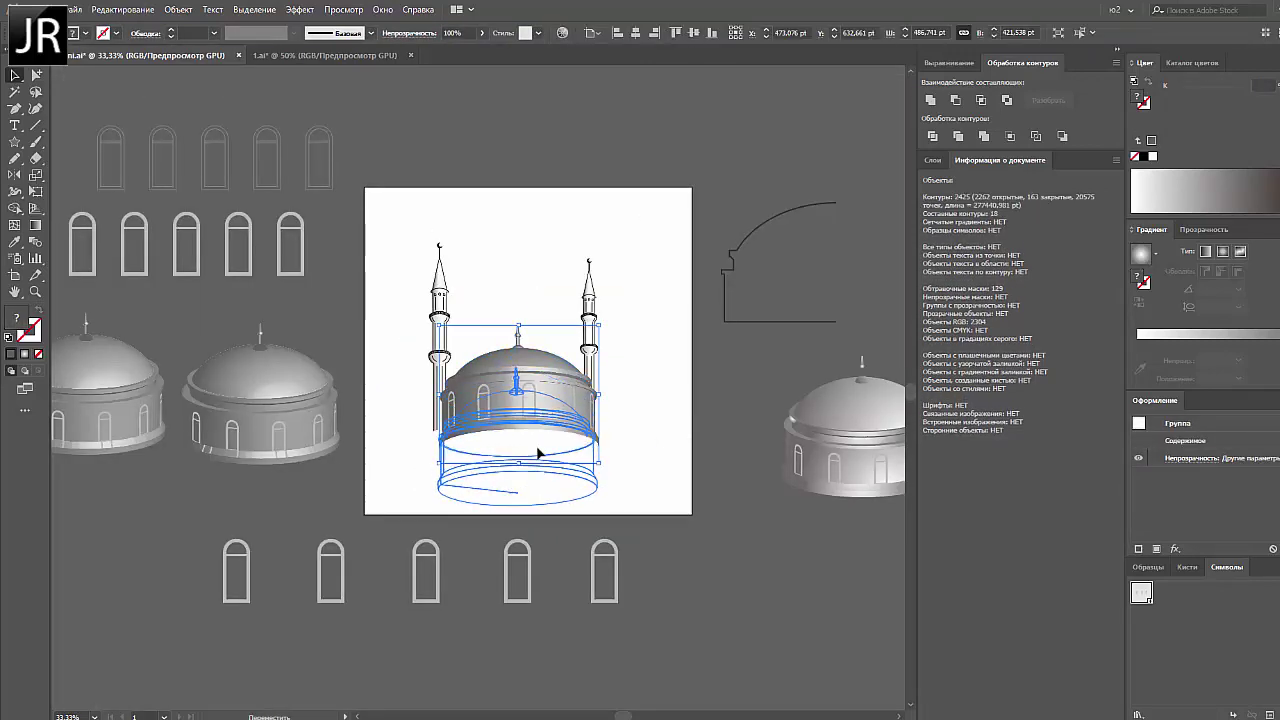
pyautogui.doubleClick(586, 480)
pyautogui.hotkey('ctrl', '+')
pyautogui.hotkey('ctrl', '+')
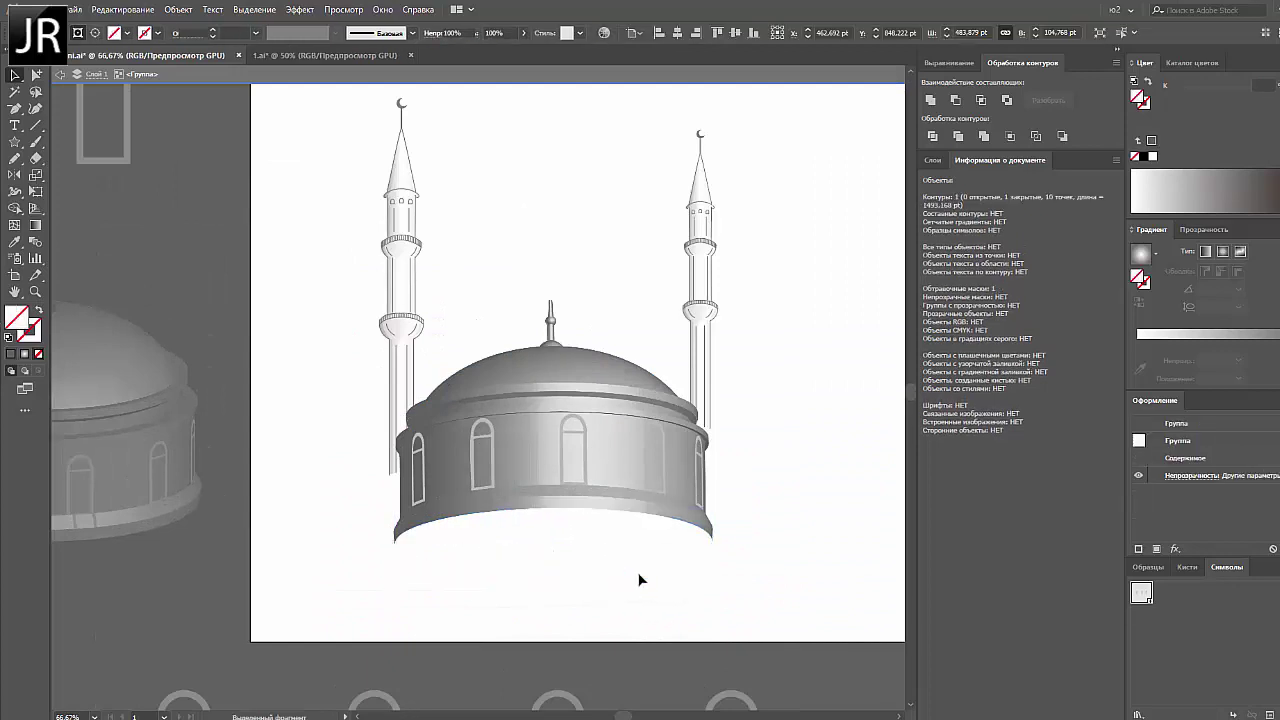
# Unite the striped wall band into one shape and drag a gradient across it
pyautogui.click(688, 530)
pyautogui.click(397, 533)
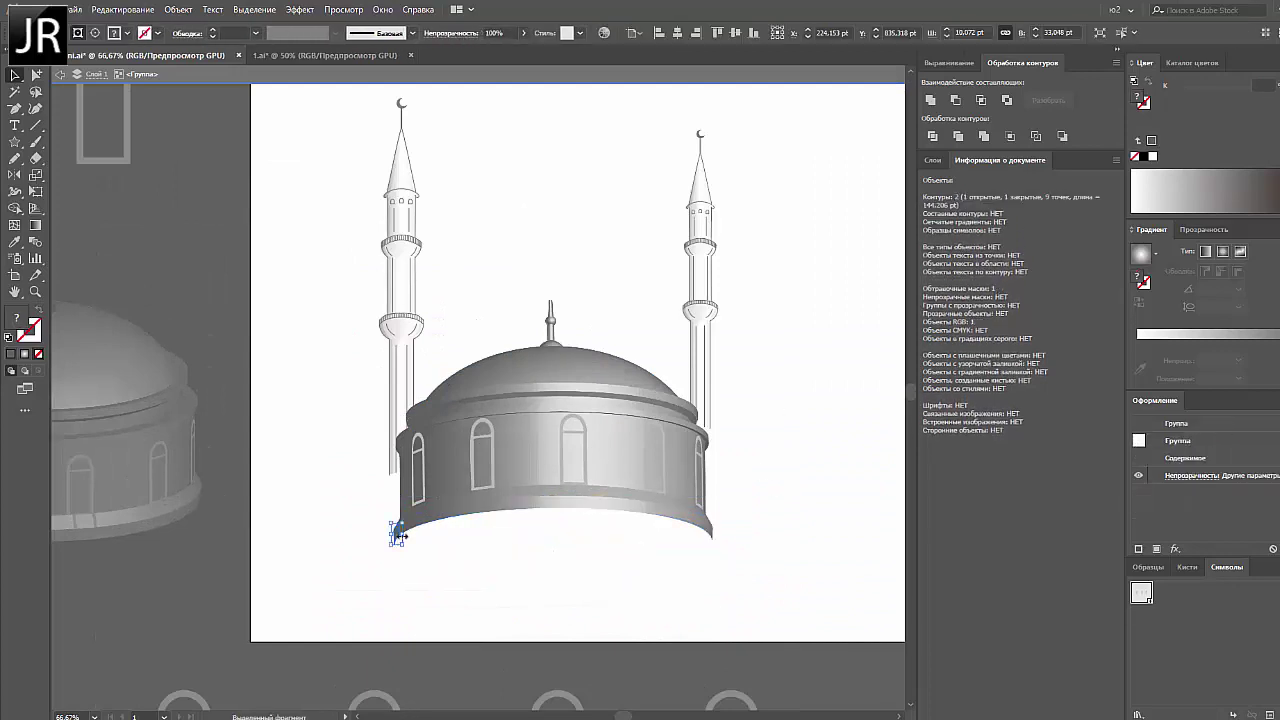
pyautogui.doubleClick(630, 472)
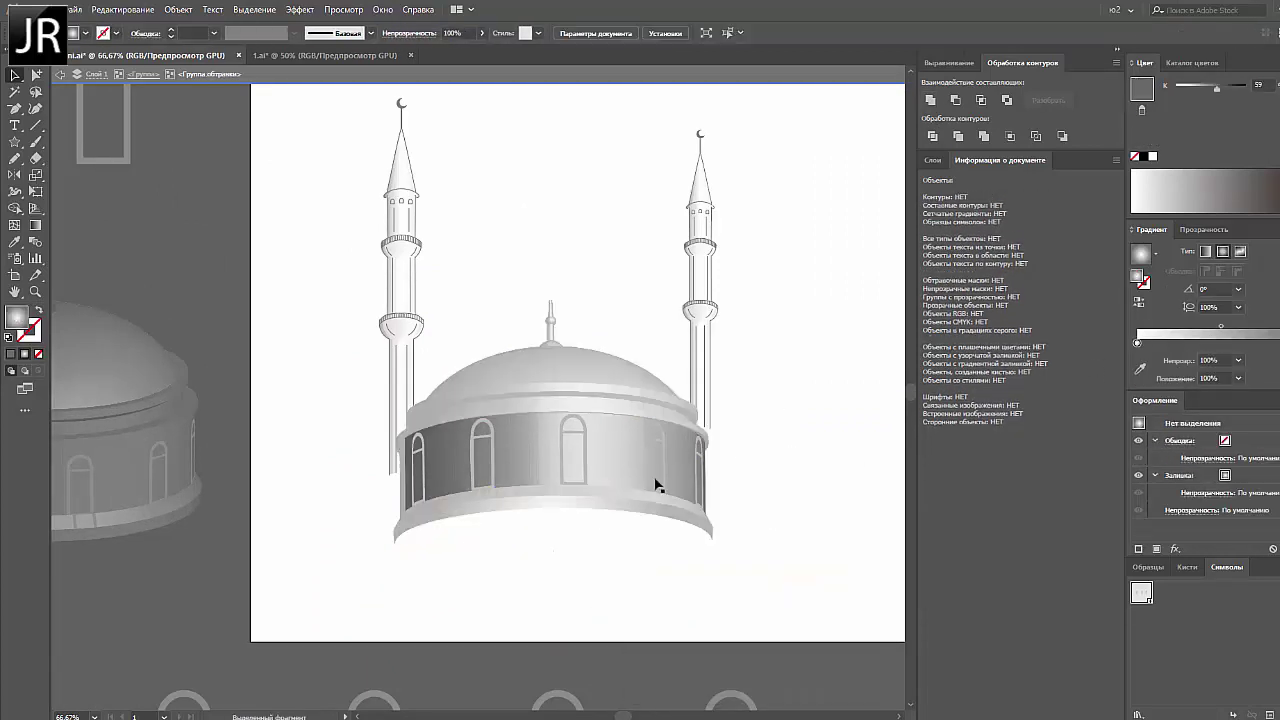
pyautogui.click(930, 100)
pyautogui.press('g')
pyautogui.moveTo(523, 457); pyautogui.dragTo(600, 508)
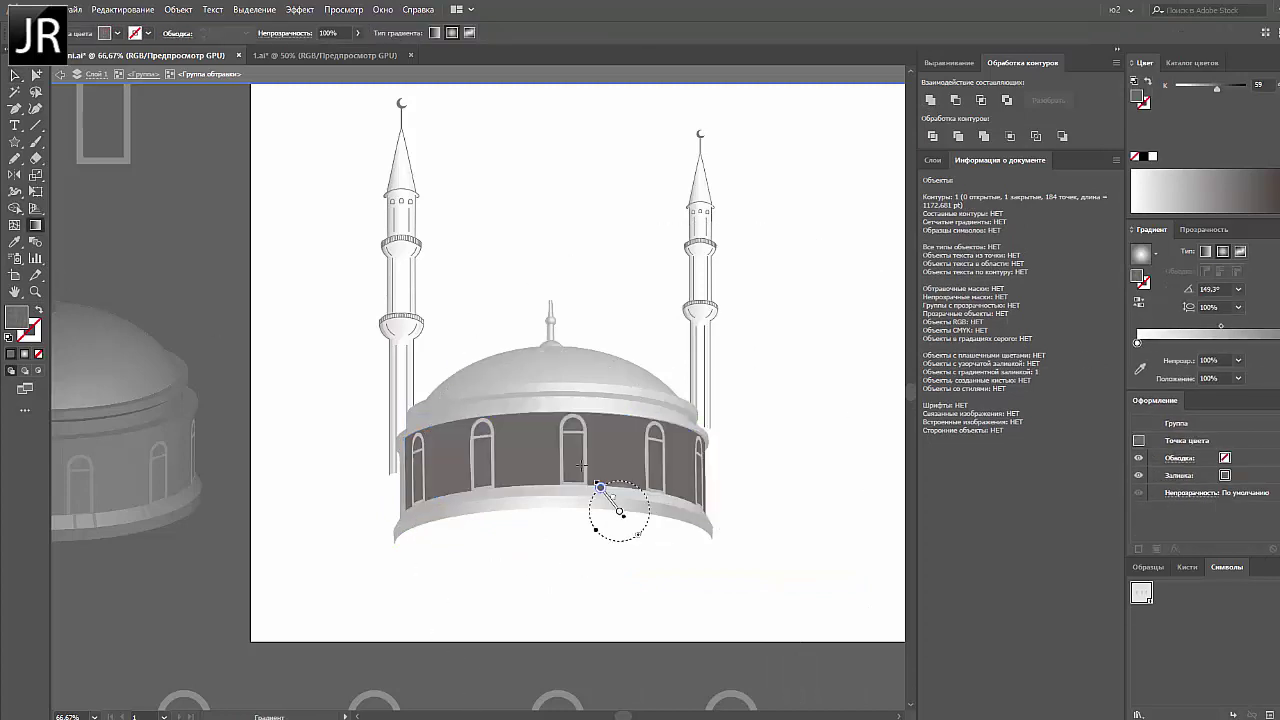
pyautogui.hotkey('ctrl', 'shift', 'a')
# Re-unite the wall into a single shape and apply a gradient fill to it
pyautogui.click(15, 74)
pyautogui.click(560, 460)
pyautogui.click(778, 366)
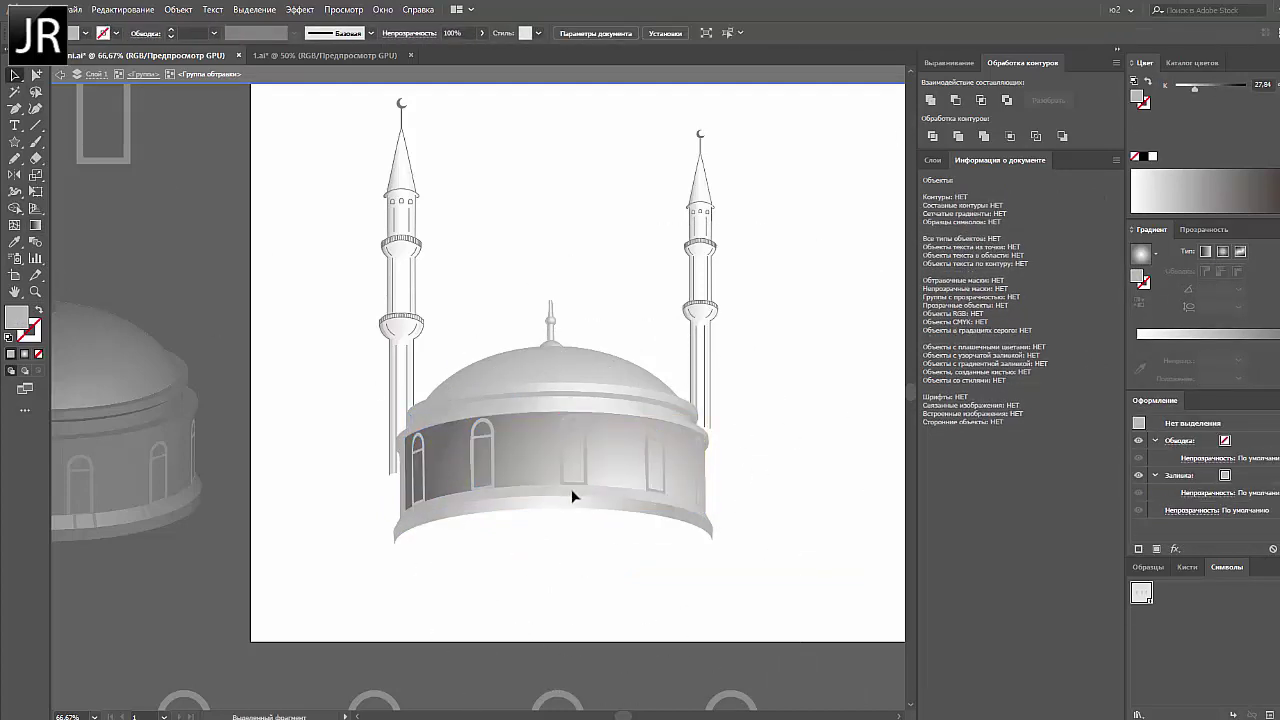
pyautogui.click(404, 508)
pyautogui.click(930, 100)
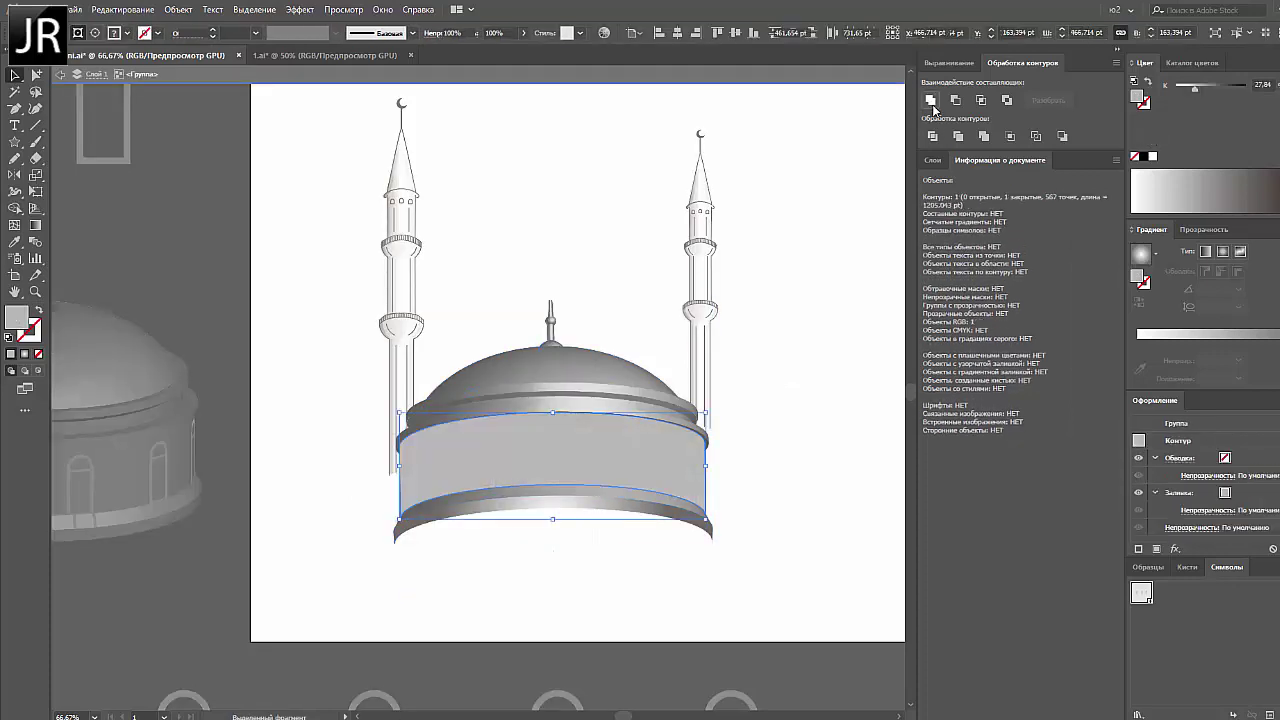
pyautogui.press('.')
pyautogui.press('g')
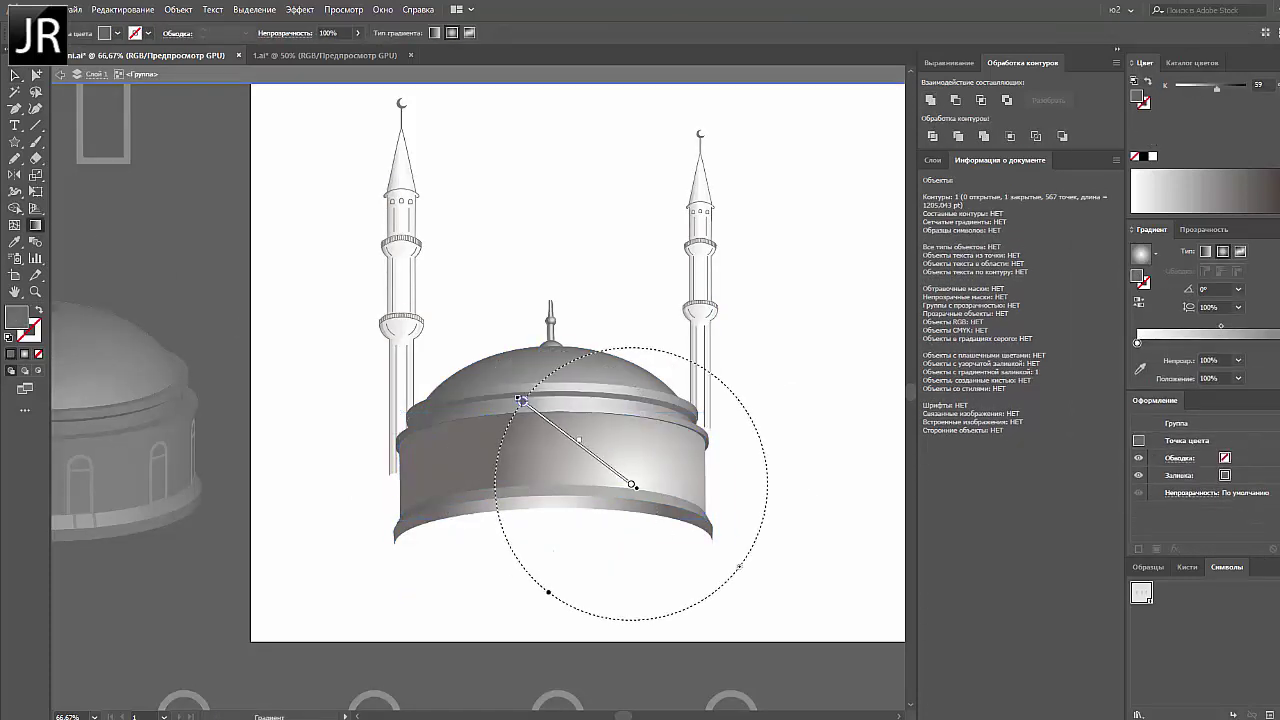
# Undo the wall changes and the accidental move, restoring the earlier wall state
pyautogui.hotkey('ctrl', 'z')
pyautogui.hotkey('ctrl', 'z')
pyautogui.hotkey('ctrl', 'z')
pyautogui.hotkey('ctrl', 'z')
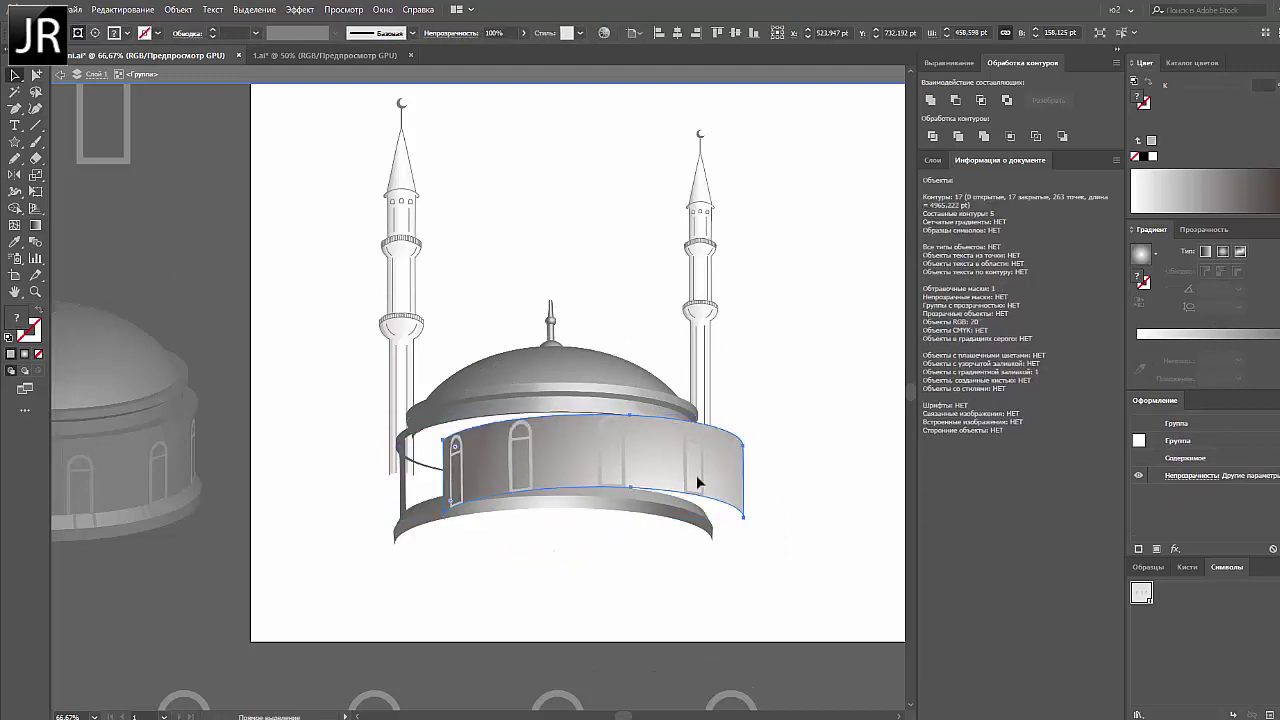
pyautogui.hotkey('ctrl', 'z')
pyautogui.rightClick(664, 468)
pyautogui.click(770, 580)
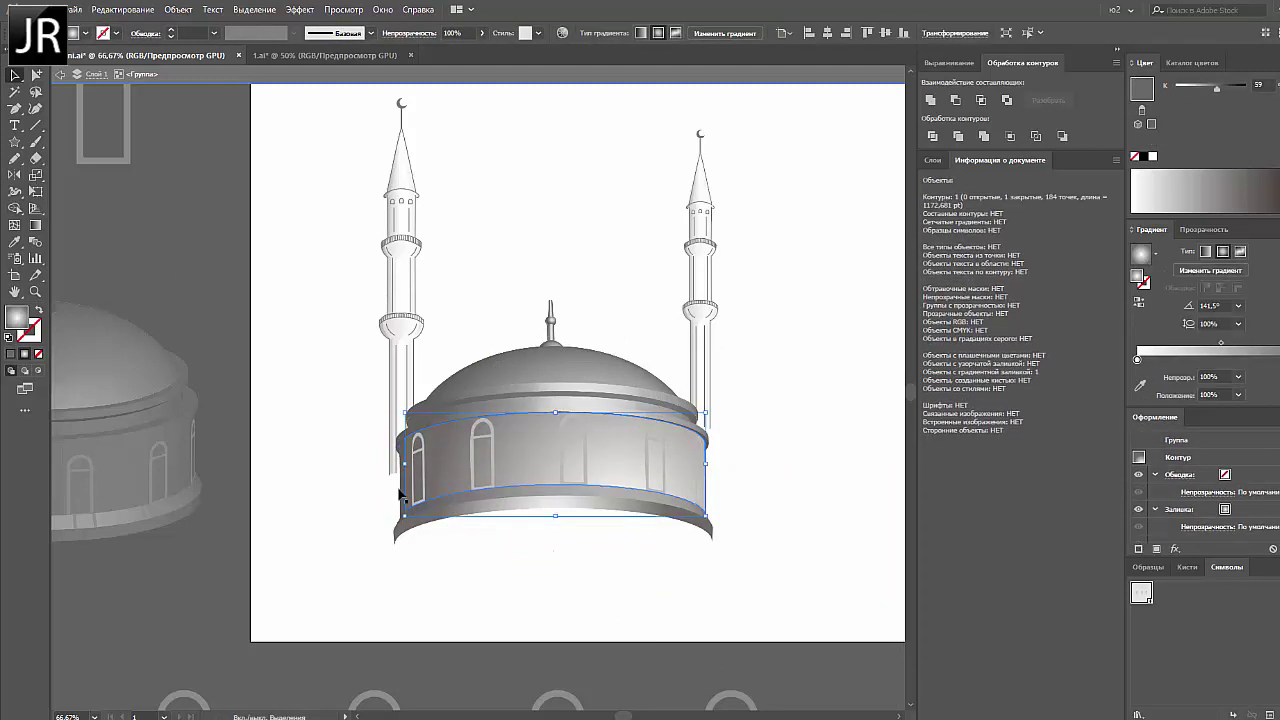
pyautogui.click(610, 420)
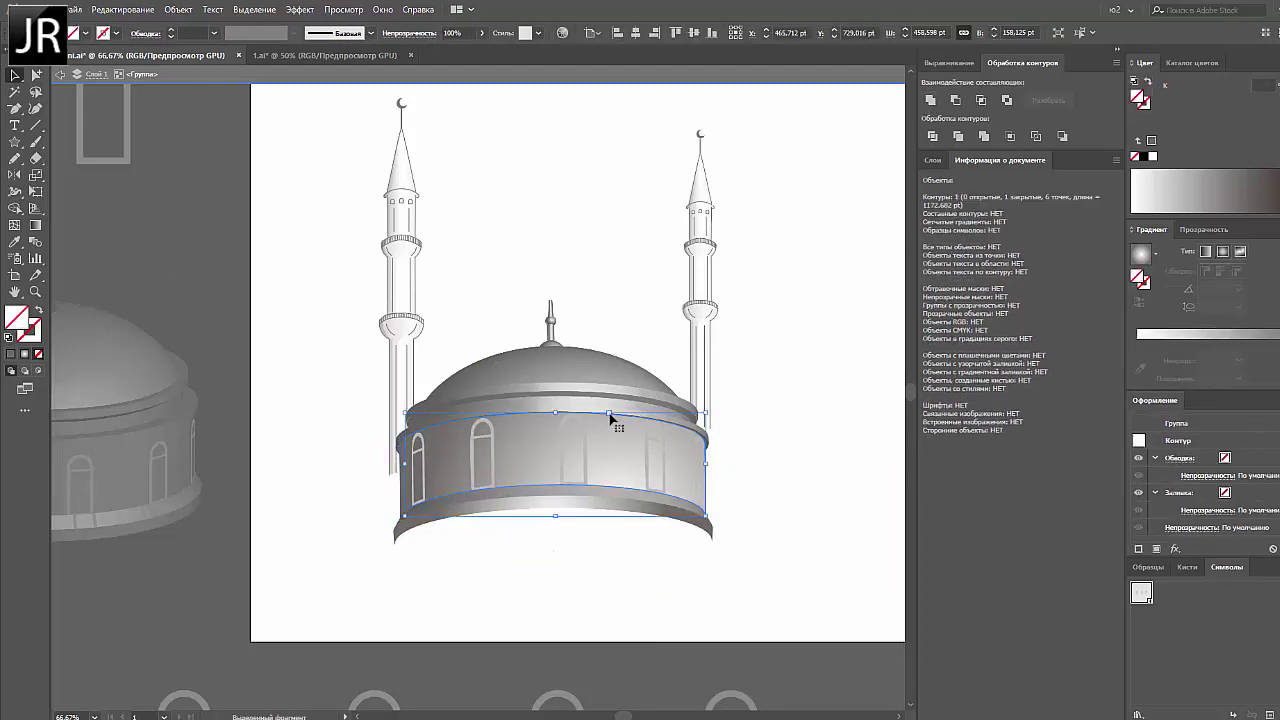
pyautogui.hotkey('ctrl', 'shift', 'a')
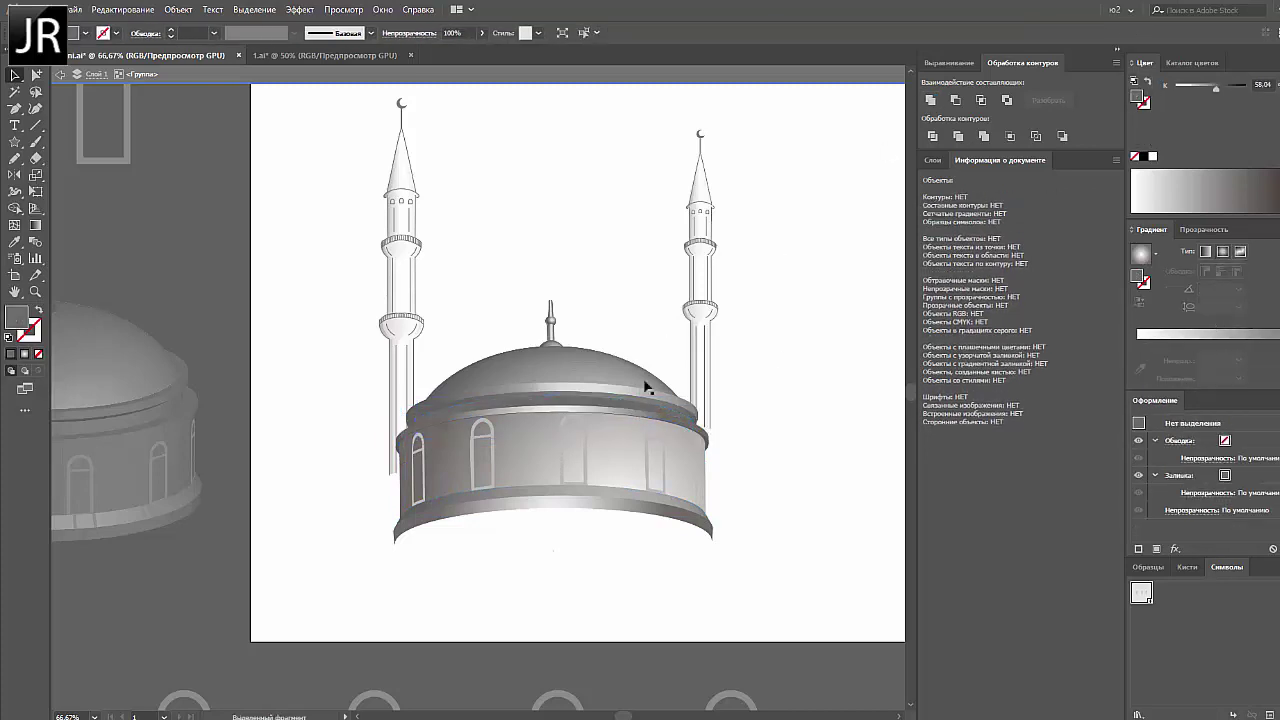
# Unite the dome group and drag a radial gradient from the finial across the dome
pyautogui.click(645, 386)
pyautogui.click(617, 376)
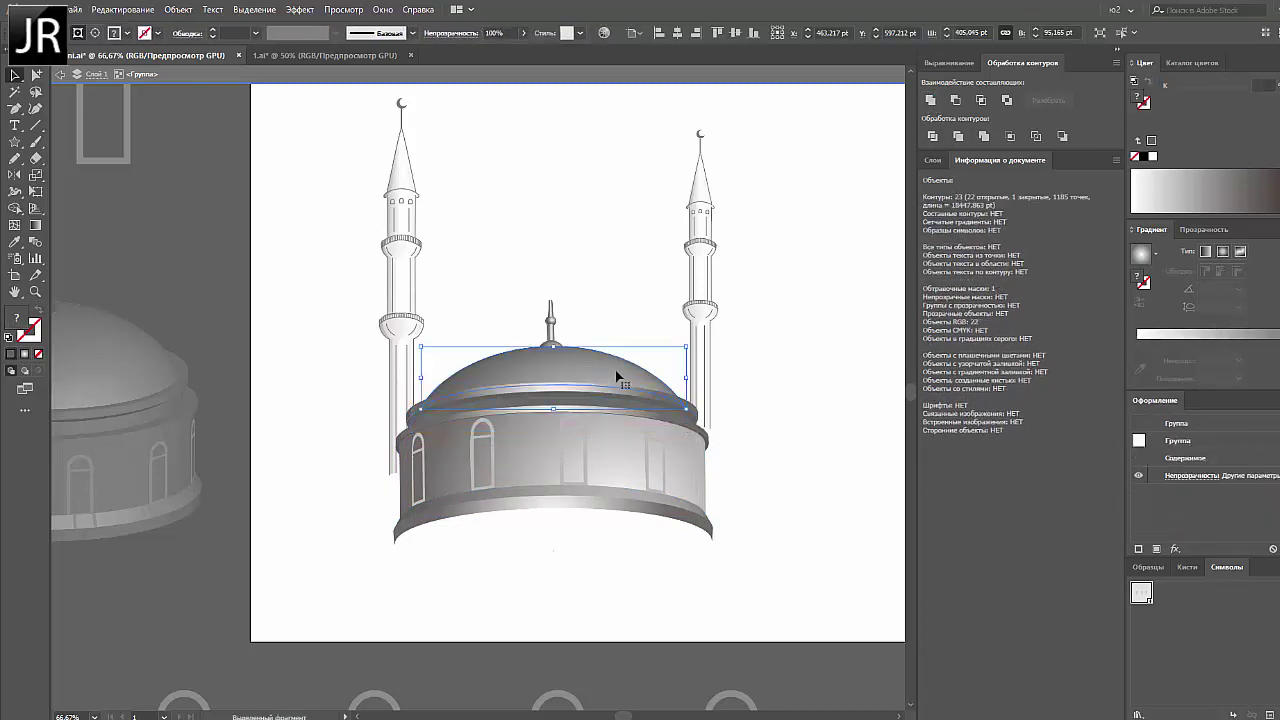
pyautogui.click(932, 101)
pyautogui.press('g')
pyautogui.moveTo(607, 390); pyautogui.dragTo(545, 302)
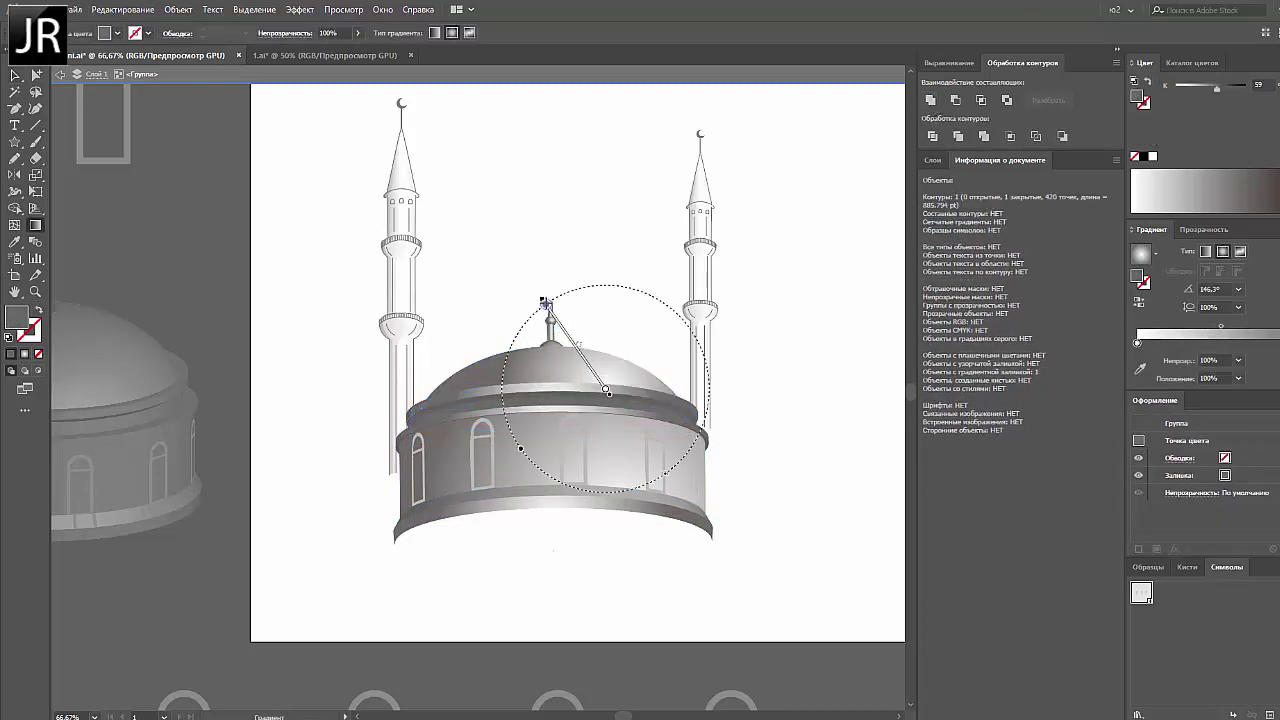
pyautogui.press('v')
pyautogui.click(343, 320)
# Unite the drum group into one shape and give the lower band a gradient fill
pyautogui.click(555, 398)
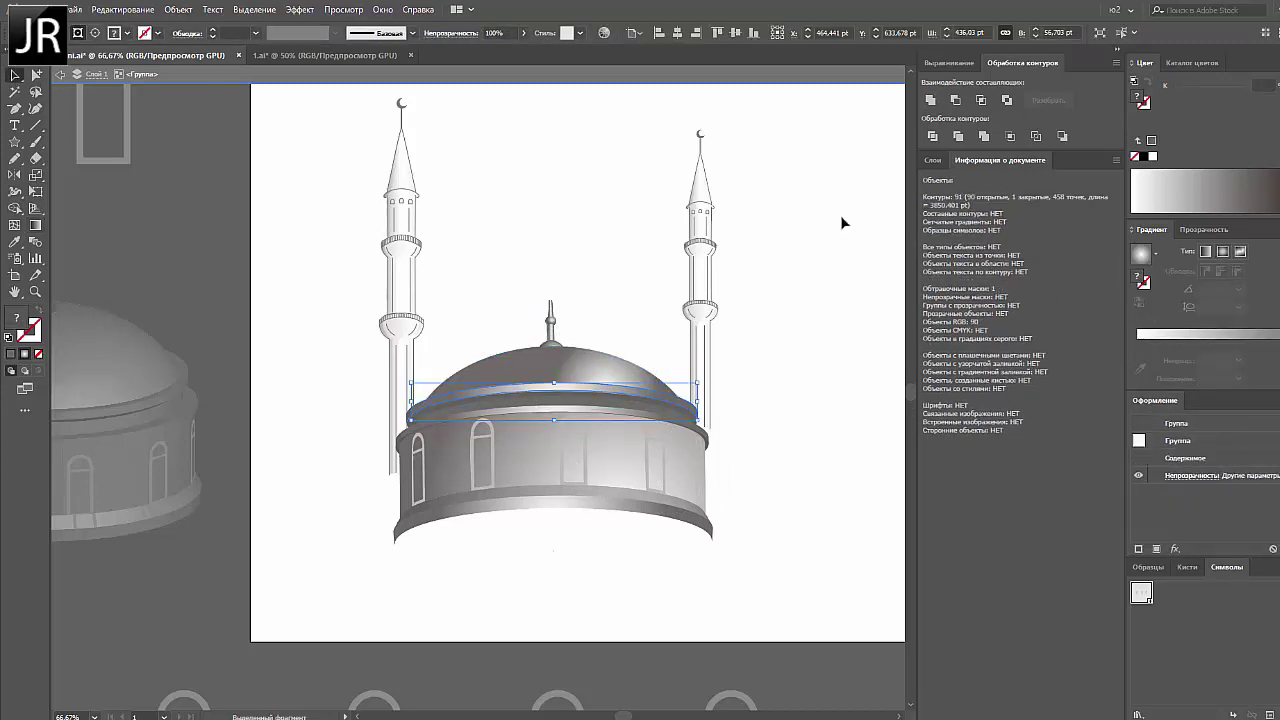
pyautogui.click(643, 305)
pyautogui.click(595, 412)
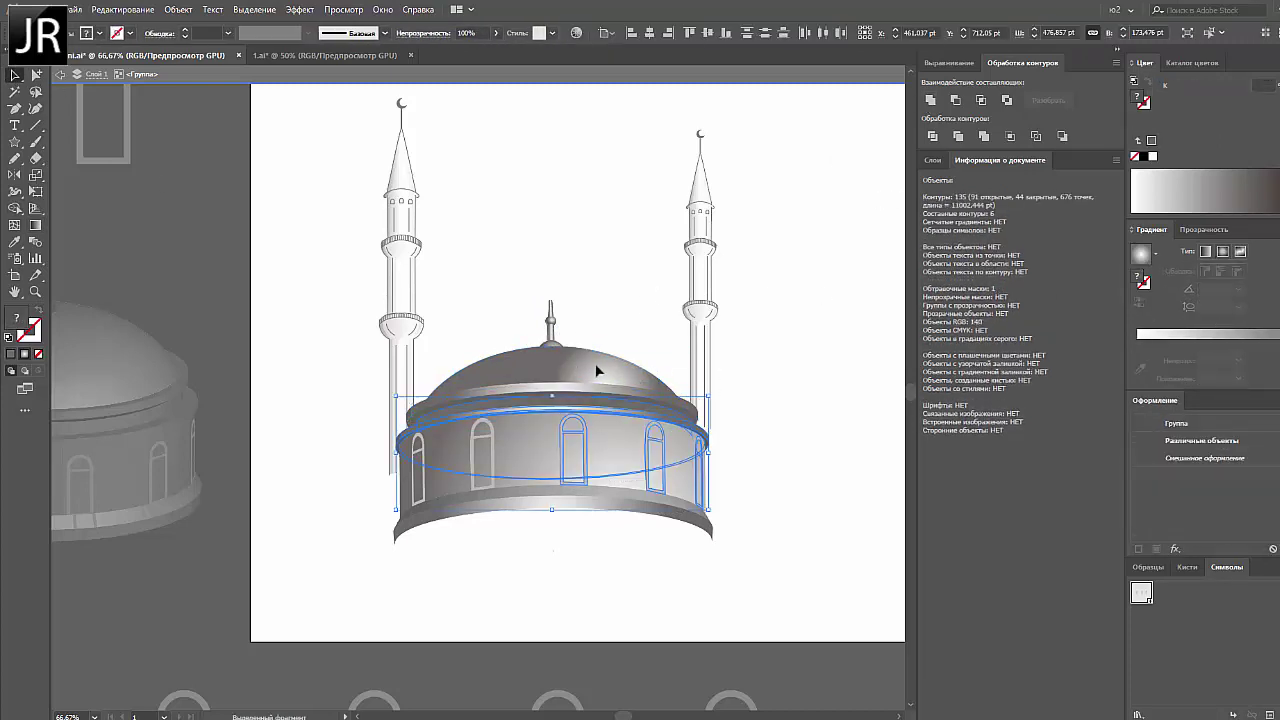
pyautogui.click(932, 101)
pyautogui.click(670, 501)
pyautogui.click(1192, 331)
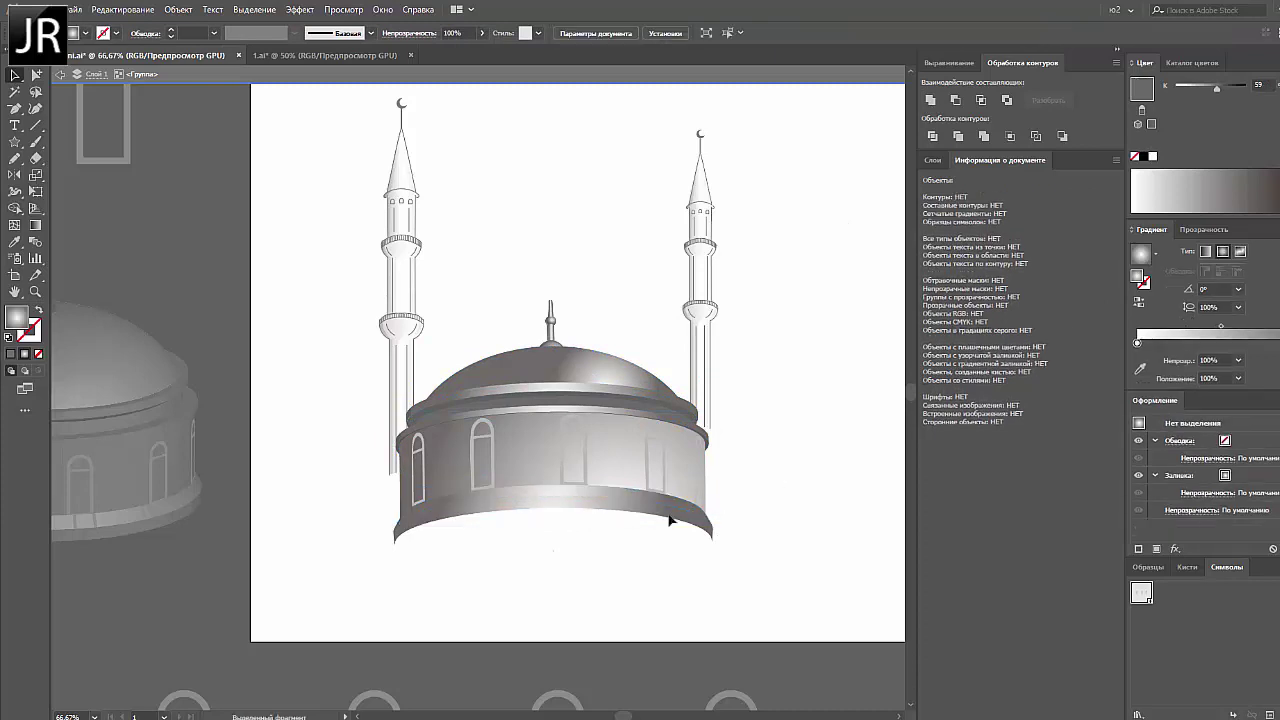
# Inspect the drum's arched windows and left-side elements, then clear the selection
pyautogui.click(606, 428)
pyautogui.click(586, 462)
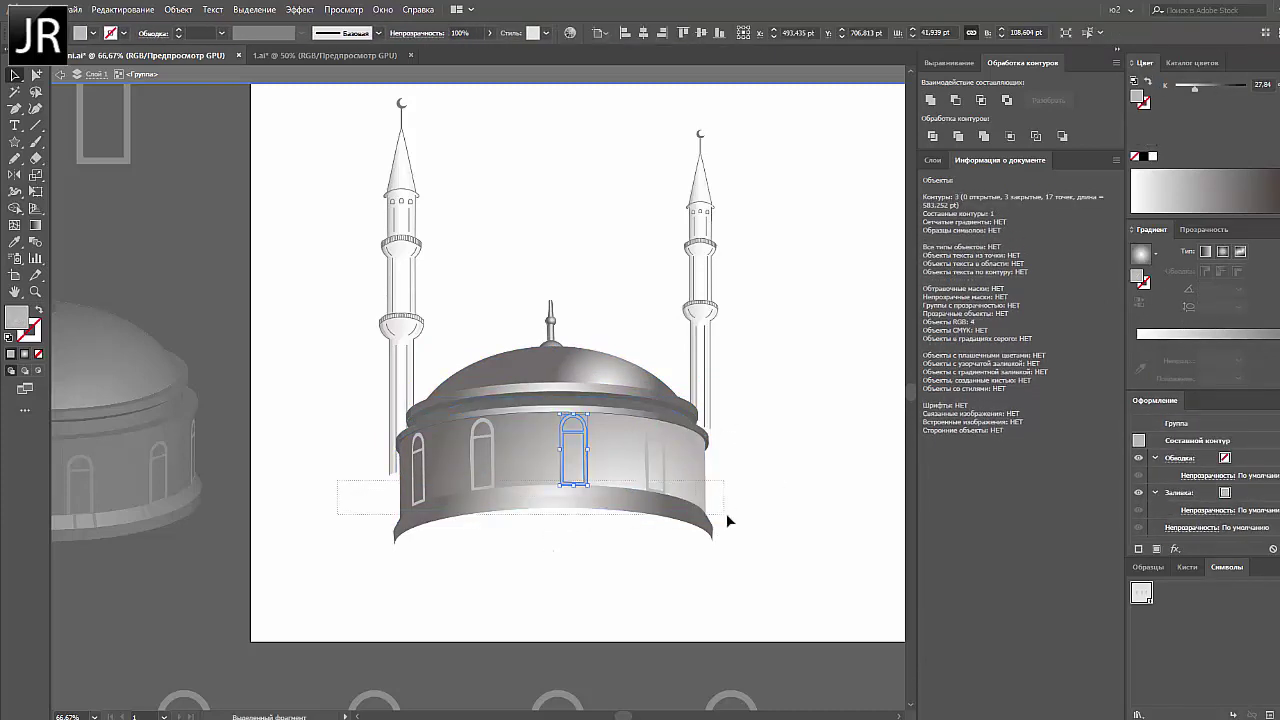
pyautogui.click(715, 512)
pyautogui.click(405, 460)
pyautogui.click(401, 543)
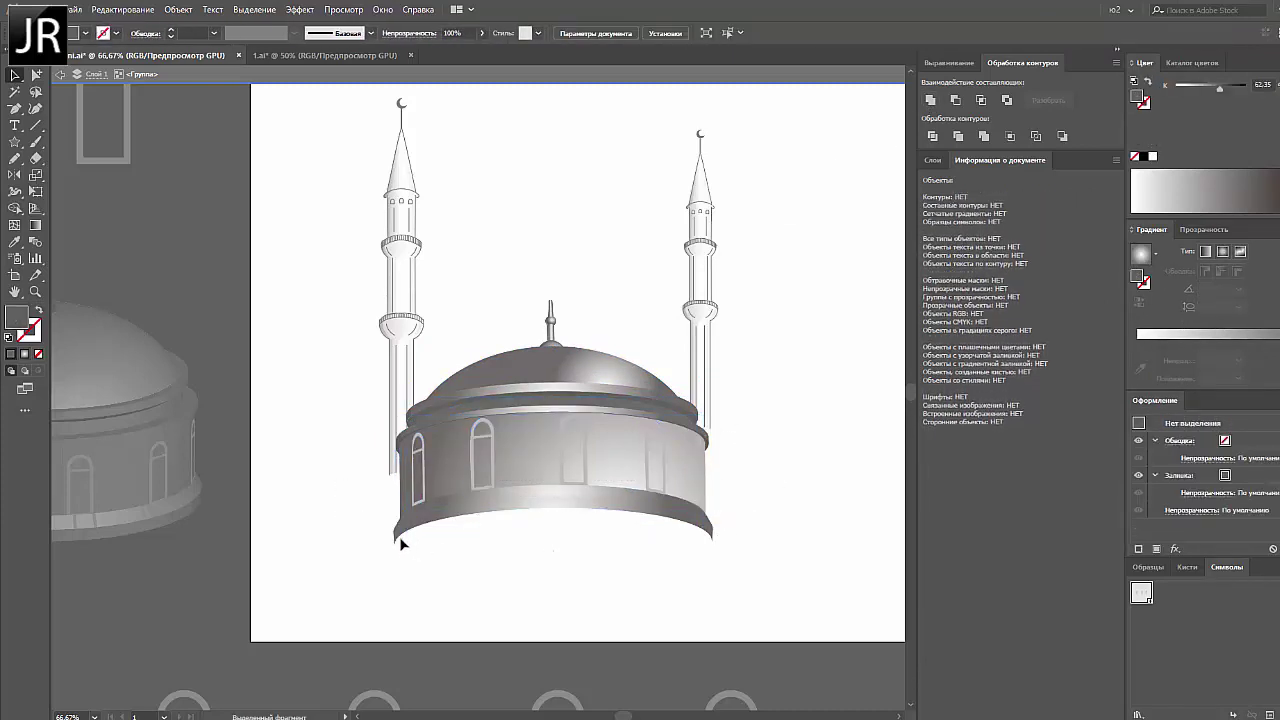
# Remove the mosque building's gradient fill and give it a black stroke
pyautogui.hotkey('ctrl', '-')
pyautogui.click(882, 473)
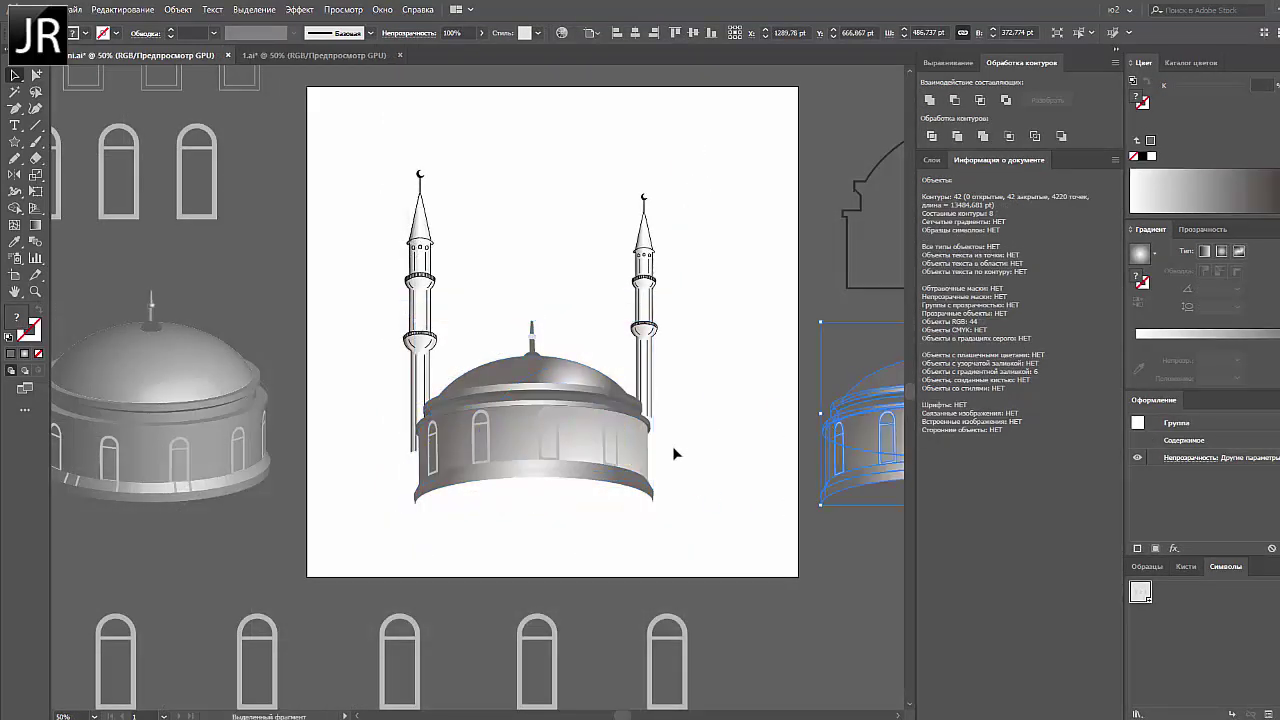
pyautogui.click(613, 439)
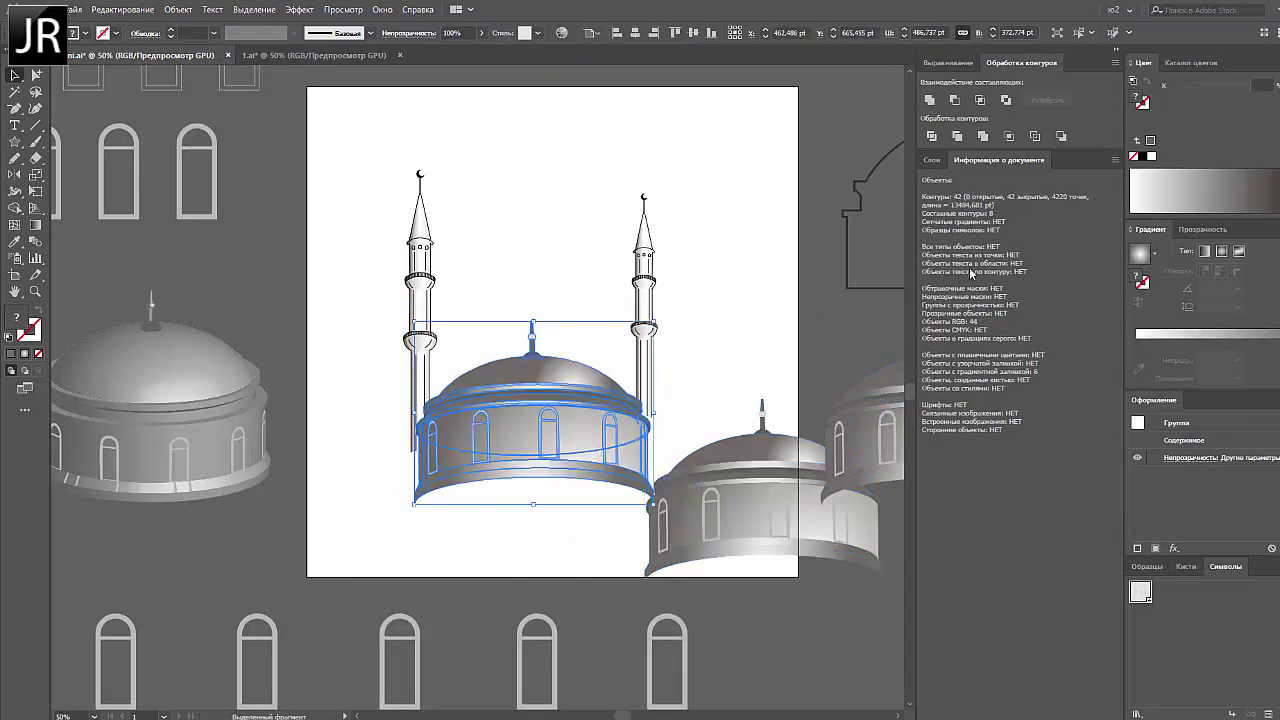
pyautogui.click(1134, 156)
pyautogui.doubleClick(1142, 102)
pyautogui.click(586, 243)
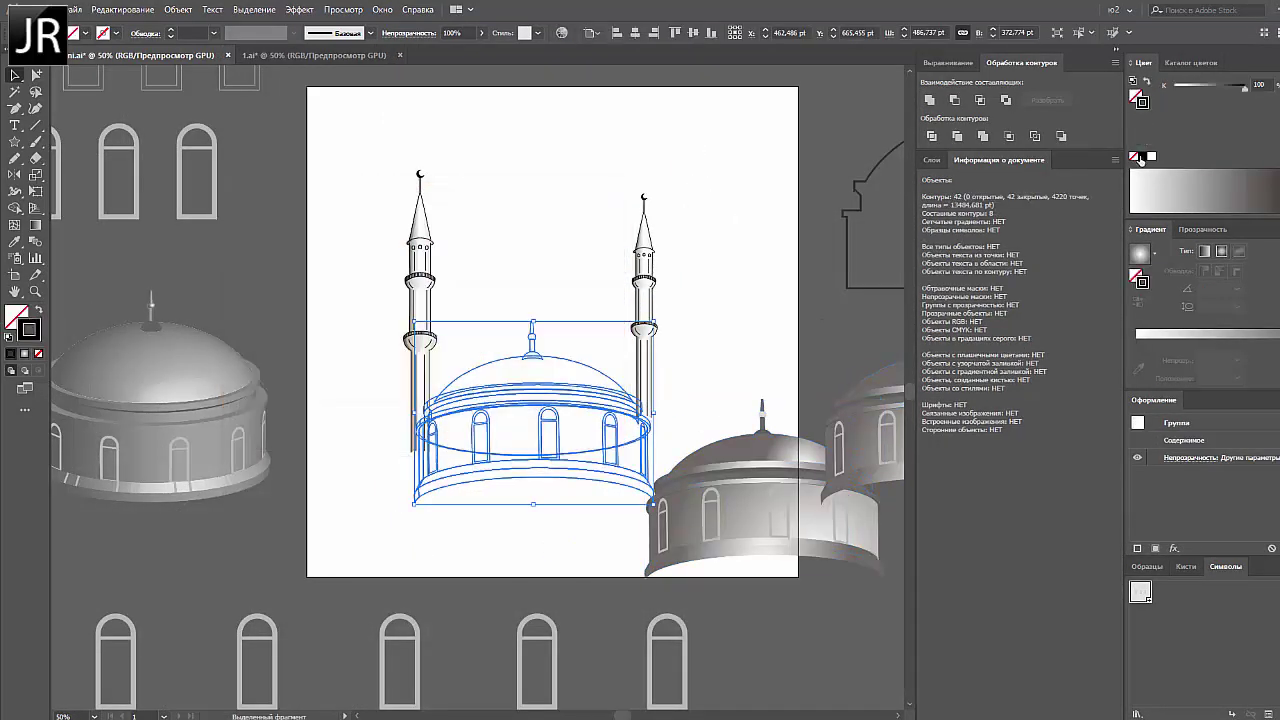
pyautogui.click(718, 490)
# Cut the dome arc at the finial's base and break the compound path apart
pyautogui.hotkey('ctrl', '+')
pyautogui.rightClick(552, 341)
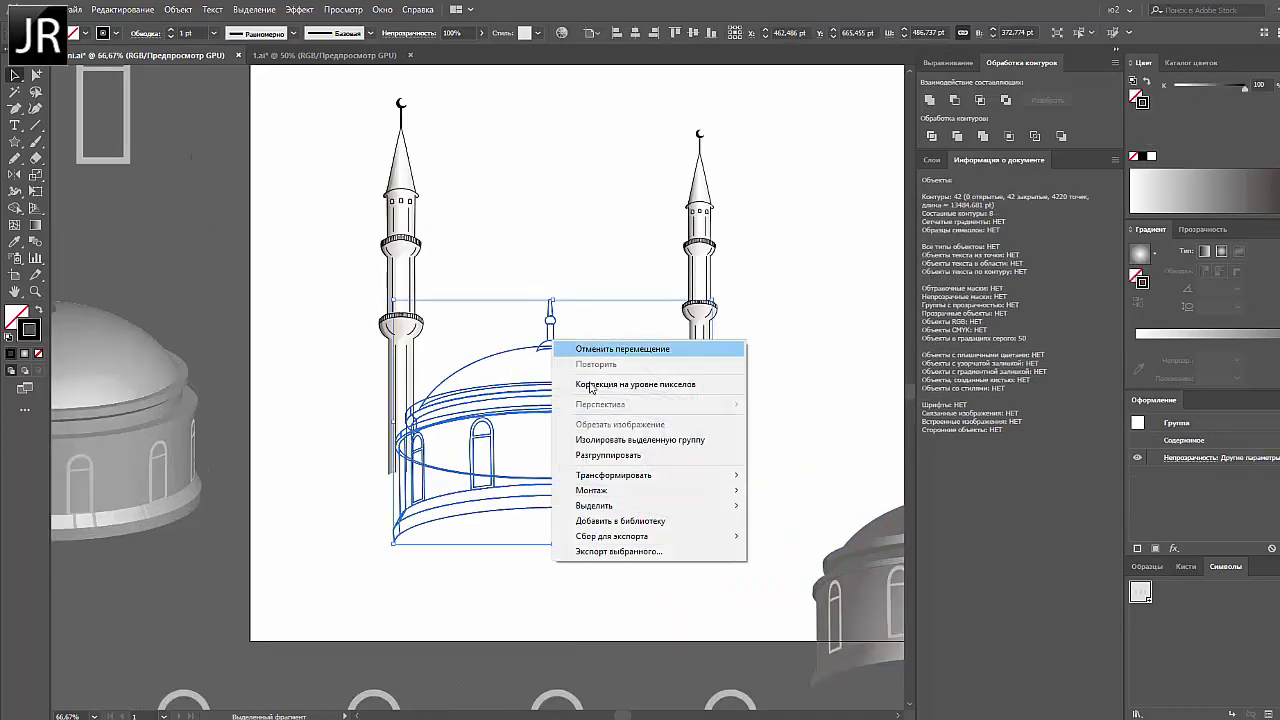
pyautogui.doubleClick(552, 343)
pyautogui.click(35, 291)
pyautogui.moveTo(512, 315); pyautogui.dragTo(283, 315)
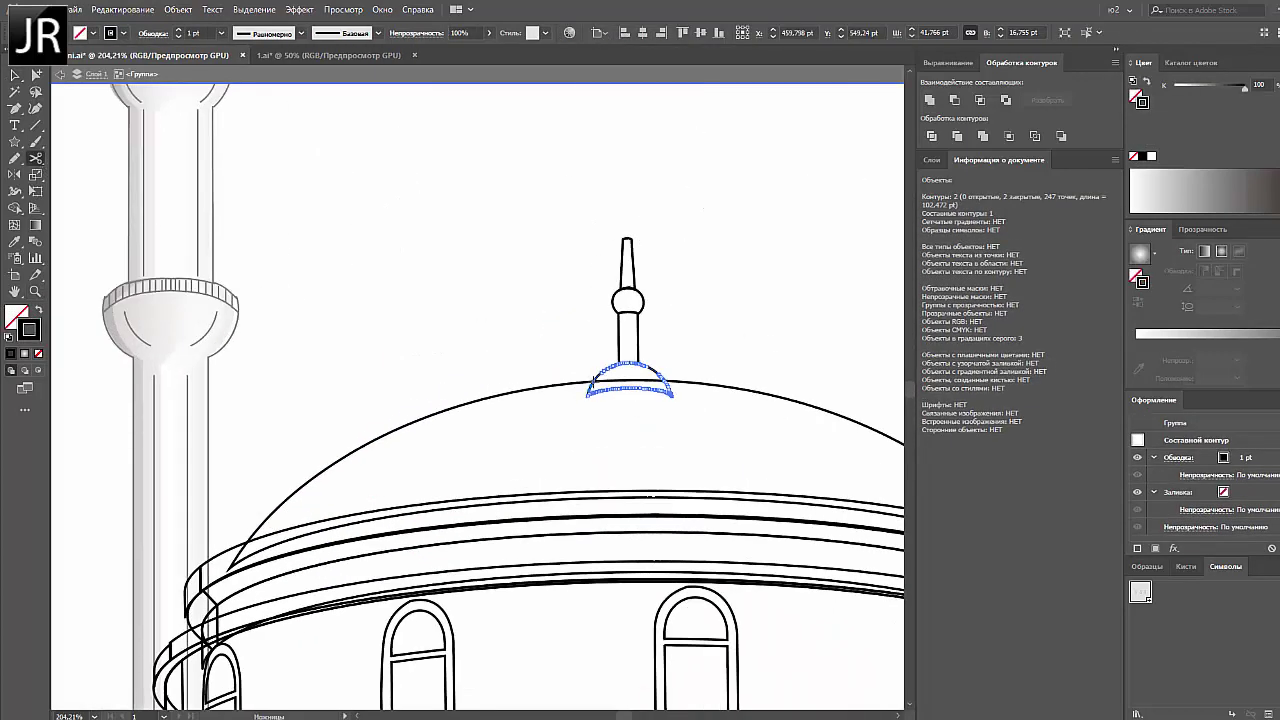
pyautogui.click(655, 394)
pyautogui.press('v')
pyautogui.click(702, 506)
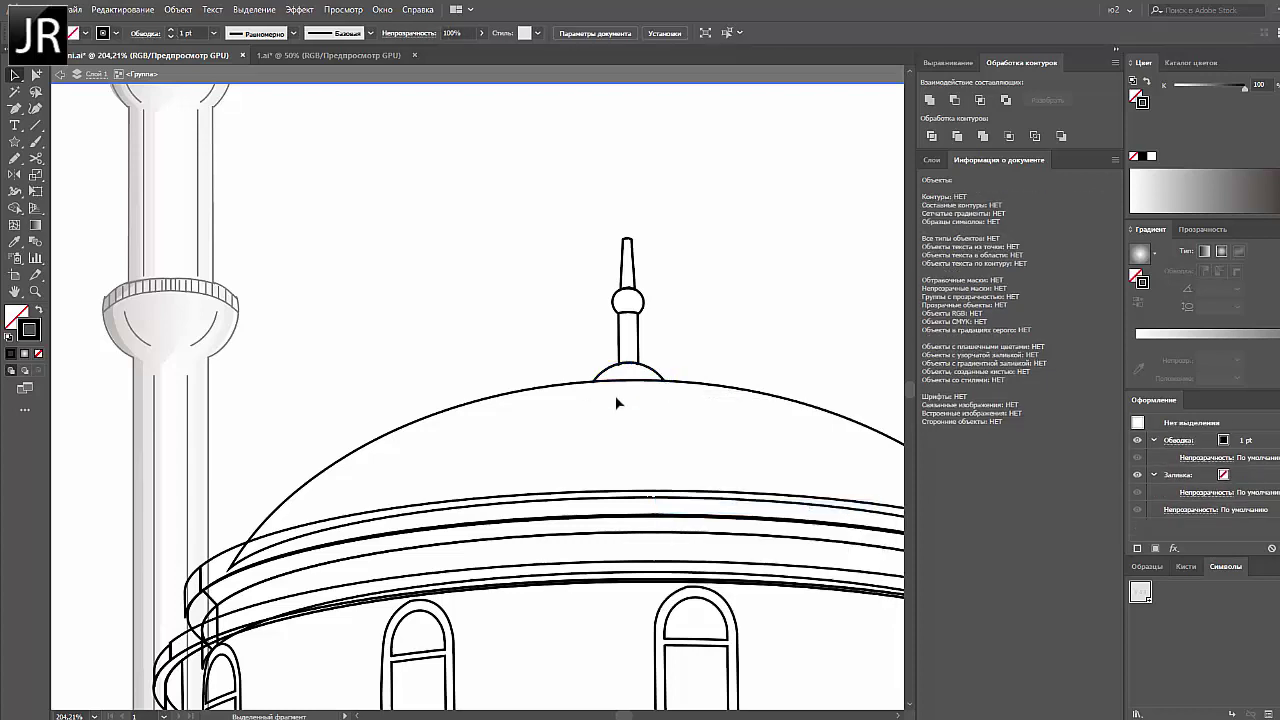
pyautogui.hotkey('ctrl', '1')
# Cut the drum ellipse at its left end and delete its front lower half
pyautogui.rightClick(766, 555)
pyautogui.click(800, 435)
pyautogui.click(784, 538)
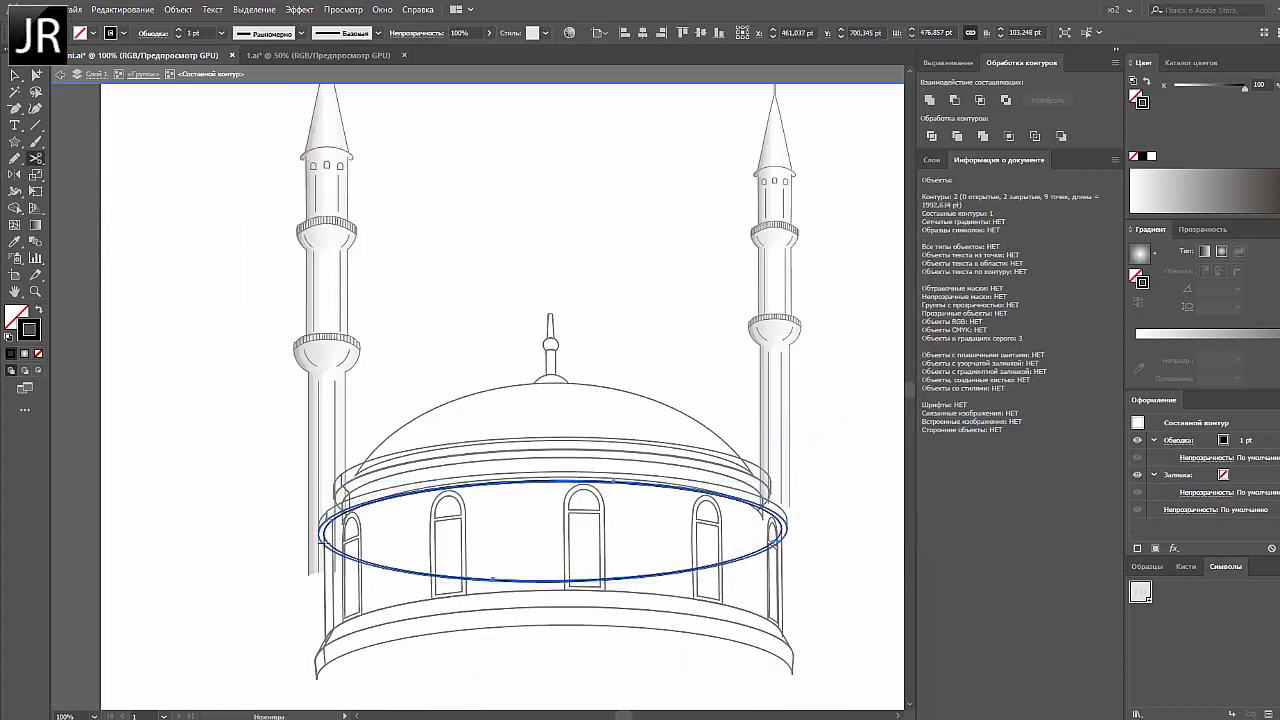
pyautogui.click(322, 533)
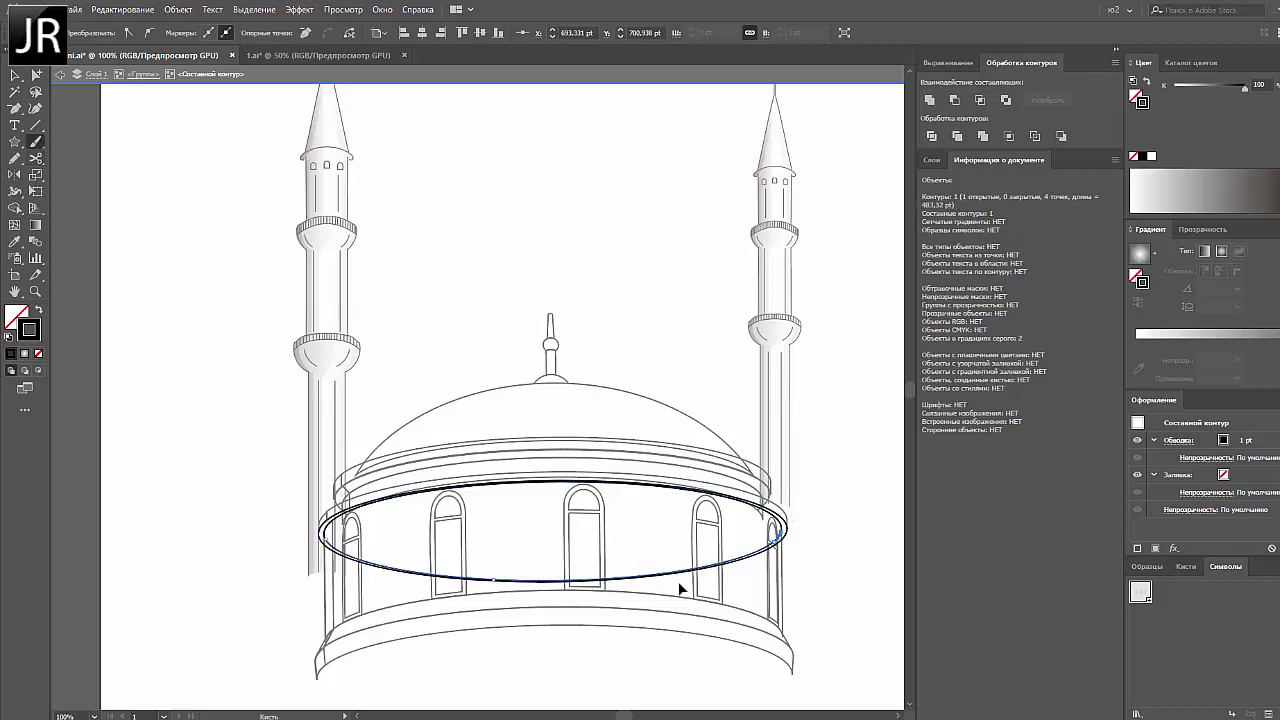
pyautogui.press('Delete')
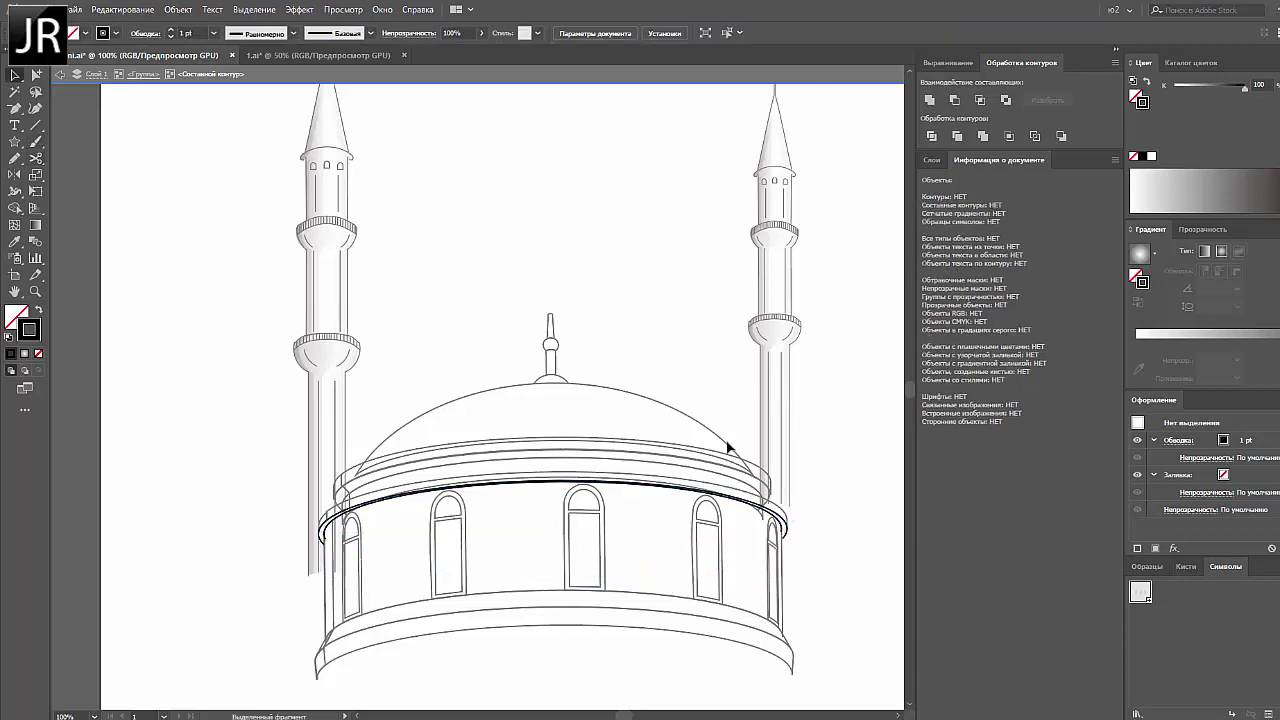
pyautogui.press('Escape')
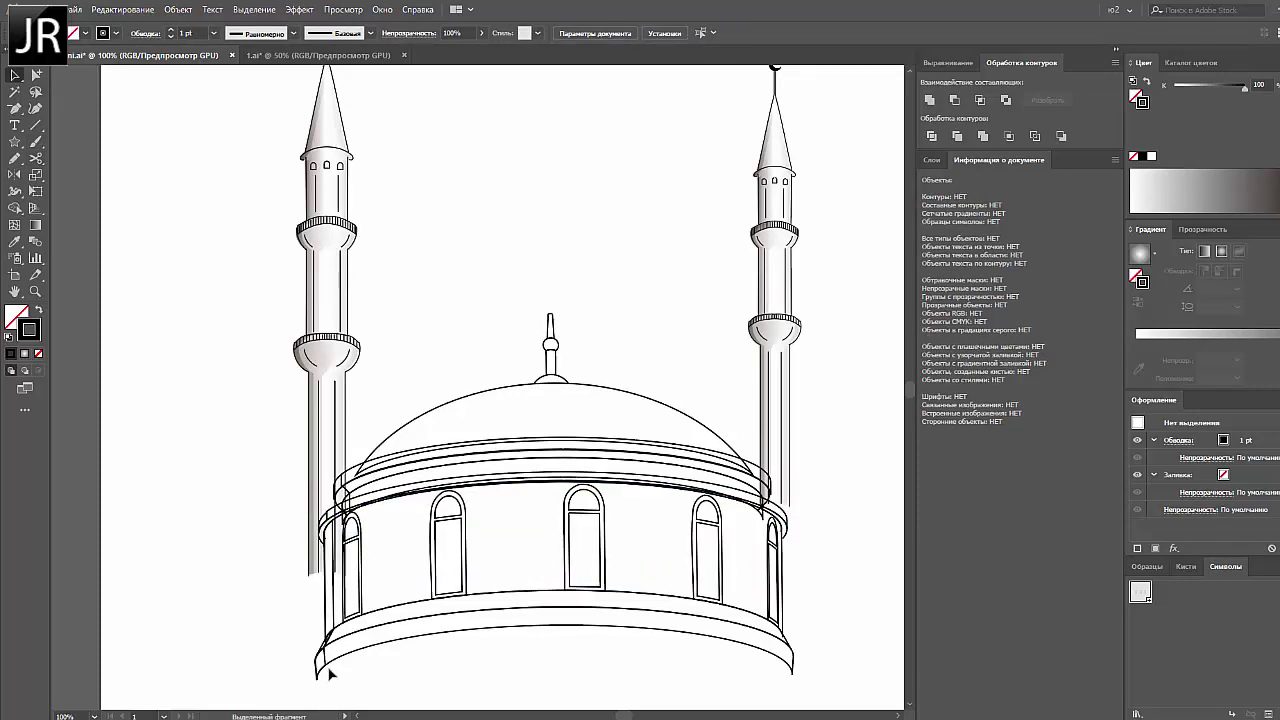
# Isolate the group holding the lower ring and select the ring path
pyautogui.rightClick(337, 625)
pyautogui.click(440, 472)
pyautogui.click(335, 640)
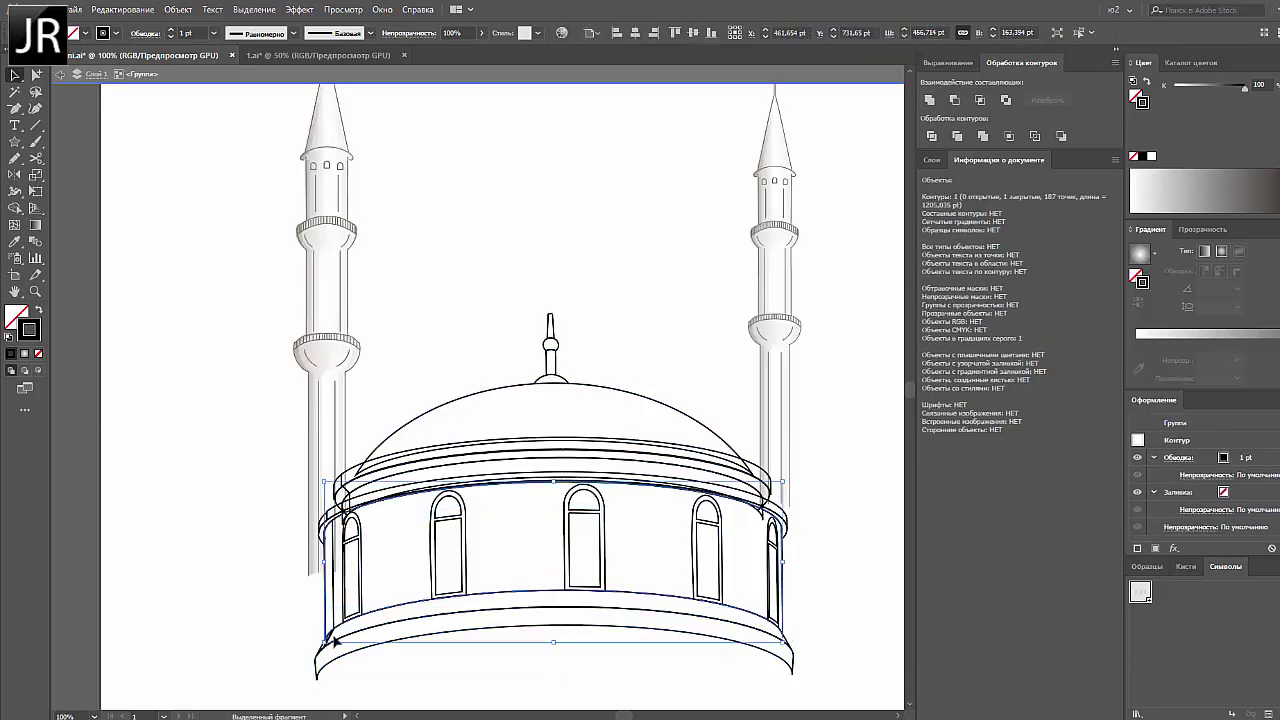
pyautogui.press('Escape')
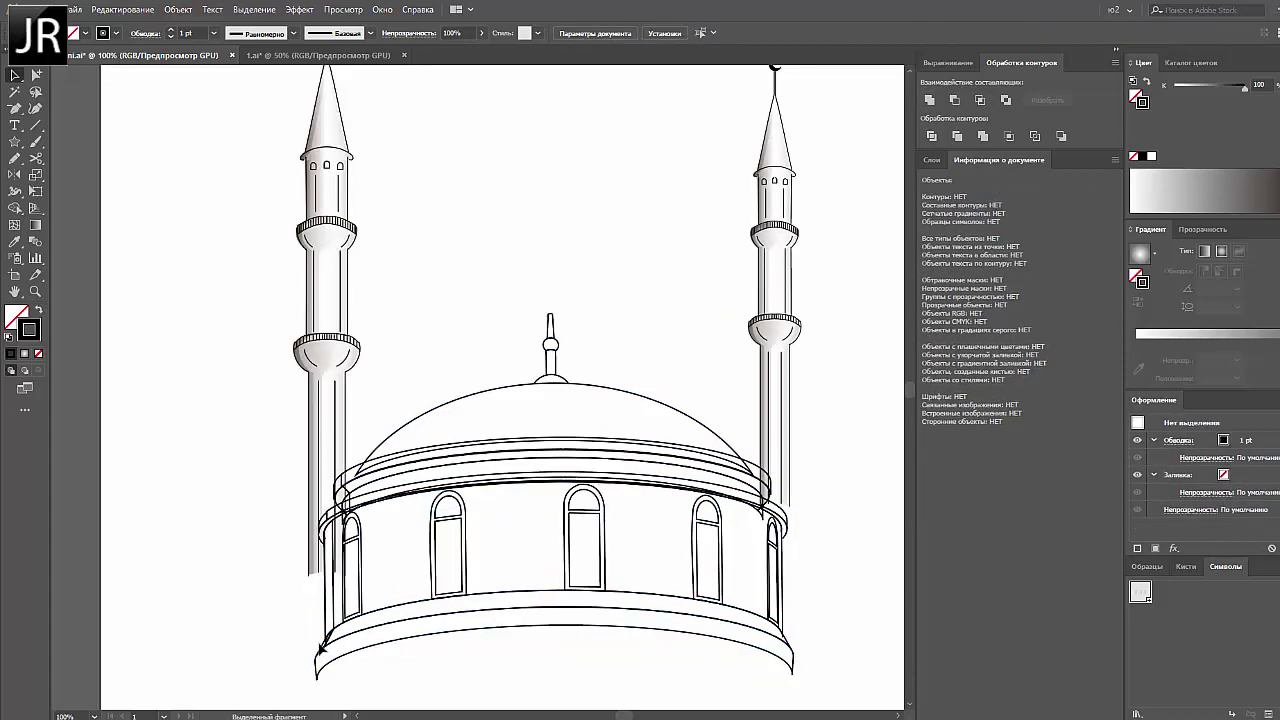
# Snap the small vertical line's bottom end onto the lower ring at the left edge
pyautogui.doubleClick(322, 645)
pyautogui.scroll(4, 318, 635)
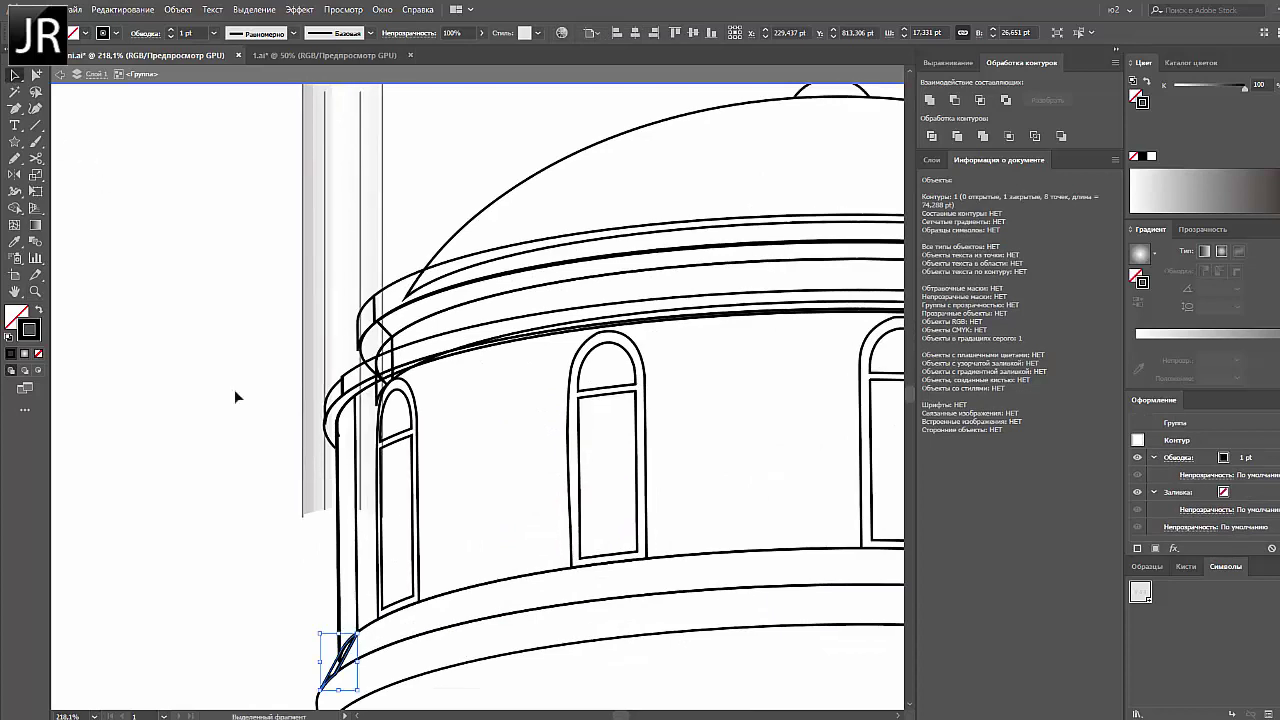
pyautogui.click(454, 625)
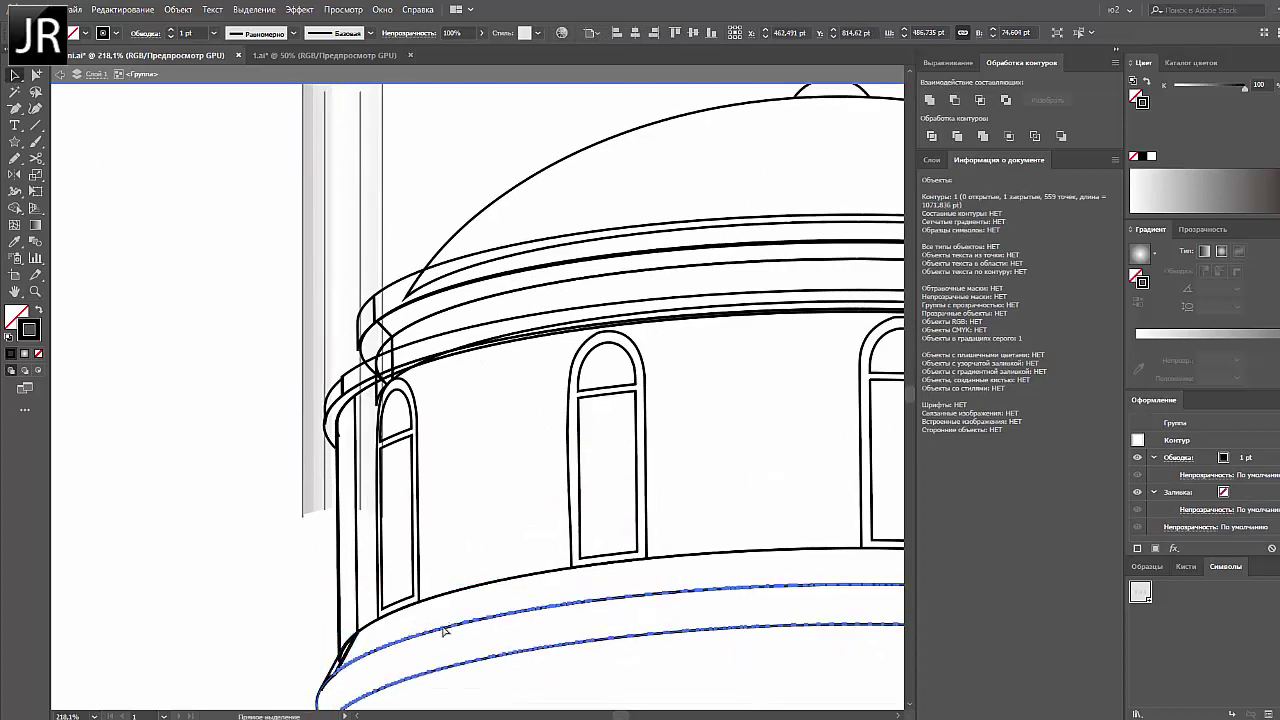
pyautogui.click(341, 662)
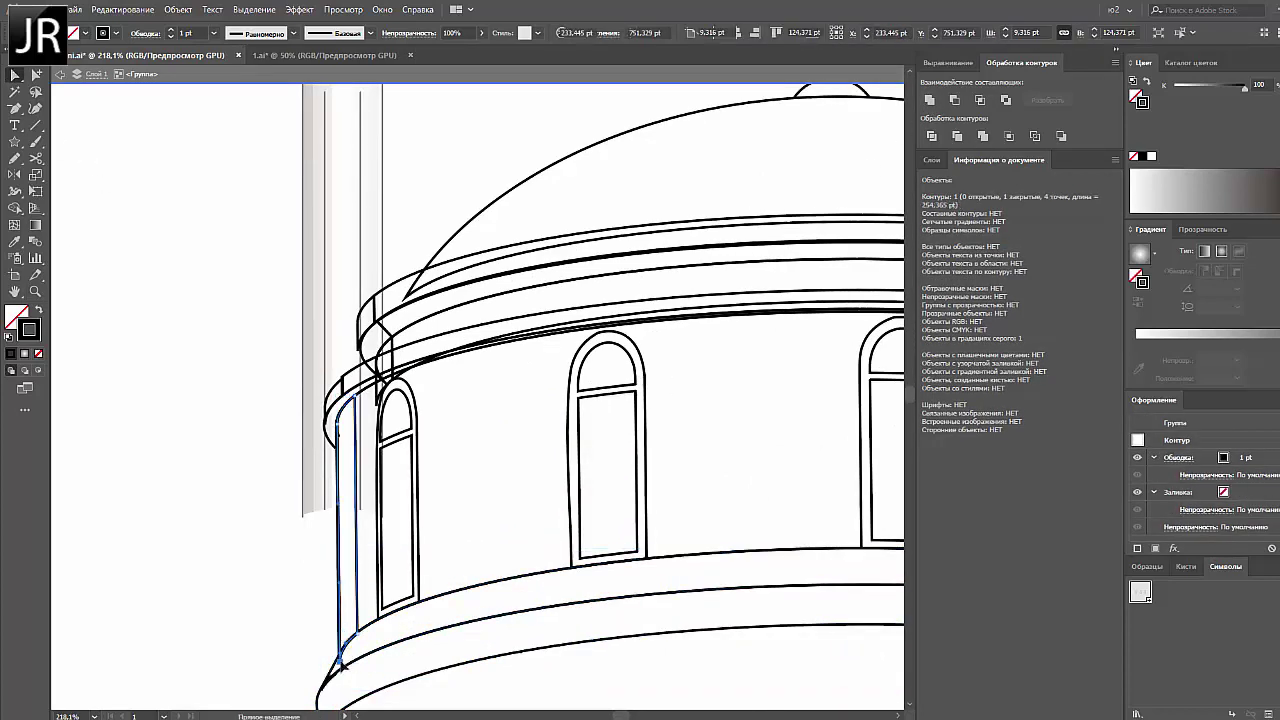
pyautogui.moveTo(341, 665); pyautogui.dragTo(347, 673)
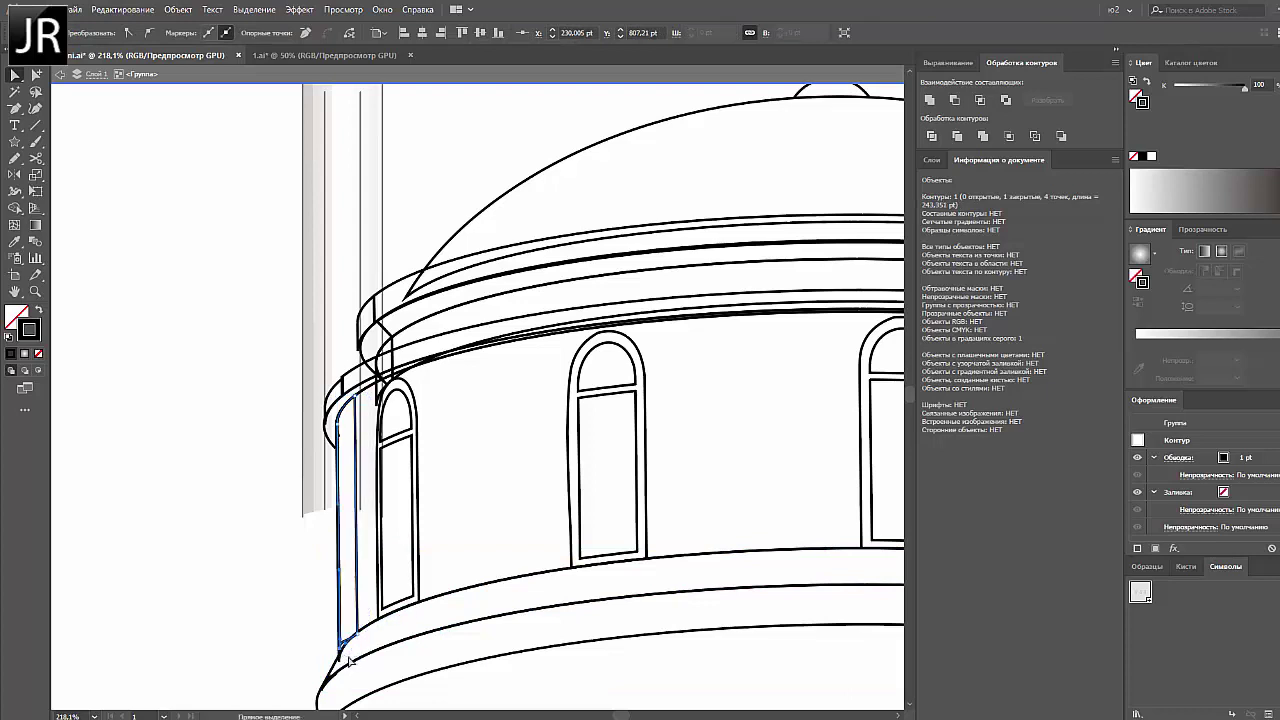
pyautogui.click(348, 630)
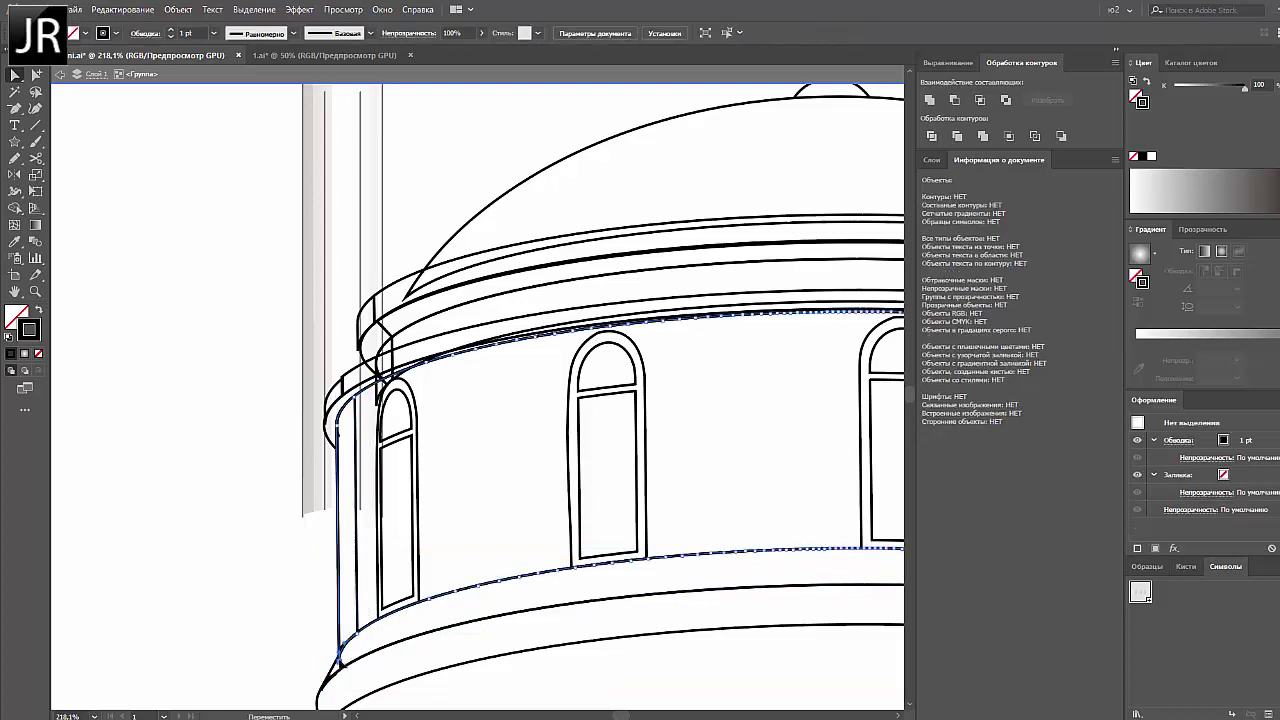
# Edit the drum's lower ring anchor points with the Pen tool, then select the right minaret
pyautogui.click(339, 402)
pyautogui.press('p')
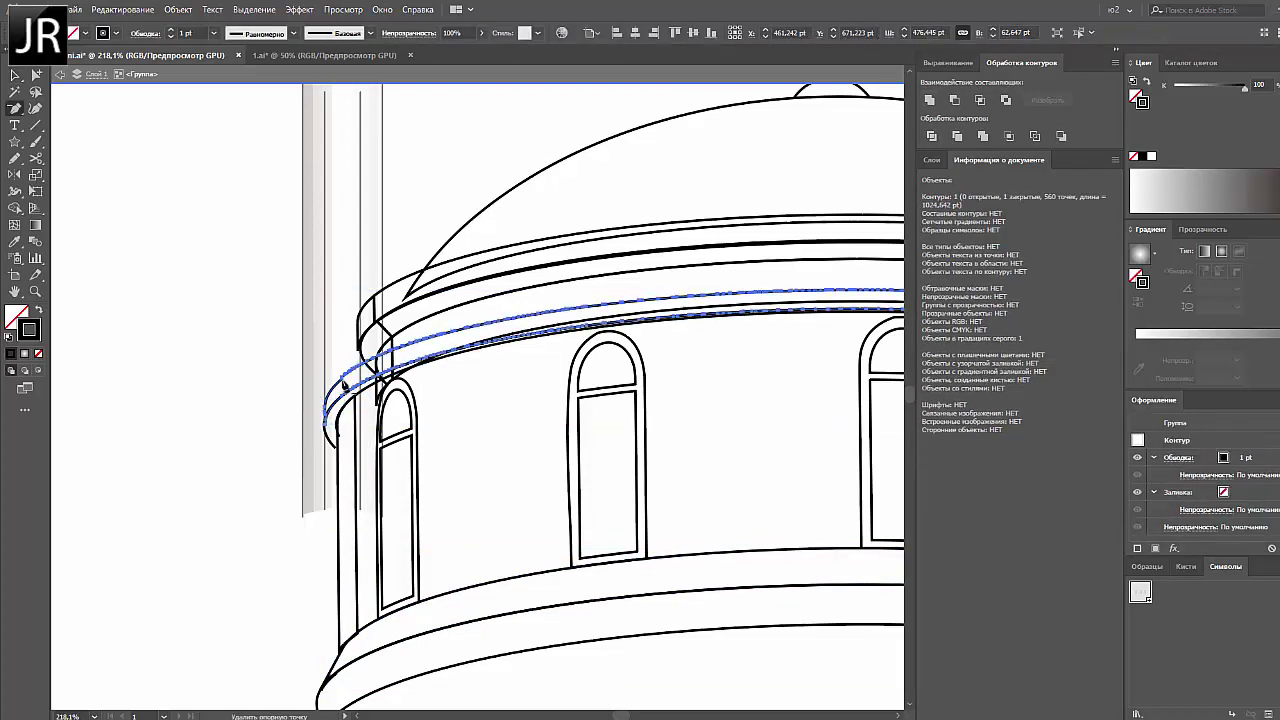
pyautogui.press('v')
pyautogui.click(377, 318)
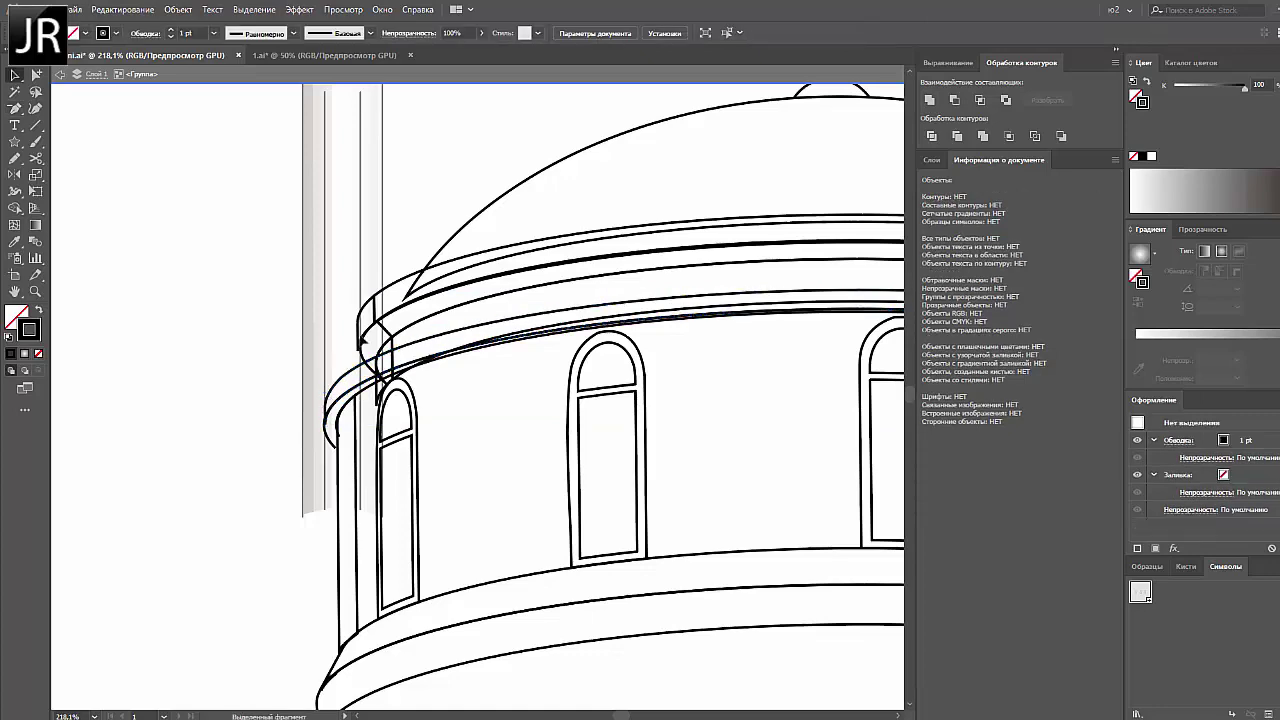
pyautogui.click(380, 262)
pyautogui.scroll(-4, 877, 134)
# Move the right minaret beside the dome and bring the grey reference dome onto the artboard
pyautogui.moveTo(563, 388); pyautogui.dragTo(603, 388)
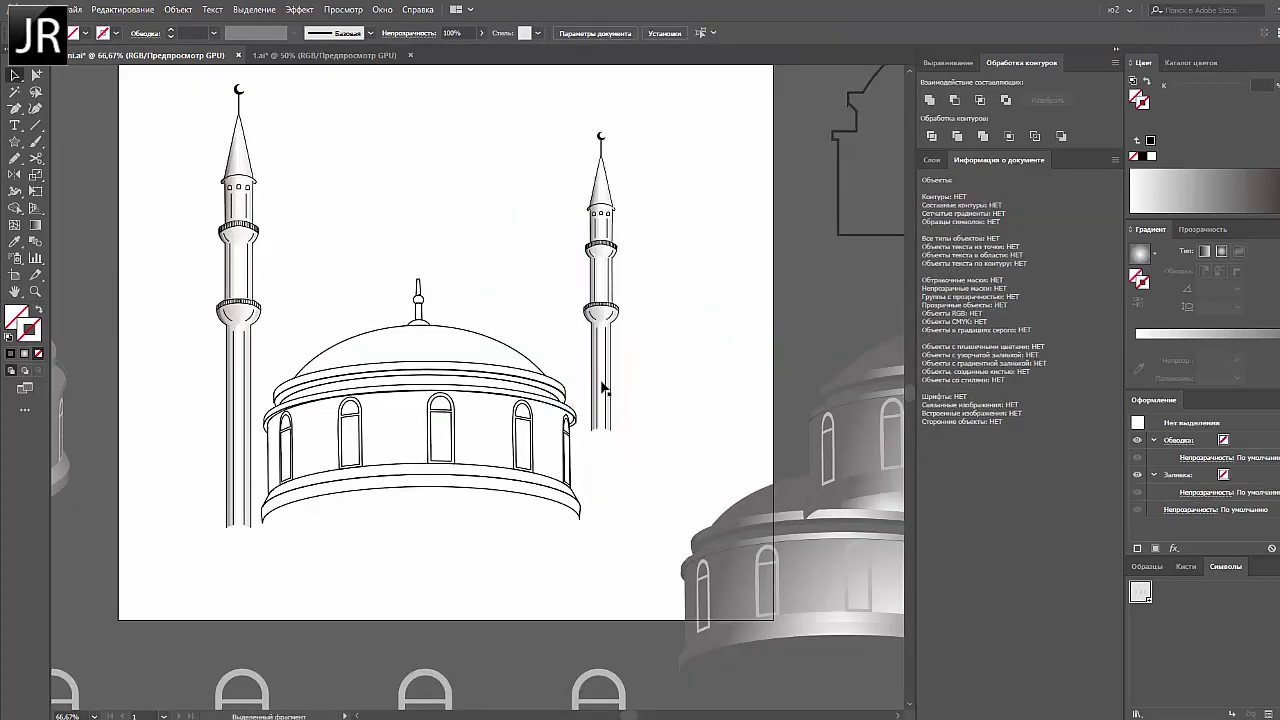
pyautogui.click(240, 350)
pyautogui.click(420, 420)
pyautogui.moveTo(262, 520); pyautogui.dragTo(277, 510)
pyautogui.click(356, 538)
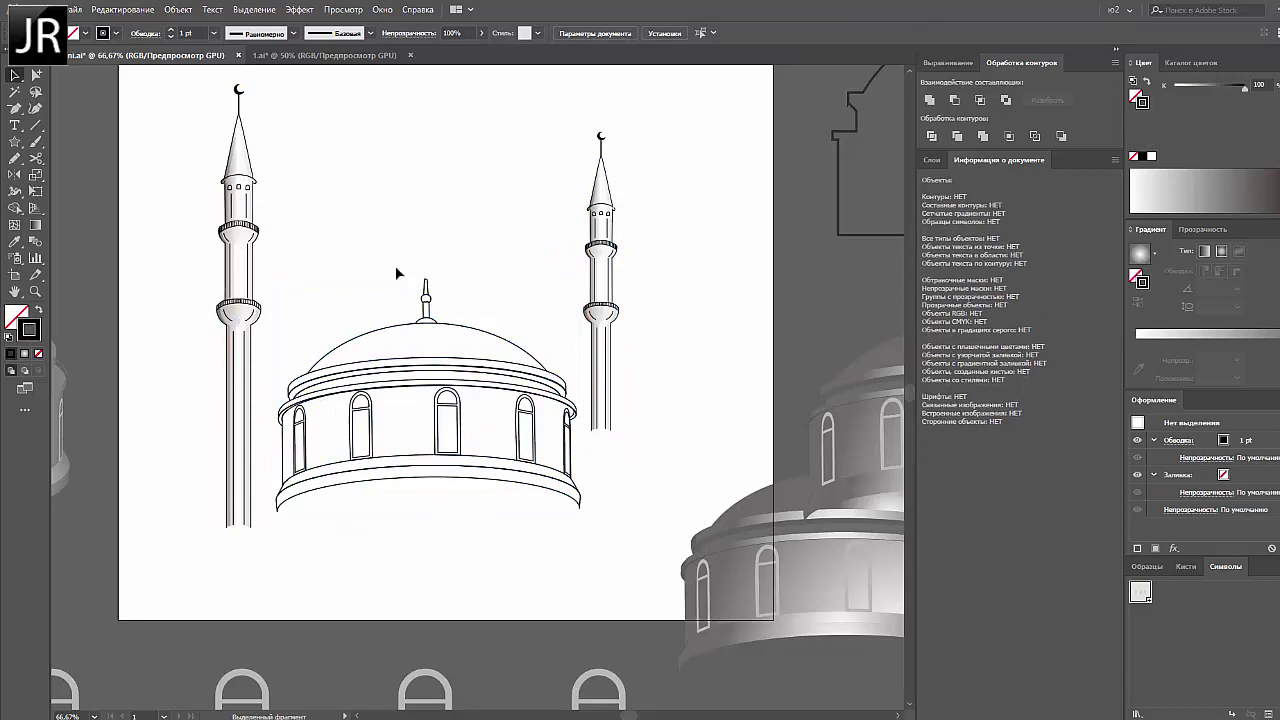
pyautogui.moveTo(800, 520); pyautogui.dragTo(677, 520)
pyautogui.hotkey('ctrl', '-')
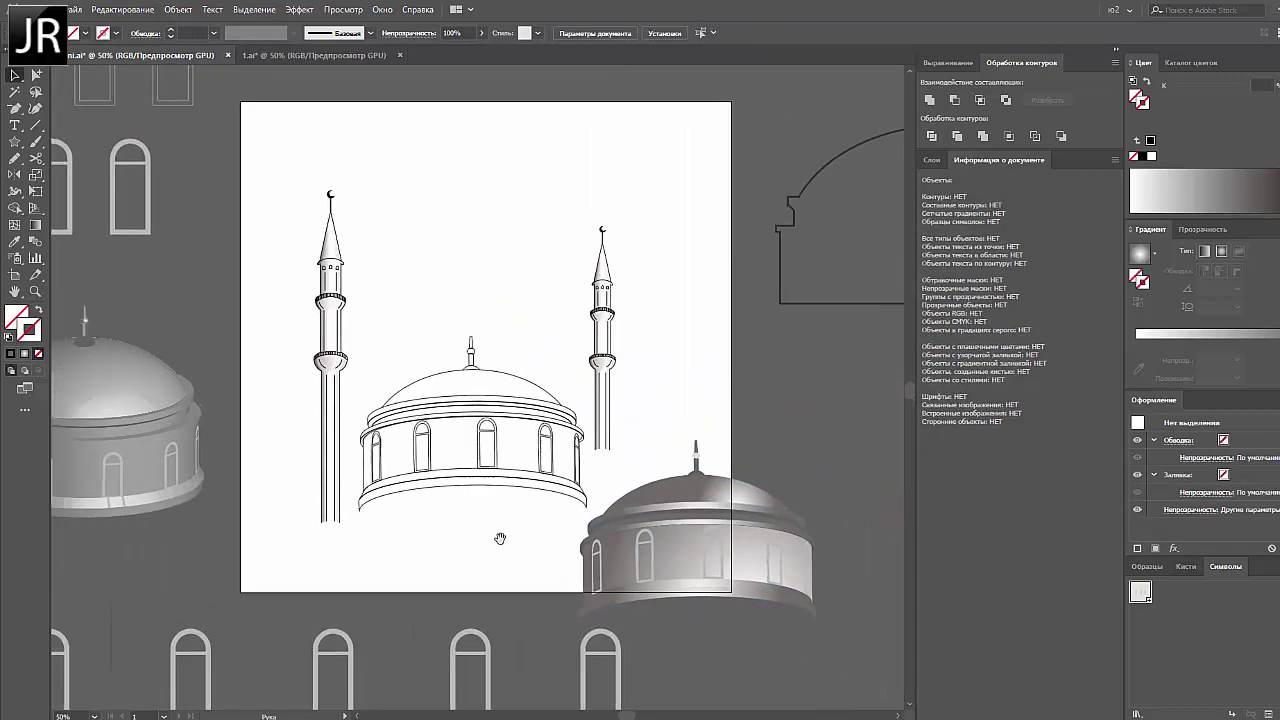
# Move the reference gradient band onto the drum, set to Multiply so windows show through
pyautogui.doubleClick(626, 578)
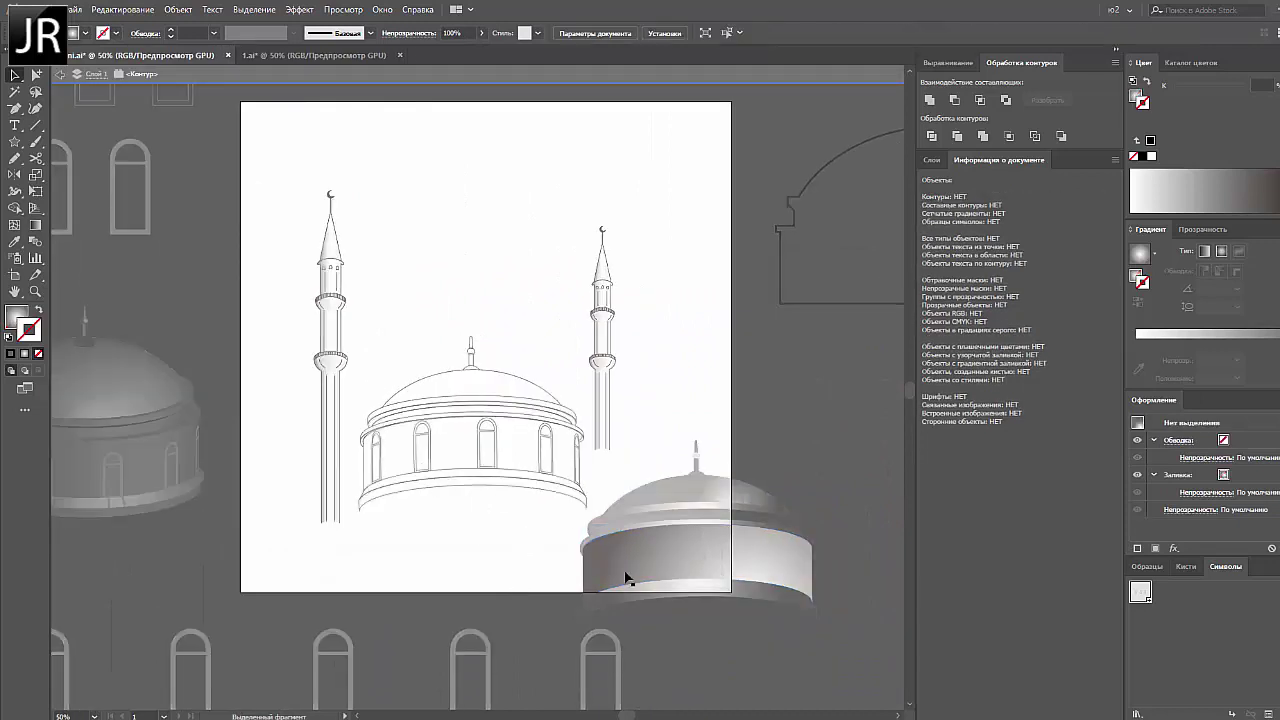
pyautogui.moveTo(626, 578); pyautogui.dragTo(405, 470)
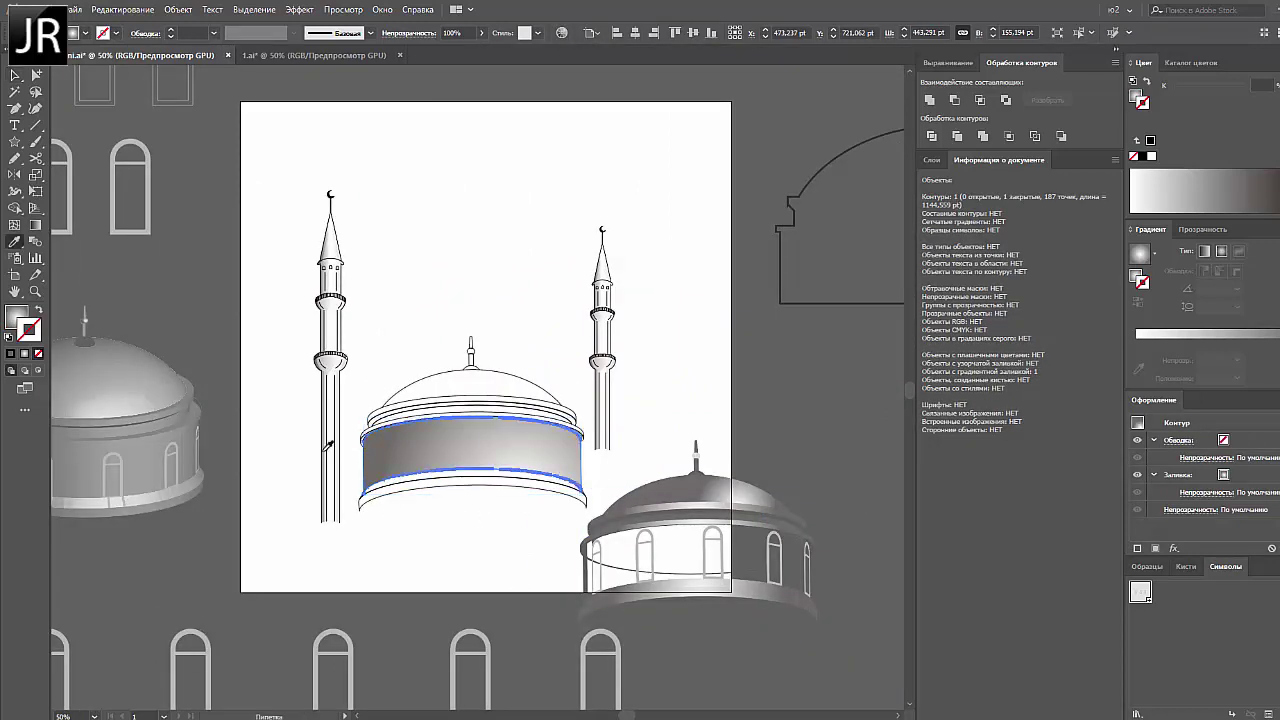
pyautogui.click(380, 517)
pyautogui.press('v')
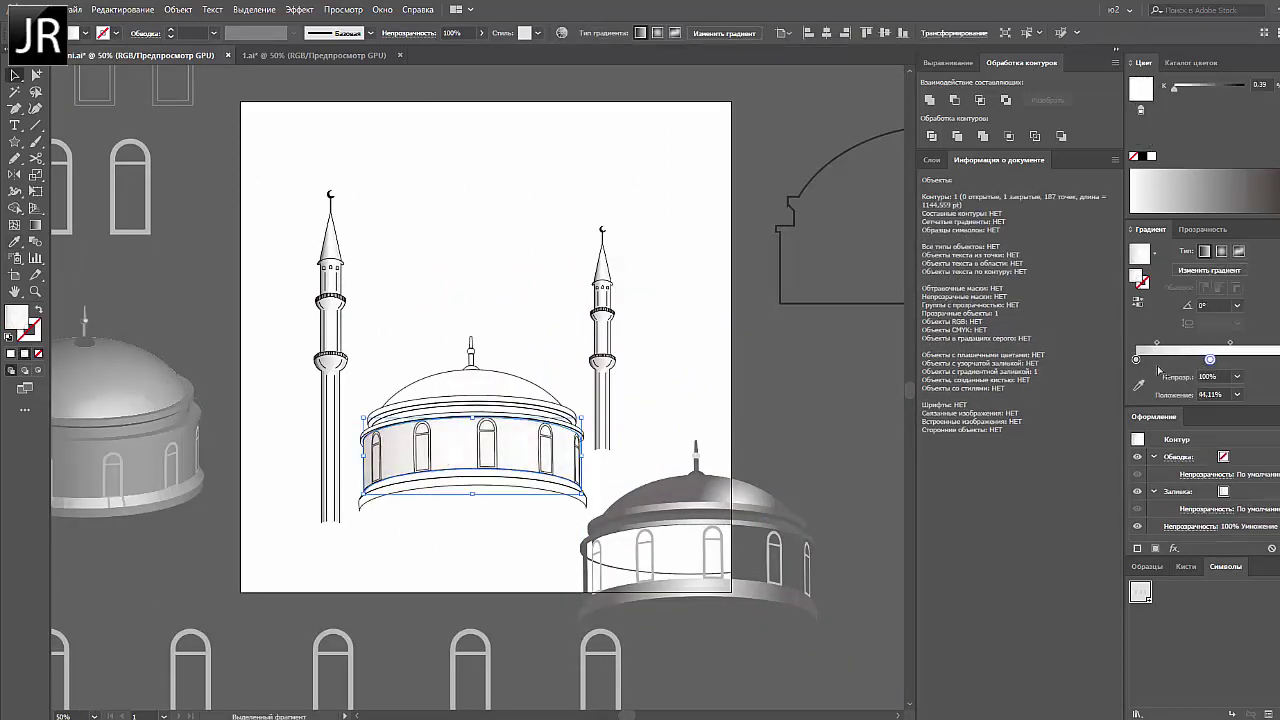
# Adjust the drum gradient's stops and give the dome a gradient fill
pyautogui.click(1163, 358)
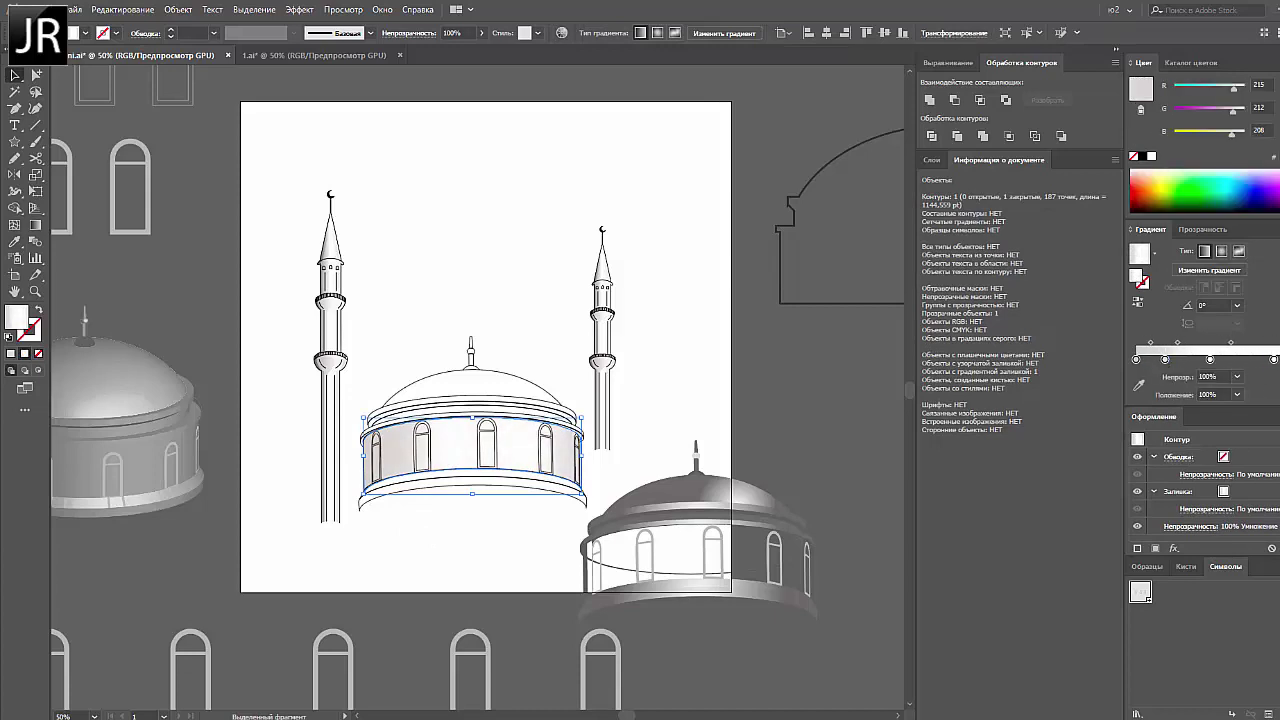
pyautogui.moveTo(1274, 358); pyautogui.dragTo(1150, 358)
pyautogui.click(1136, 358)
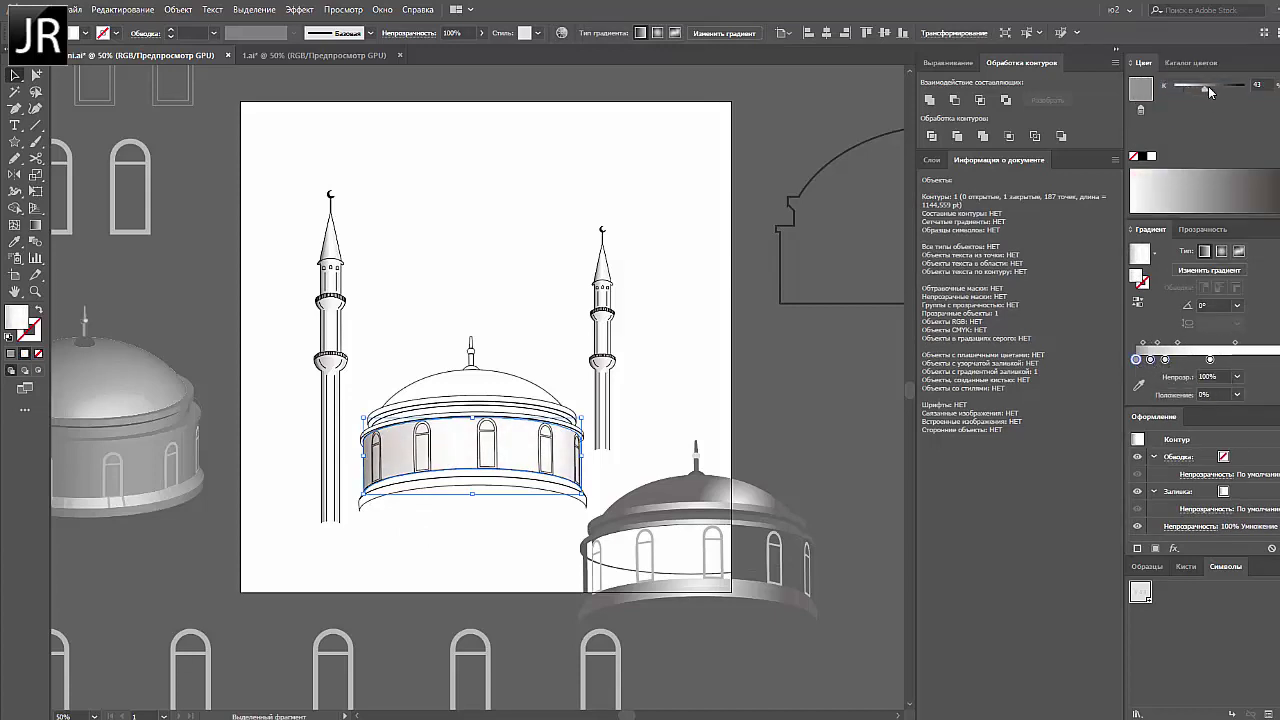
pyautogui.click(1149, 358)
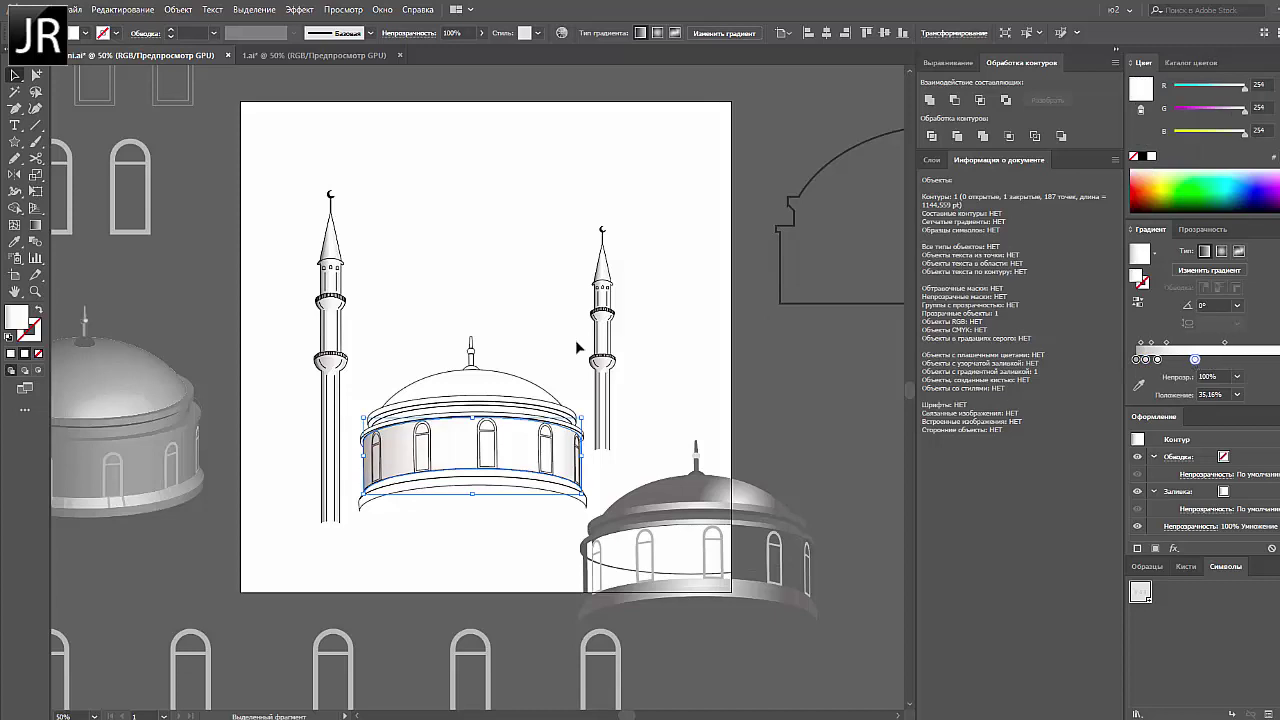
pyautogui.click(577, 346)
pyautogui.click(477, 389)
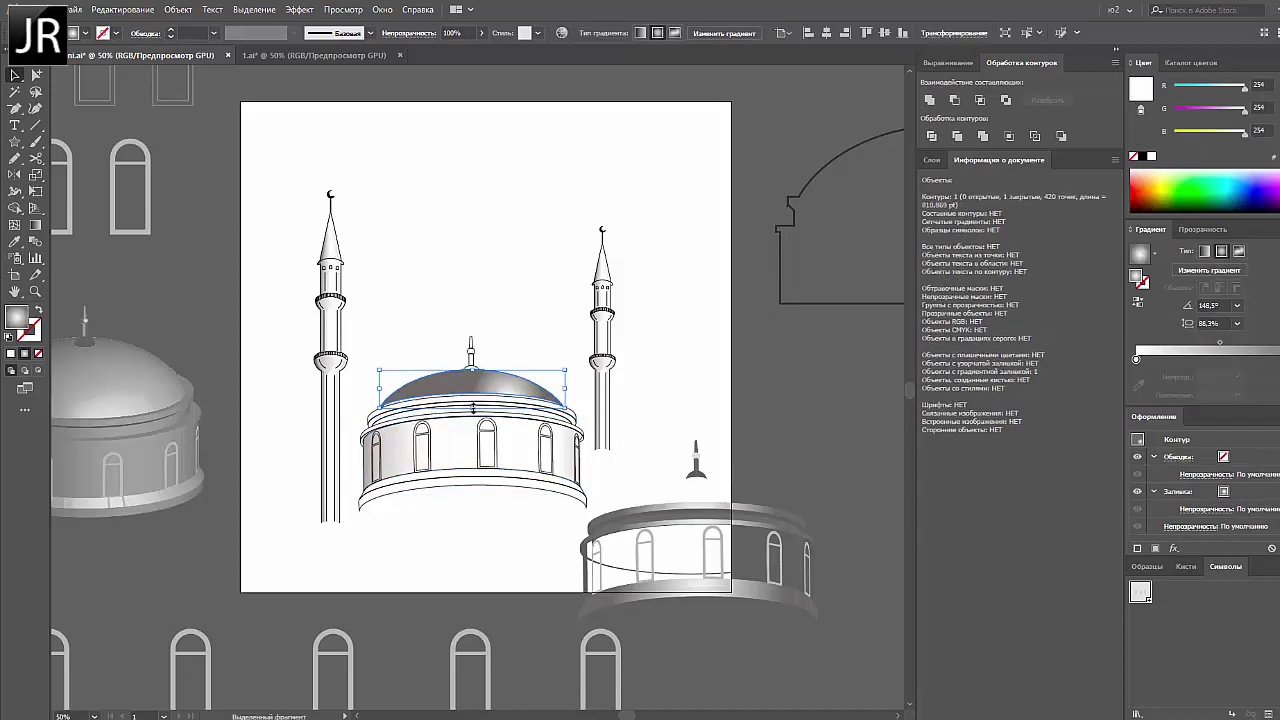
# Select the dome's lower and upper ring bands in turn for gradient shading
pyautogui.click(527, 345)
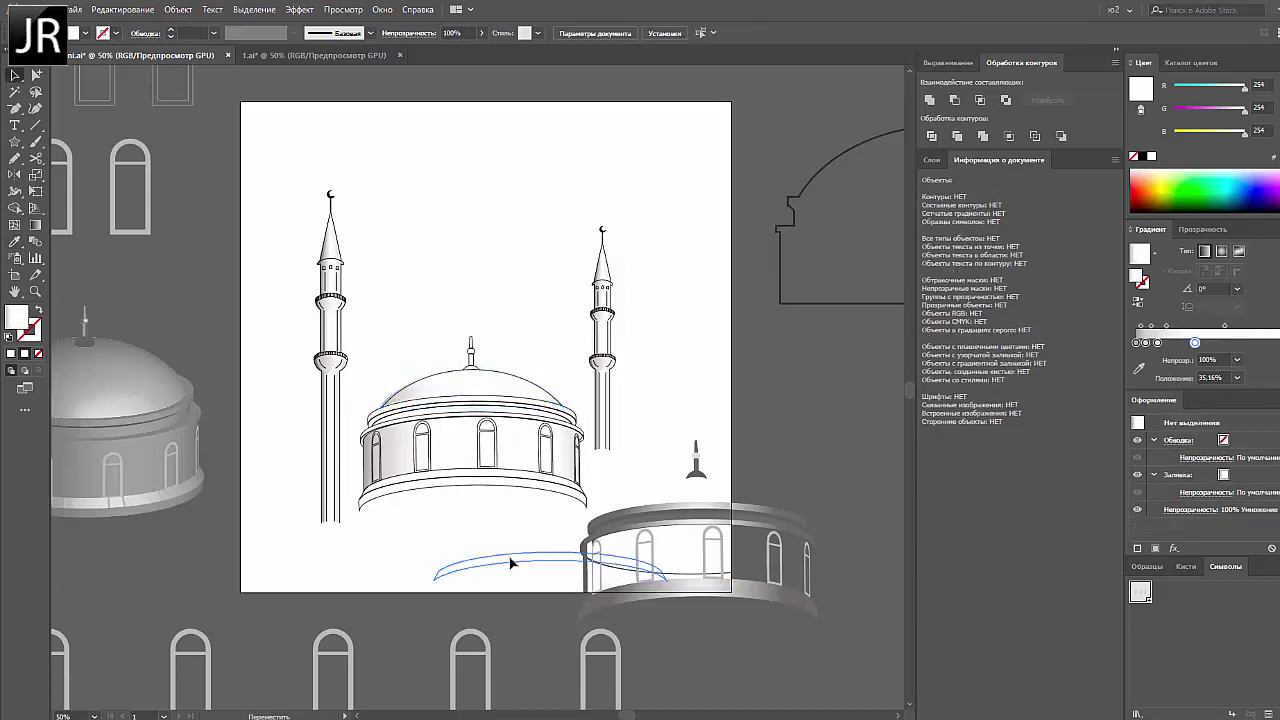
pyautogui.click(437, 481)
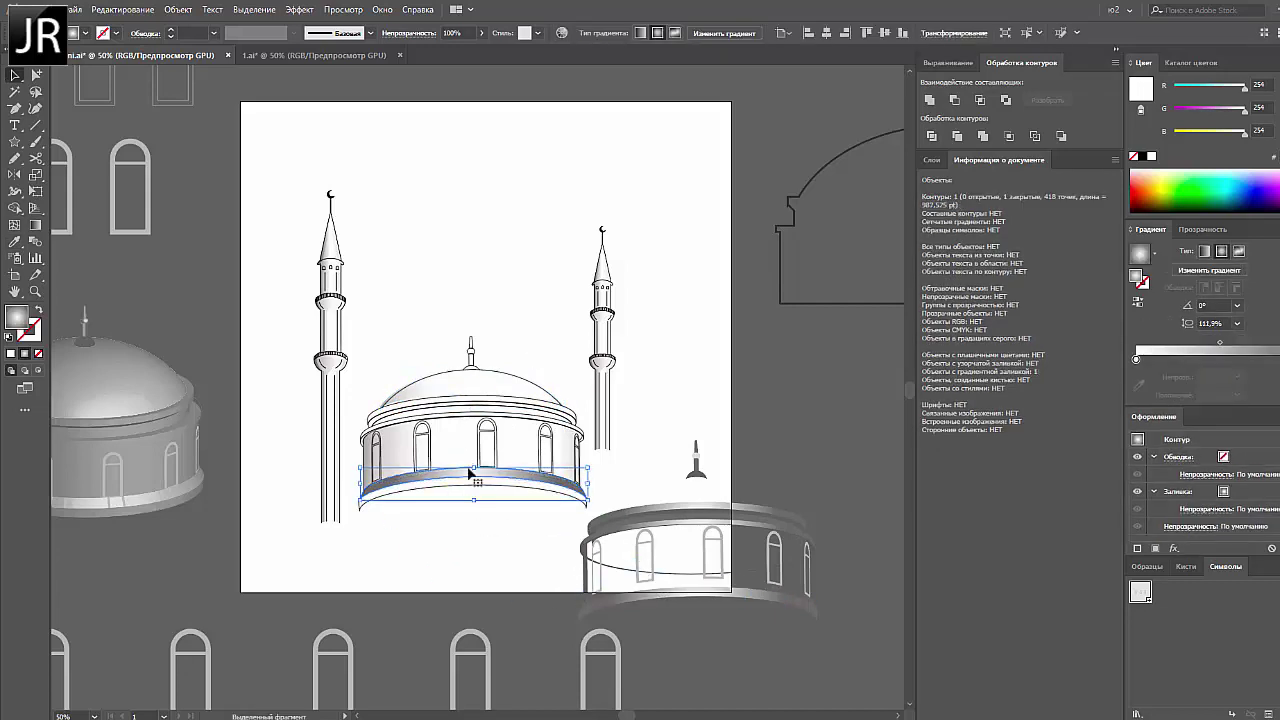
pyautogui.click(466, 506)
pyautogui.click(457, 488)
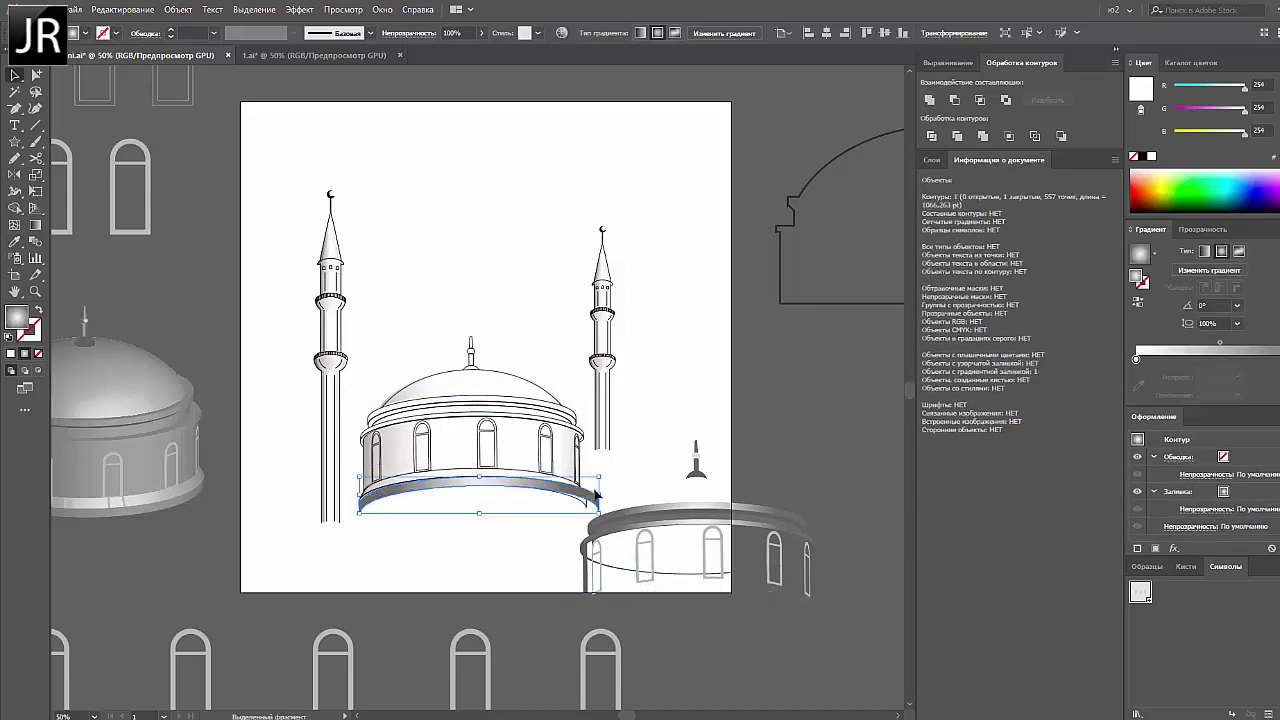
pyautogui.click(476, 516)
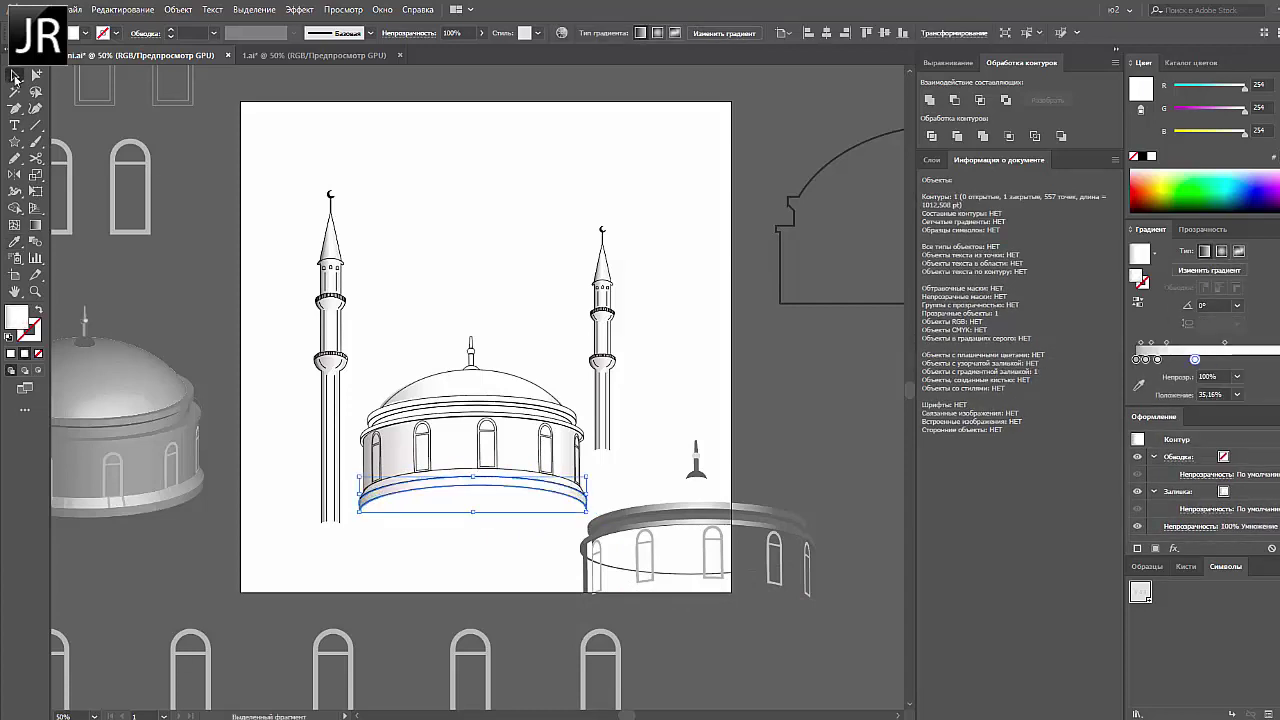
pyautogui.click(440, 407)
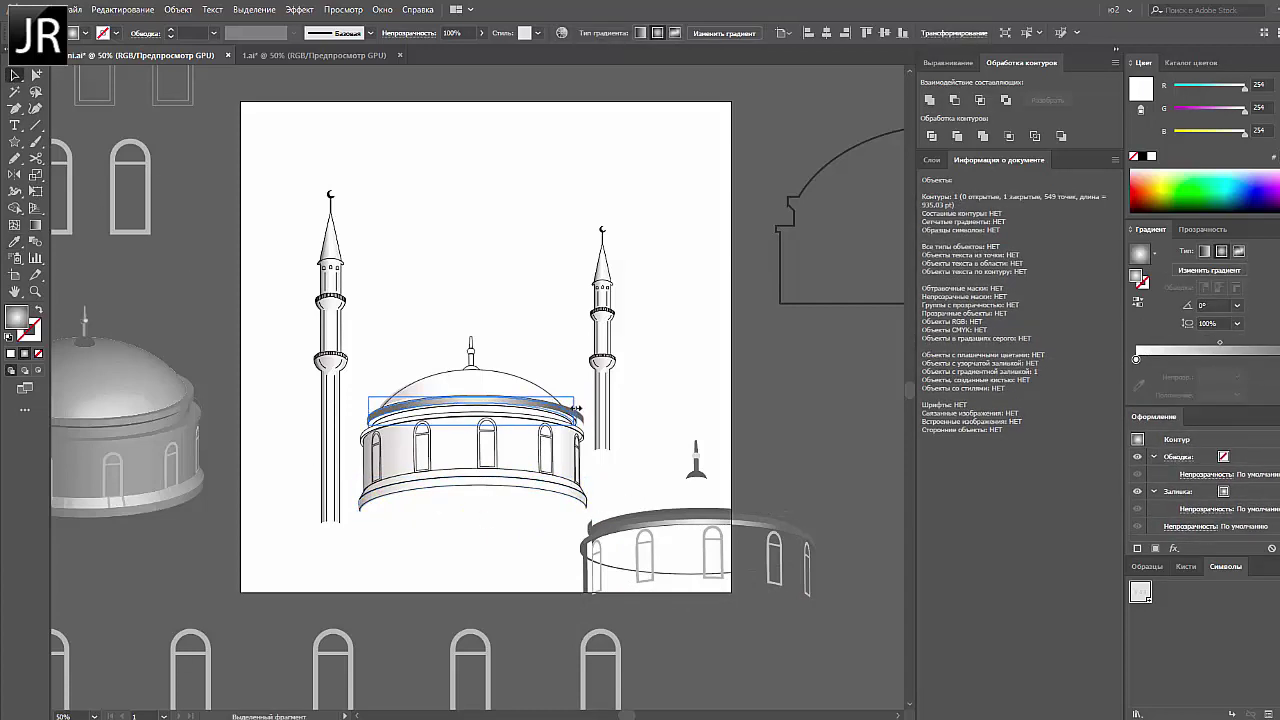
pyautogui.click(213, 324)
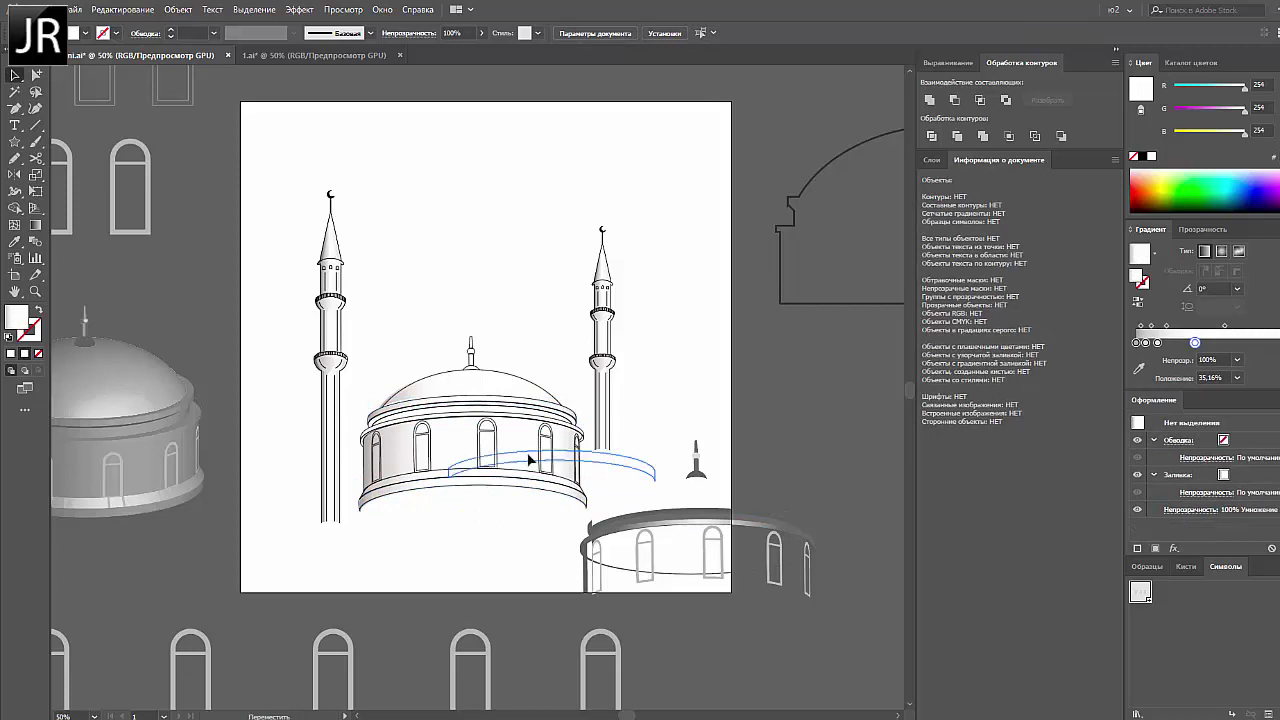
pyautogui.click(452, 416)
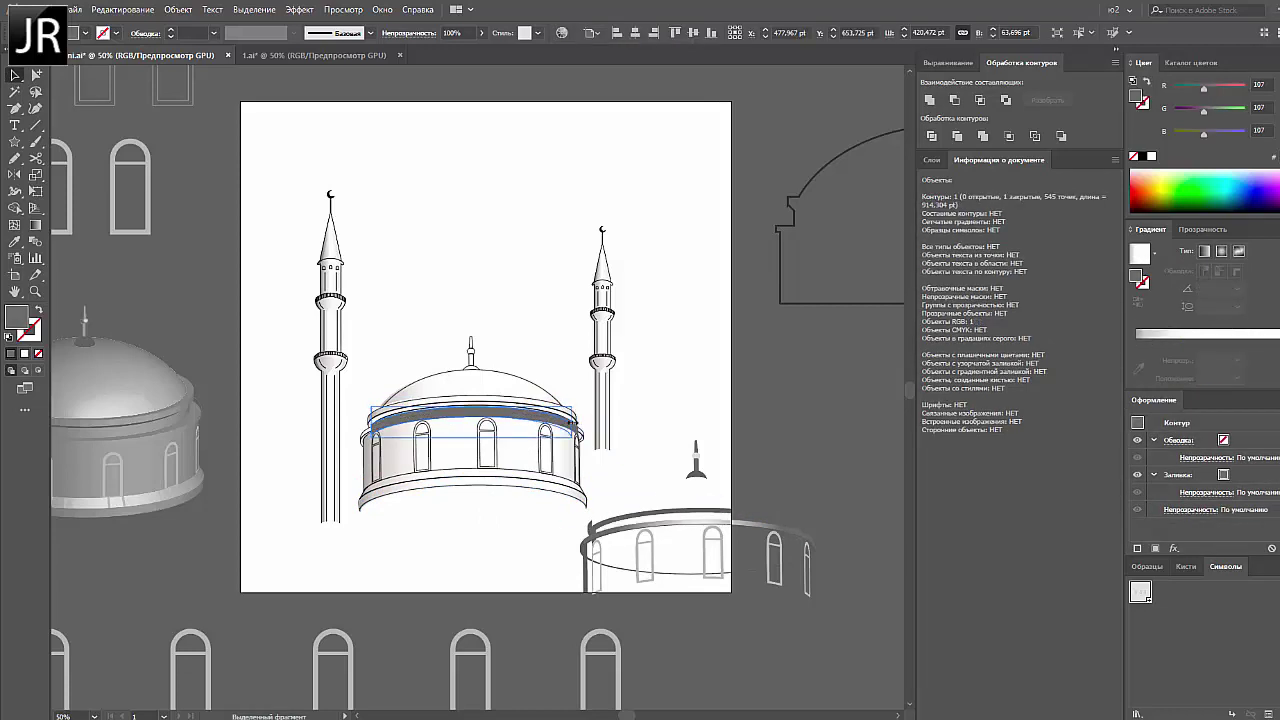
pyautogui.click(638, 545)
pyautogui.click(588, 530)
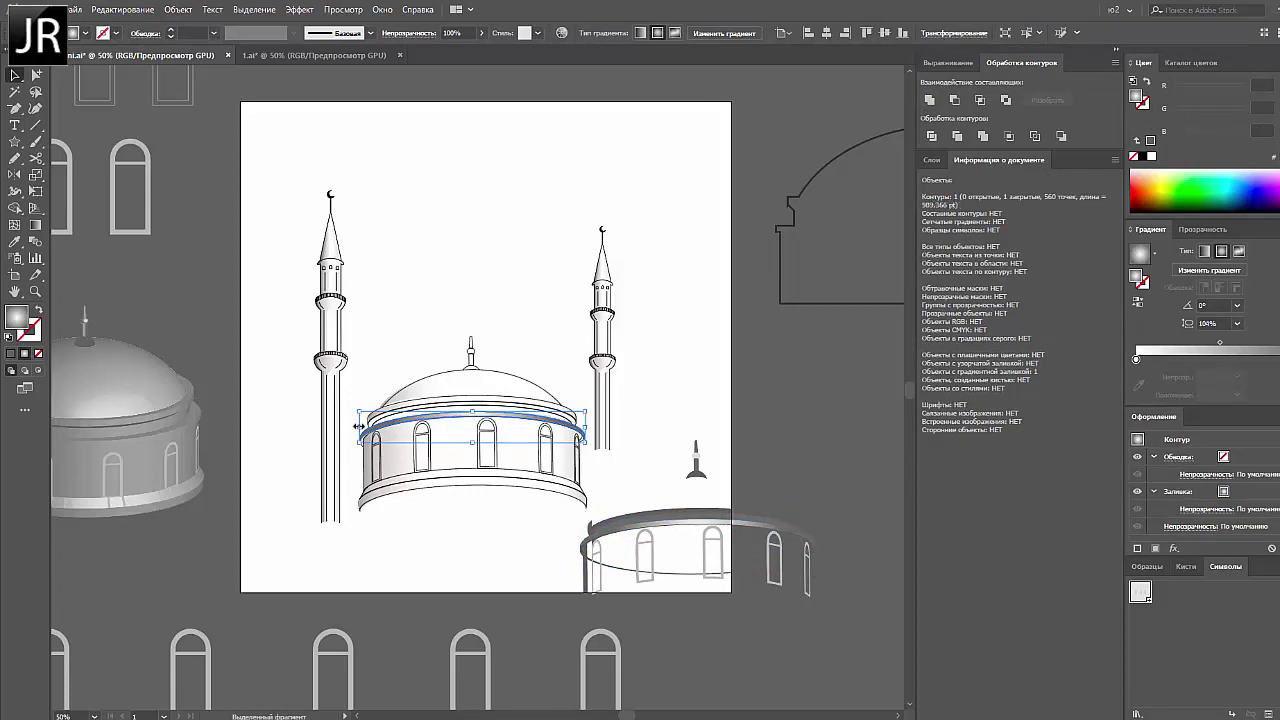
pyautogui.click(266, 203)
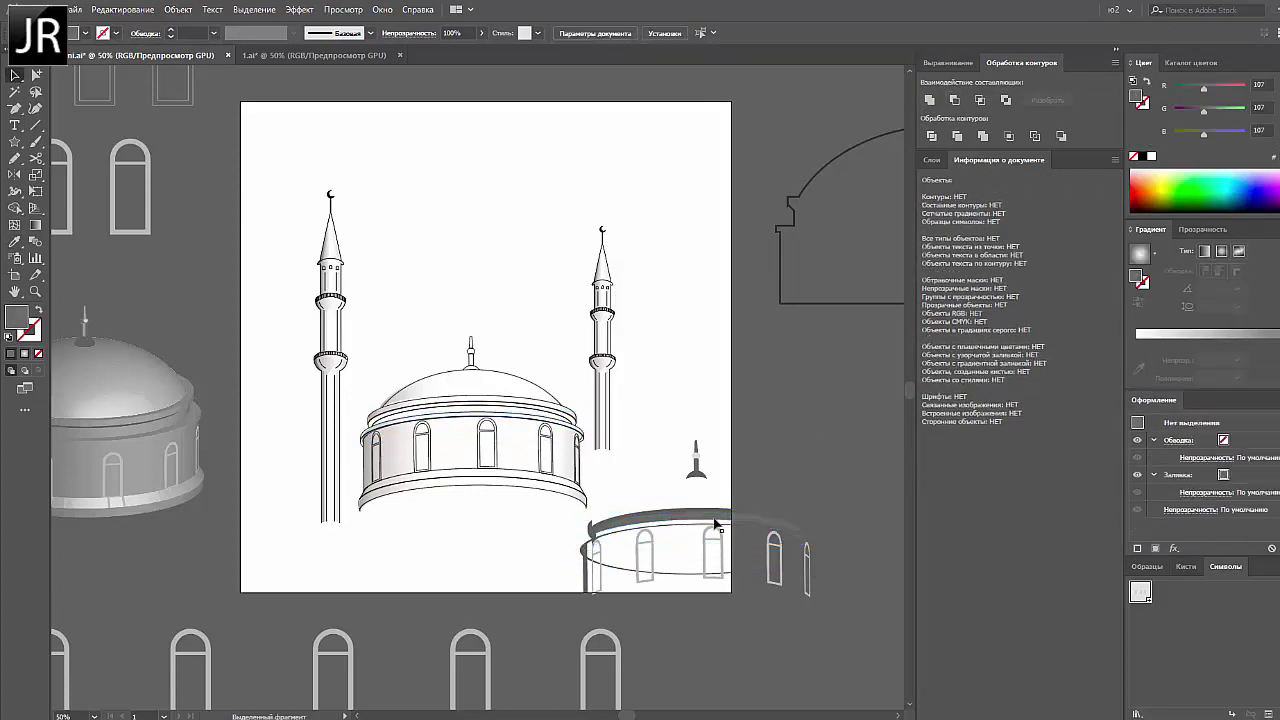
# Copy the dome band's white gradient onto the upper ring with the Eyedropper (I)
pyautogui.click(503, 325)
pyautogui.press('i')
pyautogui.click(503, 412)
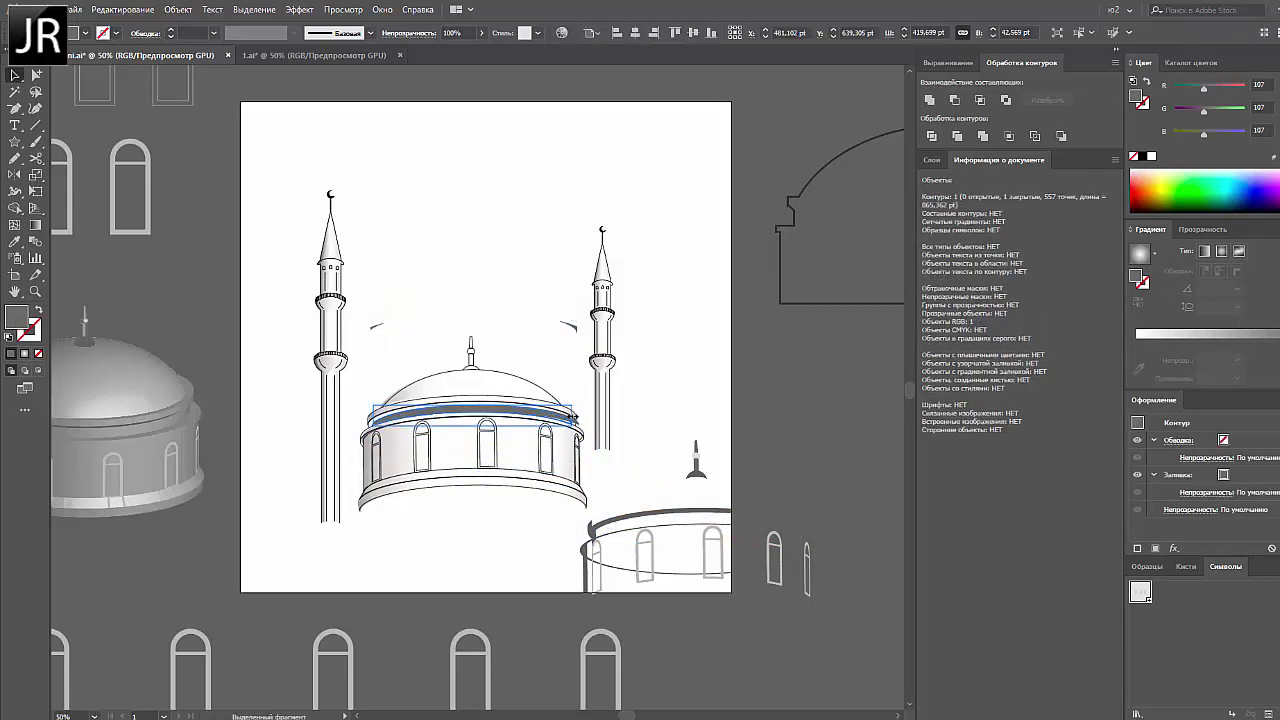
pyautogui.press('v')
pyautogui.click(391, 303)
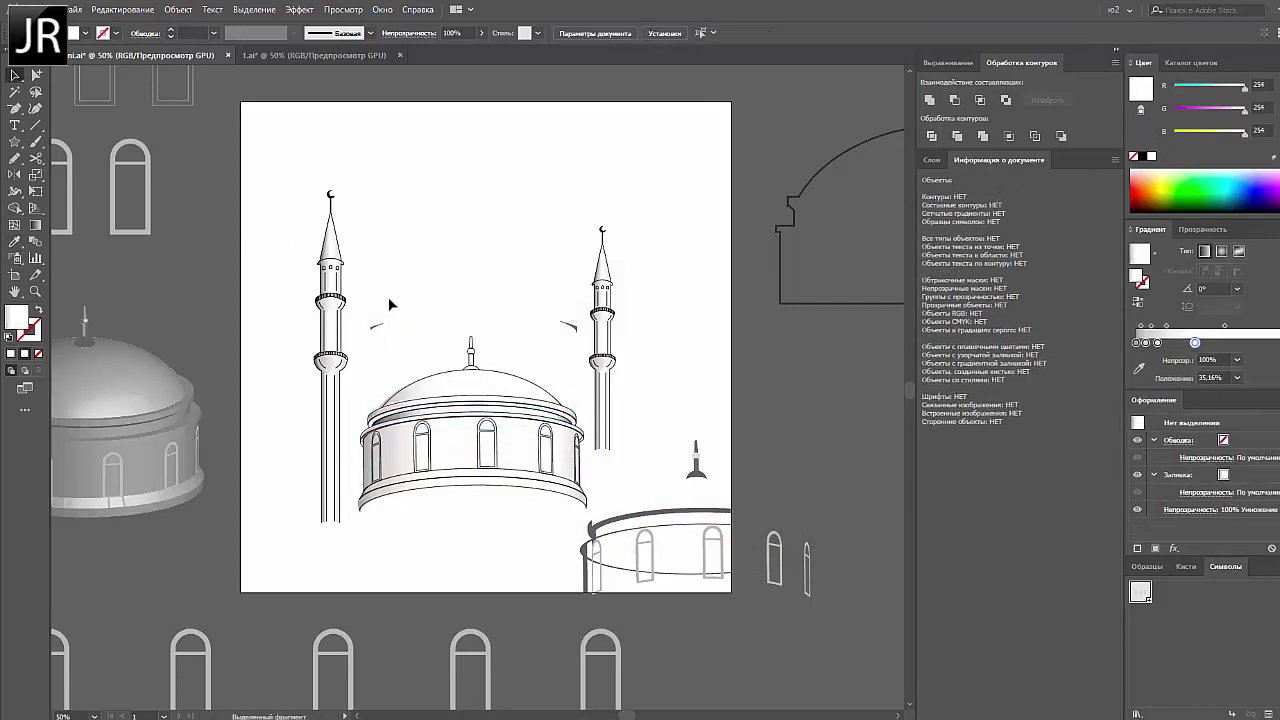
pyautogui.moveTo(555, 310); pyautogui.dragTo(572, 335)
# Review the dome and drum bands, then select only the small spire
pyautogui.click(494, 398)
pyautogui.click(401, 315)
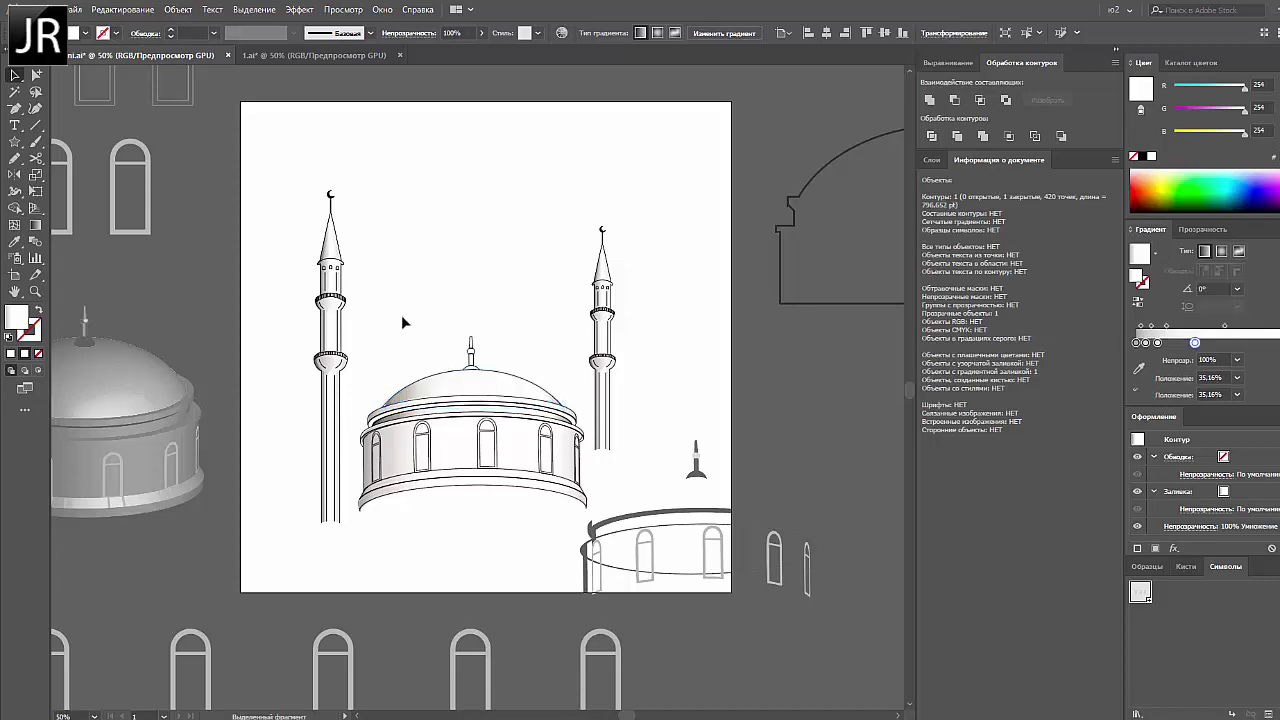
pyautogui.click(399, 485)
pyautogui.click(435, 521)
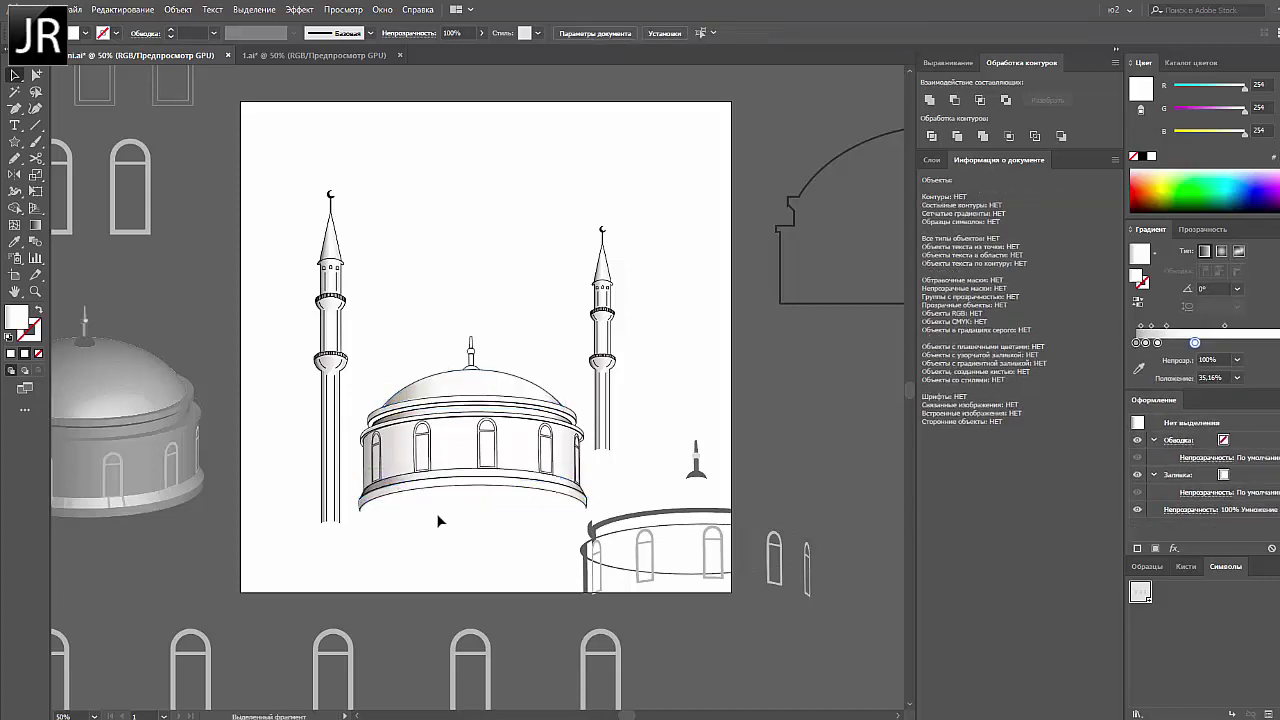
pyautogui.click(393, 475)
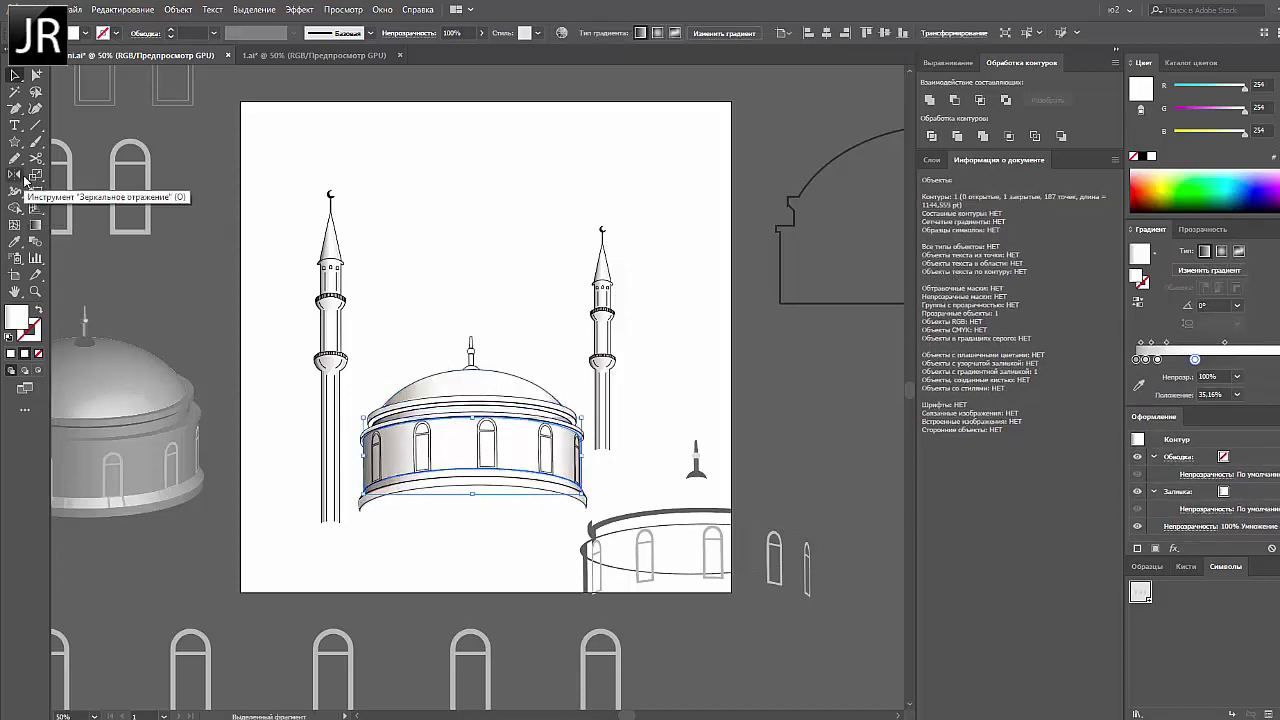
pyautogui.moveTo(36, 158); pyautogui.dragTo(80, 157)
pyautogui.keyDown('ctrl'); pyautogui.click(537, 356); pyautogui.keyUp('ctrl')
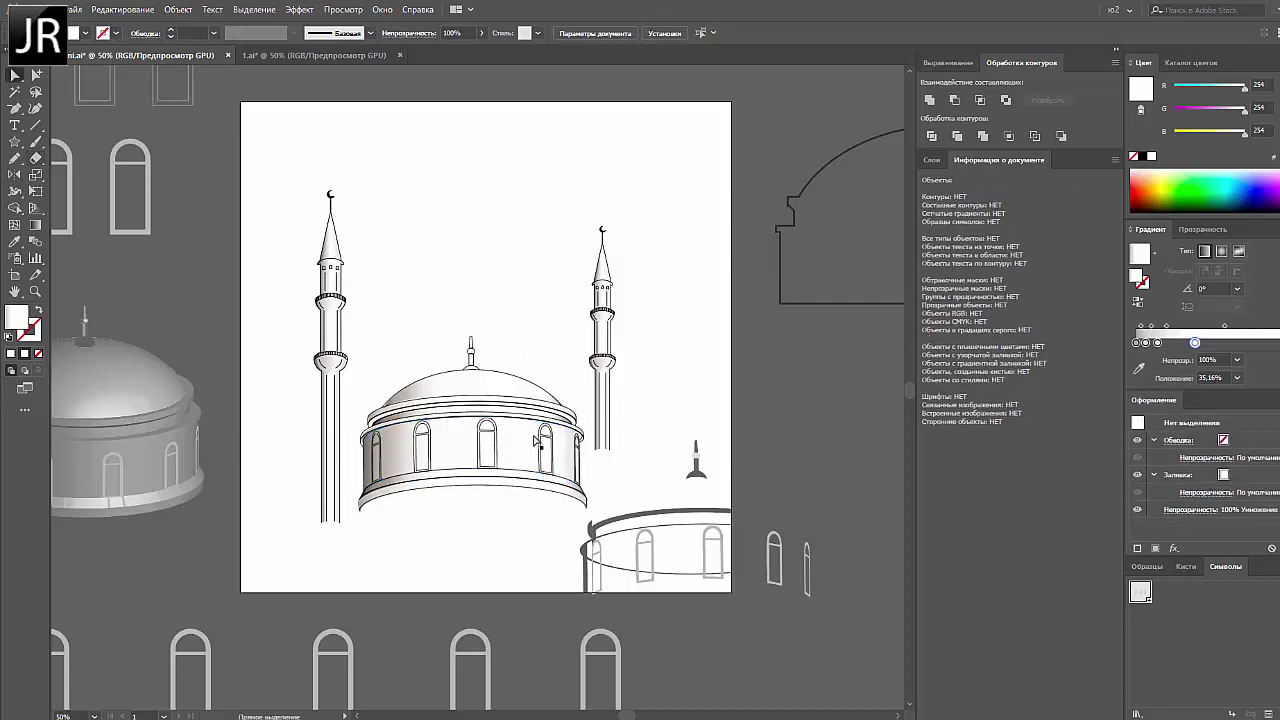
pyautogui.click(502, 460)
pyautogui.moveTo(672, 432); pyautogui.dragTo(735, 478)
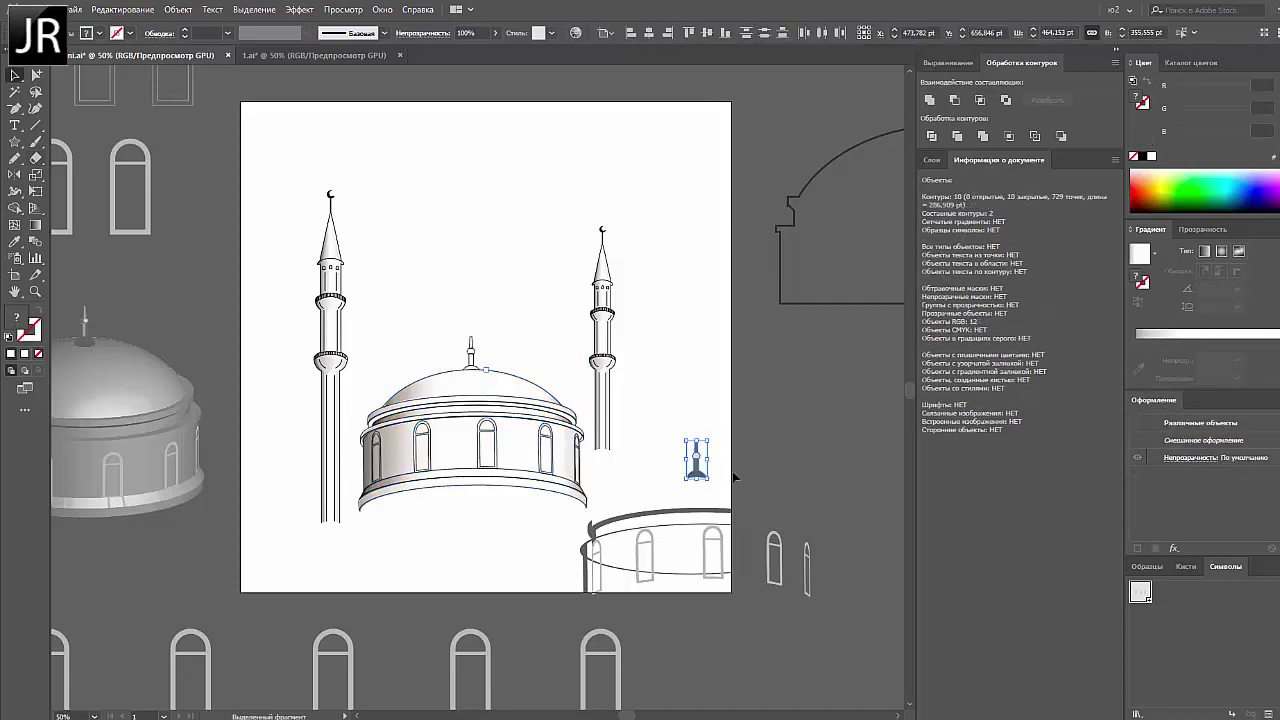
pyautogui.moveTo(492, 364); pyautogui.dragTo(490, 362)
pyautogui.scroll(5, 490, 362)
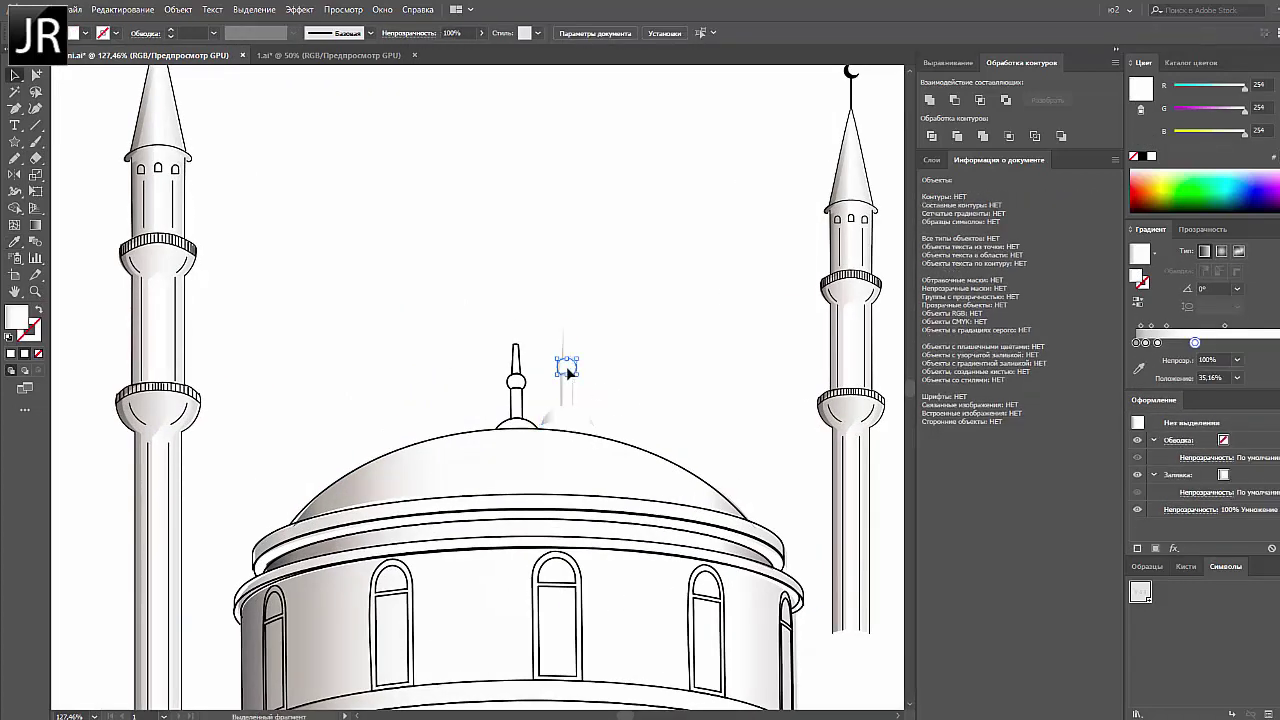
pyautogui.click(1190, 362)
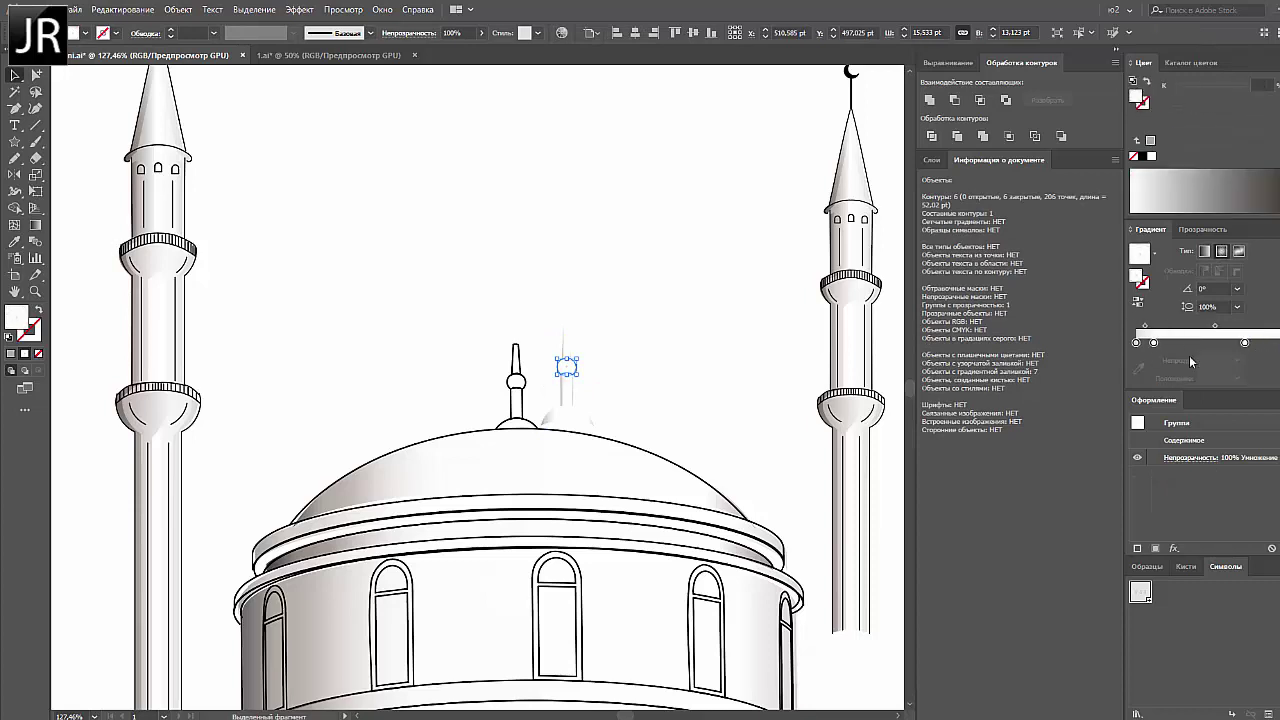
pyautogui.click(1172, 342)
pyautogui.click(569, 391)
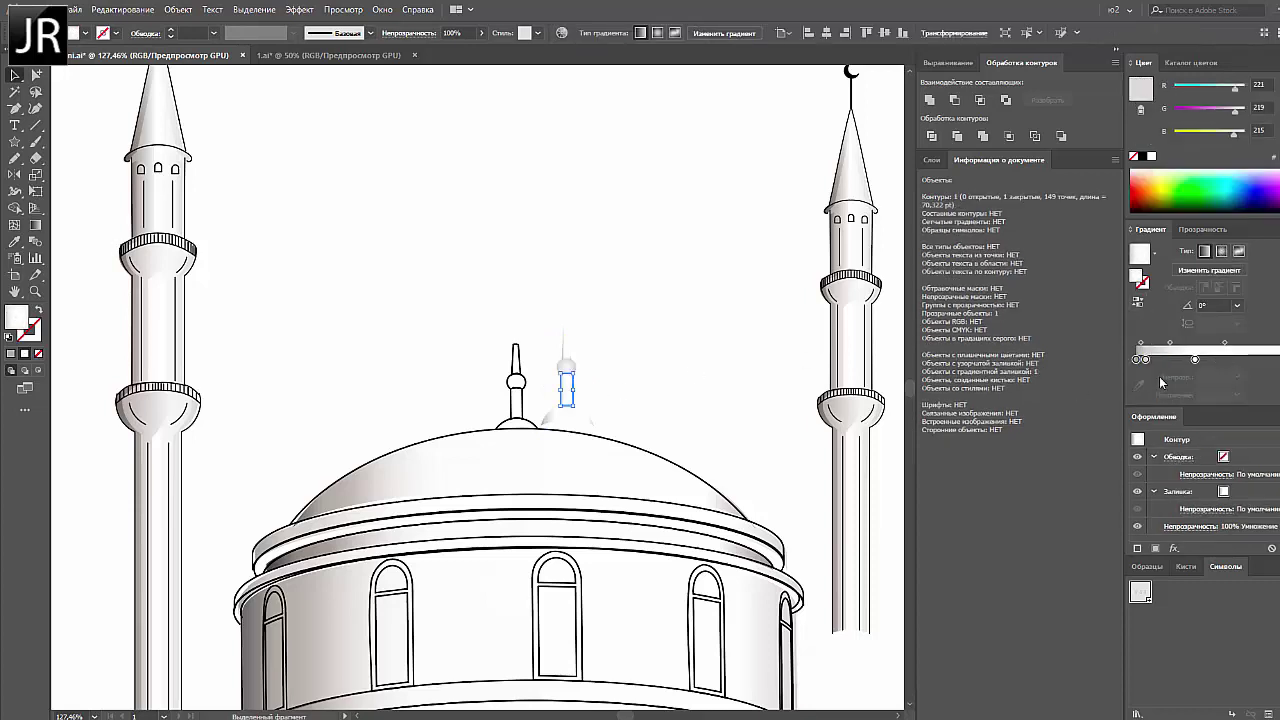
pyautogui.click(614, 383)
pyautogui.moveTo(565, 412); pyautogui.dragTo(516, 433)
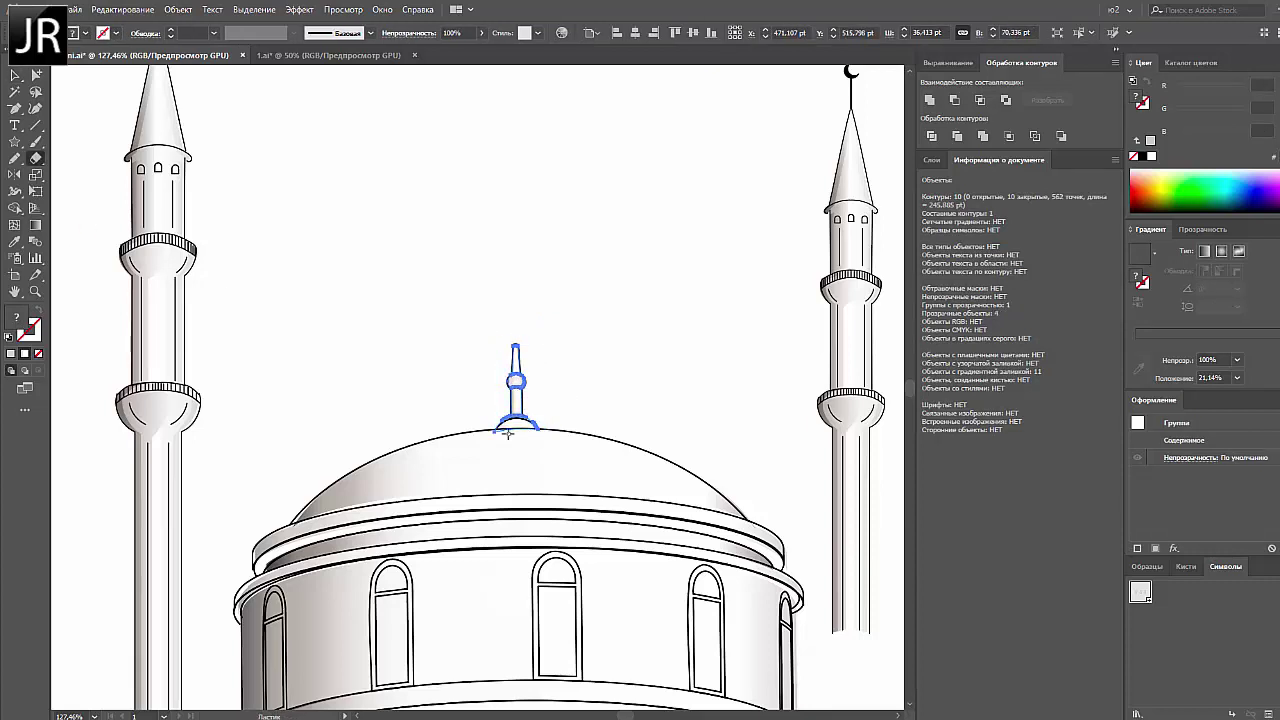
pyautogui.press('v')
pyautogui.click(386, 229)
pyautogui.hotkey('ctrl', '0')
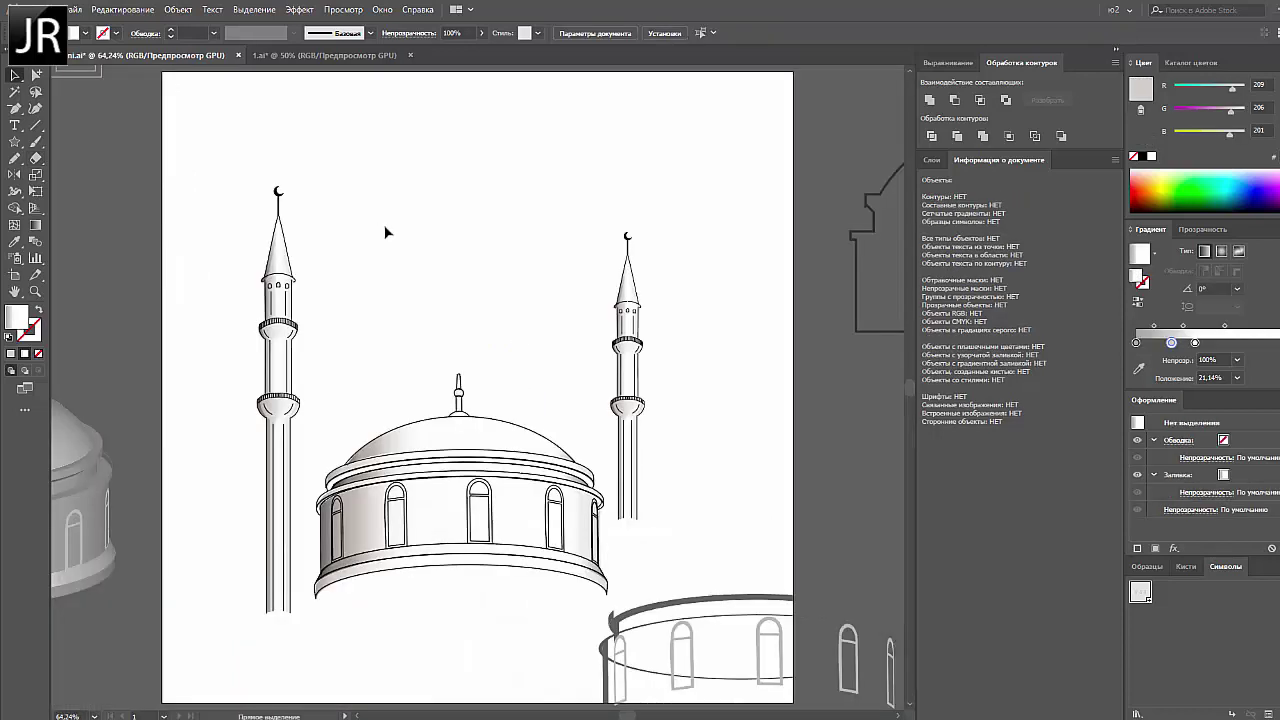
pyautogui.scroll(-1, 400, 288)
pyautogui.hotkey('ctrl', '-')
pyautogui.hotkey('ctrl', '-')
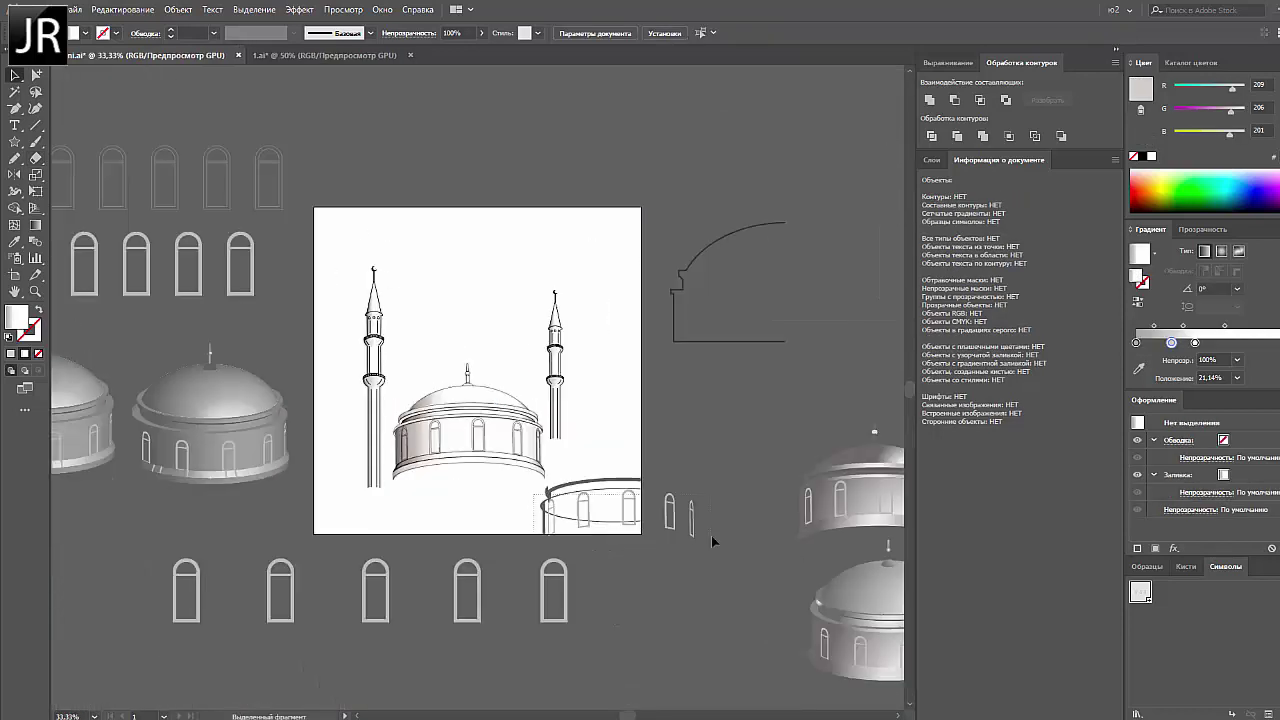
pyautogui.hotkey('ctrl', '+')
pyautogui.hotkey('ctrl', '+')
pyautogui.hotkey('ctrl', '+')
# Paste a copy of the drum below the building and fill it solid black
pyautogui.hotkey('ctrl', '-')
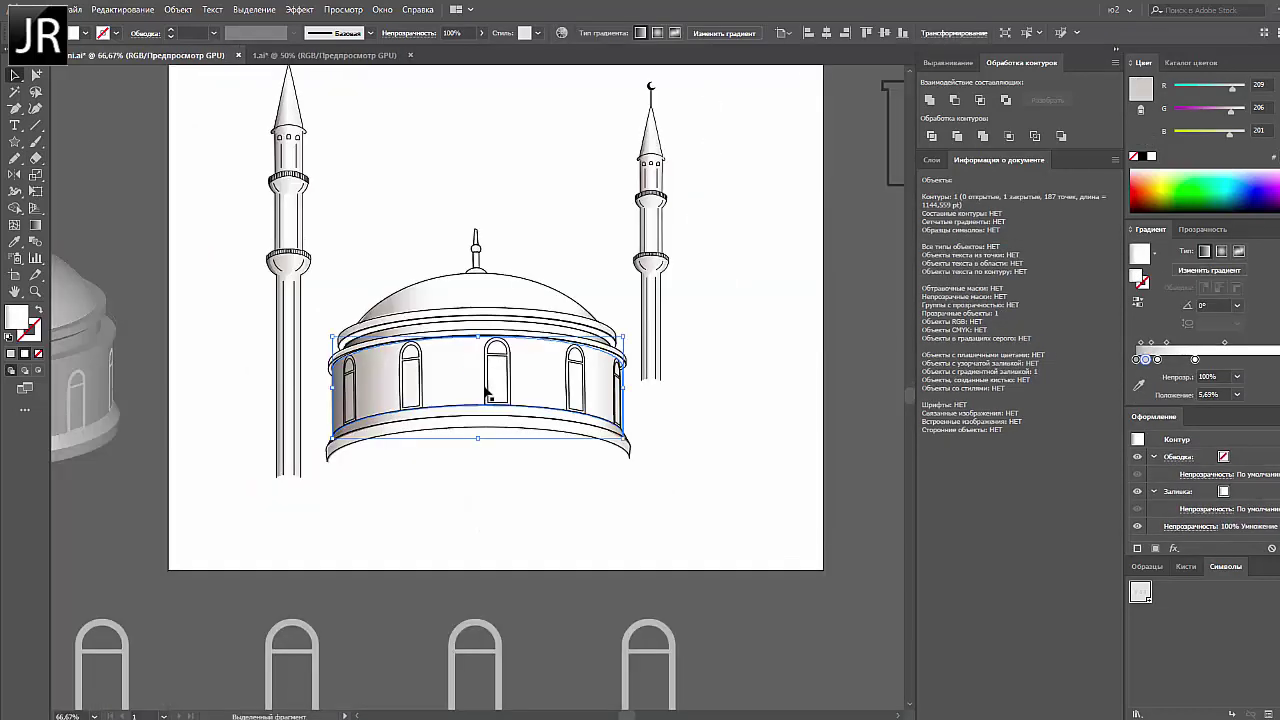
pyautogui.click(505, 358)
pyautogui.hotkey('ctrl', 'v')
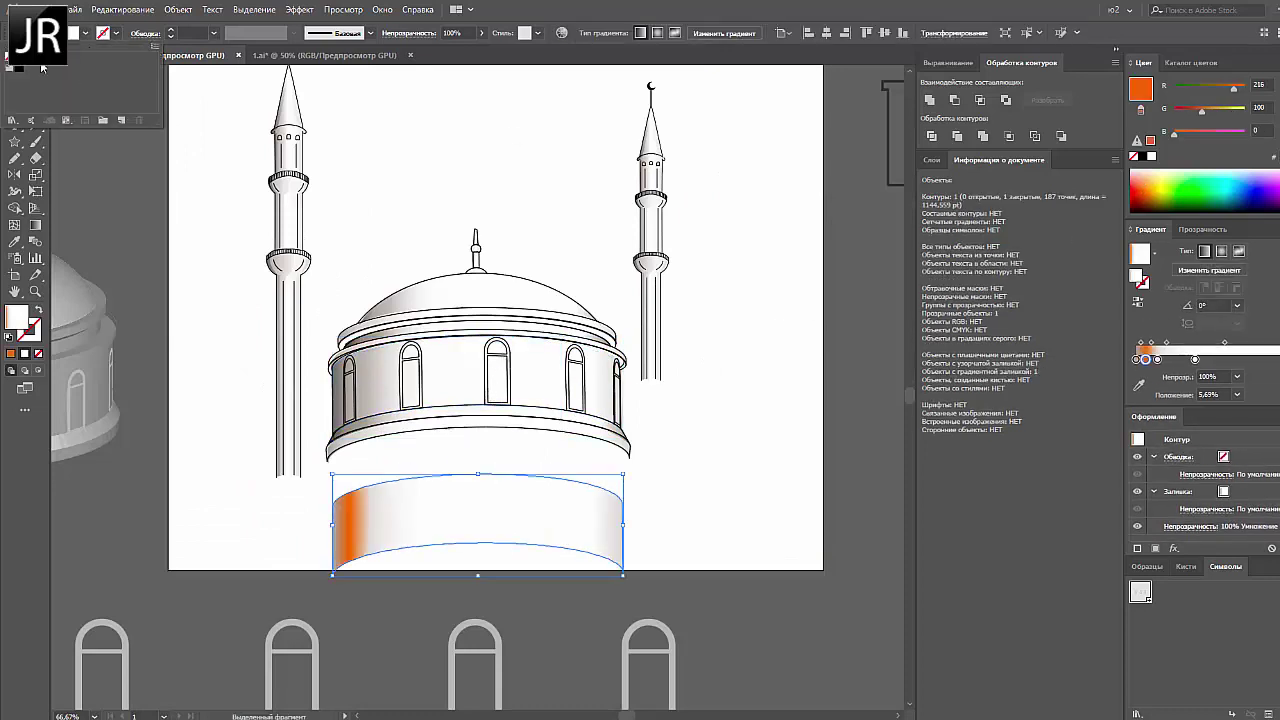
pyautogui.click(413, 385)
# Copy the drum's arched window shapes from inside the isolated dome group
pyautogui.click(417, 368)
pyautogui.rightClick(416, 395)
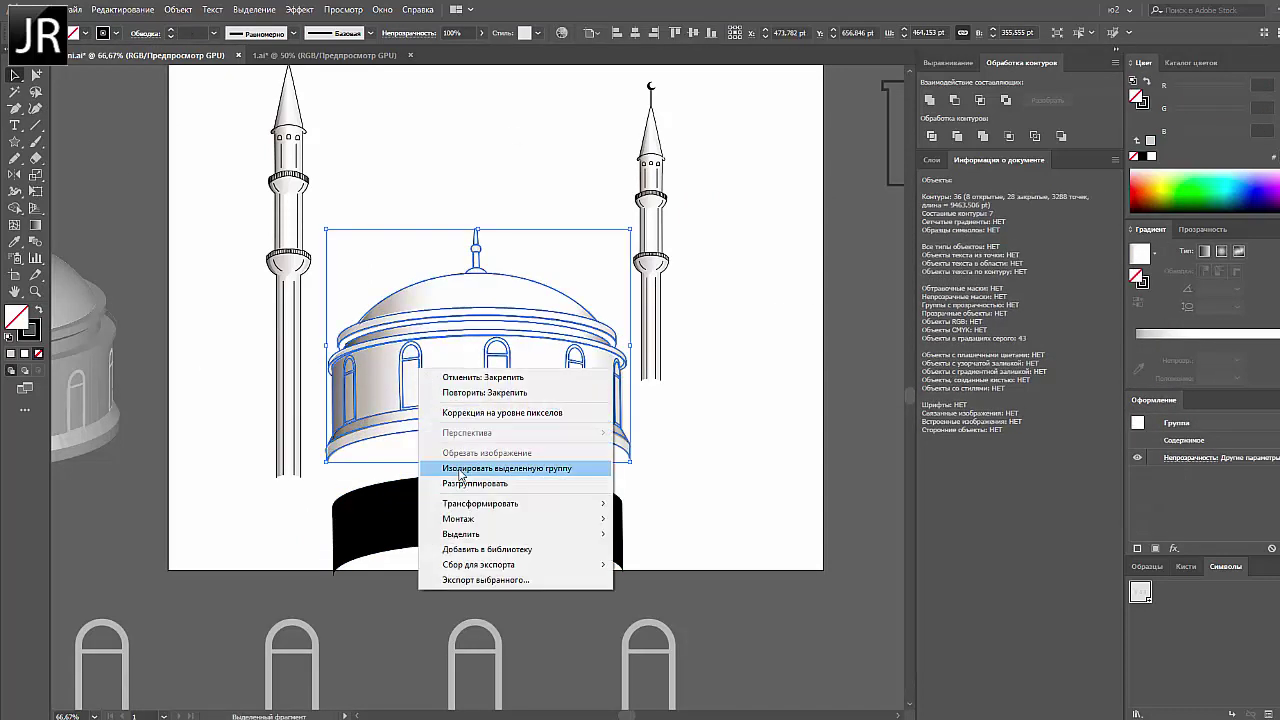
pyautogui.click(500, 460)
pyautogui.click(420, 375)
pyautogui.keyDown('shift'); pyautogui.click(507, 378); pyautogui.keyUp('shift')
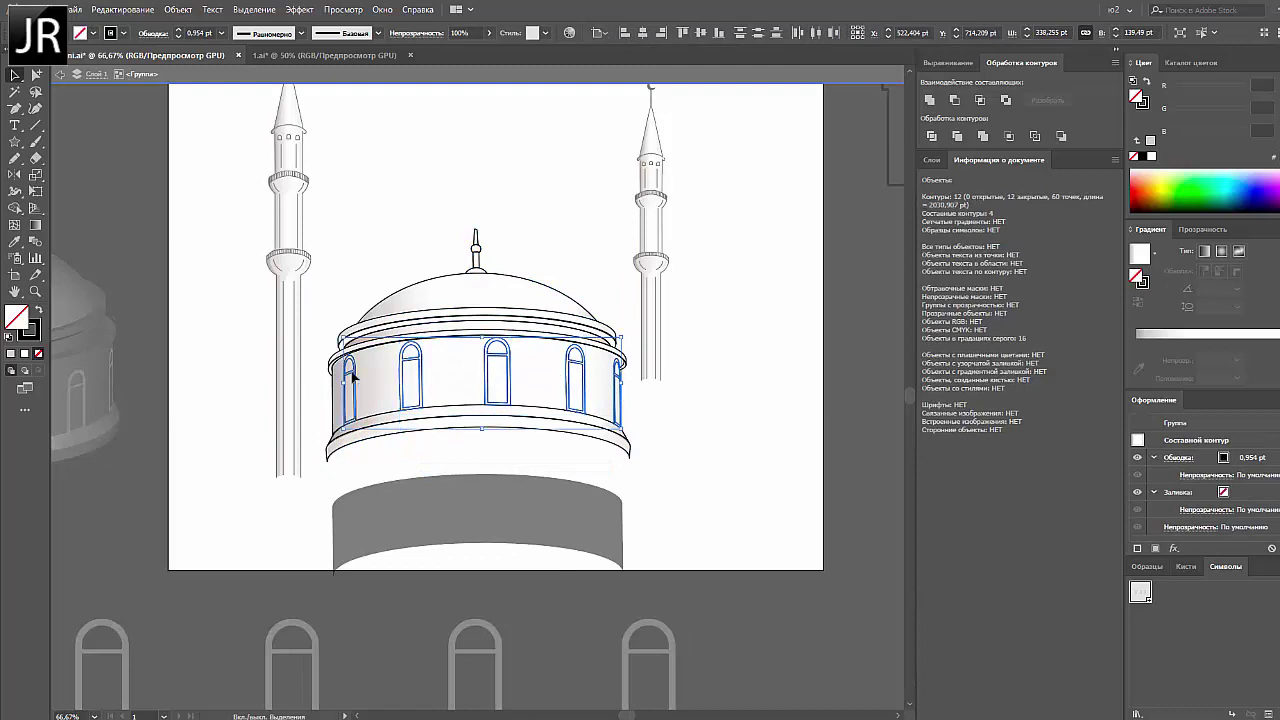
pyautogui.hotkey('ctrl', 'c')
# Paste the windows onto the black drum, Pathfinder Divide, and delete the band
pyautogui.doubleClick(607, 471)
pyautogui.hotkey('ctrl', 'v')
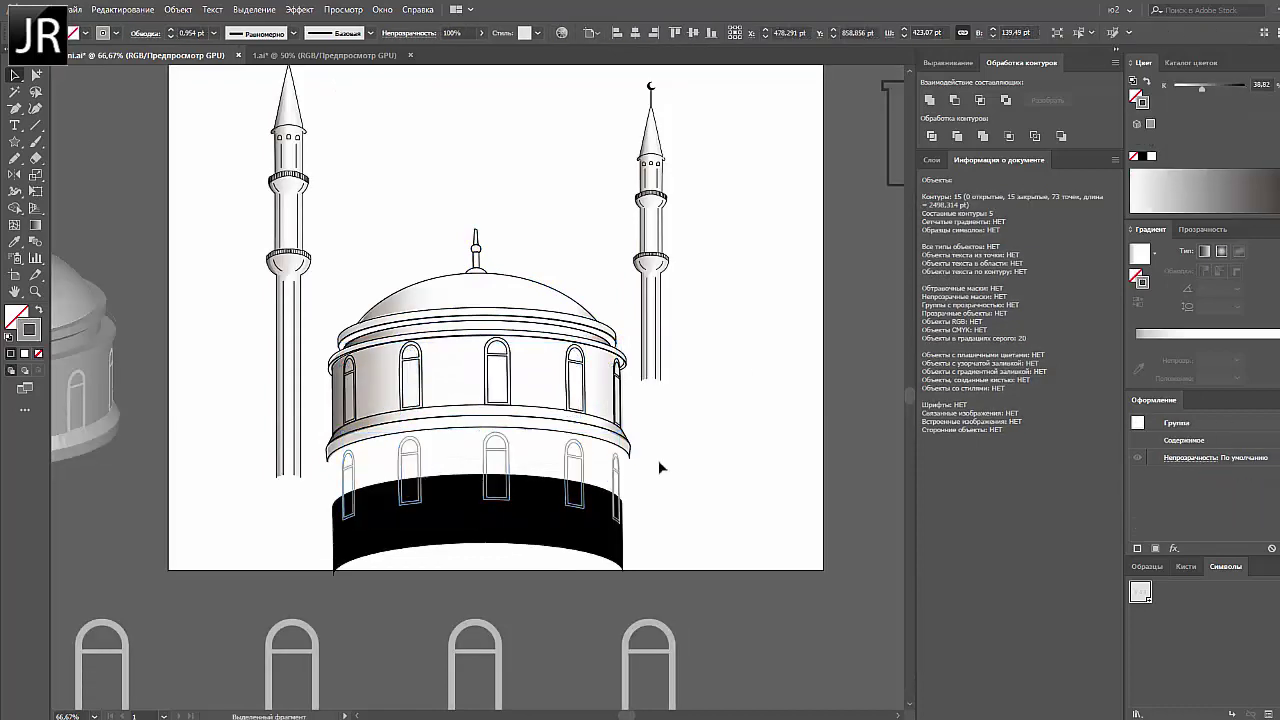
pyautogui.click(657, 500)
pyautogui.moveTo(657, 517); pyautogui.dragTo(600, 540)
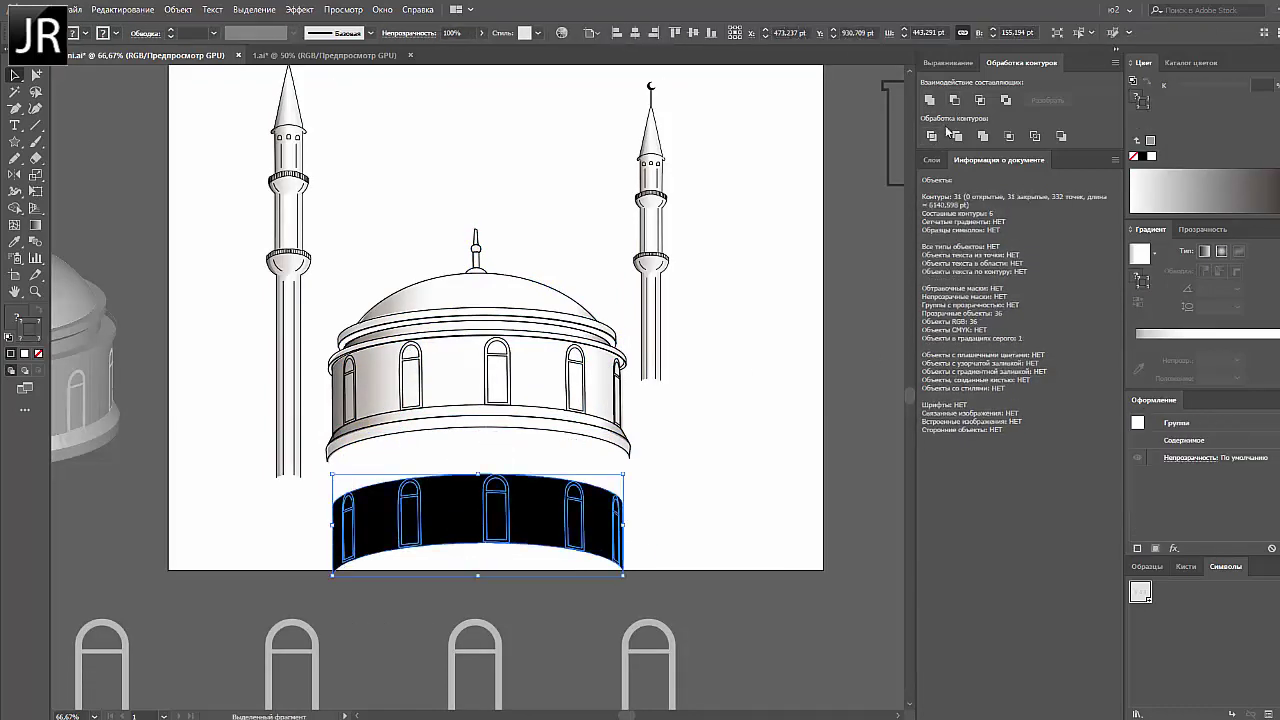
pyautogui.click(947, 131)
pyautogui.click(615, 530)
pyautogui.press('Delete')
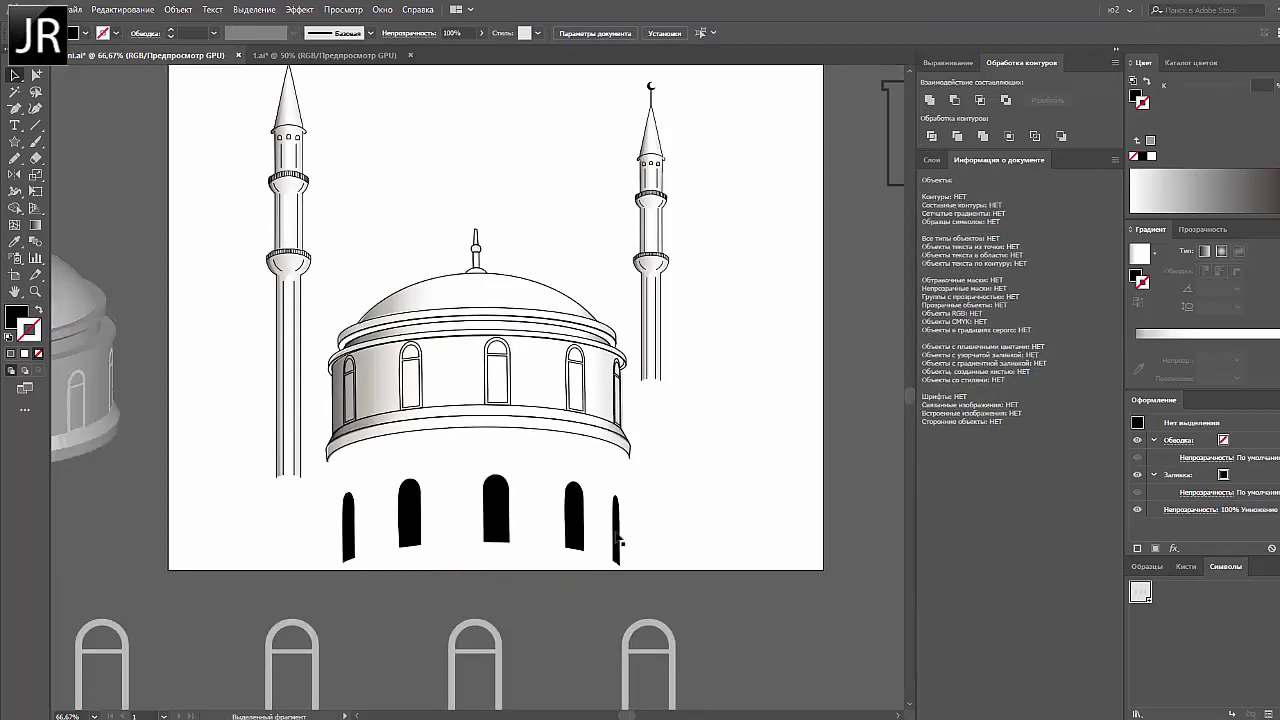
# Give the window shapes a white gradient with Multiply blending and place them onto the drum
pyautogui.click(616, 535)
pyautogui.keyDown('shift'); pyautogui.click(573, 515); pyautogui.keyUp('shift')
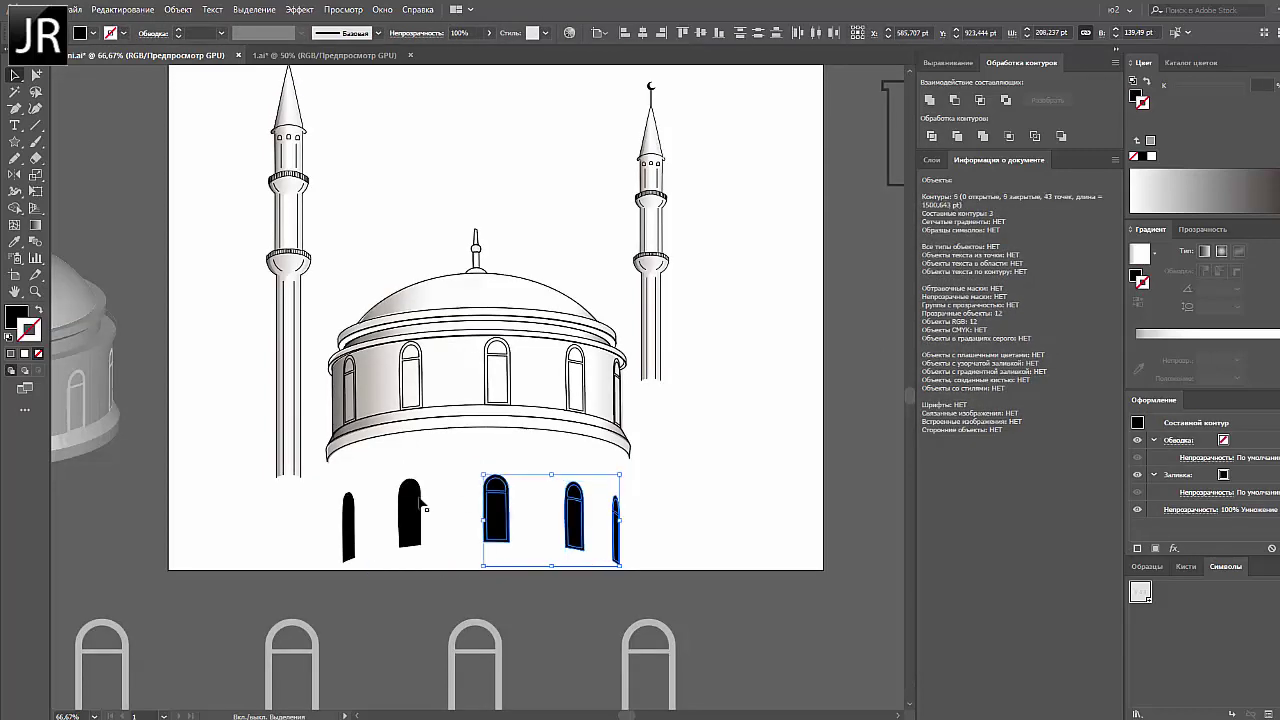
pyautogui.moveTo(306, 443); pyautogui.dragTo(634, 557)
pyautogui.click(1140, 253)
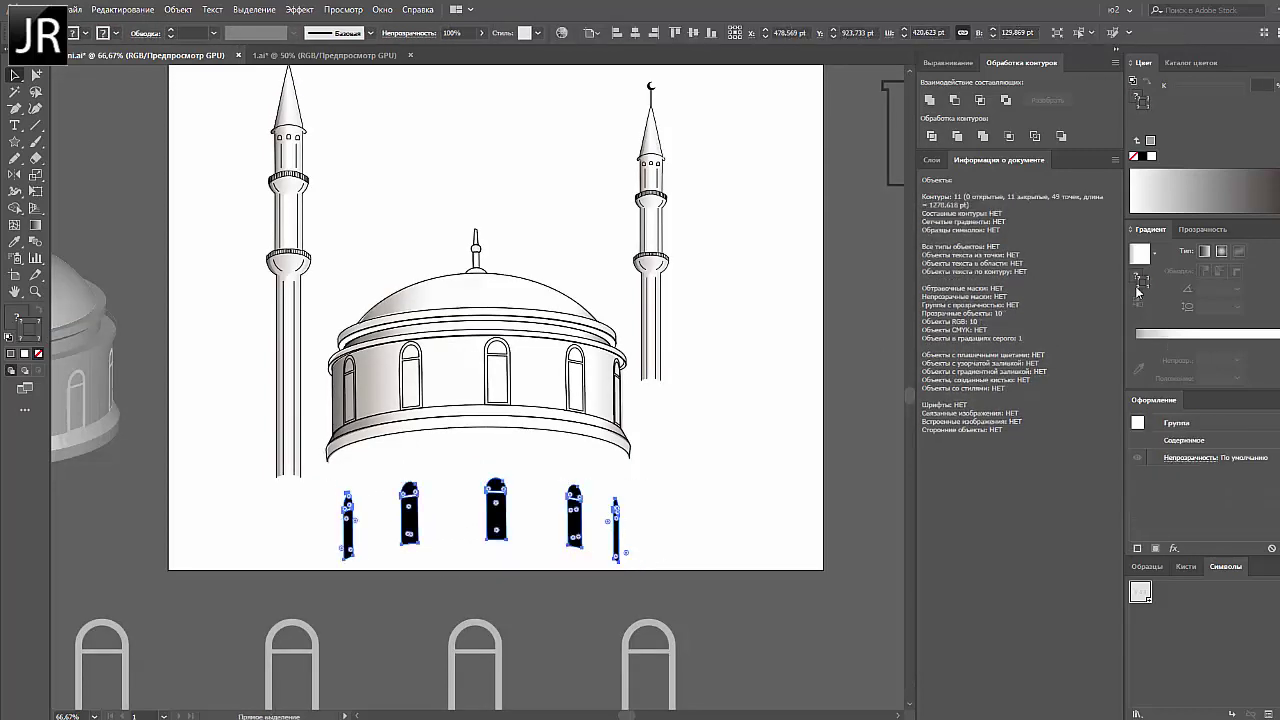
pyautogui.click(1202, 229)
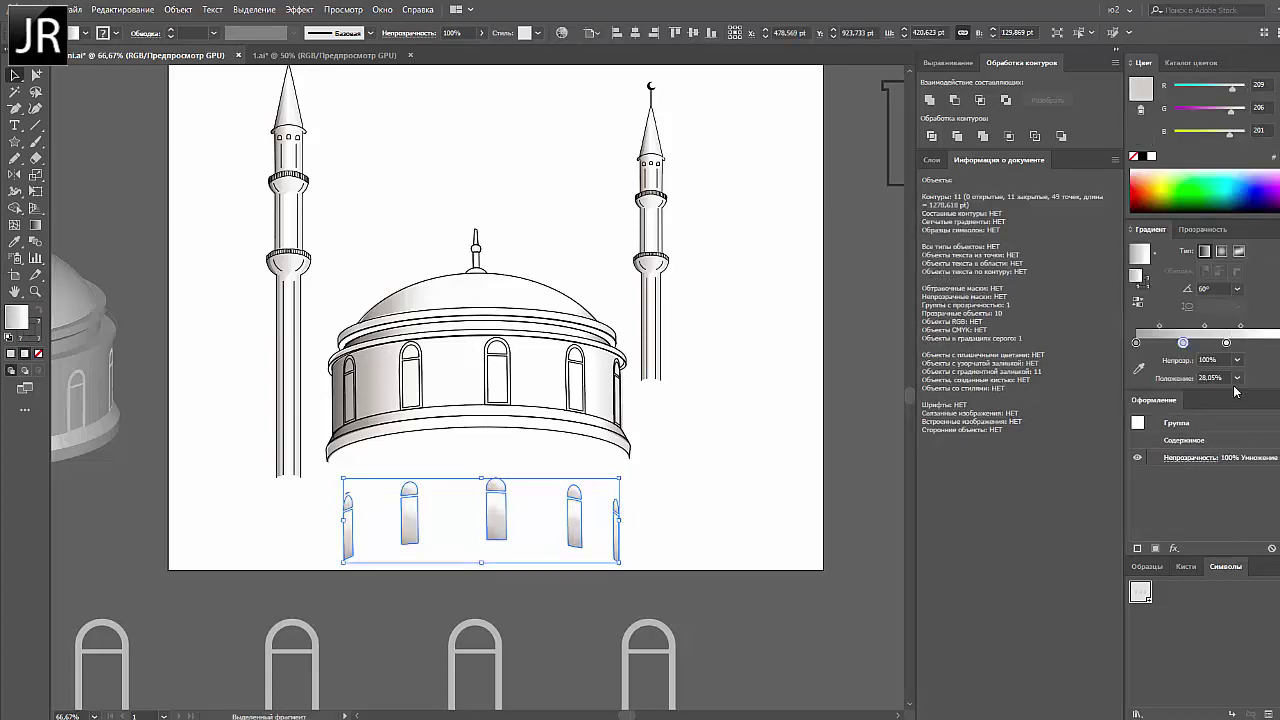
pyautogui.moveTo(616, 534); pyautogui.dragTo(617, 400)
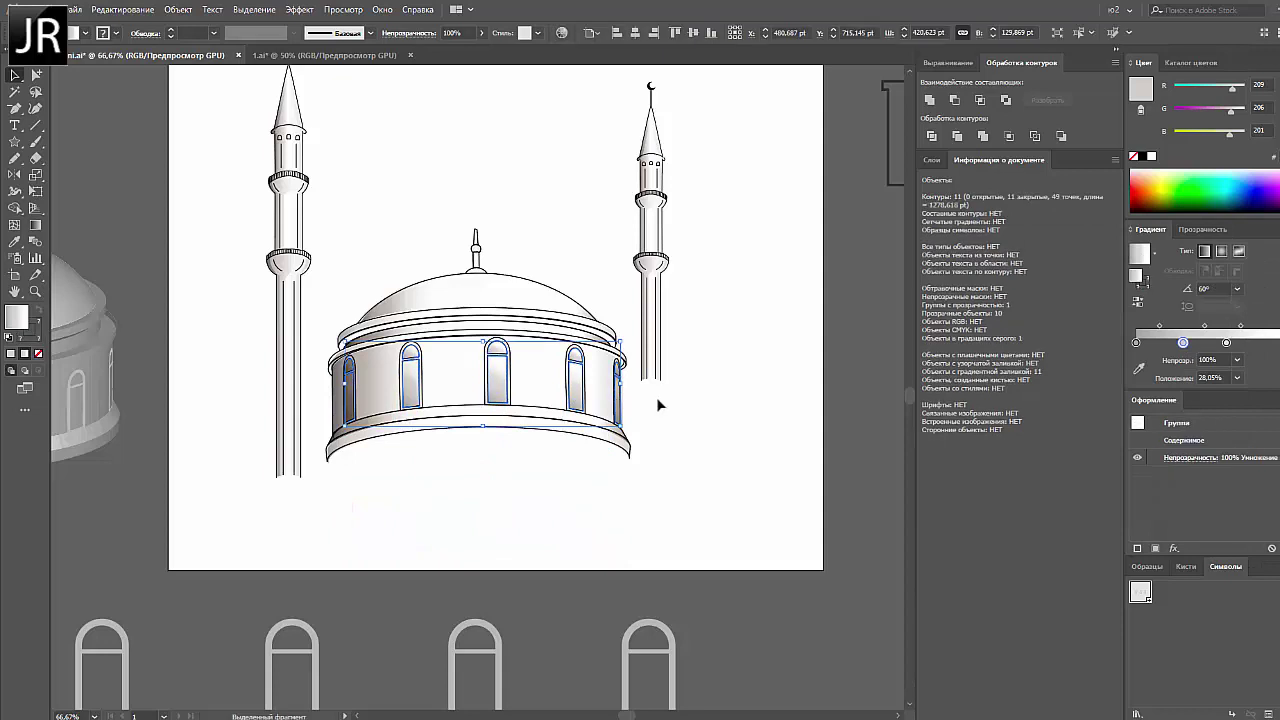
pyautogui.click(722, 418)
# Select the dome, glance at 1.ai, and create the new untitled document Безымянный-3
pyautogui.hotkey('ctrl', '-')
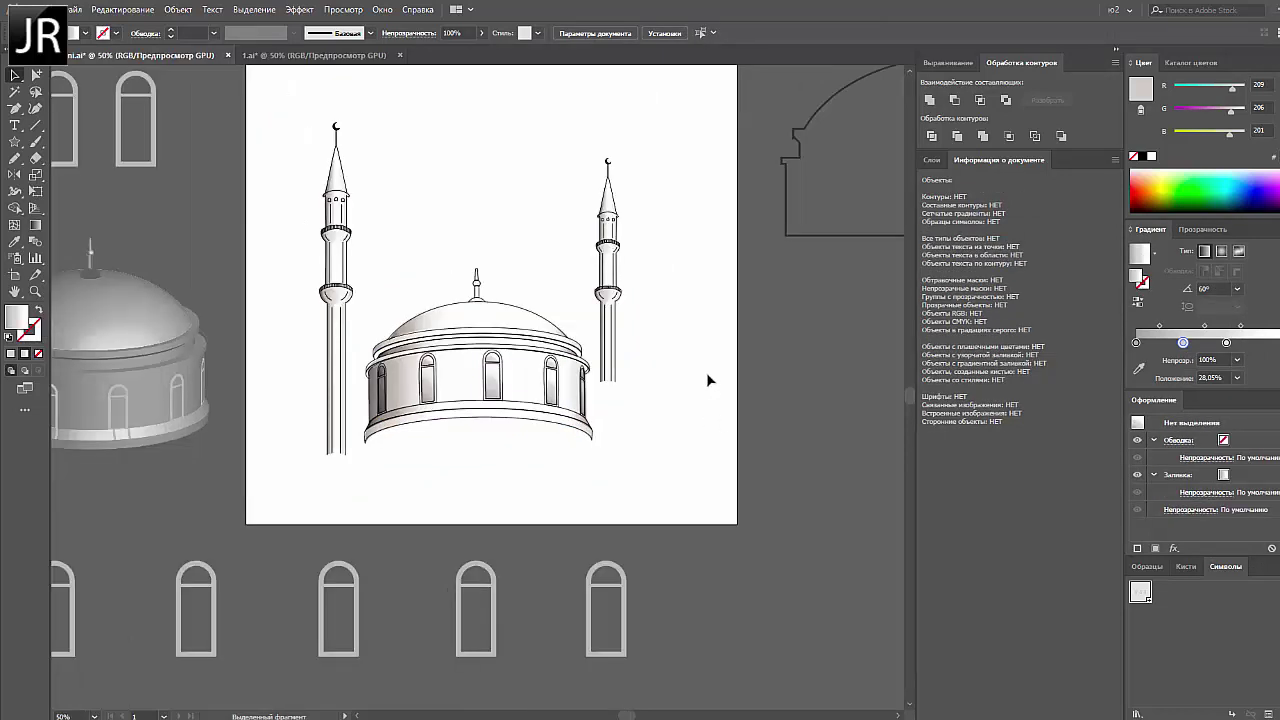
pyautogui.click(551, 257)
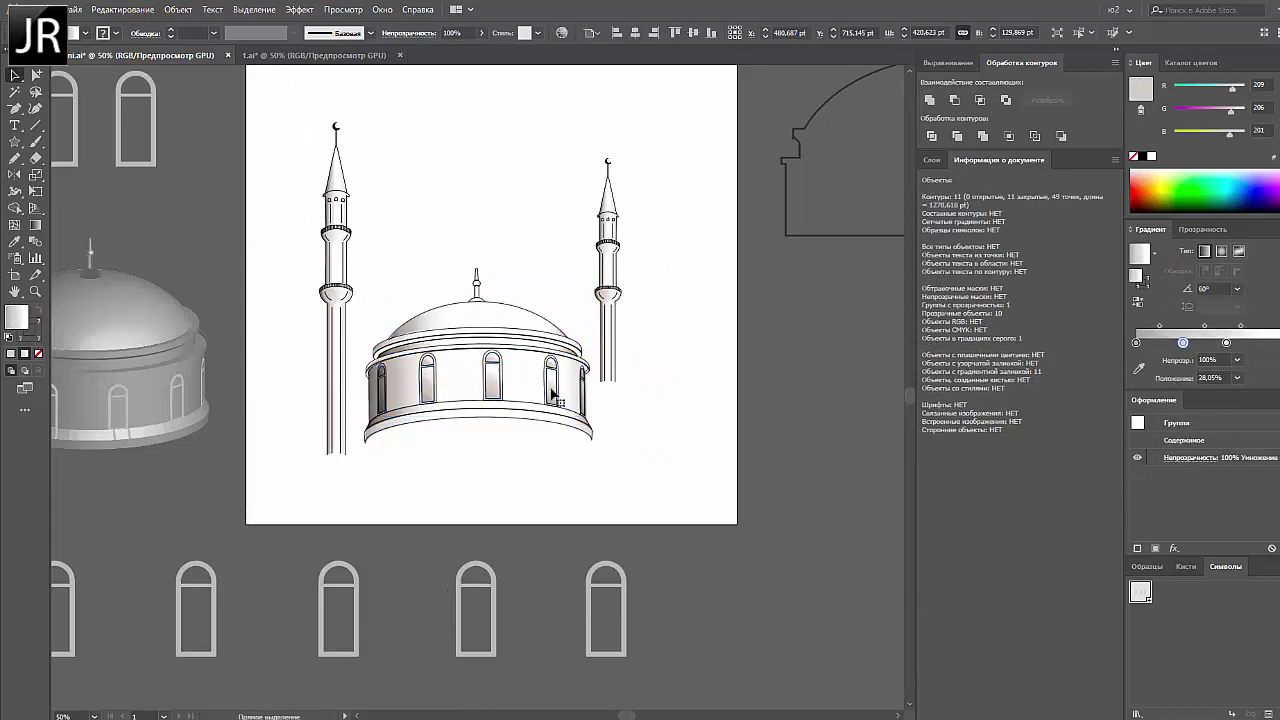
pyautogui.click(557, 395)
pyautogui.click(560, 293)
pyautogui.click(497, 412)
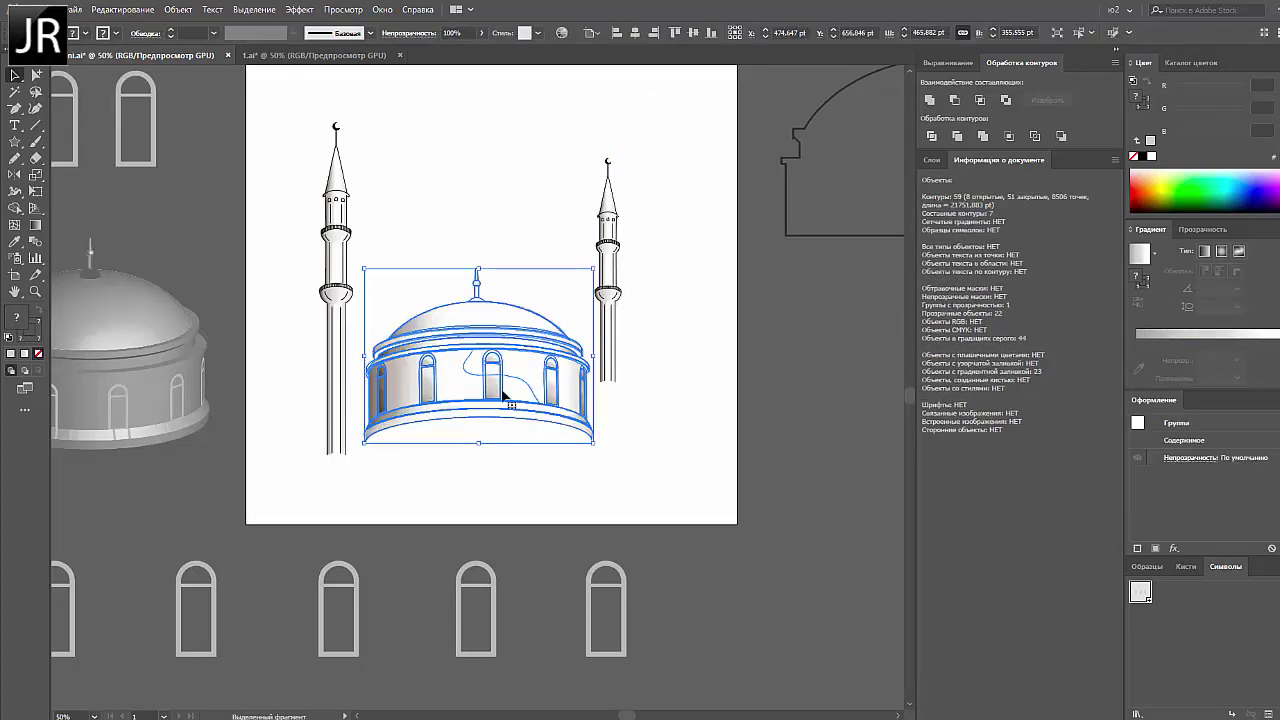
pyautogui.click(339, 57)
pyautogui.click(140, 55)
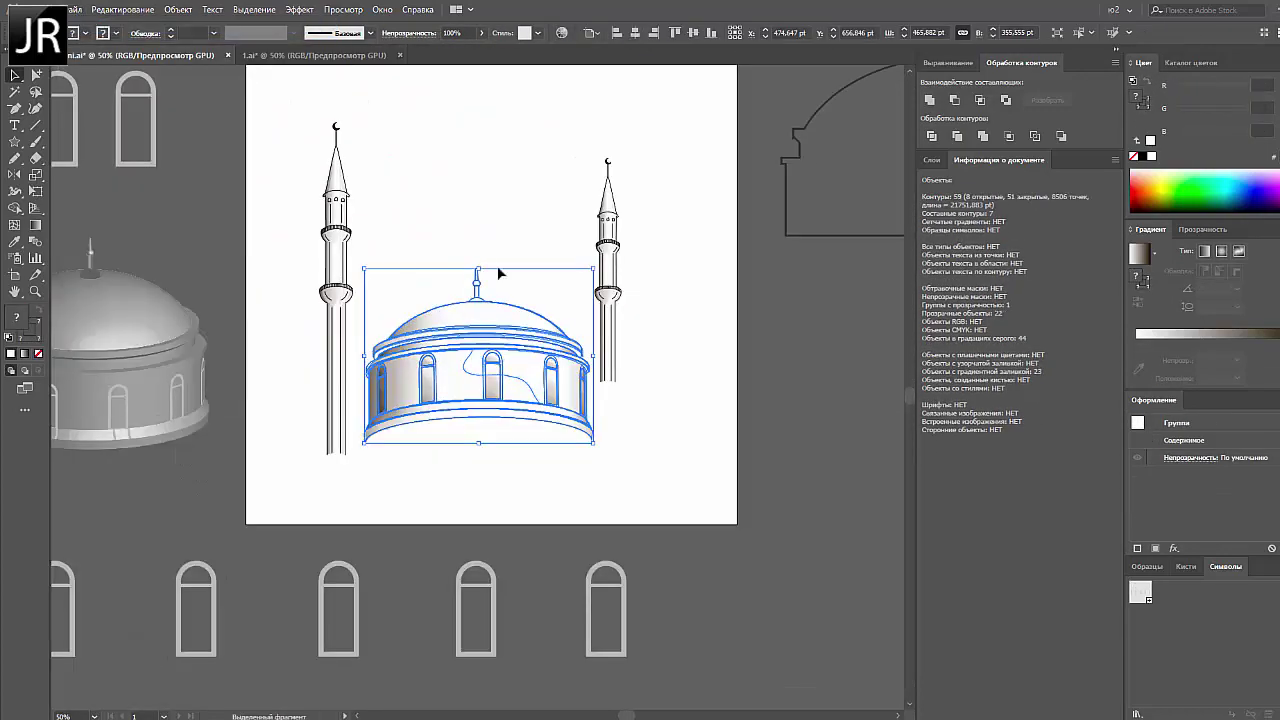
pyautogui.hotkey('ctrl', 'n')
pyautogui.press('Return')
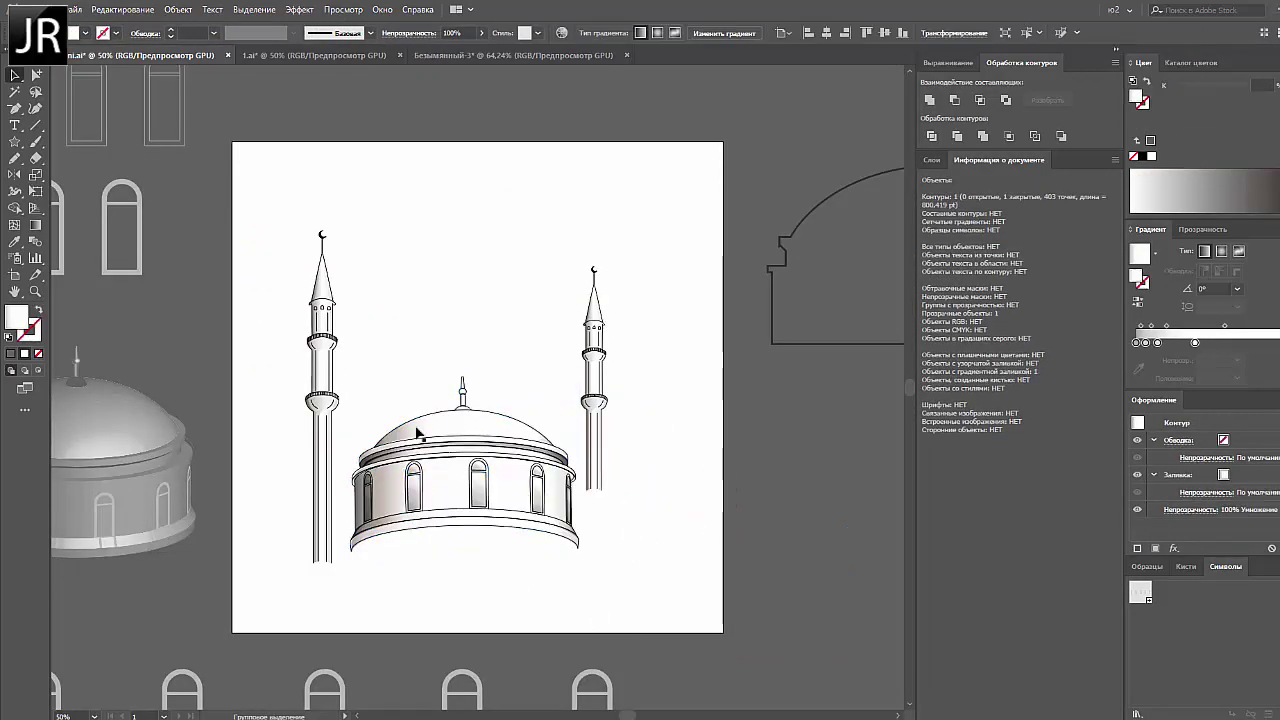
# Isolate the dome group, try moving a part and undo it, then exit isolation
pyautogui.moveTo(352, 366); pyautogui.dragTo(568, 577)
pyautogui.rightClick(508, 486)
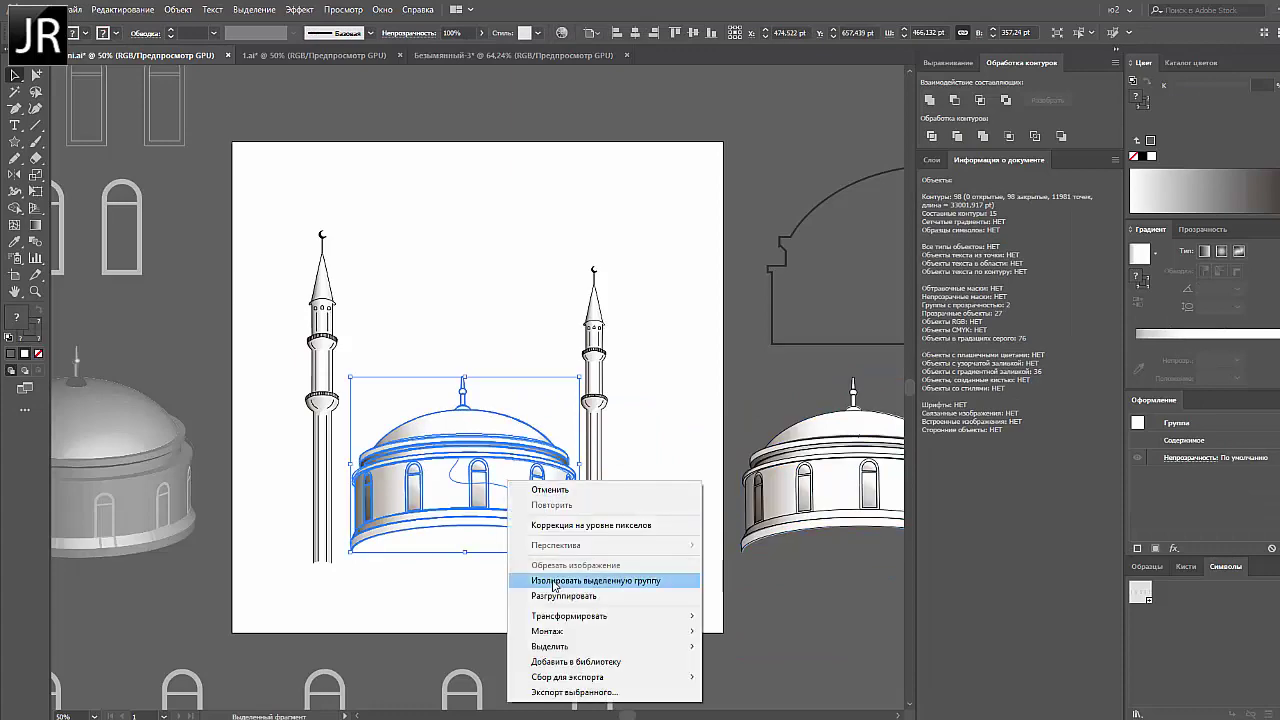
pyautogui.click(600, 578)
pyautogui.click(565, 378)
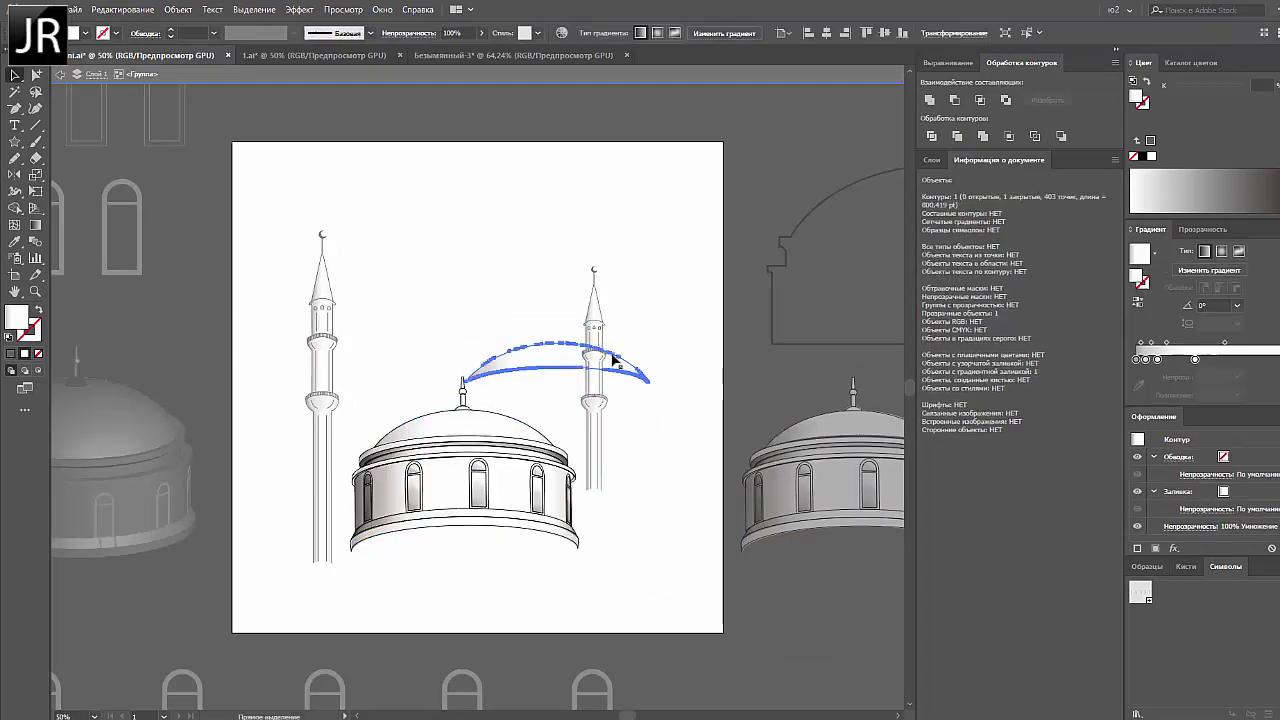
pyautogui.moveTo(583, 550)
pyautogui.mouseDown()
pyautogui.moveTo(630, 570)
pyautogui.moveTo(628, 557)
pyautogui.mouseUp()
pyautogui.hotkey('ctrl', 'z')
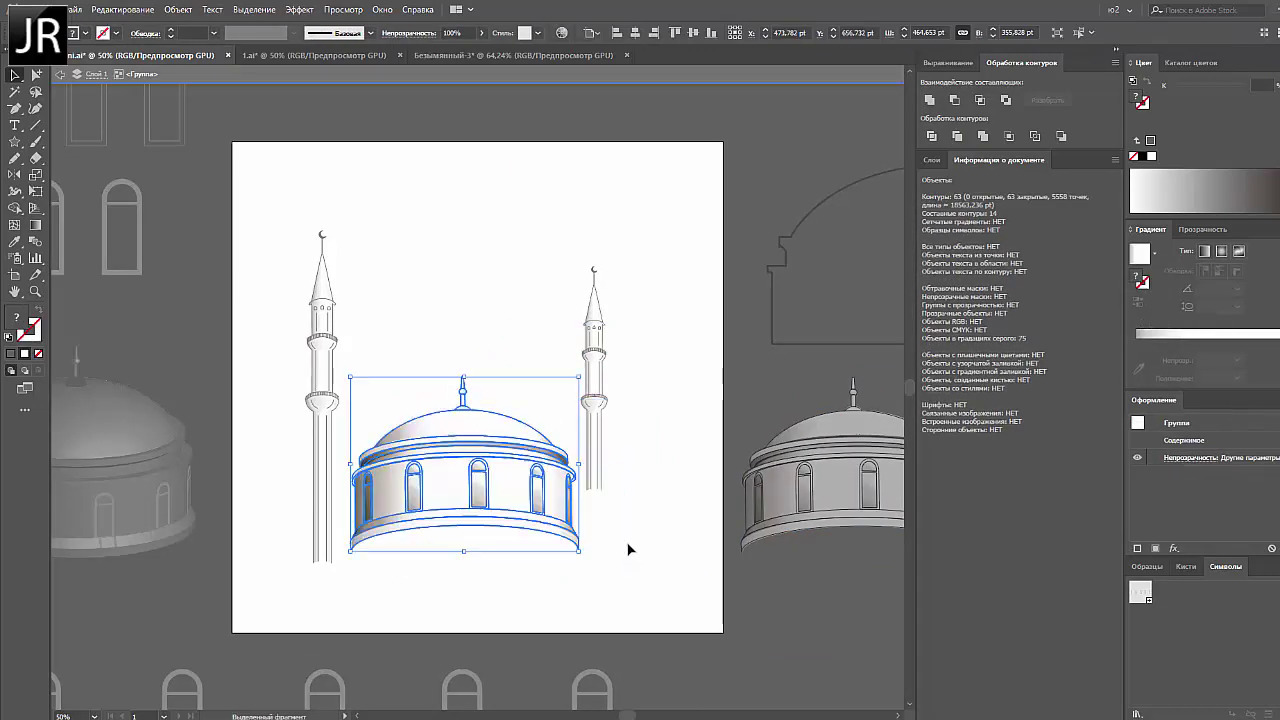
pyautogui.click(628, 549)
pyautogui.doubleClick(623, 547)
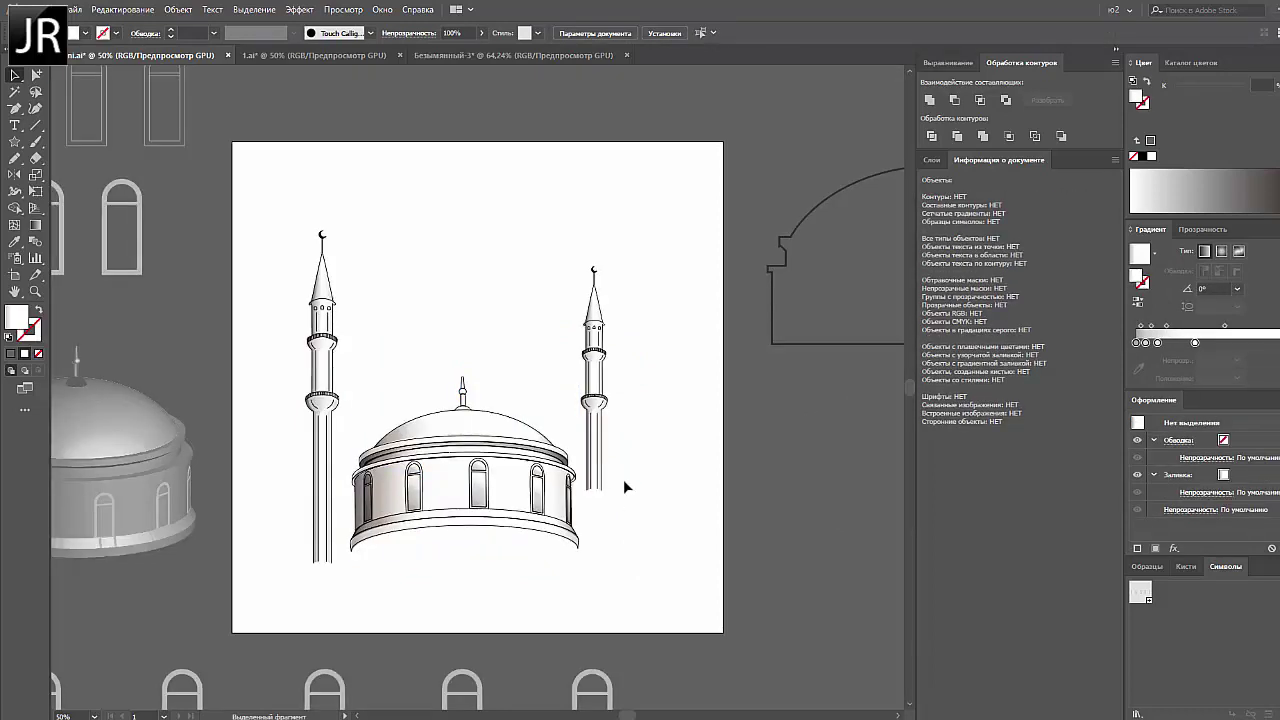
# Shift the right minaret toward the dome and Alt-drag a crescent copy onto the dome spire
pyautogui.click(598, 470)
pyautogui.moveTo(597, 283); pyautogui.dragTo(557, 277)
pyautogui.click(322, 236)
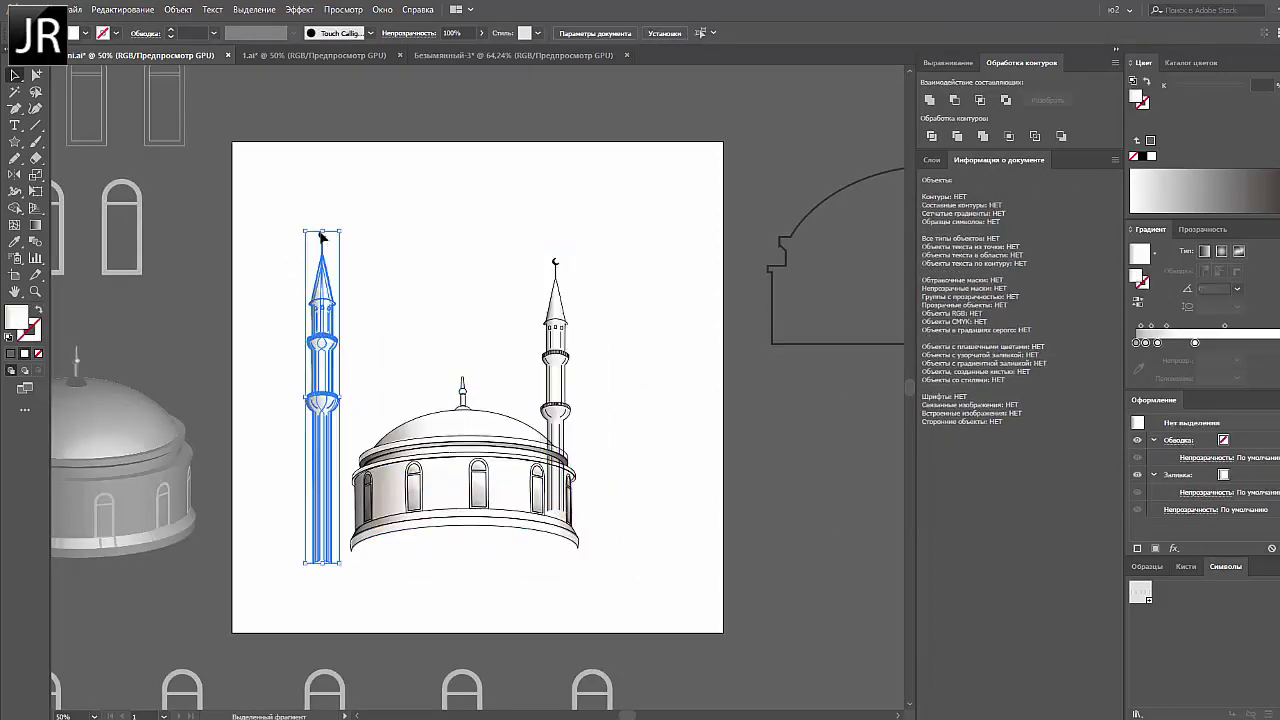
pyautogui.moveTo(322, 236); pyautogui.dragTo(466, 376)
pyautogui.click(468, 384)
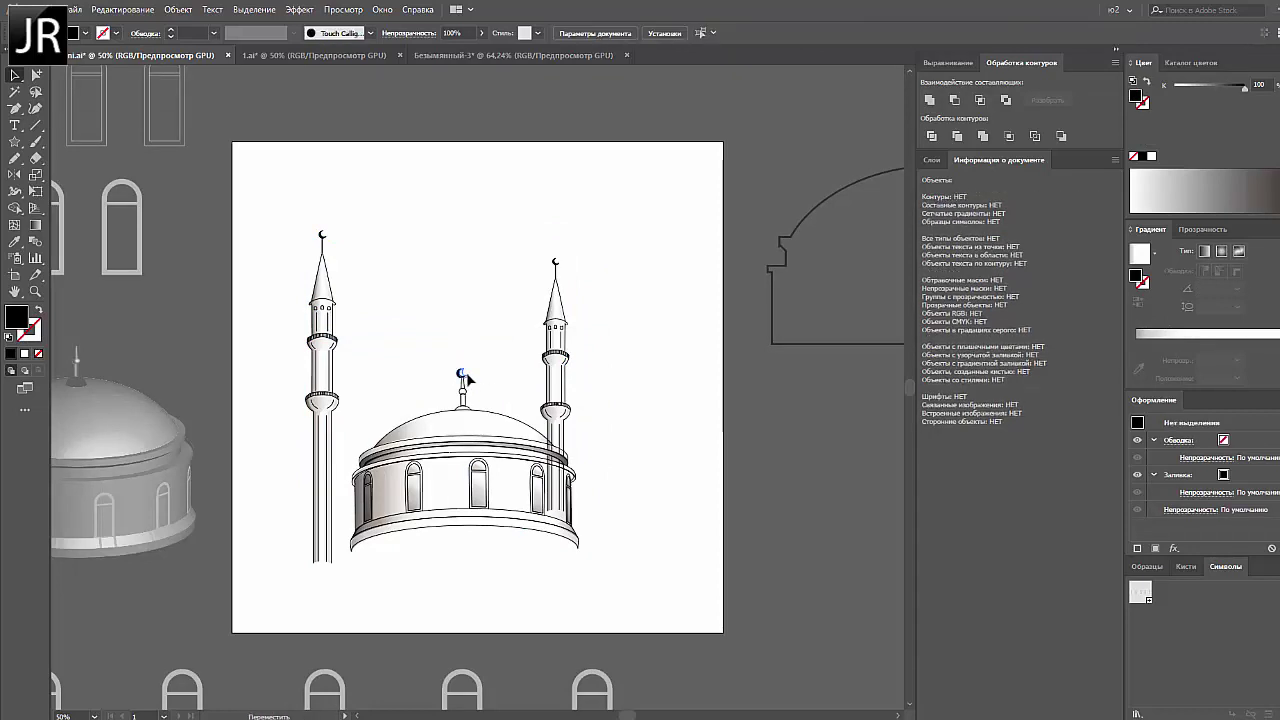
pyautogui.click(429, 463)
# Reposition the left and right minarets around the domed building
pyautogui.click(640, 437)
pyautogui.moveTo(556, 330); pyautogui.dragTo(546, 323)
pyautogui.click(336, 352)
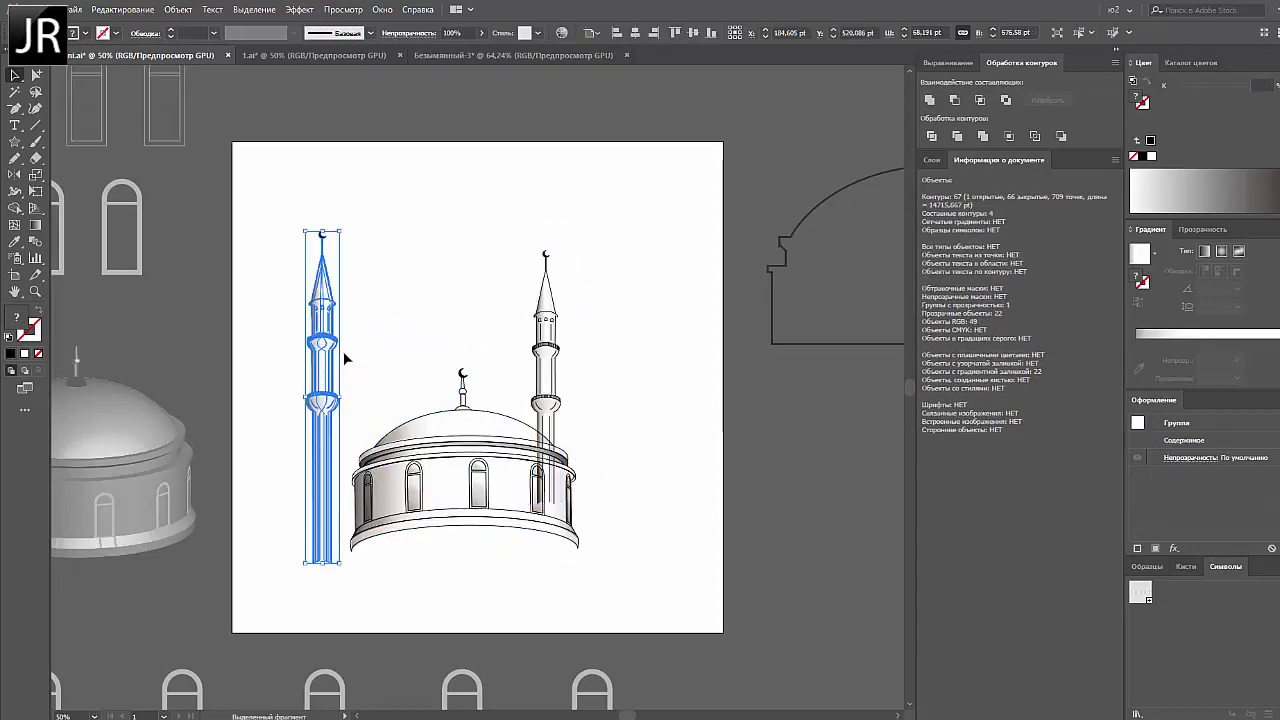
pyautogui.moveTo(343, 351); pyautogui.dragTo(362, 330)
pyautogui.click(401, 333)
pyautogui.moveTo(546, 330); pyautogui.dragTo(569, 337)
pyautogui.click(634, 377)
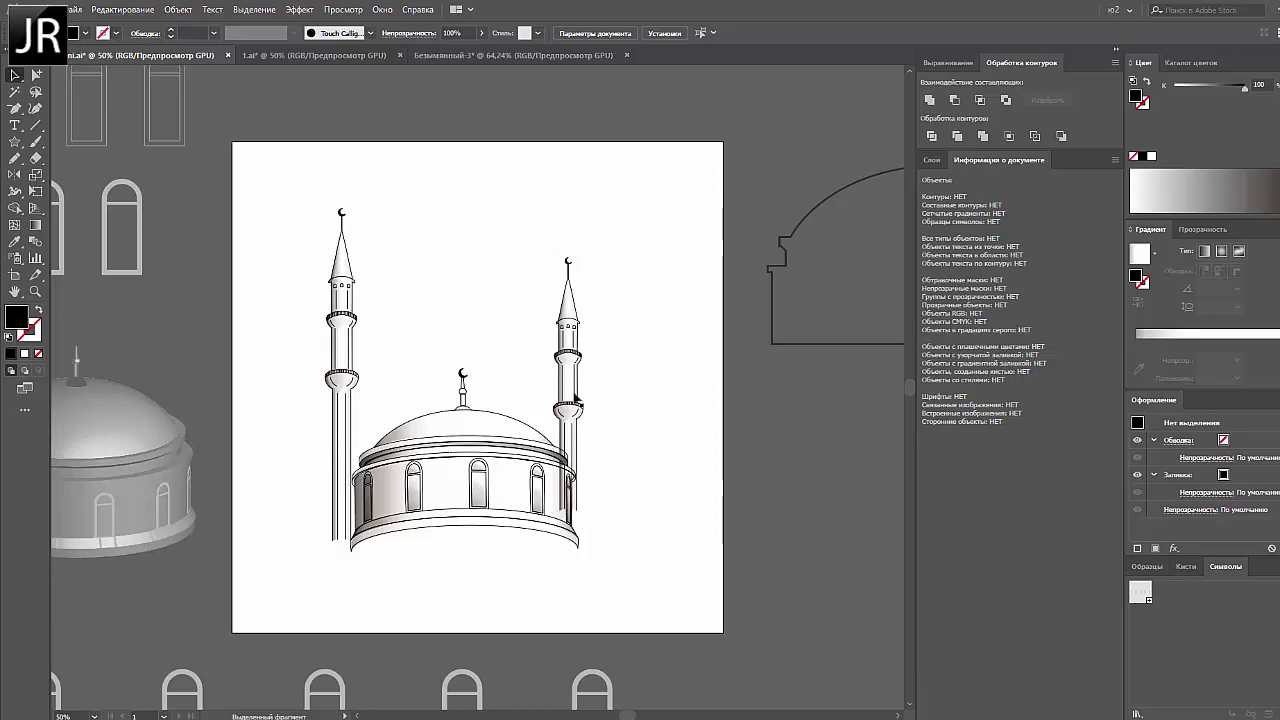
# Alt-drag two copies of the right minaret and scale one down behind the dome
pyautogui.moveTo(577, 397); pyautogui.dragTo(396, 397)
pyautogui.moveTo(413, 352); pyautogui.dragTo(562, 352)
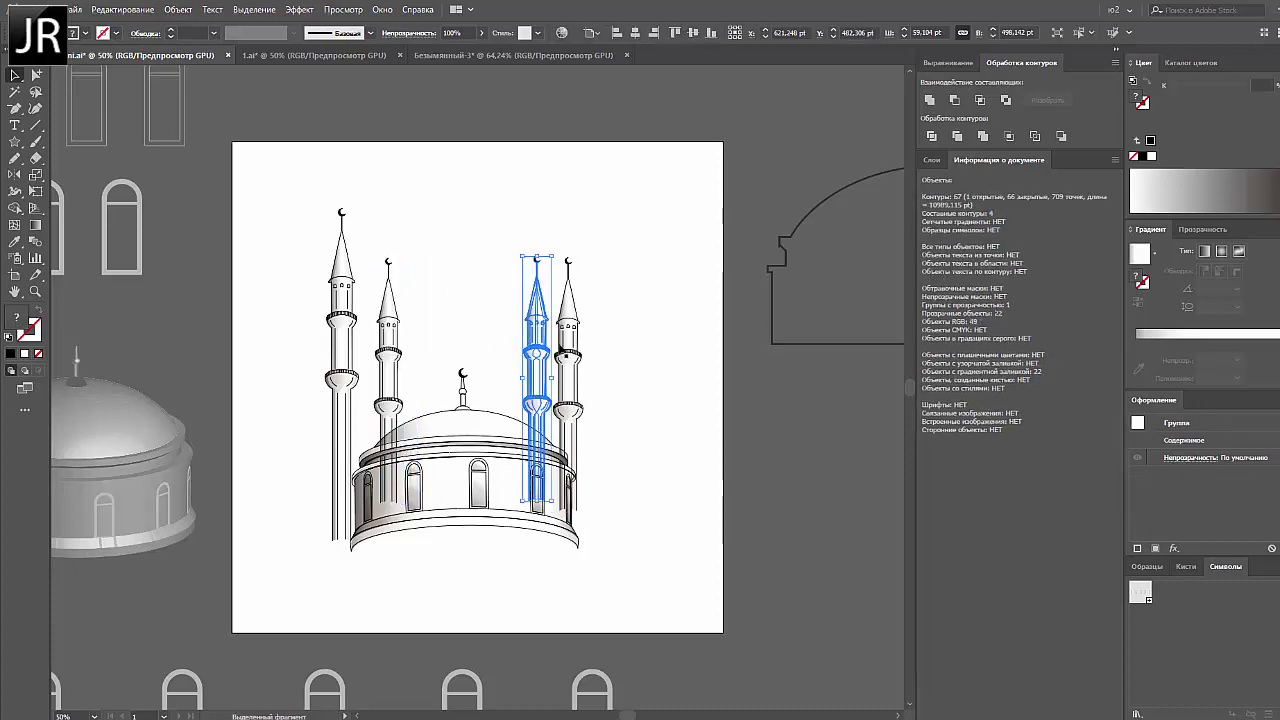
pyautogui.moveTo(537, 300)
pyautogui.mouseDown()
pyautogui.moveTo(497, 257)
pyautogui.moveTo(500, 297)
pyautogui.mouseUp()
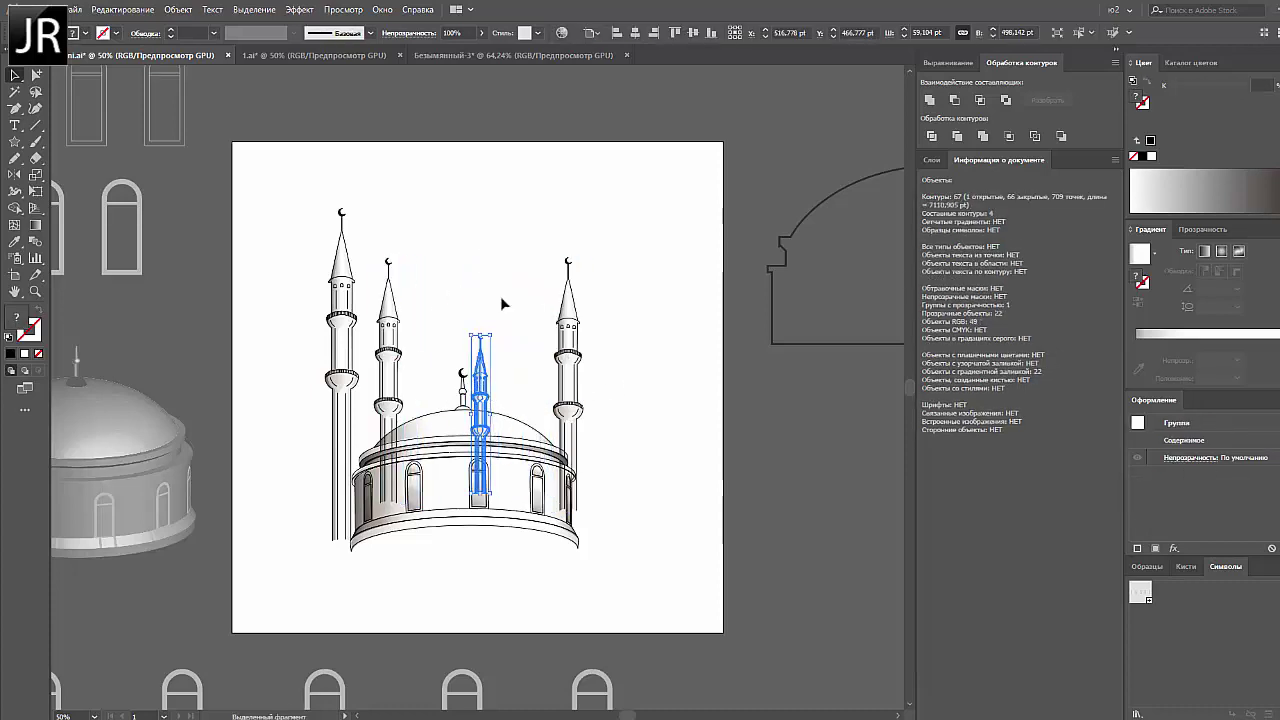
pyautogui.click(520, 343)
pyautogui.click(388, 481)
pyautogui.moveTo(568, 450); pyautogui.dragTo(589, 450)
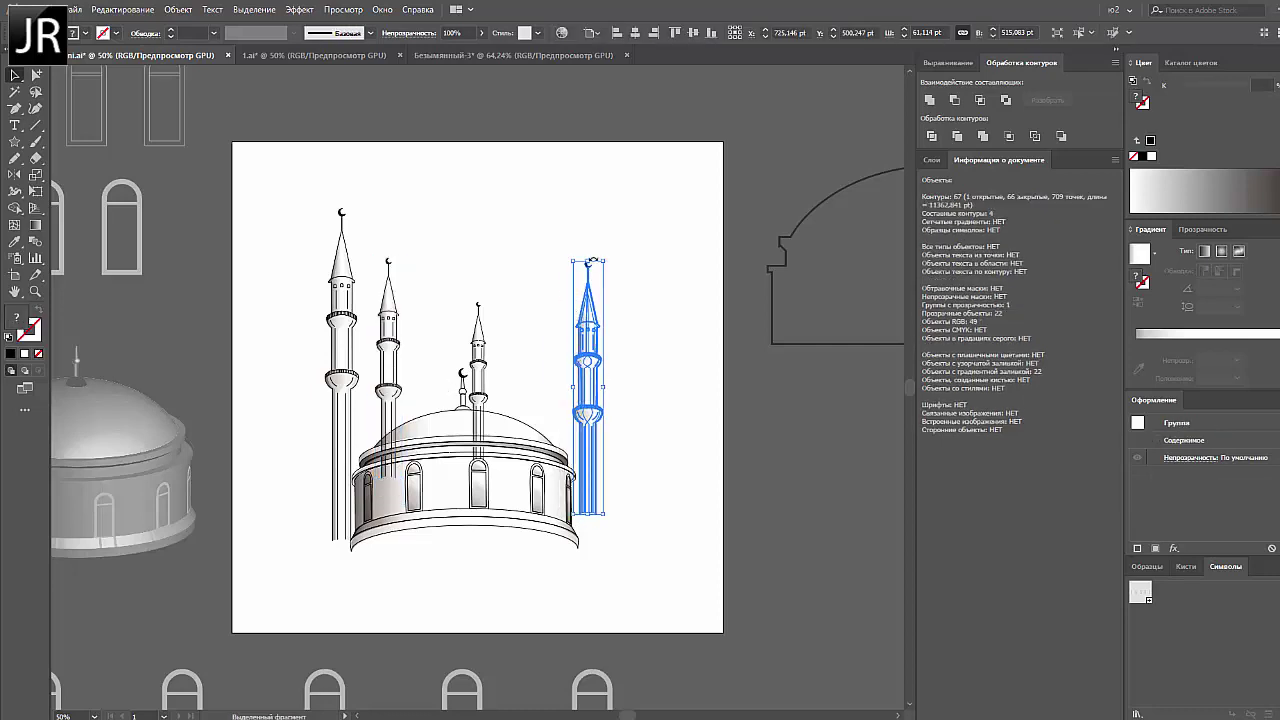
# Direct-select the right minaret's upper parts and its lower shaft
pyautogui.click(658, 372)
pyautogui.press('a')
pyautogui.moveTo(658, 372); pyautogui.dragTo(603, 523)
pyautogui.click(596, 515)
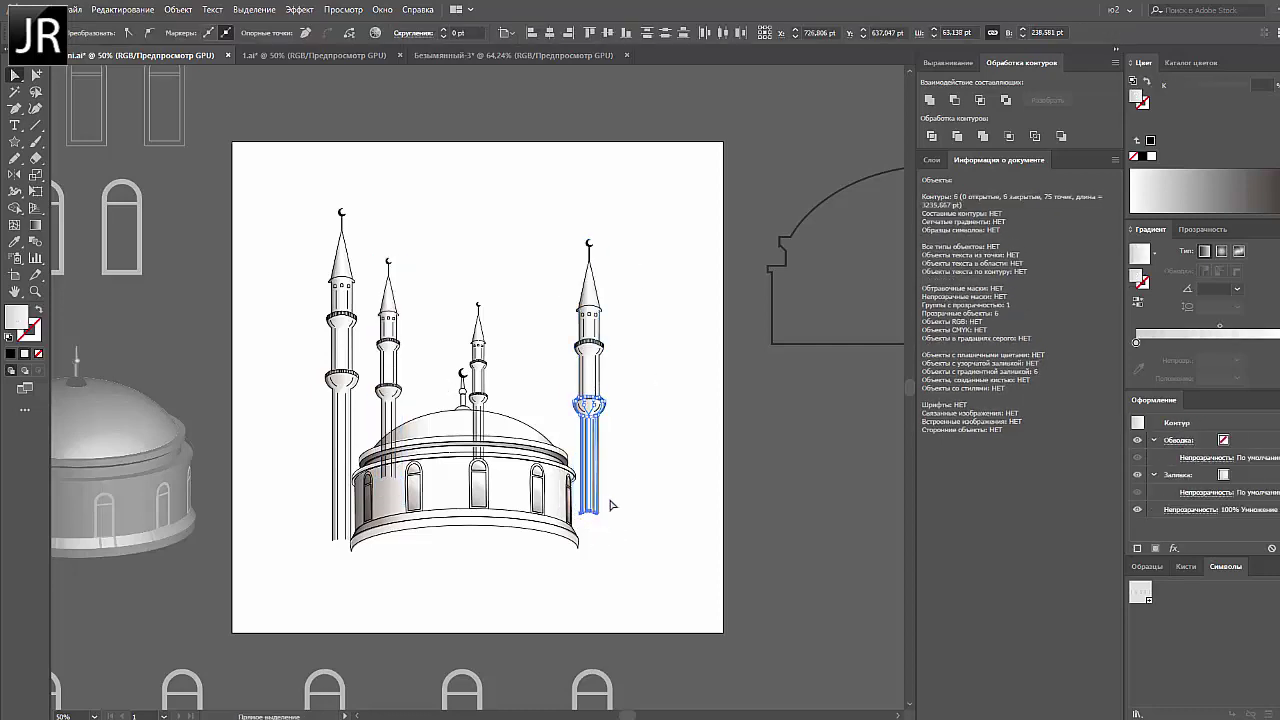
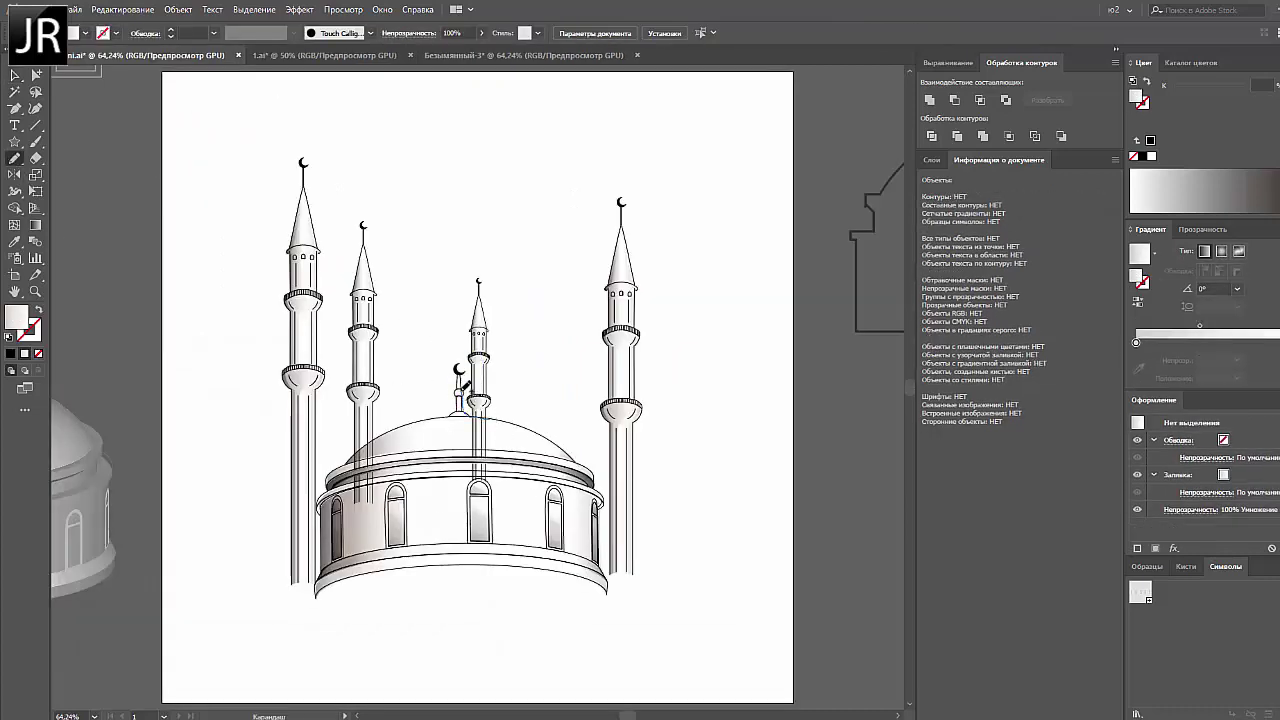
# Pull the central minaret clipping outline's bottom anchor onto the dome curve
pyautogui.click(493, 350)
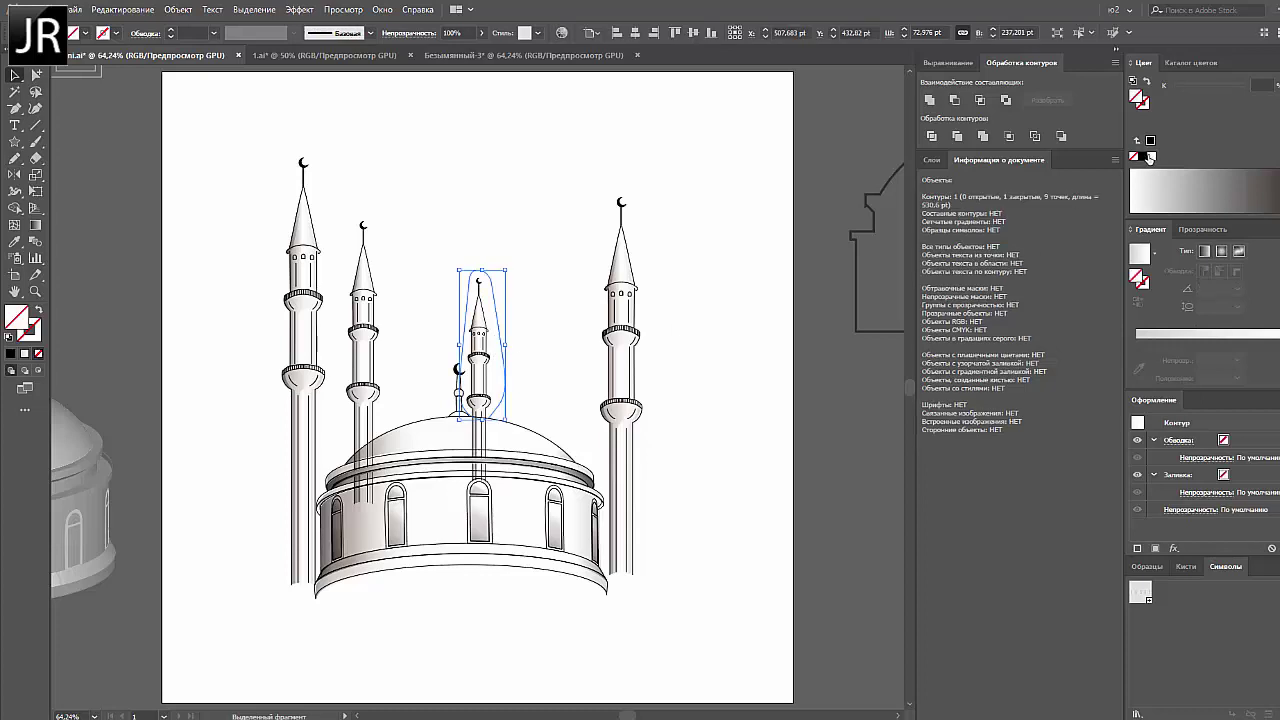
pyautogui.press('a')
pyautogui.scroll(2, 520, 423)
pyautogui.scroll(4, 586, 423)
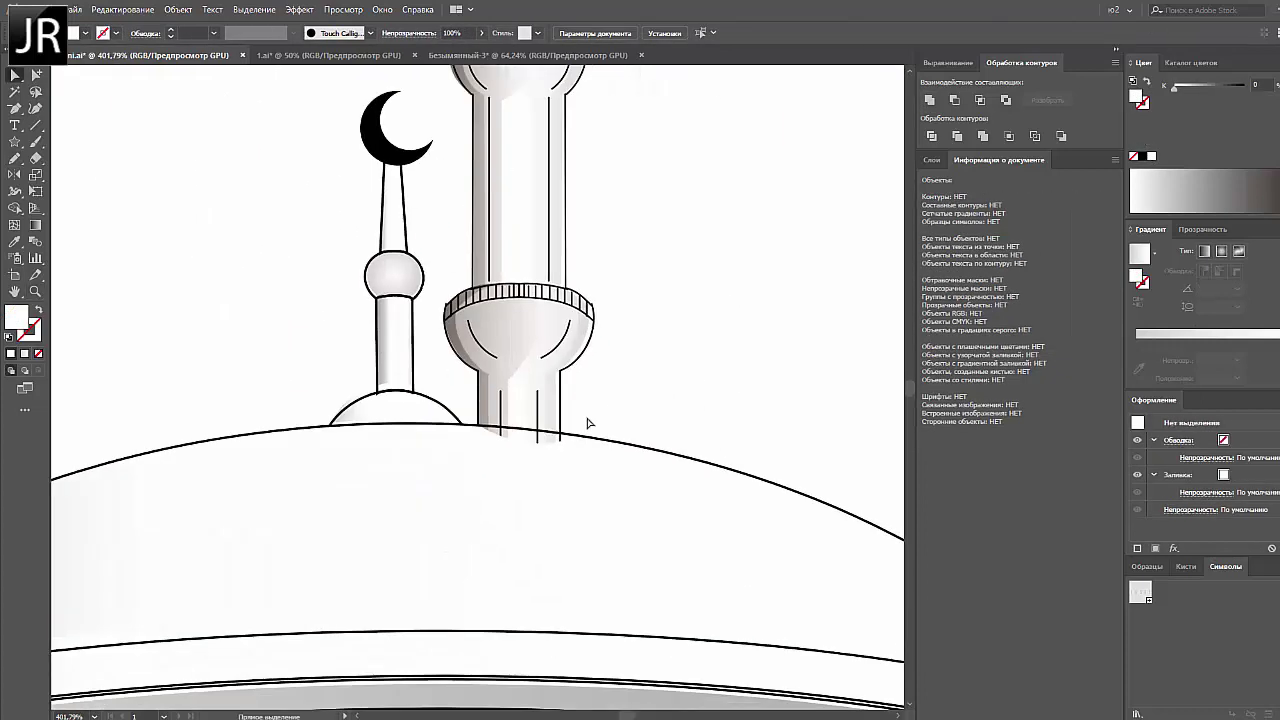
pyautogui.click(583, 435)
pyautogui.moveTo(530, 448); pyautogui.dragTo(527, 436)
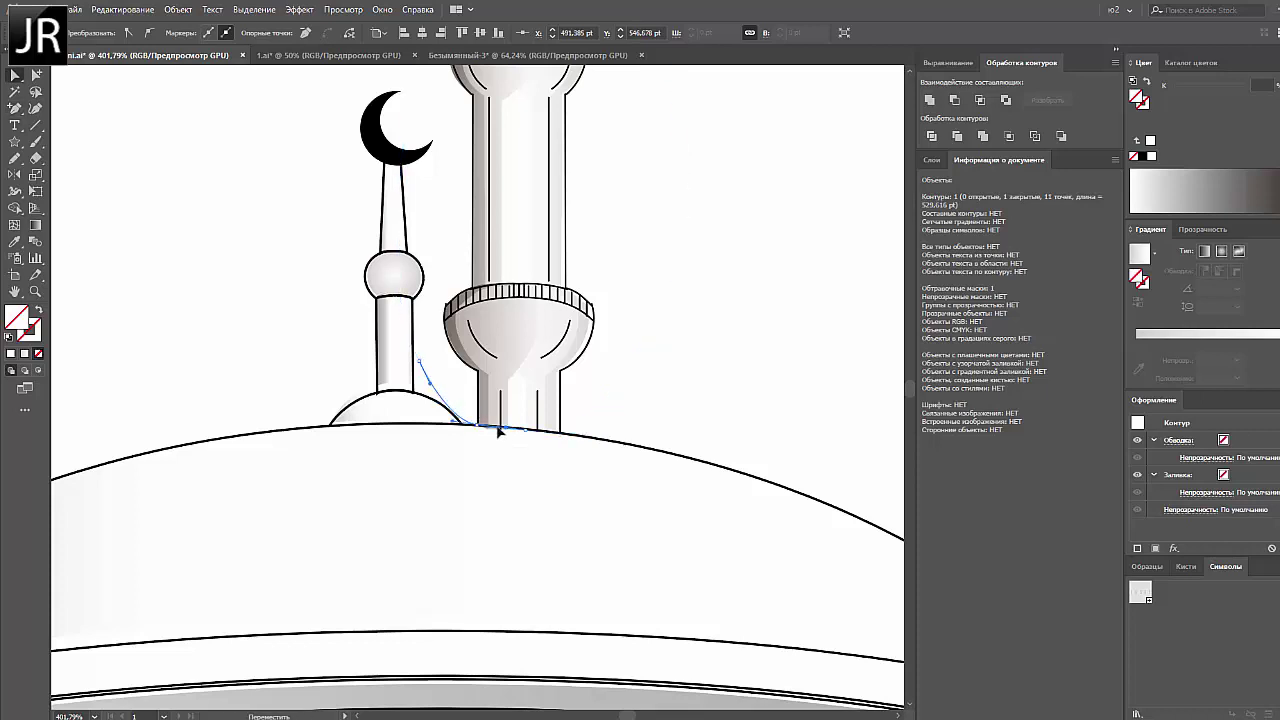
pyautogui.click(644, 429)
# Zoom out and select the second minaret's clipping outline
pyautogui.scroll(-2, 643, 429)
pyautogui.scroll(-2, 635, 425)
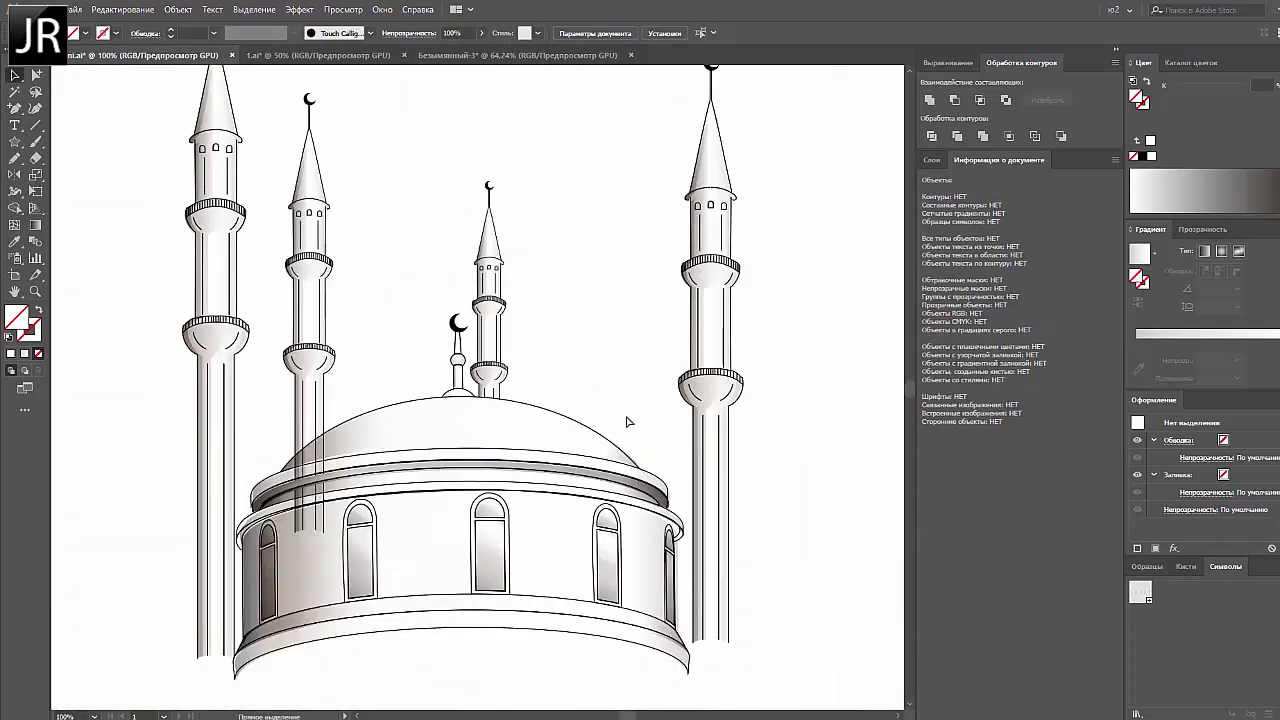
pyautogui.scroll(-1, 600, 400)
pyautogui.scroll(-1, 576, 383)
pyautogui.click(505, 398)
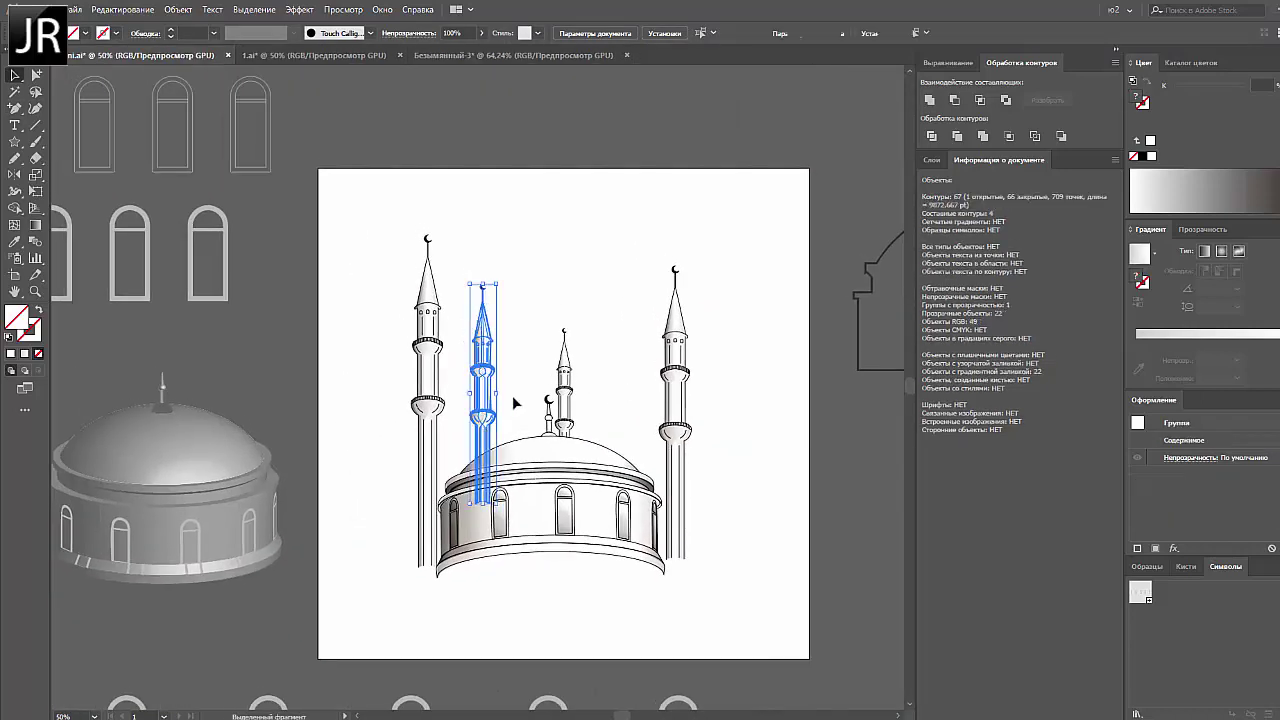
pyautogui.click(164, 250)
pyautogui.press('n')
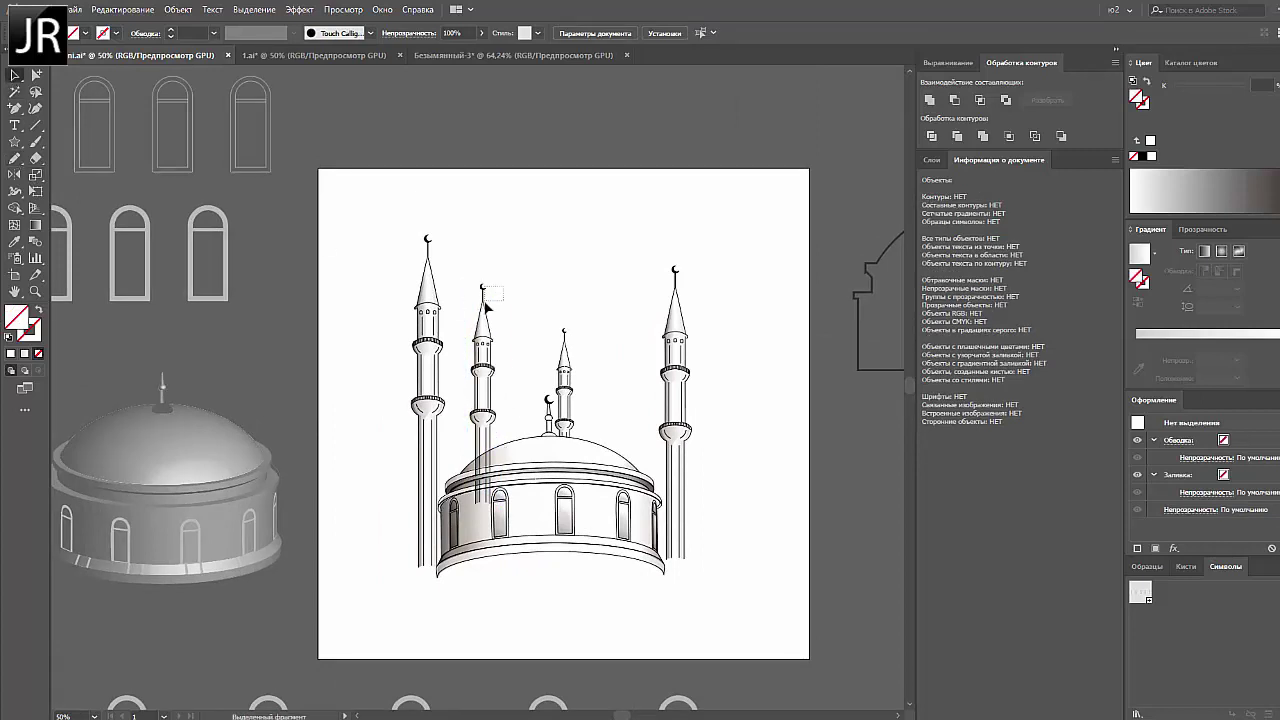
# Reshape the second minaret's clipping outline so its bottom follows the dome
pyautogui.moveTo(485, 304); pyautogui.dragTo(486, 306)
pyautogui.press('a')
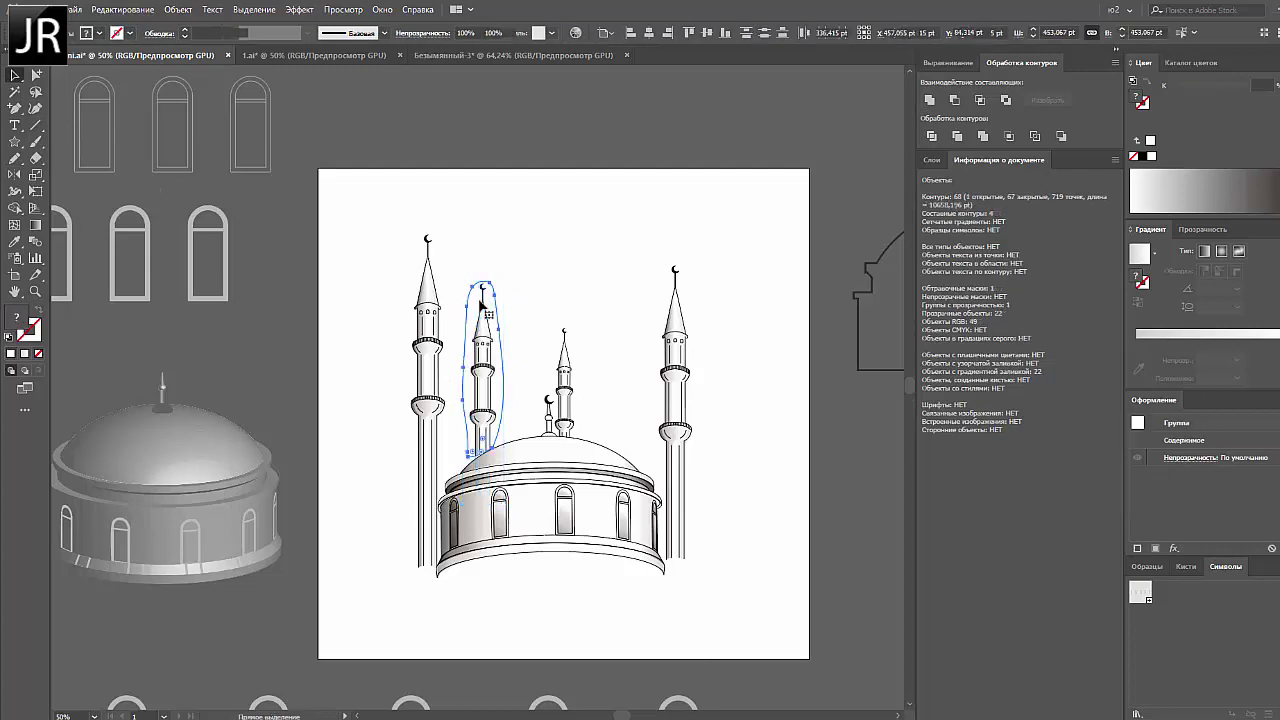
pyautogui.scroll(2, 480, 455)
pyautogui.scroll(2, 495, 522)
pyautogui.moveTo(433, 518); pyautogui.dragTo(451, 536)
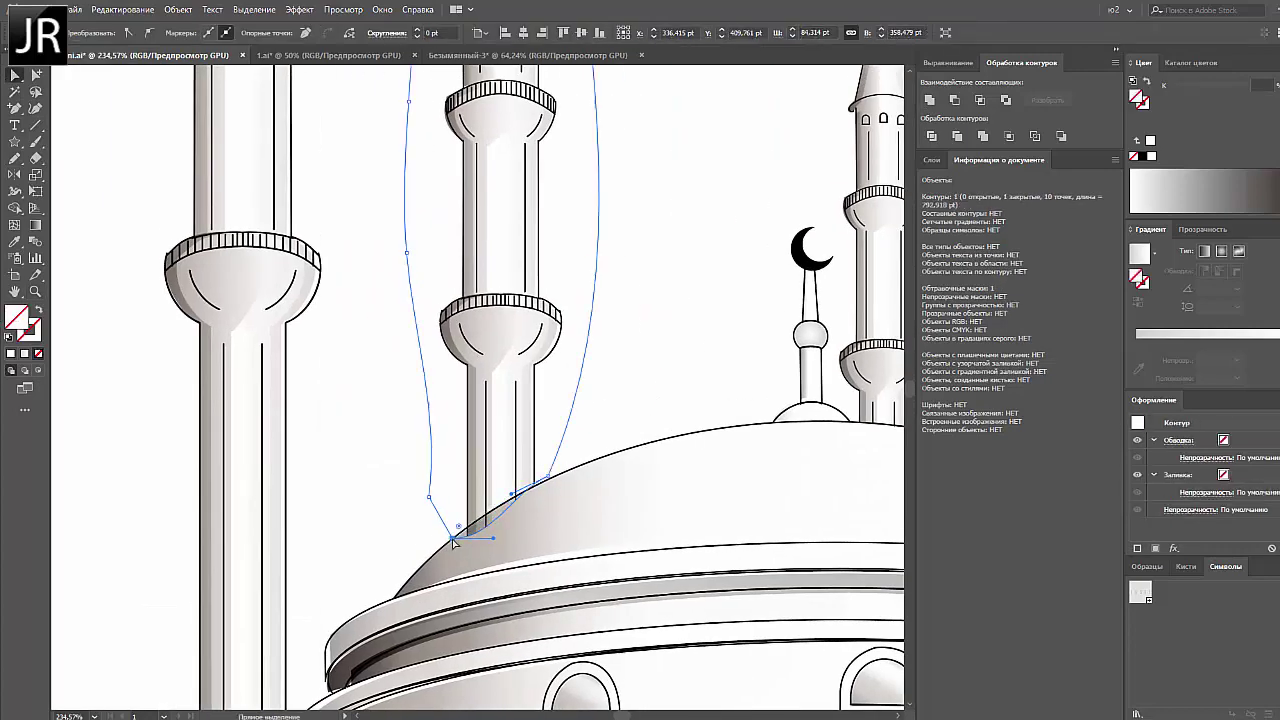
pyautogui.moveTo(550, 482)
pyautogui.mouseDown()
pyautogui.moveTo(543, 491)
pyautogui.moveTo(632, 513)
pyautogui.mouseUp()
pyautogui.click(571, 449)
pyautogui.hotkey('ctrl', '-')
pyautogui.hotkey('ctrl', '-')
pyautogui.hotkey('ctrl', '-')
pyautogui.hotkey('ctrl', '-')
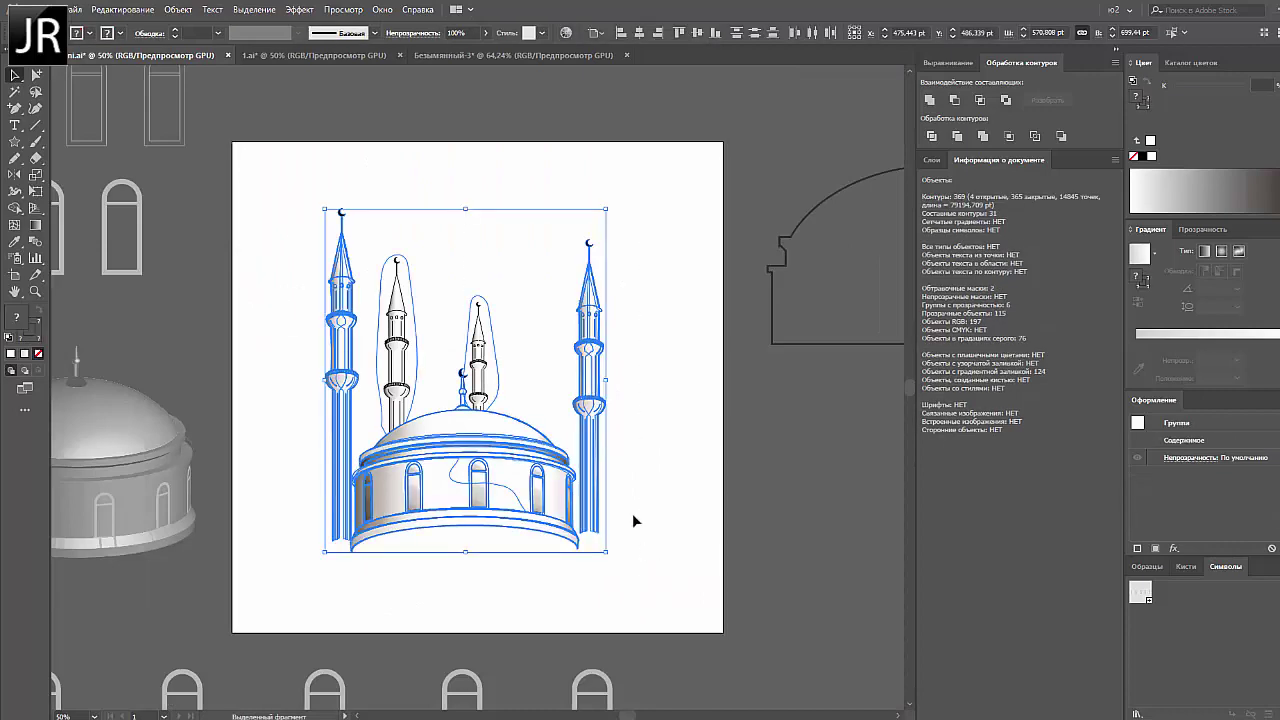
# Lock the leftmost minaret's 42% faded copy with Ctrl+2
pyautogui.click(590, 470)
pyautogui.click(478, 370)
pyautogui.click(314, 257)
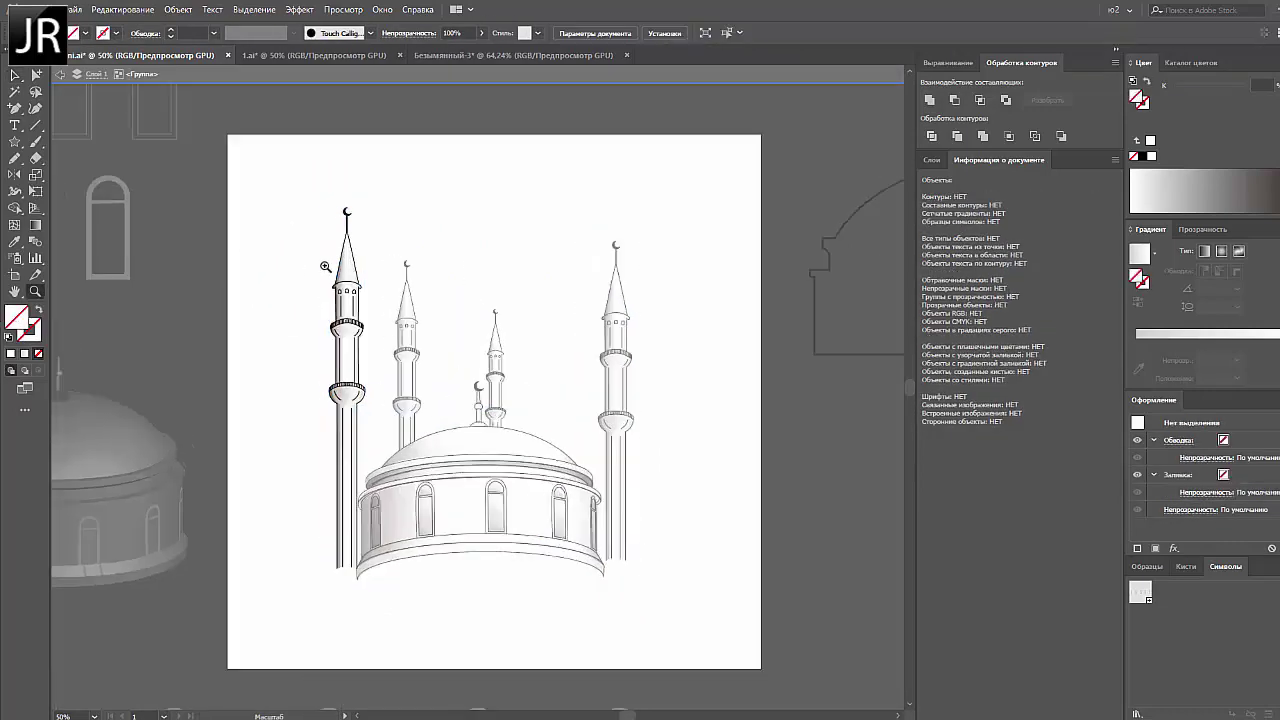
pyautogui.scroll(3, 314, 257)
pyautogui.moveTo(277, 163); pyautogui.dragTo(471, 371)
pyautogui.hotkey('ctrl', '2')
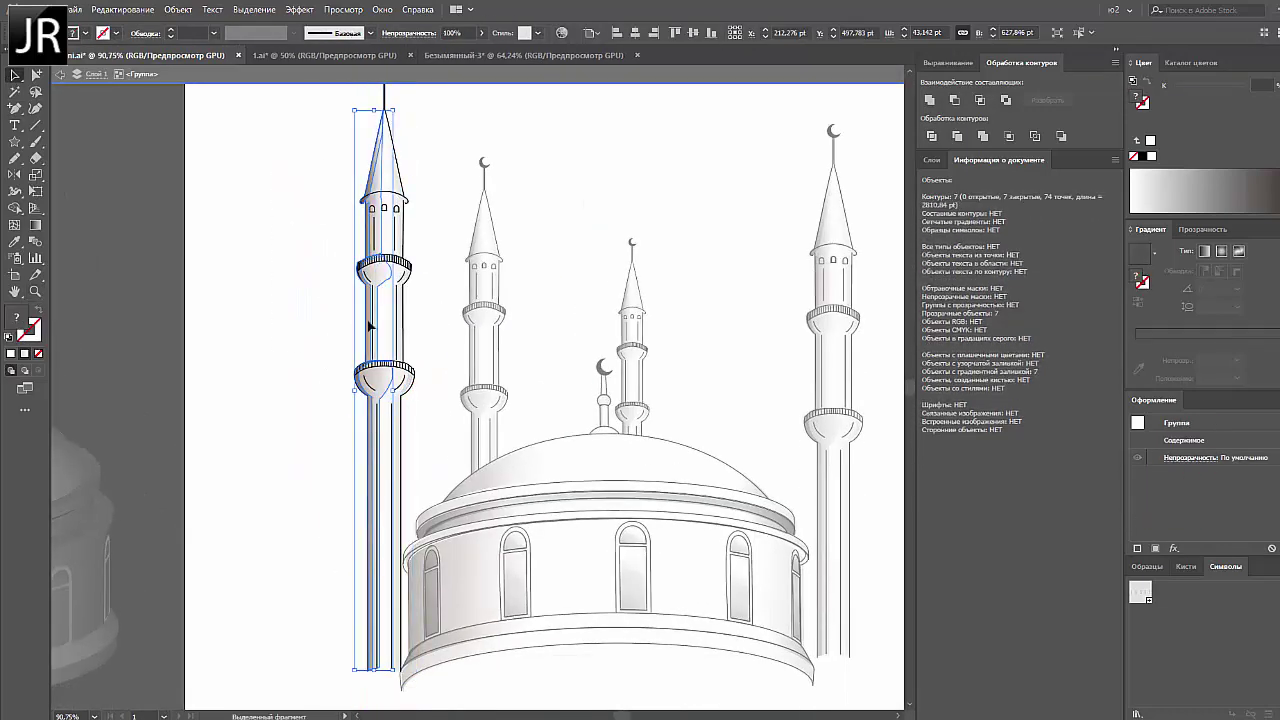
pyautogui.click(366, 329)
pyautogui.rightClick(369, 326)
pyautogui.press('Escape')
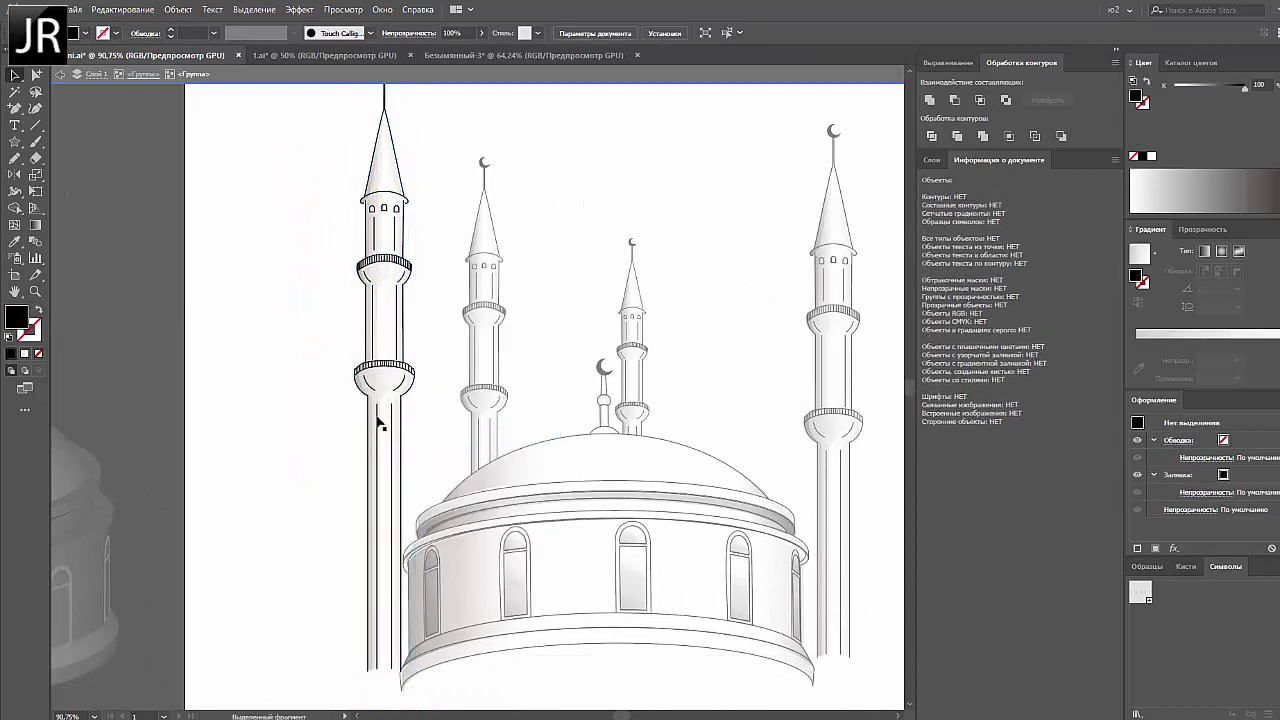
pyautogui.click(377, 423)
# Draw a loose Pencil outline around the whole mosque and select it
pyautogui.hotkey('ctrl', '-')
pyautogui.hotkey('ctrl', '-')
pyautogui.press('n')
pyautogui.moveTo(300, 300); pyautogui.dragTo(440, 180)
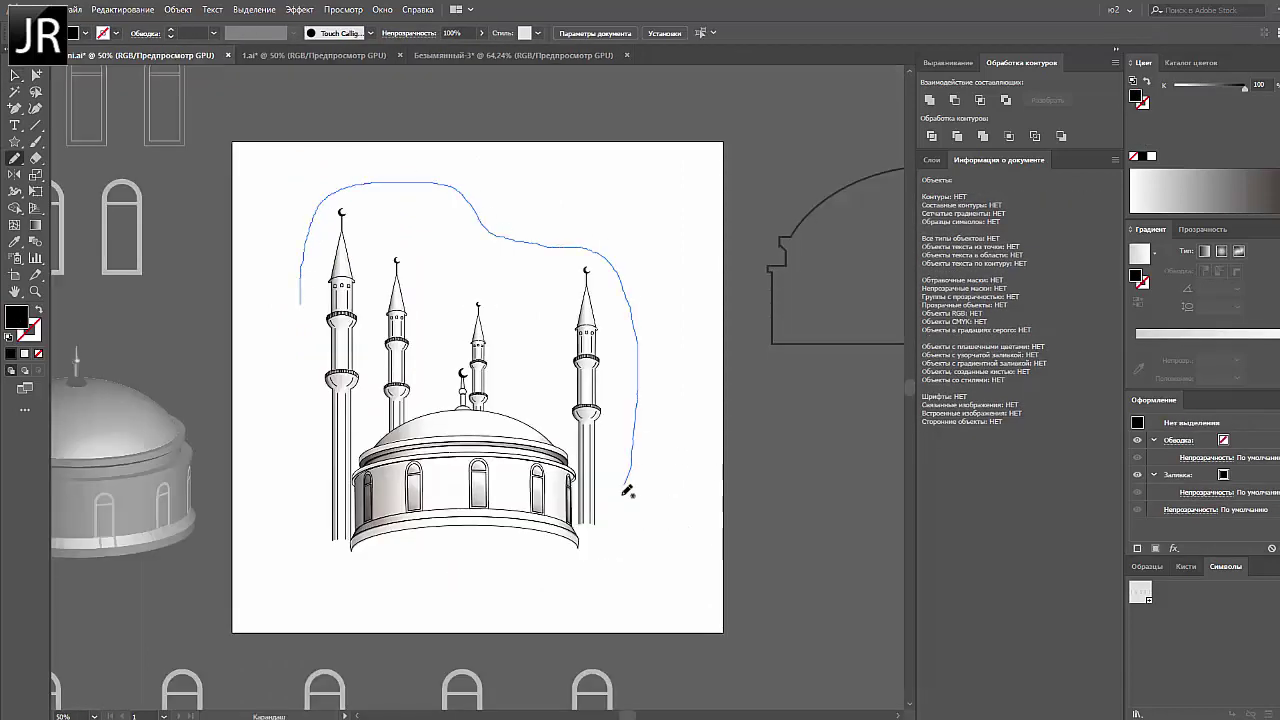
pyautogui.press('v')
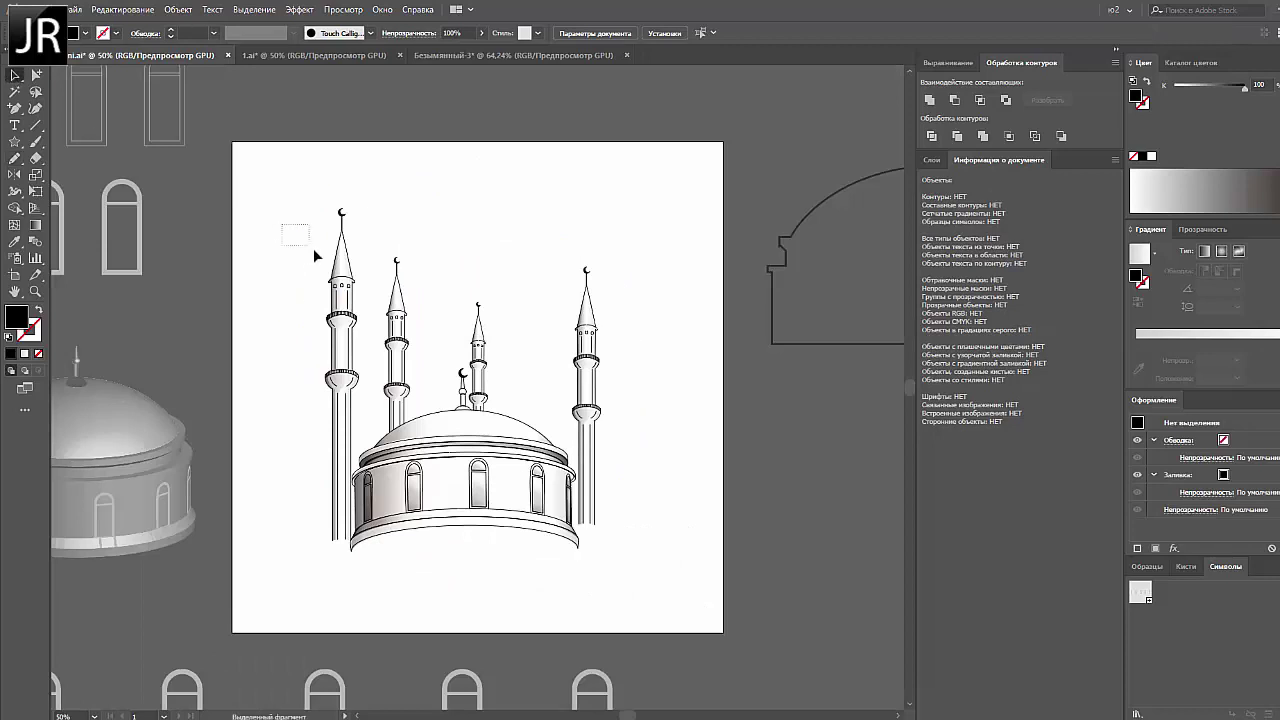
pyautogui.moveTo(280, 222); pyautogui.dragTo(313, 248)
# Select all the artwork and bring up the Transparency settings
pyautogui.hotkey('ctrl', 'a')
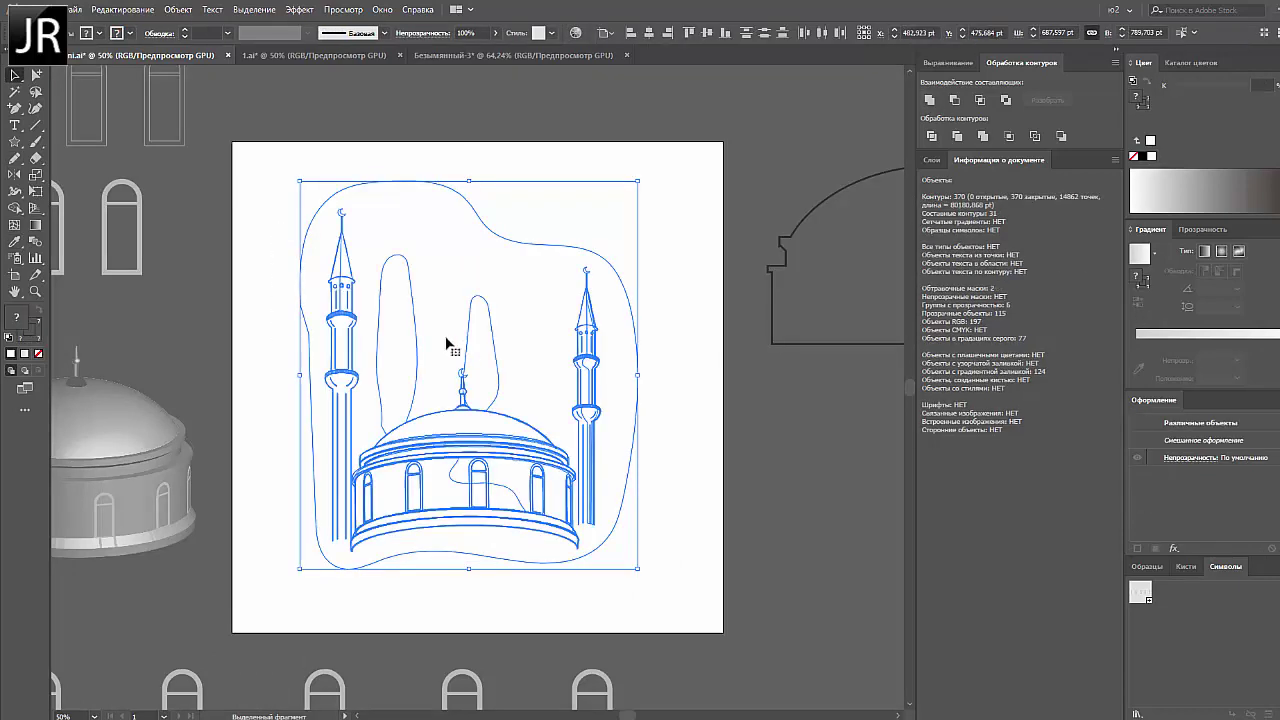
pyautogui.click(1203, 229)
pyautogui.click(638, 540)
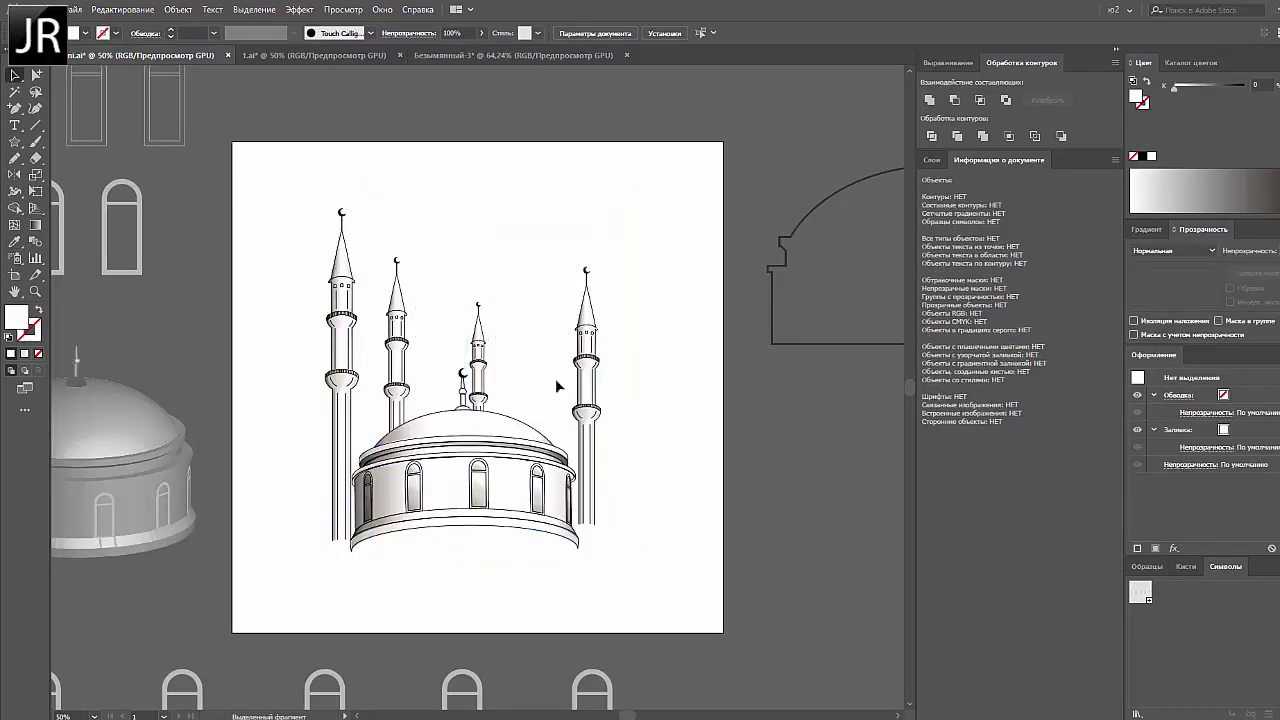
pyautogui.hotkey('ctrl', 'a')
# Make the outline an opacity mask and add mesh lines, including along its bottom
pyautogui.click(1258, 272)
pyautogui.press('u')
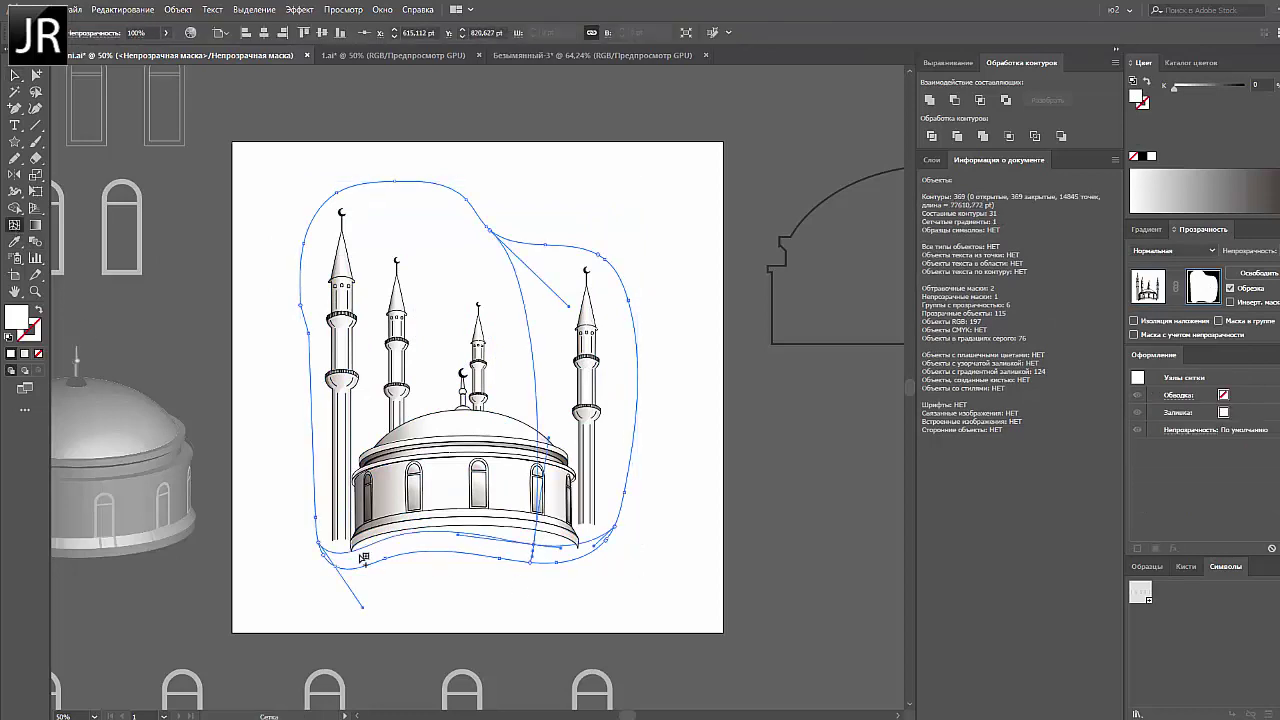
pyautogui.click(408, 500)
pyautogui.press('v')
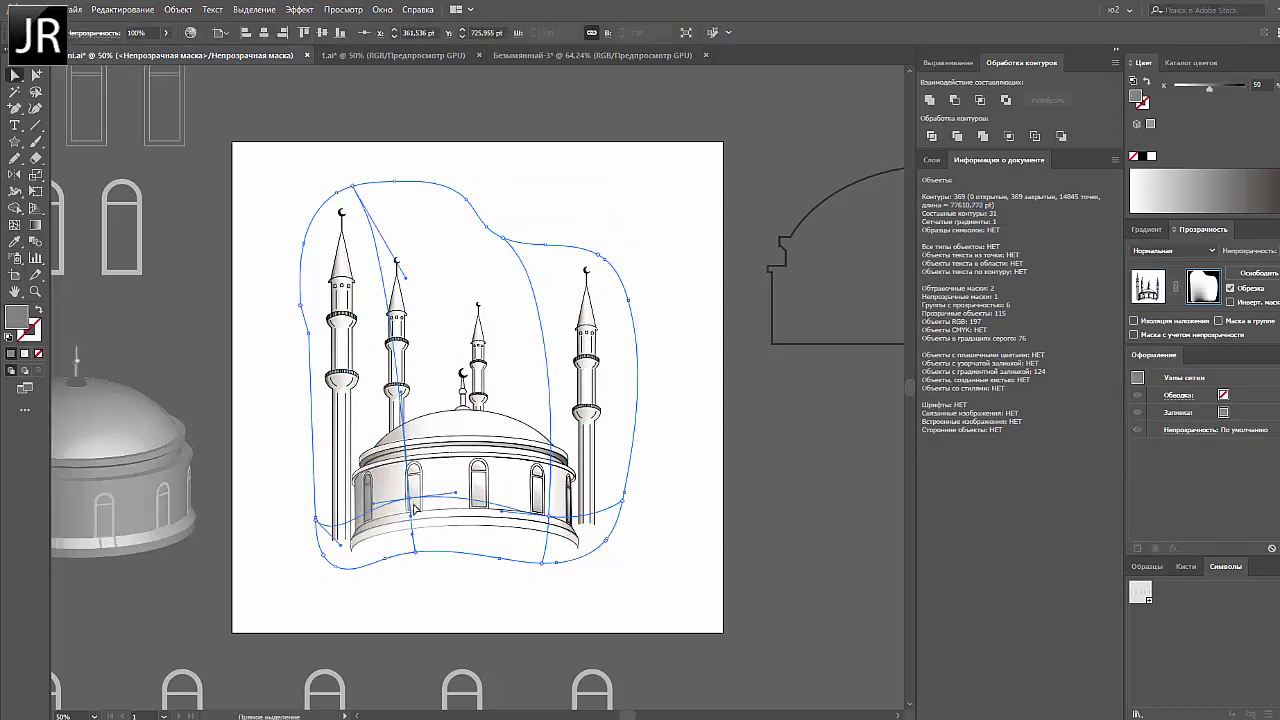
pyautogui.click(498, 552)
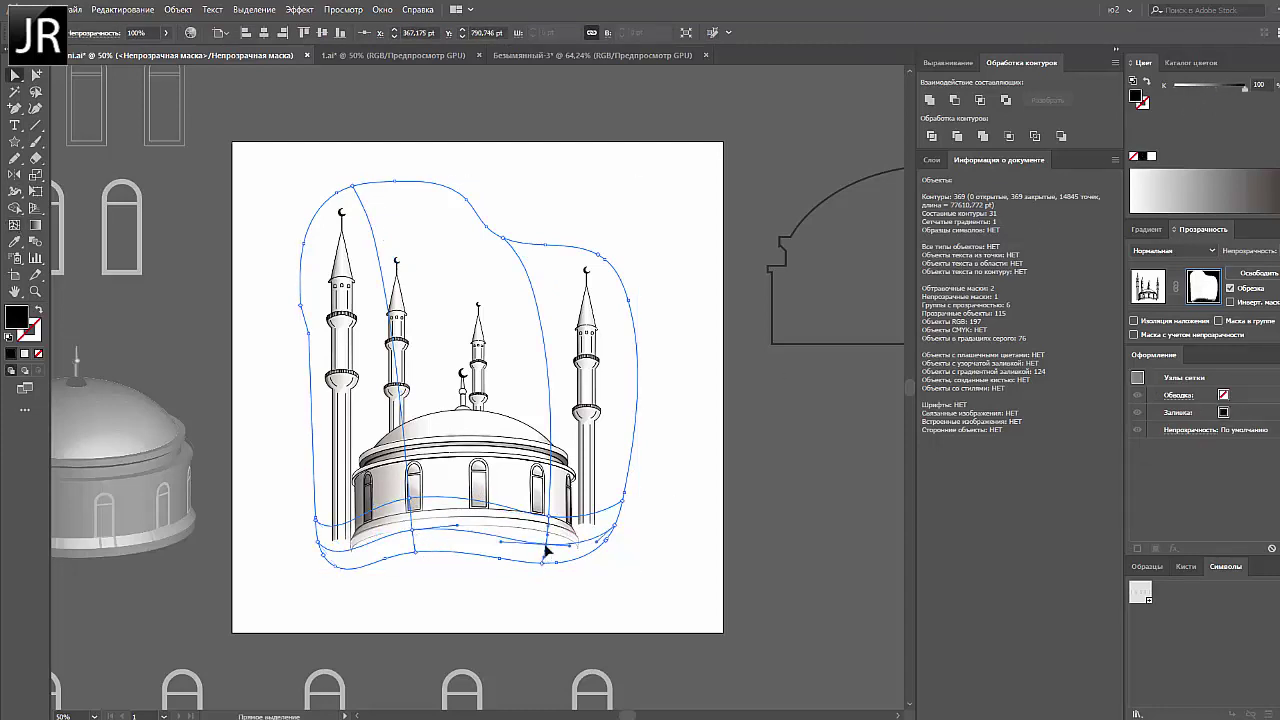
# Switch the Color panel to show RGB values
pyautogui.click(1270, 62)
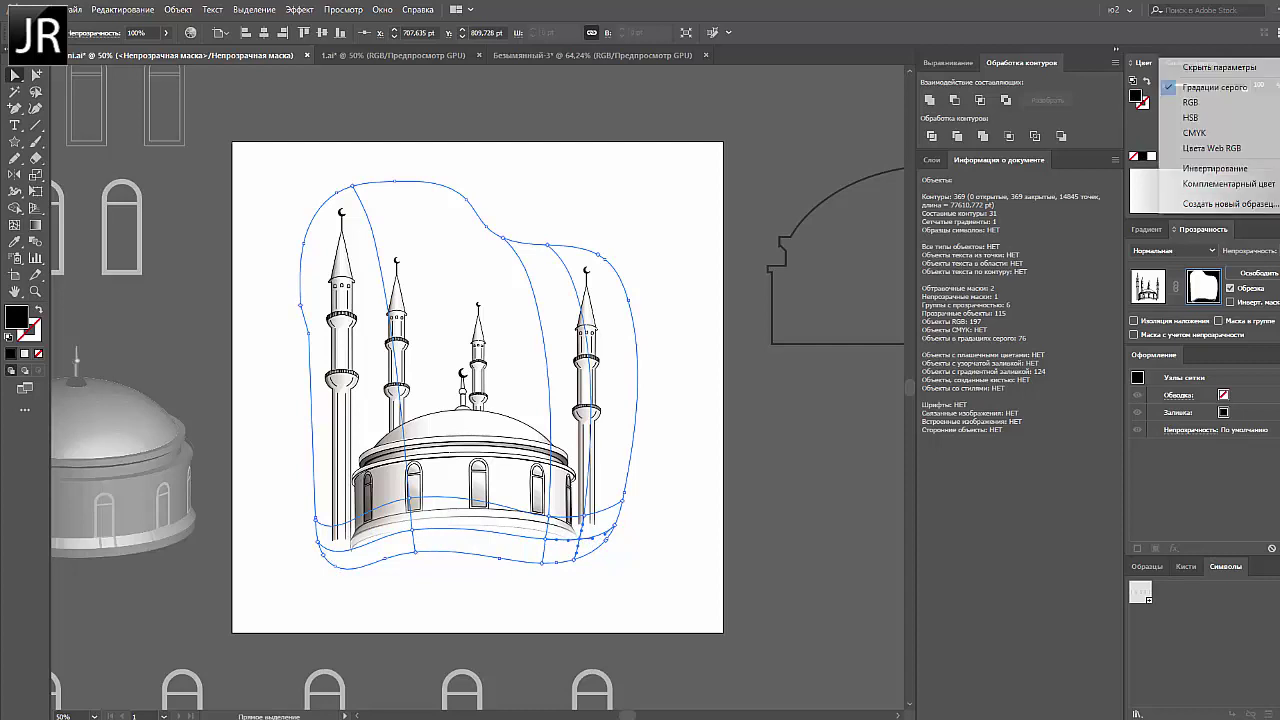
pyautogui.click(1190, 103)
pyautogui.click(1150, 157)
pyautogui.click(1226, 103)
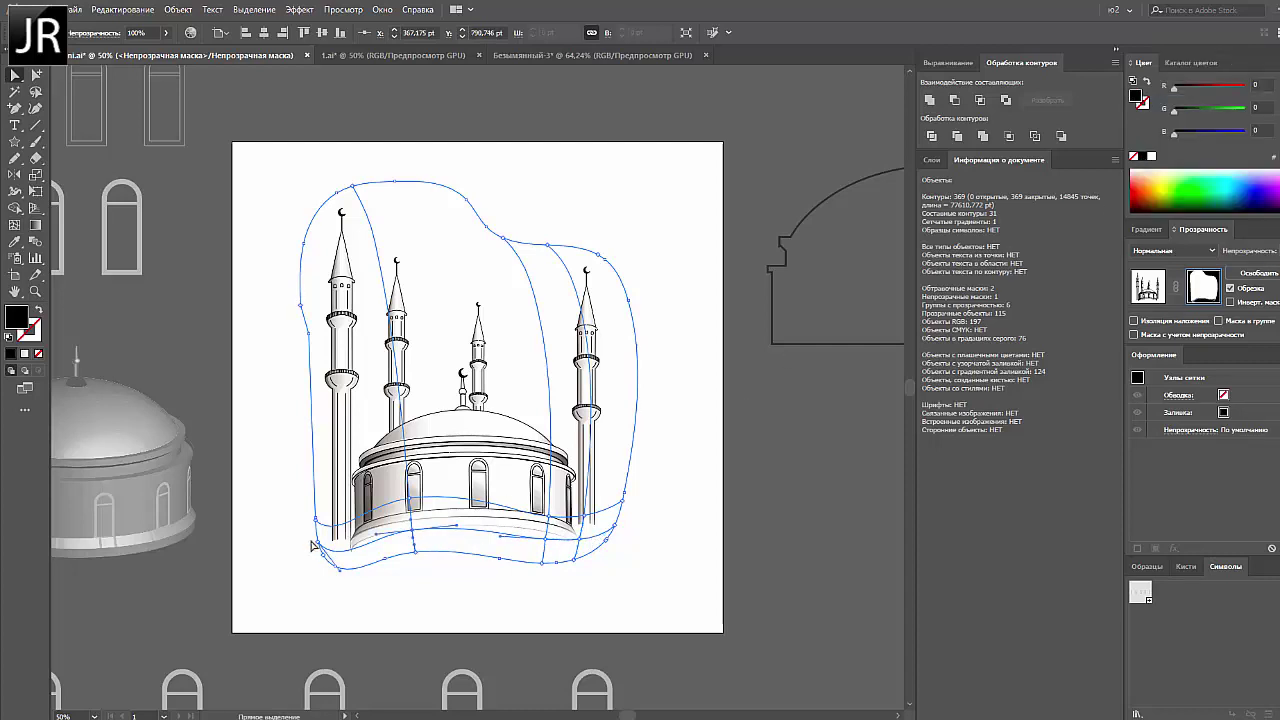
pyautogui.click(1151, 157)
# Color the bottom mesh points white and move a mesh line lower on the base
pyautogui.moveTo(283, 505); pyautogui.dragTo(318, 540)
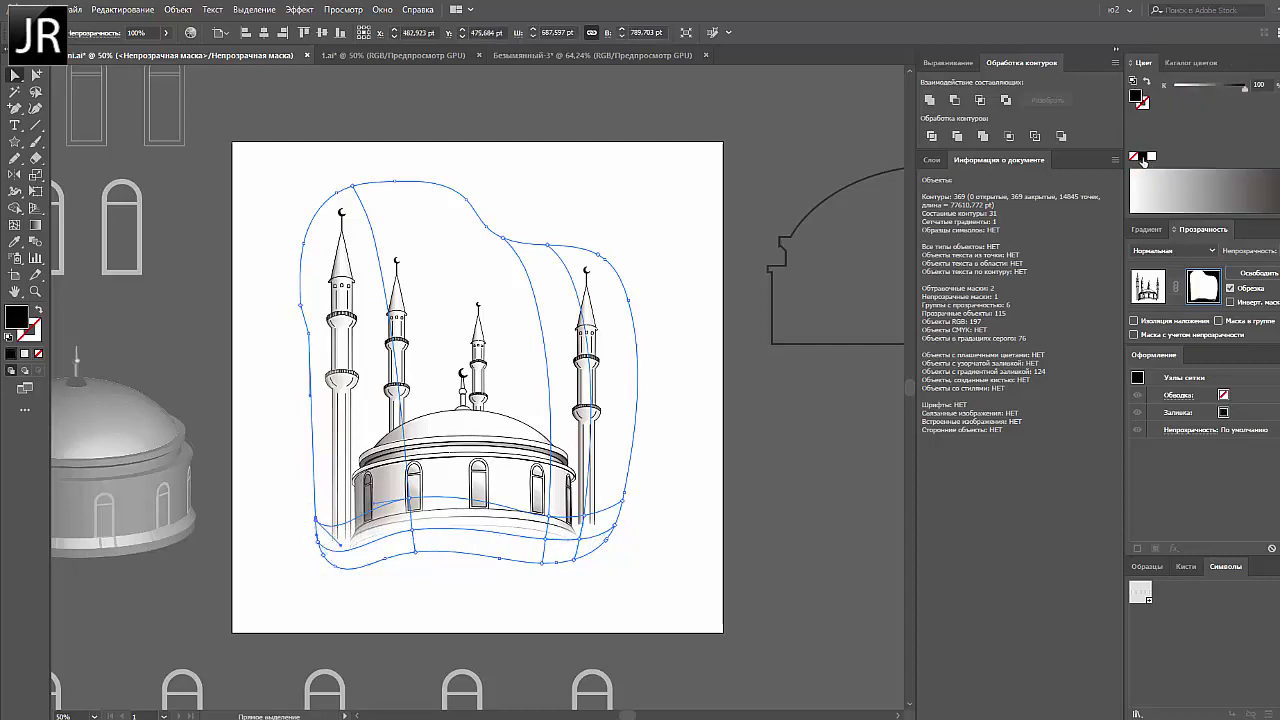
pyautogui.click(1270, 62)
pyautogui.click(1160, 94)
pyautogui.hotkey('ctrl', 'z')
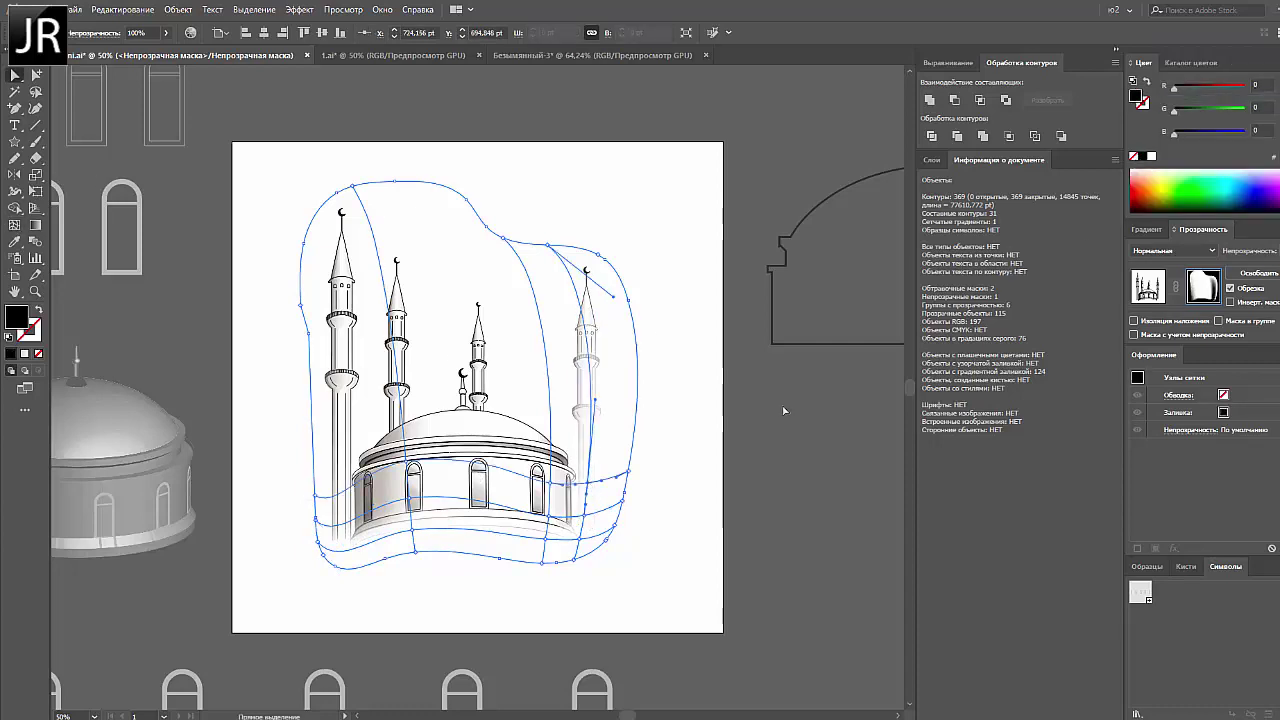
pyautogui.click(1151, 157)
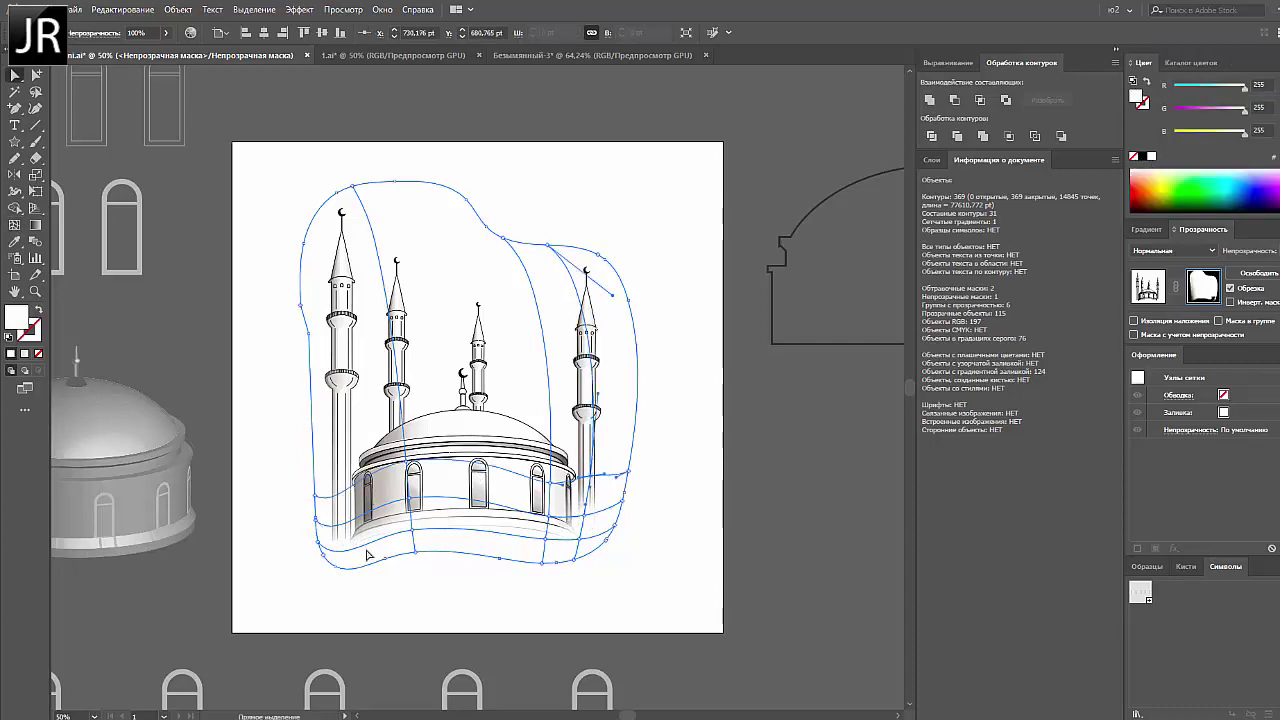
pyautogui.hotkey('ctrl', 'z')
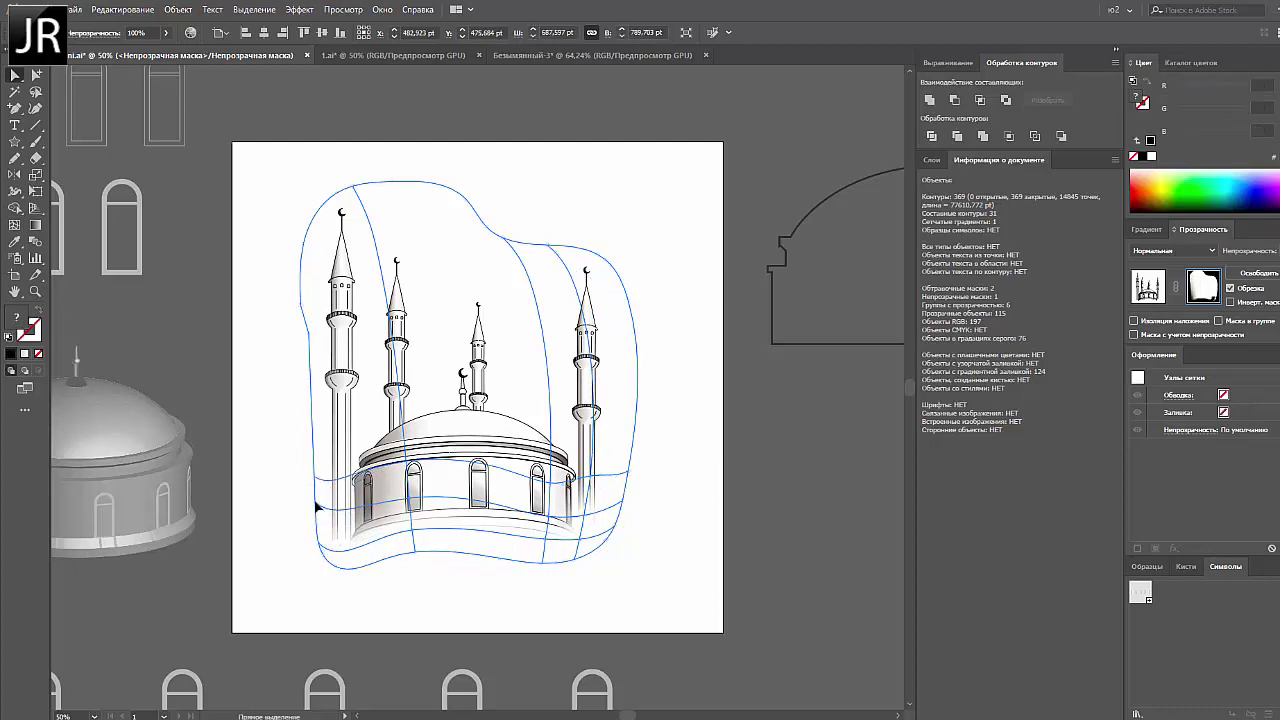
pyautogui.moveTo(316, 507); pyautogui.dragTo(316, 537)
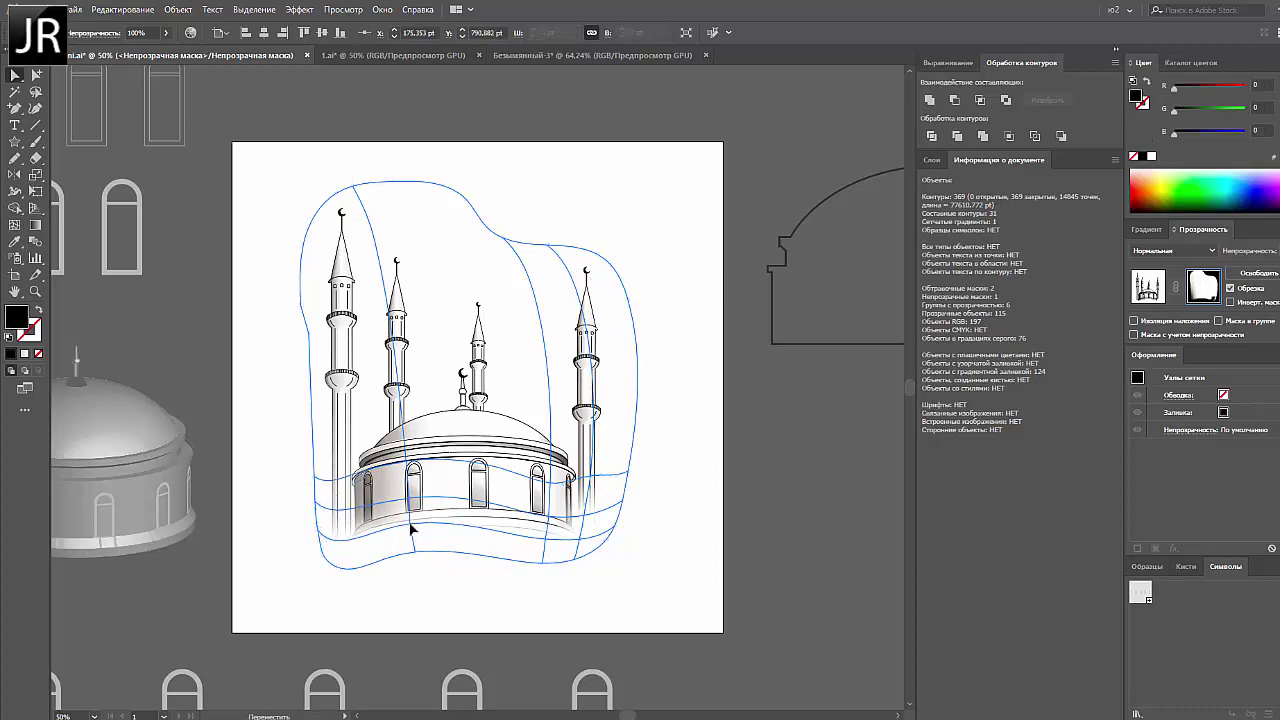
# Check a mesh point near the drum's base, then deselect and zoom out
pyautogui.click(767, 421)
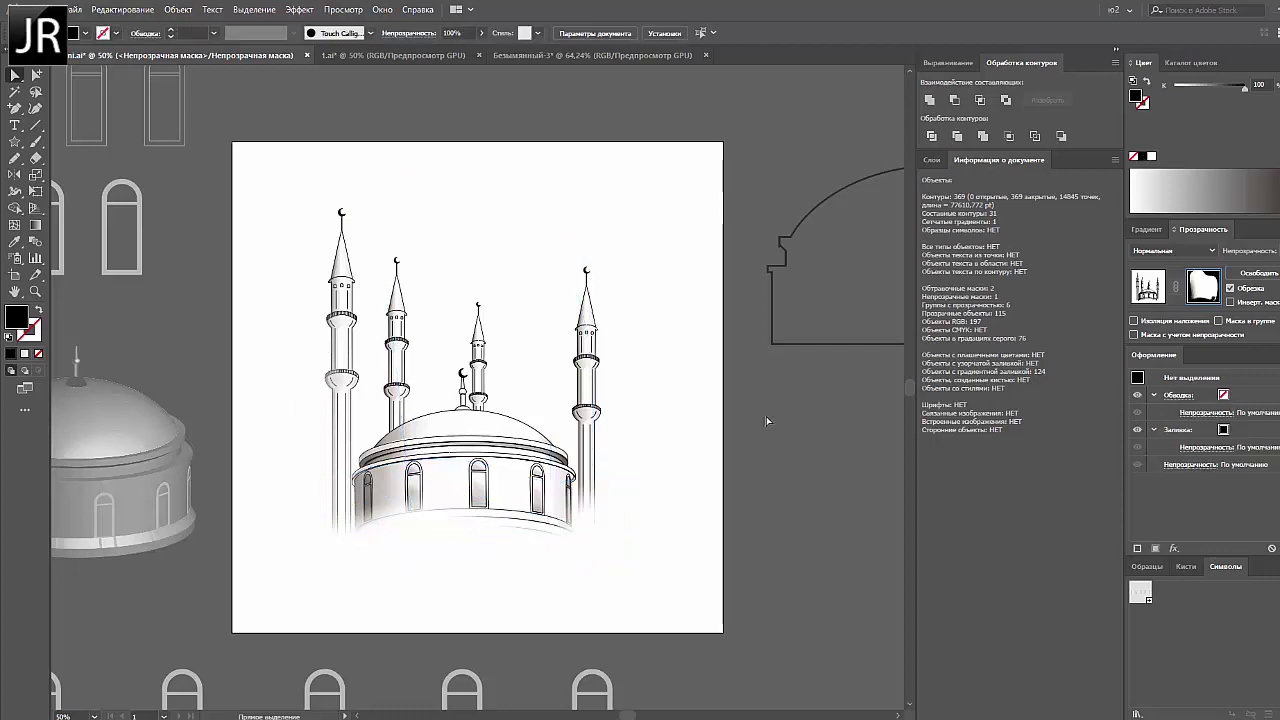
pyautogui.click(548, 483)
pyautogui.click(414, 533)
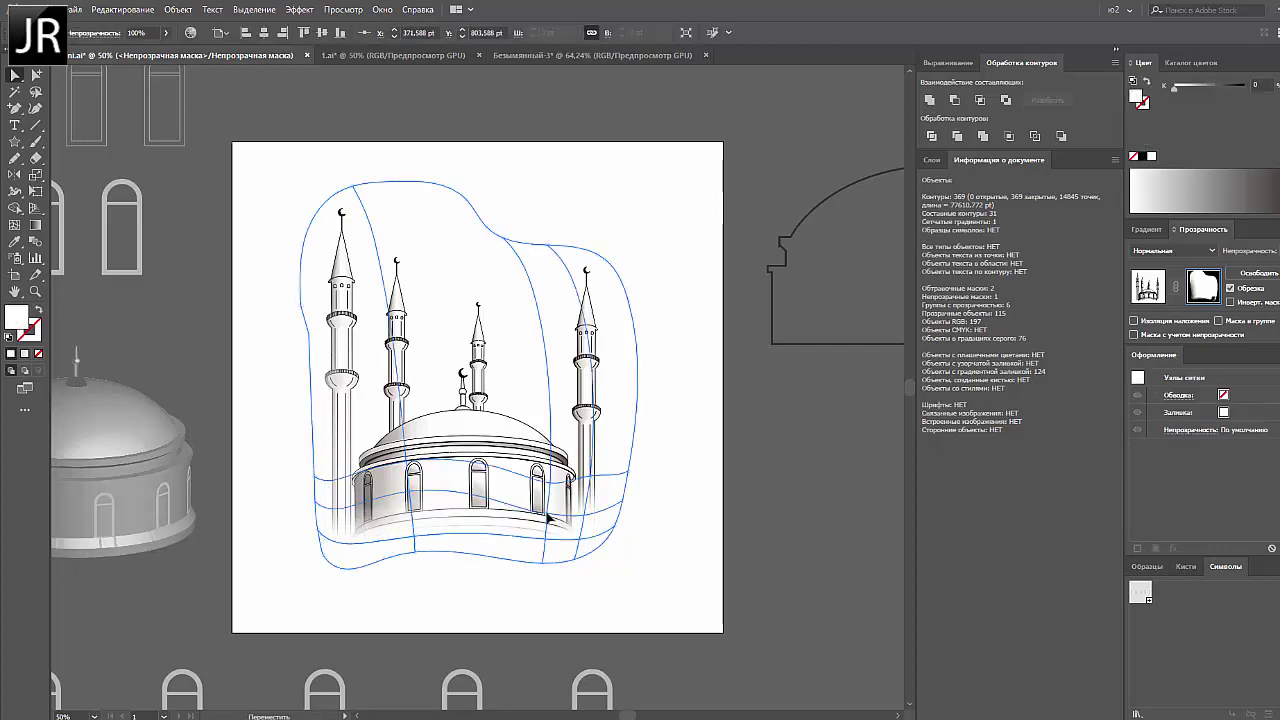
pyautogui.click(738, 450)
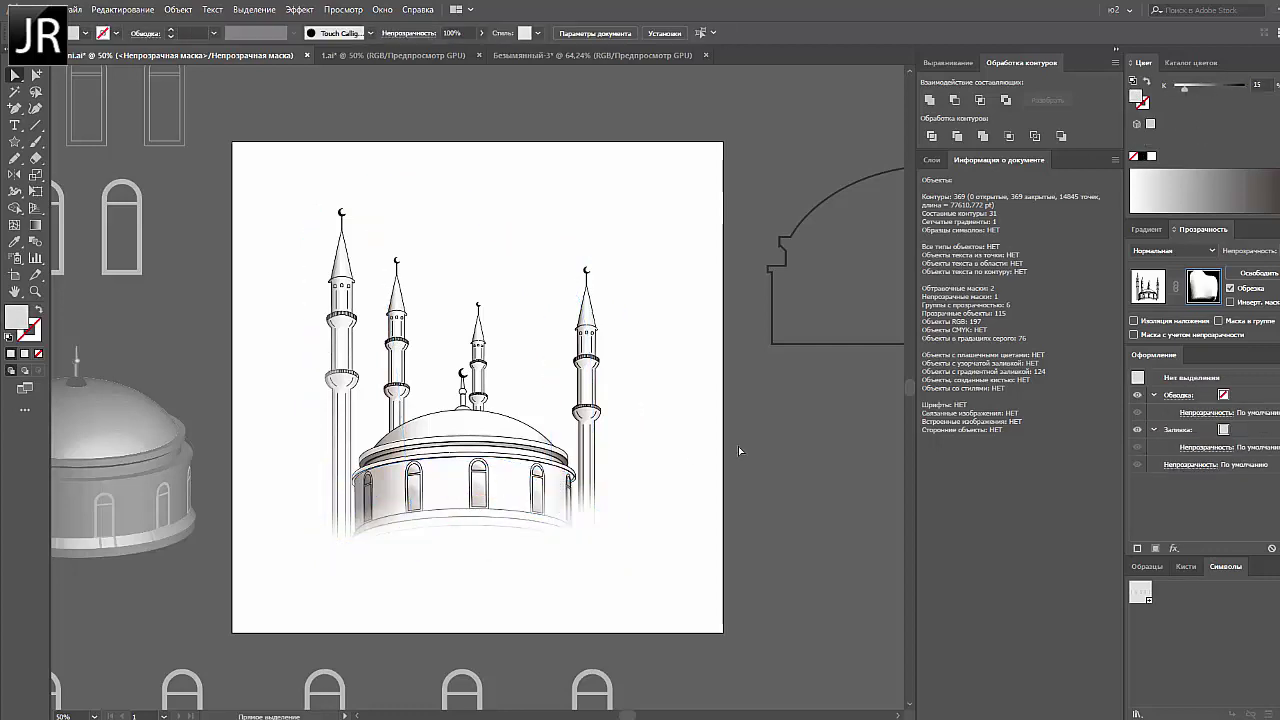
pyautogui.hotkey('ctrl', '-')
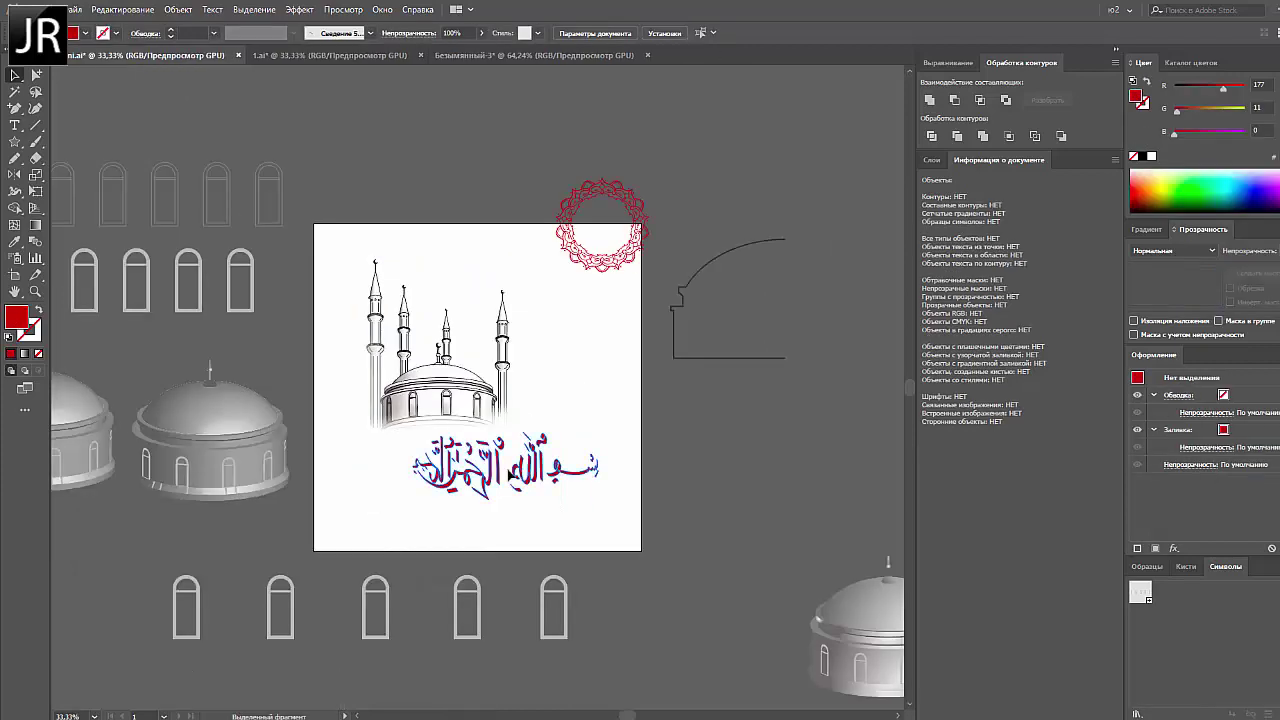
# Place the ornament ring over the mosque with a 45° grey gradient
pyautogui.moveTo(610, 265)
pyautogui.mouseDown()
pyautogui.moveTo(512, 408)
pyautogui.moveTo(537, 362)
pyautogui.mouseUp()
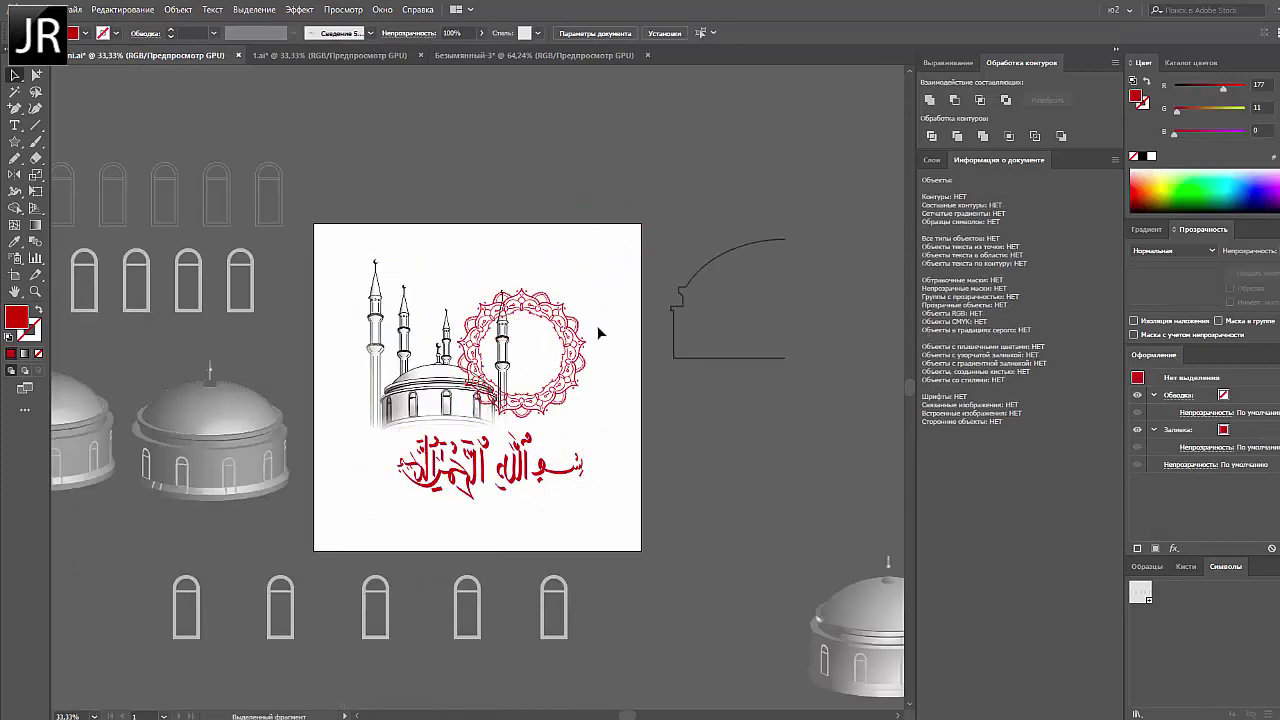
pyautogui.moveTo(600, 328); pyautogui.dragTo(582, 372)
pyautogui.click(1150, 229)
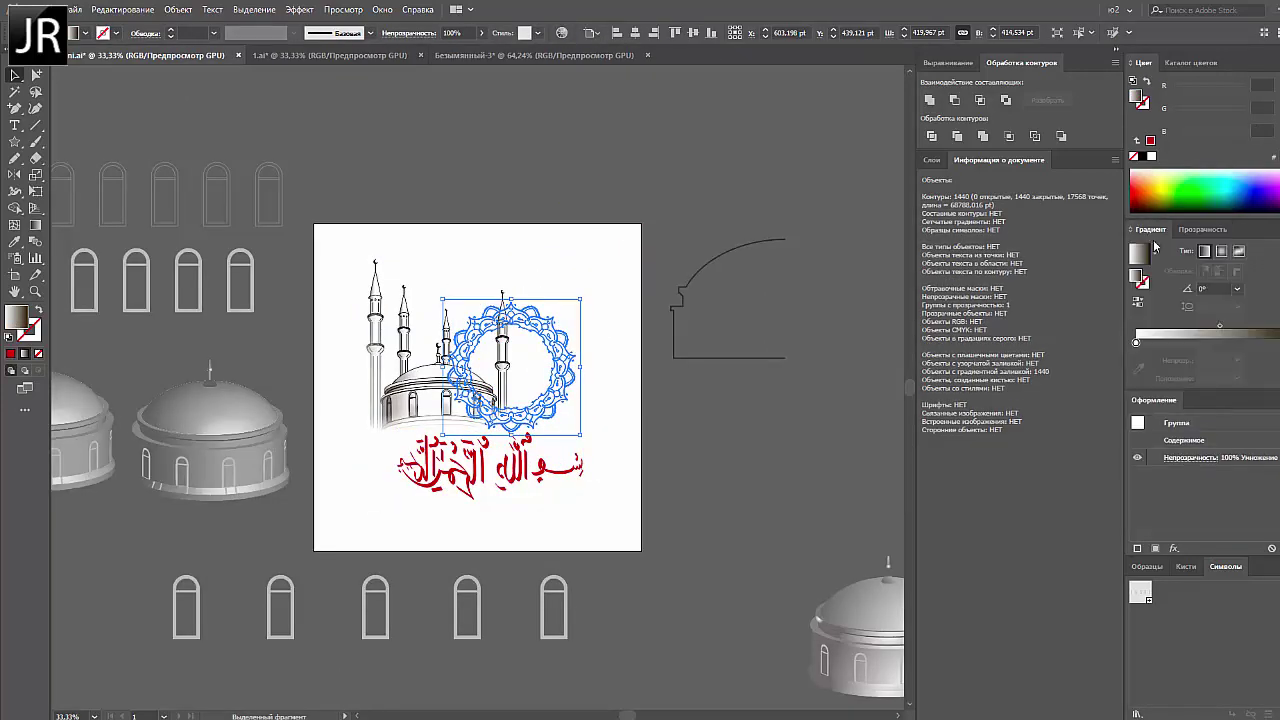
pyautogui.moveTo(1226, 329); pyautogui.dragTo(1255, 329)
pyautogui.press('g')
pyautogui.moveTo(460, 420)
pyautogui.mouseDown()
pyautogui.moveTo(570, 310)
pyautogui.moveTo(371, 491)
pyautogui.mouseUp()
# Move the red calligraphy up under the mosque and nudge the mosque left
pyautogui.press('v')
pyautogui.click(584, 388)
pyautogui.click(614, 371)
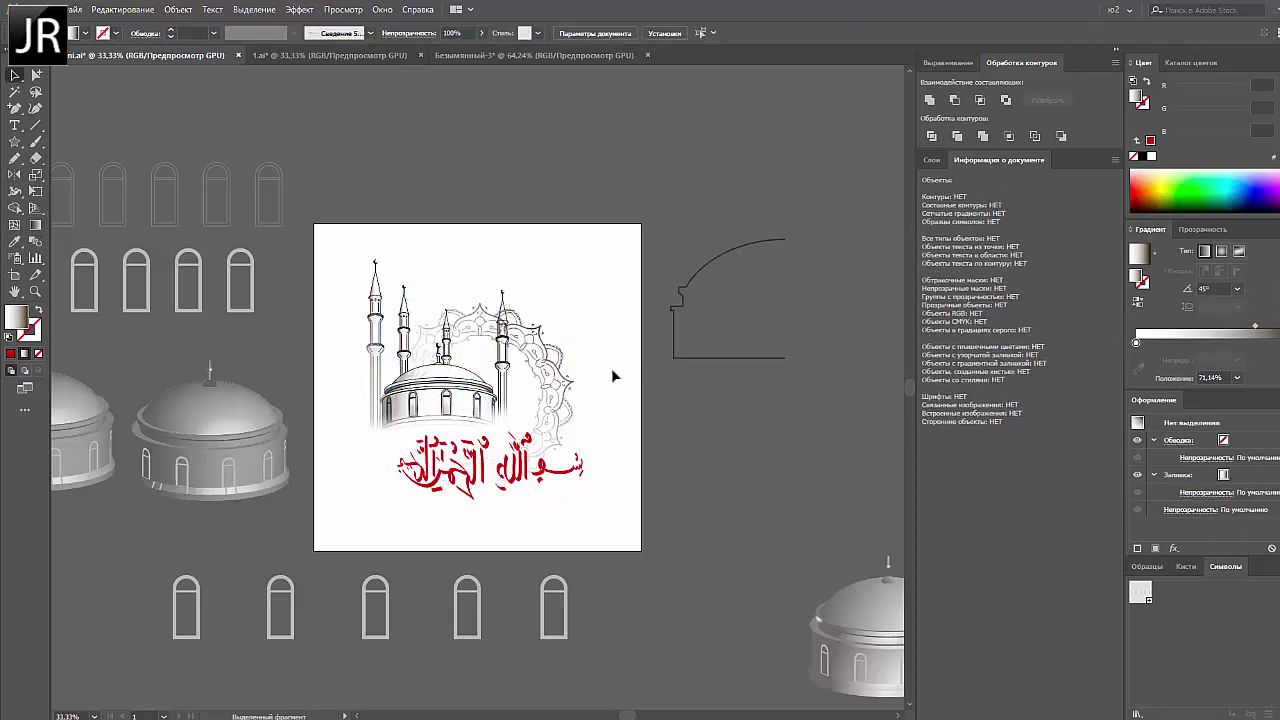
pyautogui.moveTo(490, 465); pyautogui.dragTo(487, 434)
pyautogui.moveTo(440, 380); pyautogui.dragTo(429, 382)
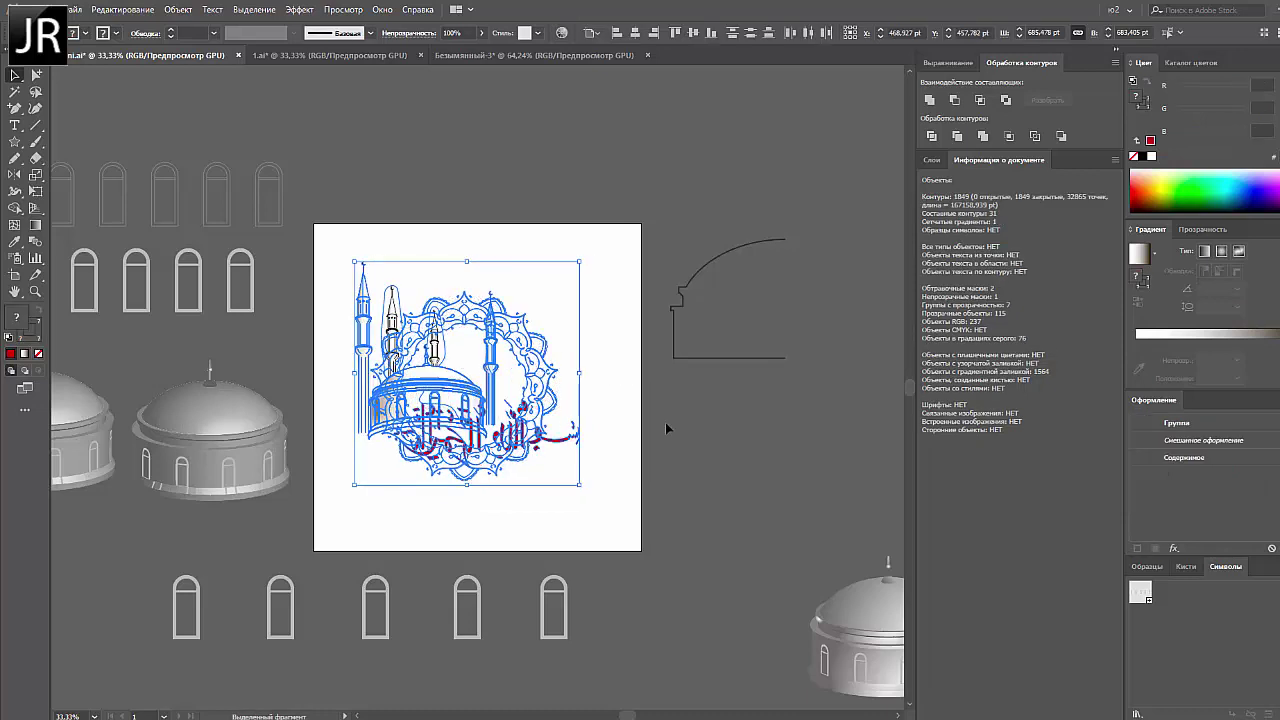
# Start a Rectangle with exact dimensions on the artboard
pyautogui.click(666, 428)
pyautogui.click(27, 146)
pyautogui.click(110, 142)
pyautogui.click(666, 384)
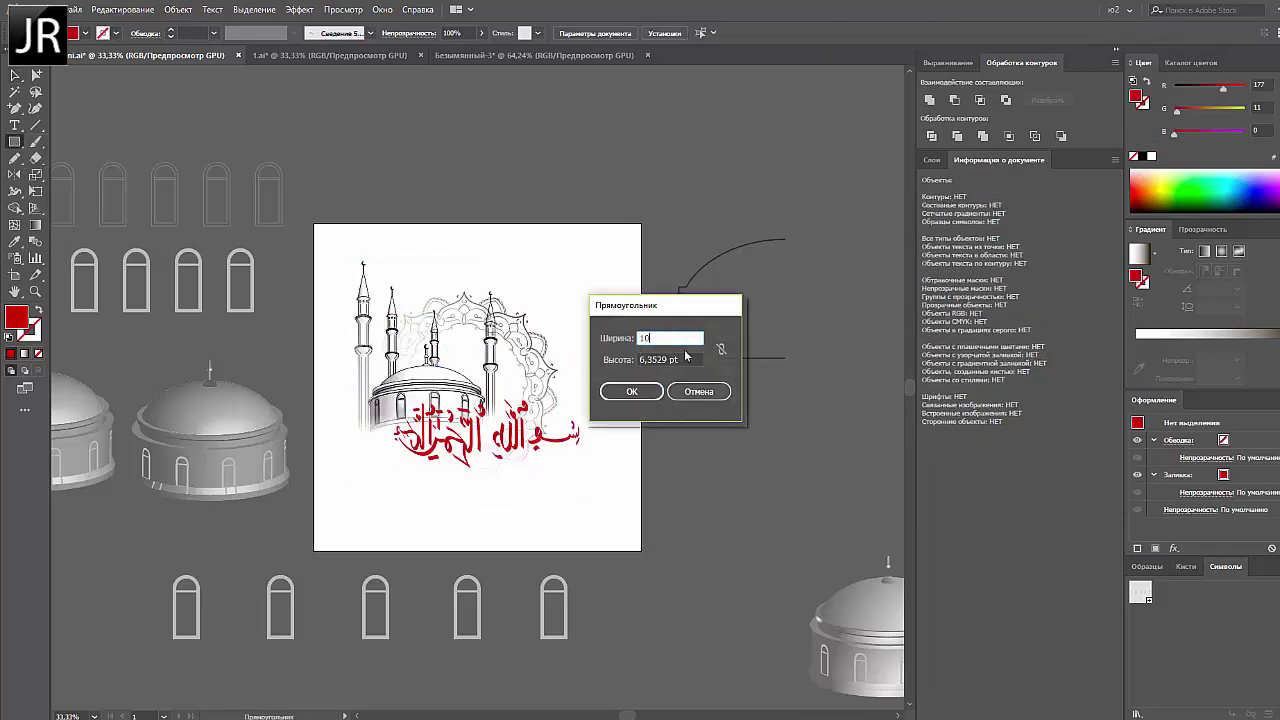
# Create a 1000×1000 pt square fitted exactly over the artboard
pyautogui.press('BackSpace')
pyautogui.press('Return')
pyautogui.write('1000')
pyautogui.press('Return')
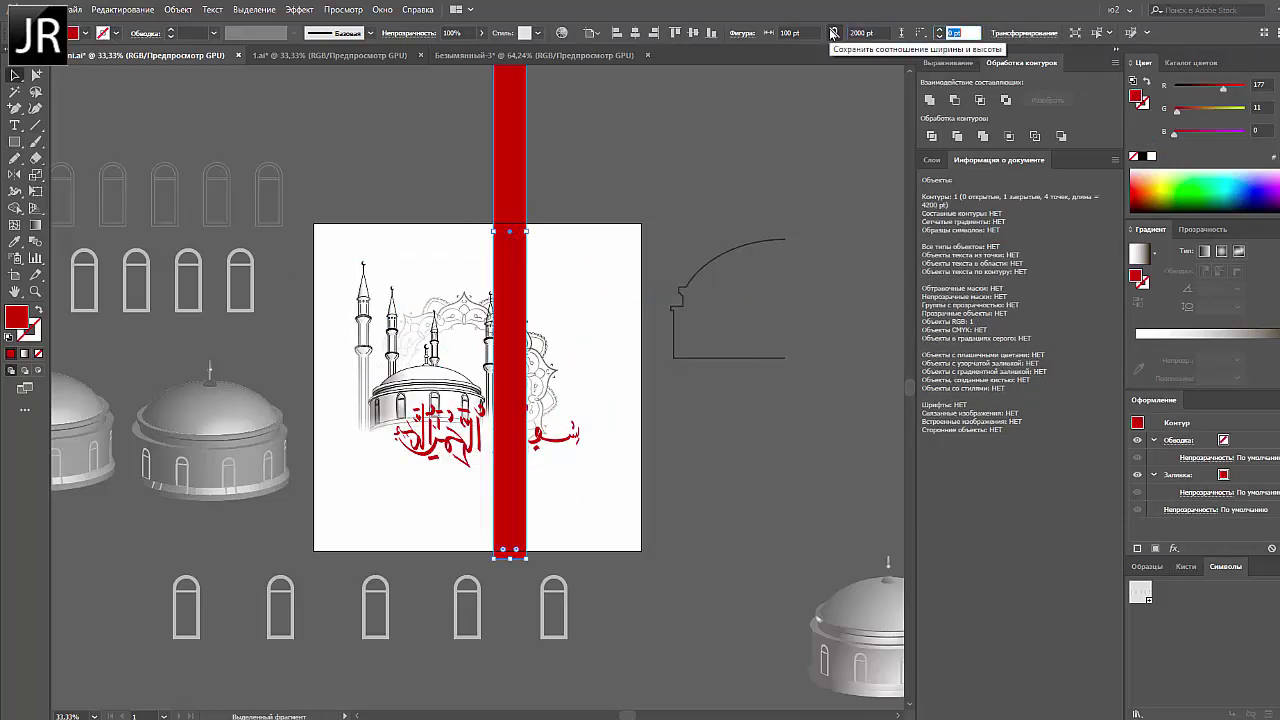
pyautogui.press('Delete')
pyautogui.click(337, 163)
pyautogui.press('Return')
pyautogui.moveTo(480, 330); pyautogui.dragTo(456, 390)
pyautogui.press('v')
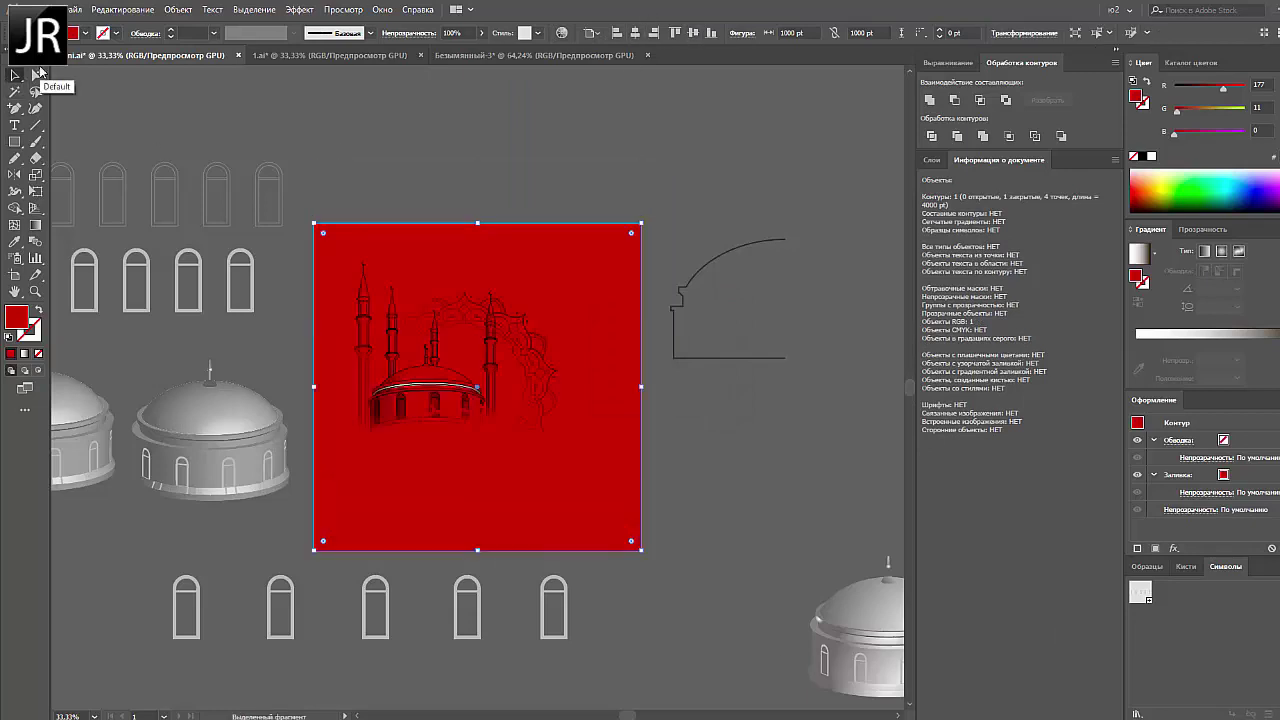
# Fill the square with a white-to-grey radial gradient stretched vertically
pyautogui.click(1151, 156)
pyautogui.click(1139, 253)
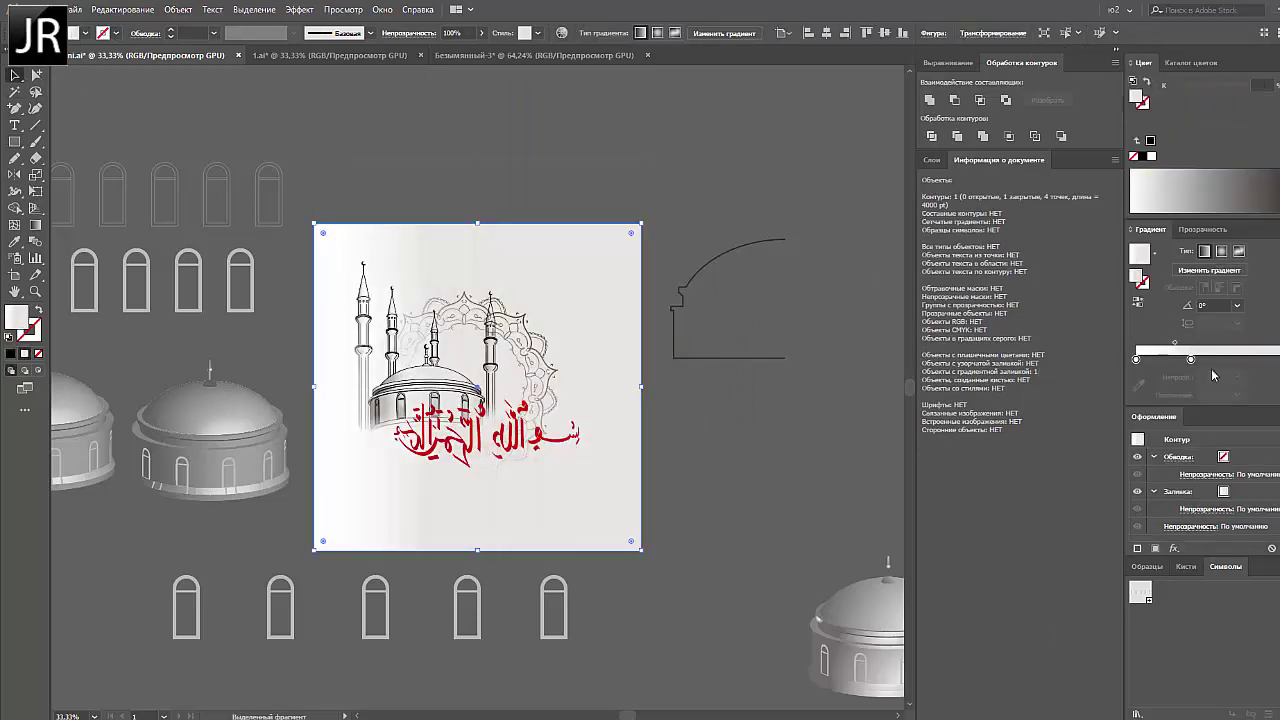
pyautogui.click(1221, 252)
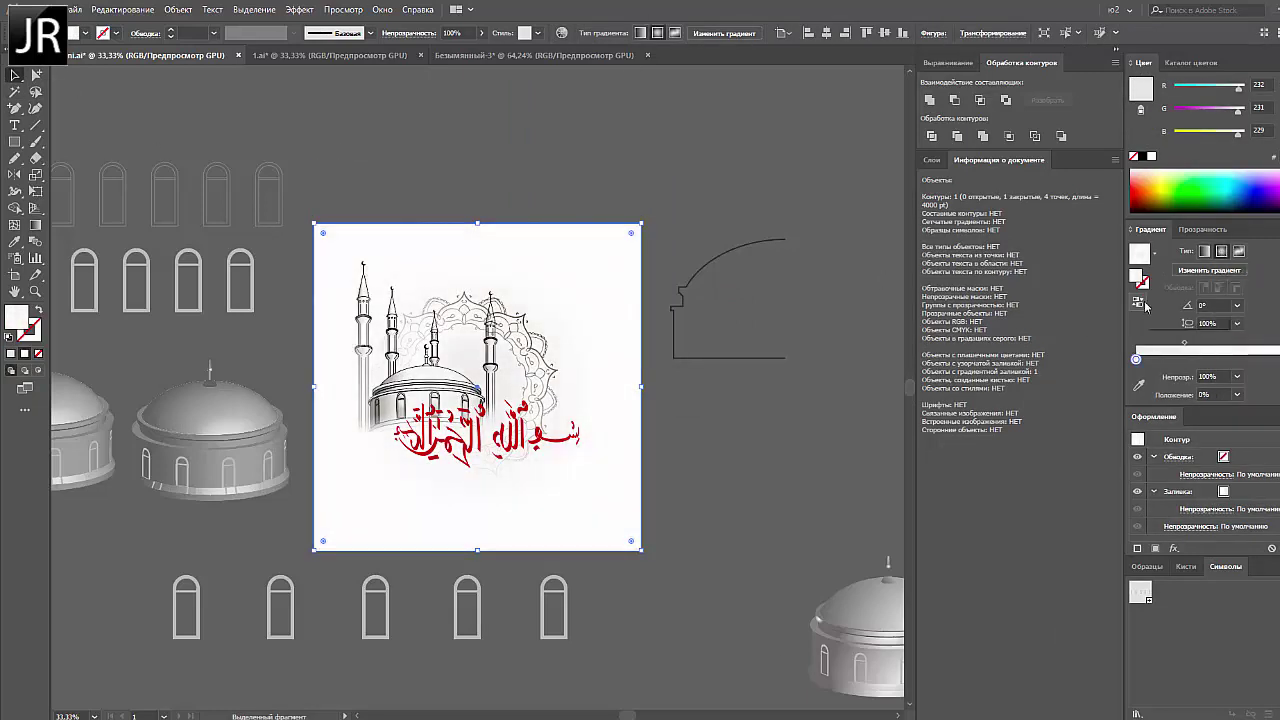
pyautogui.click(1273, 62)
pyautogui.click(1145, 84)
pyautogui.press('g')
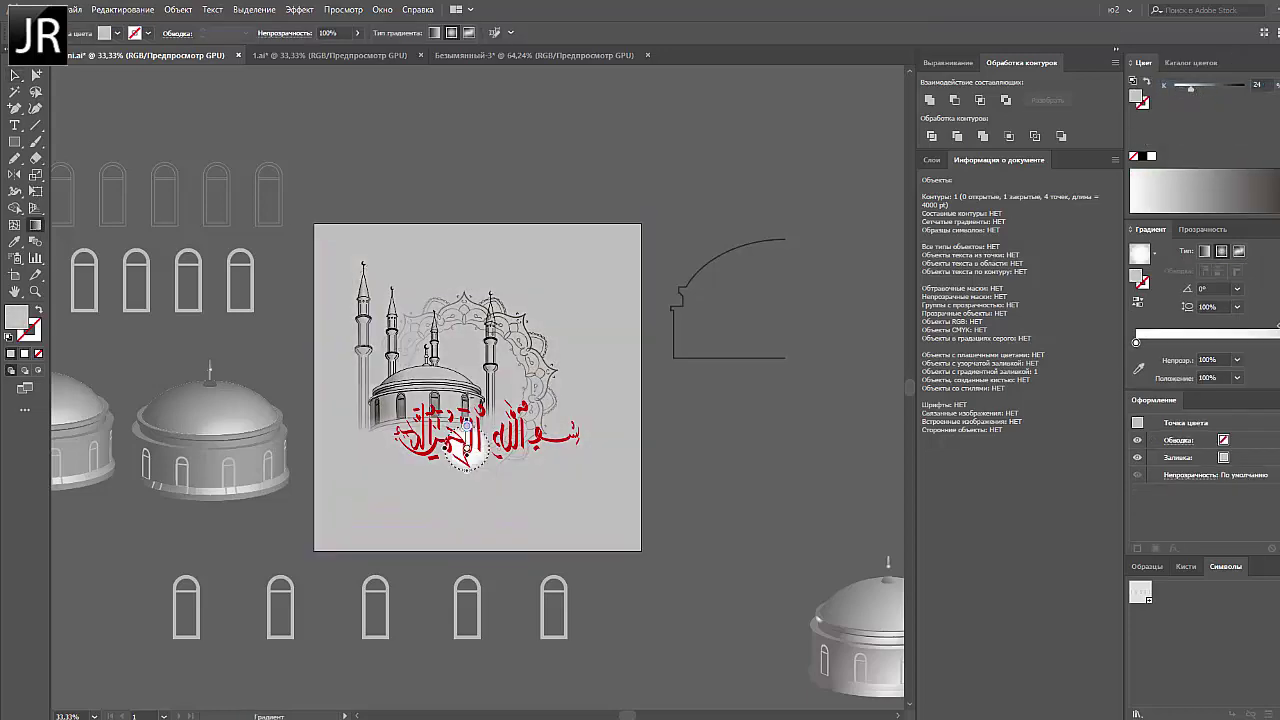
pyautogui.moveTo(477, 390); pyautogui.dragTo(469, 165)
pyautogui.hotkey('ctrl', 'shift', 'a')
# Zoom to 50% and place a copy of the mosque drawing above the artboard
pyautogui.hotkey('ctrl', '+')
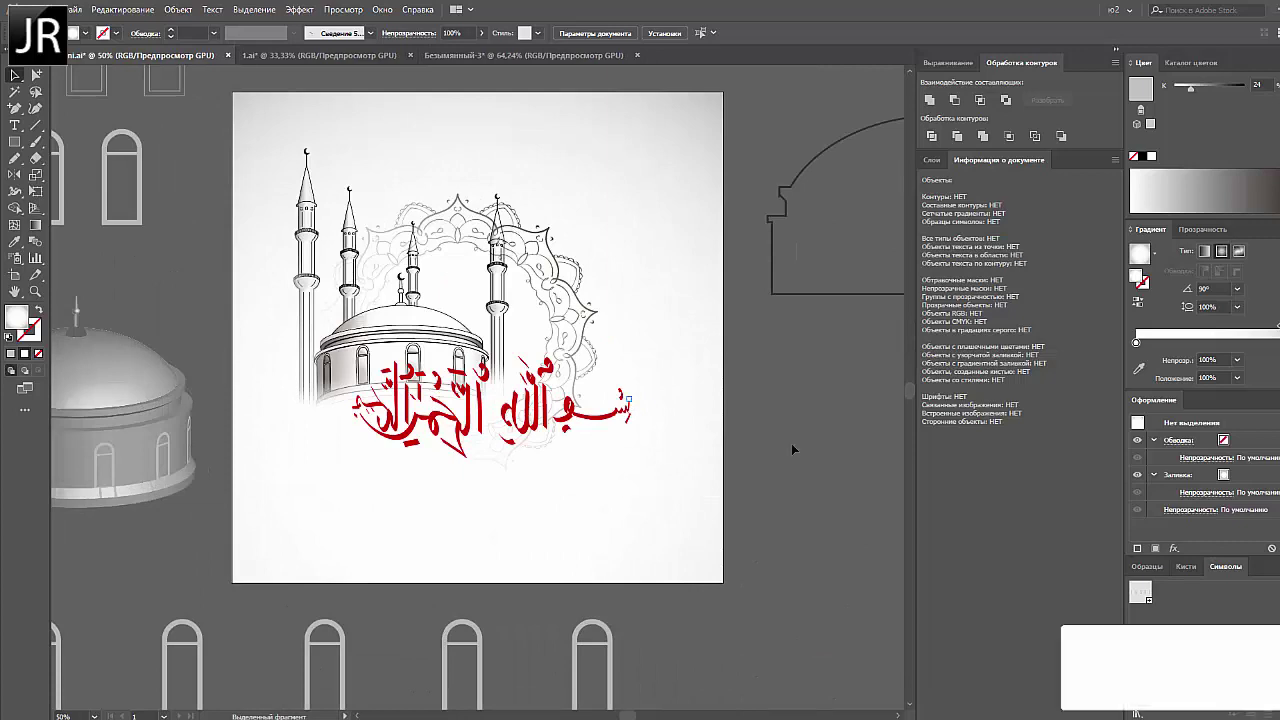
pyautogui.click(430, 330)
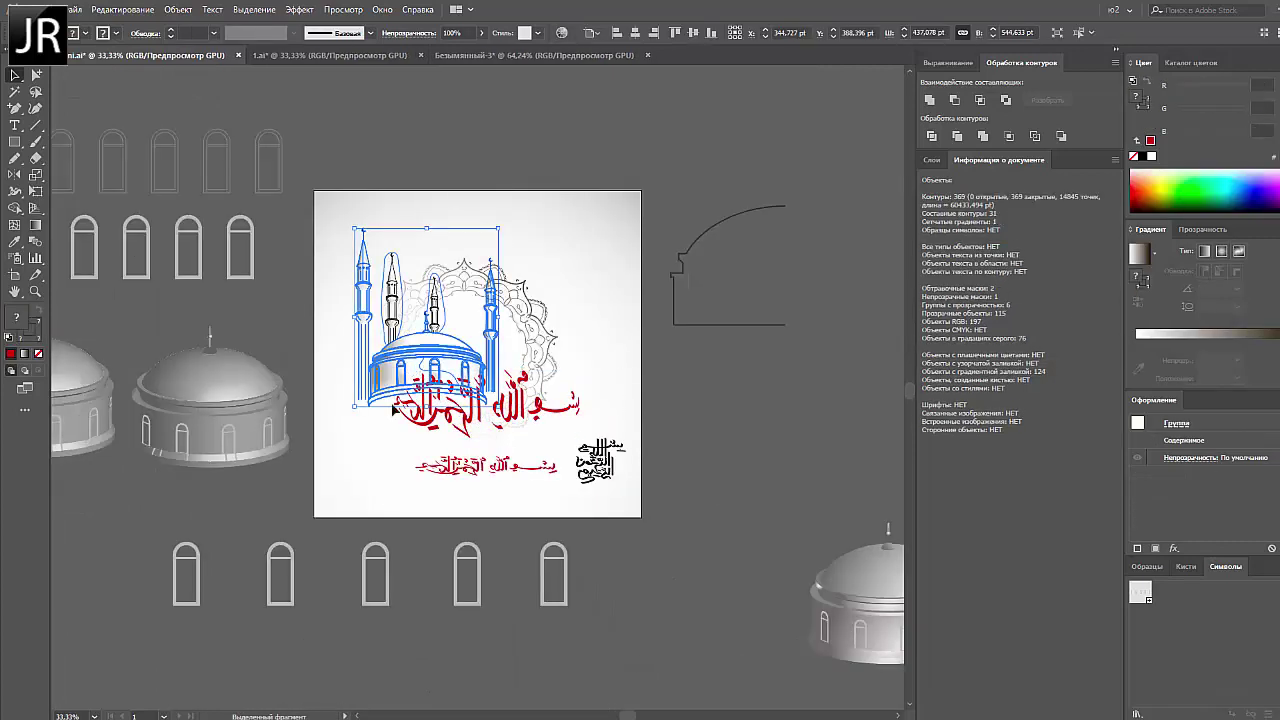
pyautogui.moveTo(430, 330); pyautogui.dragTo(780, 170)
pyautogui.click(400, 370)
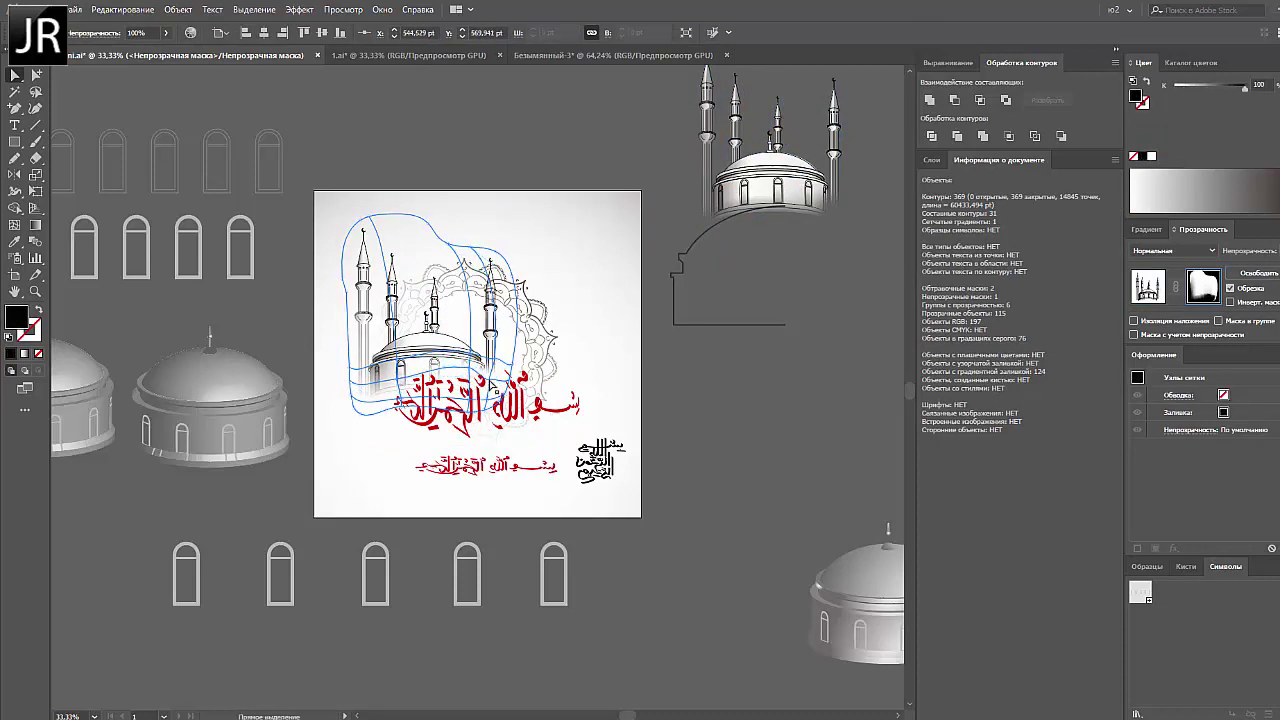
# Leave opacity-mask editing and move the large red calligraphy off the artboard
pyautogui.click(483, 455)
pyautogui.hotkey('ctrl', 'z')
pyautogui.hotkey('ctrl', 'z')
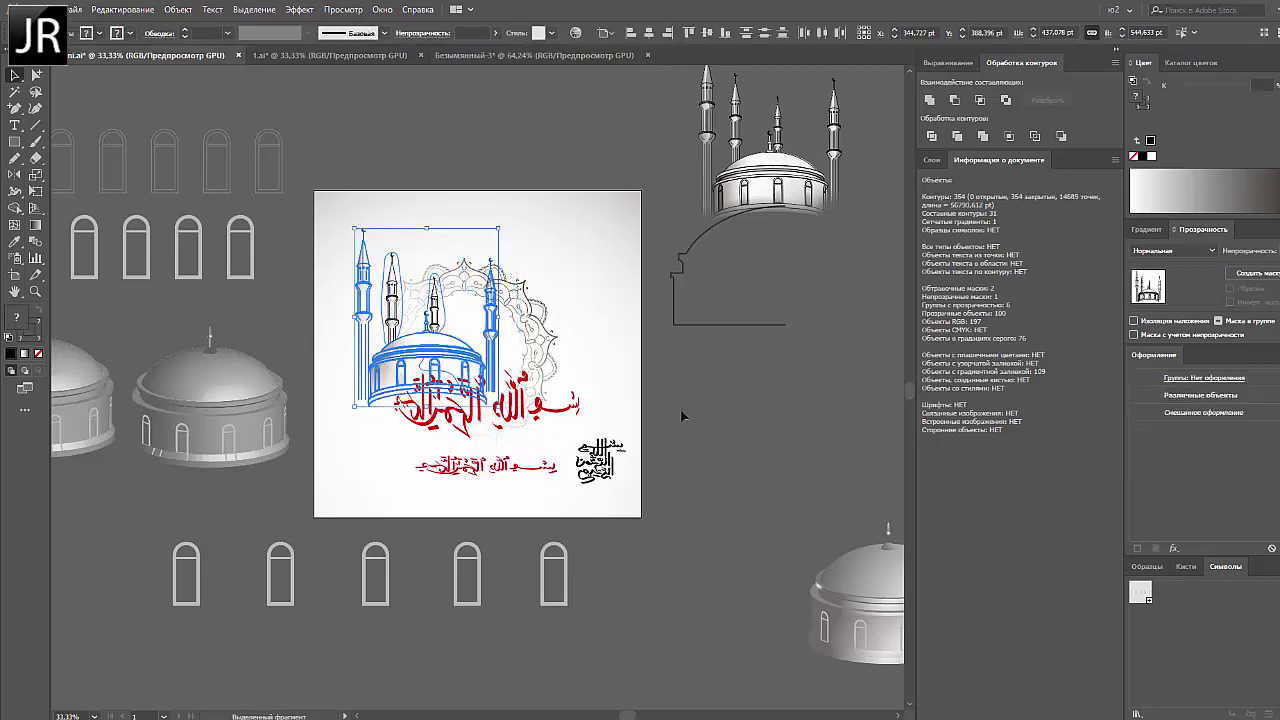
pyautogui.hotkey('ctrl', 'z')
pyautogui.hotkey('ctrl', 'z')
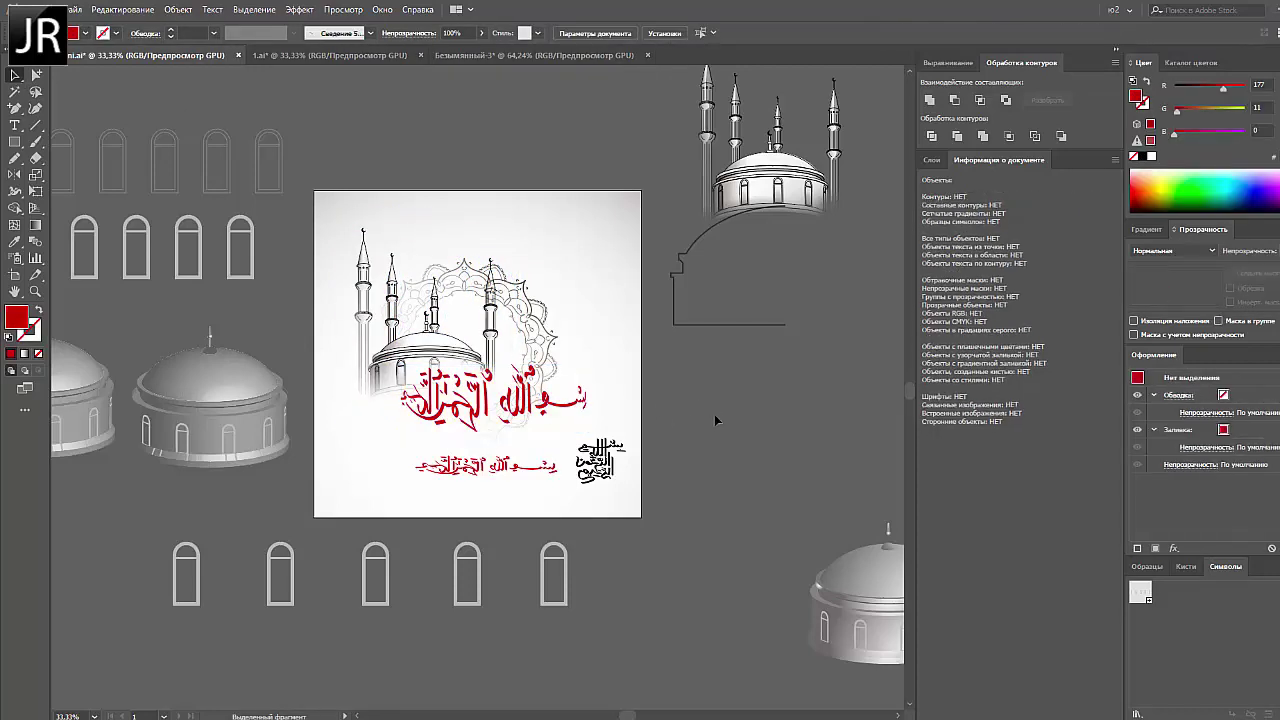
pyautogui.hotkey('ctrl', 'z')
pyautogui.hotkey('ctrl', 'z')
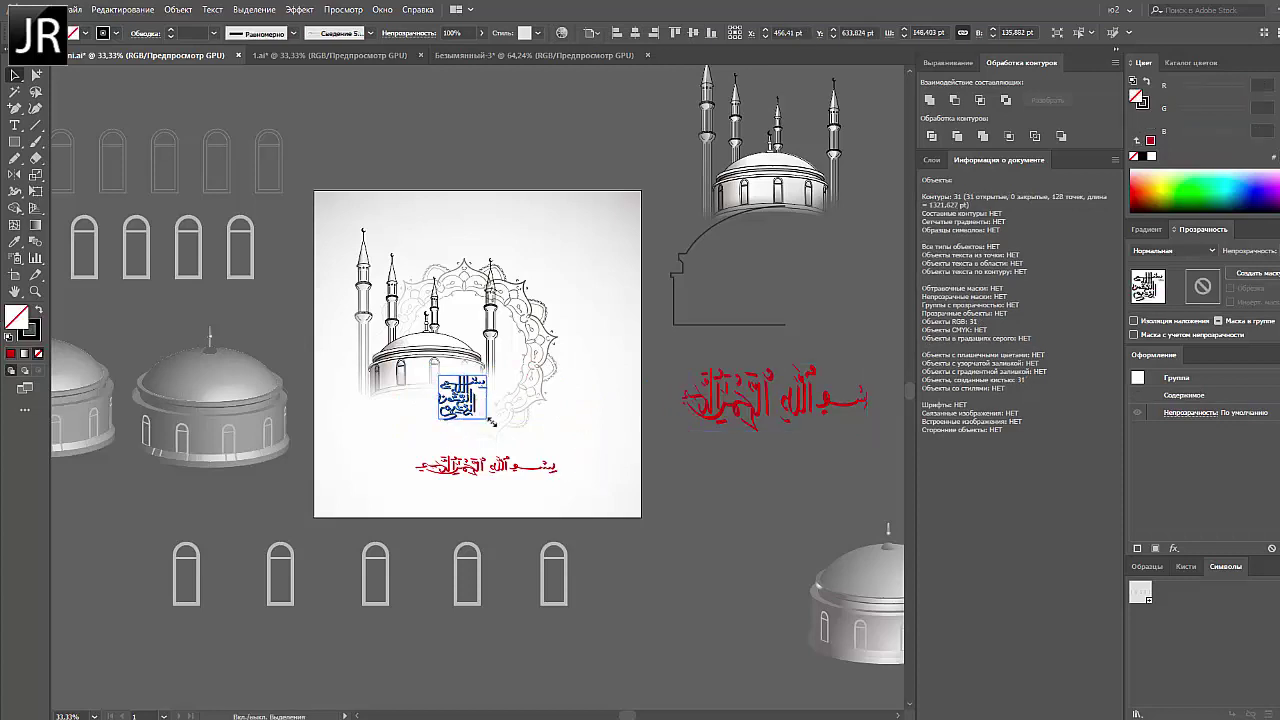
pyautogui.hotkey('ctrl', 'z')
# Enlarge the square calligraphy, duplicate it to the right and make the copy grey
pyautogui.hotkey('ctrl', 'z')
pyautogui.hotkey('ctrl', 'z')
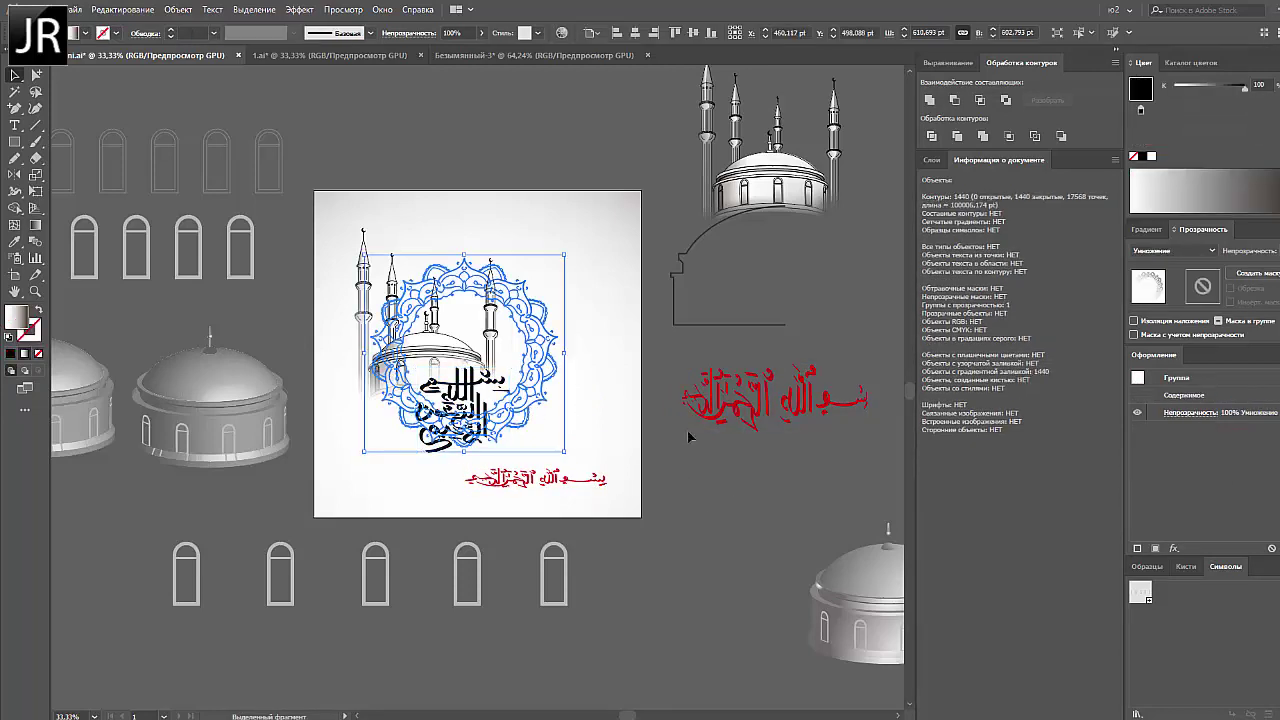
pyautogui.hotkey('ctrl', 'z')
pyautogui.hotkey('ctrl', 'z')
pyautogui.hotkey('ctrl', 'z')
pyautogui.hotkey('ctrl', 'z')
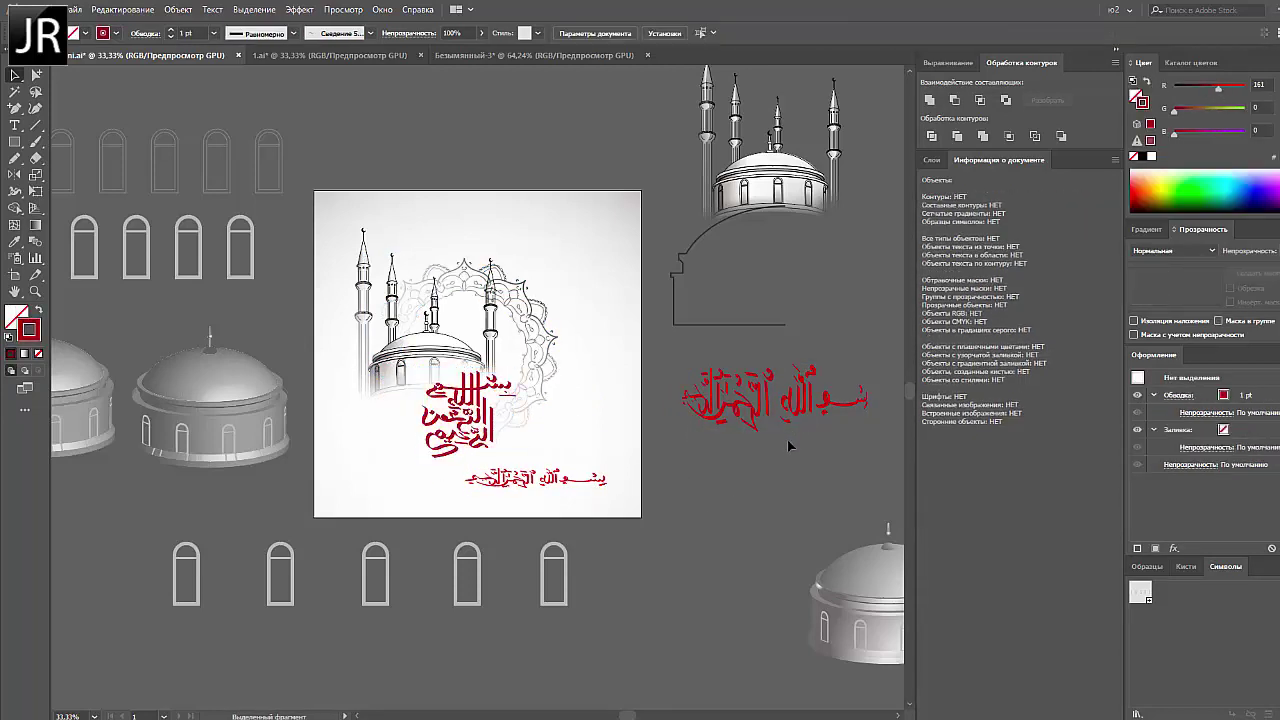
pyautogui.moveTo(495, 440); pyautogui.dragTo(595, 443)
pyautogui.click(1273, 62)
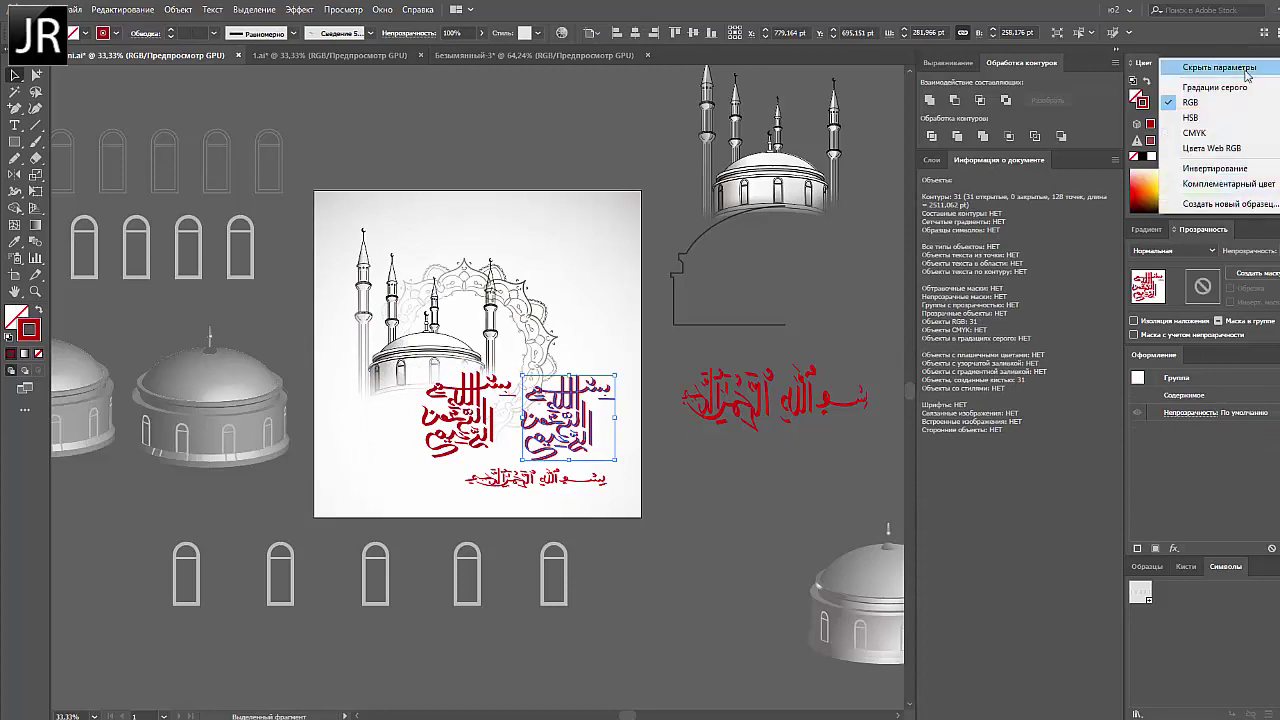
pyautogui.click(1180, 99)
# Apply a Gaussian Blur to the grey copy and rasterize it
pyautogui.click(299, 9)
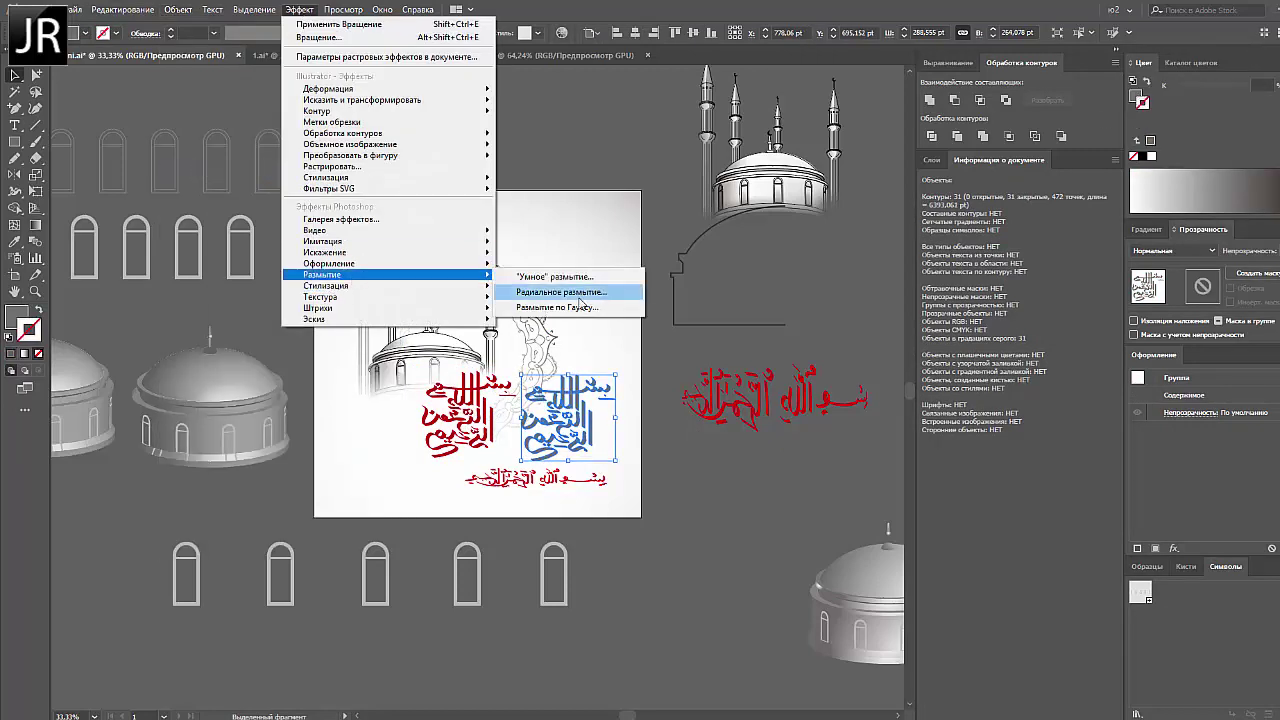
pyautogui.click(600, 286)
pyautogui.click(766, 283)
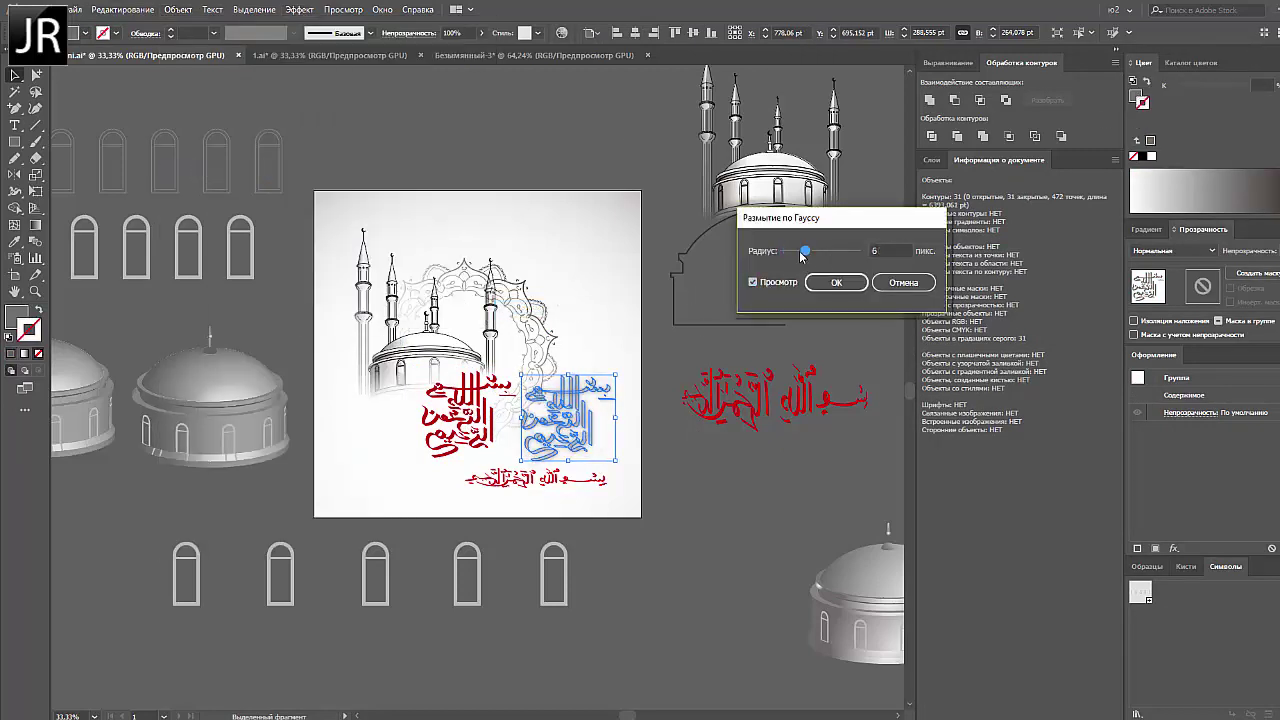
pyautogui.click(836, 282)
pyautogui.click(178, 9)
pyautogui.click(220, 214)
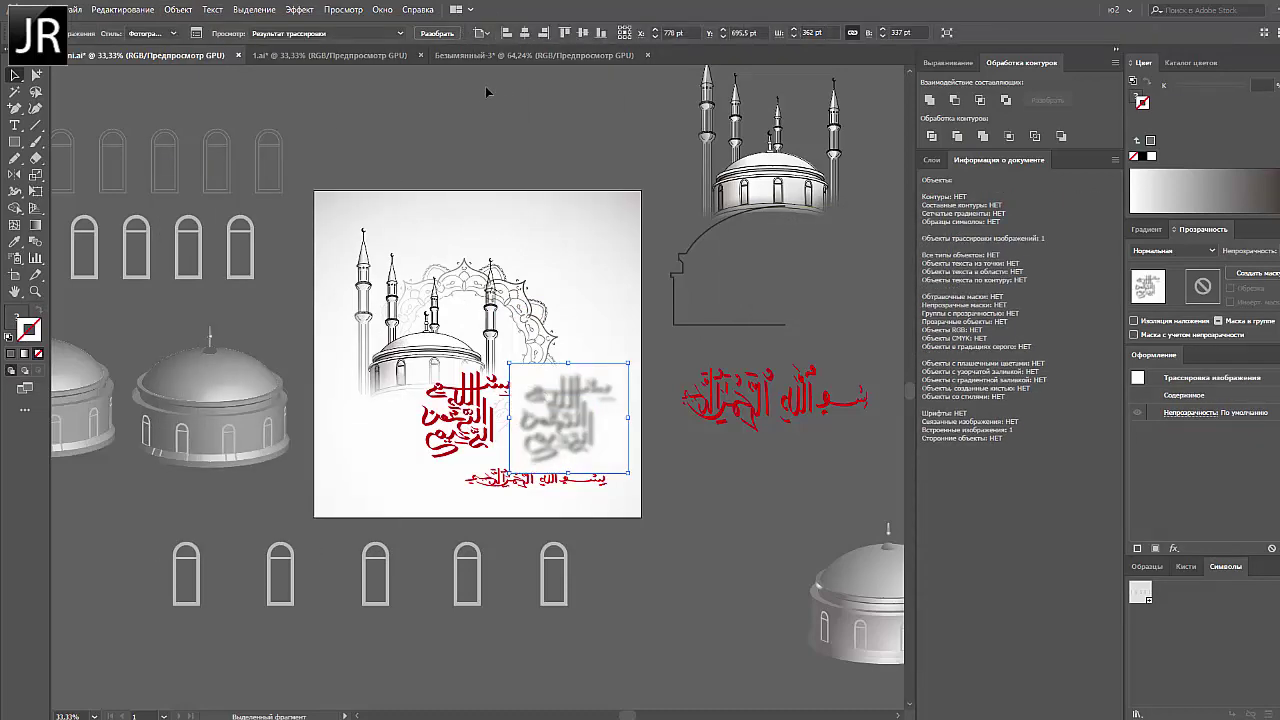
# Set the blurred copy to Multiply and place it under the calligraphy as a shadow
pyautogui.doubleClick(575, 440)
pyautogui.doubleClick(15, 91)
pyautogui.click(241, 289)
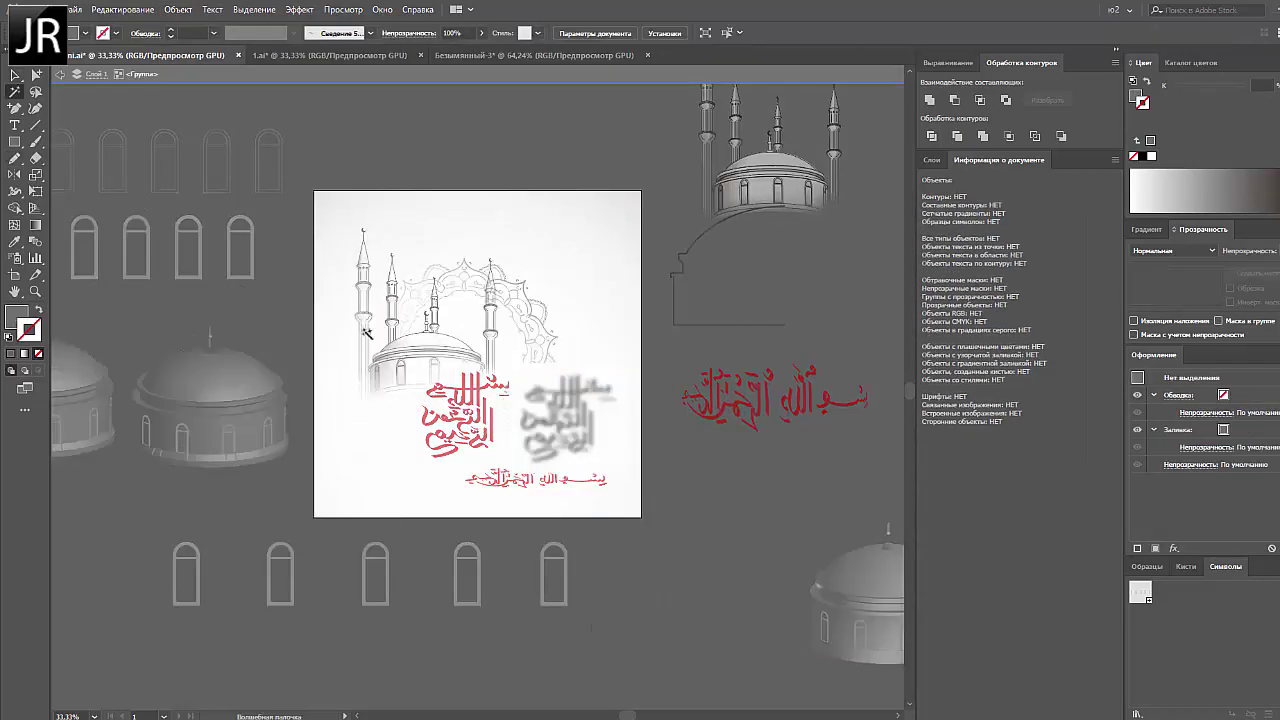
pyautogui.click(560, 410)
pyautogui.press('v')
pyautogui.press('Escape')
pyautogui.click(1172, 250)
pyautogui.click(1165, 299)
pyautogui.moveTo(570, 420); pyautogui.dragTo(480, 420)
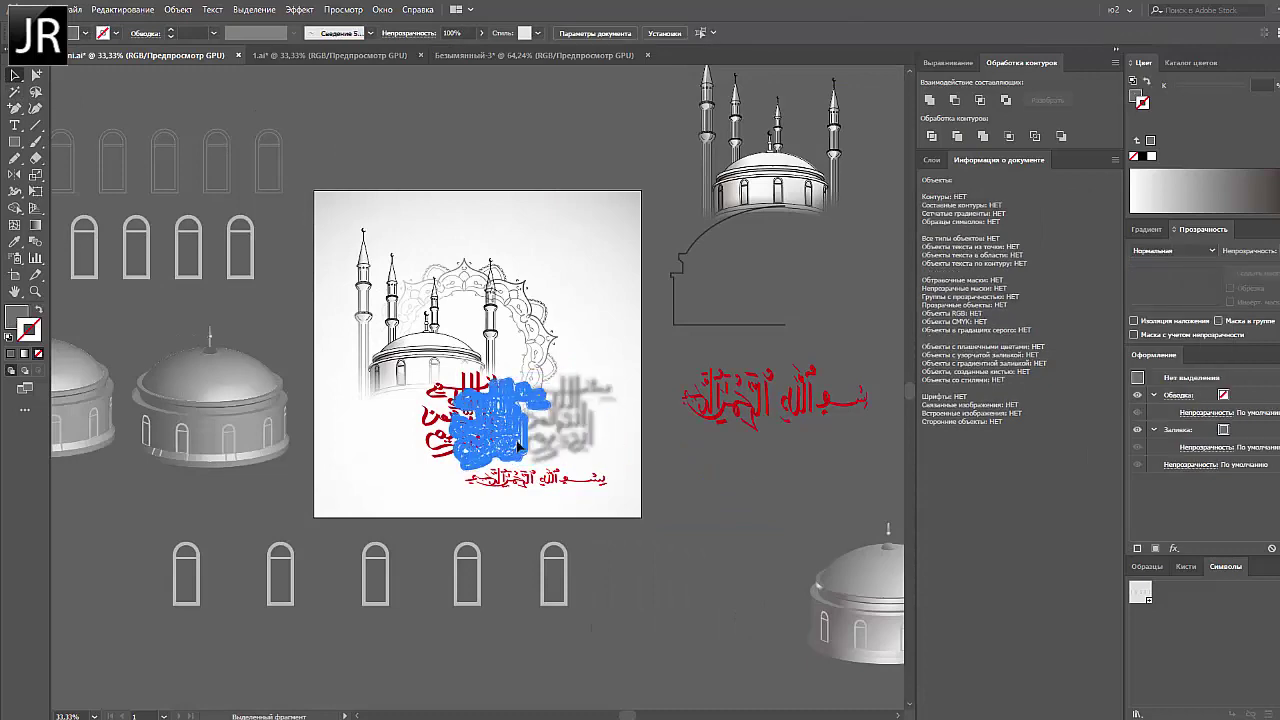
# Give the front square calligraphy a gradient fill
pyautogui.click(665, 476)
pyautogui.scroll(3, 520, 480)
pyautogui.scroll(-2, 520, 500)
pyautogui.click(518, 503)
pyautogui.click(558, 514)
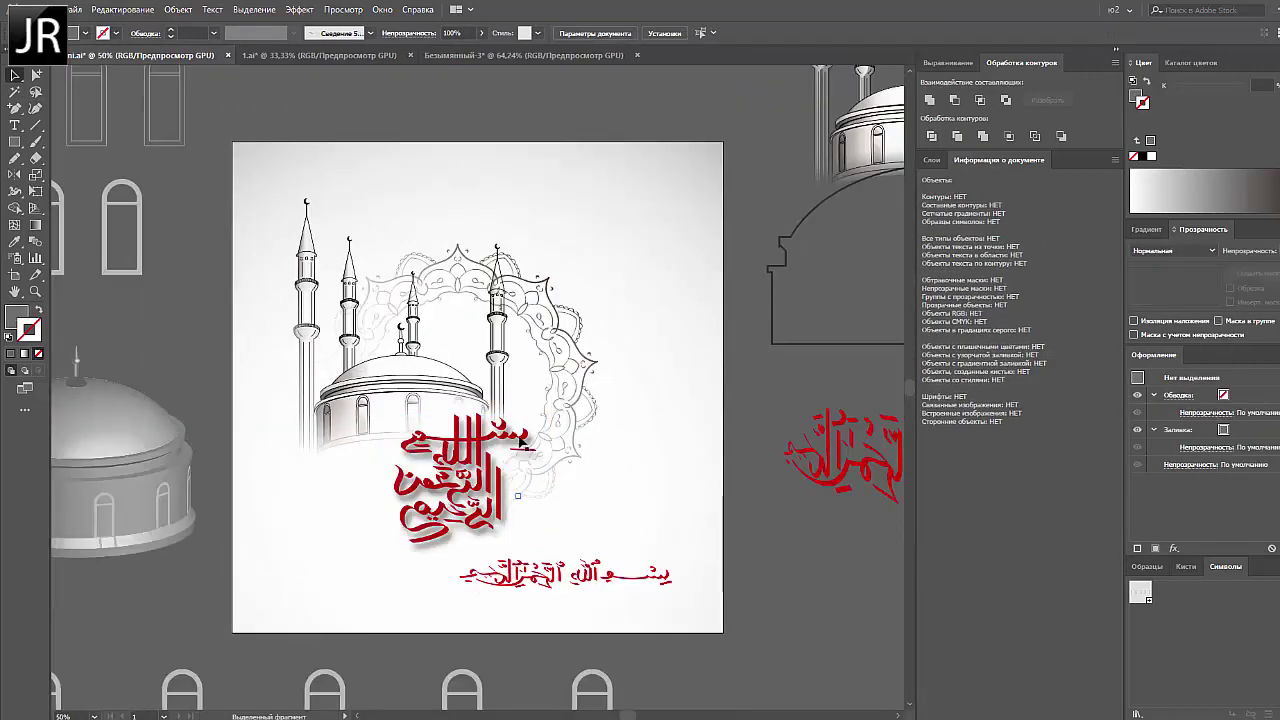
pyautogui.click(526, 446)
pyautogui.click(1240, 168)
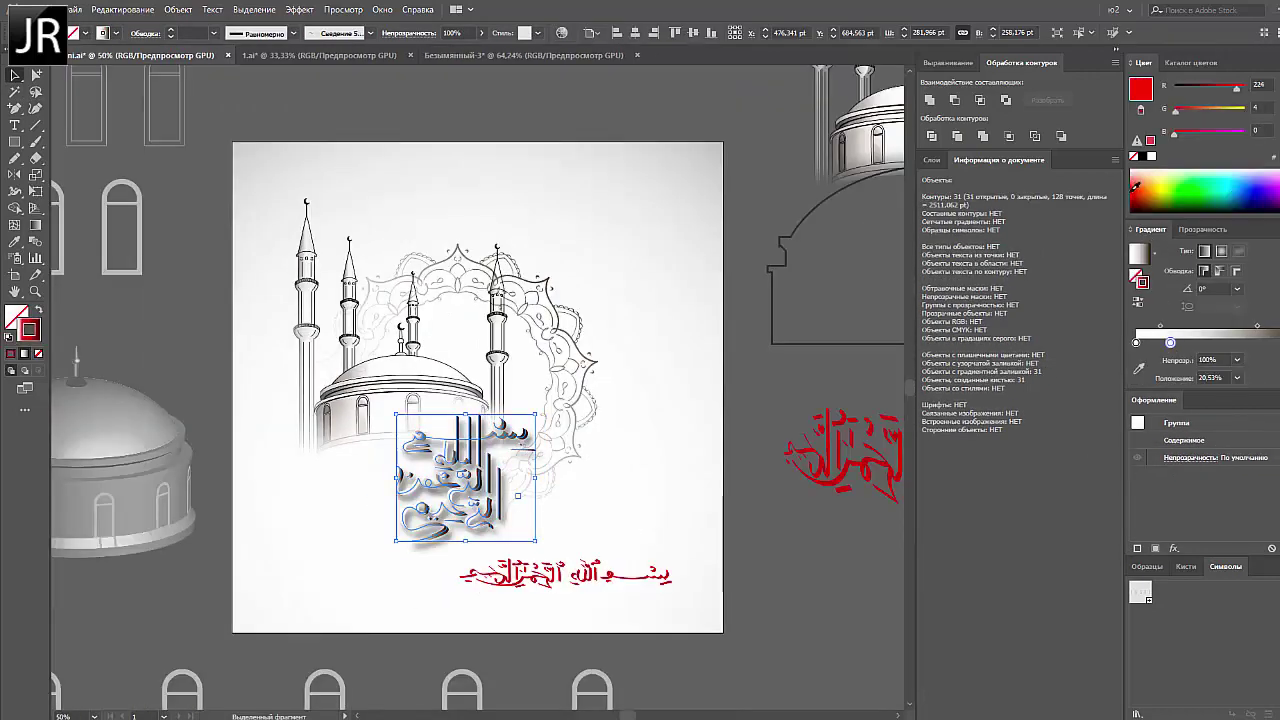
# Rework the calligraphy gradient as vertical pink-to-dark-red, then deselect and zoom out to 33.33%
pyautogui.click(1142, 190)
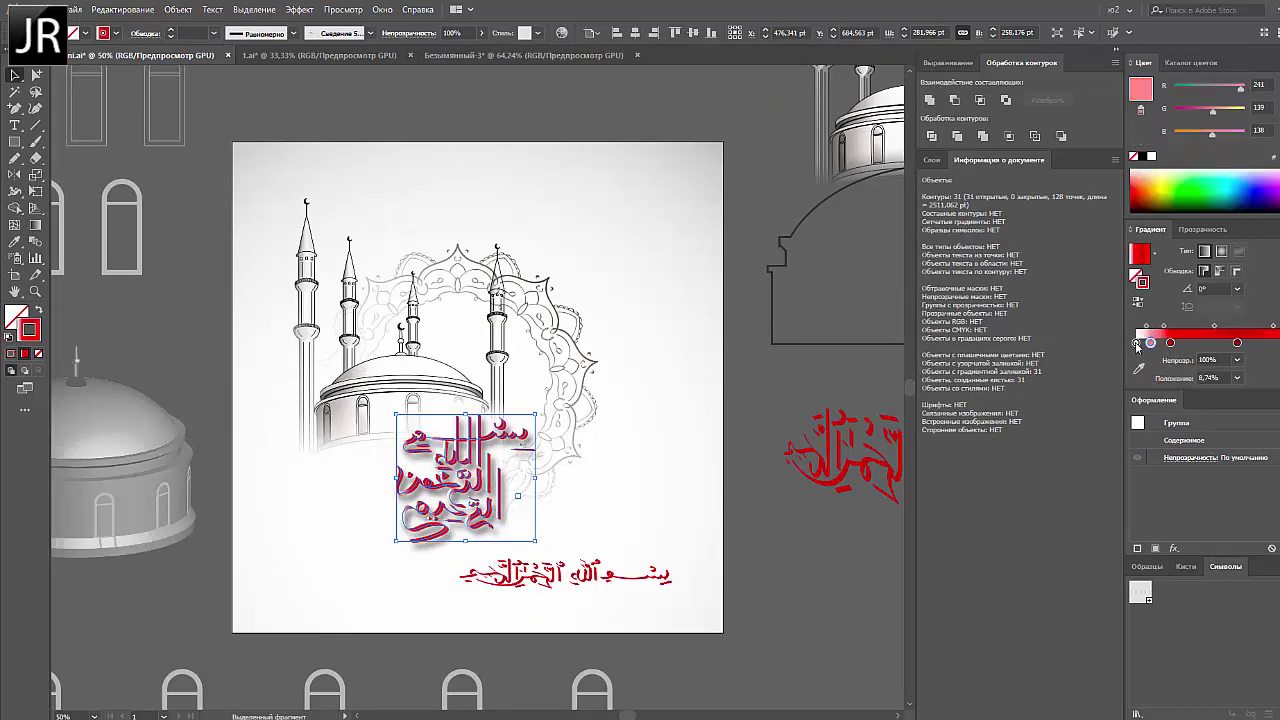
pyautogui.moveTo(1237, 342); pyautogui.dragTo(1240, 342)
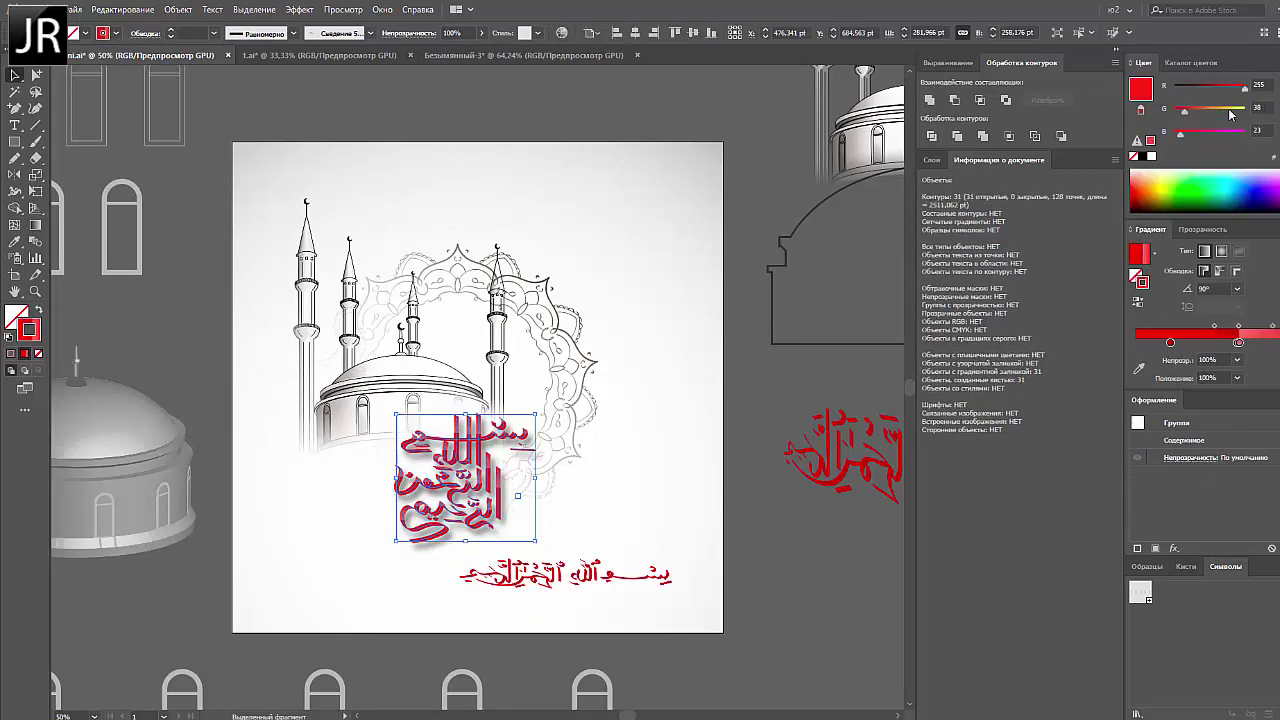
pyautogui.click(776, 513)
pyautogui.hotkey('ctrl', '-')
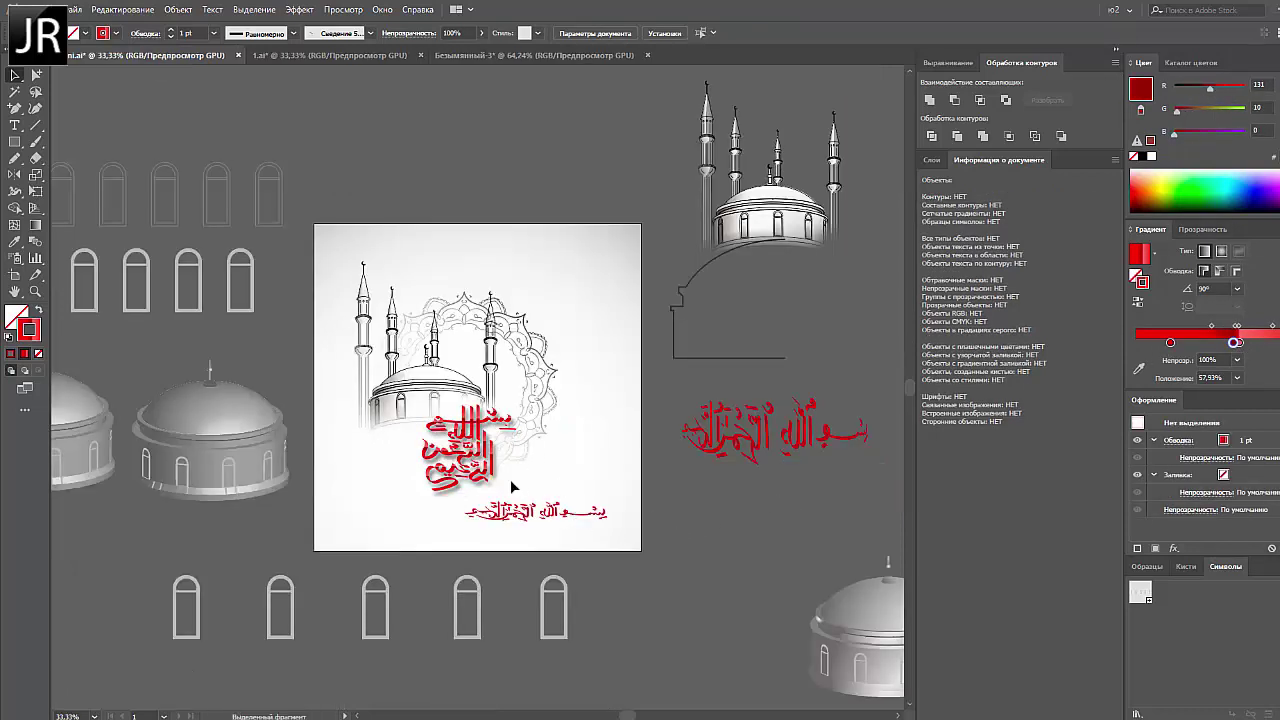
# Move the stacked calligraphy above the artboard and enlarge the bottom horizontal calligraphy
pyautogui.click(510, 481)
pyautogui.click(664, 513)
pyautogui.scroll(1, 481, 500)
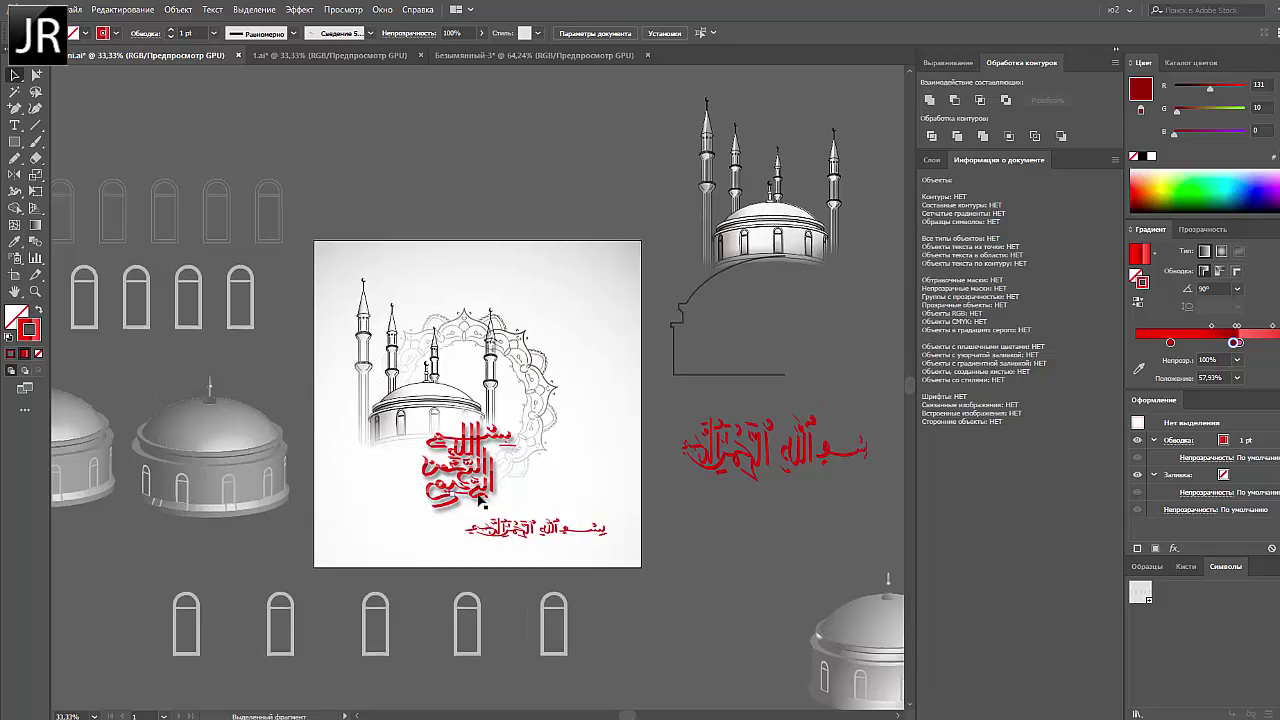
pyautogui.moveTo(481, 503); pyautogui.dragTo(590, 185)
pyautogui.moveTo(535, 527); pyautogui.dragTo(480, 462)
# Eyedrop the red gradient from the top calligraphy onto the horizontal calligraphy
pyautogui.click(481, 478)
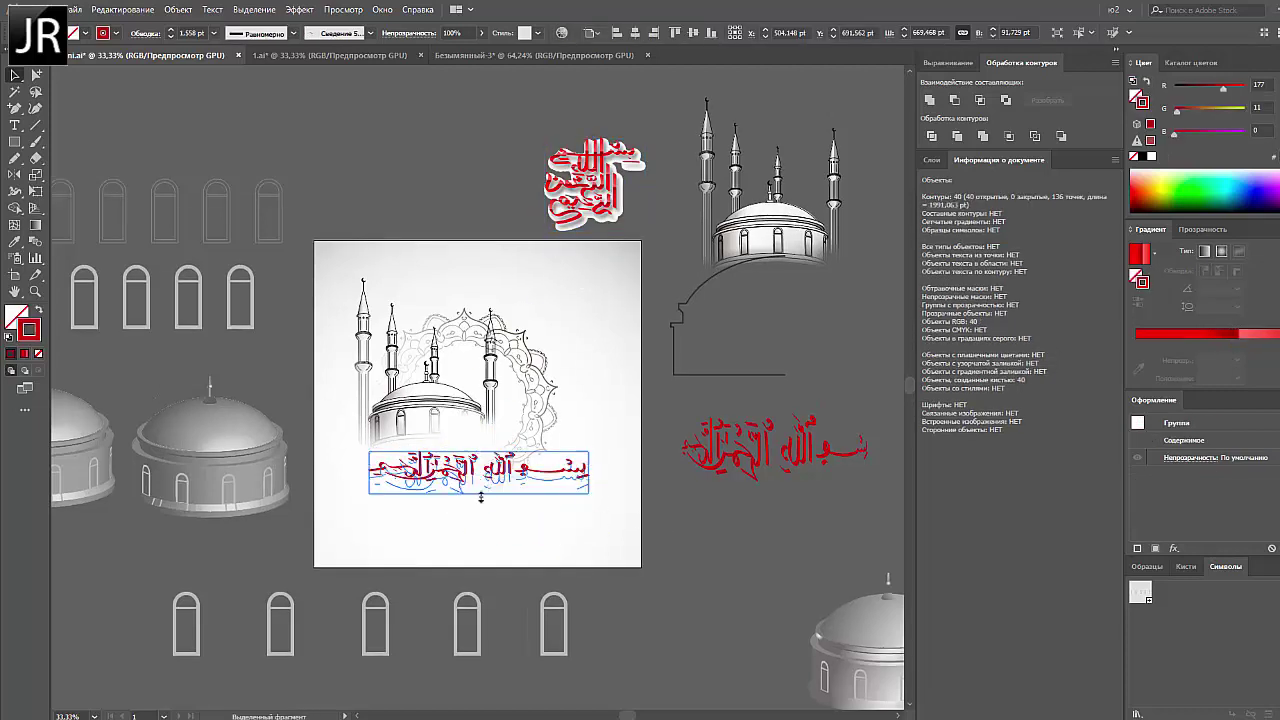
pyautogui.press('i')
pyautogui.click(586, 210)
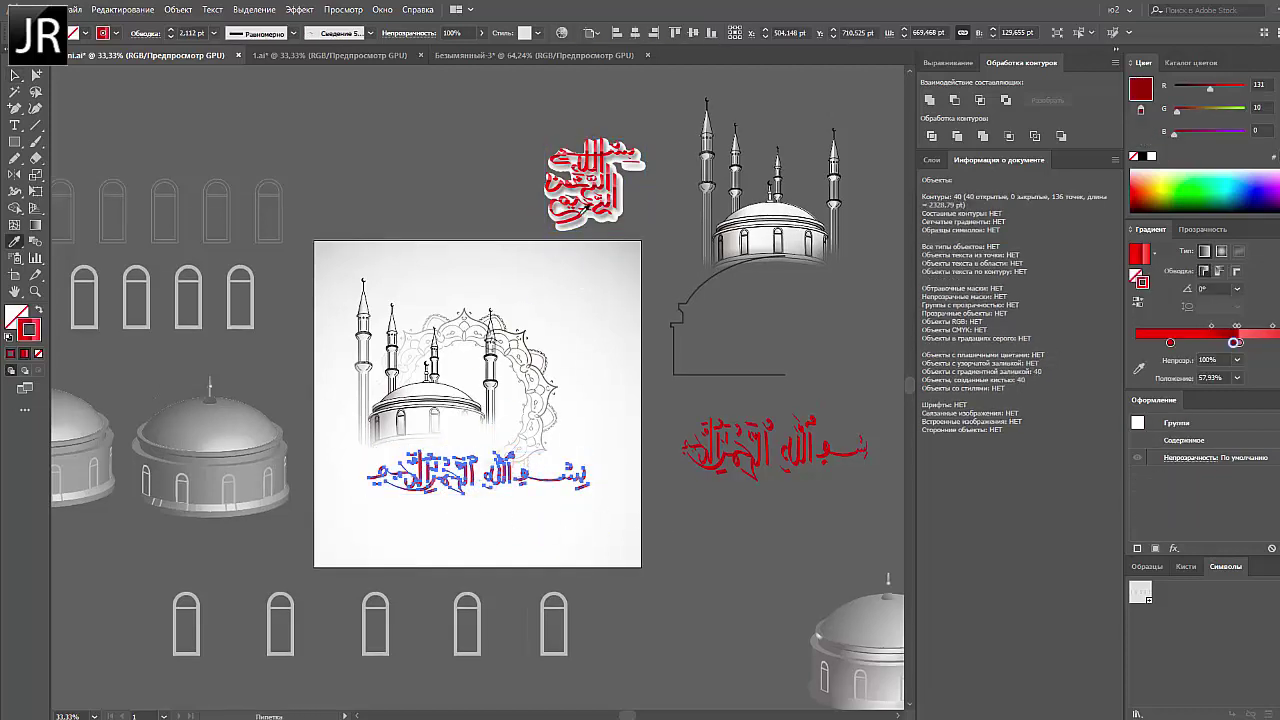
pyautogui.press('v')
pyautogui.click(557, 500)
pyautogui.click(500, 475)
pyautogui.click(551, 505)
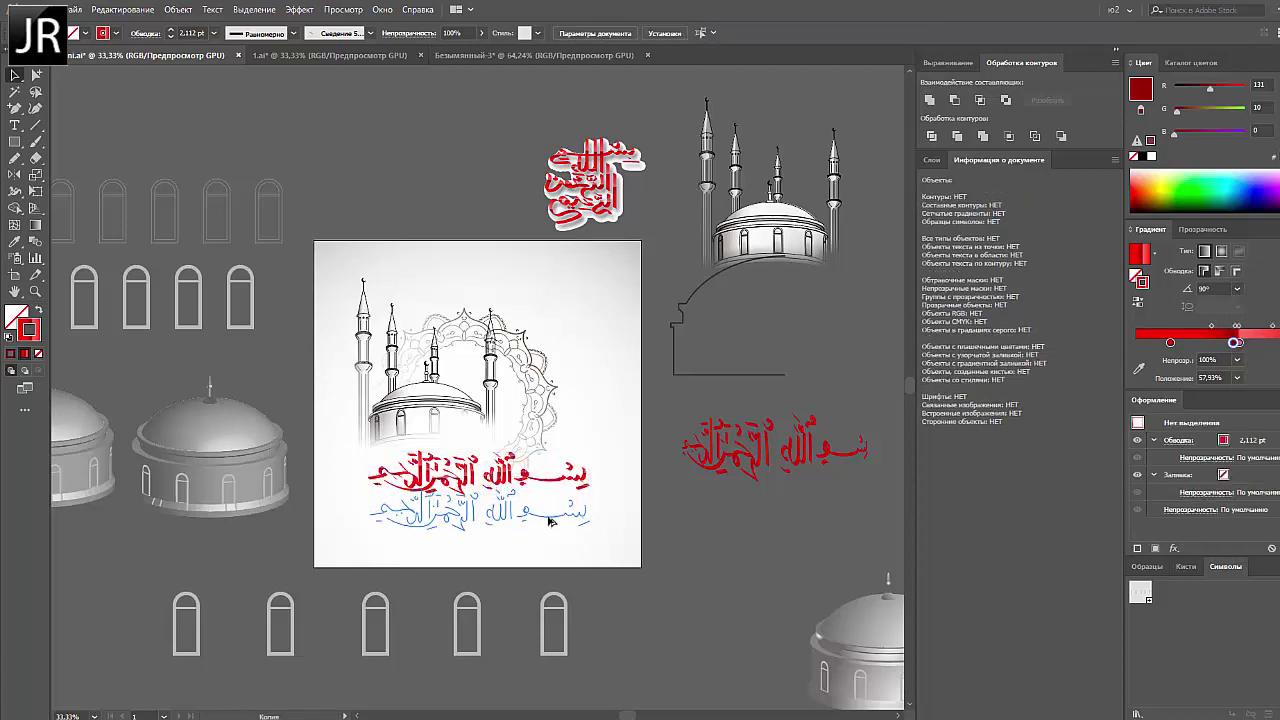
# Reset the duplicated calligraphy to default colours and apply a Gaussian Blur
pyautogui.click(549, 521)
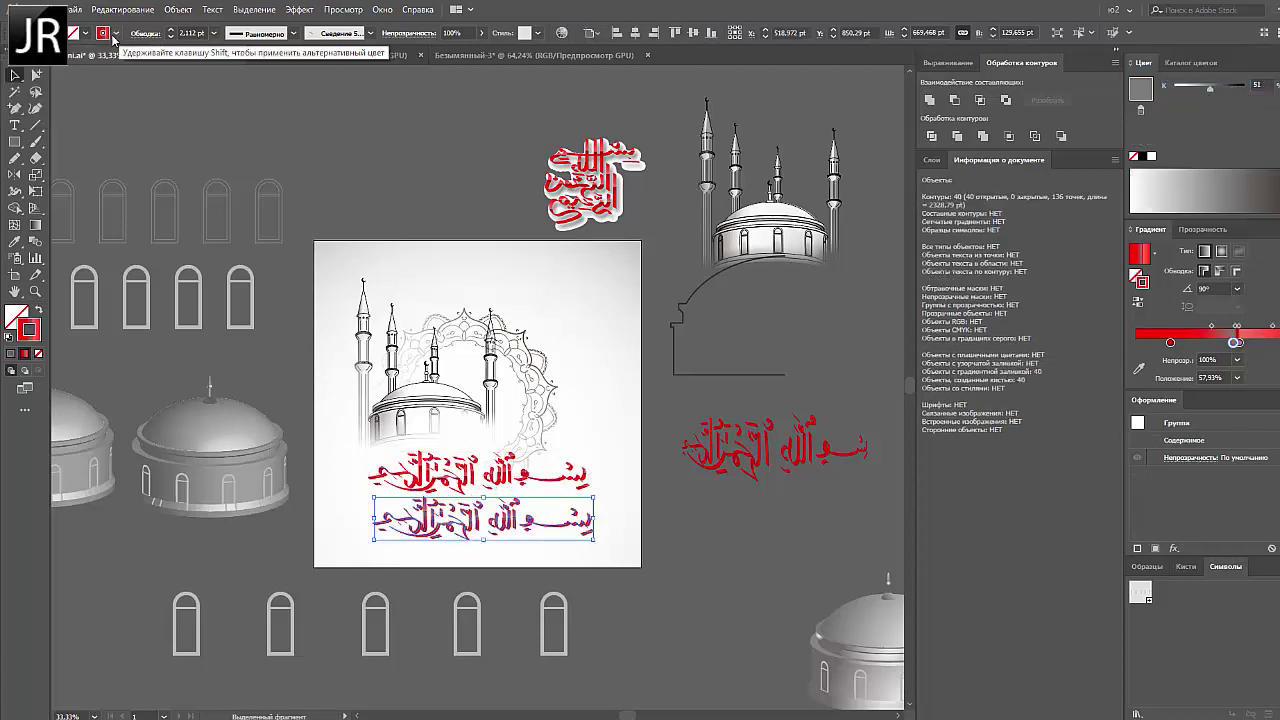
pyautogui.press('d')
pyautogui.click(299, 9)
pyautogui.click(556, 307)
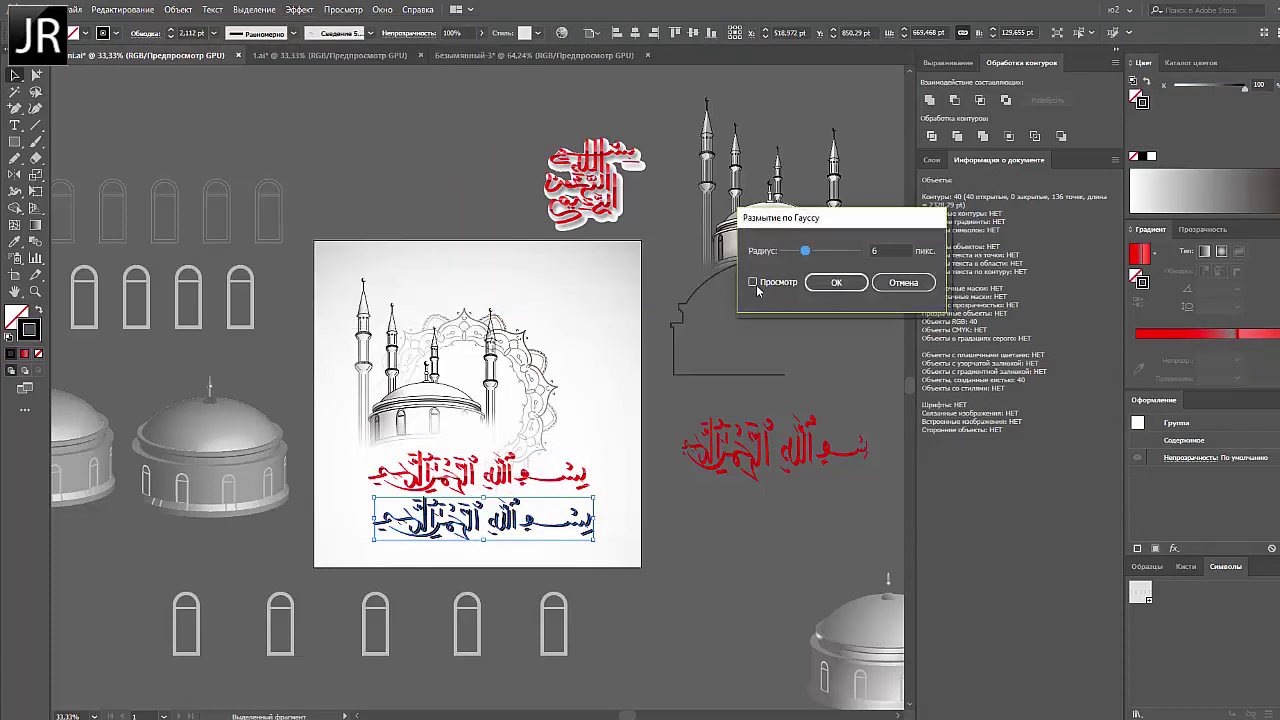
pyautogui.click(836, 282)
# Image Trace the blurred copy, expand it, and select the traced shadow shapes
pyautogui.click(178, 9)
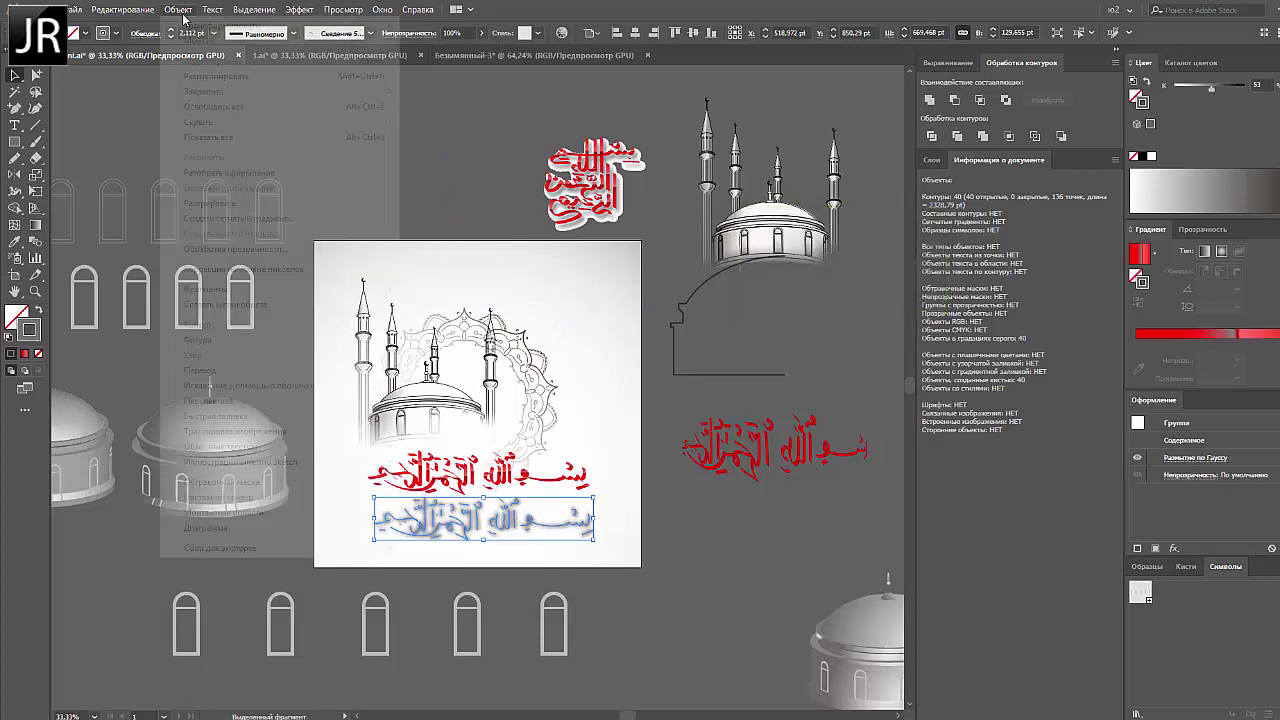
pyautogui.click(220, 215)
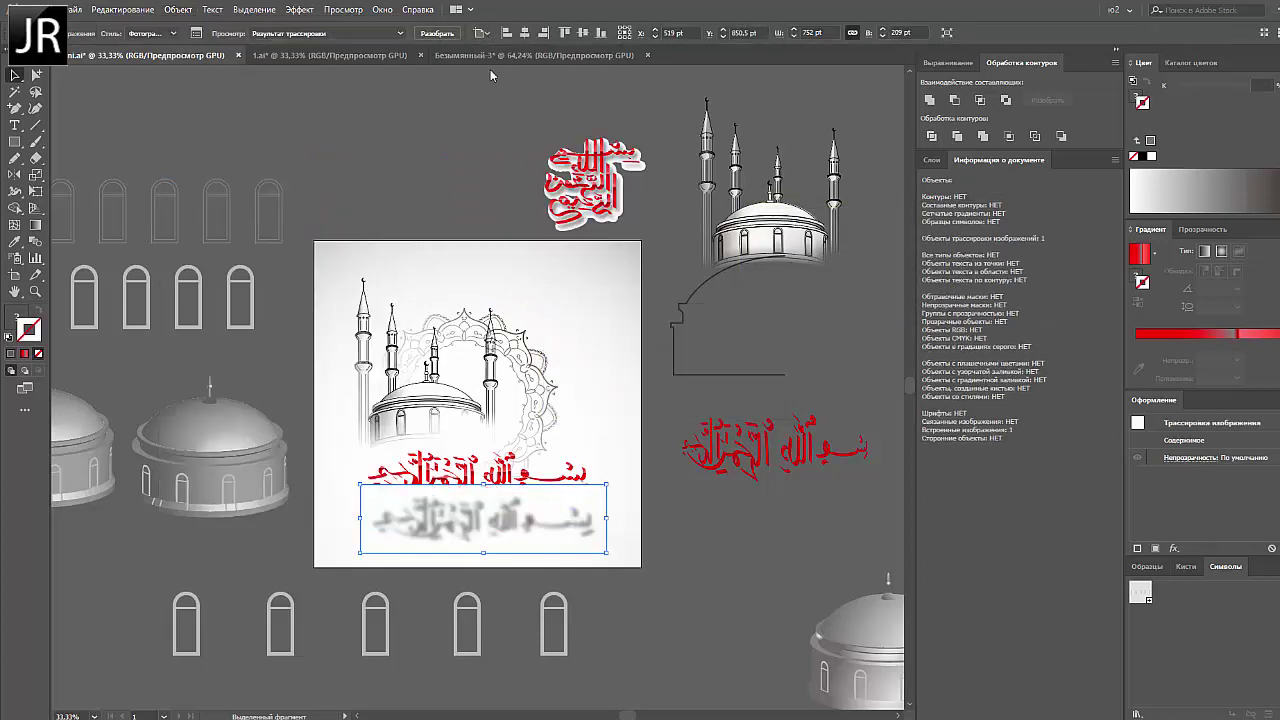
pyautogui.click(437, 33)
pyautogui.rightClick(586, 540)
pyautogui.click(660, 409)
pyautogui.doubleClick(15, 91)
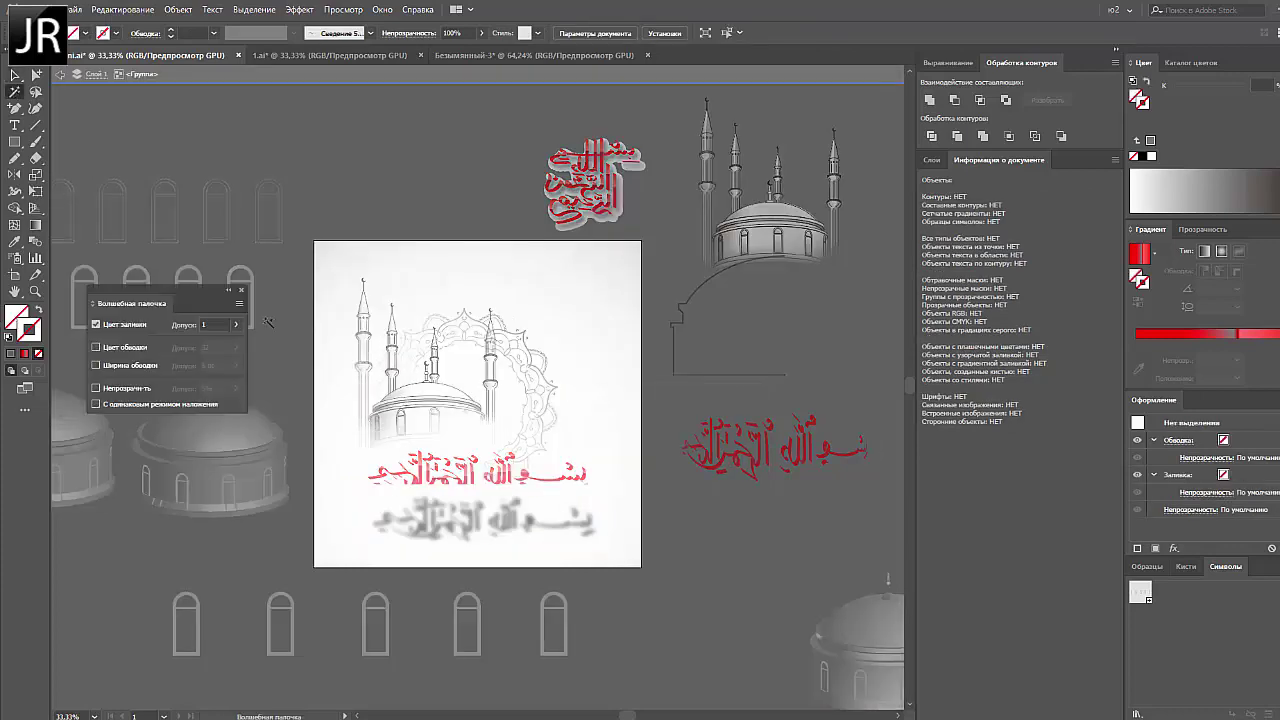
pyautogui.click(340, 474)
# Set the traced shadow to Multiply and realign the red calligraphy over it
pyautogui.press('v')
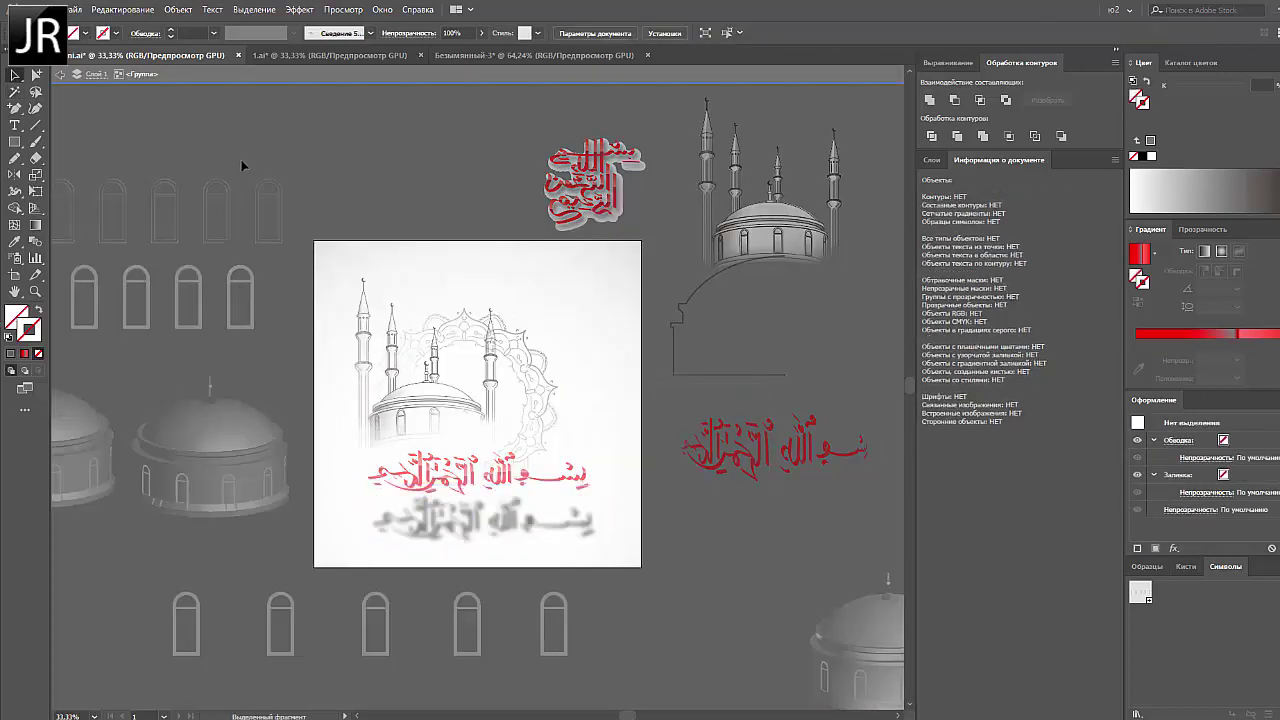
pyautogui.doubleClick(243, 163)
pyautogui.click(480, 520)
pyautogui.click(681, 513)
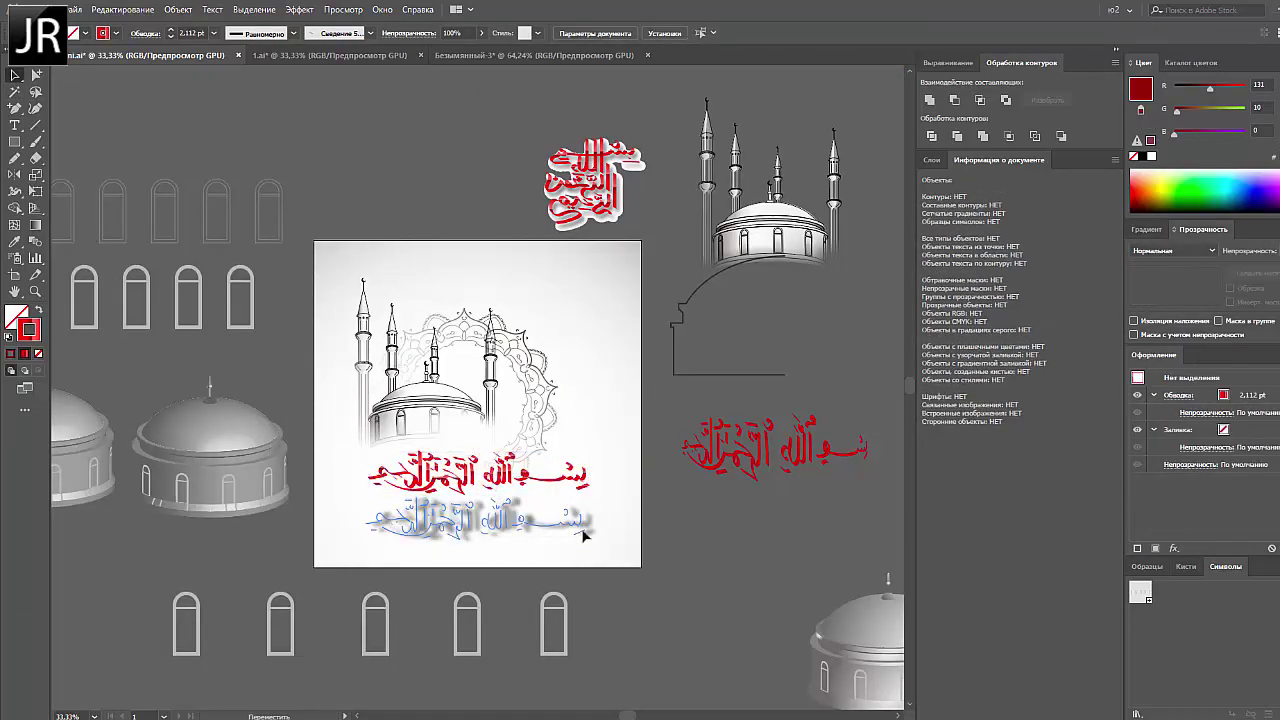
pyautogui.moveTo(590, 475)
pyautogui.mouseDown()
pyautogui.moveTo(623, 534)
pyautogui.moveTo(553, 478)
pyautogui.mouseUp()
# Draw a circle and fill it with a radial white-to-black gradient at 0°
pyautogui.press('l')
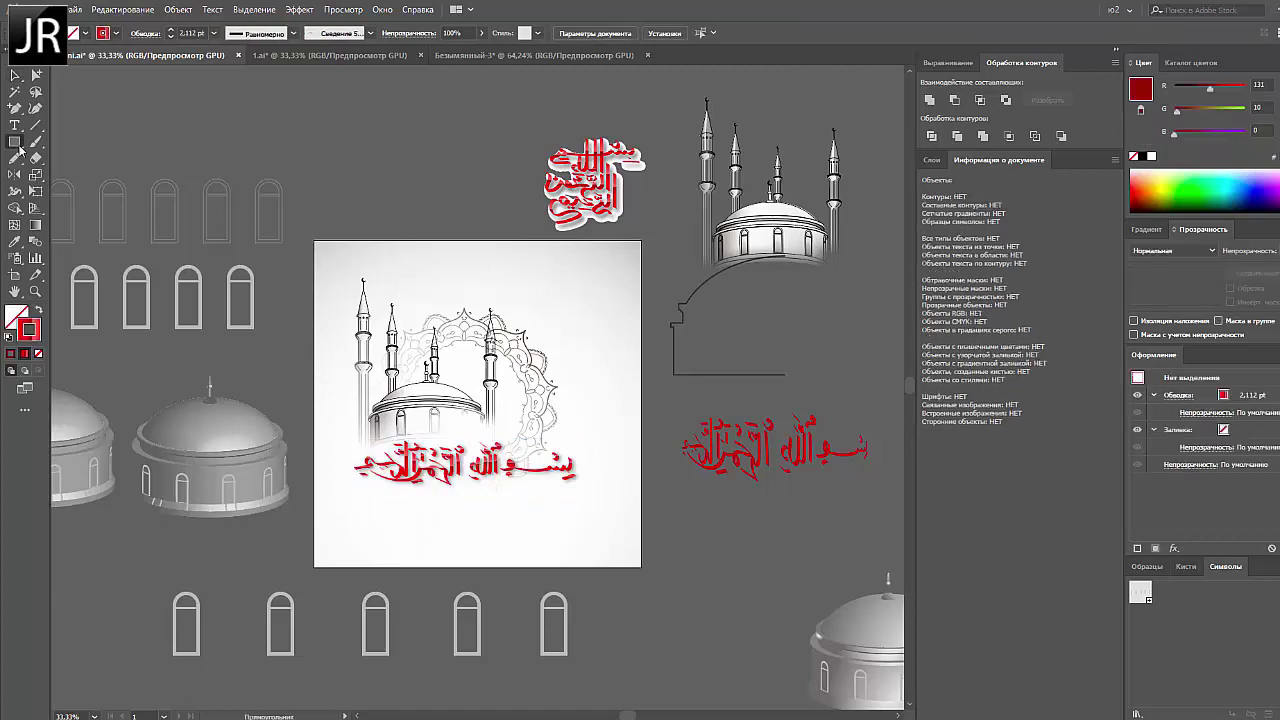
pyautogui.moveTo(296, 166); pyautogui.dragTo(416, 284)
pyautogui.click(41, 313)
pyautogui.click(1148, 229)
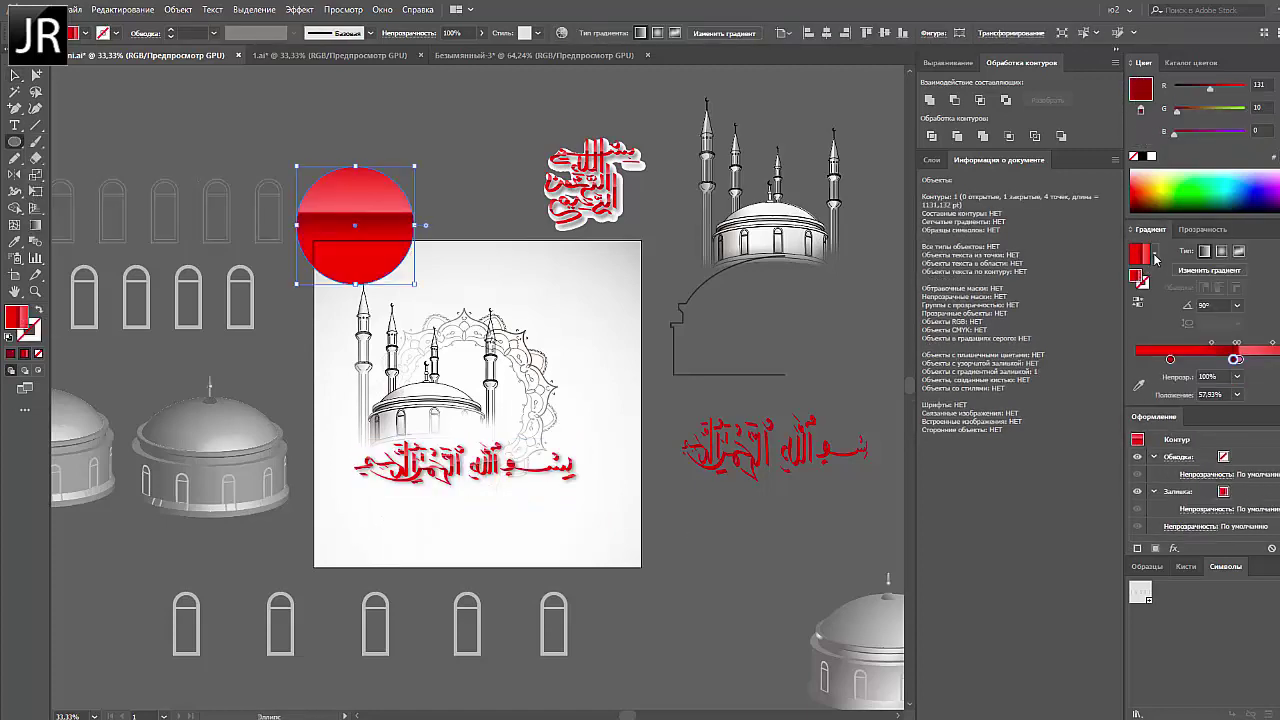
pyautogui.click(1141, 255)
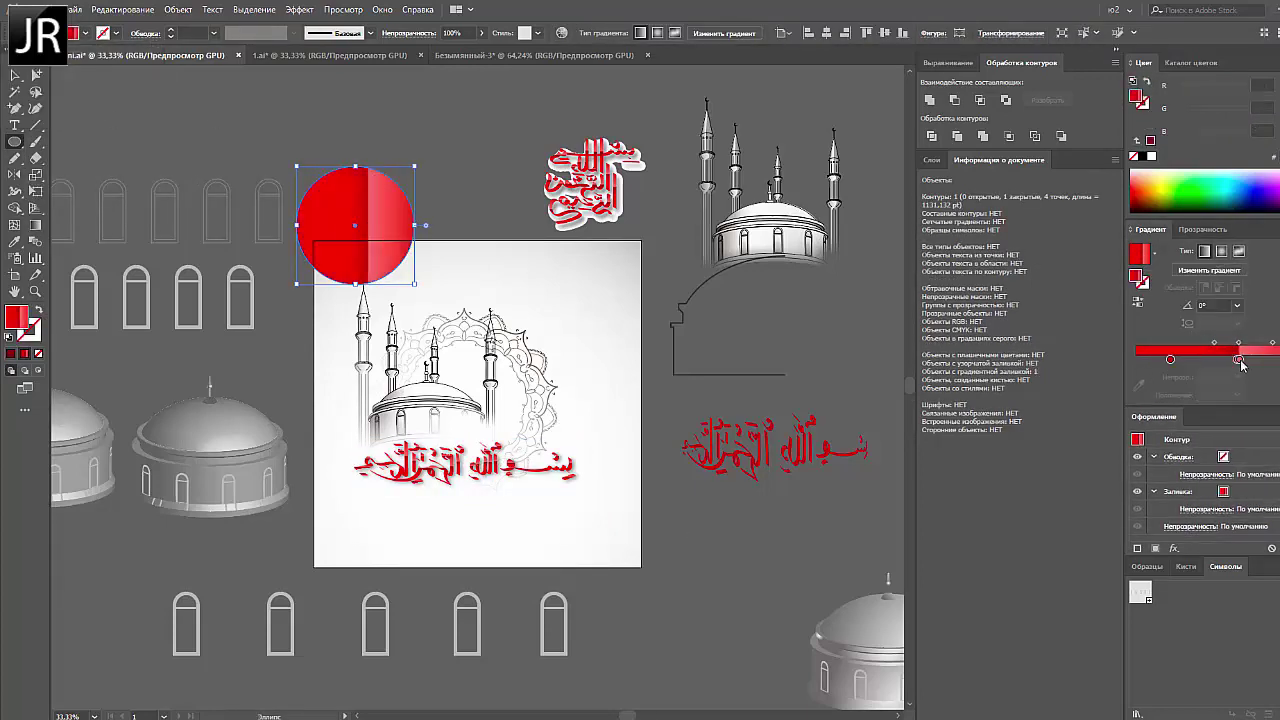
pyautogui.click(1151, 157)
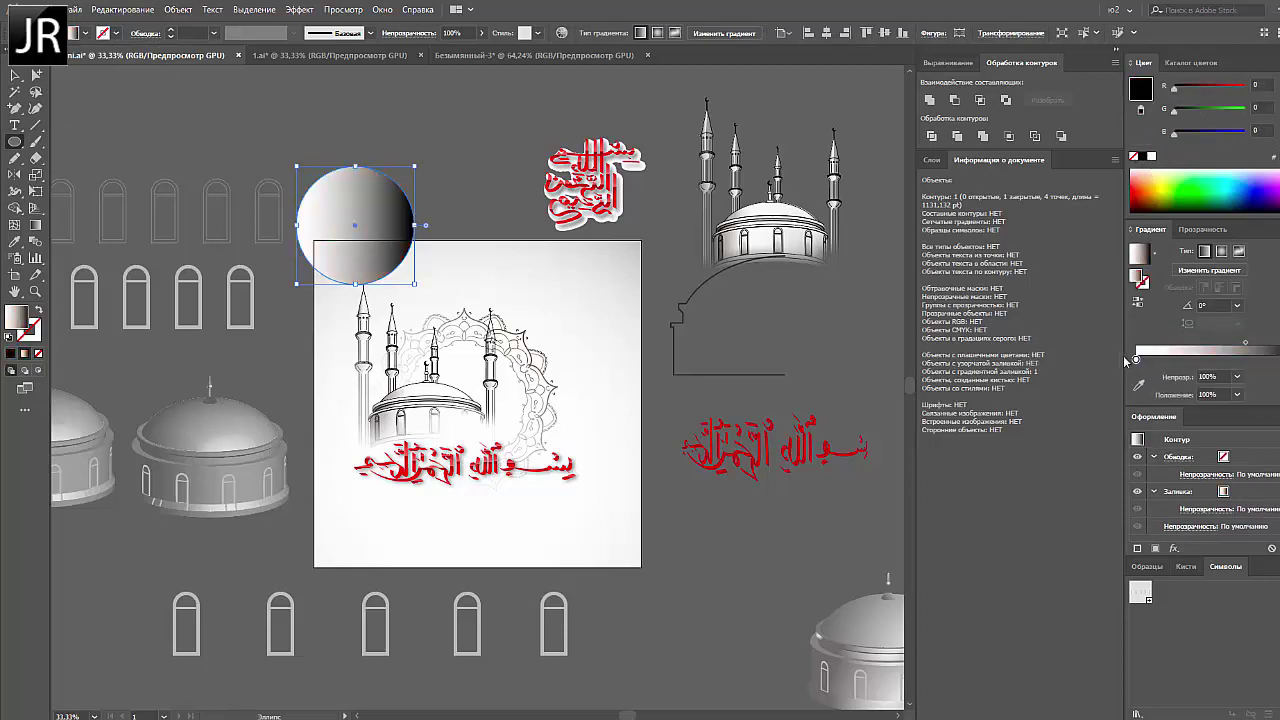
pyautogui.click(1141, 157)
# Set the circle to Screen, shift the gradient midpoint to 13%, and shrink it onto the calligraphy
pyautogui.click(1202, 229)
pyautogui.click(1165, 250)
pyautogui.click(1185, 370)
pyautogui.click(1150, 229)
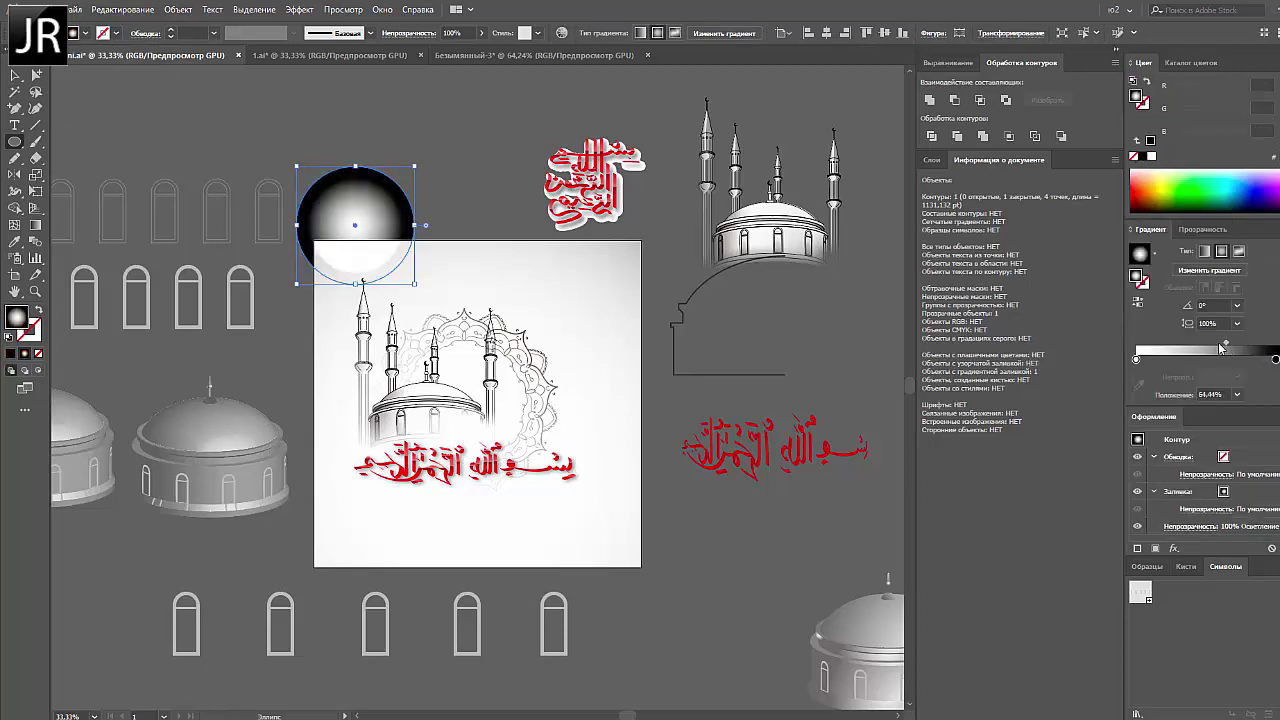
pyautogui.moveTo(1228, 343); pyautogui.dragTo(1153, 343)
pyautogui.press('v')
pyautogui.moveTo(299, 225)
pyautogui.mouseDown()
pyautogui.moveTo(339, 225)
pyautogui.moveTo(403, 473)
pyautogui.moveTo(449, 486)
pyautogui.moveTo(590, 478)
pyautogui.mouseUp()
pyautogui.click(1154, 360)
# Undo back to the duplicated artboard state and bring the second artboard into view
pyautogui.hotkey('ctrl', 'z')
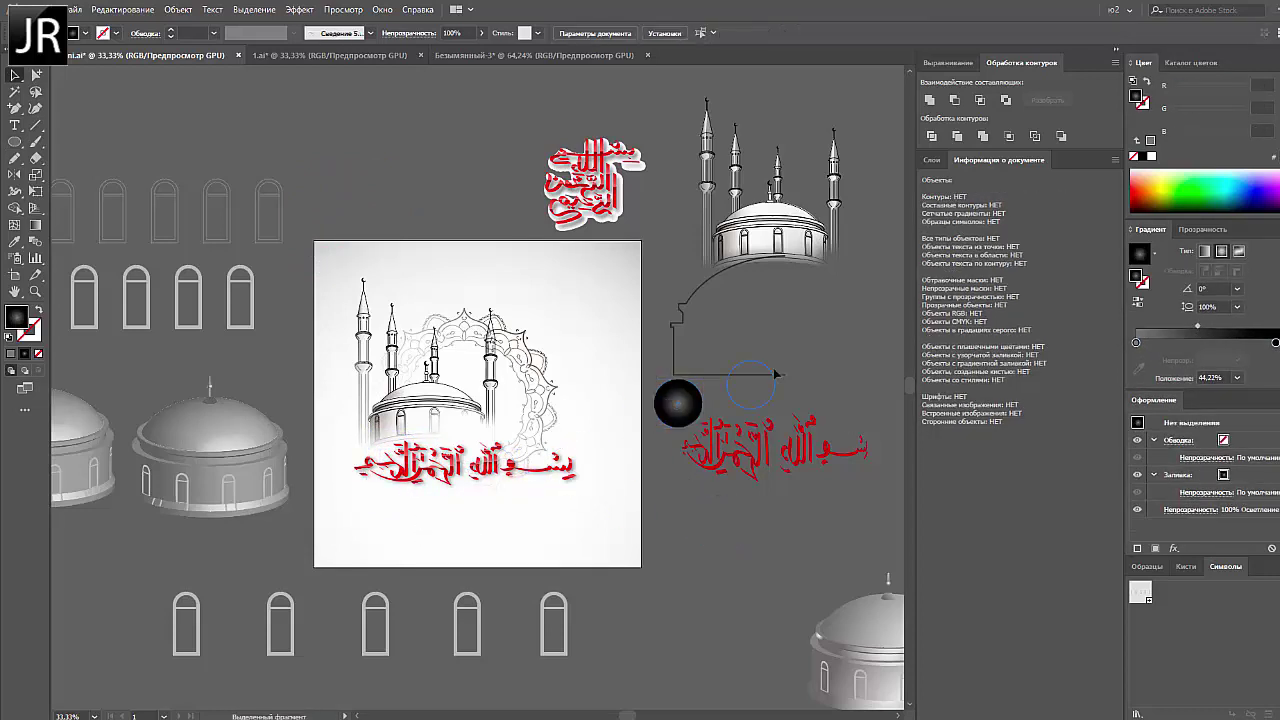
pyautogui.hotkey('ctrl', 'z')
pyautogui.hotkey('ctrl', 'z')
pyautogui.hotkey('ctrl', 'z')
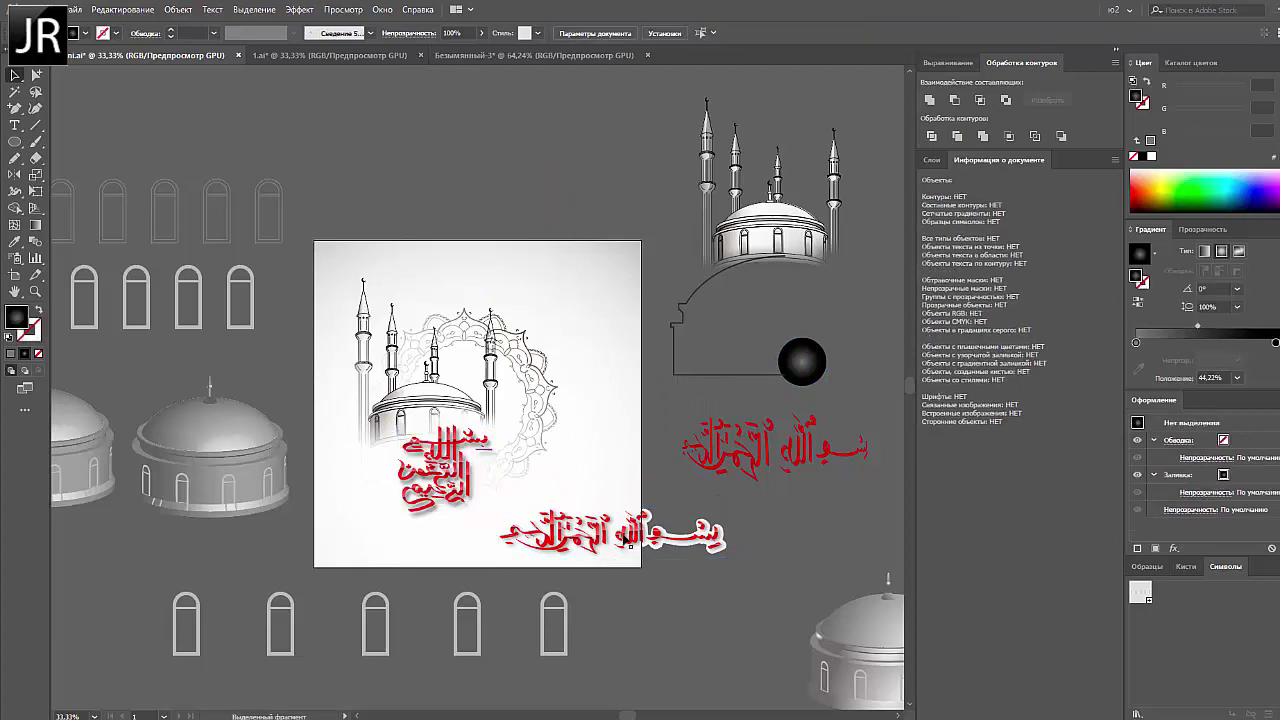
pyautogui.hotkey('ctrl', '-')
pyautogui.hotkey('ctrl', '-')
pyautogui.hotkey('ctrl', 'z')
pyautogui.hotkey('ctrl', 'z')
pyautogui.hotkey('ctrl', 'z')
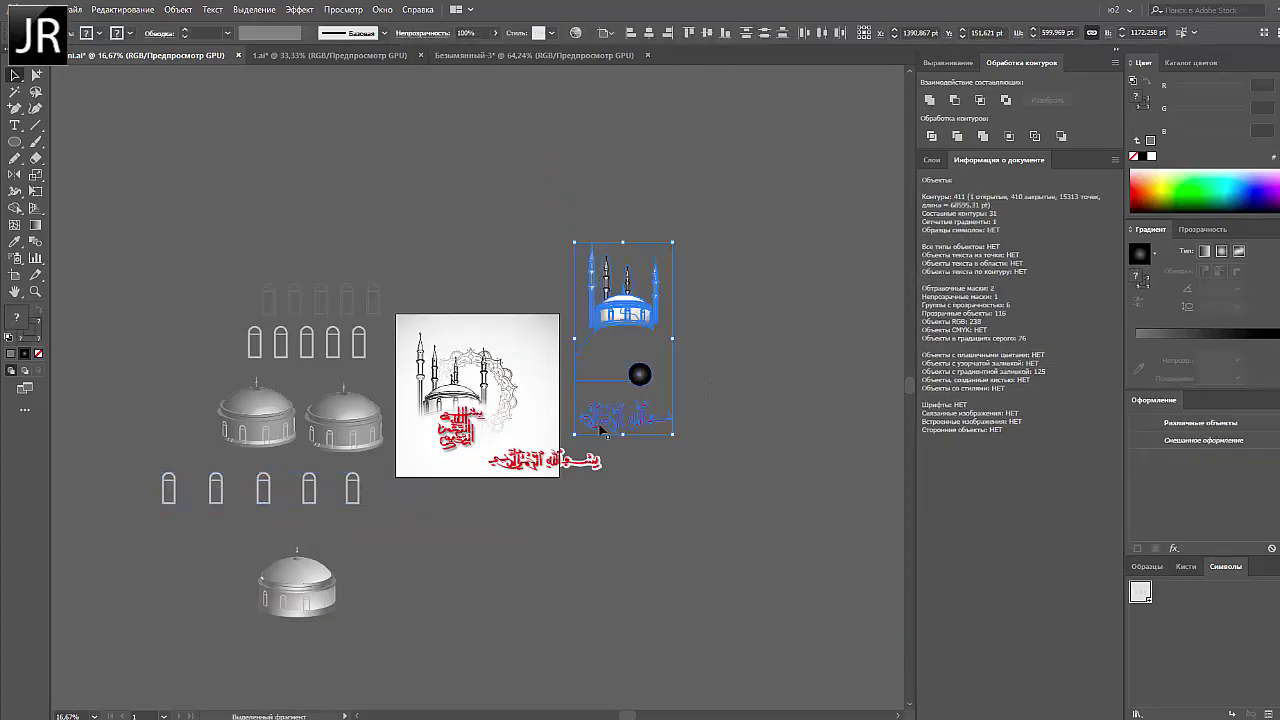
pyautogui.hotkey('ctrl', 'z')
pyautogui.hotkey('ctrl', 'z')
pyautogui.hotkey('ctrl', 'z')
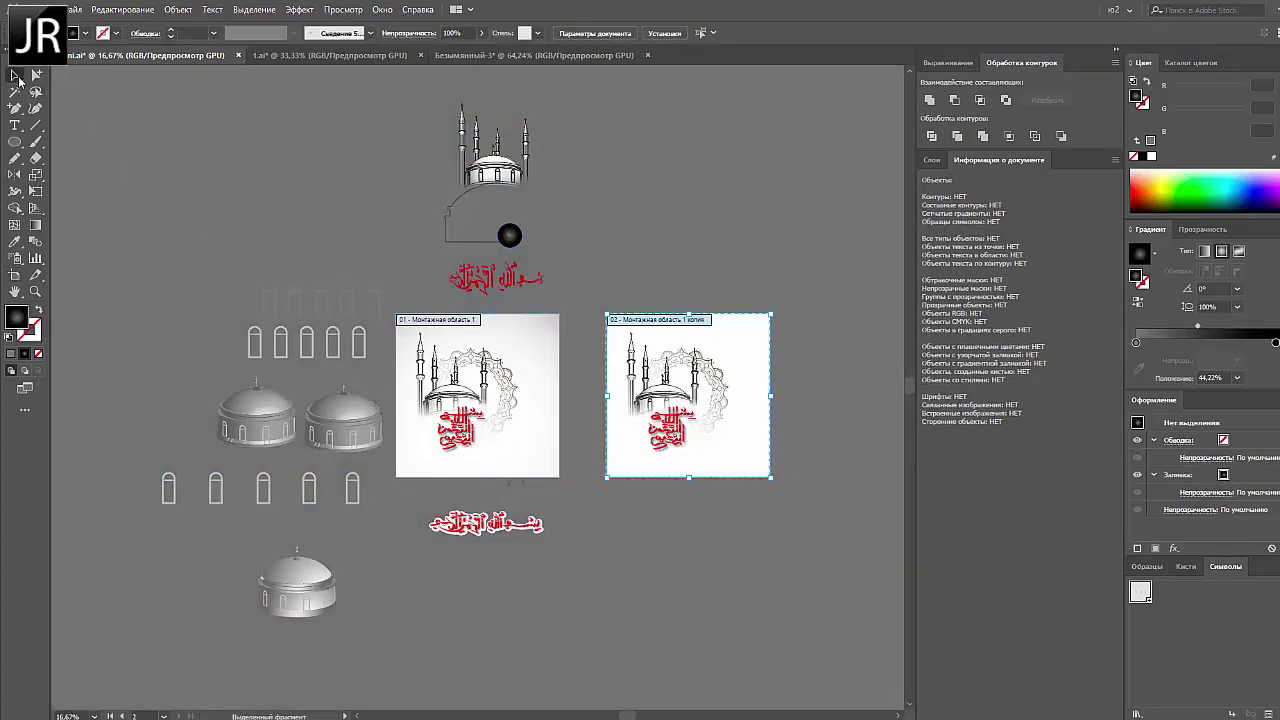
pyautogui.hotkey('ctrl', 'z')
pyautogui.hotkey('ctrl', 'z')
pyautogui.hotkey('ctrl', 'z')
pyautogui.hotkey('ctrl', '+')
pyautogui.hotkey('ctrl', '+')
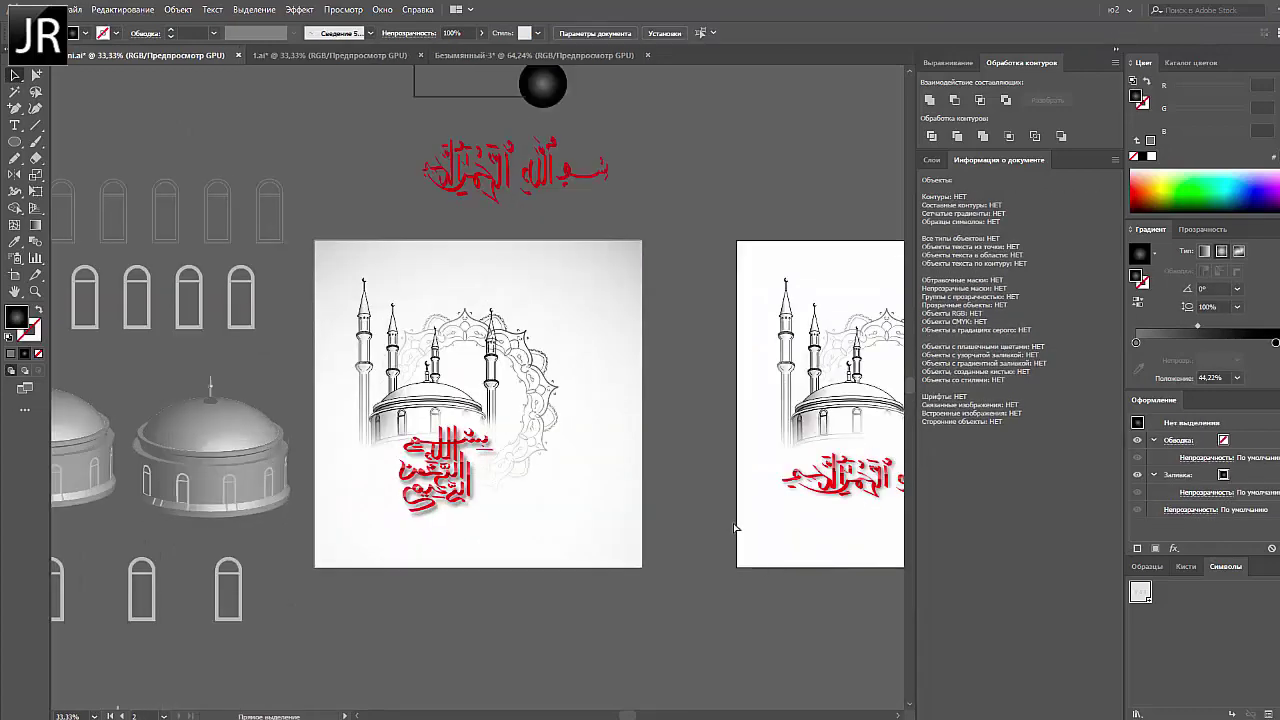
pyautogui.hscroll(3, 733, 524)
pyautogui.hscroll(3, 495, 431)
# Reflect the mosque horizontally and place it on the second artboard
pyautogui.click(600, 380)
pyautogui.rightClick(600, 377)
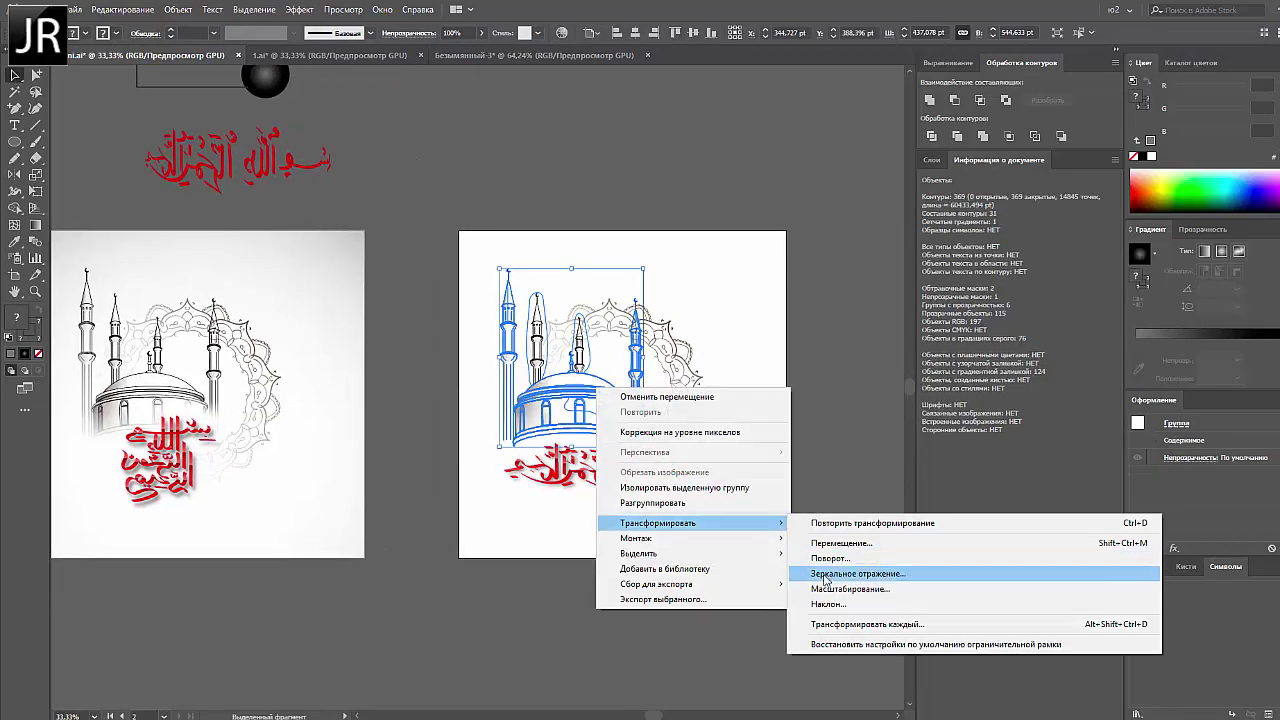
pyautogui.press('Escape')
pyautogui.moveTo(611, 416); pyautogui.dragTo(731, 456)
# Rotate the ornamental ring, then undo the rotation
pyautogui.click(560, 340)
pyautogui.moveTo(640, 270); pyautogui.dragTo(686, 351)
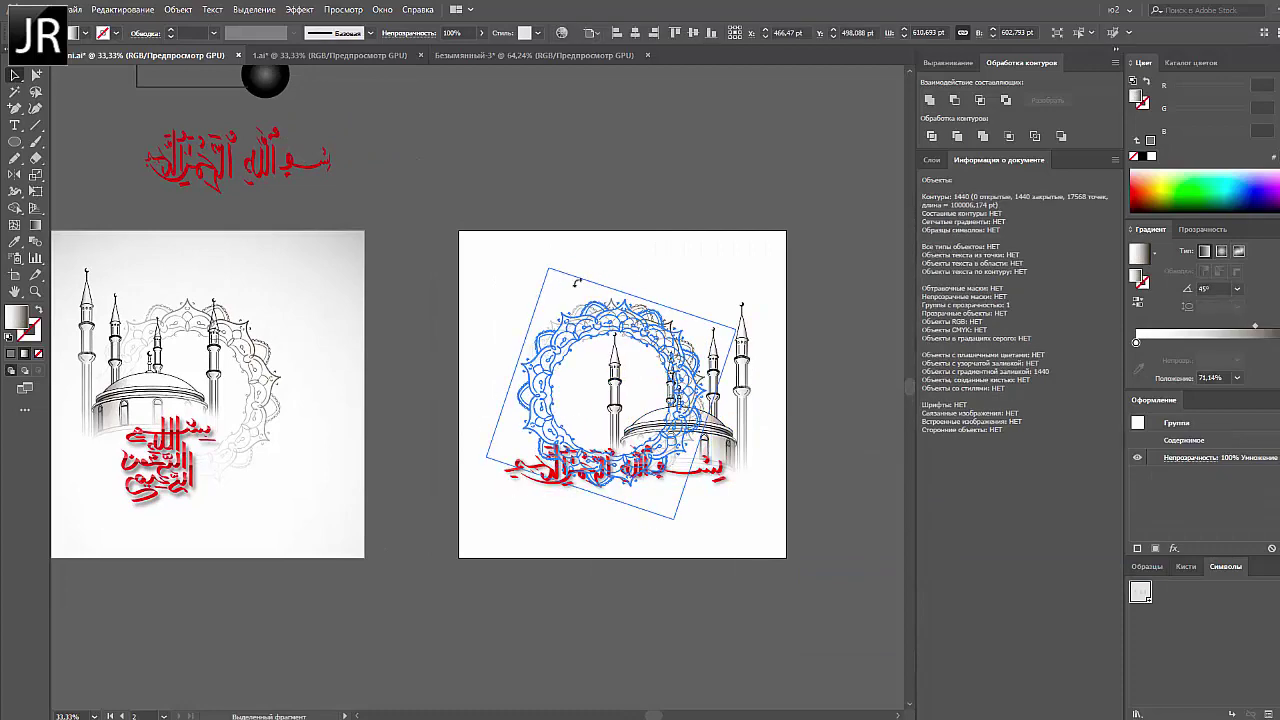
pyautogui.hotkey('ctrl', 'z')
pyautogui.hotkey('ctrl', 'shift', 'z')
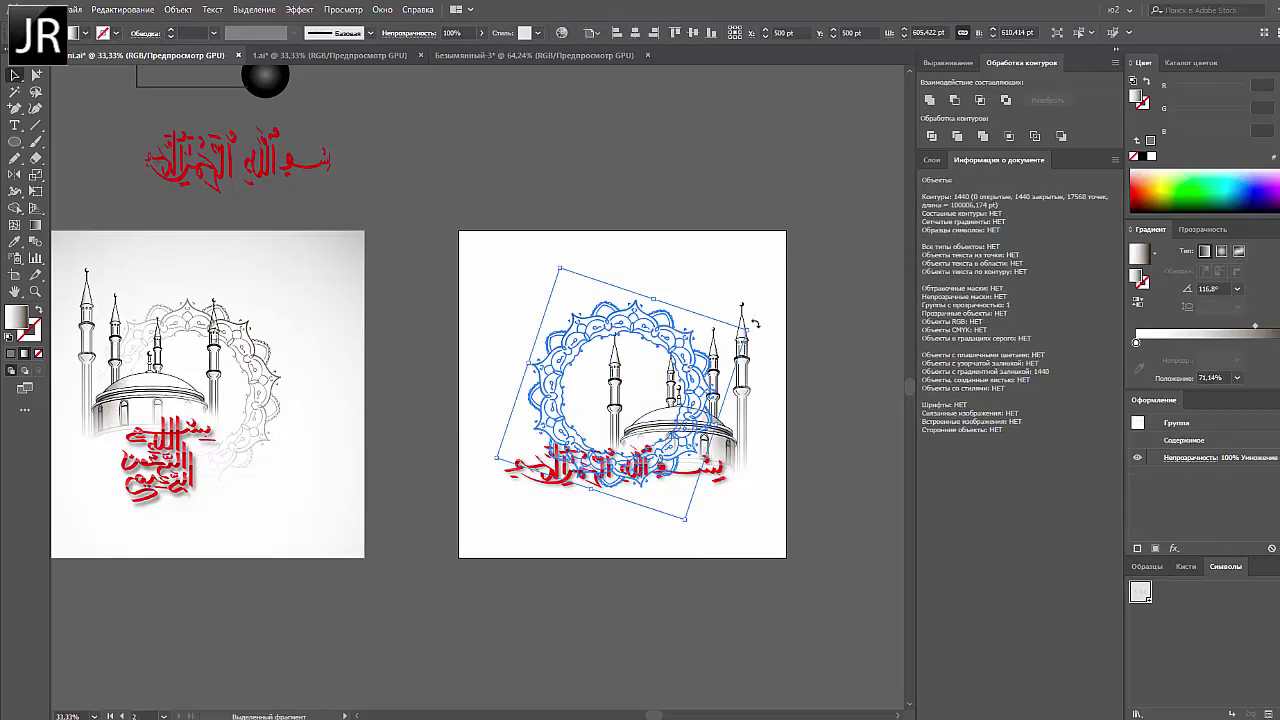
pyautogui.hotkey('ctrl', 'z')
pyautogui.scroll(1, 840, 394)
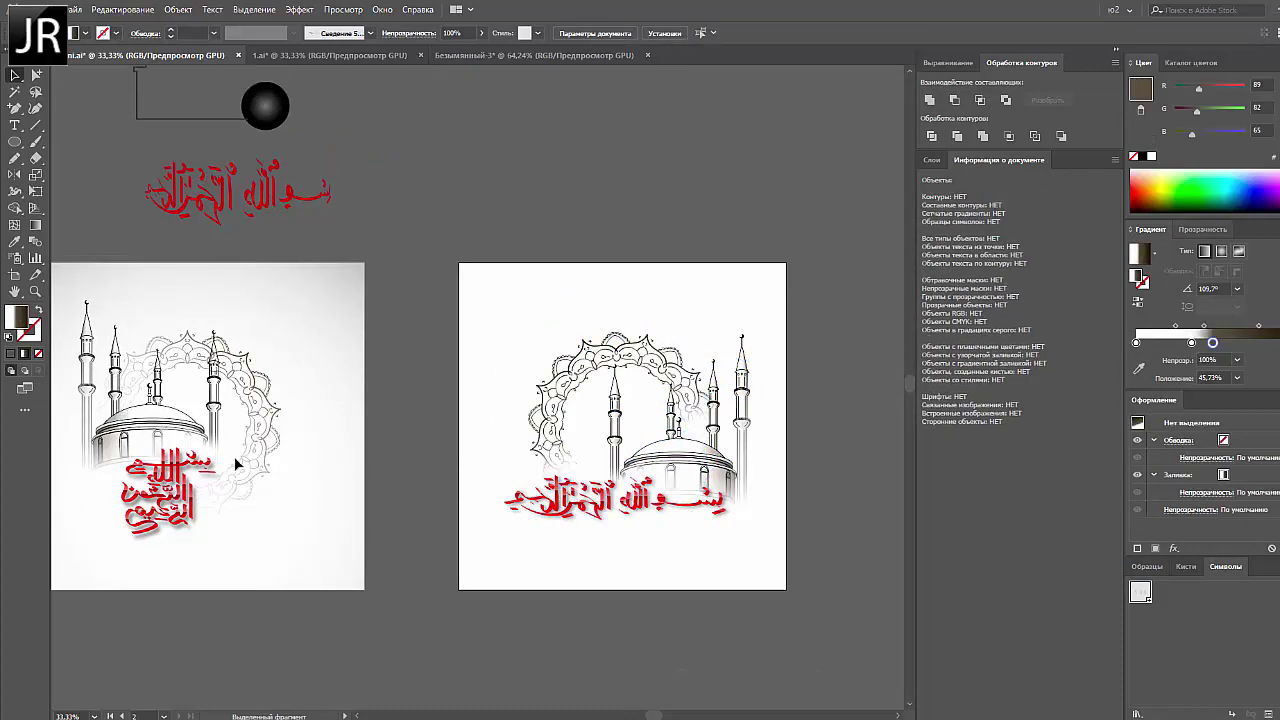
pyautogui.scroll(-2, 420, 477)
pyautogui.scroll(1, 500, 457)
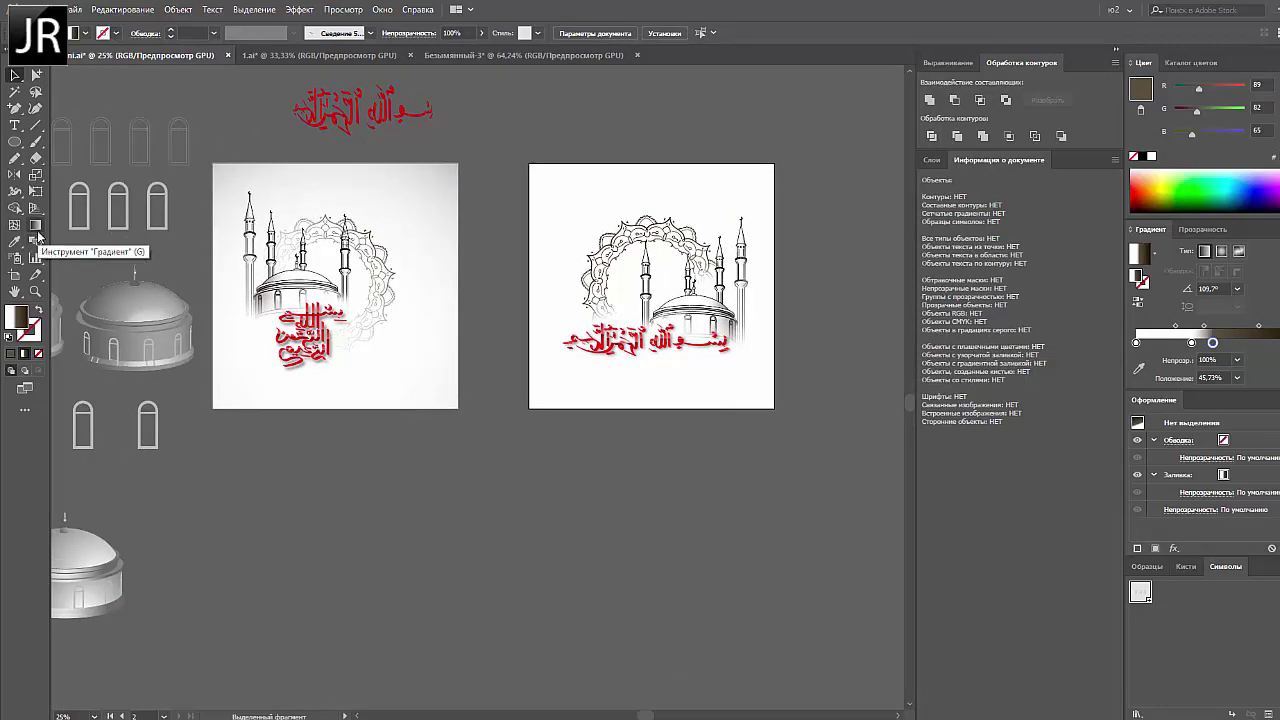
# Alt-drag the second artboard downward to create a third artboard copy
pyautogui.hotkey('shift', 'o')
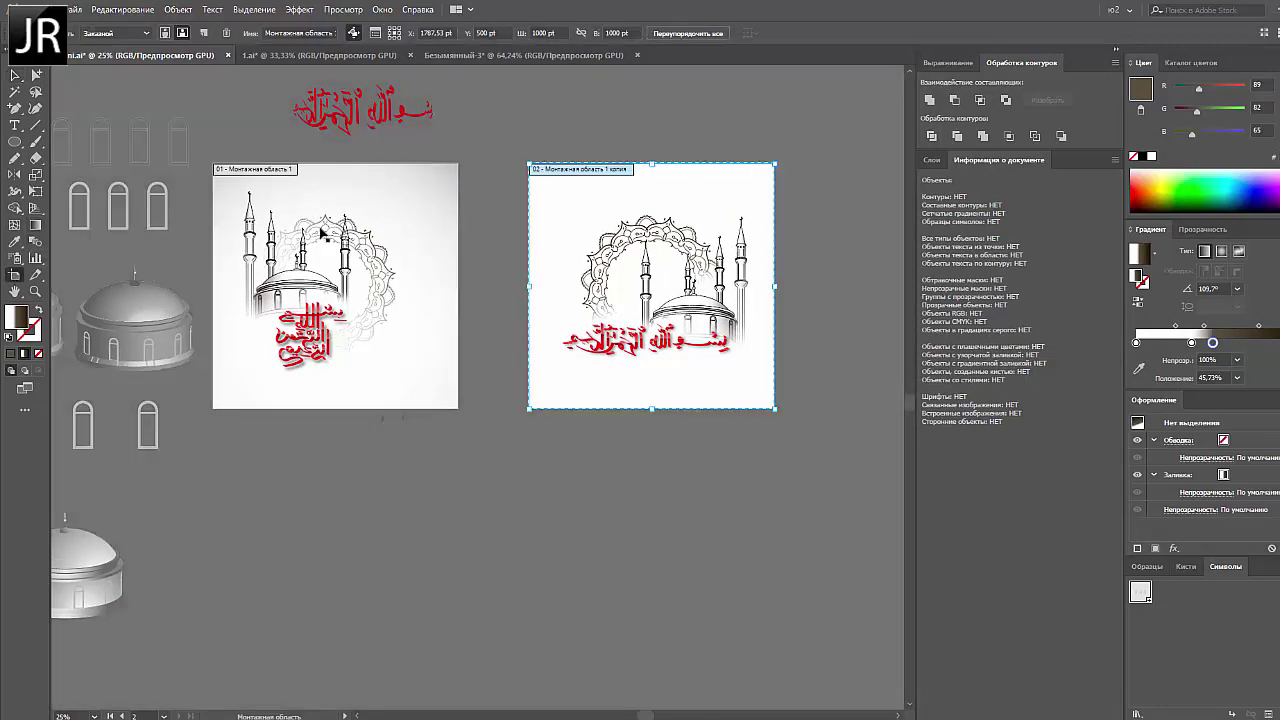
pyautogui.moveTo(543, 215); pyautogui.dragTo(543, 529)
pyautogui.scroll(-2, 451, 491)
pyautogui.press('v')
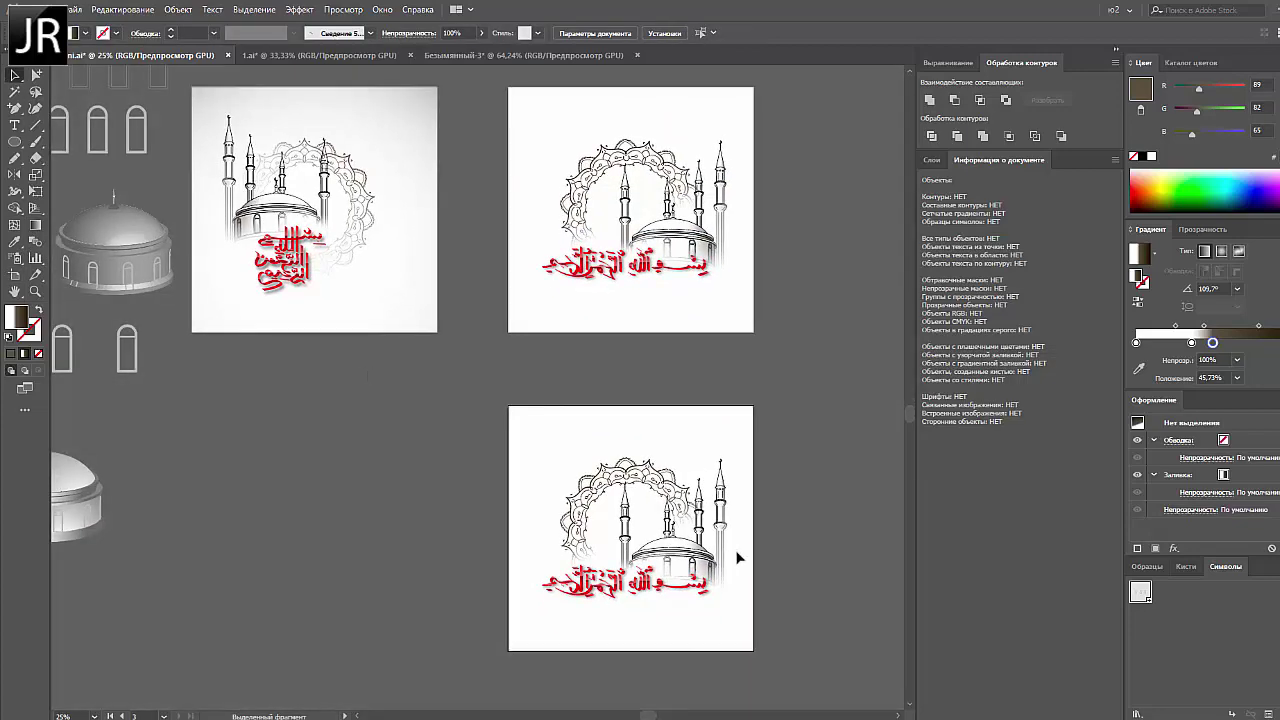
# Isolate the copied mosque group, select the dome parts, then clear and zoom out
pyautogui.rightClick(710, 560)
pyautogui.click(737, 440)
pyautogui.scroll(1, 700, 440)
pyautogui.scroll(2, 665, 428)
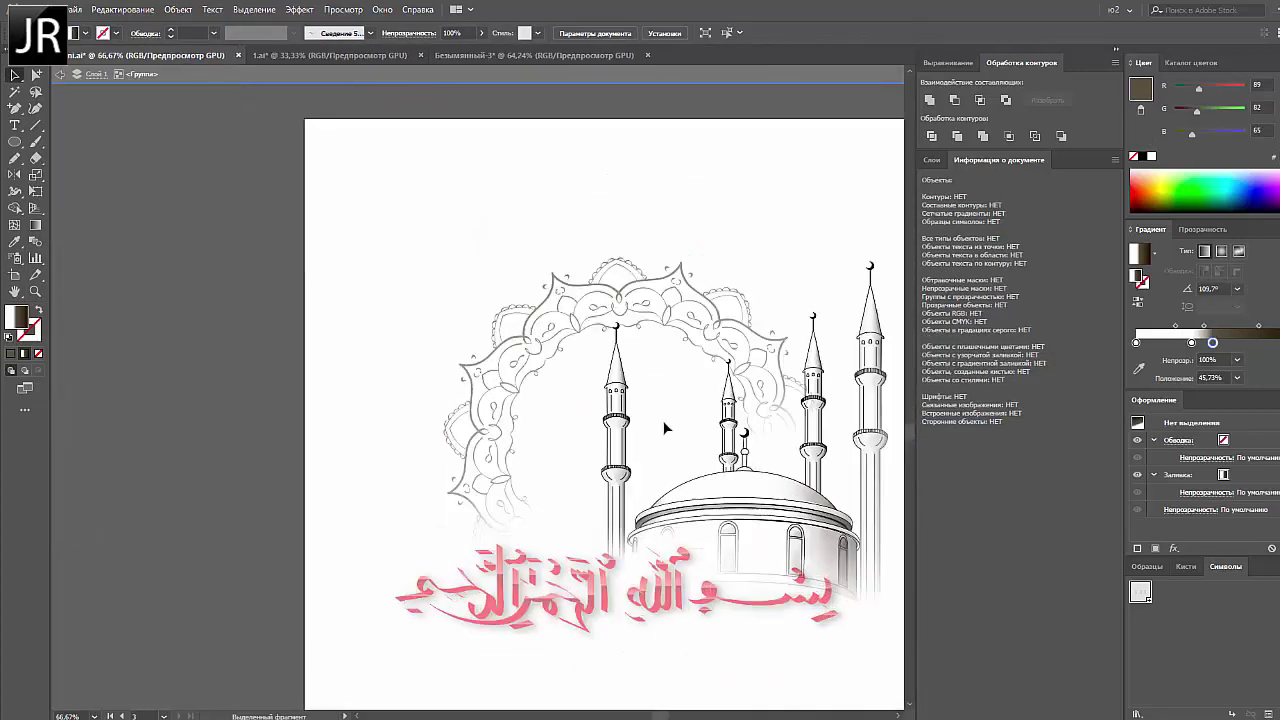
pyautogui.scroll(-2, 665, 428)
pyautogui.hscroll(3, 665, 428)
pyautogui.hotkey('ctrl', 'a')
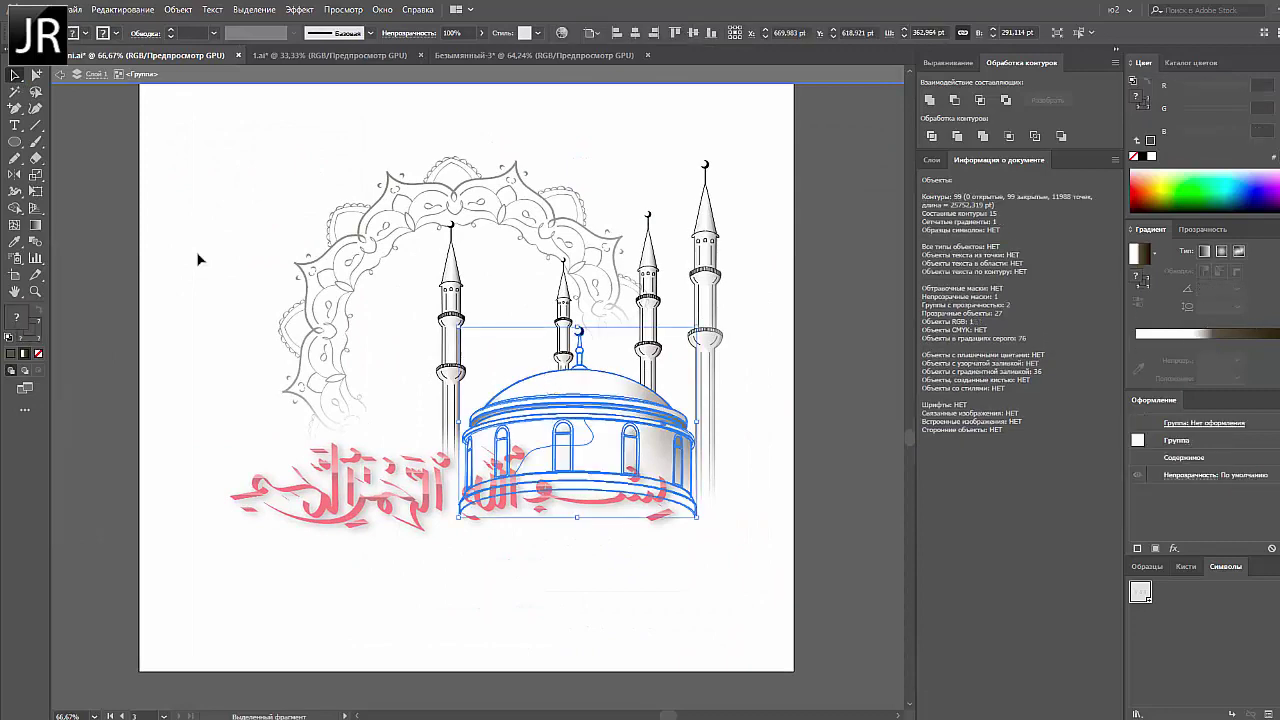
pyautogui.rightClick(601, 393)
pyautogui.click(813, 361)
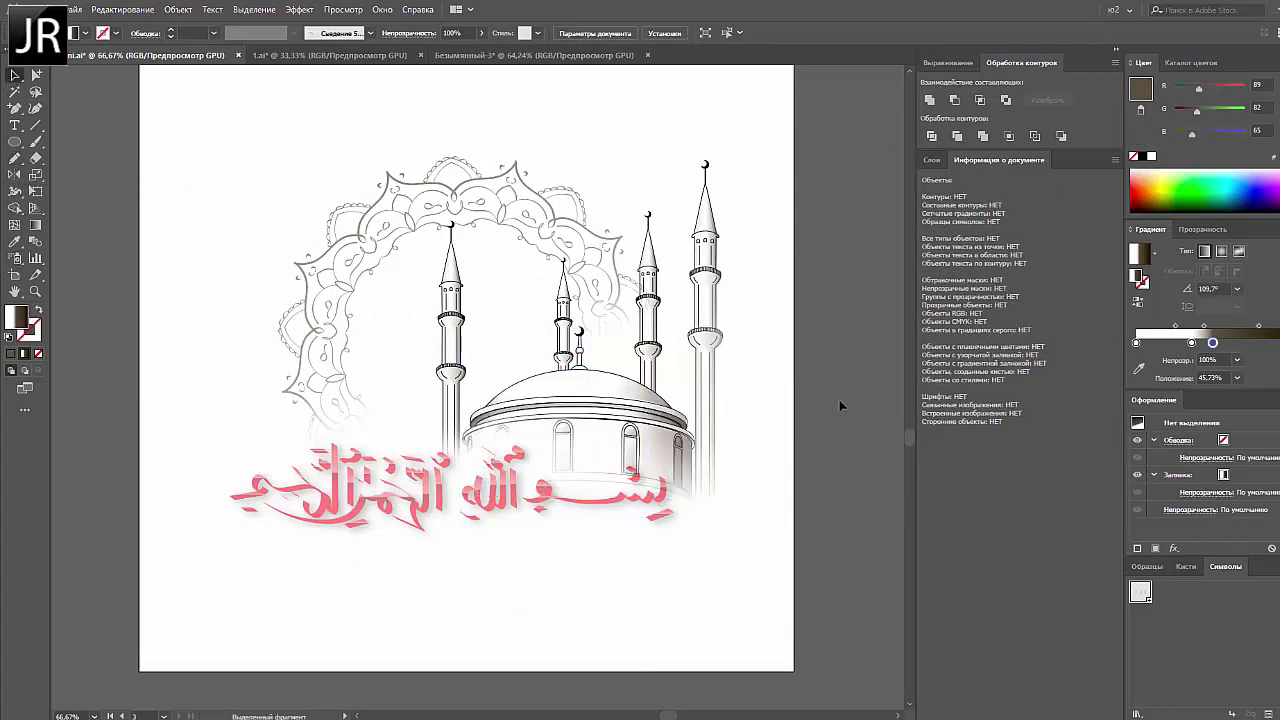
pyautogui.hotkey('ctrl', '-')
pyautogui.hotkey('ctrl', '-')
pyautogui.hotkey('ctrl', '-')
pyautogui.scroll(-1, 431, 425)
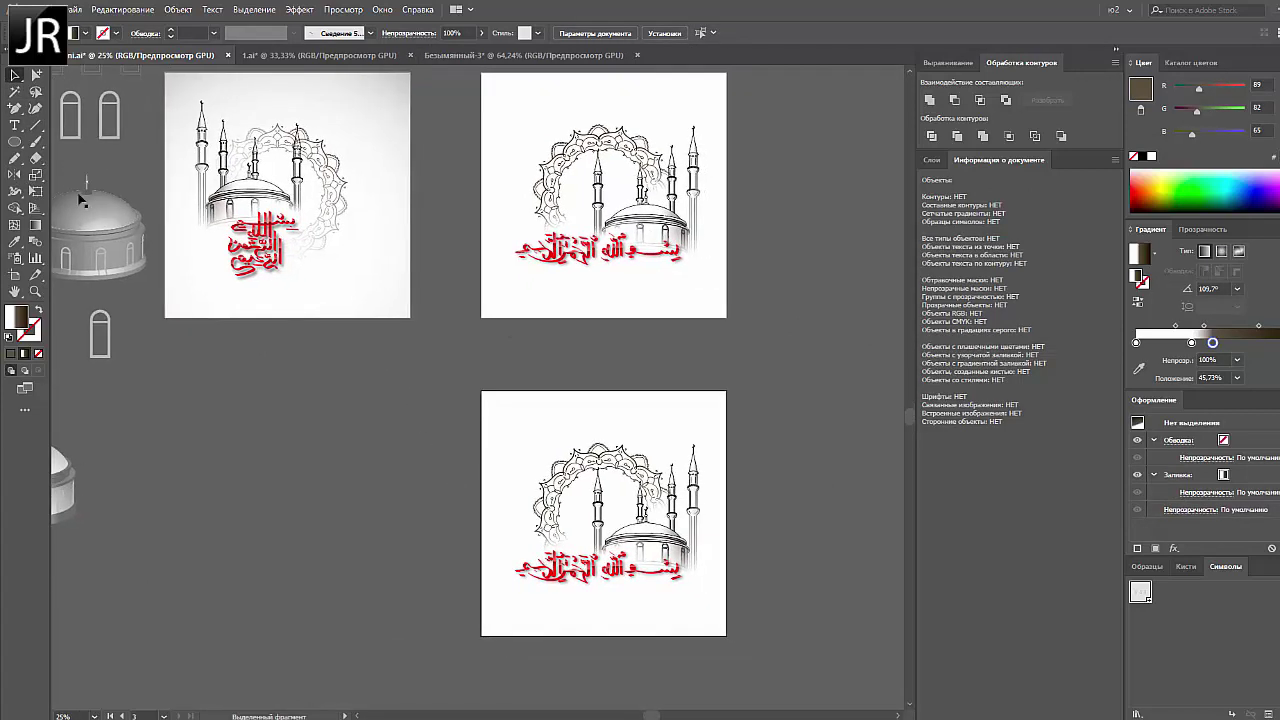
# Draw a blue pencil arc and apply an Artistic_Watercolor brush to it
pyautogui.press('n')
pyautogui.hotkey('ctrl', 'f')
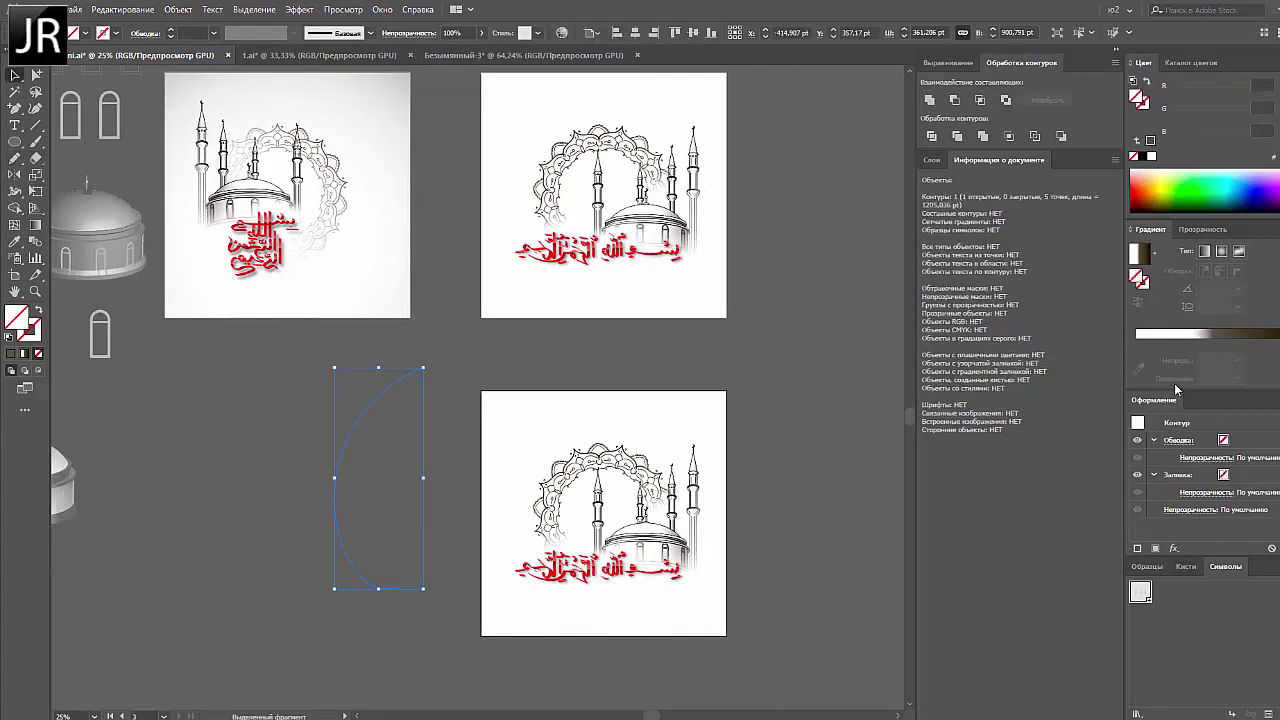
pyautogui.press(',')
pyautogui.click(1185, 566)
pyautogui.click(1137, 714)
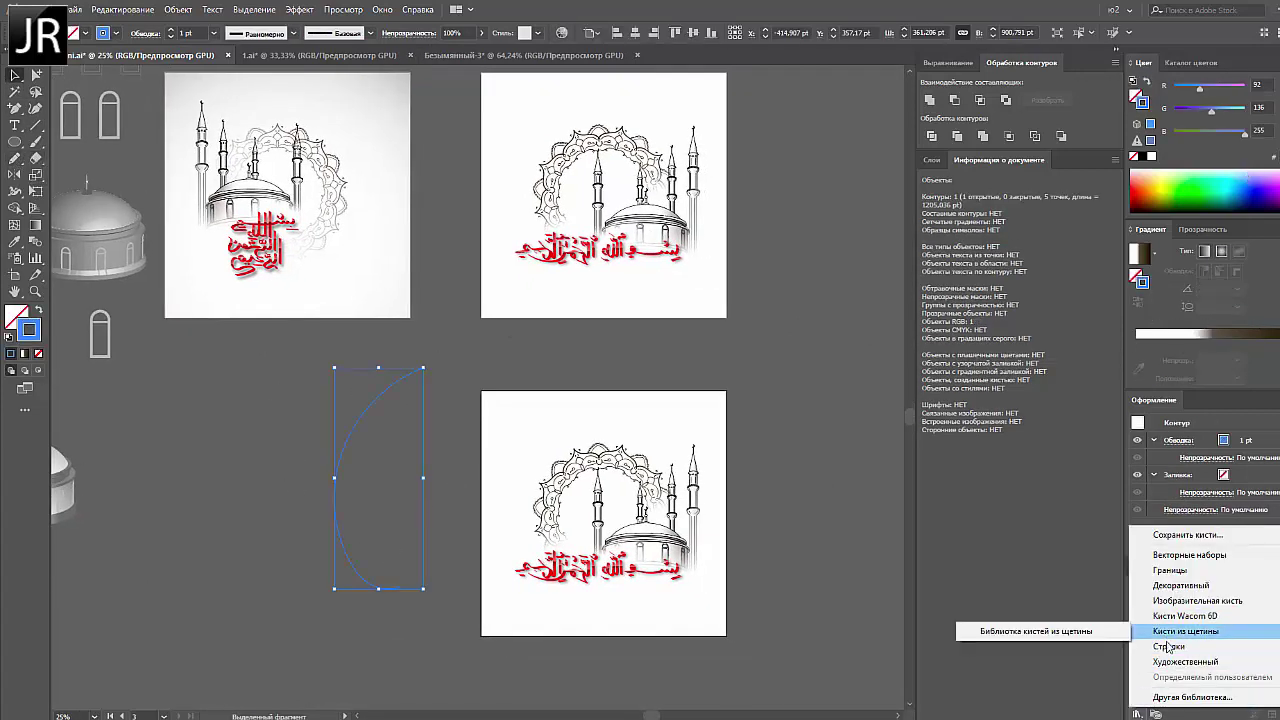
pyautogui.click(1103, 656)
pyautogui.click(811, 345)
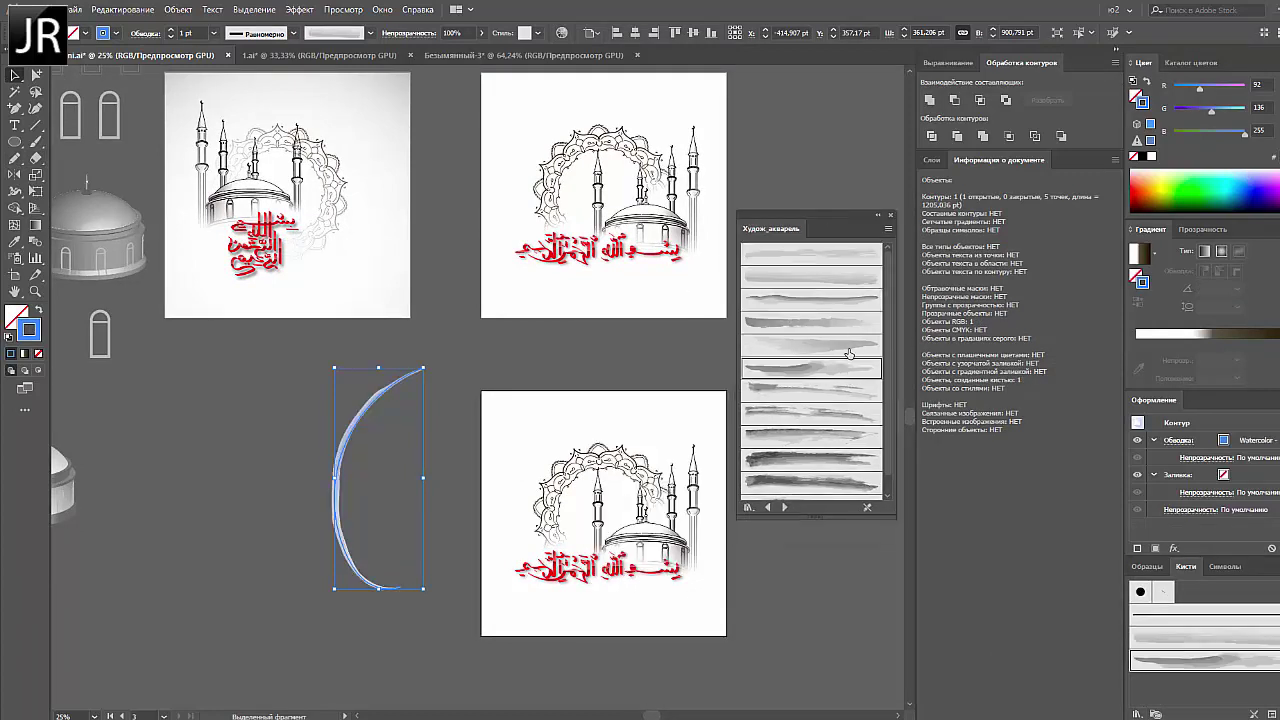
# Set the watercolor arc to 8 pt and move, rotate and enlarge it onto the lower artboard
pyautogui.click(213, 33)
pyautogui.click(230, 200)
pyautogui.moveTo(349, 382); pyautogui.dragTo(586, 414)
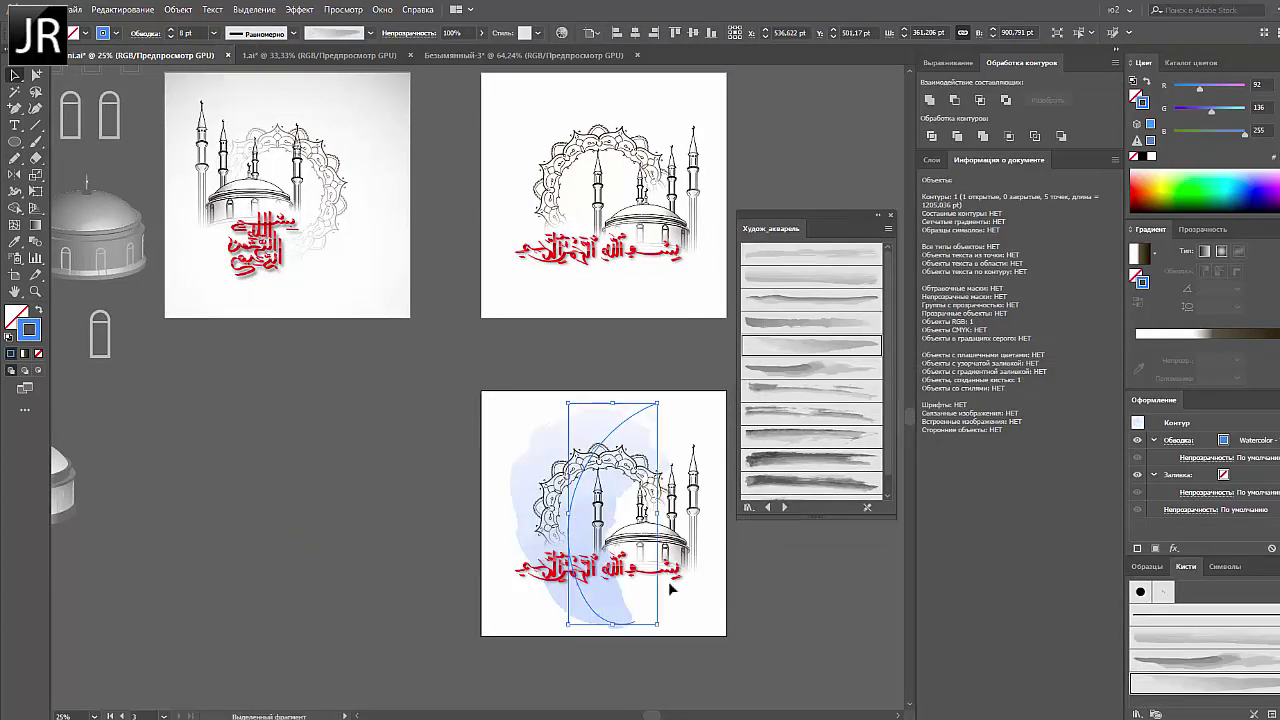
pyautogui.moveTo(680, 400); pyautogui.dragTo(711, 540)
pyautogui.press('a')
pyautogui.moveTo(712, 605); pyautogui.dragTo(477, 527)
# Switch to another watercolor brush at 16 pt, rotate the arc, and delete its left end point
pyautogui.click(821, 412)
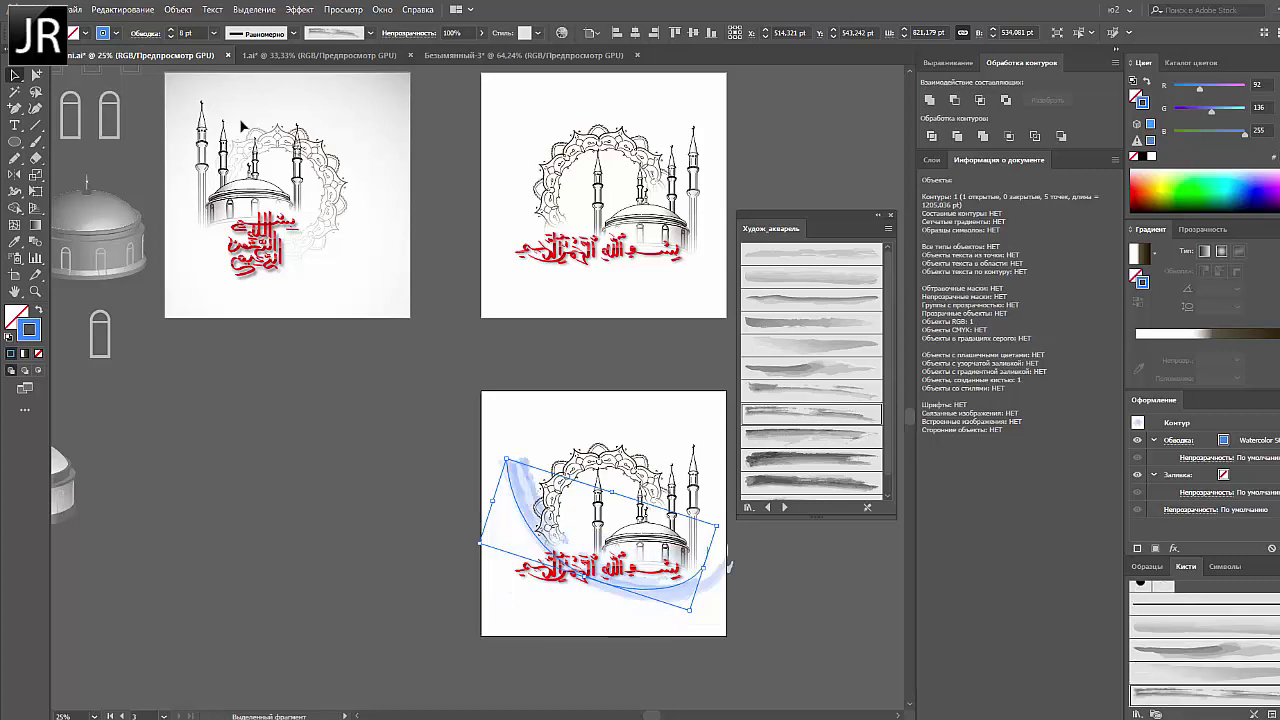
pyautogui.click(214, 33)
pyautogui.click(228, 280)
pyautogui.moveTo(726, 522); pyautogui.dragTo(708, 452)
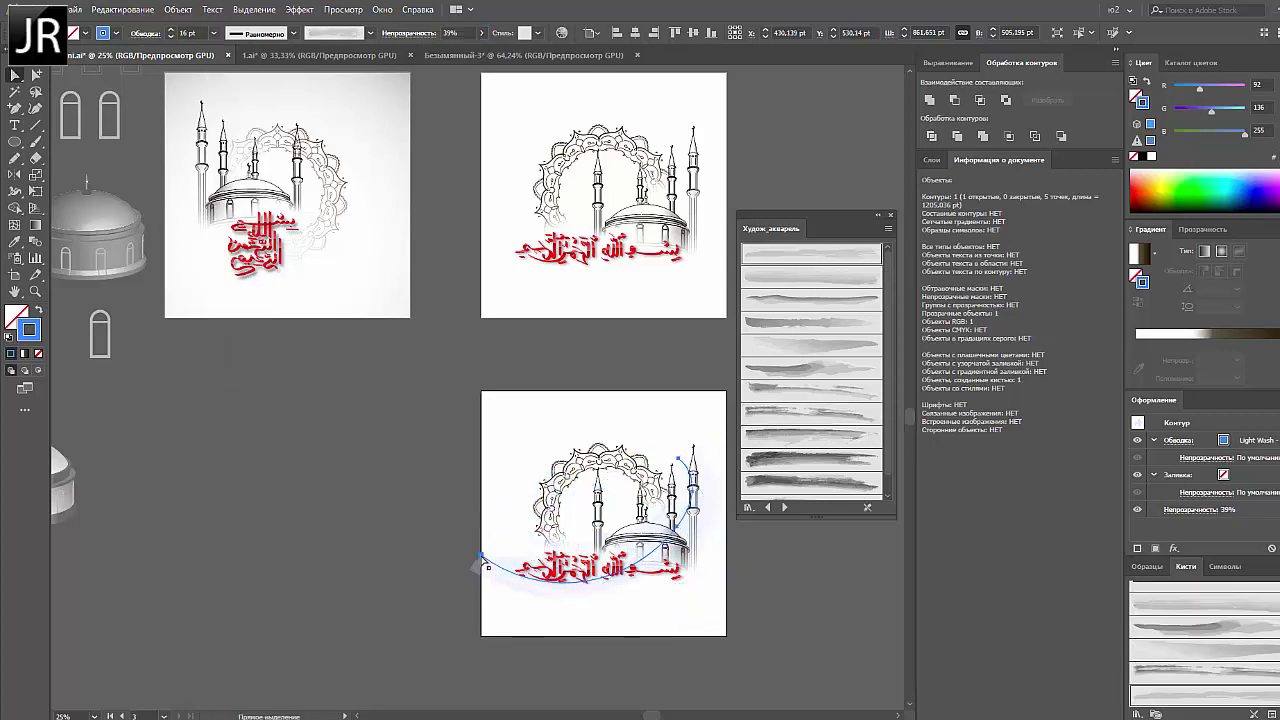
pyautogui.press('-')
pyautogui.click(482, 557)
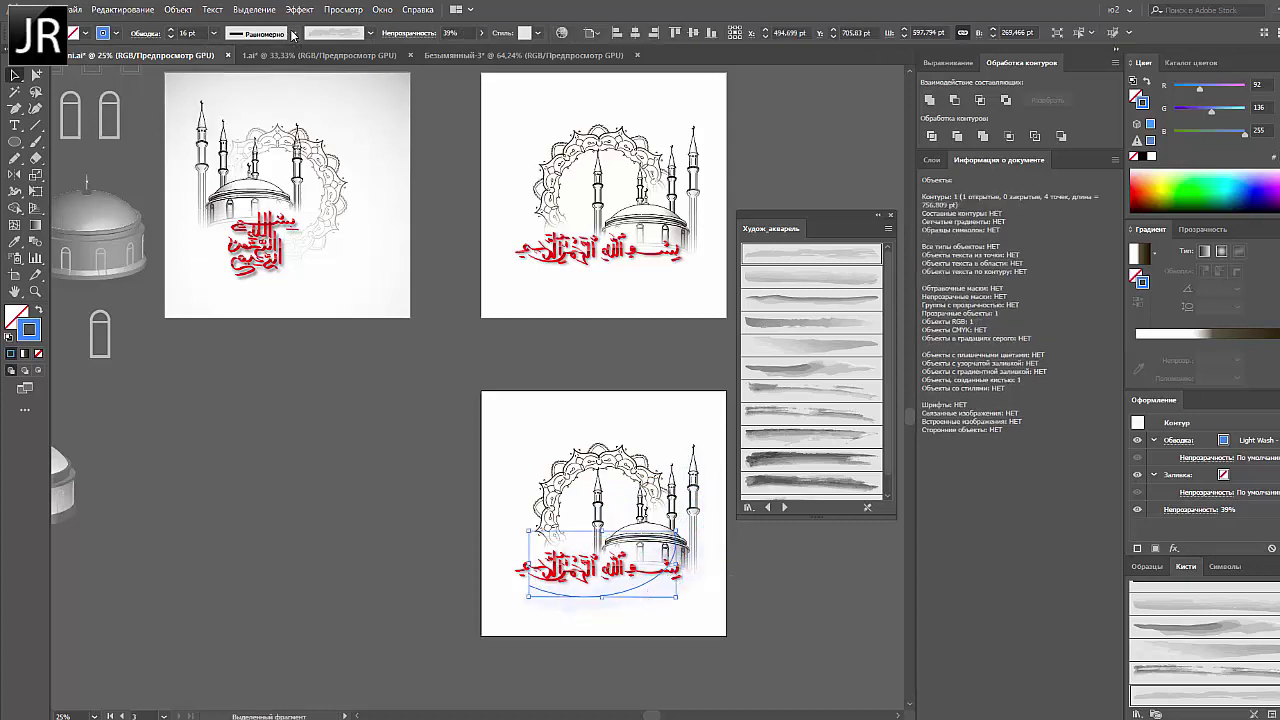
# Raise the wash opacity to about 67% and try several watercolor brushes on the arc
pyautogui.scroll(-1, 334, 495)
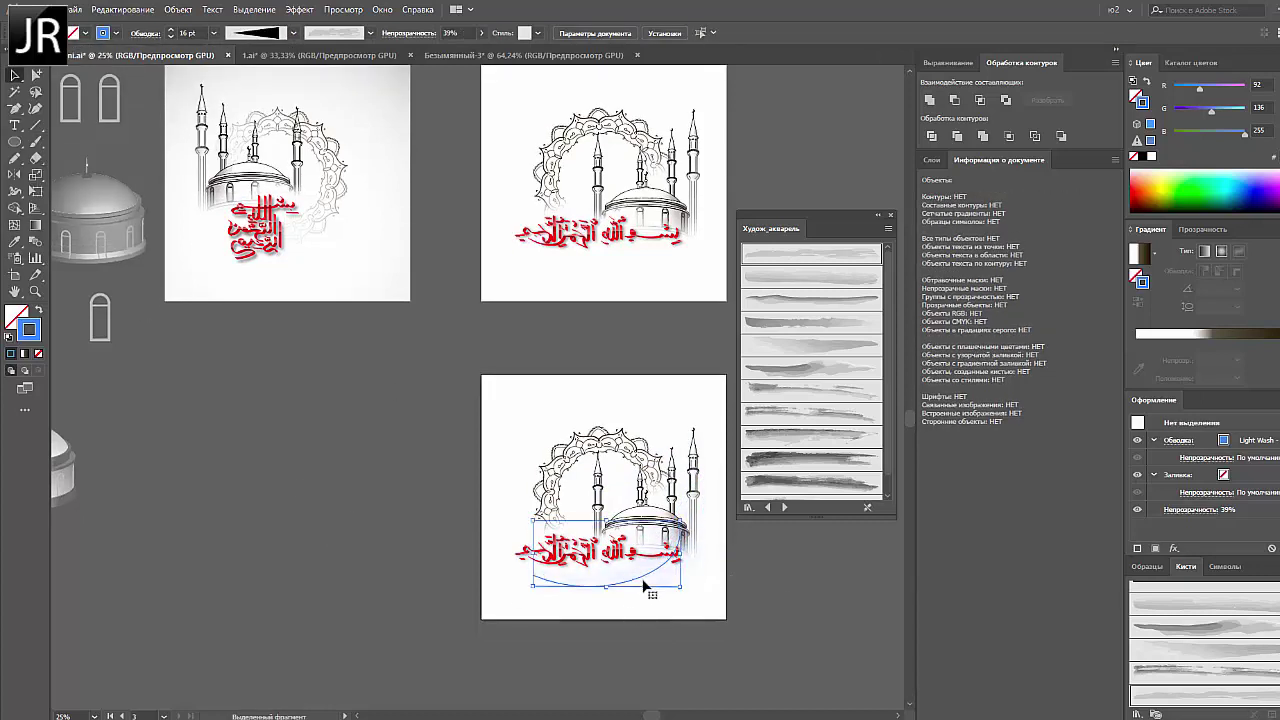
pyautogui.click(481, 33)
pyautogui.moveTo(450, 53); pyautogui.dragTo(474, 53)
pyautogui.click(808, 438)
pyautogui.click(808, 398)
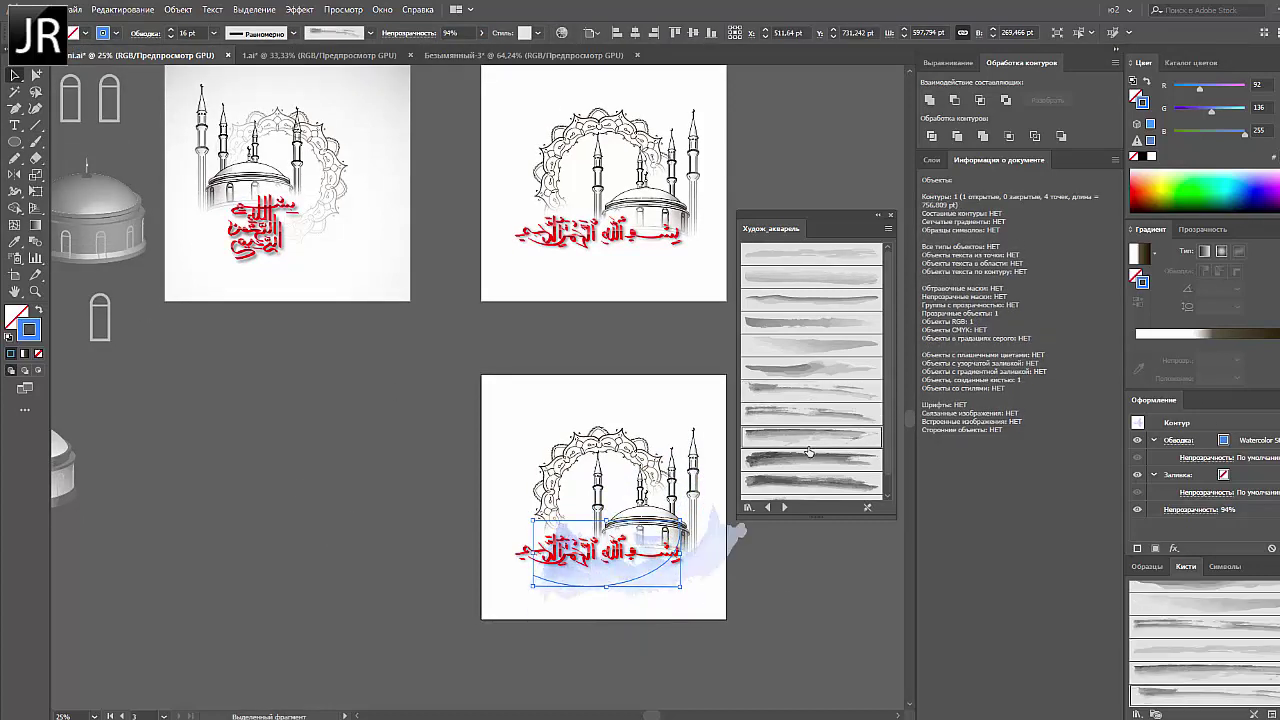
pyautogui.click(808, 436)
pyautogui.click(808, 459)
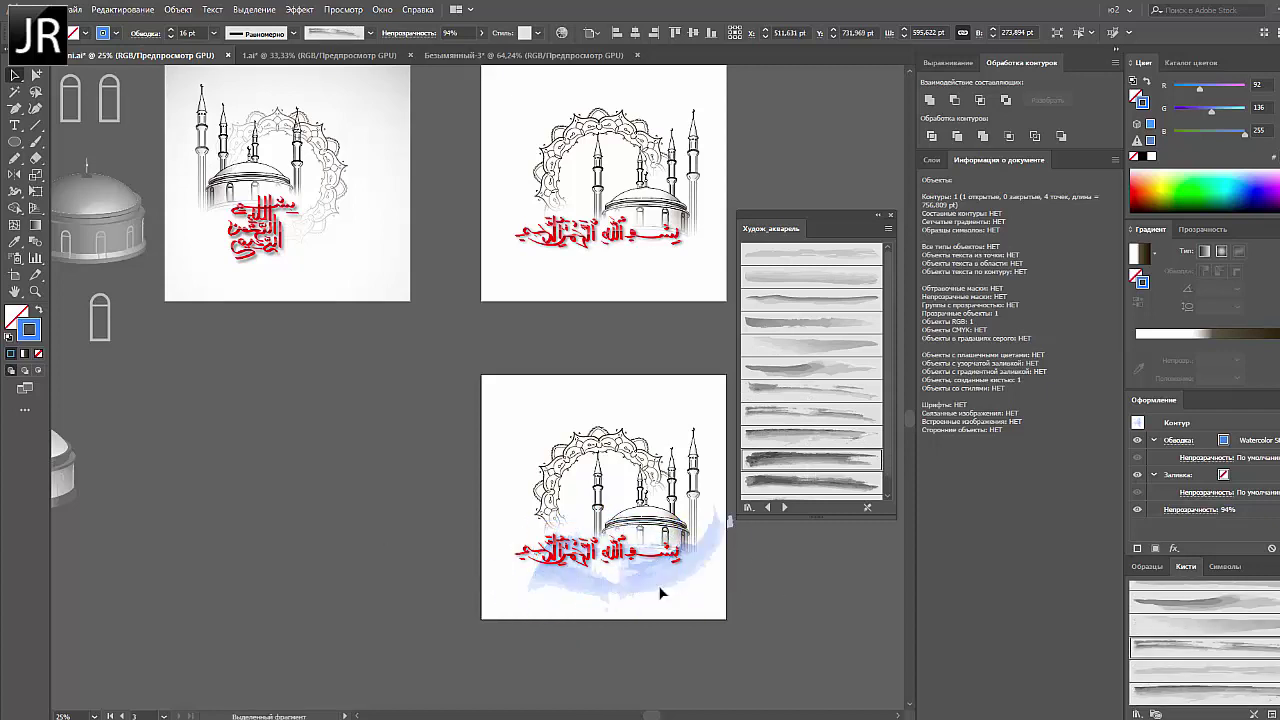
# Give the wash an elliptical width profile, 74% opacity, and another watercolor brush
pyautogui.click(673, 563)
pyautogui.click(300, 34)
pyautogui.click(263, 77)
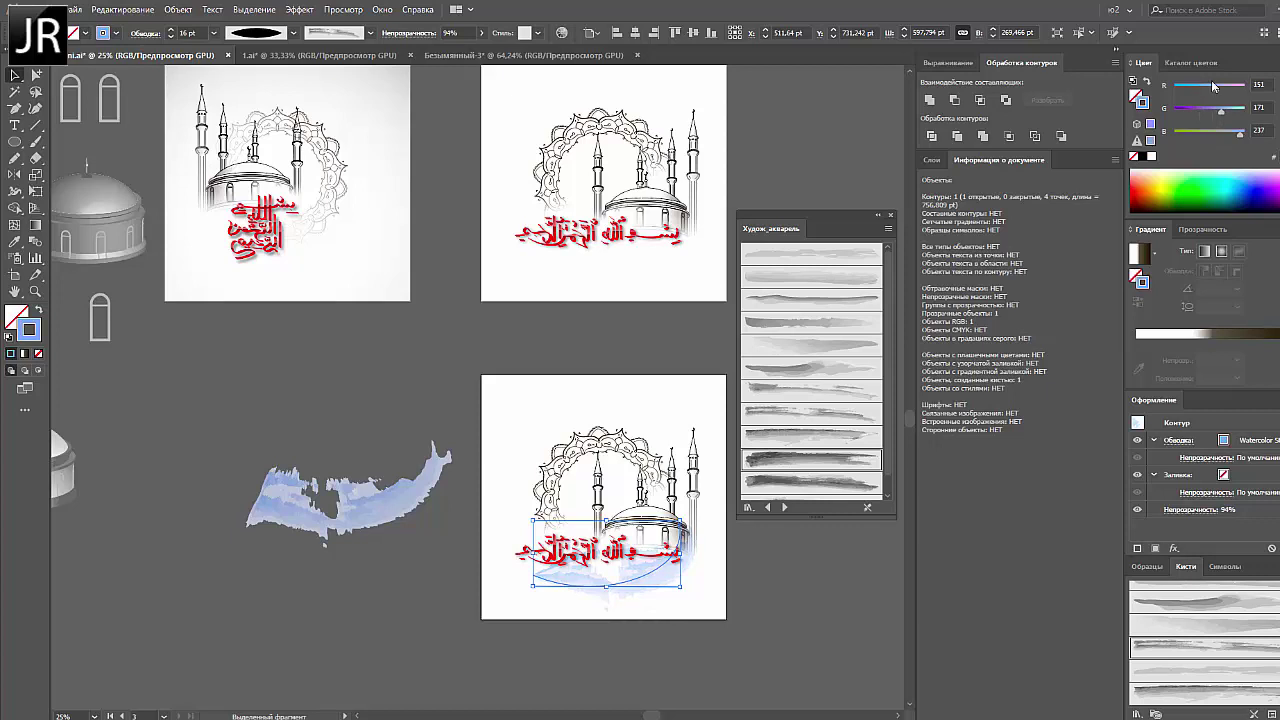
pyautogui.click(460, 52)
pyautogui.write('74')
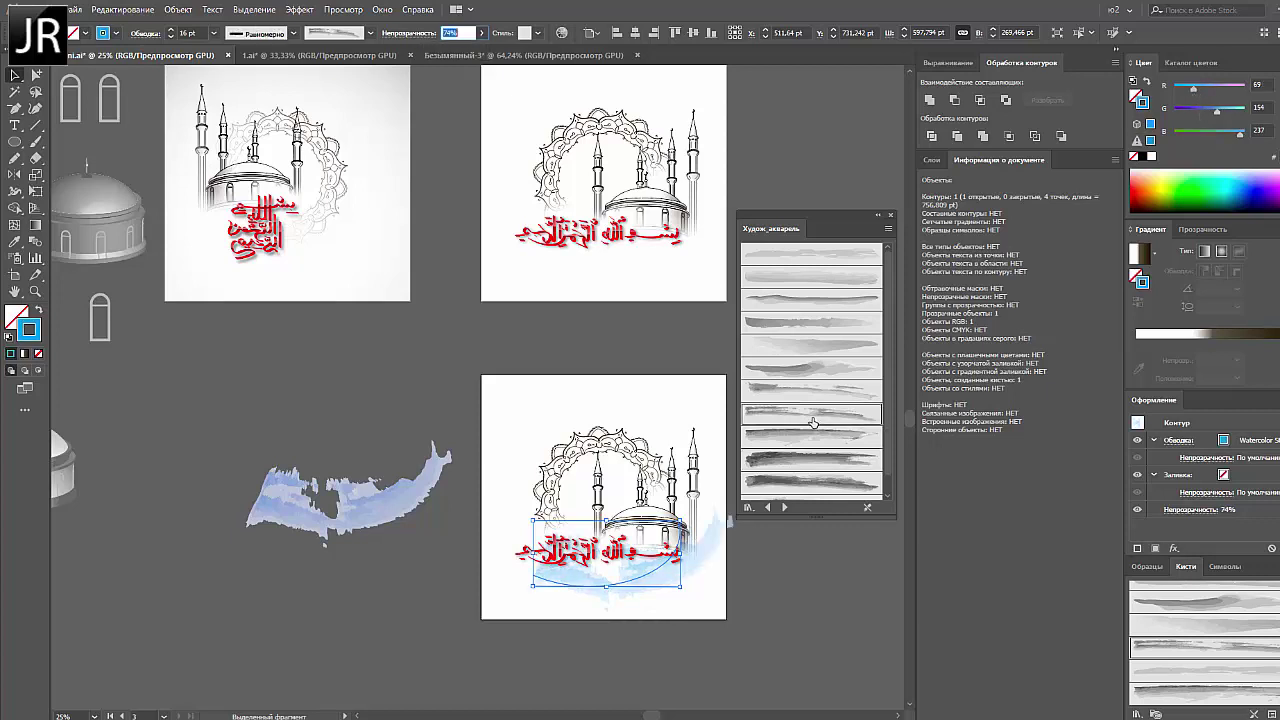
pyautogui.click(812, 436)
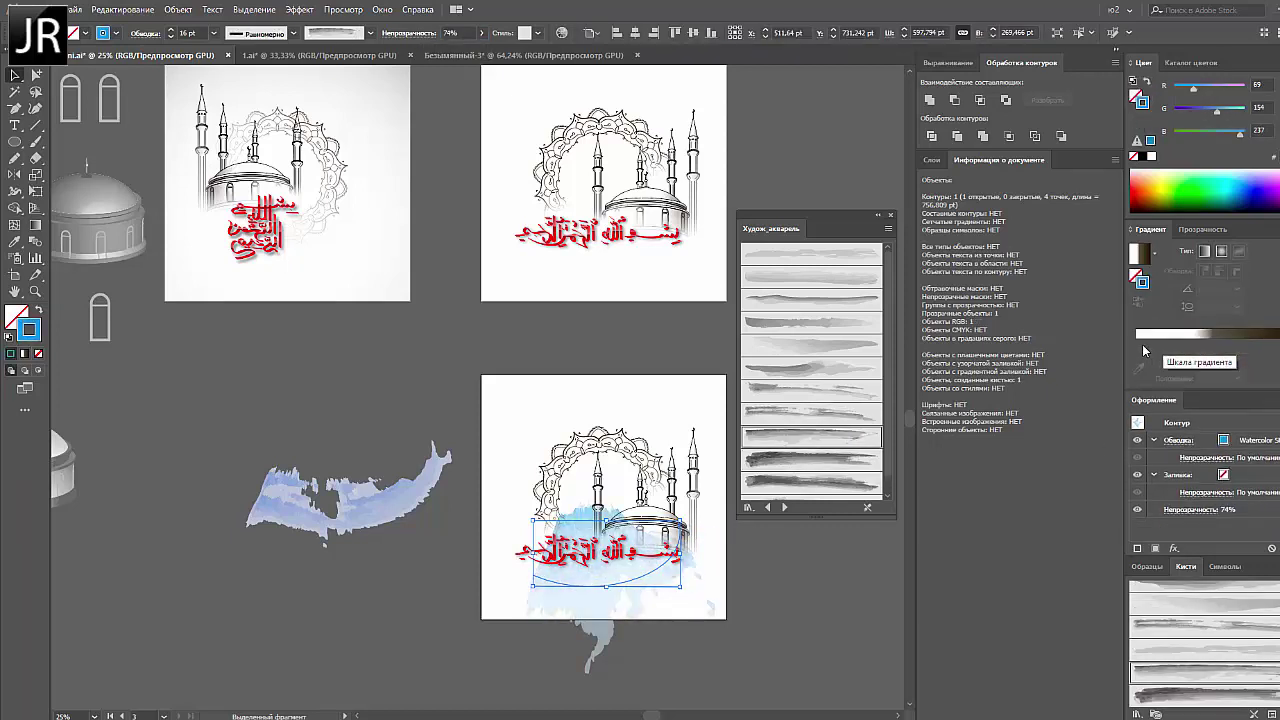
# Tilt, stretch and rotate the watercolor wash, fading it to 32% opacity
pyautogui.moveTo(684, 519); pyautogui.dragTo(466, 571)
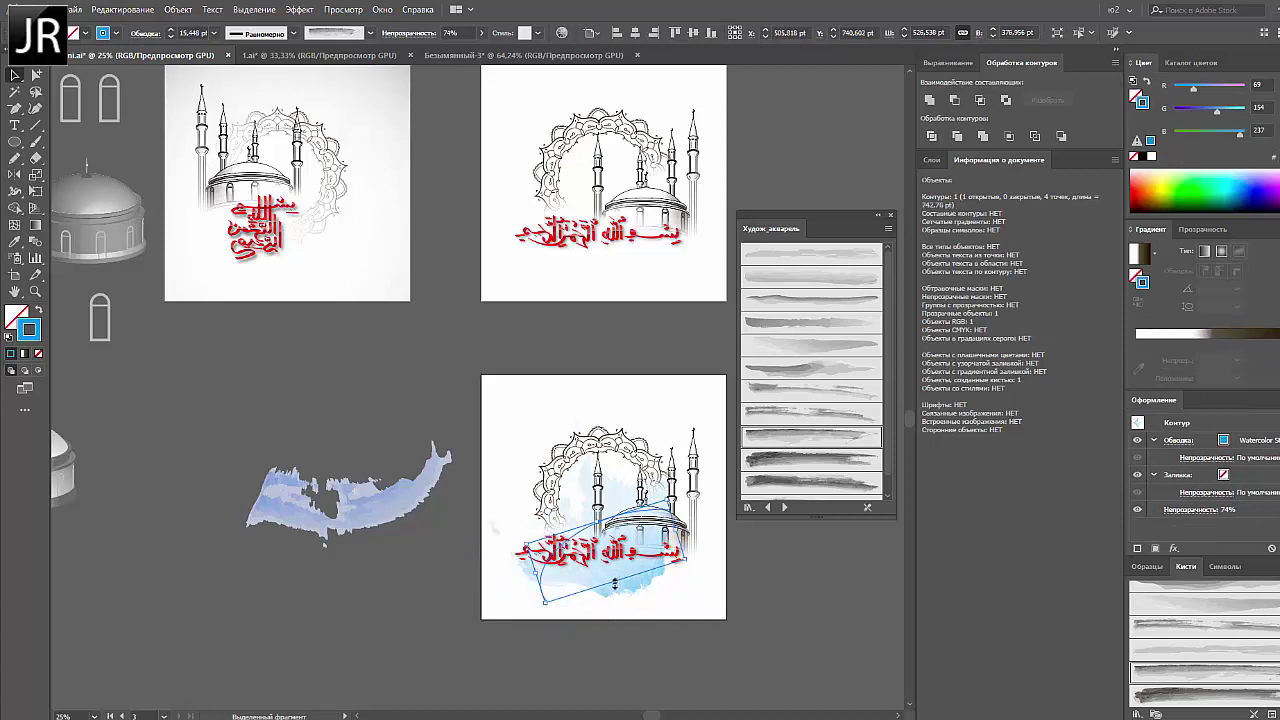
pyautogui.moveTo(654, 643); pyautogui.dragTo(678, 590)
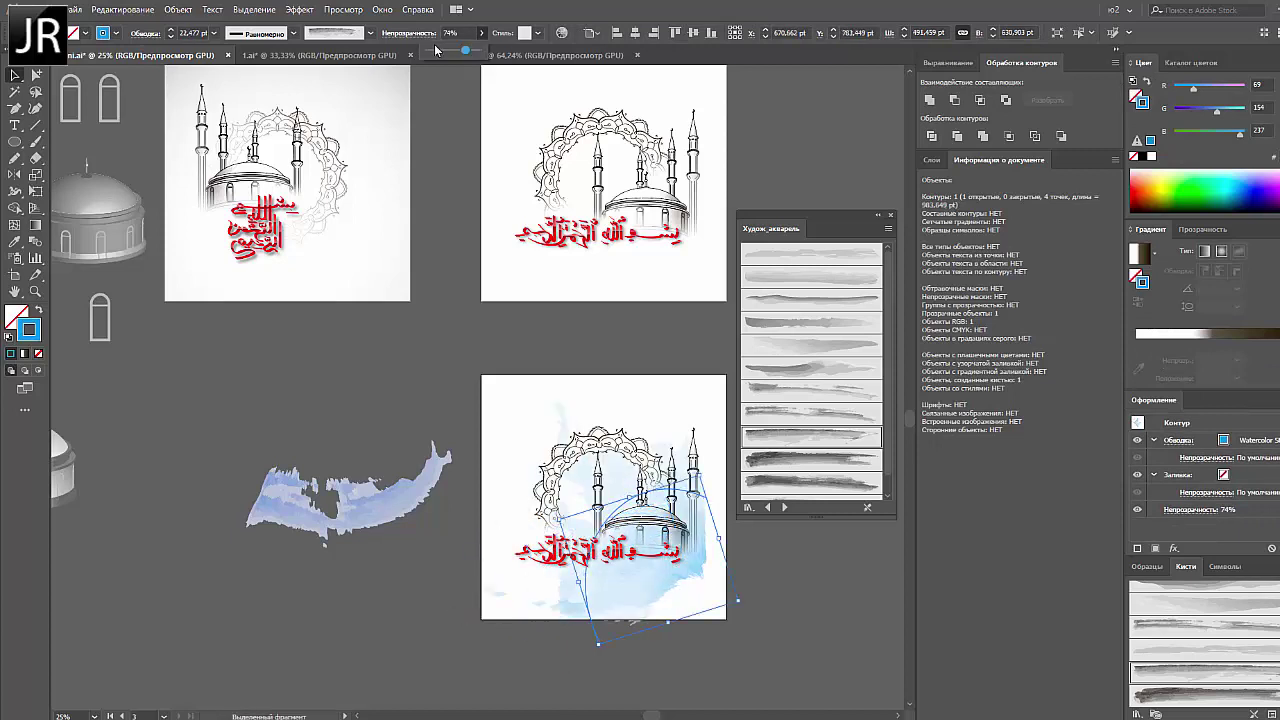
pyautogui.moveTo(435, 50); pyautogui.dragTo(446, 51)
pyautogui.moveTo(738, 609); pyautogui.dragTo(577, 591)
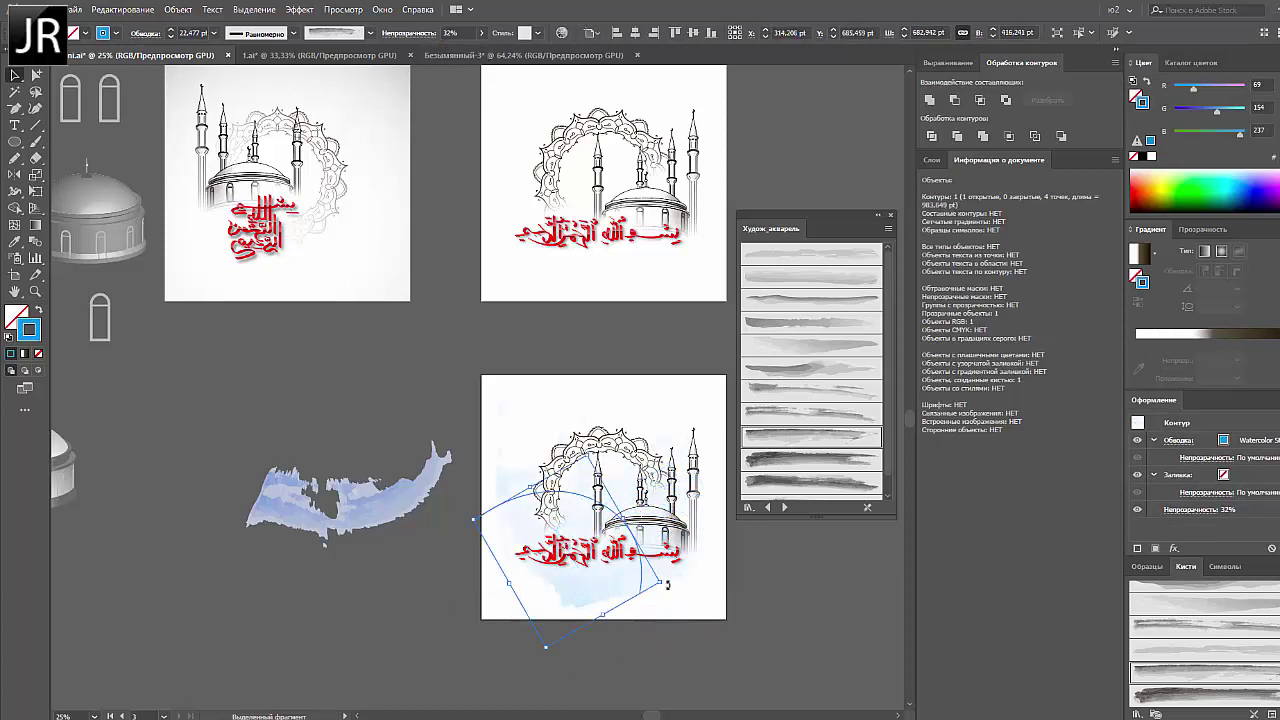
pyautogui.moveTo(667, 584); pyautogui.dragTo(652, 606)
pyautogui.moveTo(569, 621); pyautogui.dragTo(563, 548)
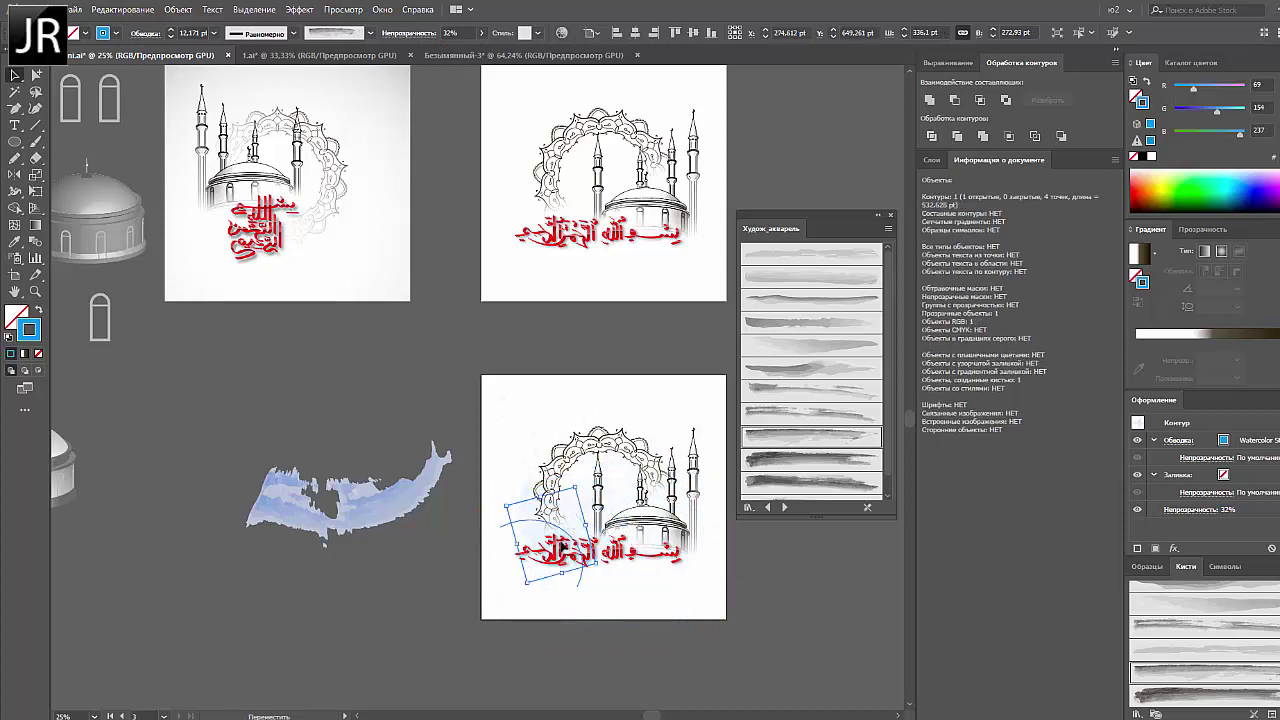
pyautogui.moveTo(548, 598); pyautogui.dragTo(677, 563)
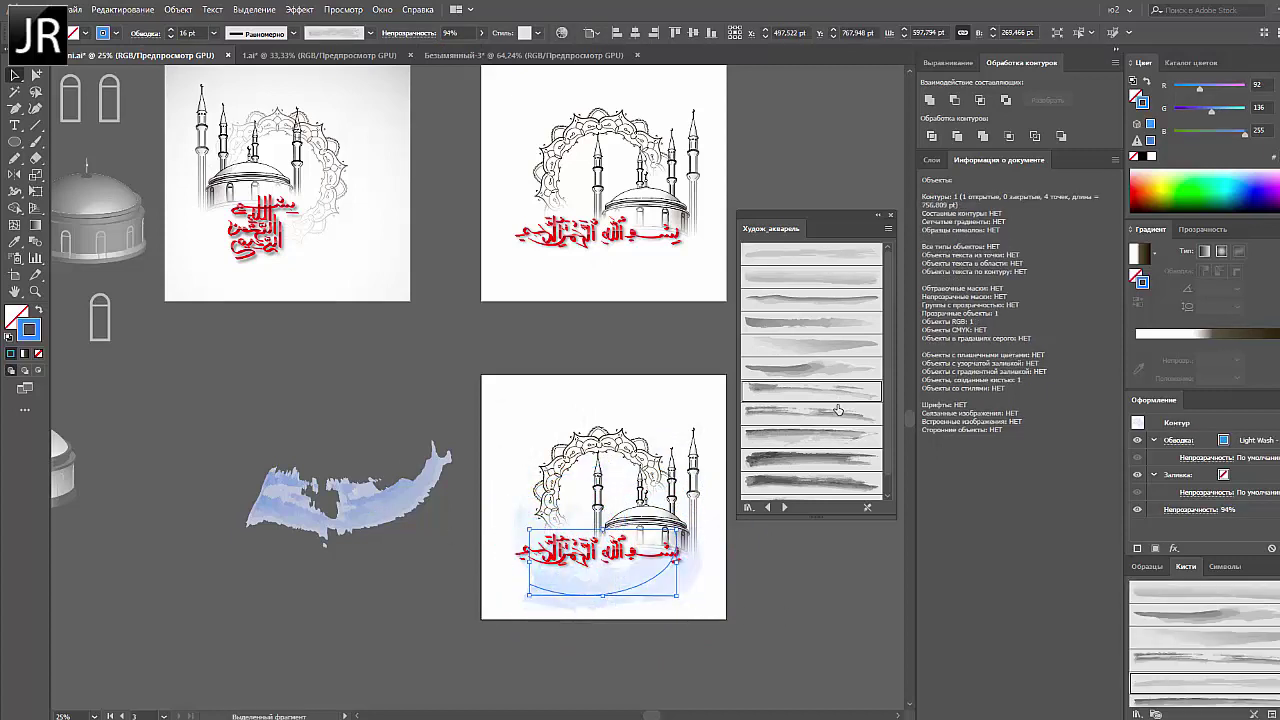
# Try two more watercolor brushes on the wash, rotate it, and close the brush library
pyautogui.click(820, 466)
pyautogui.click(805, 411)
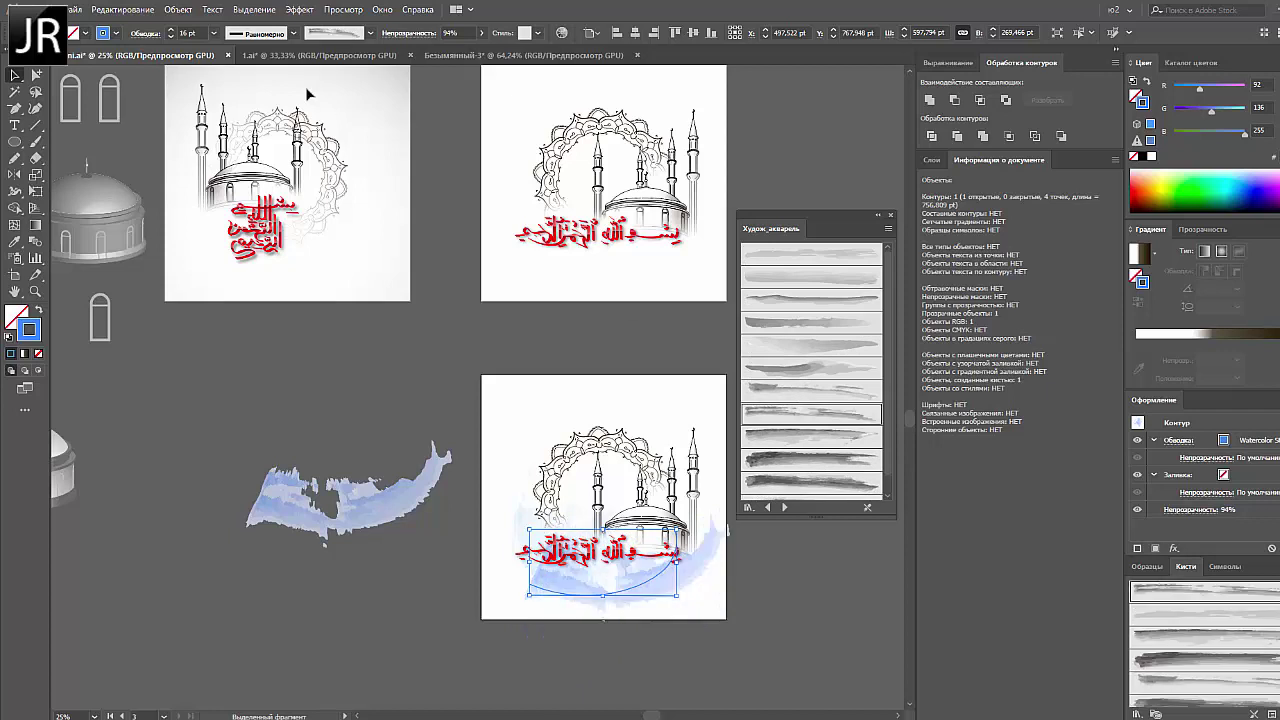
pyautogui.moveTo(531, 599); pyautogui.dragTo(577, 577)
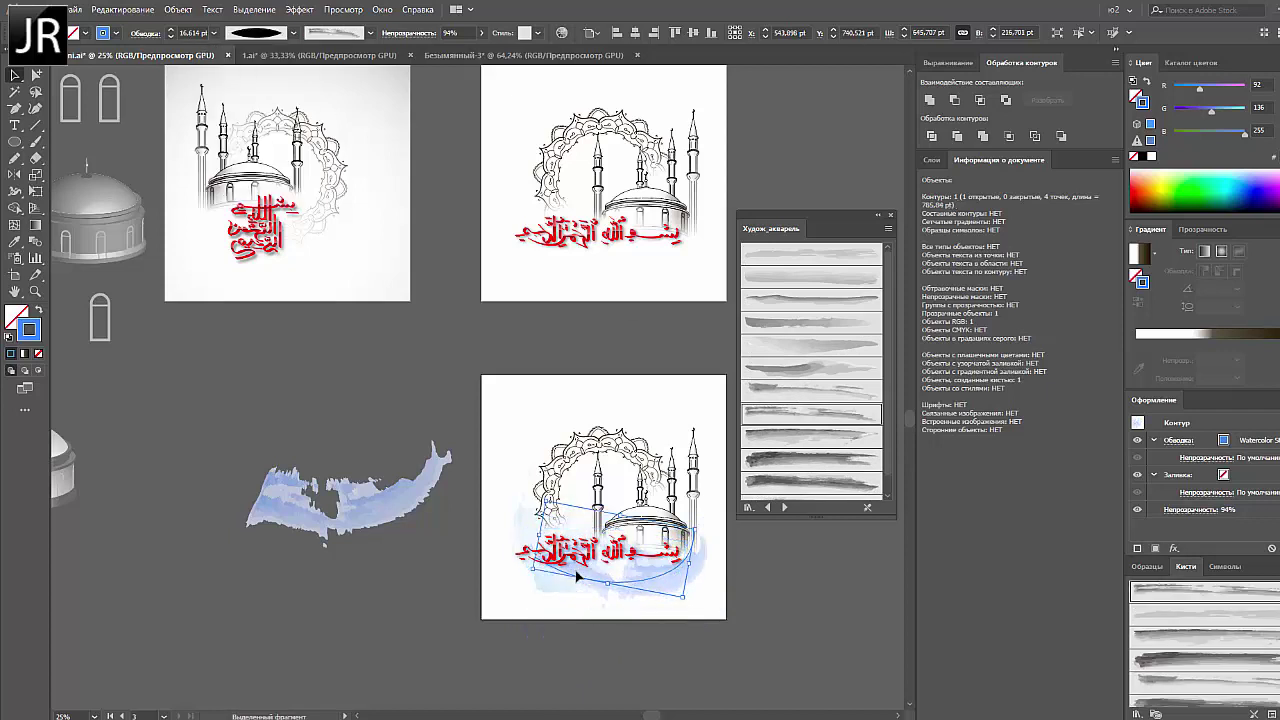
pyautogui.click(890, 215)
pyautogui.click(700, 583)
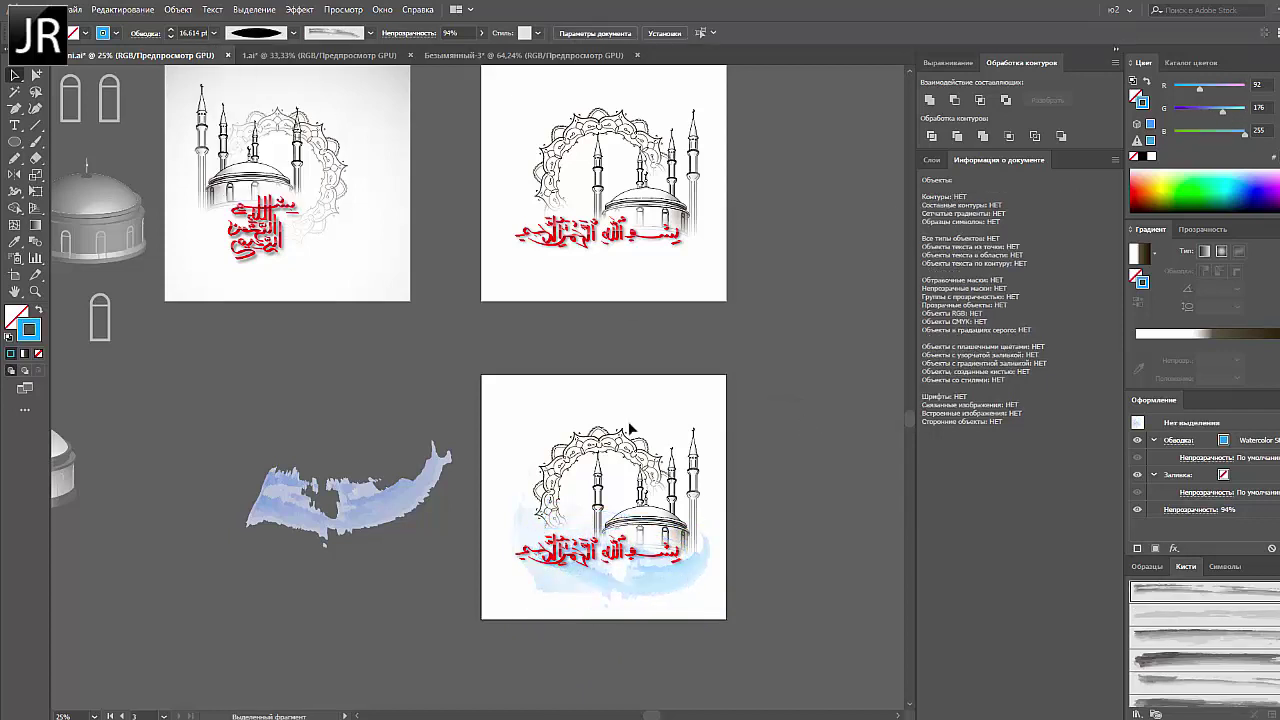
# Undo back to the vertical wash stroke and check the wash selection
pyautogui.hotkey('ctrl', 'z')
pyautogui.hotkey('ctrl', 'z')
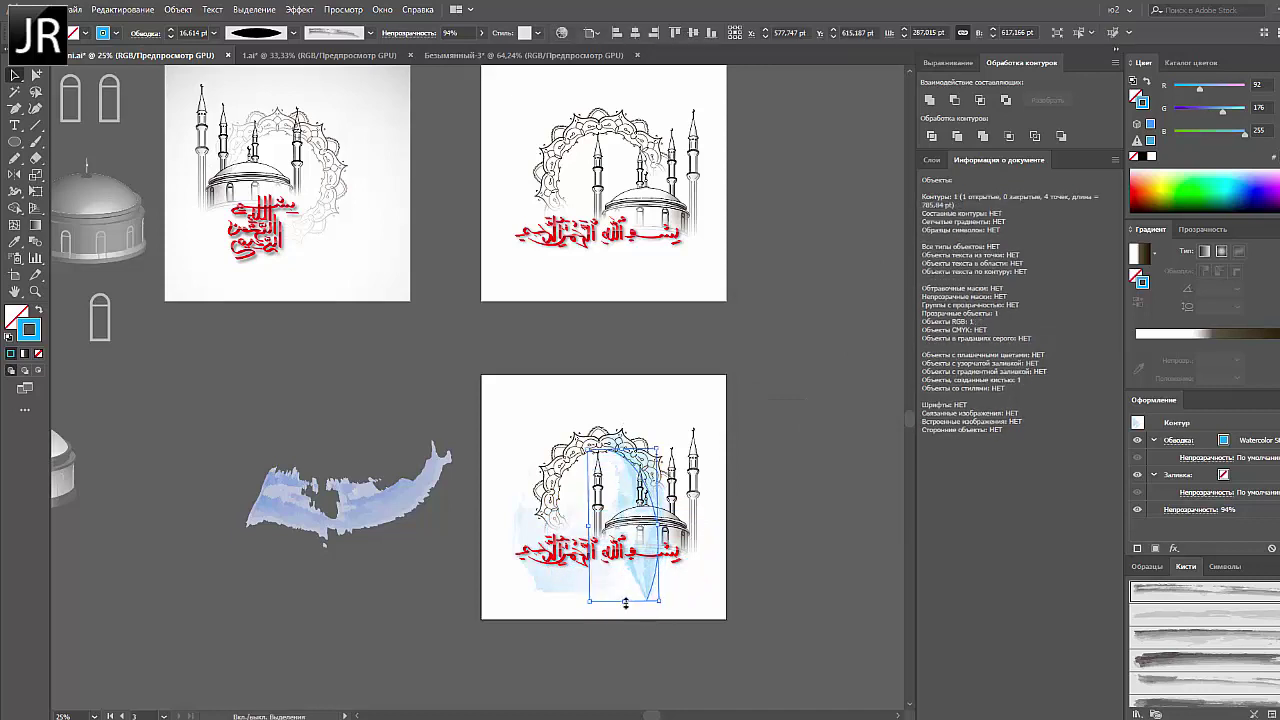
pyautogui.click(766, 529)
pyautogui.hotkey('ctrl', 'z')
pyautogui.hotkey('ctrl', 'shift', 'z')
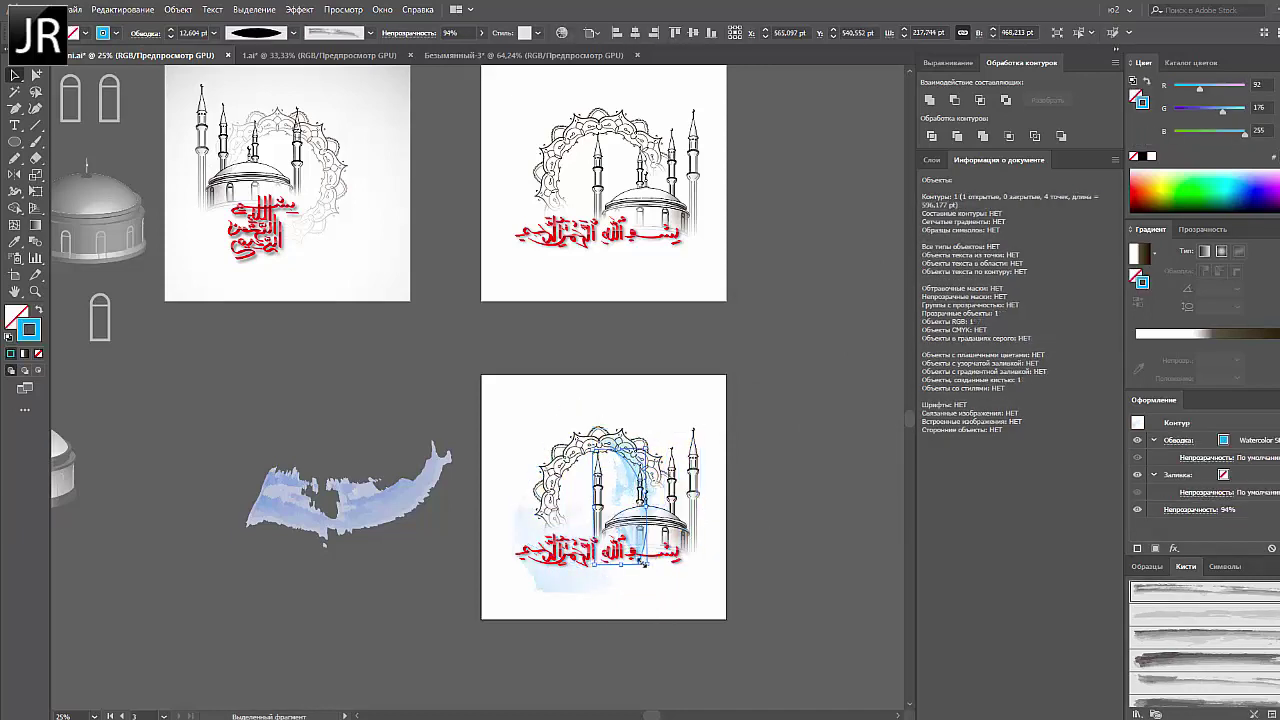
pyautogui.click(797, 536)
pyautogui.click(648, 512)
pyautogui.click(789, 587)
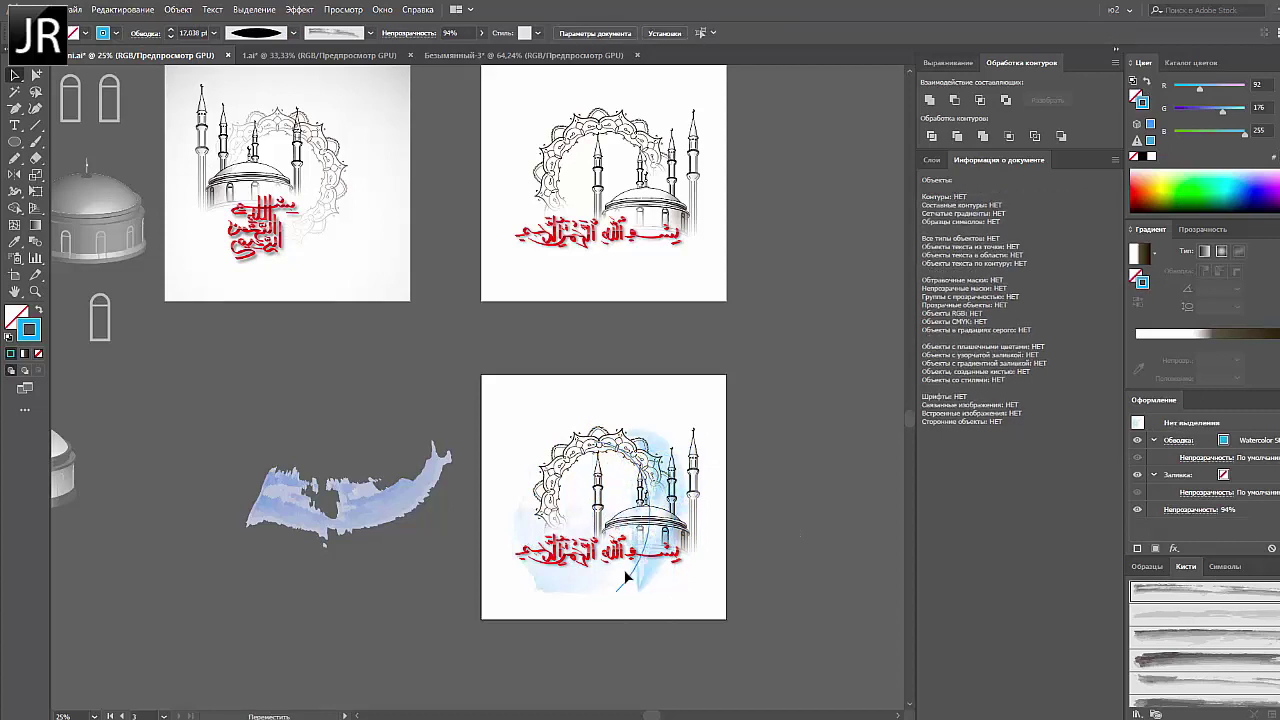
# Nudge the red calligraphy down and move the watercolor wash up-left over the arch
pyautogui.moveTo(624, 554); pyautogui.dragTo(633, 579)
pyautogui.click(811, 552)
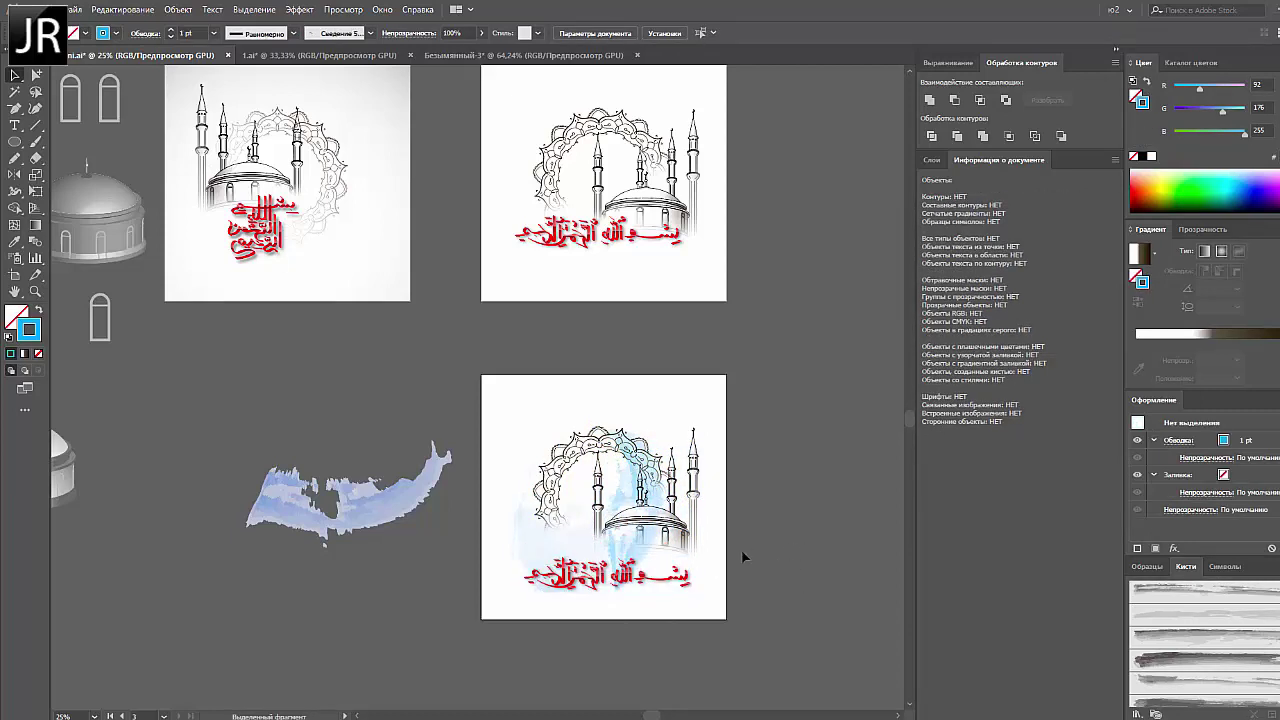
pyautogui.moveTo(636, 482); pyautogui.dragTo(578, 467)
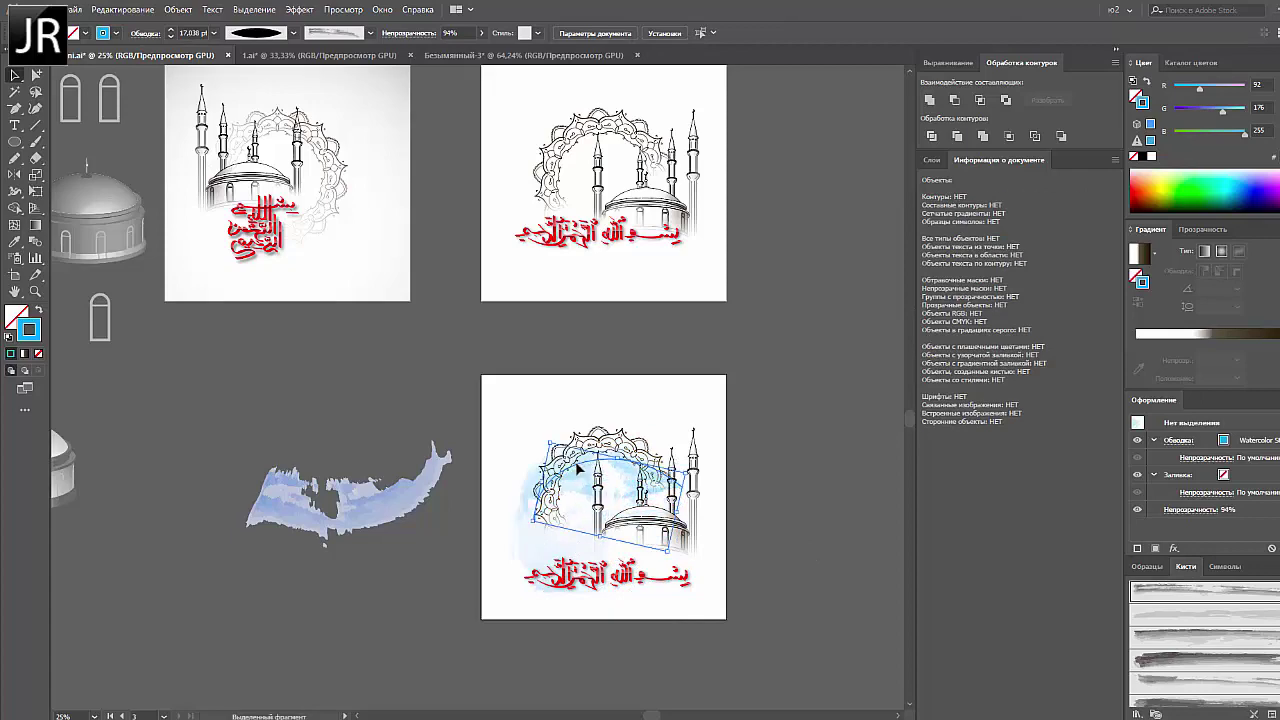
pyautogui.click(809, 466)
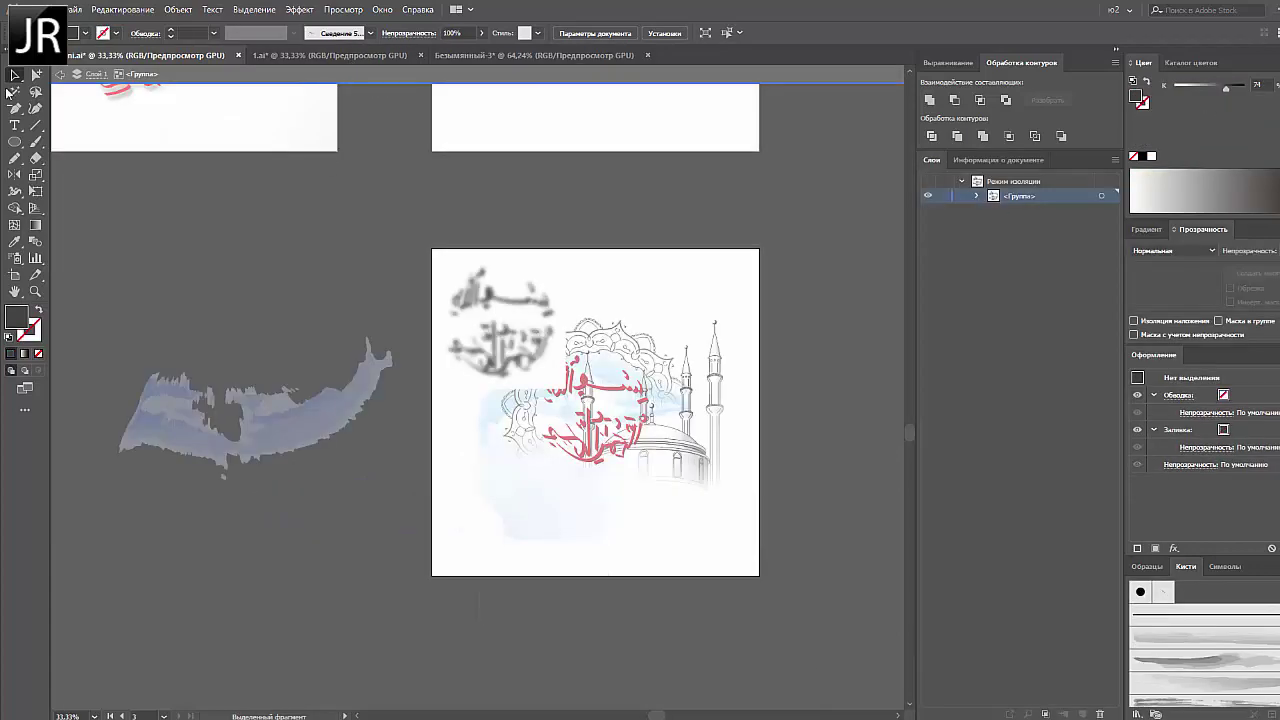
# Delete the blurred calligraphy copy from the lower artboard
pyautogui.doubleClick(257, 194)
pyautogui.click(500, 325)
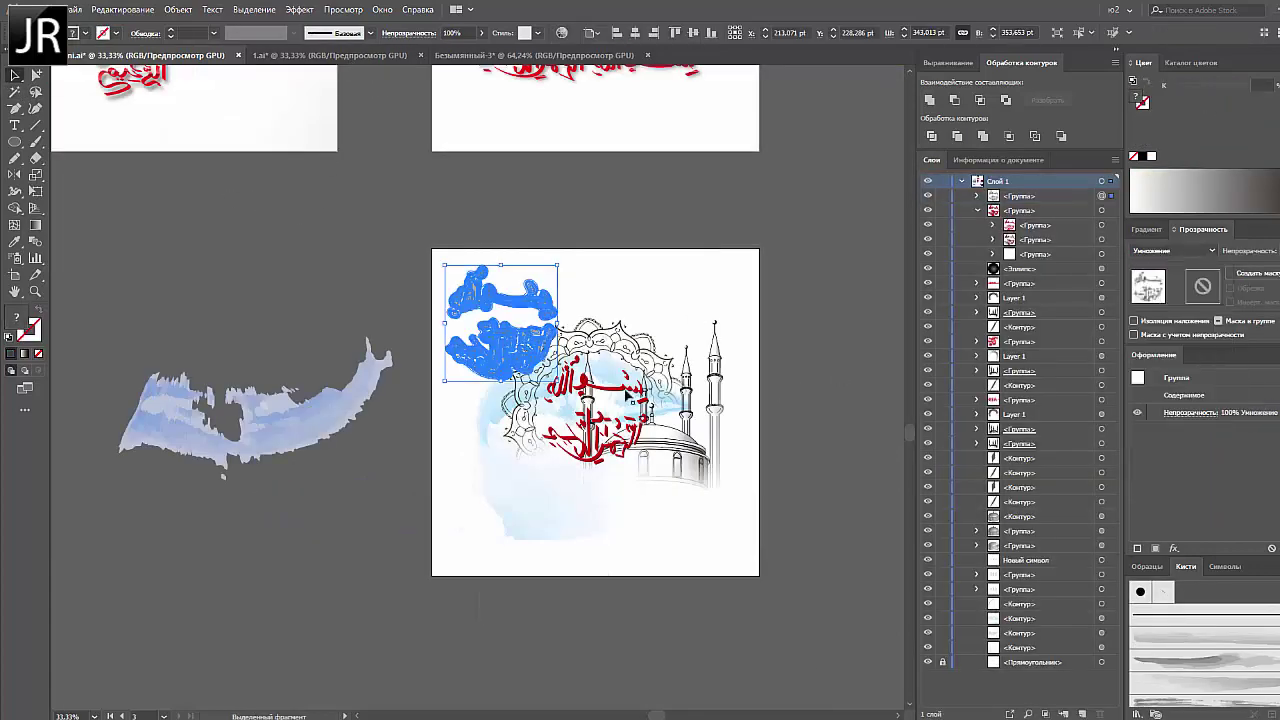
pyautogui.moveTo(627, 396); pyautogui.dragTo(529, 301)
pyautogui.click(558, 272)
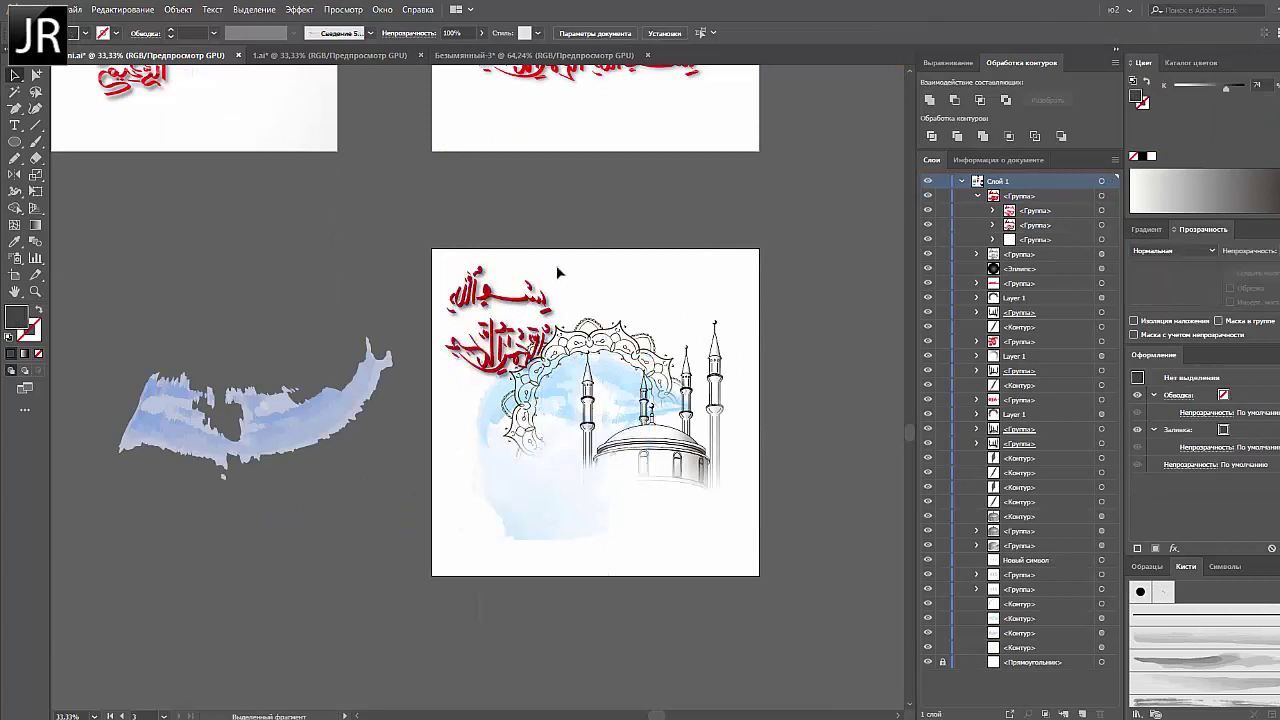
pyautogui.press('Delete')
# Magic Wand-select the red calligraphy and add a pink gradient stop at 0%
pyautogui.doubleClick(15, 91)
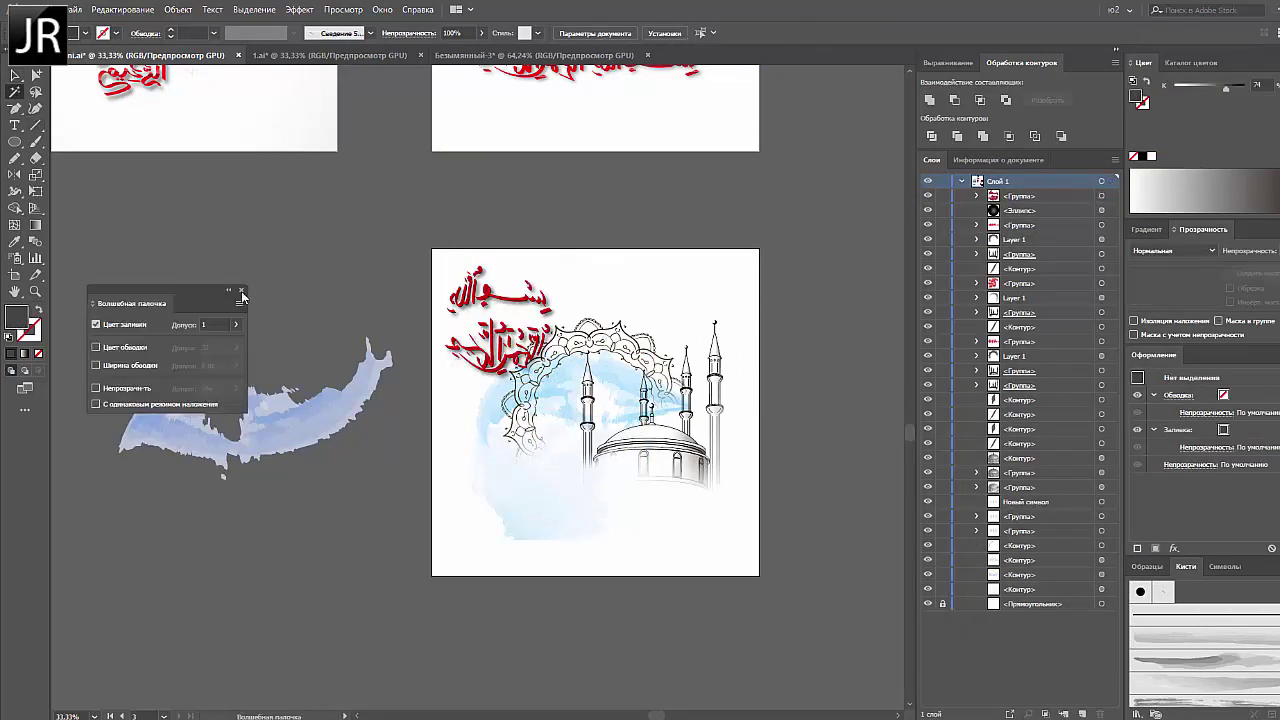
pyautogui.click(241, 290)
pyautogui.click(517, 303)
pyautogui.click(1150, 229)
pyautogui.click(1180, 342)
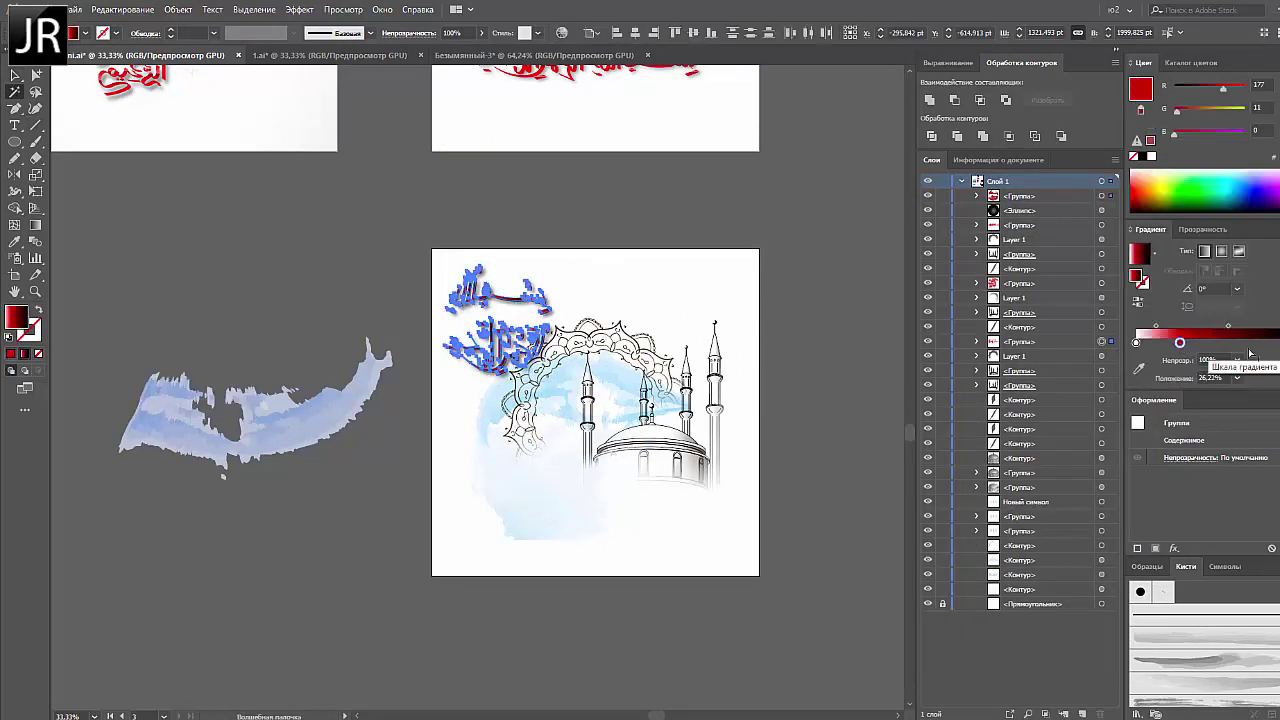
pyautogui.click(1158, 343)
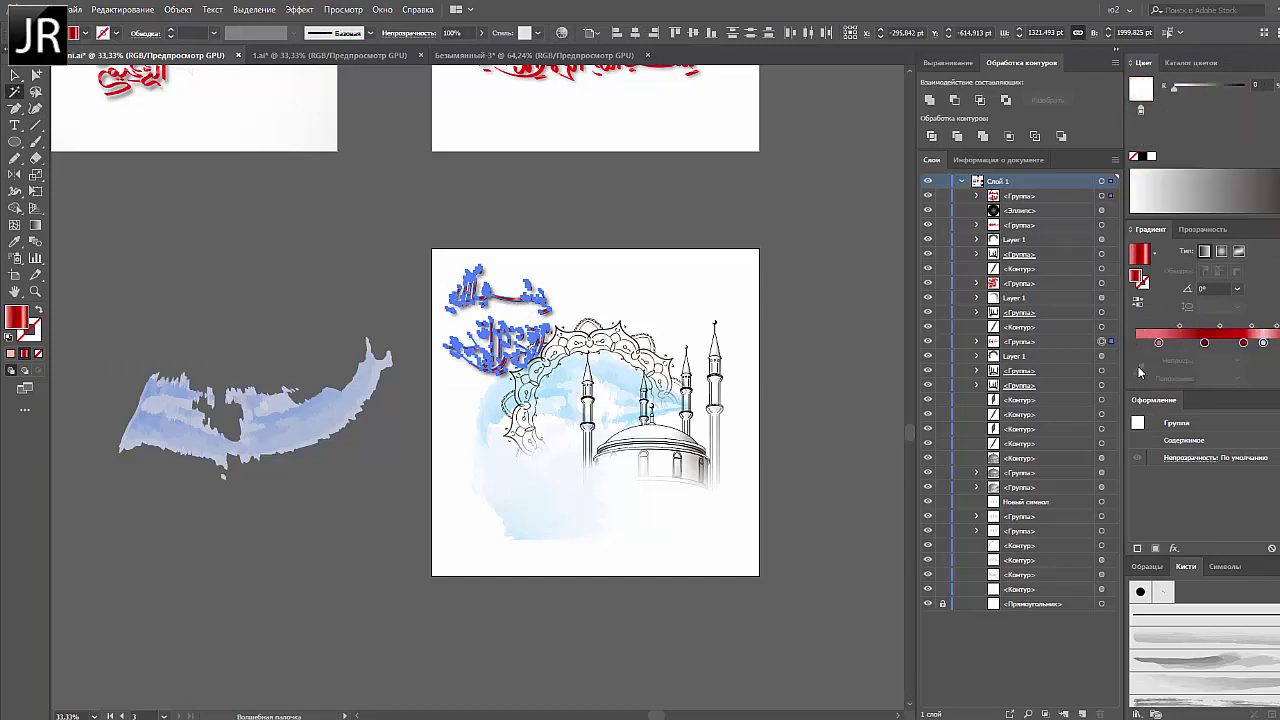
pyautogui.moveTo(1158, 343); pyautogui.dragTo(1136, 343)
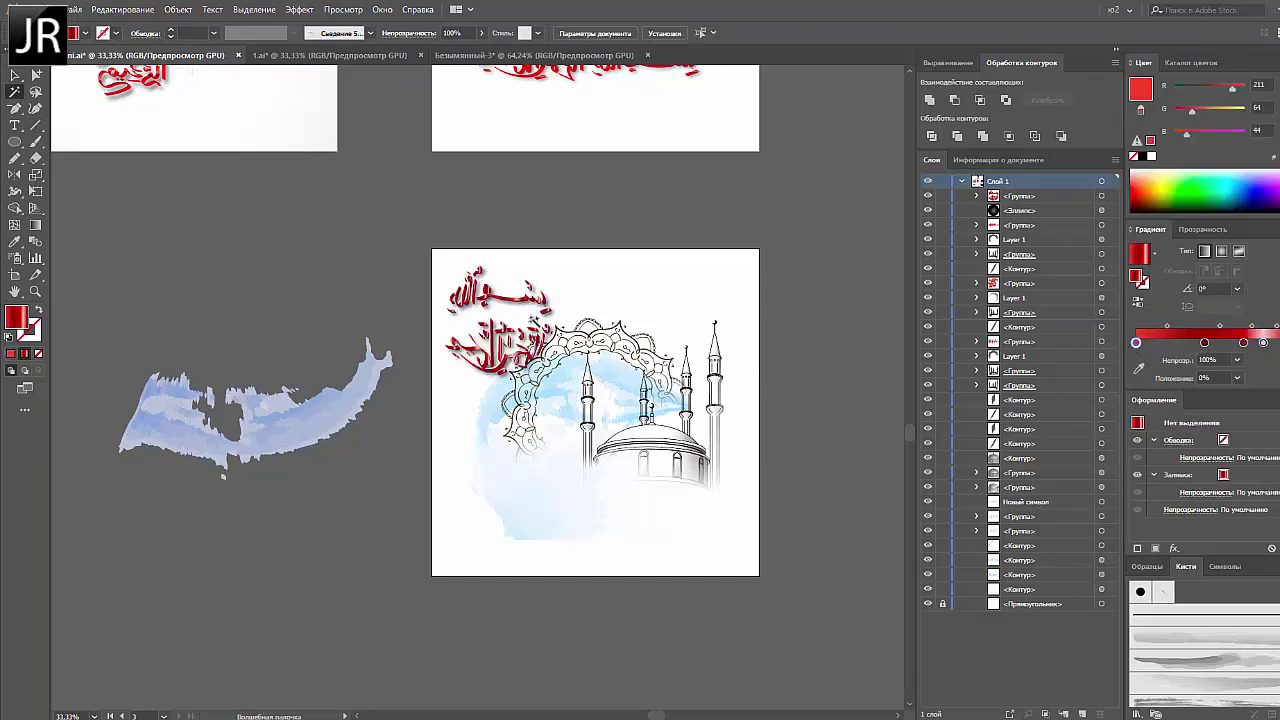
# Enlarge the red calligraphy and centre it over the arch and dome
pyautogui.click(854, 331)
pyautogui.click(12, 75)
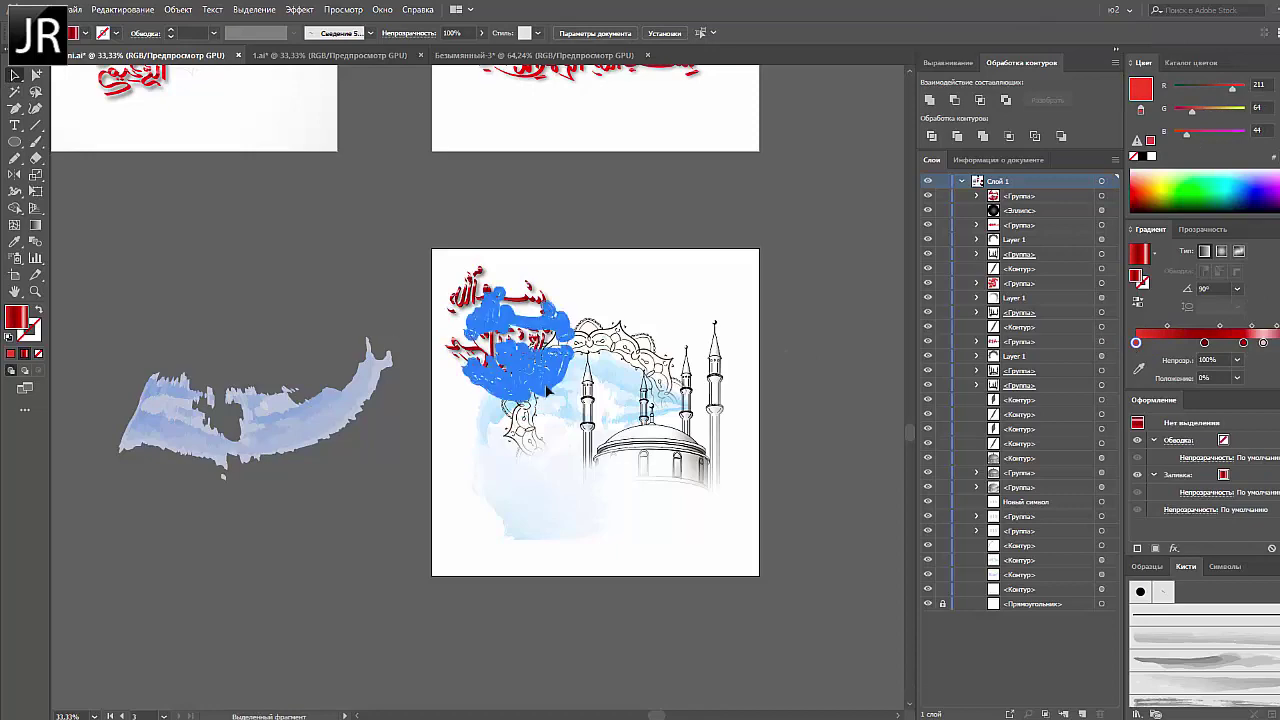
pyautogui.moveTo(497, 317); pyautogui.dragTo(558, 375)
pyautogui.click(811, 394)
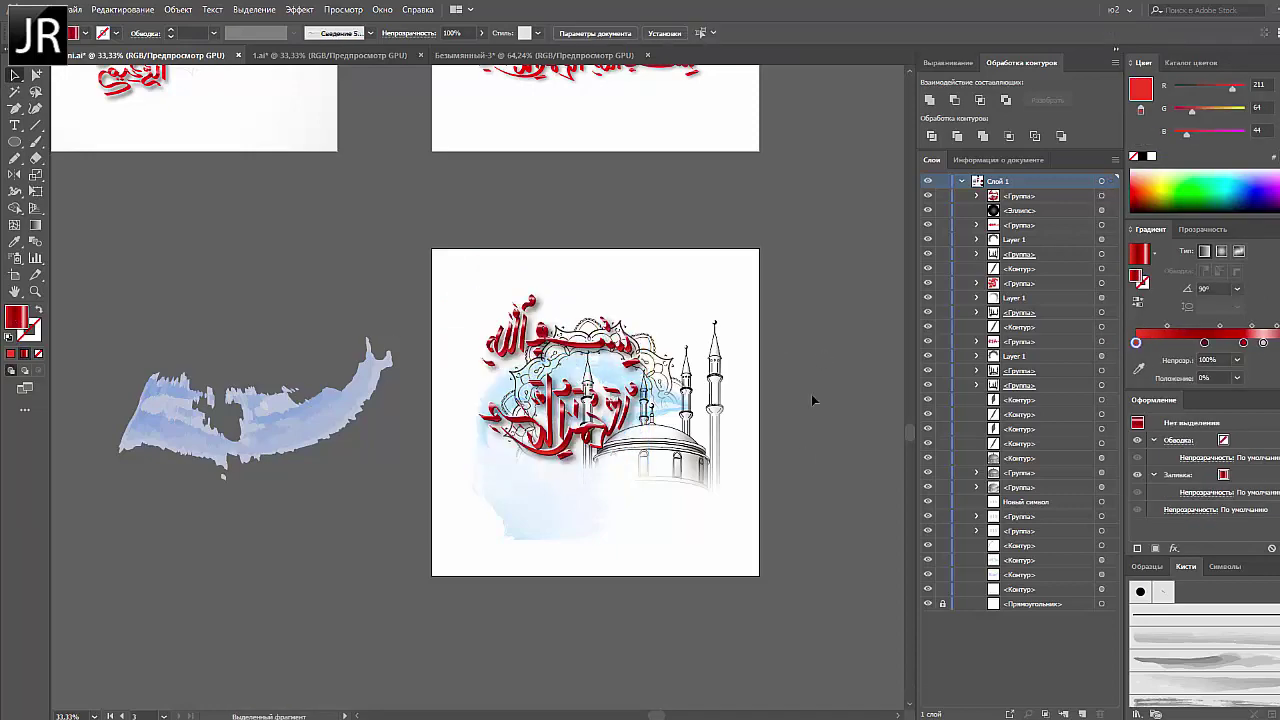
pyautogui.hotkey('ctrl', '-')
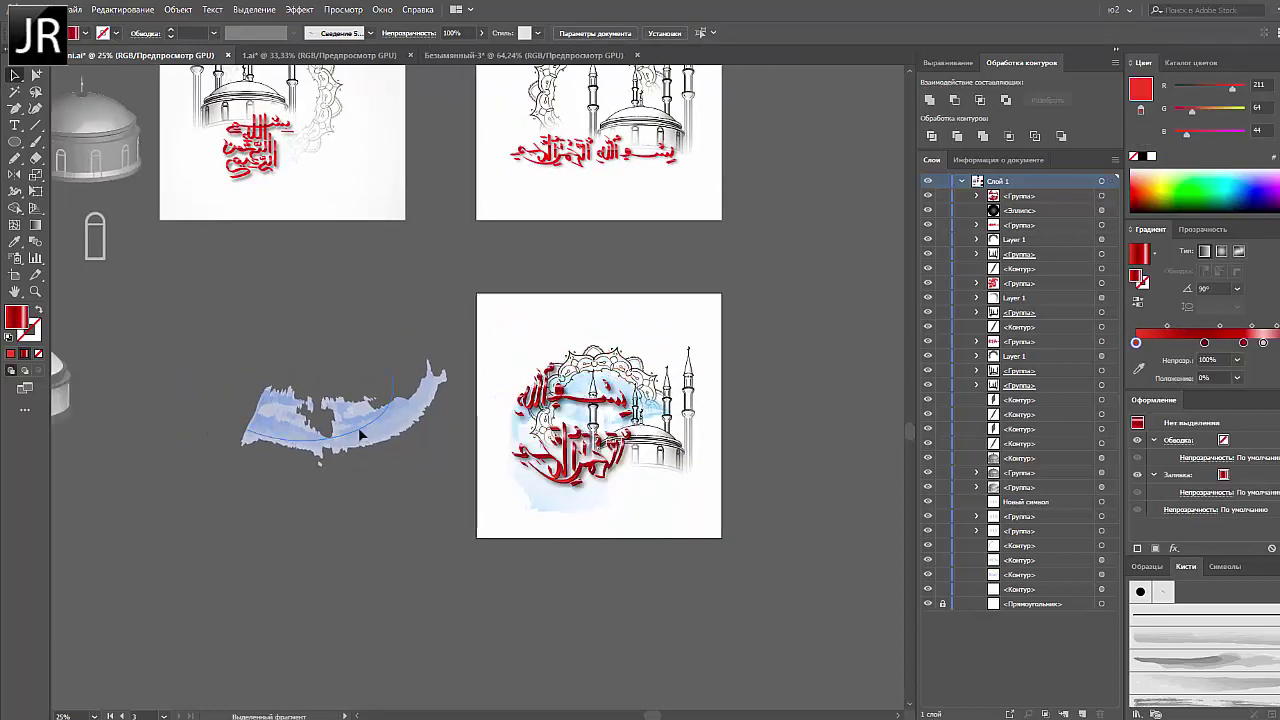
# Move a watercolor shape beside the artboards and Alt-drag a copy of a faint stroke
pyautogui.moveTo(363, 434); pyautogui.dragTo(880, 282)
pyautogui.scroll(3, 815, 387)
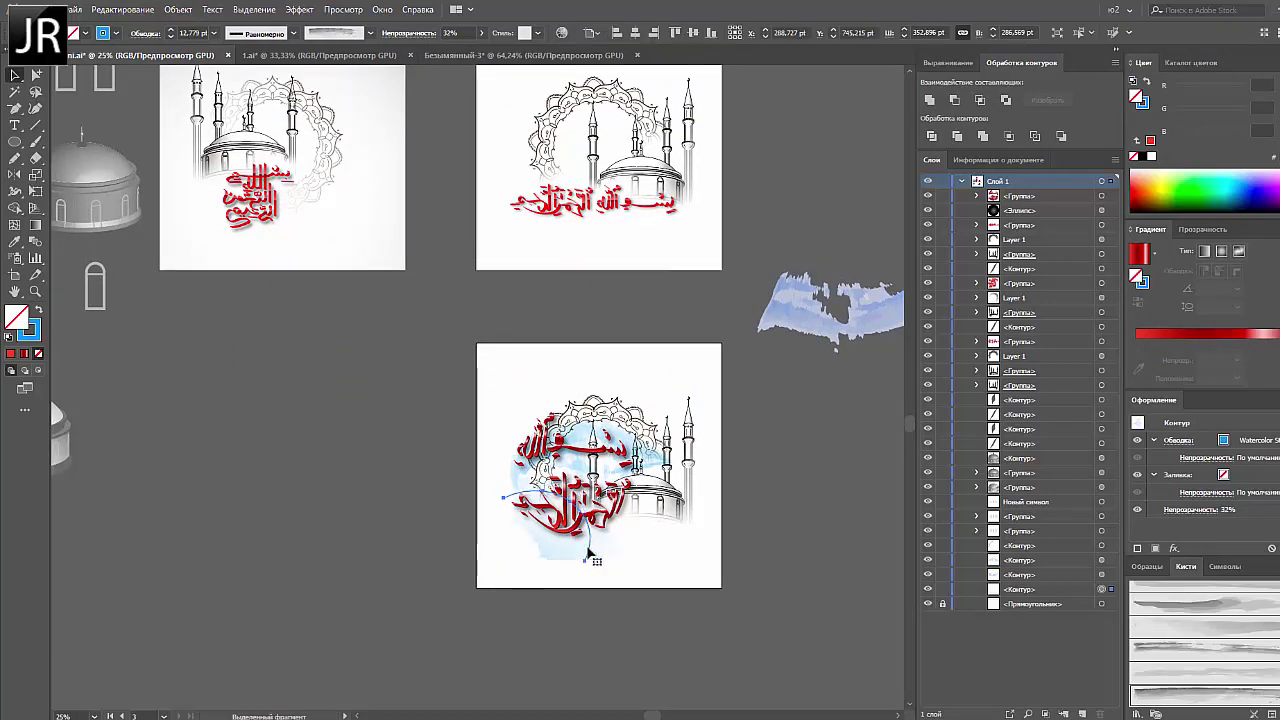
pyautogui.moveTo(586, 551); pyautogui.dragTo(685, 470)
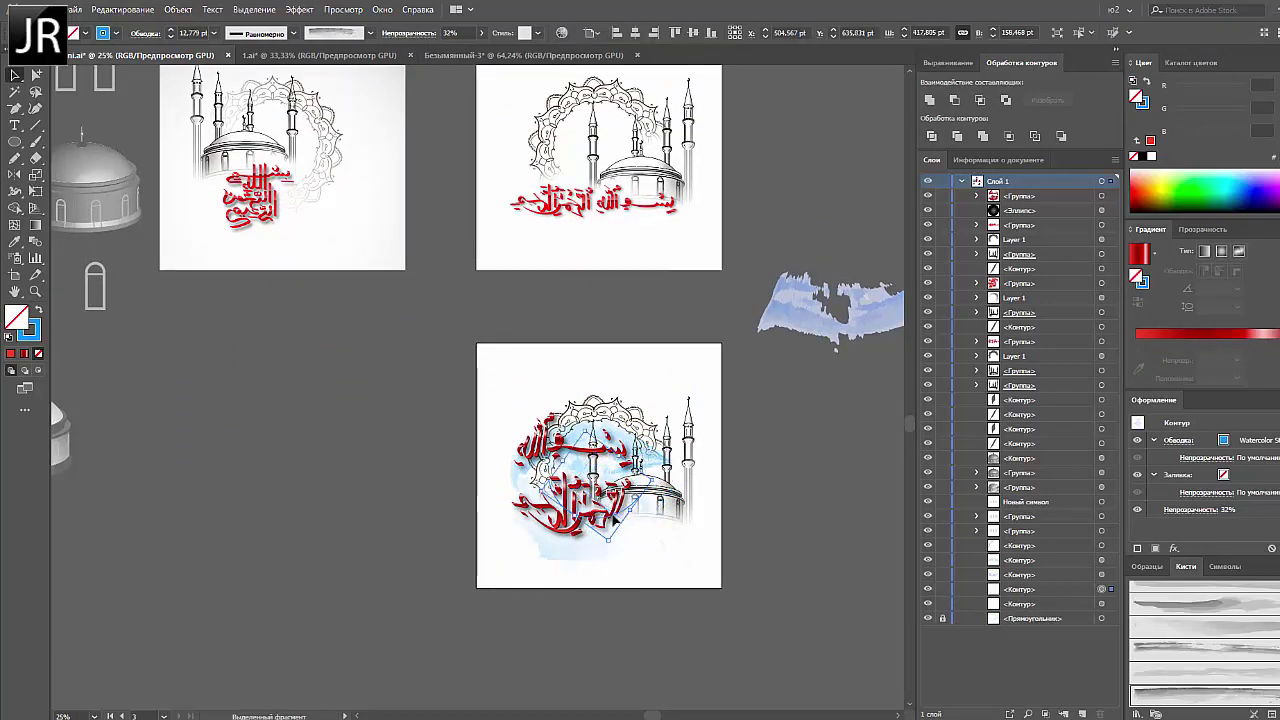
pyautogui.click(794, 486)
# Tilt the ornament ring behind the calligraphy, trying undo and redo
pyautogui.click(610, 480)
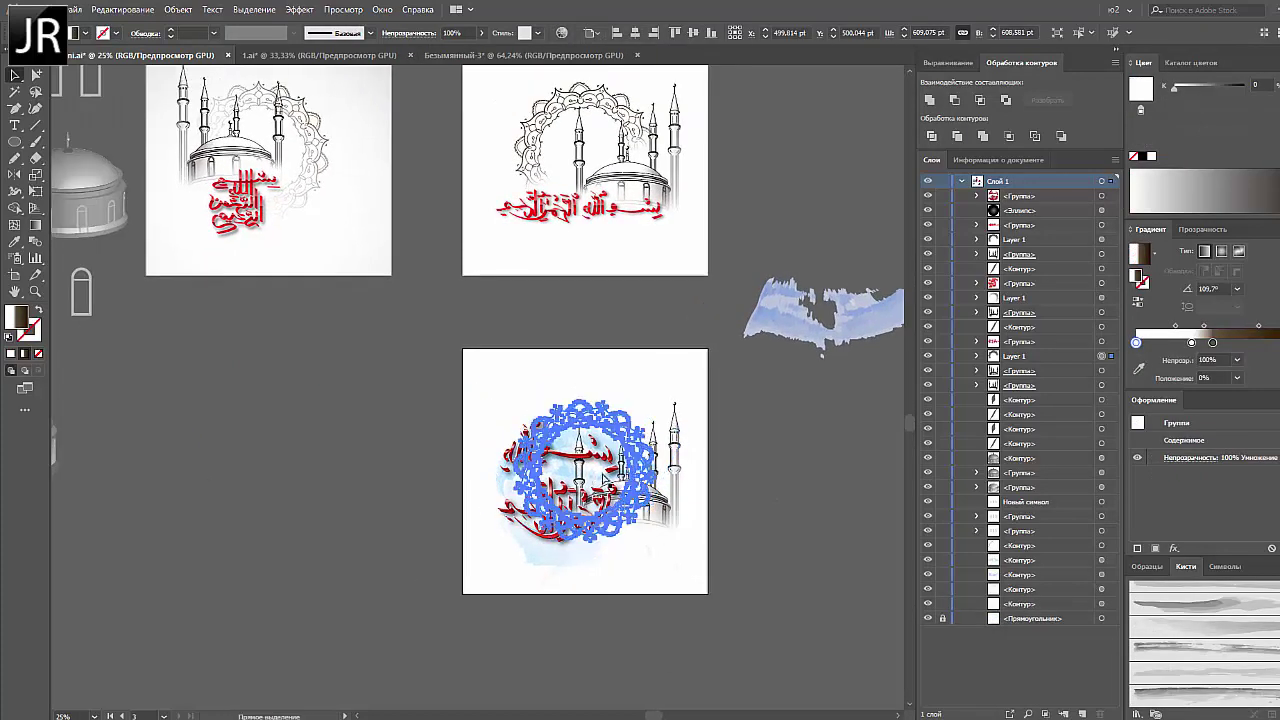
pyautogui.hotkey('ctrl', 'z')
pyautogui.hotkey('ctrl', 'shift', 'z')
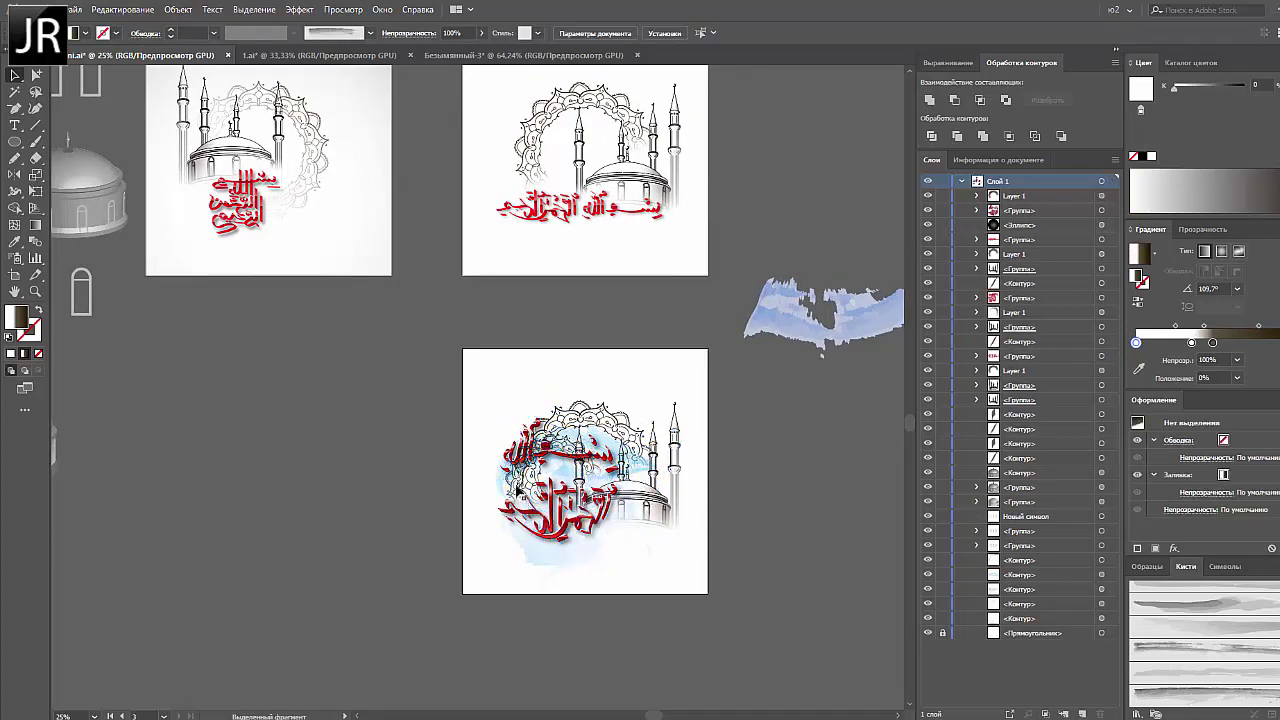
pyautogui.hotkey('ctrl', 'z')
pyautogui.click(268, 359)
pyautogui.hotkey('ctrl', '0')
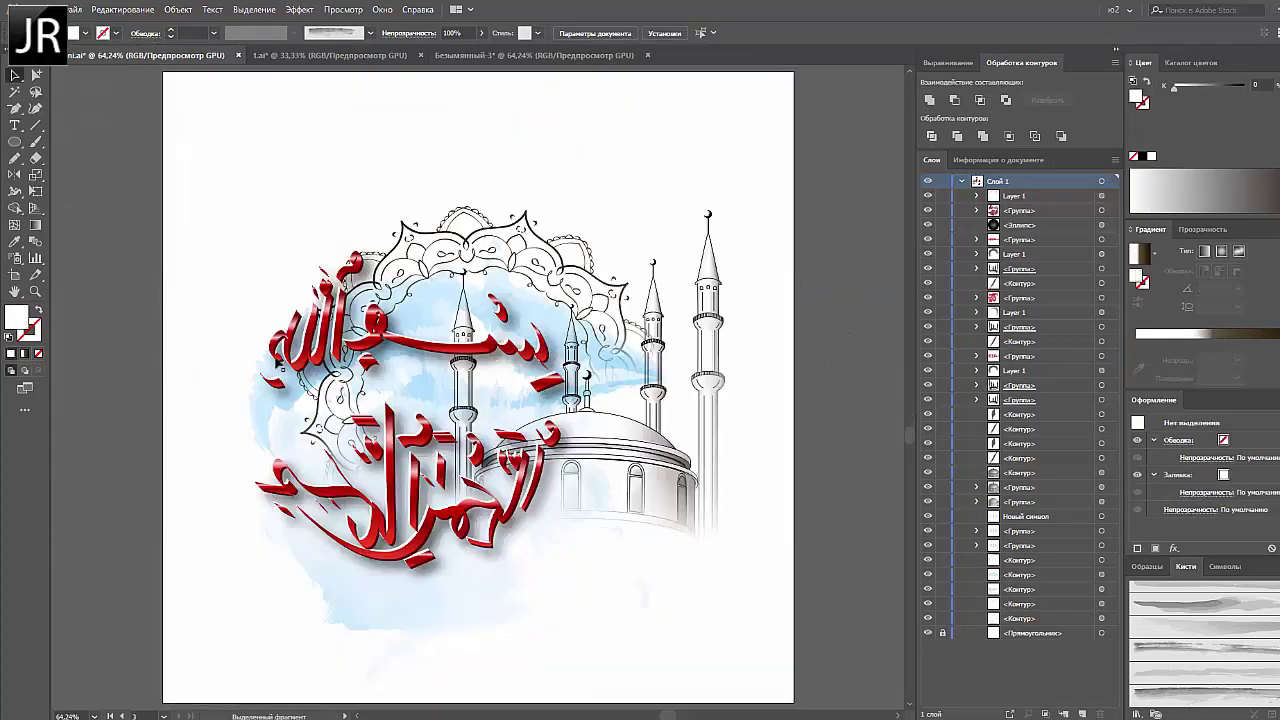
# Keep the ornament ring's rotation and bring up the 1.ai calligraphy sample sheet
pyautogui.hotkey('ctrl', 'z')
pyautogui.hotkey('ctrl', 'z')
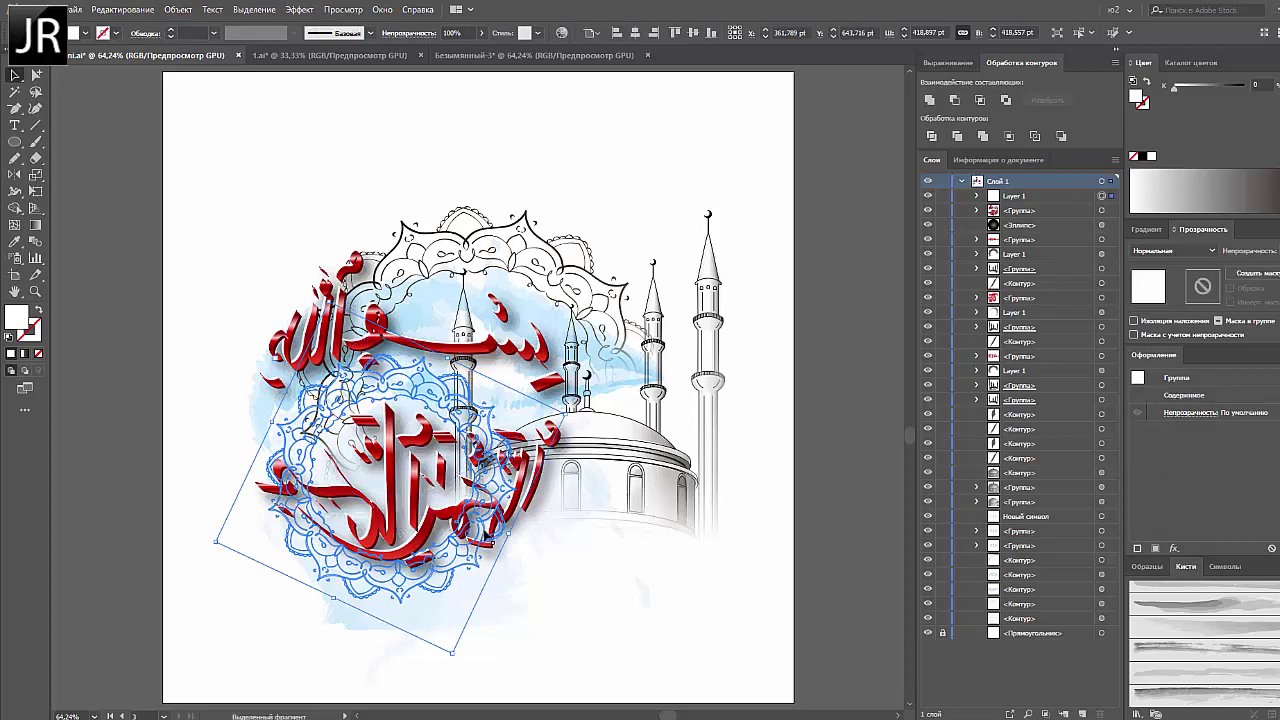
pyautogui.hotkey('ctrl', '-')
pyautogui.click(768, 451)
pyautogui.hotkey('ctrl', 'z')
pyautogui.hotkey('ctrl', 'shift', 'z')
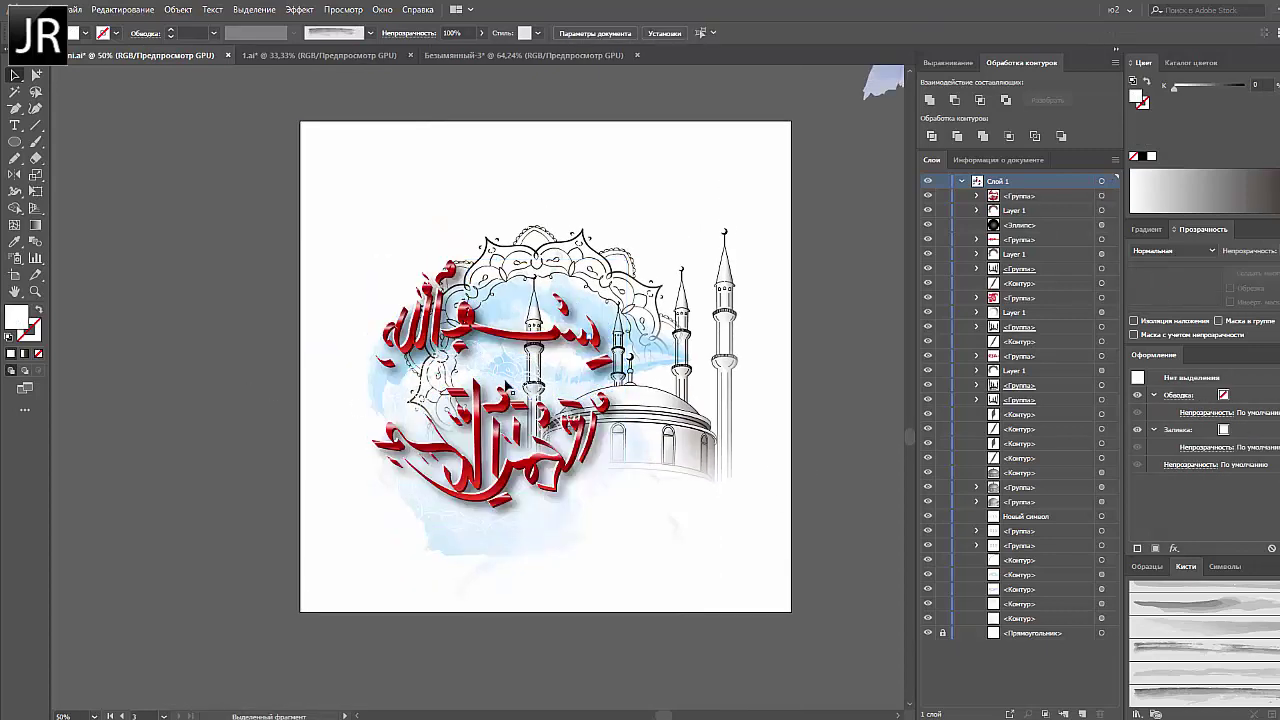
pyautogui.hotkey('ctrl', 'shift', 'z')
pyautogui.click(816, 379)
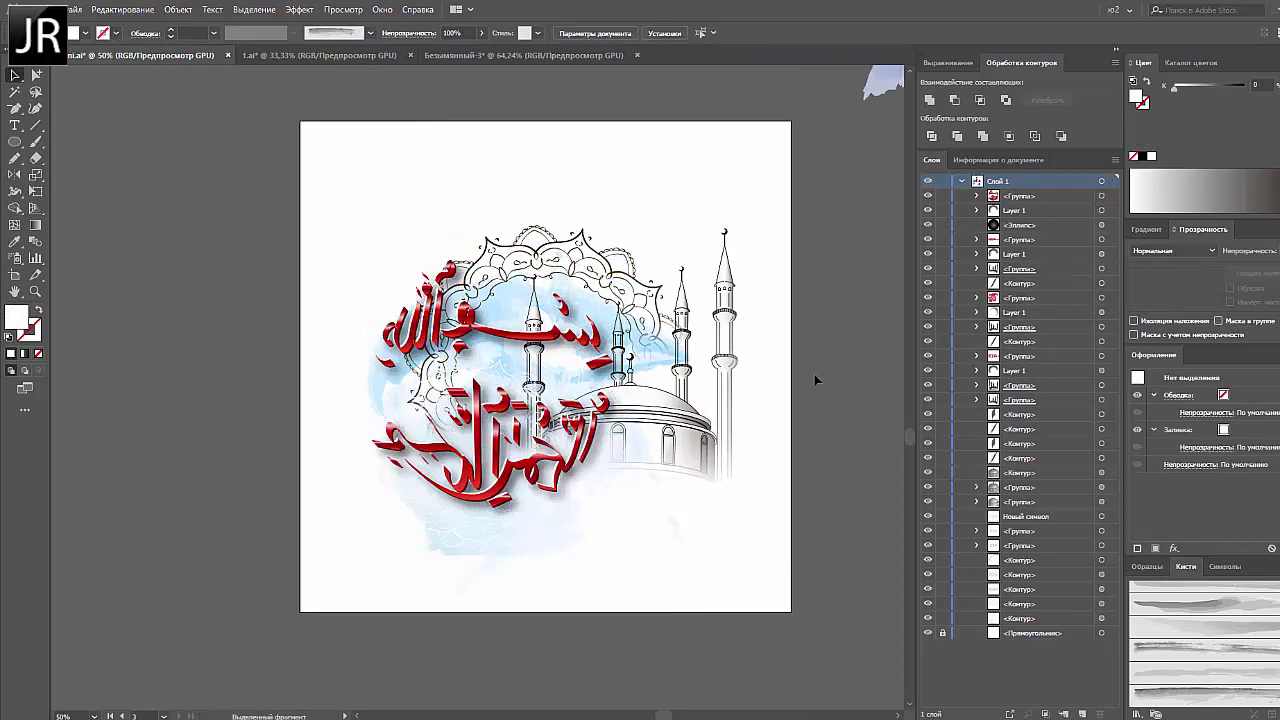
pyautogui.hotkey('ctrl', '-')
pyautogui.hotkey('ctrl', '-')
pyautogui.hotkey('ctrl', 'Tab')
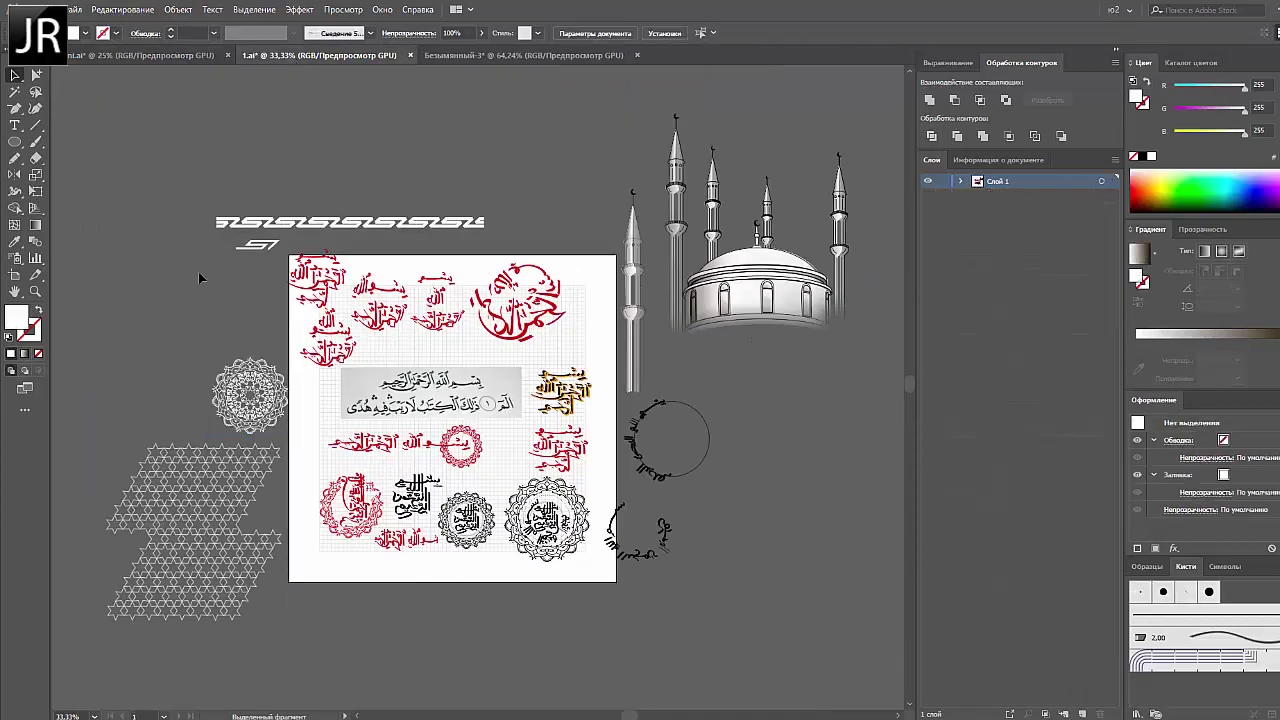
# Back in the main document, place a vertically reflected mosque in the lower-left artboard
pyautogui.hotkey('ctrl', 'shift', 'Tab')
pyautogui.hotkey('ctrl', 'z')
pyautogui.hotkey('ctrl', 'z')
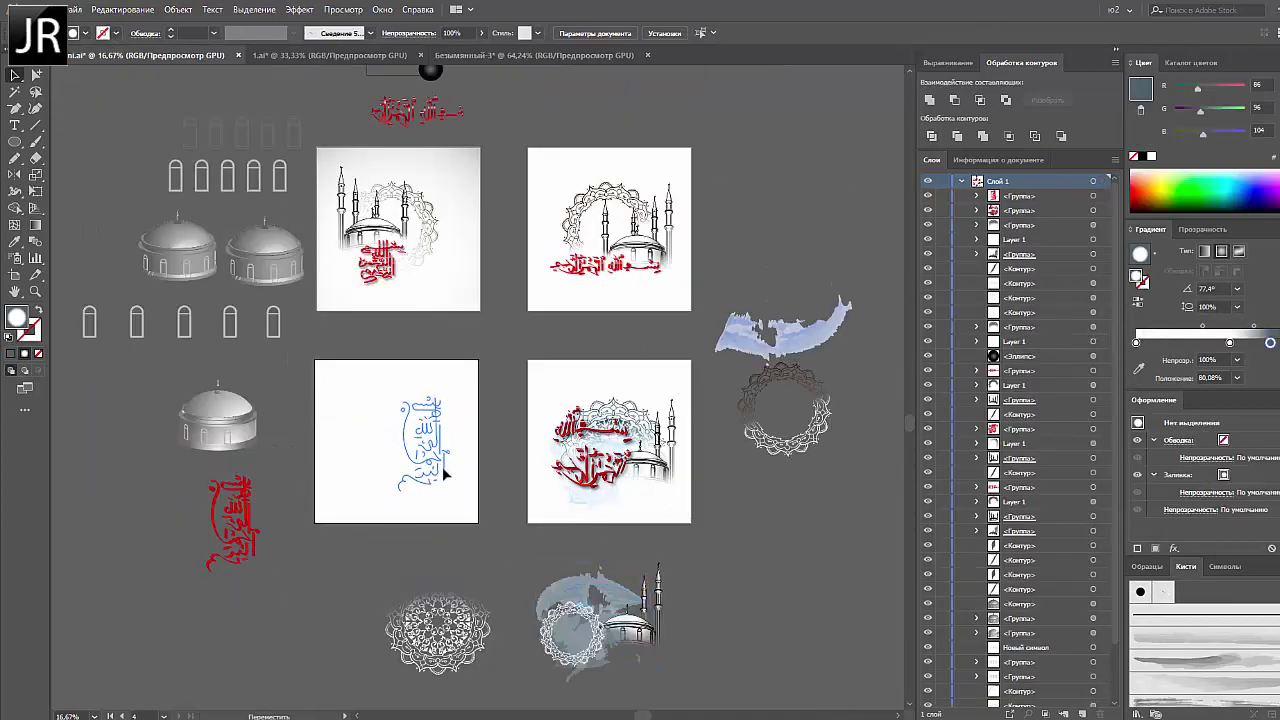
pyautogui.moveTo(622, 592)
pyautogui.mouseDown()
pyautogui.moveTo(362, 442)
pyautogui.moveTo(400, 440)
pyautogui.mouseUp()
pyautogui.rightClick(391, 474)
pyautogui.click(720, 653)
pyautogui.press('Return')
pyautogui.click(668, 556)
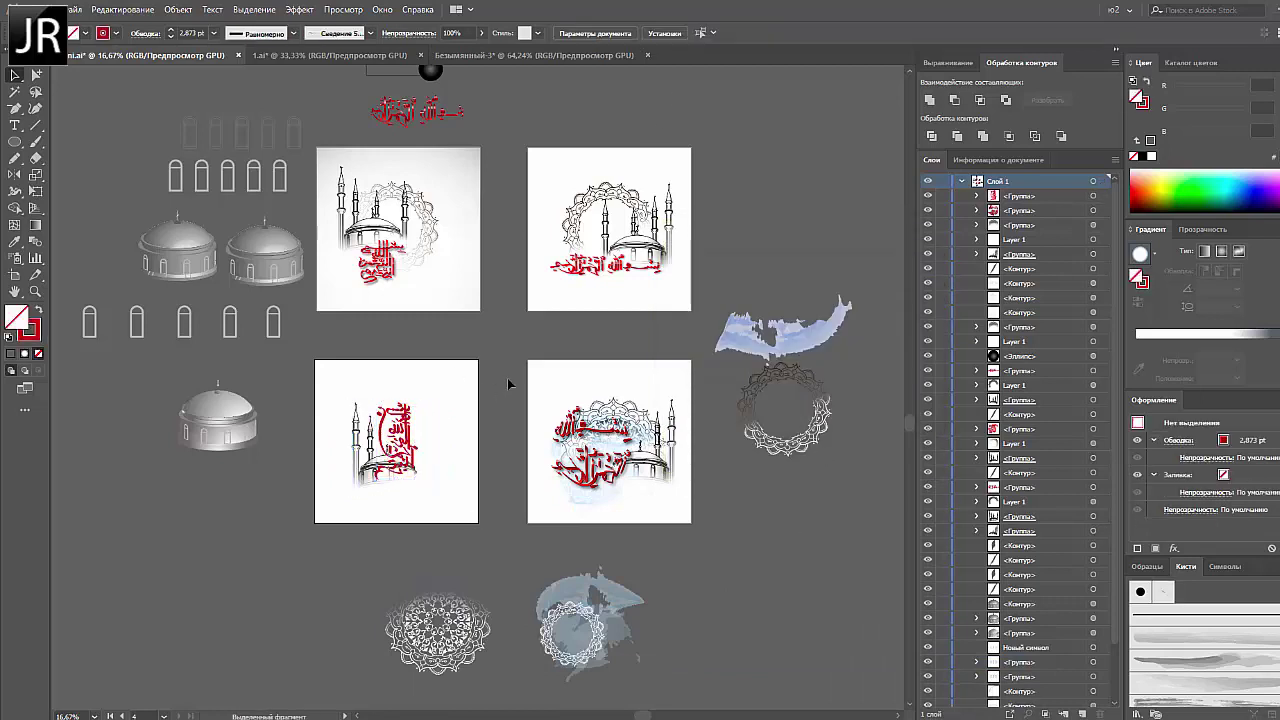
# Give the lower-left ornament a lightening blend mode so it fades out
pyautogui.click(386, 478)
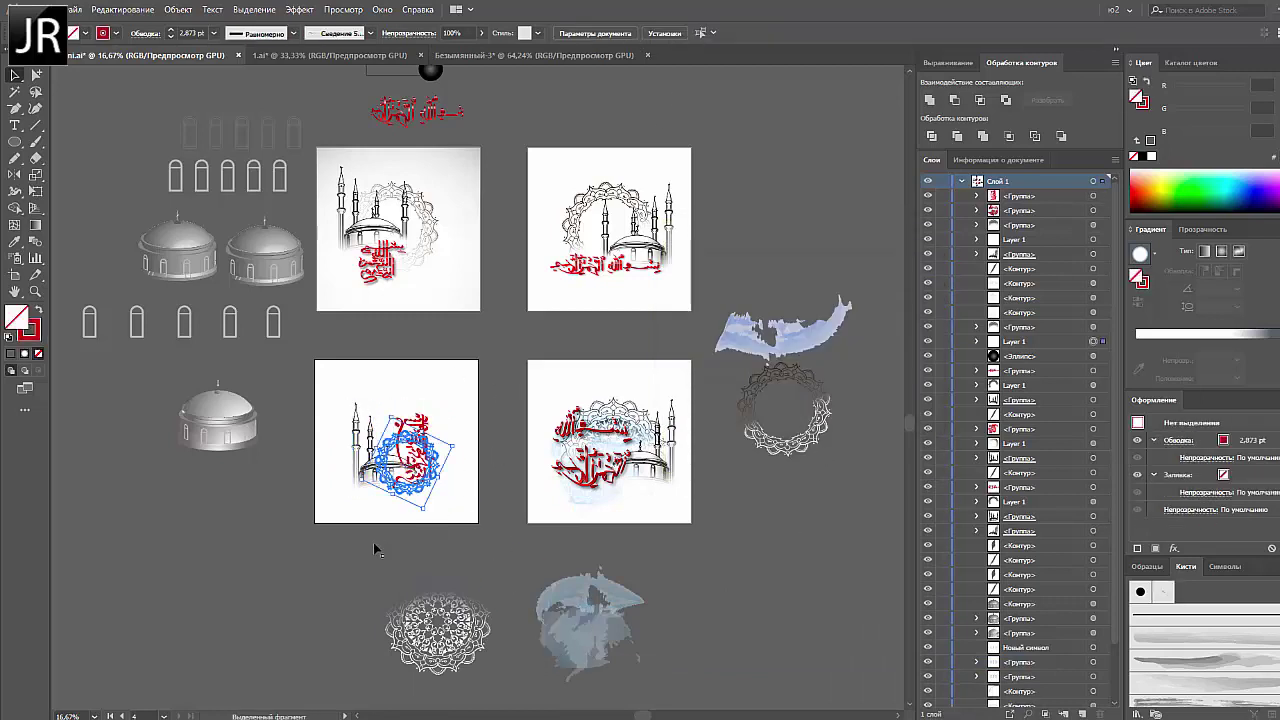
pyautogui.click(1202, 229)
pyautogui.click(1172, 250)
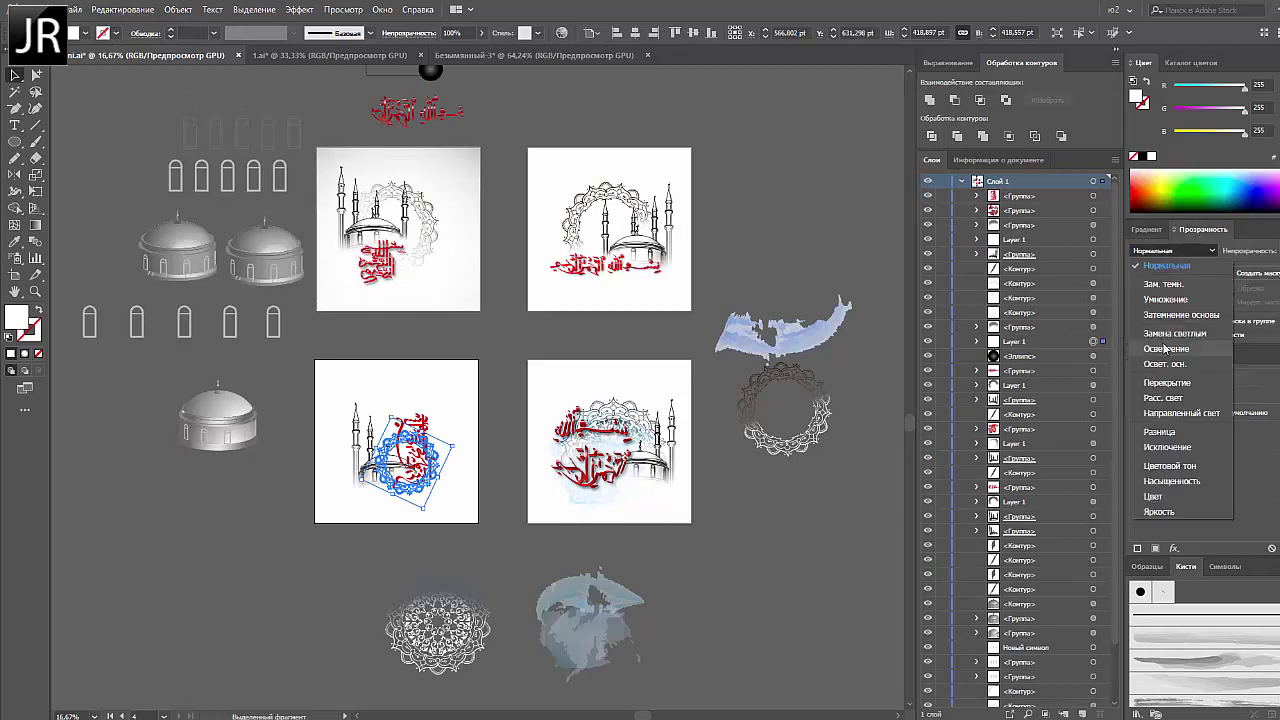
pyautogui.click(1170, 330)
pyautogui.click(505, 455)
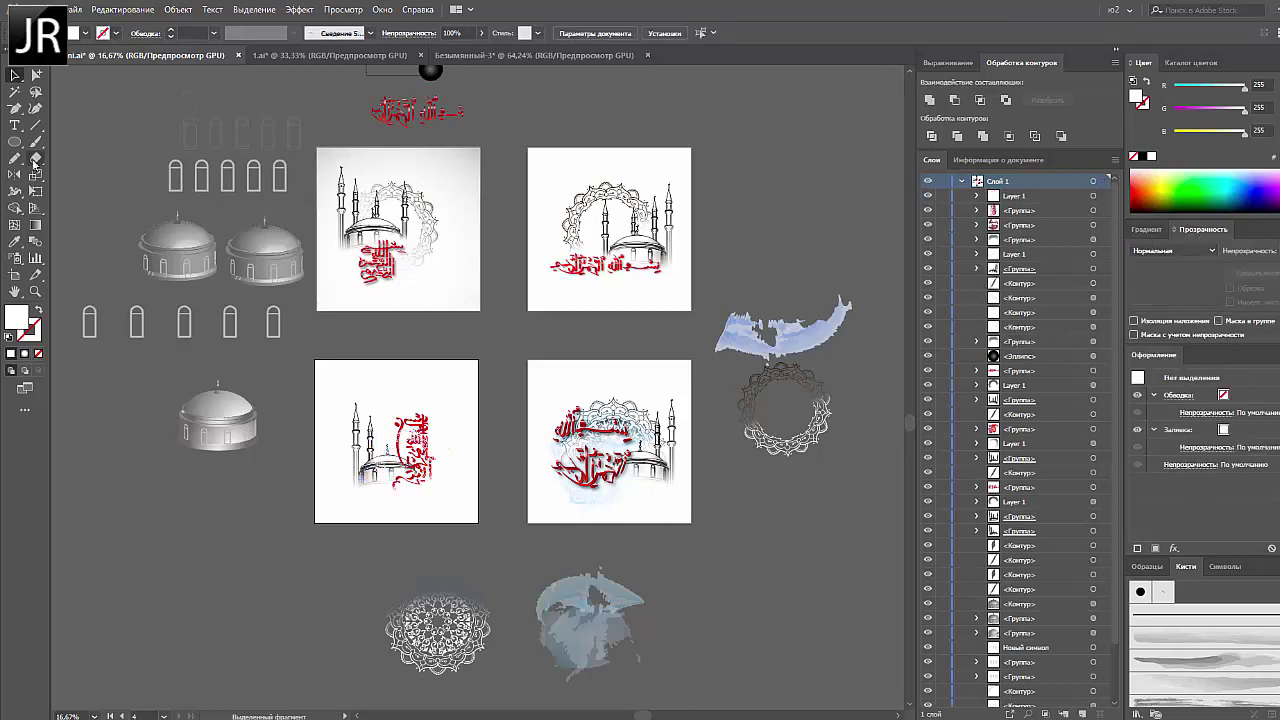
# Draw a curved path and apply a Chalk/Charcoal library brush to it
pyautogui.moveTo(484, 479); pyautogui.dragTo(396, 404)
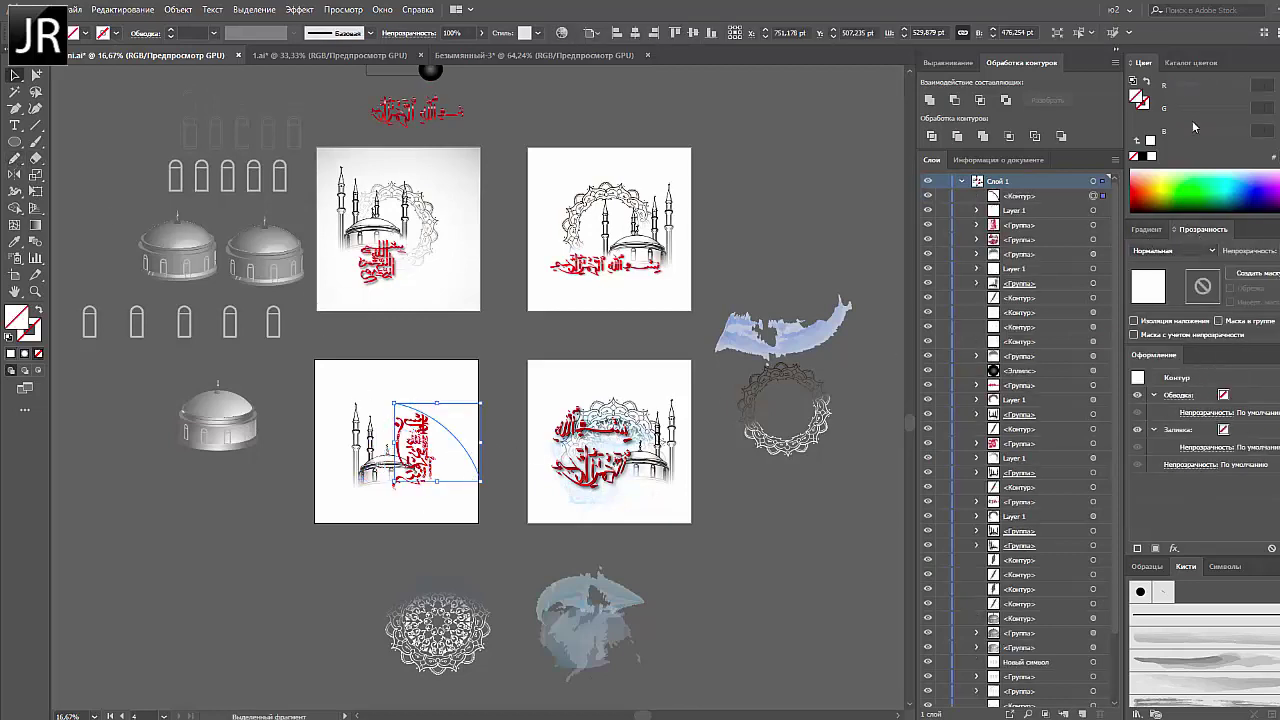
pyautogui.click(1145, 712)
pyautogui.click(1110, 655)
pyautogui.click(767, 305)
pyautogui.click(767, 446)
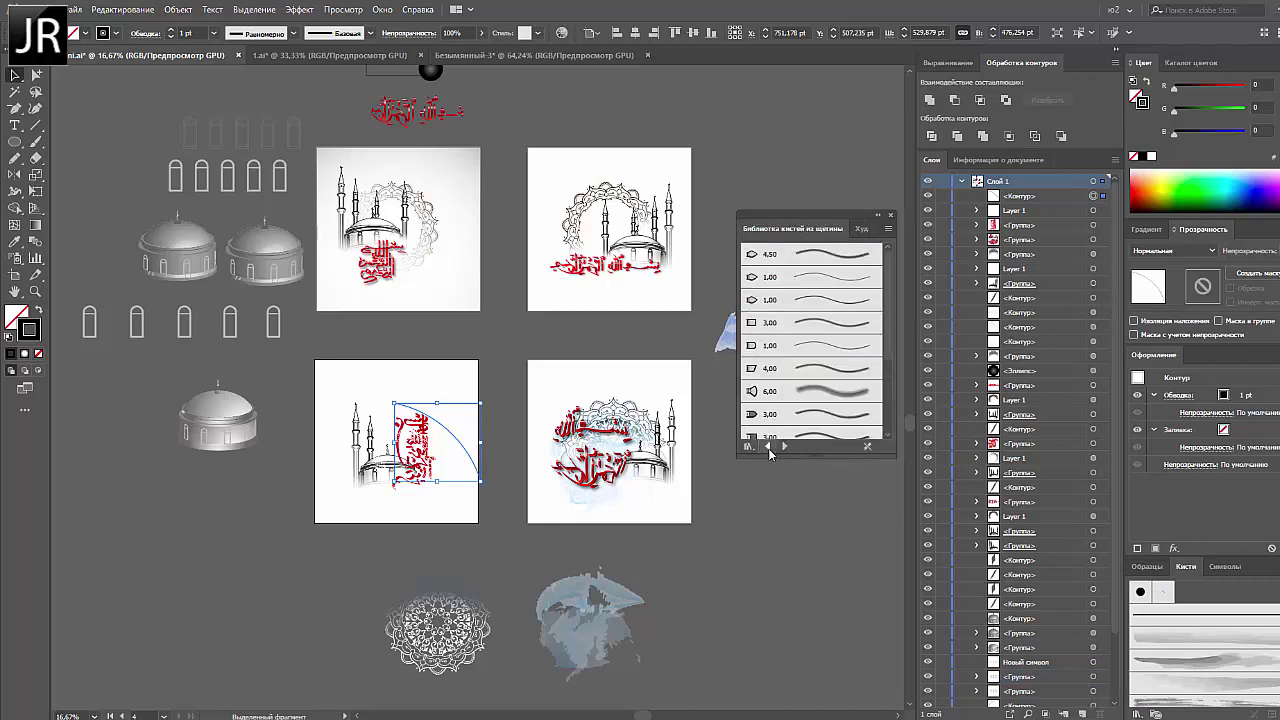
pyautogui.click(767, 446)
pyautogui.click(784, 446)
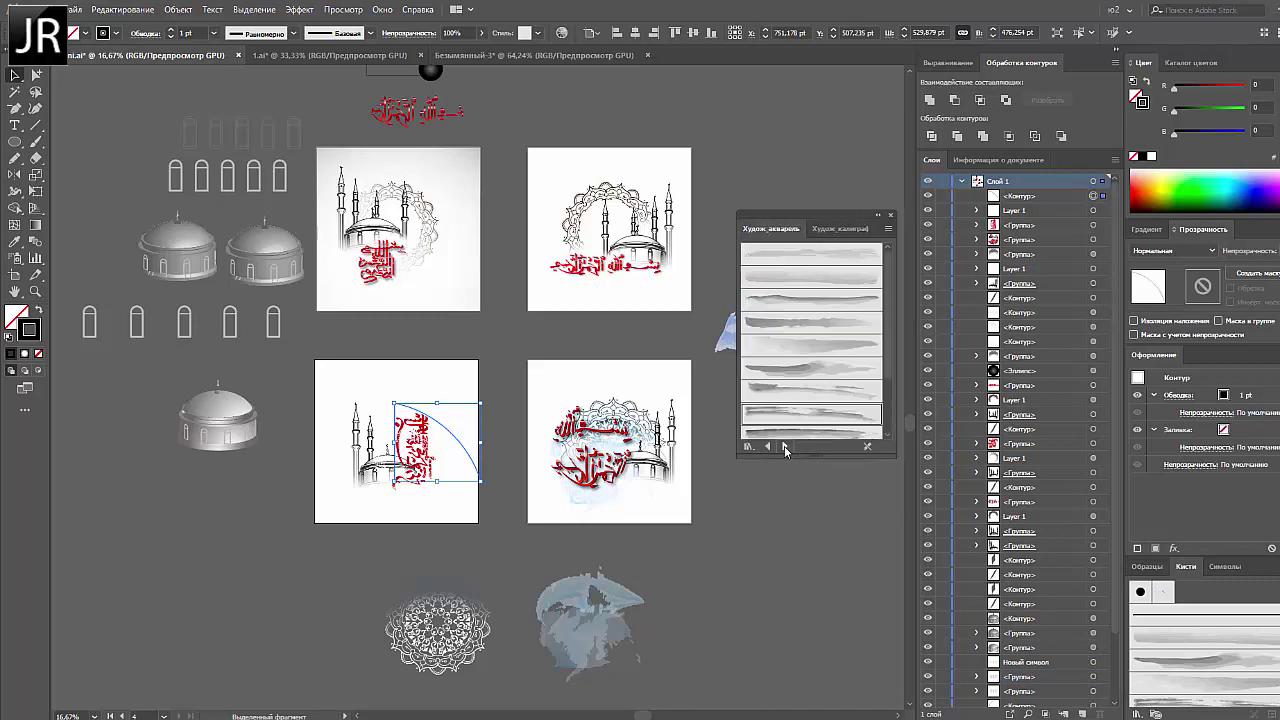
pyautogui.click(786, 254)
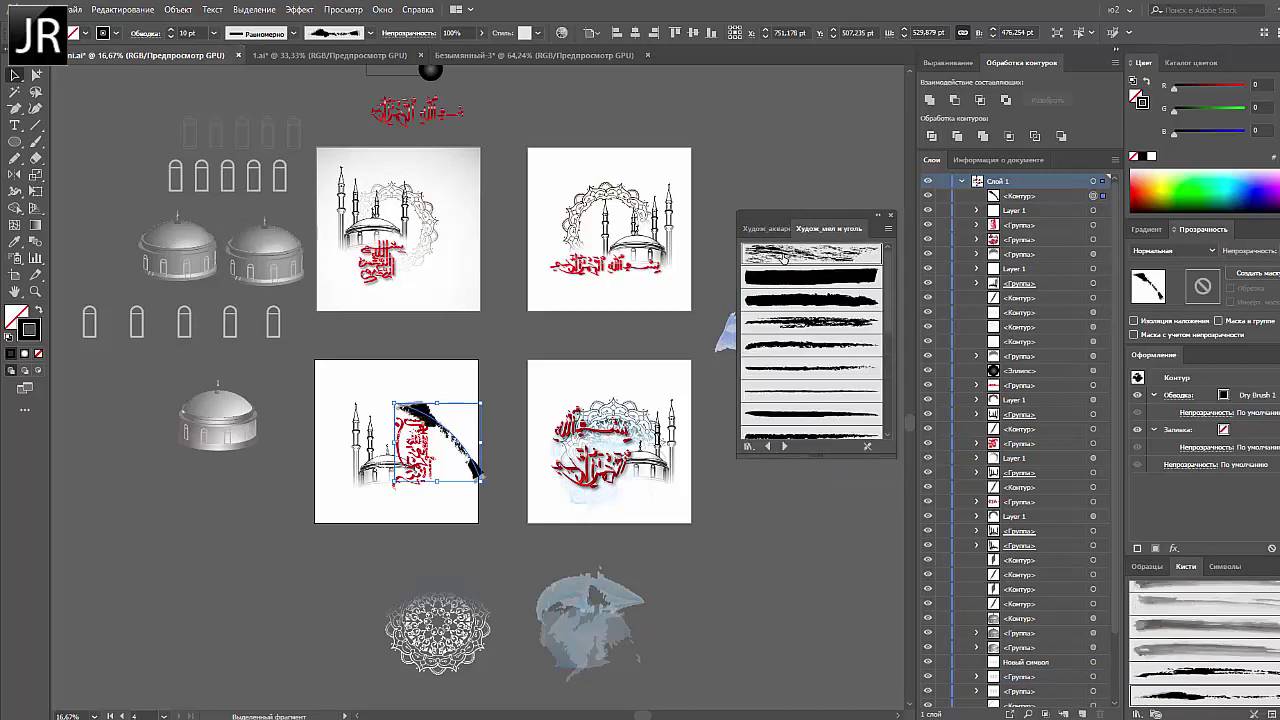
pyautogui.click(810, 322)
pyautogui.click(810, 345)
# Colour the chalk stroke blue, bend it into an arc under the mosque, and set 46% opacity
pyautogui.click(810, 322)
pyautogui.moveTo(1195, 88); pyautogui.dragTo(1226, 90)
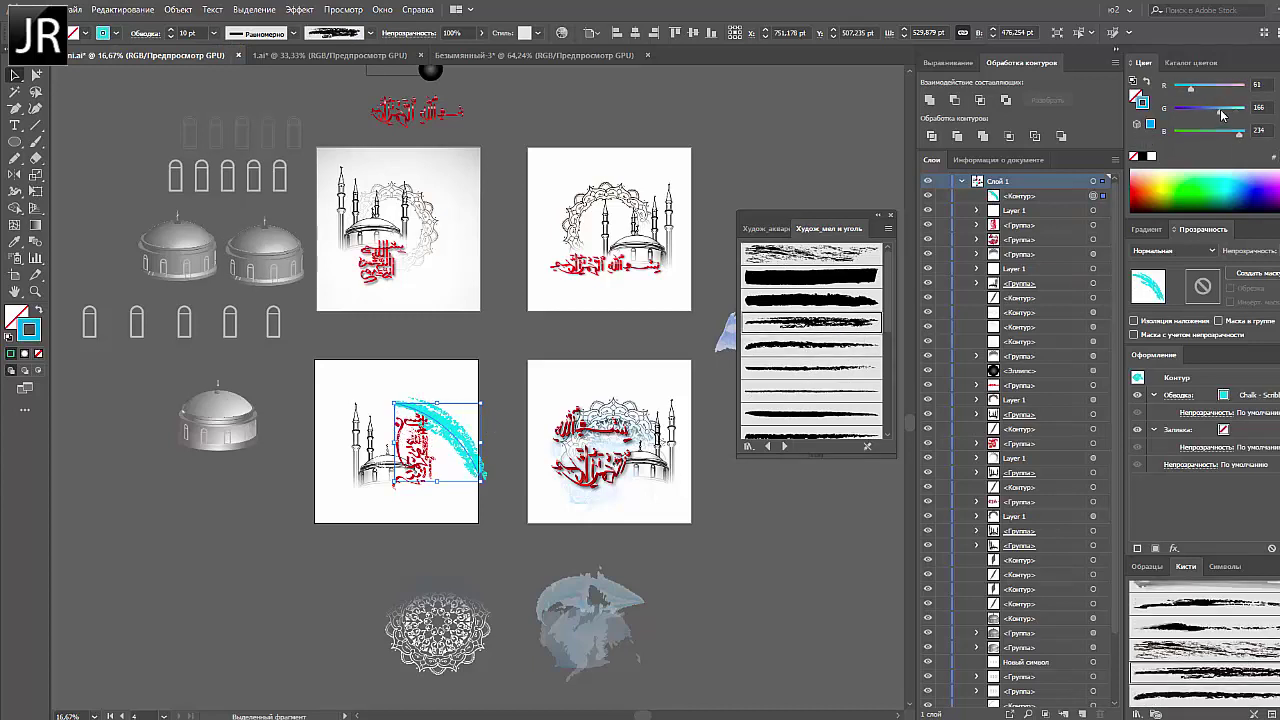
pyautogui.moveTo(480, 470)
pyautogui.mouseDown()
pyautogui.moveTo(451, 514)
pyautogui.moveTo(429, 514)
pyautogui.moveTo(457, 491)
pyautogui.moveTo(440, 495)
pyautogui.mouseUp()
pyautogui.click(440, 495)
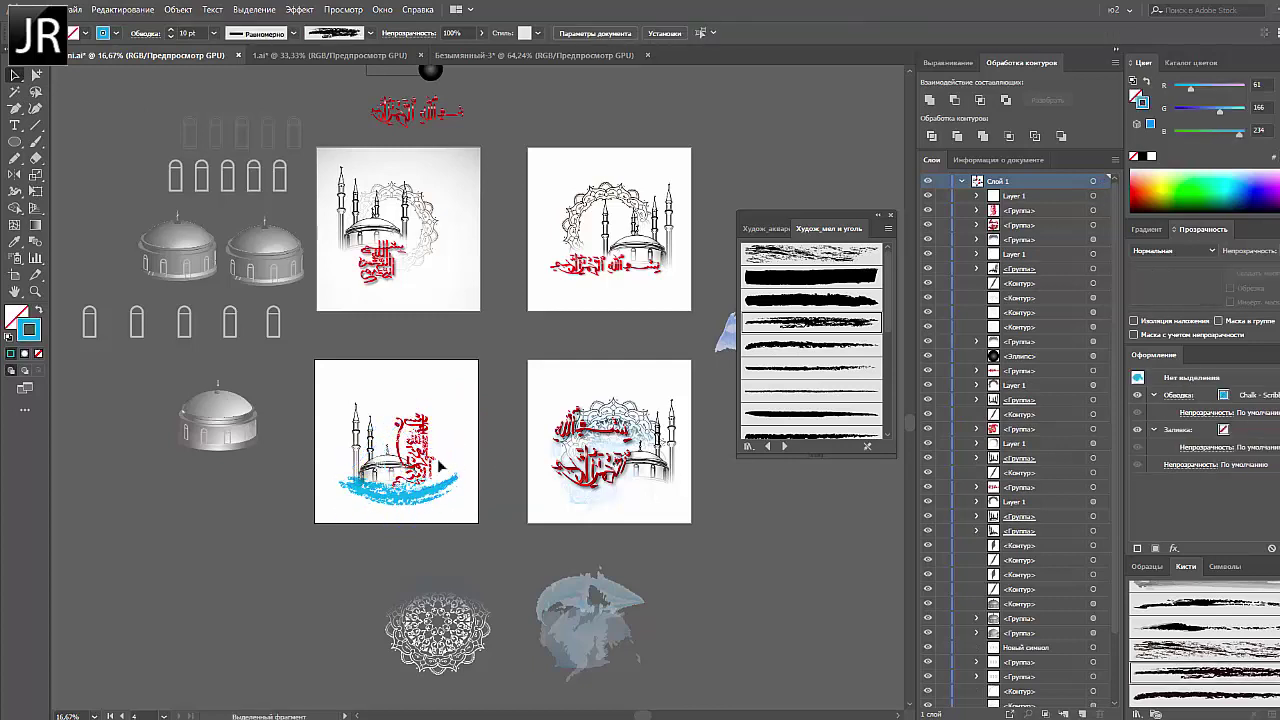
pyautogui.click(451, 495)
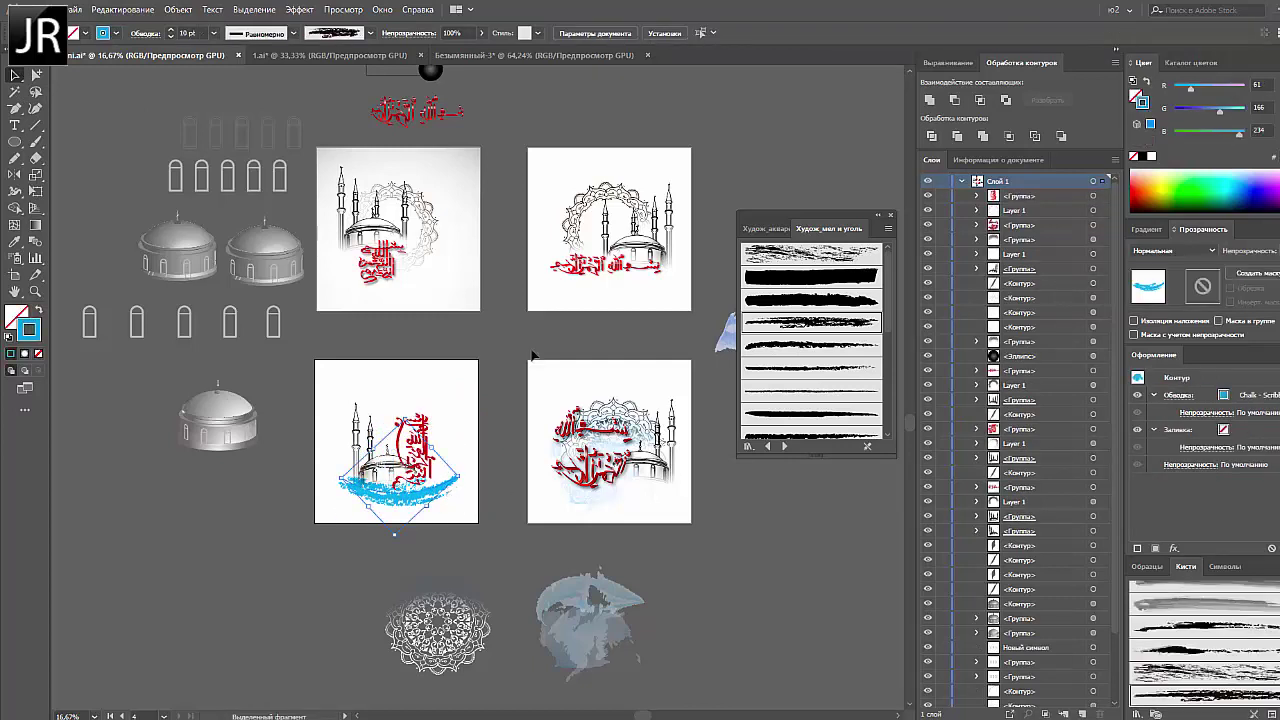
pyautogui.click(481, 33)
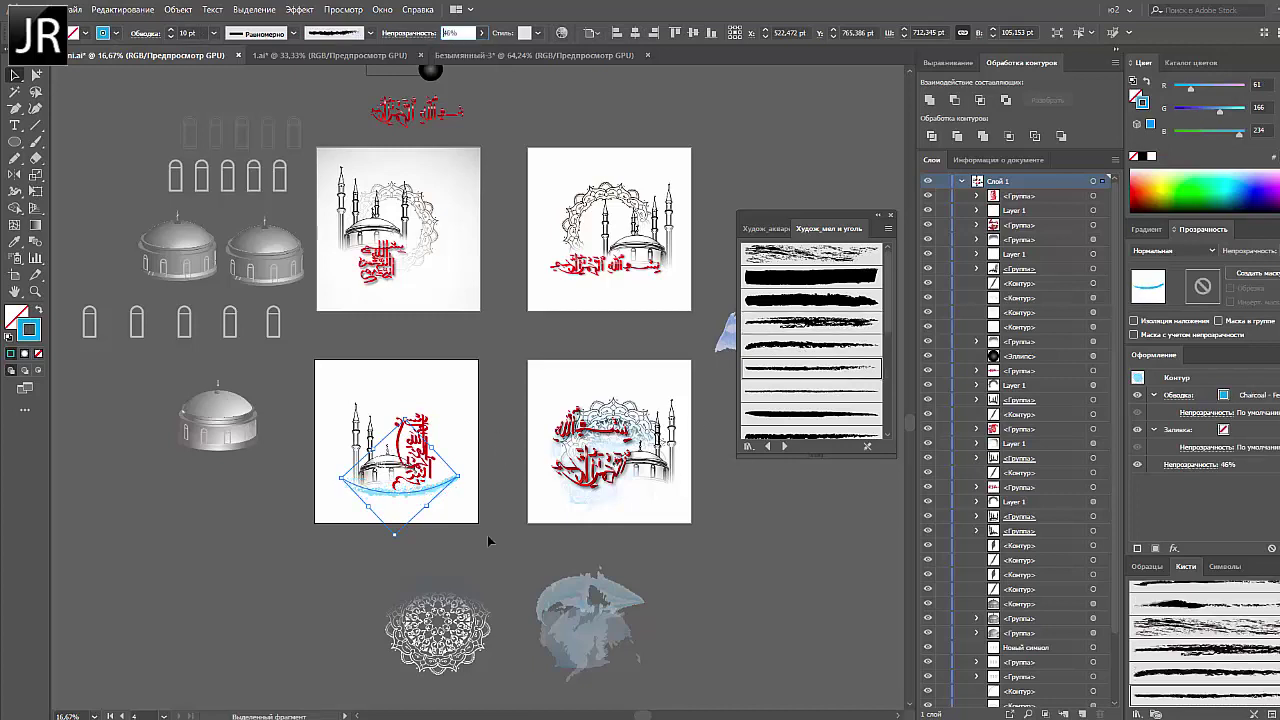
pyautogui.click(756, 428)
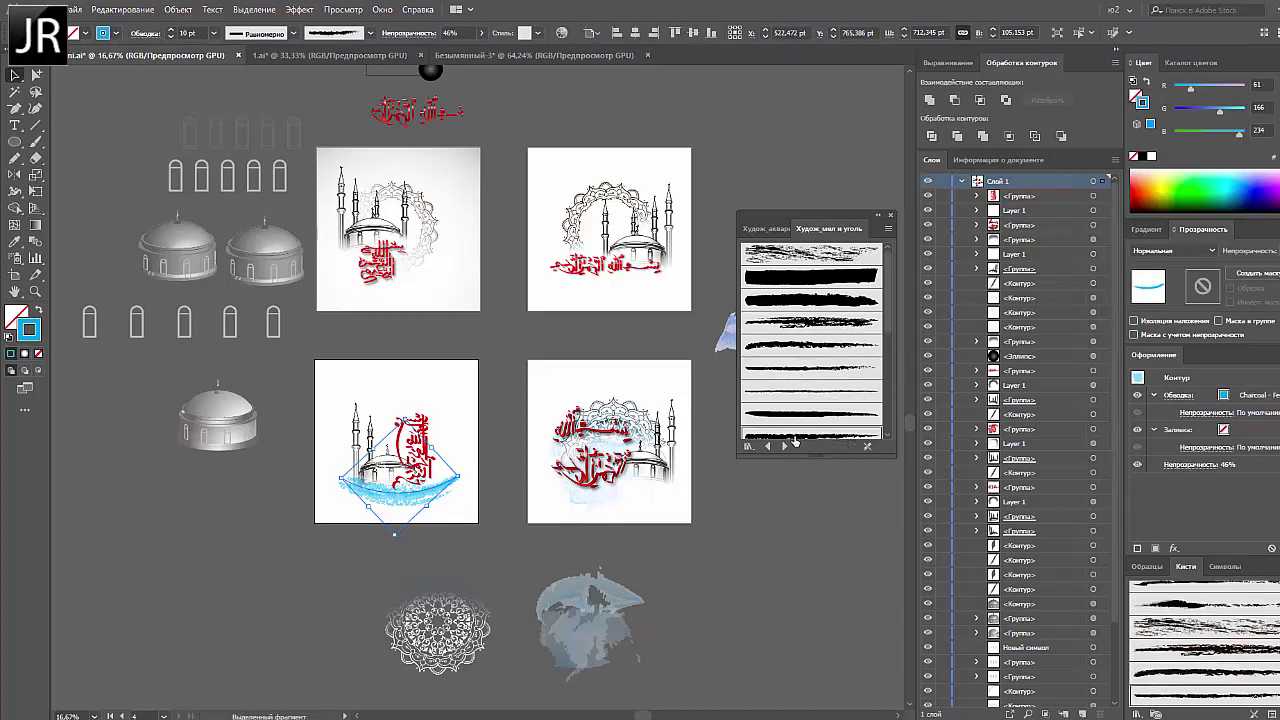
# Set a glow circle to Screen blending and place an exact-size gradient rectangle over the artboard
pyautogui.click(800, 252)
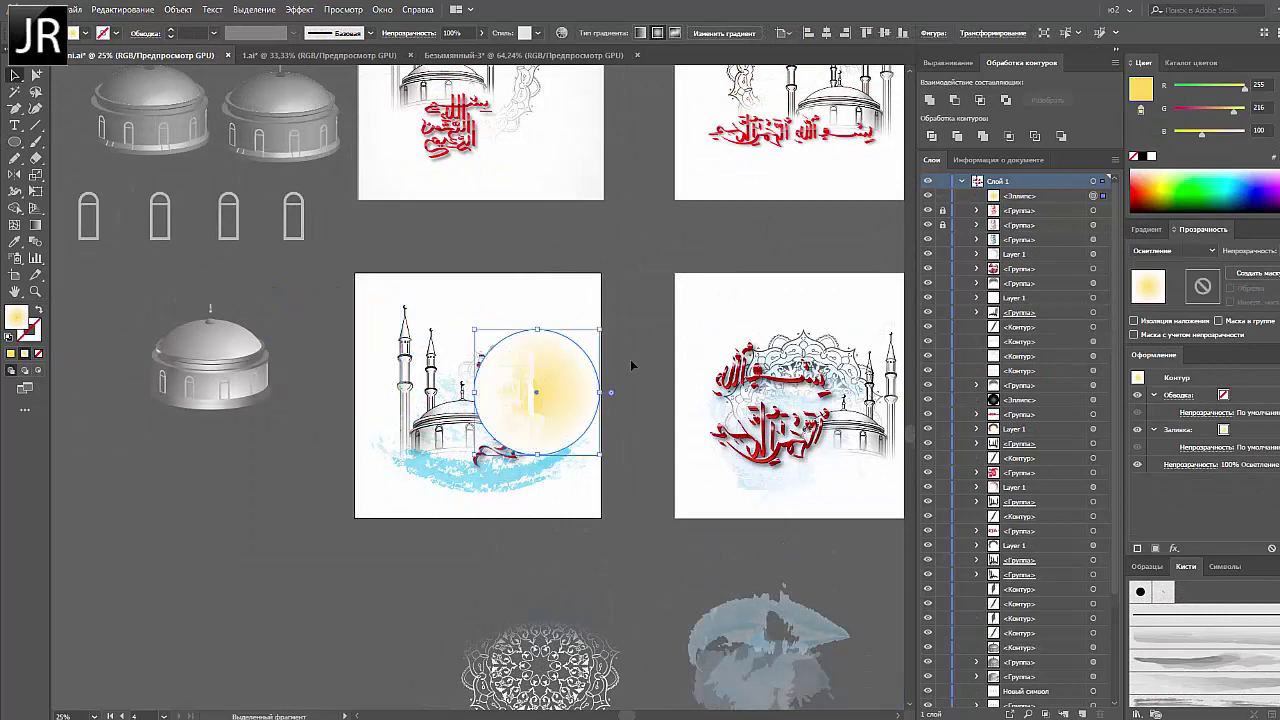
pyautogui.click(1163, 348)
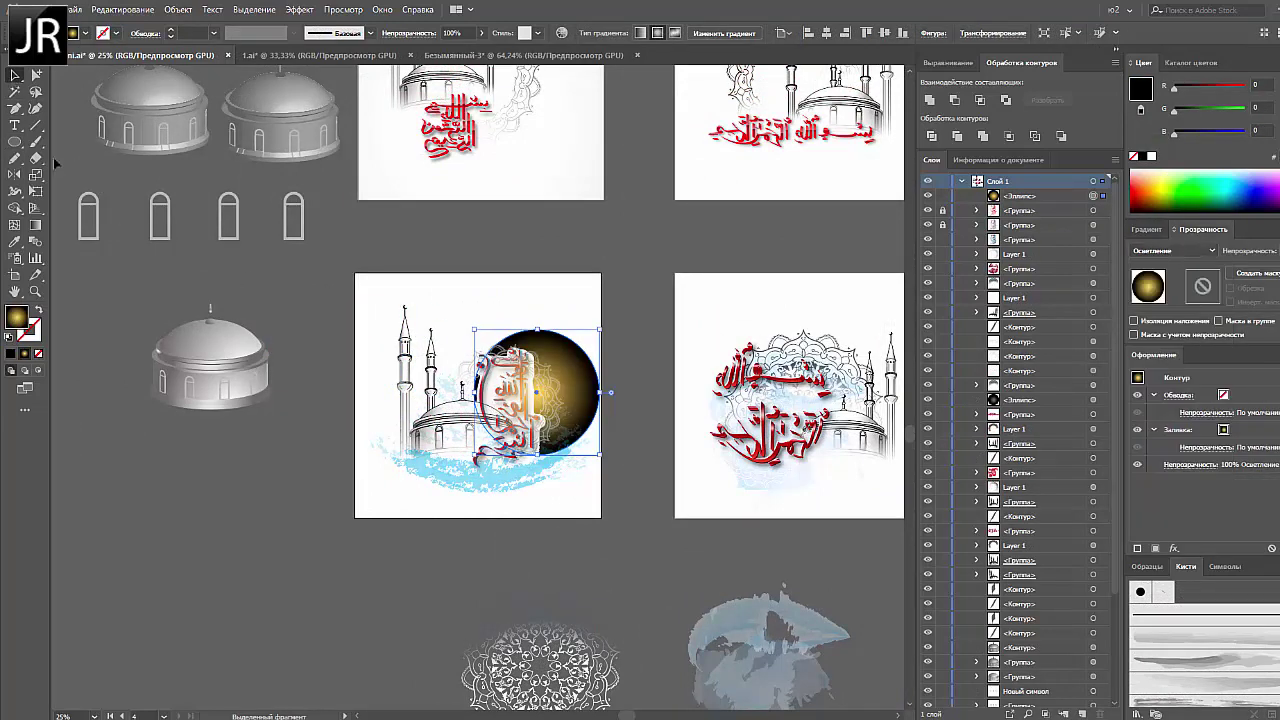
pyautogui.moveTo(15, 141); pyautogui.dragTo(90, 137)
pyautogui.click(459, 299)
pyautogui.press('Return')
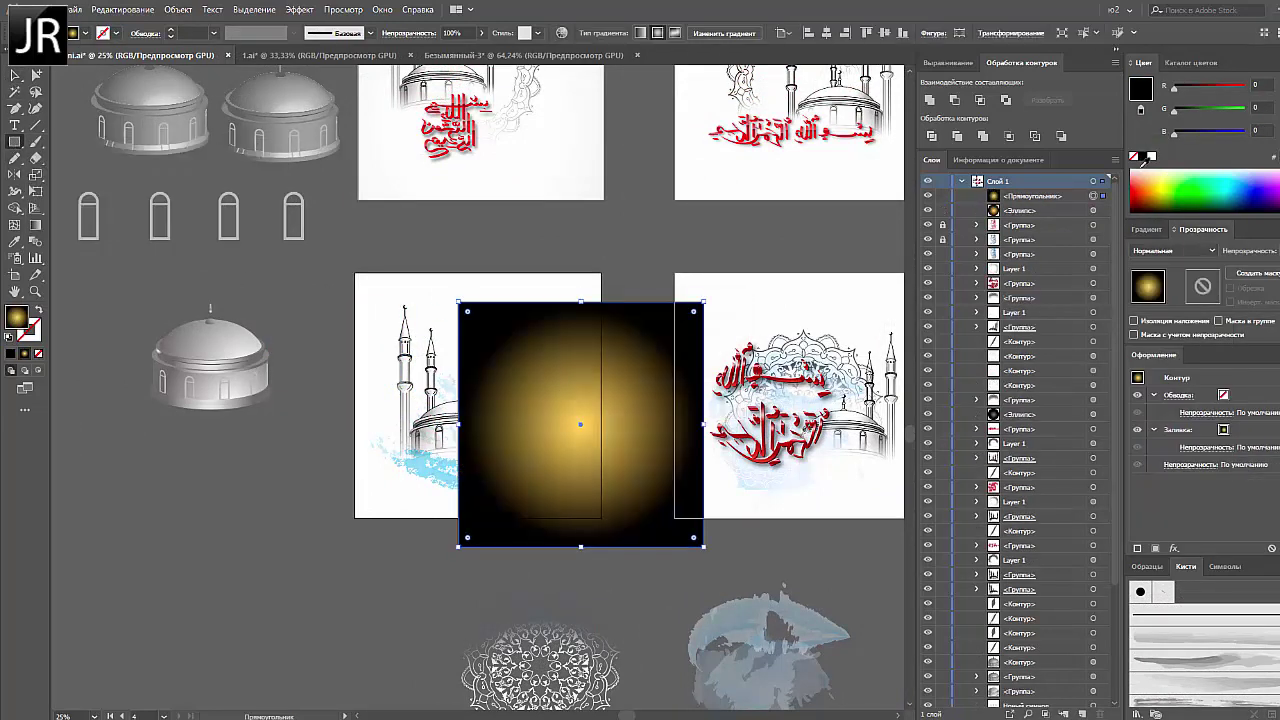
pyautogui.moveTo(580, 420); pyautogui.dragTo(477, 405)
# Adjust the blue glow circle's gradient stops and lighten the cream rectangle's gradient
pyautogui.click(1147, 229)
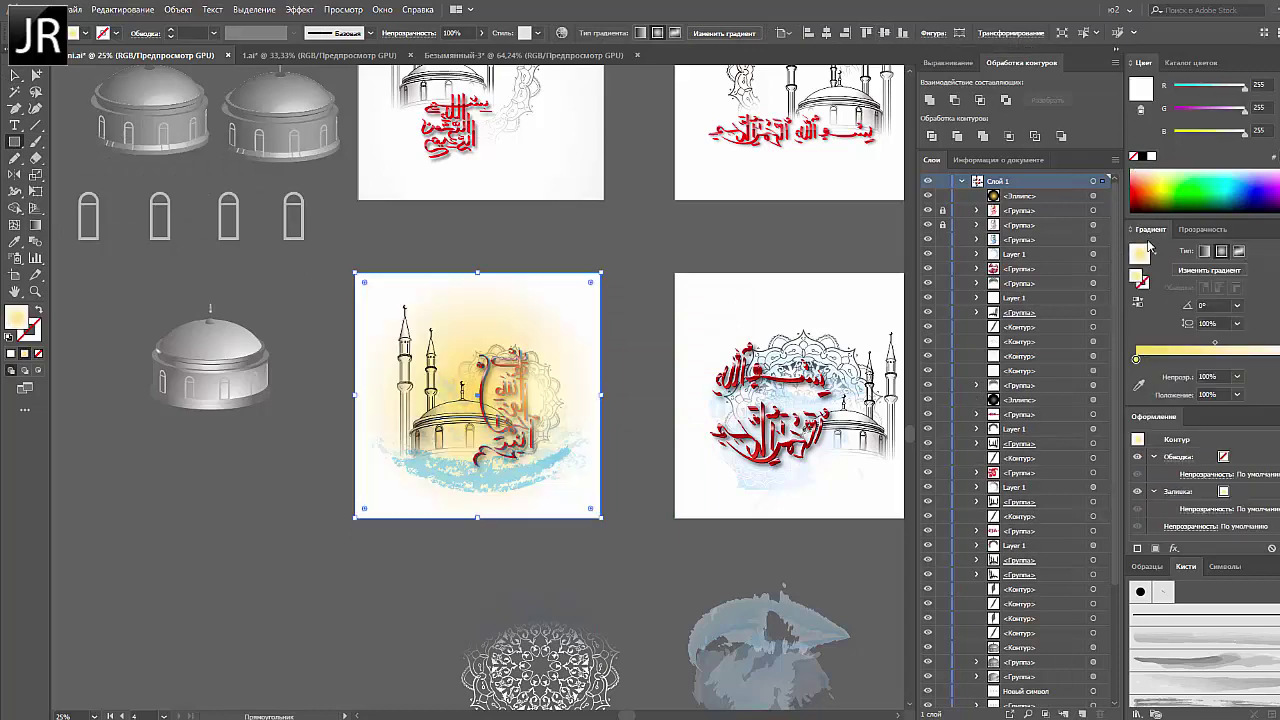
pyautogui.click(1217, 360)
pyautogui.click(15, 75)
pyautogui.click(598, 390)
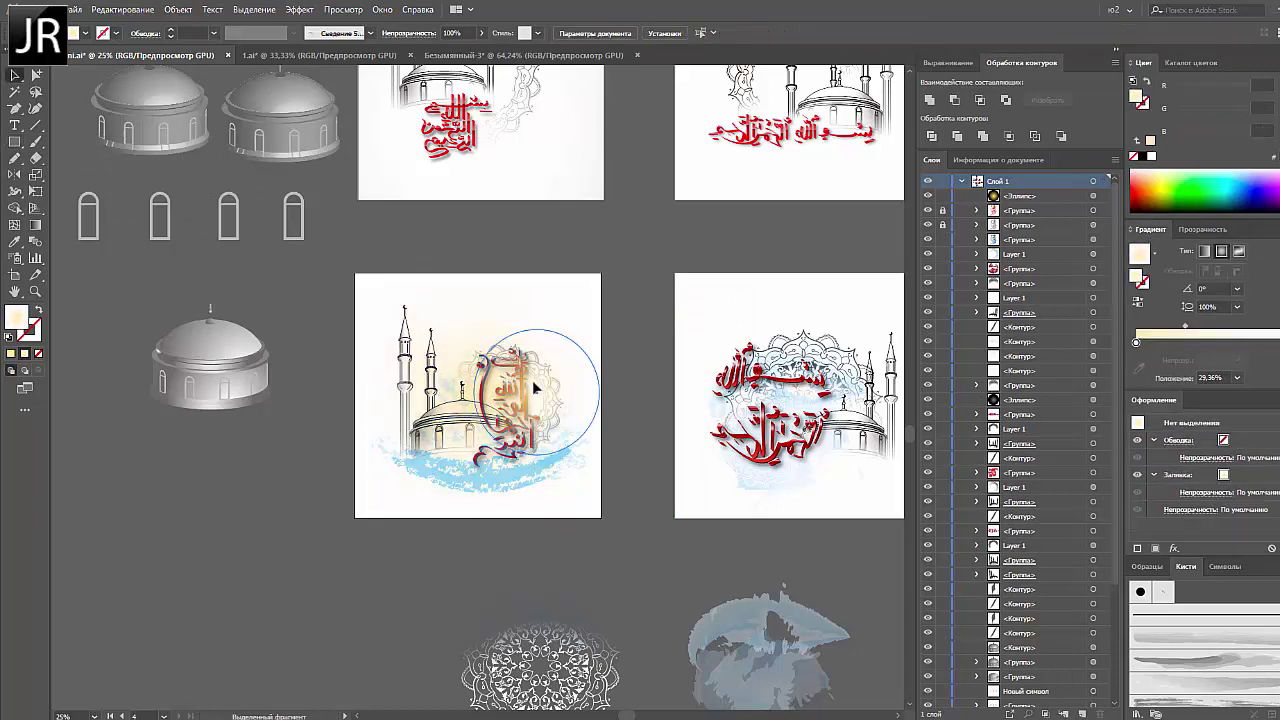
pyautogui.click(594, 400)
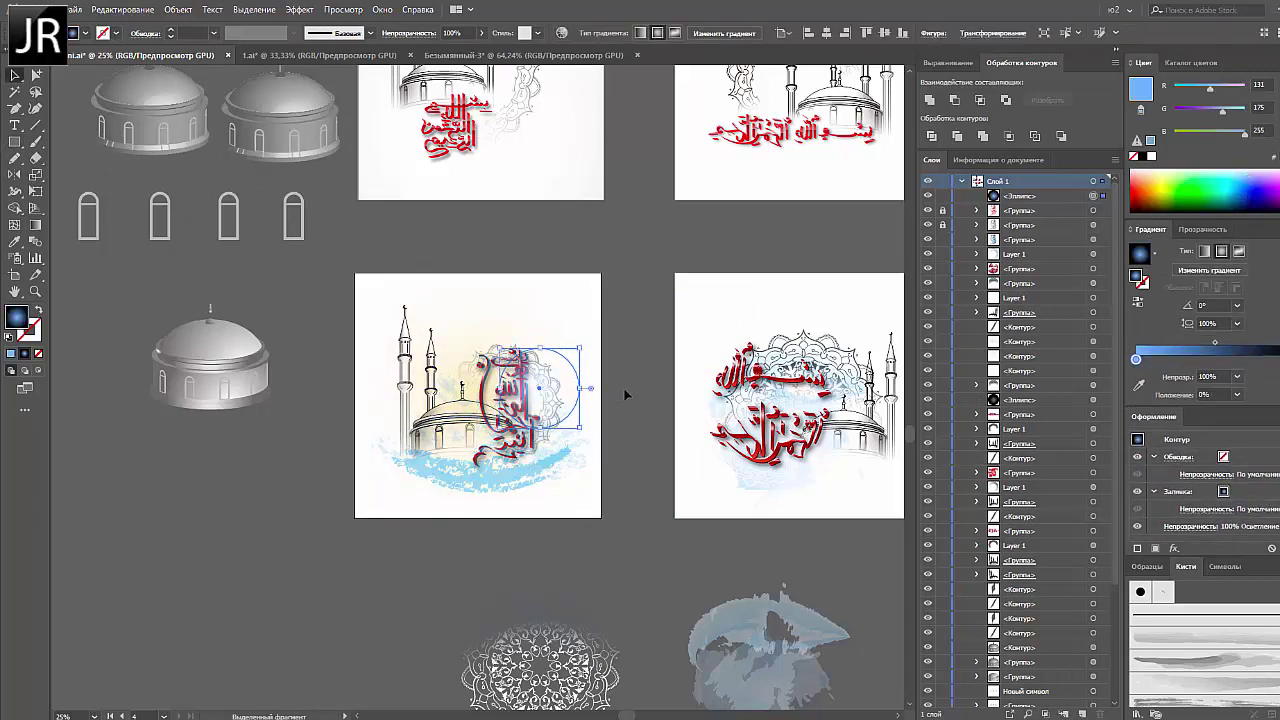
pyautogui.click(1272, 170)
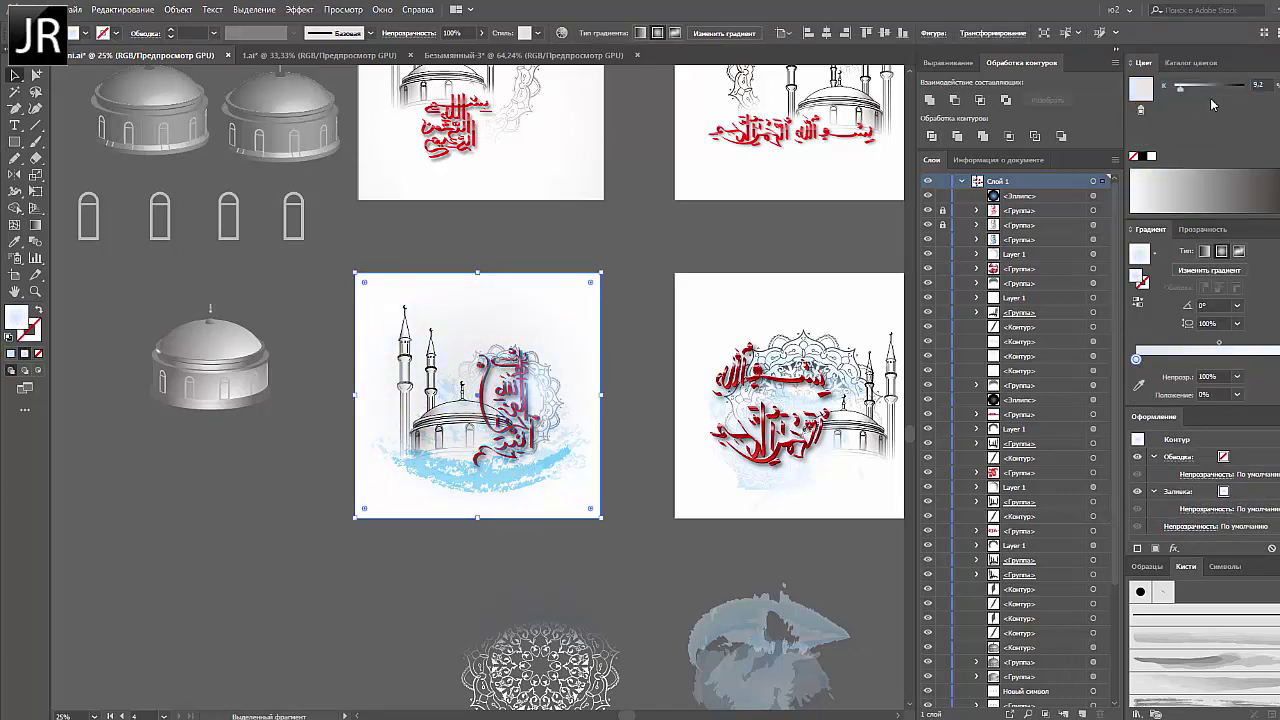
# Draw orange and teal glow circles, placing the teal glow at the left minaret's top
pyautogui.moveTo(428, 457); pyautogui.dragTo(543, 475)
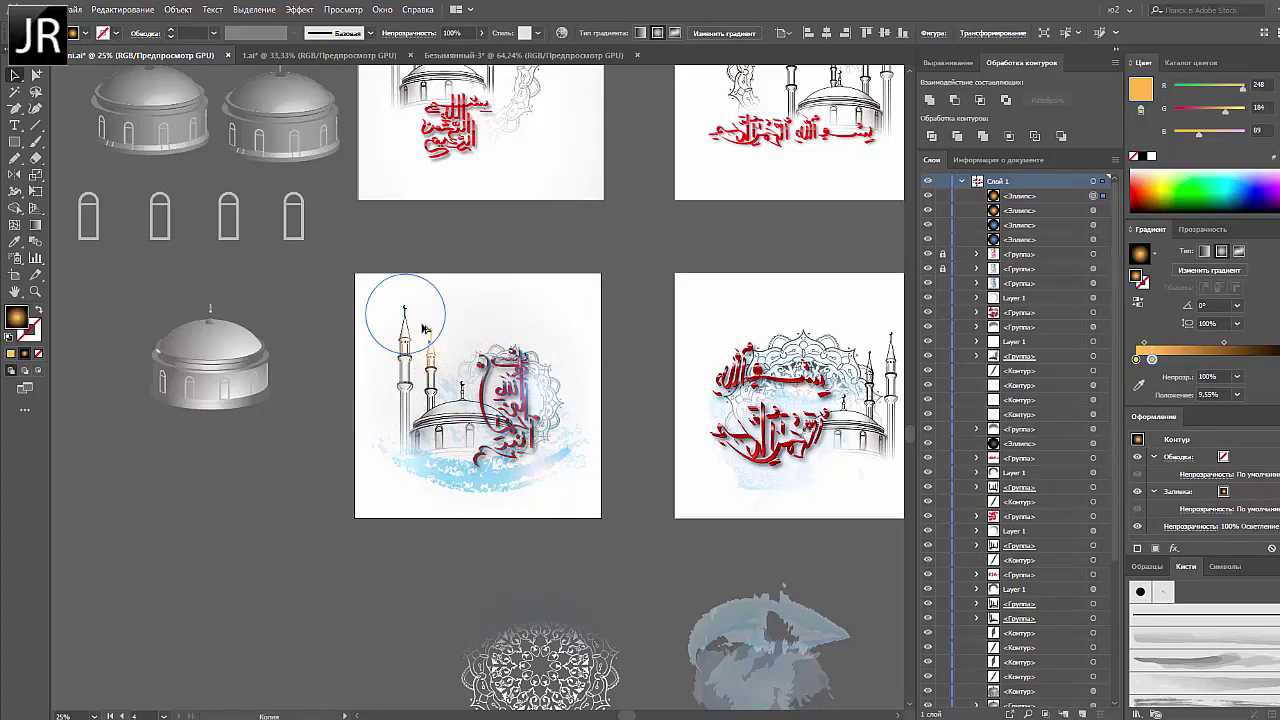
pyautogui.moveTo(437, 370); pyautogui.dragTo(445, 354)
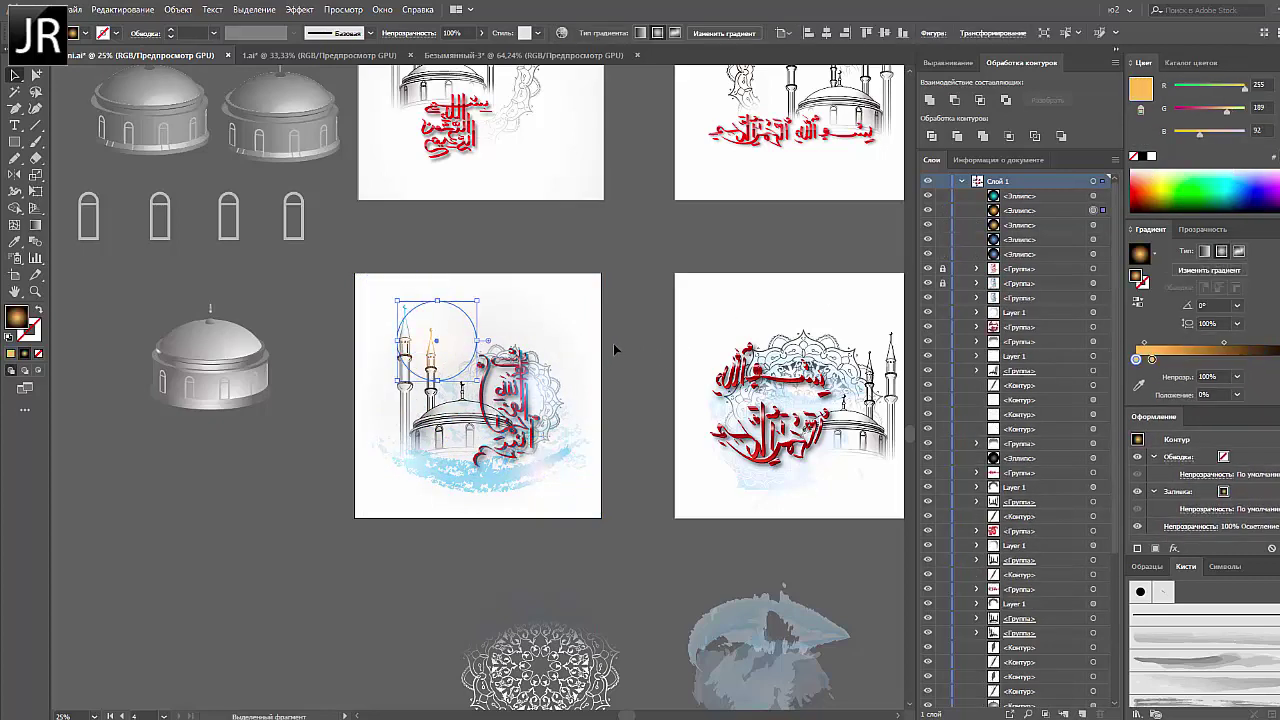
pyautogui.click(622, 405)
pyautogui.scroll(3, 622, 405)
pyautogui.moveTo(266, 318); pyautogui.dragTo(360, 402)
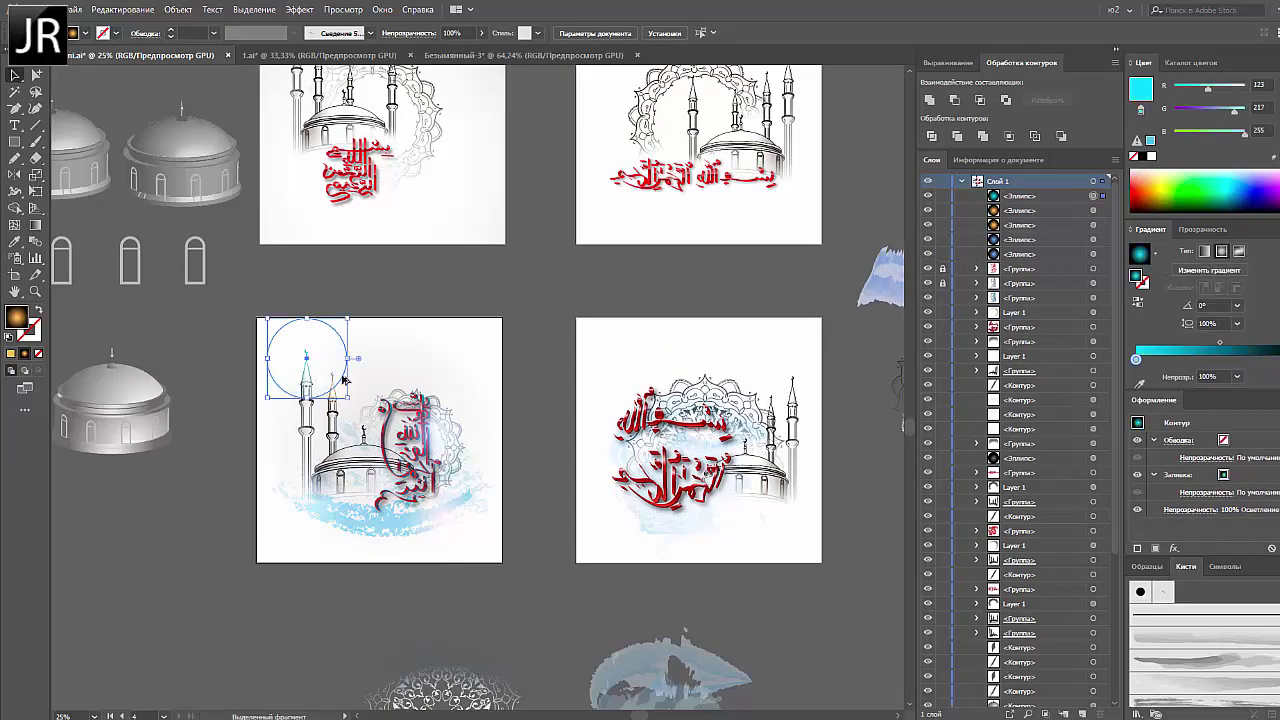
pyautogui.moveTo(313, 358); pyautogui.dragTo(781, 471)
pyautogui.click(400, 450)
# Paste a teal glow copy onto the top-right artboard's arch and recolour it light yellow
pyautogui.click(640, 330)
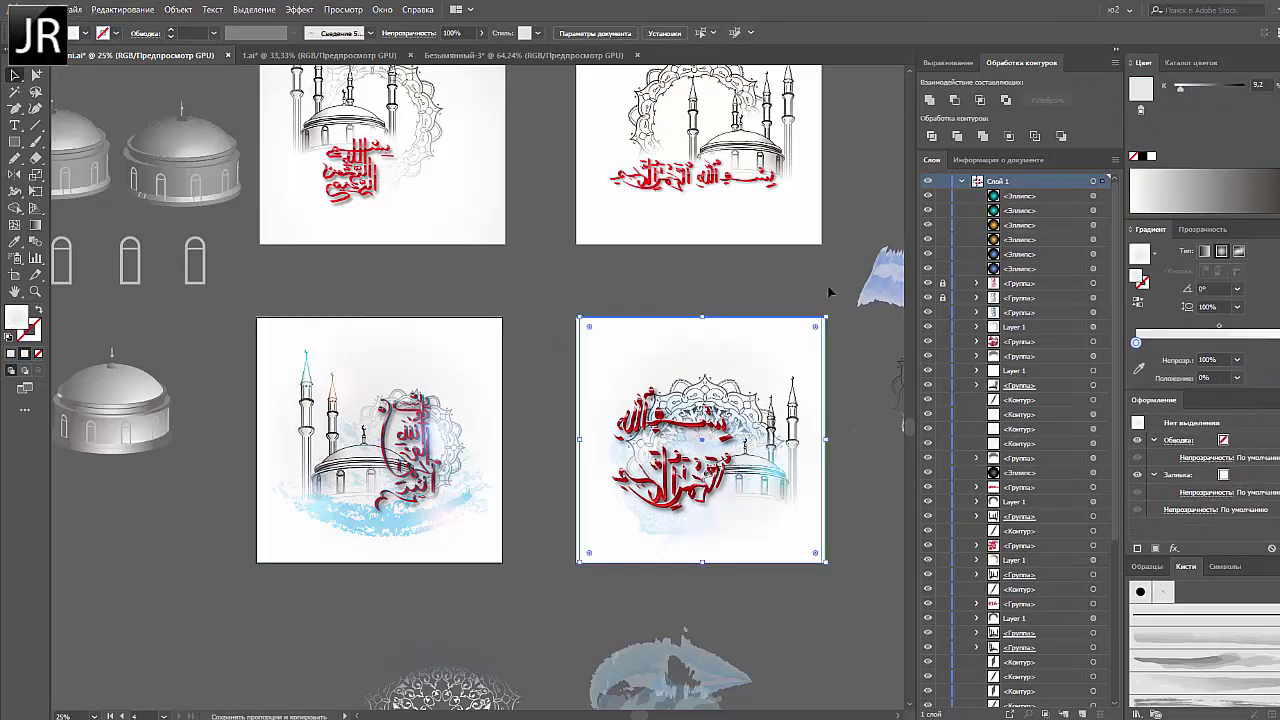
pyautogui.hotkey('ctrl', 'shift', ']')
pyautogui.scroll(3, 794, 429)
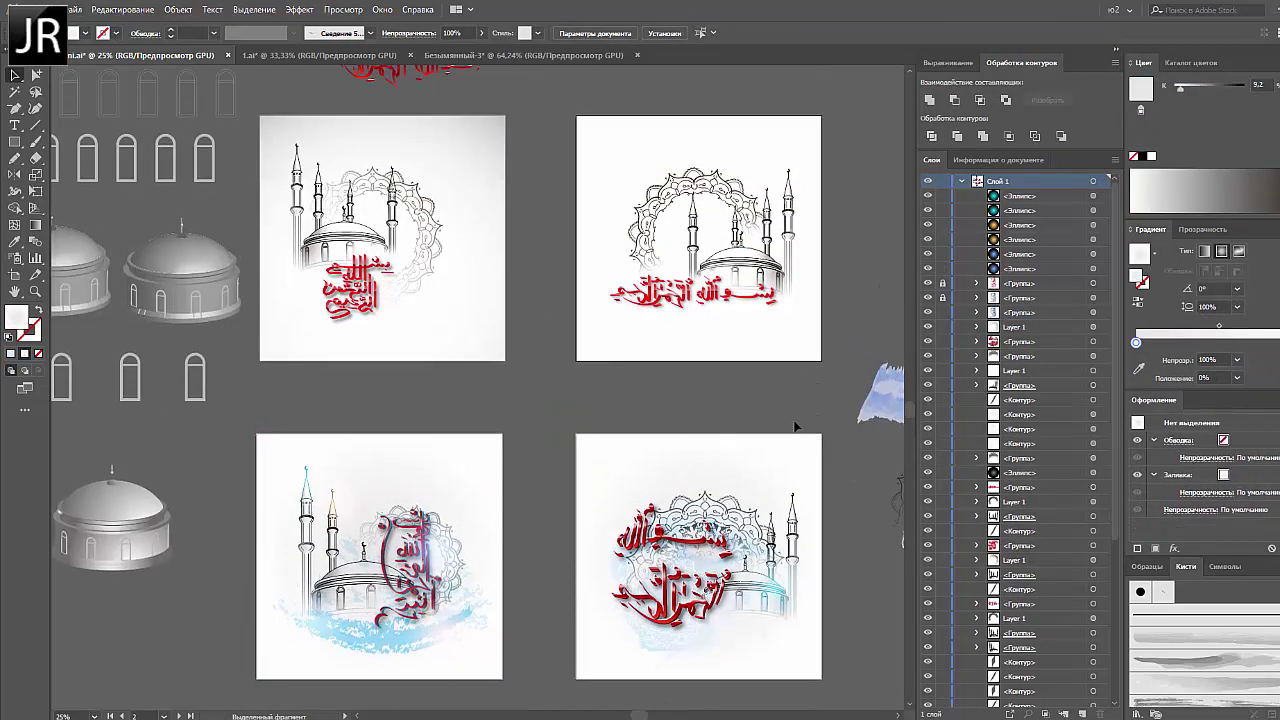
pyautogui.click(794, 129)
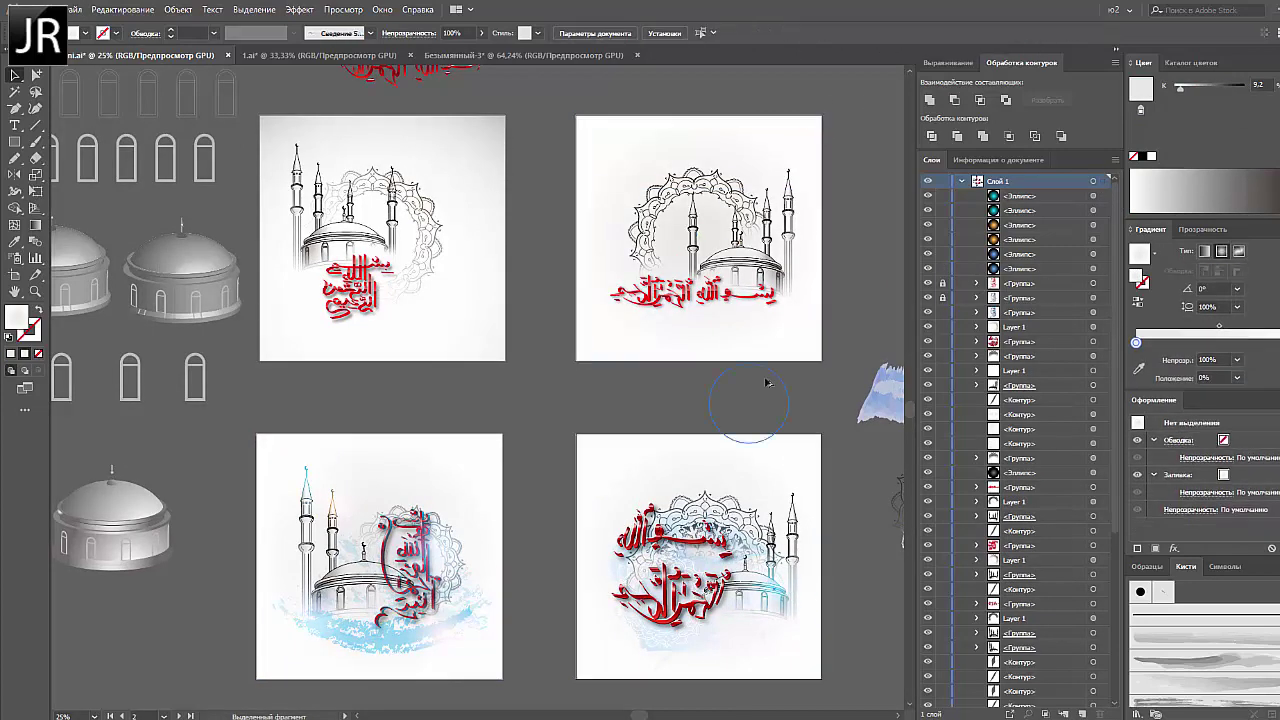
pyautogui.hotkey('ctrl', 'f')
pyautogui.moveTo(806, 257); pyautogui.dragTo(716, 185)
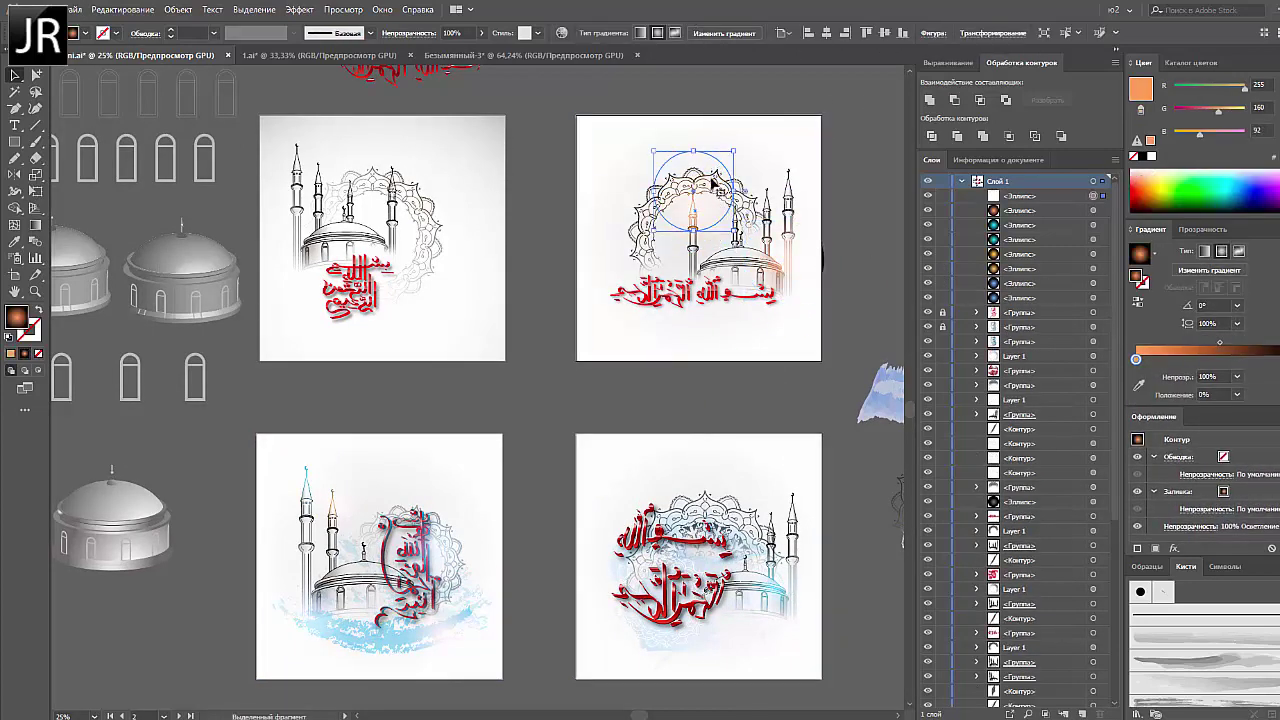
pyautogui.click(1160, 173)
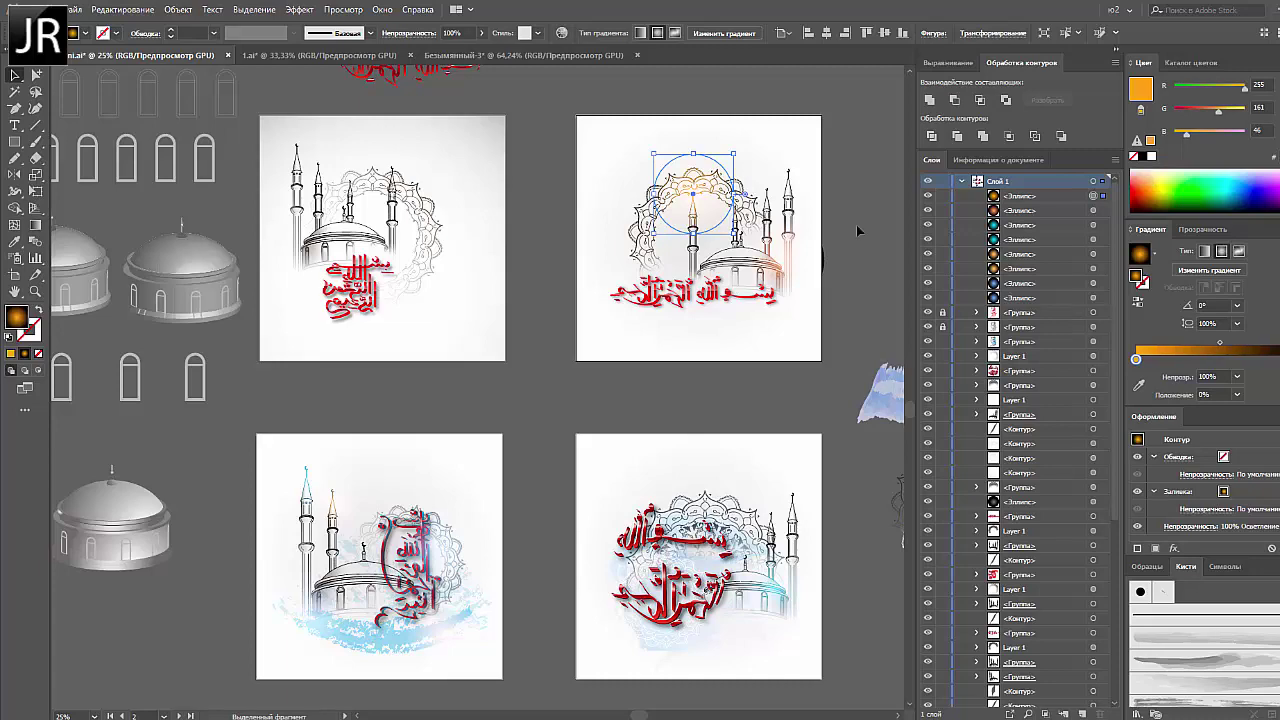
pyautogui.click(885, 280)
# Draw a large glow on the top-right artboard and shift a gradient midpoint to 29.76%
pyautogui.moveTo(697, 132); pyautogui.dragTo(852, 287)
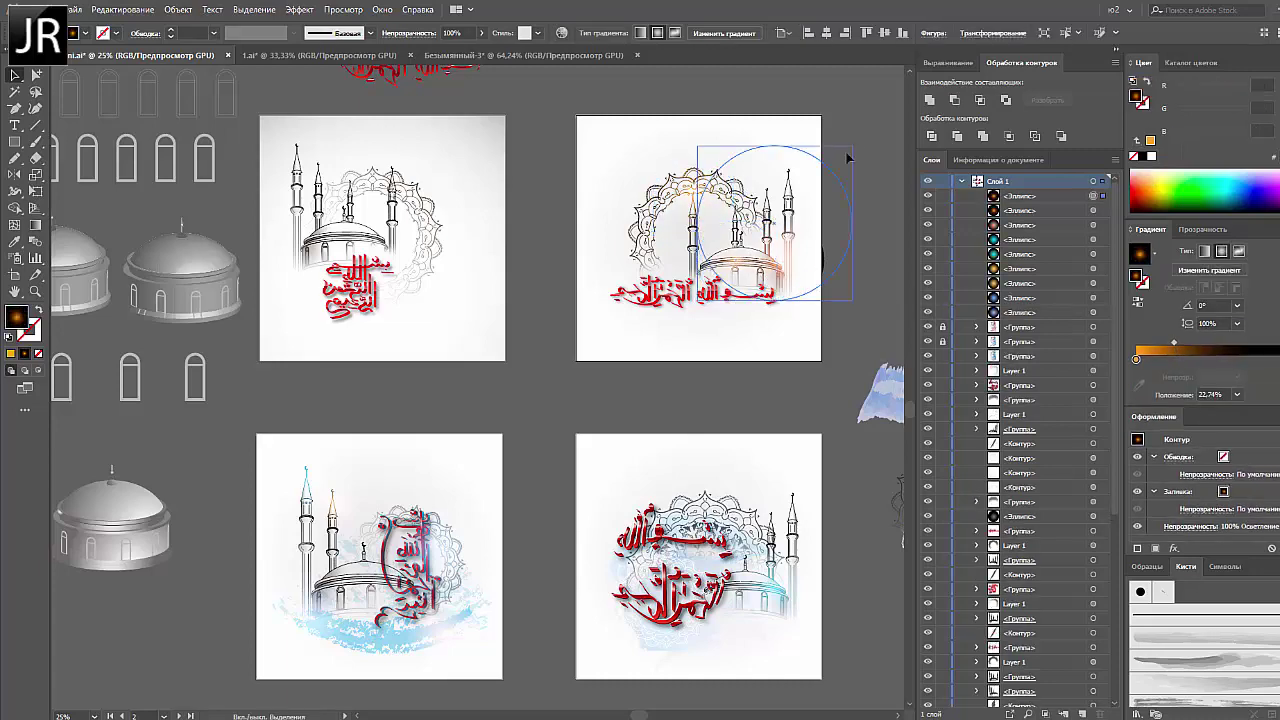
pyautogui.click(1165, 362)
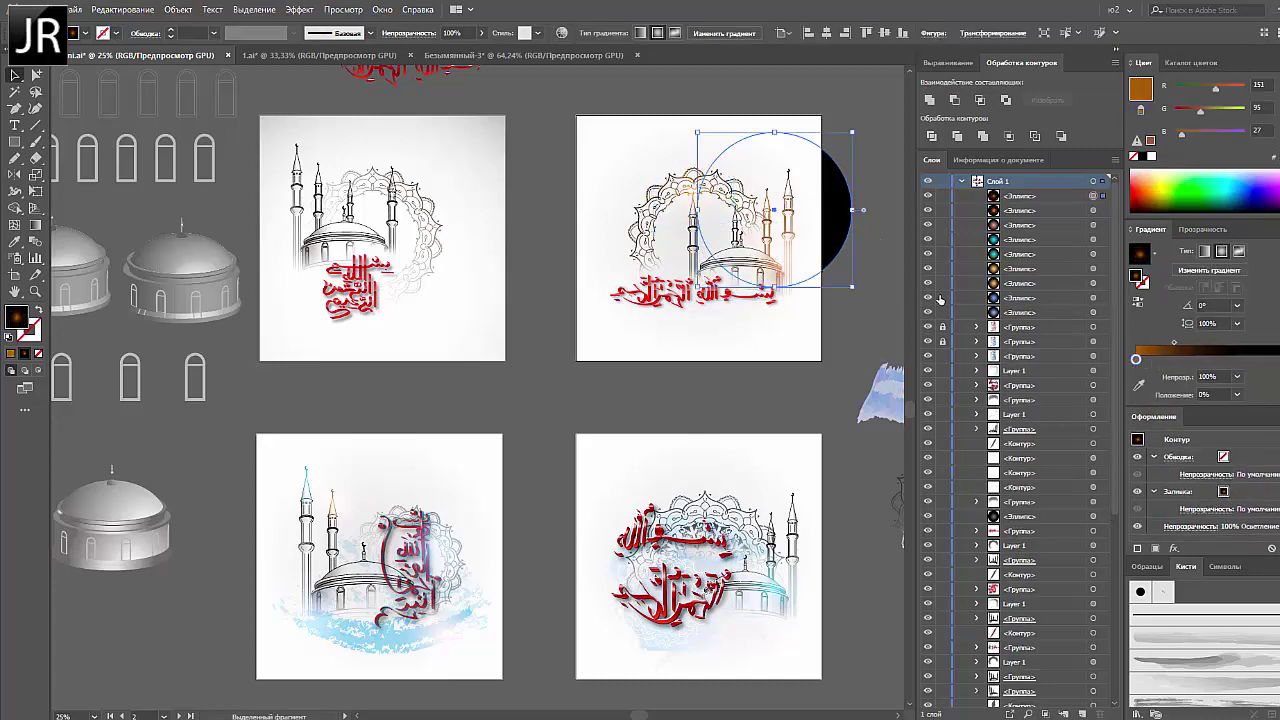
pyautogui.scroll(-2, 480, 400)
pyautogui.click(326, 424)
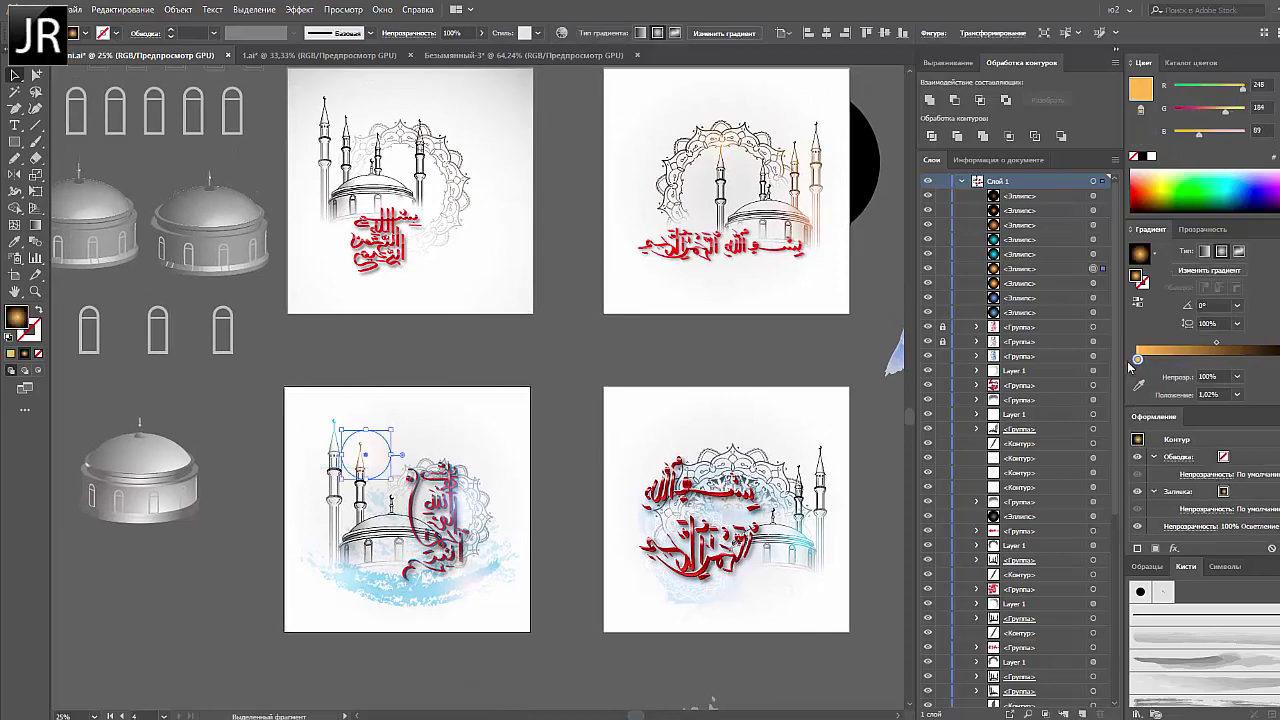
pyautogui.moveTo(1216, 343); pyautogui.dragTo(1186, 346)
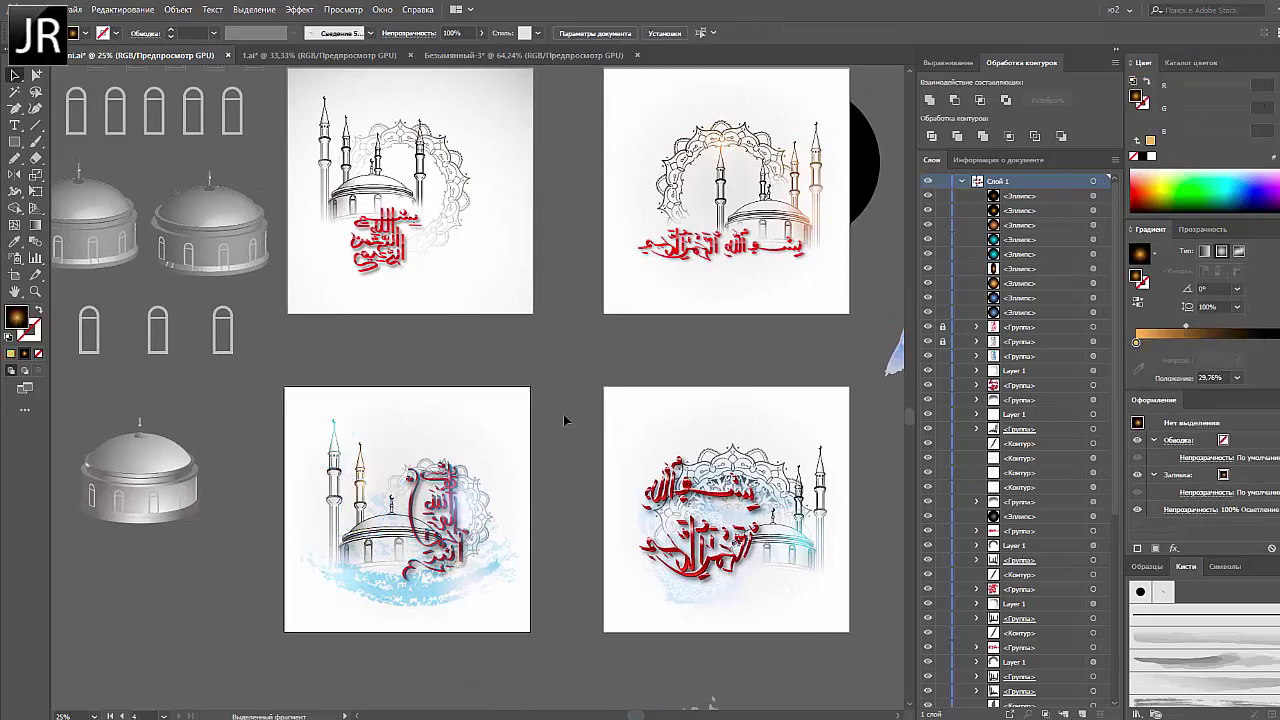
pyautogui.scroll(1, 563, 420)
# Draw a yellow glow circle over the top-left artboard's calligraphy and shrink it
pyautogui.moveTo(352, 130); pyautogui.dragTo(507, 286)
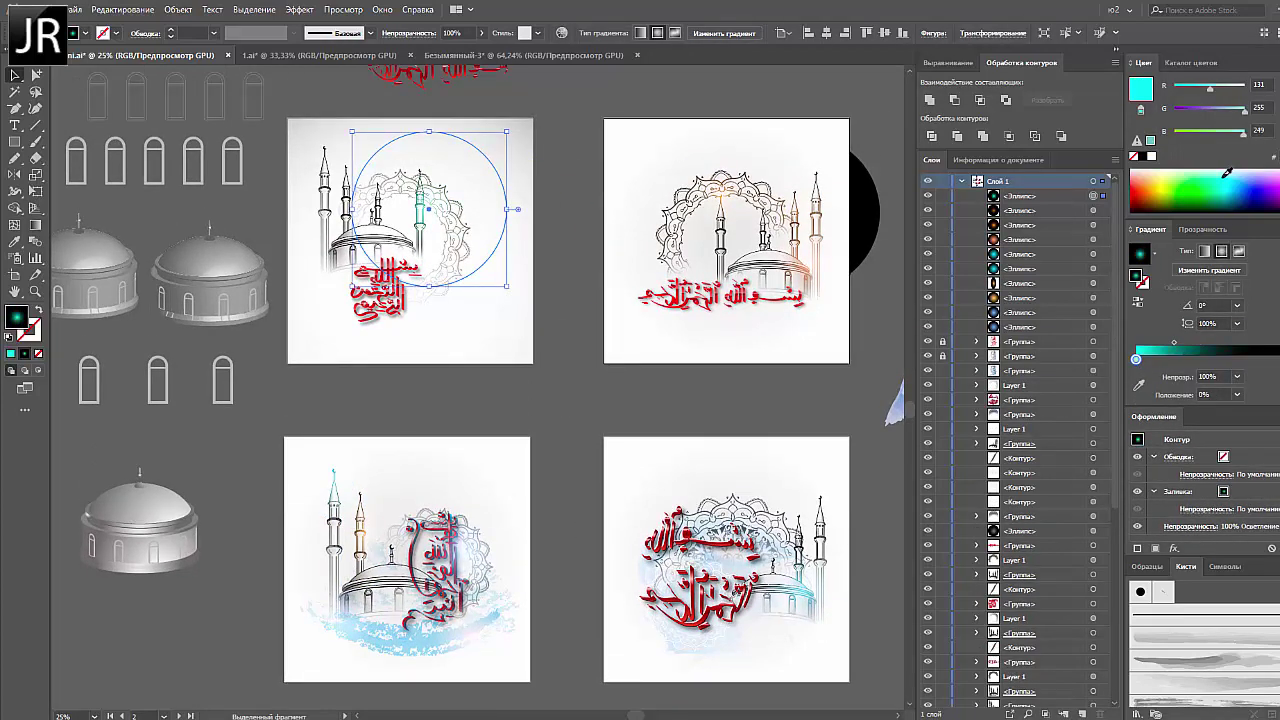
pyautogui.moveTo(490, 220); pyautogui.dragTo(462, 308)
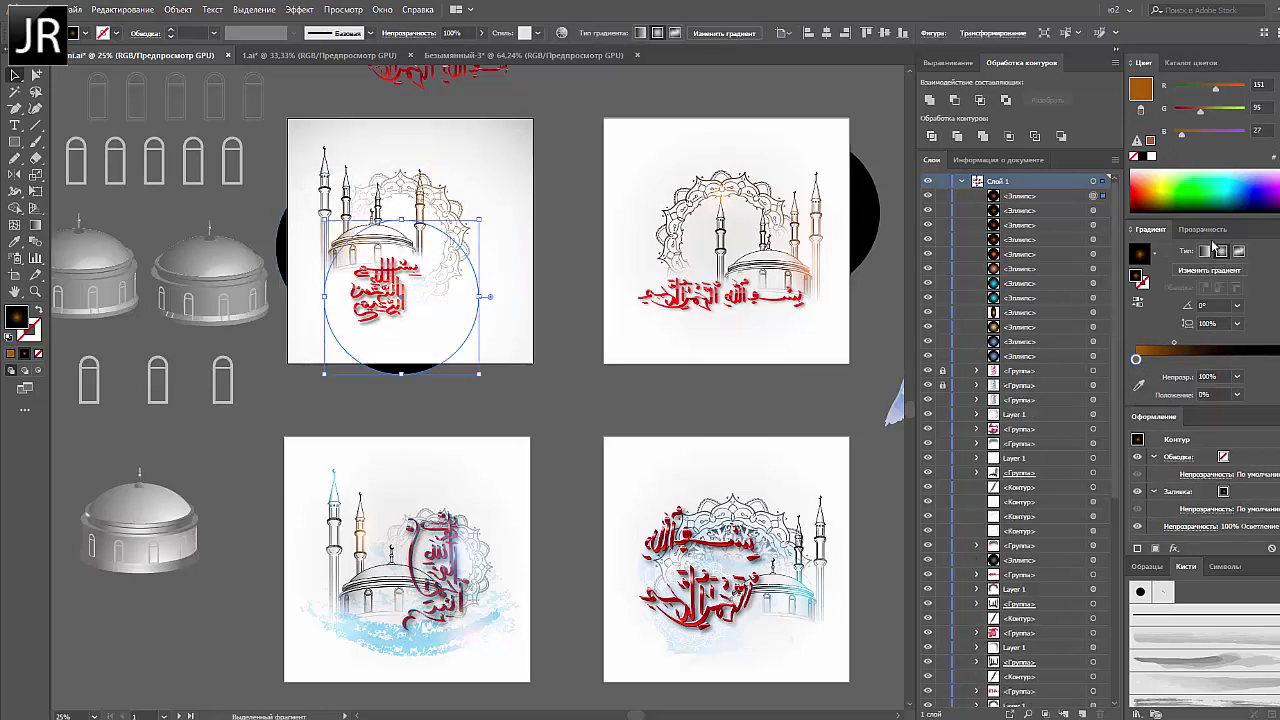
pyautogui.click(1262, 170)
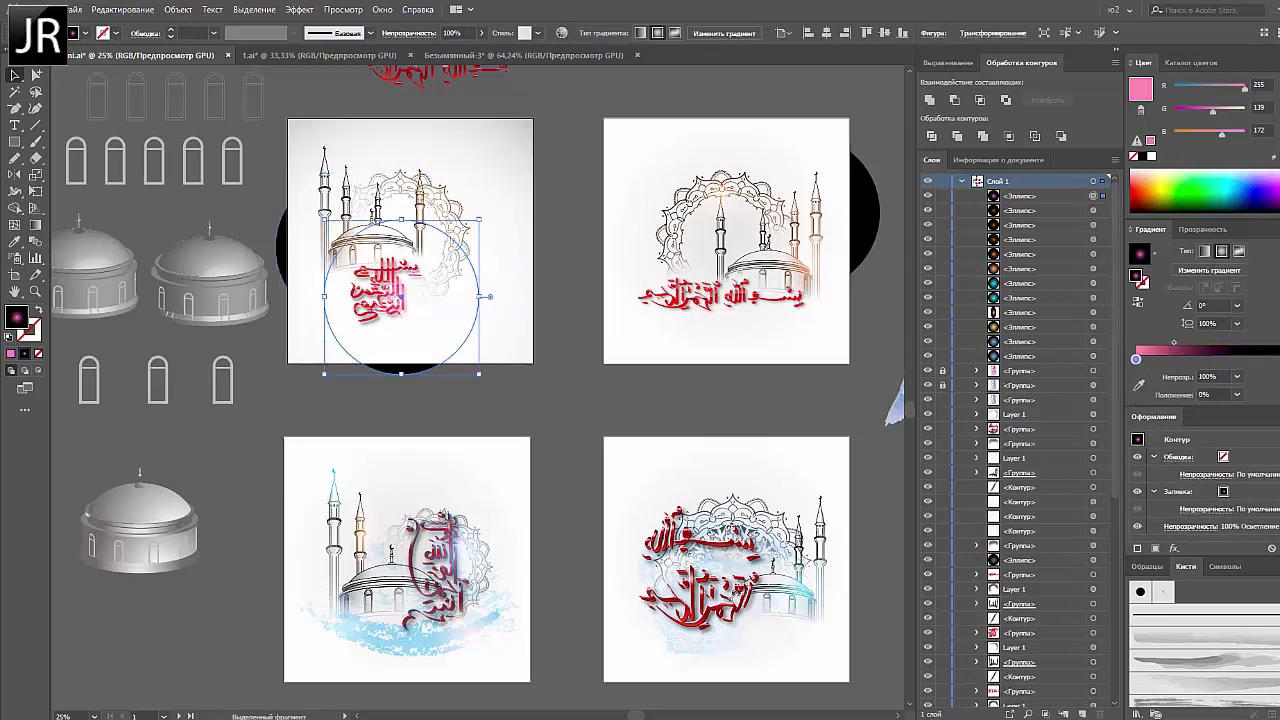
pyautogui.click(1160, 180)
pyautogui.moveTo(479, 373); pyautogui.dragTo(436, 332)
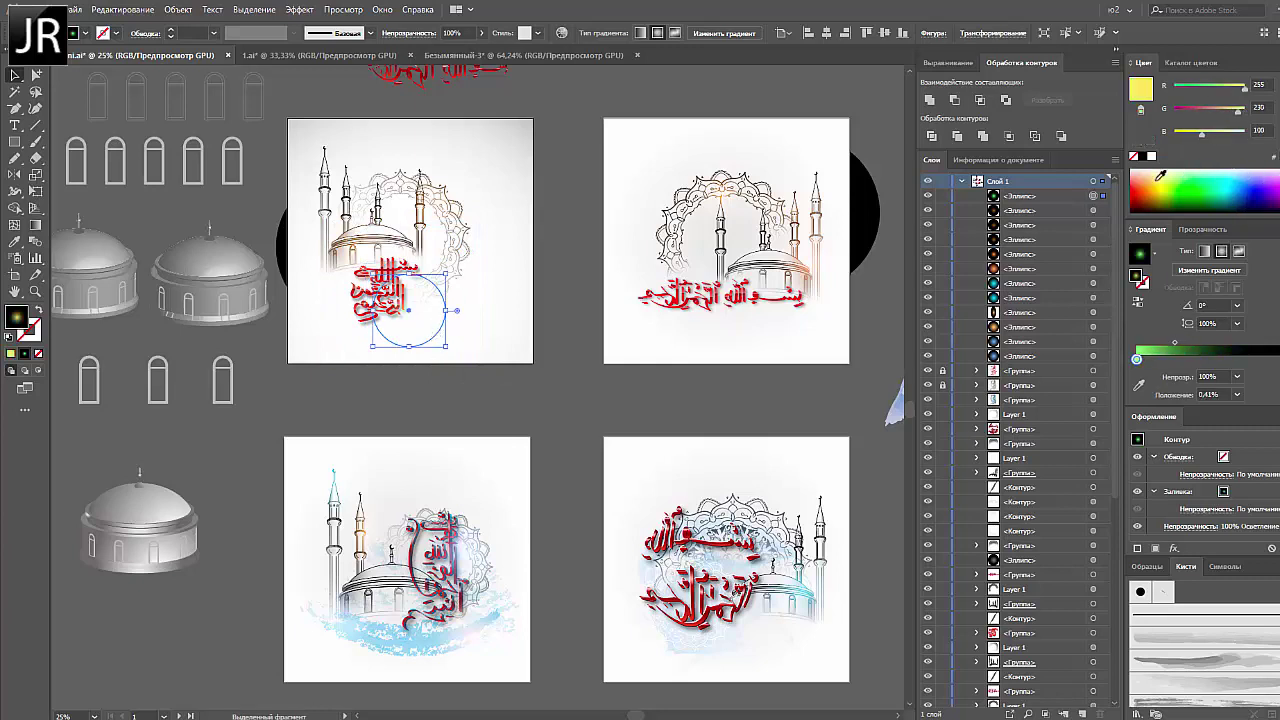
# Give the glow ellipse behind the top-right artboard an orange fill and scale it down
pyautogui.click(608, 366)
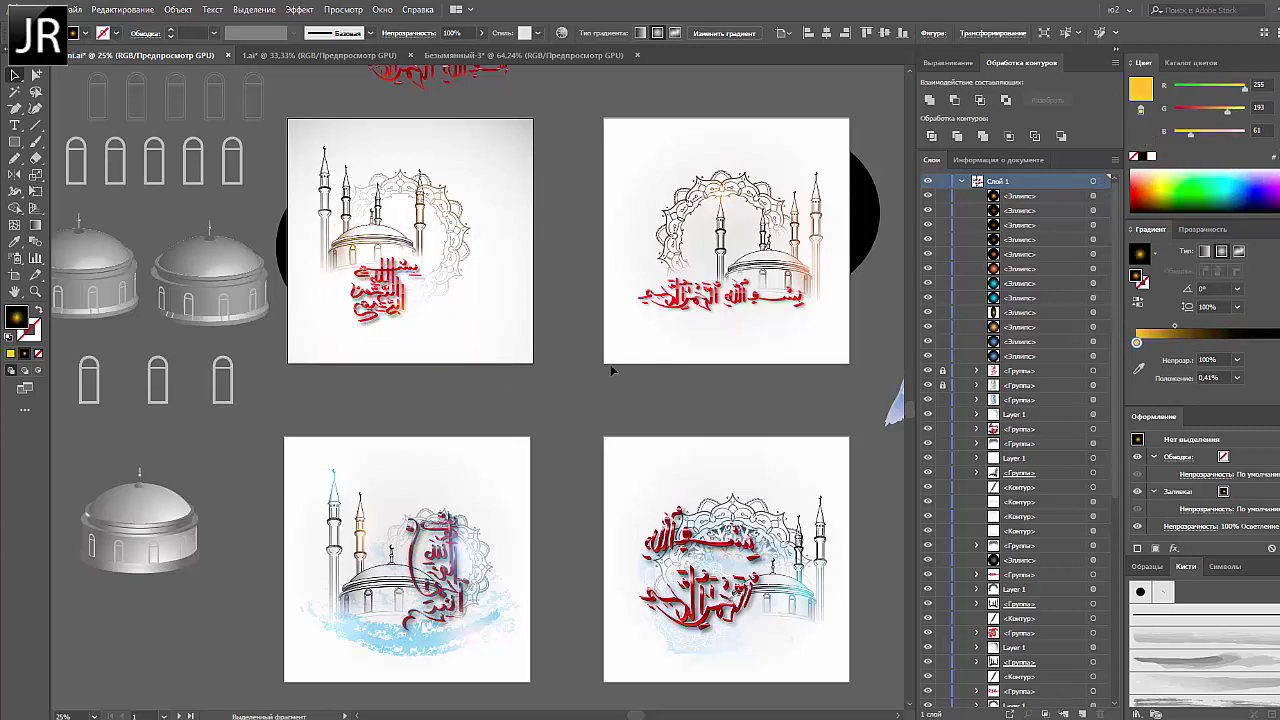
pyautogui.click(865, 200)
pyautogui.moveTo(857, 271); pyautogui.dragTo(818, 290)
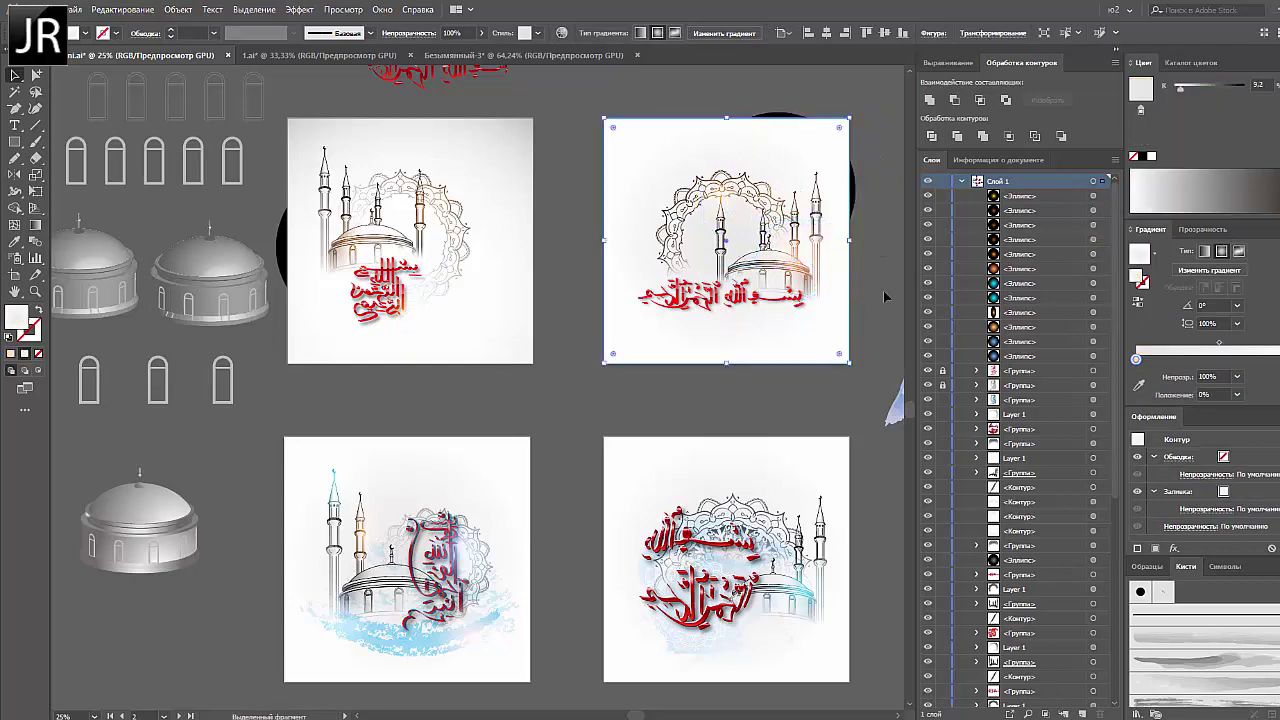
pyautogui.click(881, 368)
pyautogui.scroll(-1, 881, 368)
pyautogui.moveTo(600, 507); pyautogui.dragTo(541, 508)
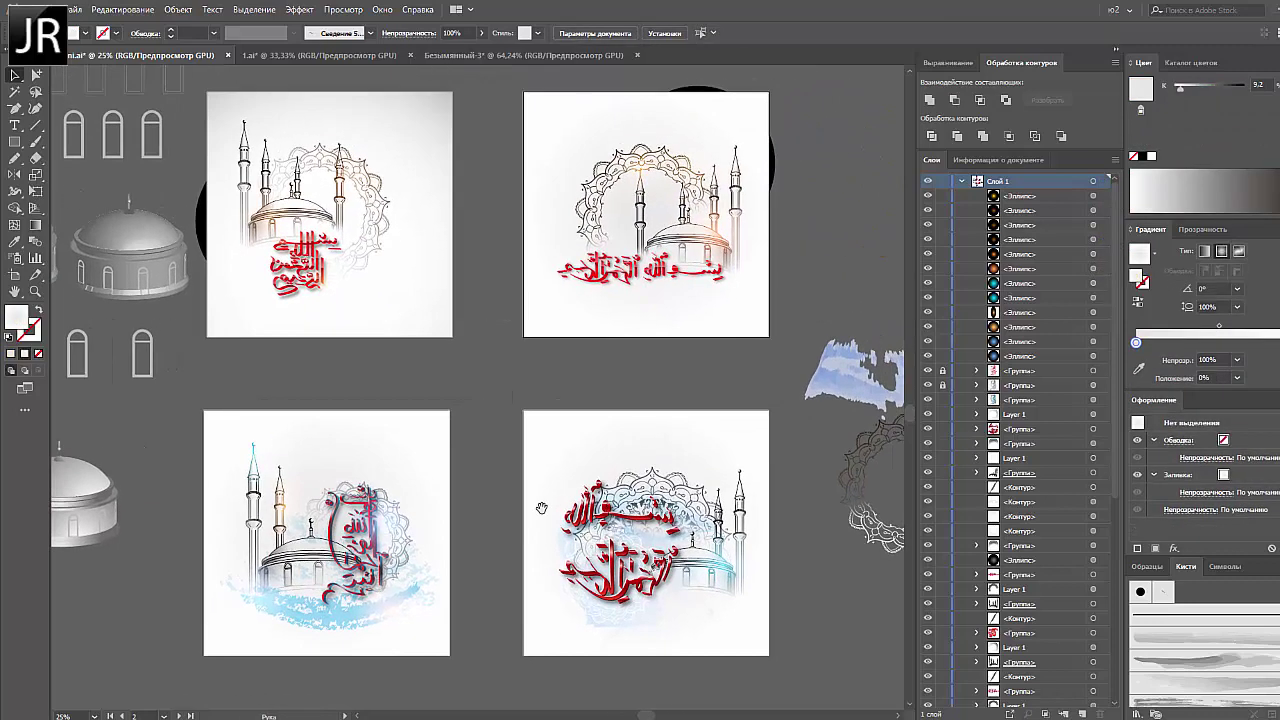
# Bring the blue star-pattern tile from 1.ai into the main file, placing two copies side by side
pyautogui.click(335, 58)
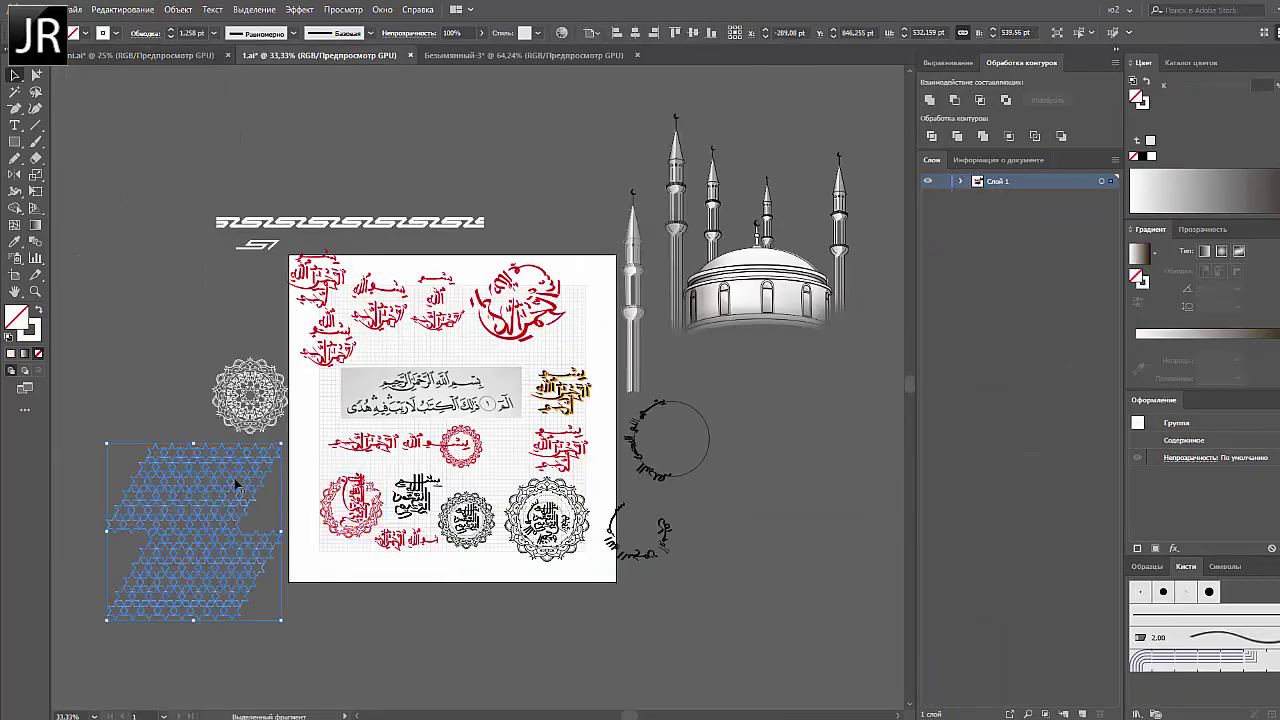
pyautogui.moveTo(200, 529); pyautogui.dragTo(455, 350)
pyautogui.hotkey('ctrl', '-')
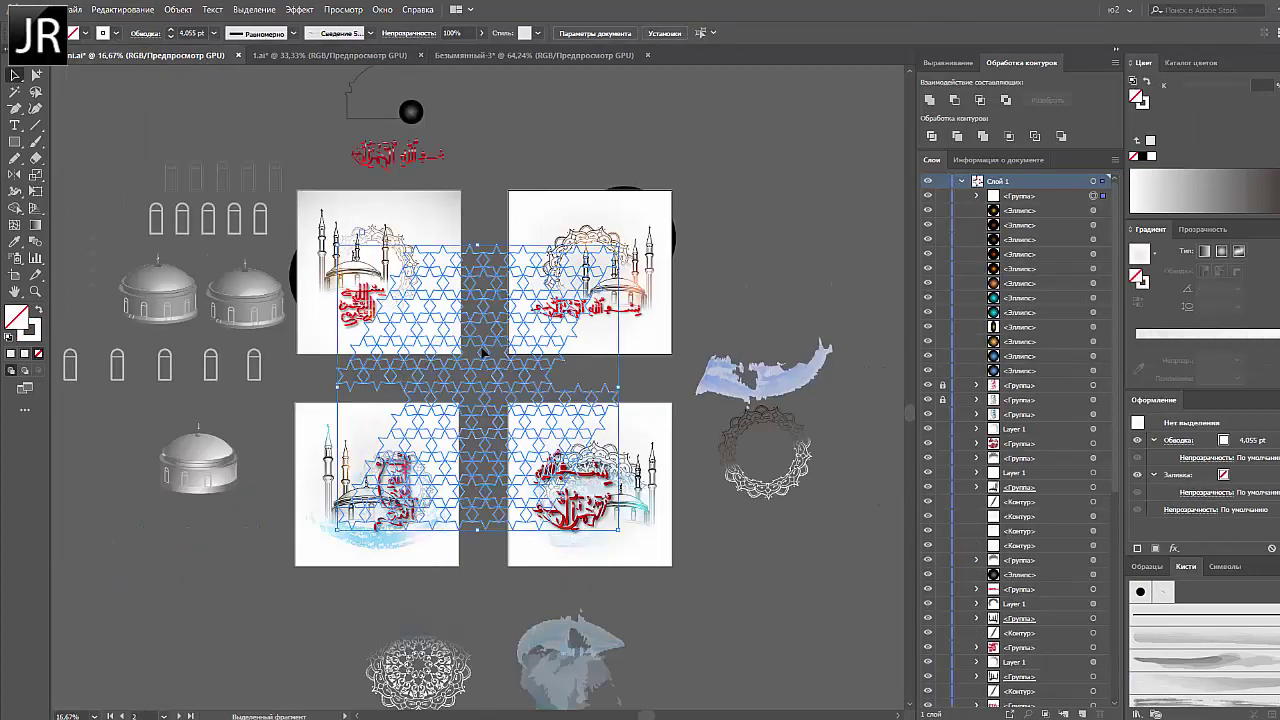
pyautogui.moveTo(481, 244); pyautogui.dragTo(790, 56)
pyautogui.click(297, 109)
pyautogui.scroll(5, 524, 253)
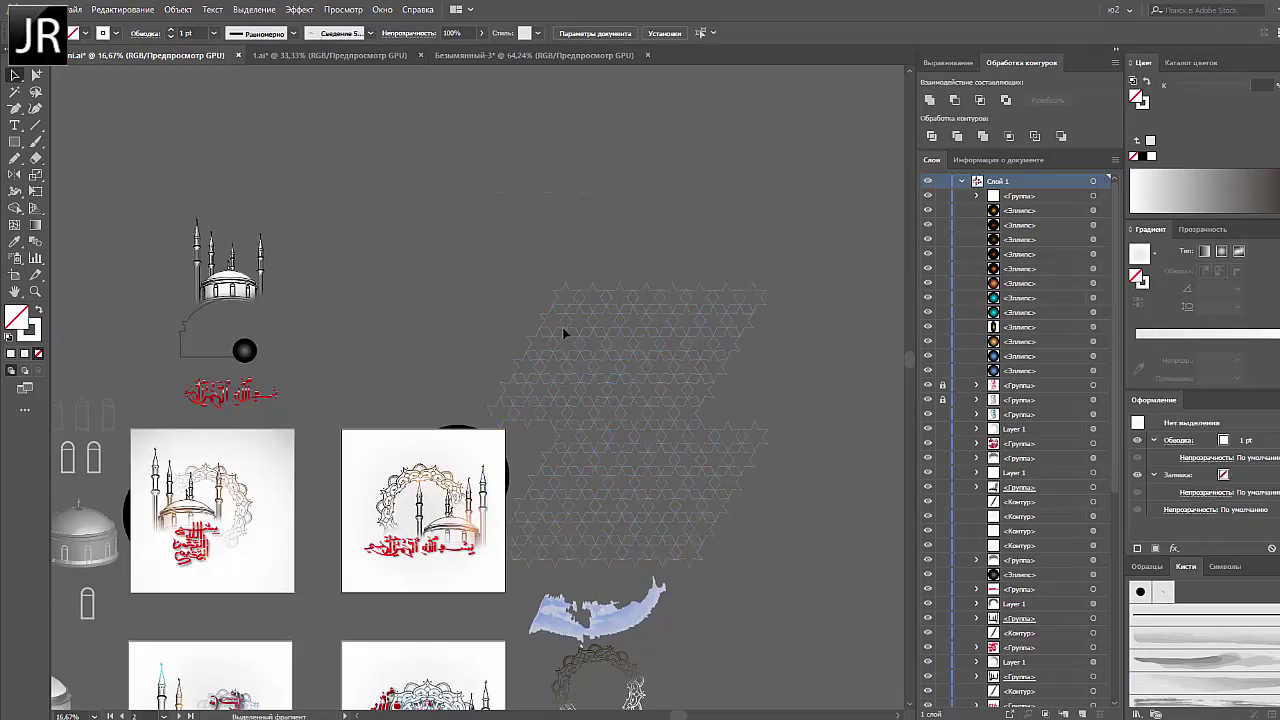
pyautogui.moveTo(540, 420); pyautogui.dragTo(390, 237)
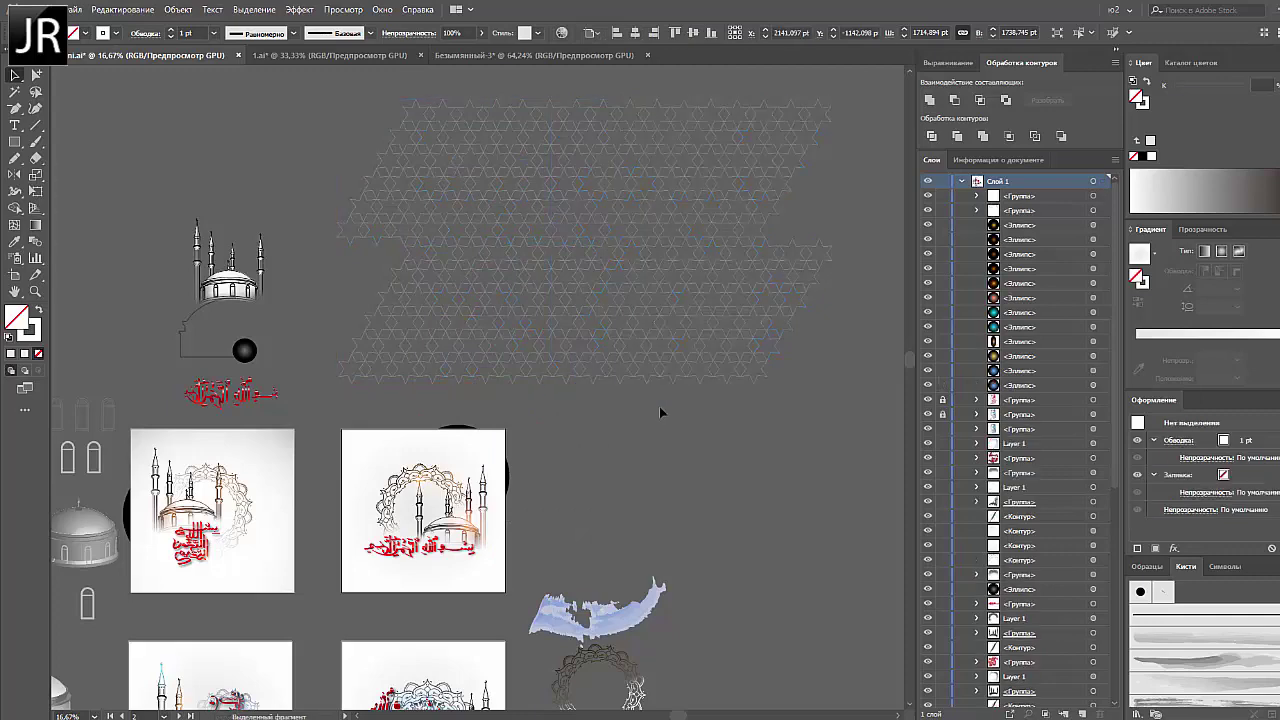
# Expand both star patterns and set their blend mode to Color Burn
pyautogui.moveTo(663, 411); pyautogui.dragTo(580, 260)
pyautogui.click(178, 9)
pyautogui.click(255, 173)
pyautogui.click(638, 448)
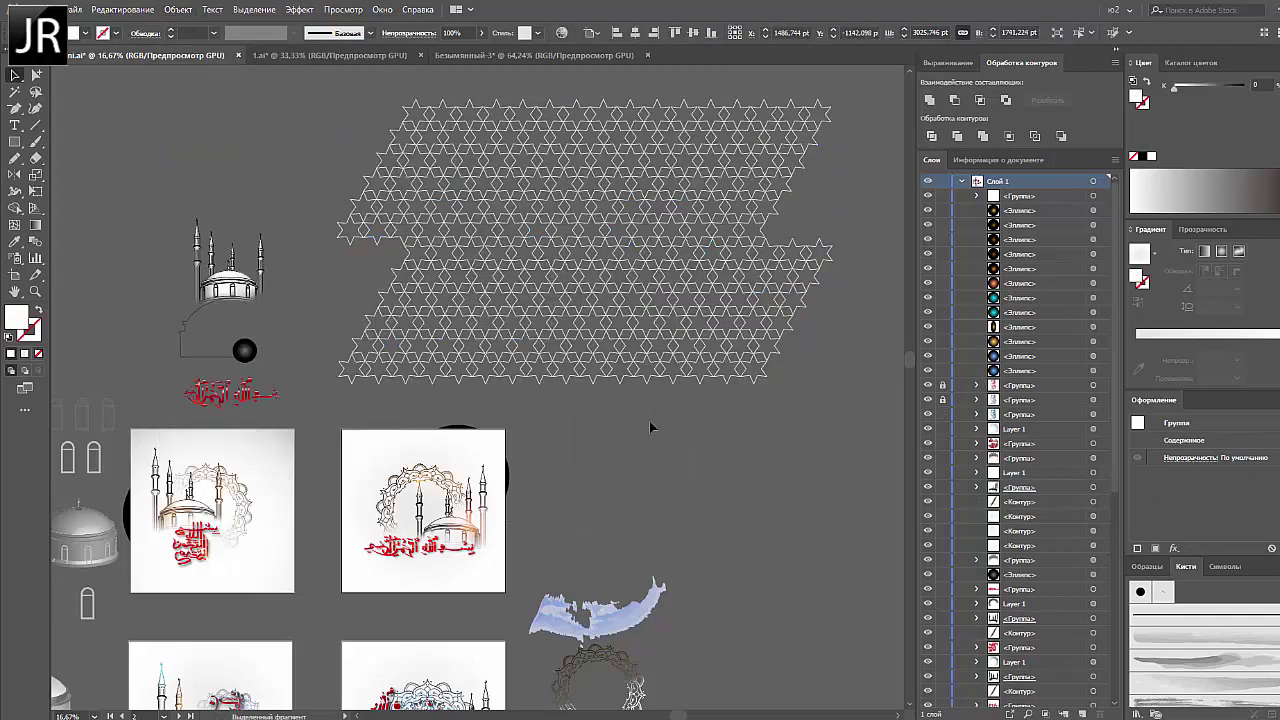
pyautogui.click(1202, 229)
pyautogui.click(1172, 250)
pyautogui.click(1157, 316)
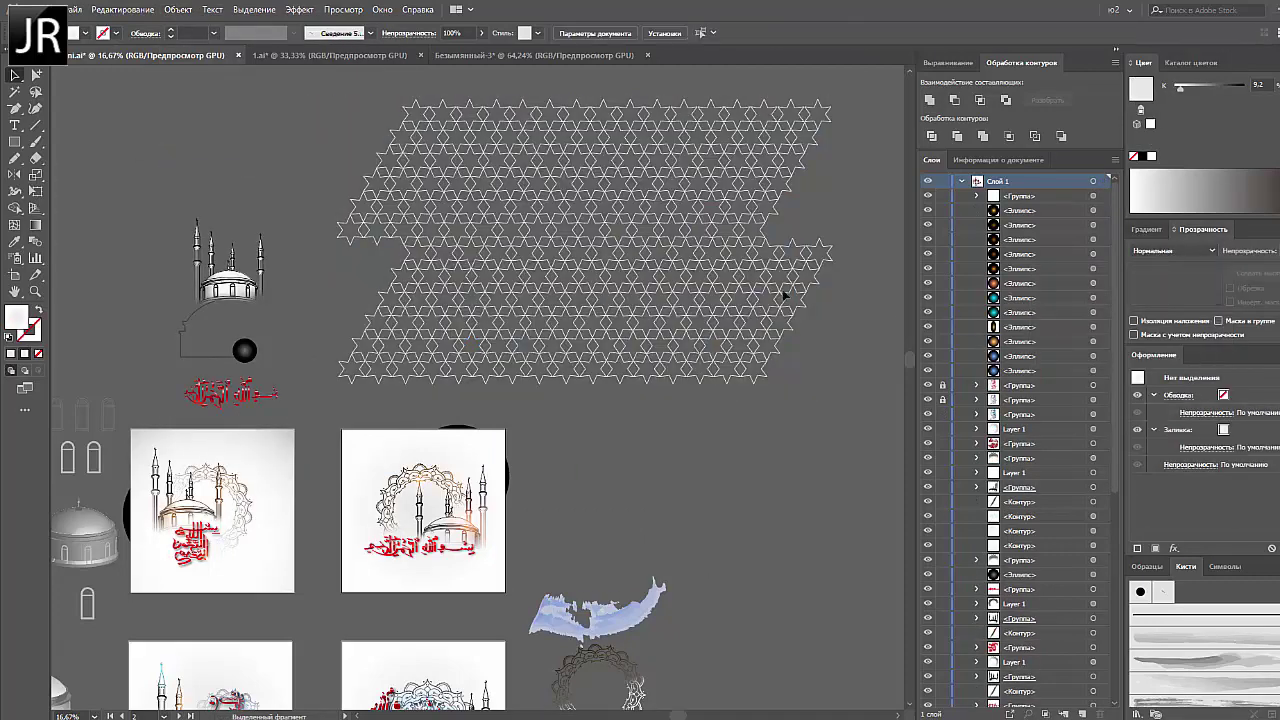
# Fill the star pattern with a white-to-grey gradient and scale it over the second artboard
pyautogui.press('g')
pyautogui.hotkey('ctrl', 'z')
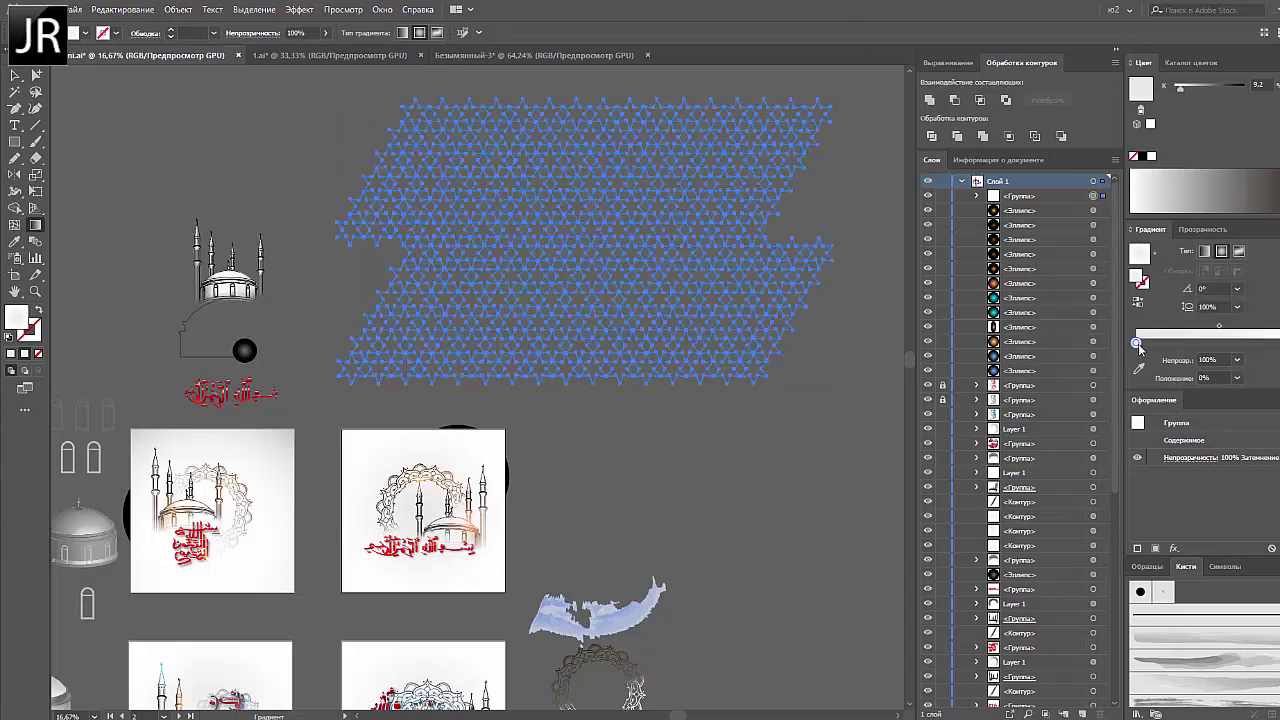
pyautogui.press('Escape')
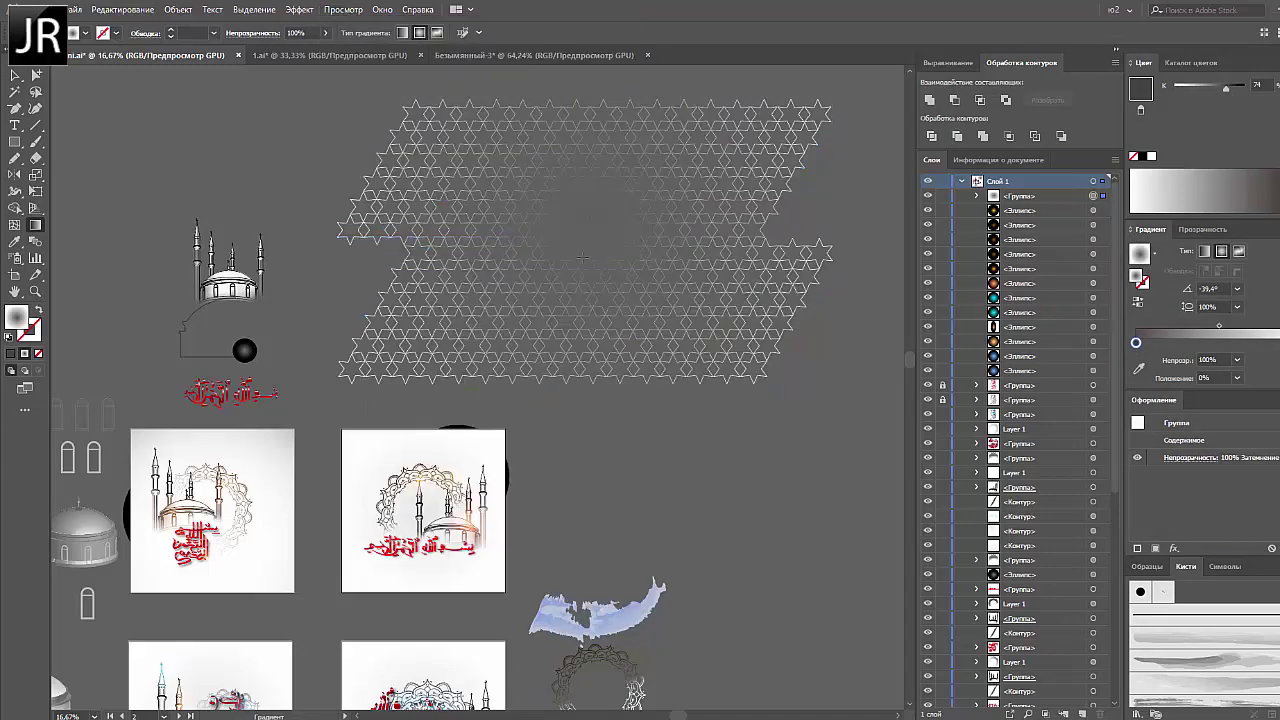
pyautogui.scroll(-2, 631, 400)
pyautogui.moveTo(631, 277); pyautogui.dragTo(697, 320)
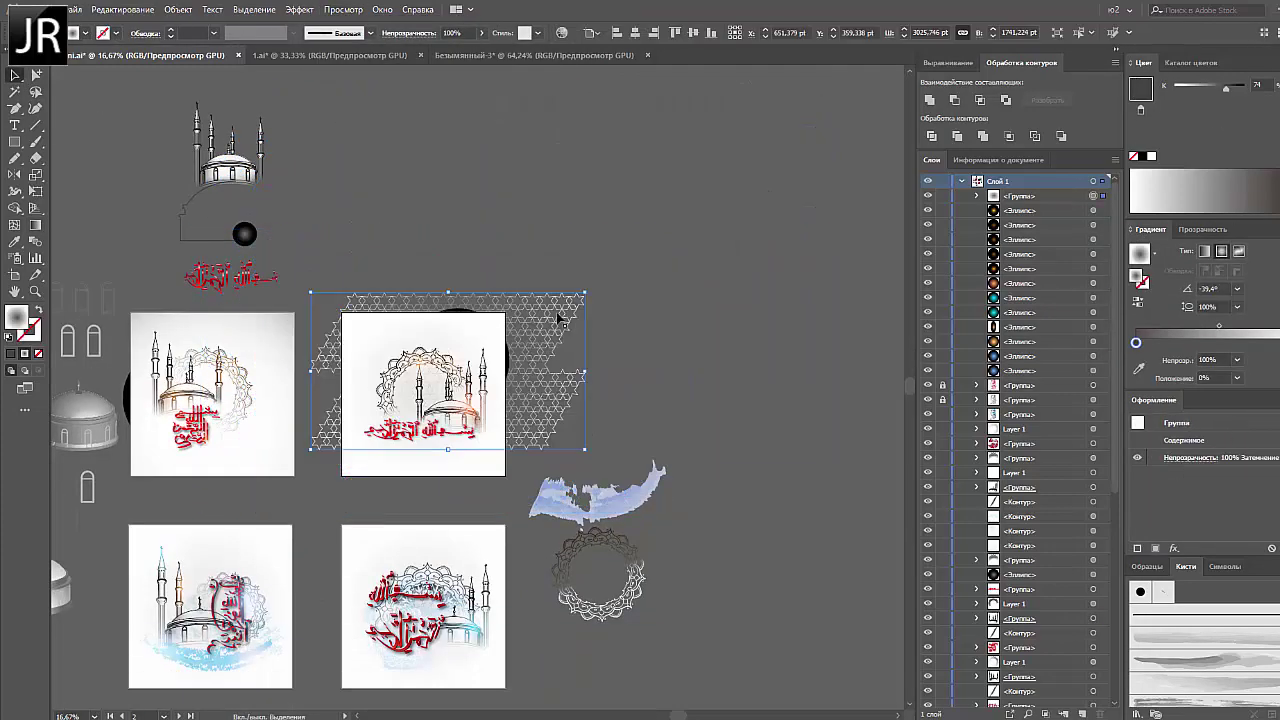
# Resize the star-pattern group to cover the top-right artboard
pyautogui.hotkey('ctrl', '+')
pyautogui.click(770, 392)
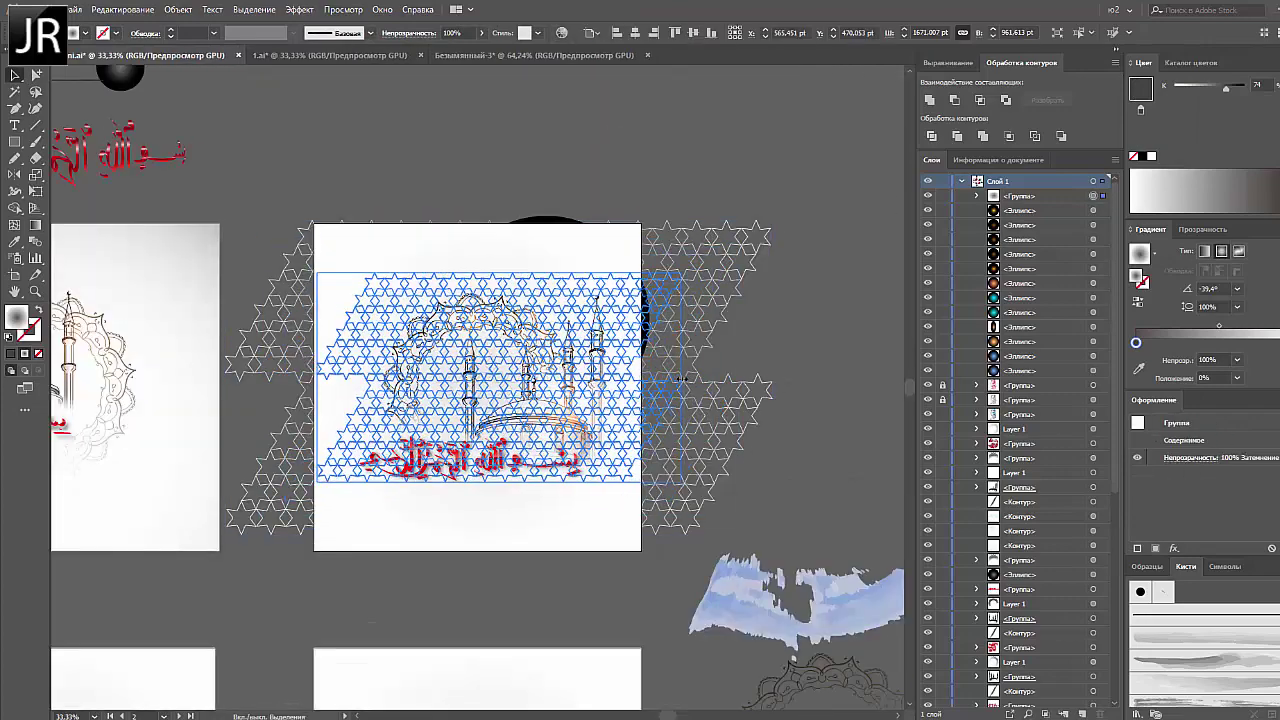
pyautogui.moveTo(1219, 326); pyautogui.dragTo(1207, 350)
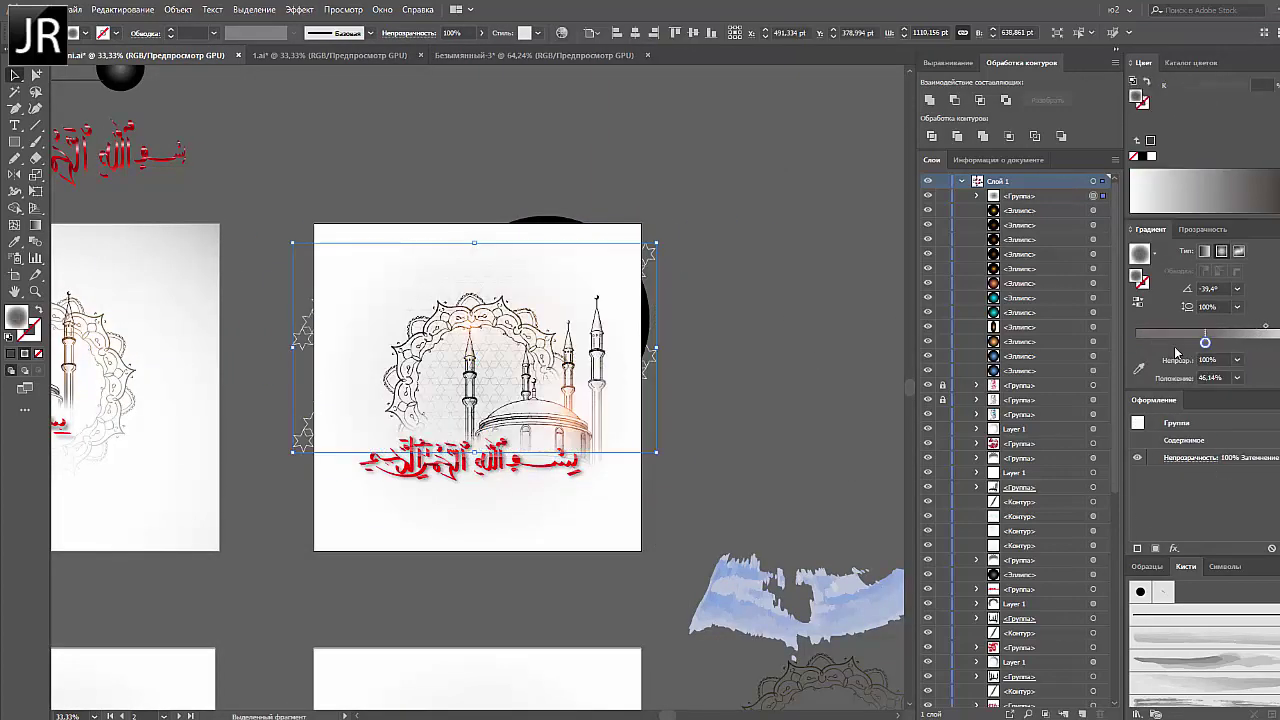
pyautogui.click(761, 328)
pyautogui.scroll(-1, 765, 328)
pyautogui.scroll(-3, 779, 329)
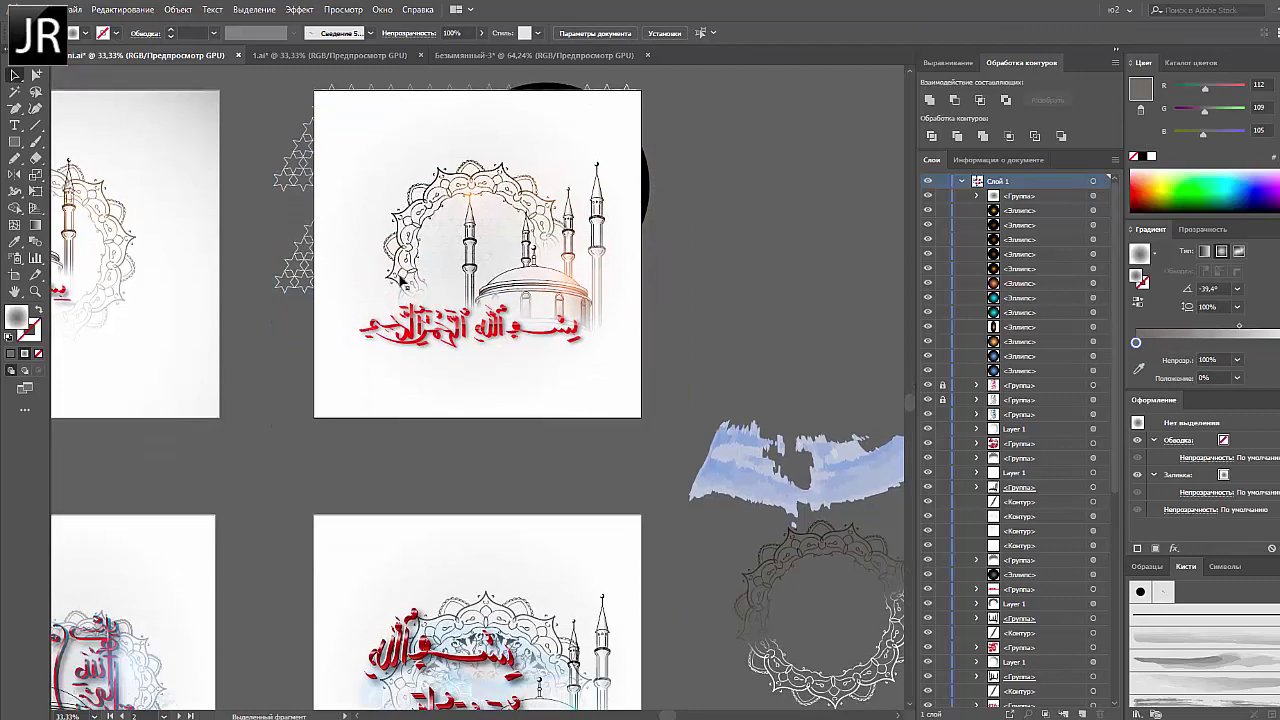
pyautogui.click(775, 291)
pyautogui.click(775, 291)
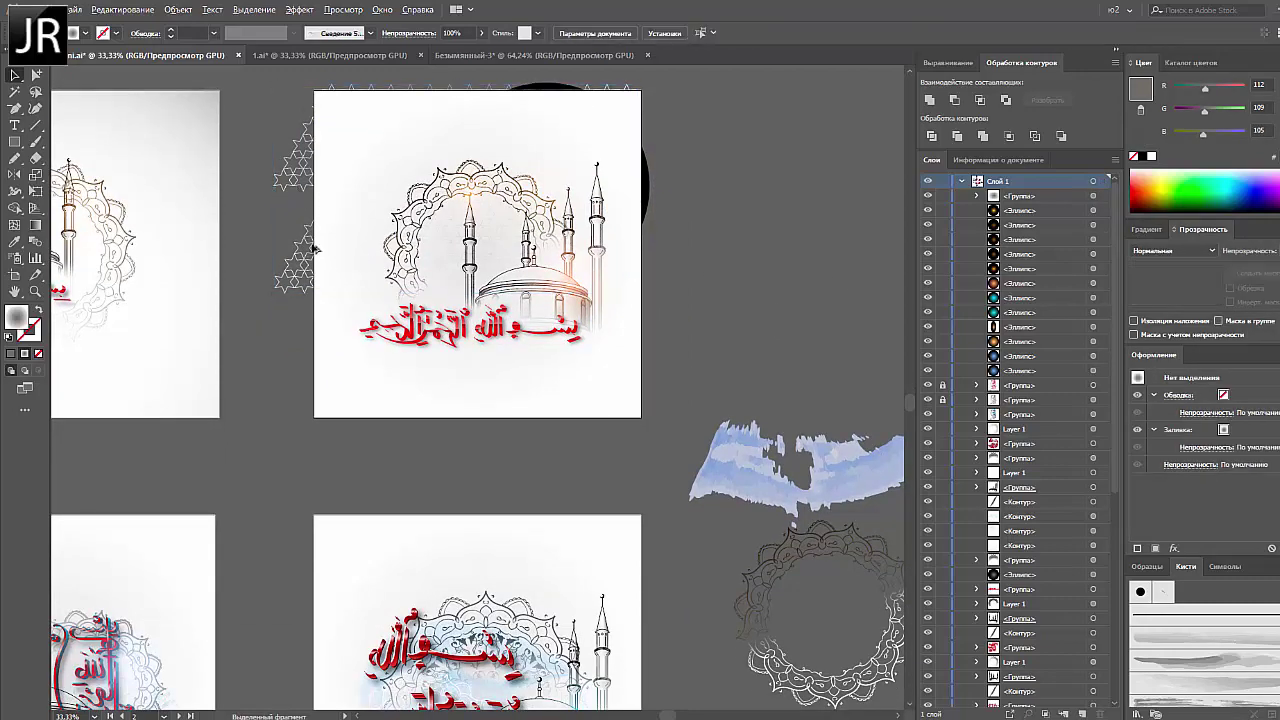
pyautogui.hscroll(-9, 541, 215)
pyautogui.scroll(3, 541, 215)
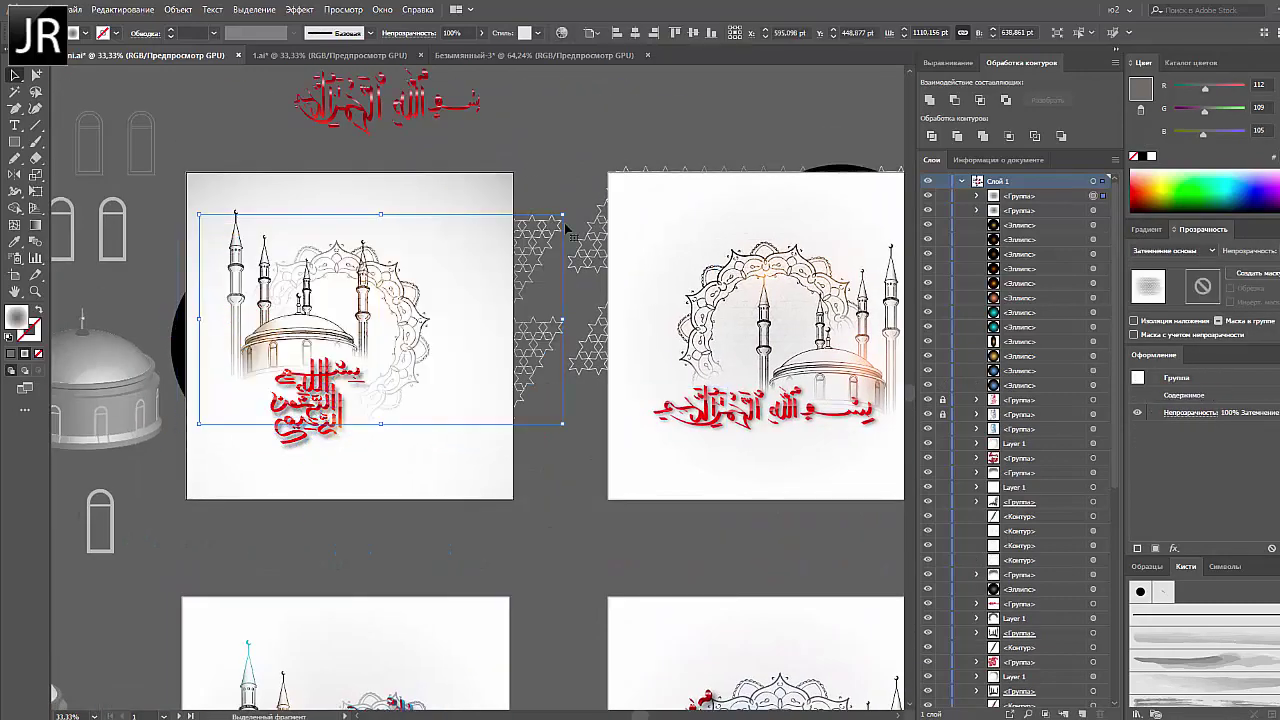
# On the top-left star pattern, move the left gradient stop to 28.46% and use Grayscale colour mode
pyautogui.click(514, 174)
pyautogui.click(550, 222)
pyautogui.click(530, 243)
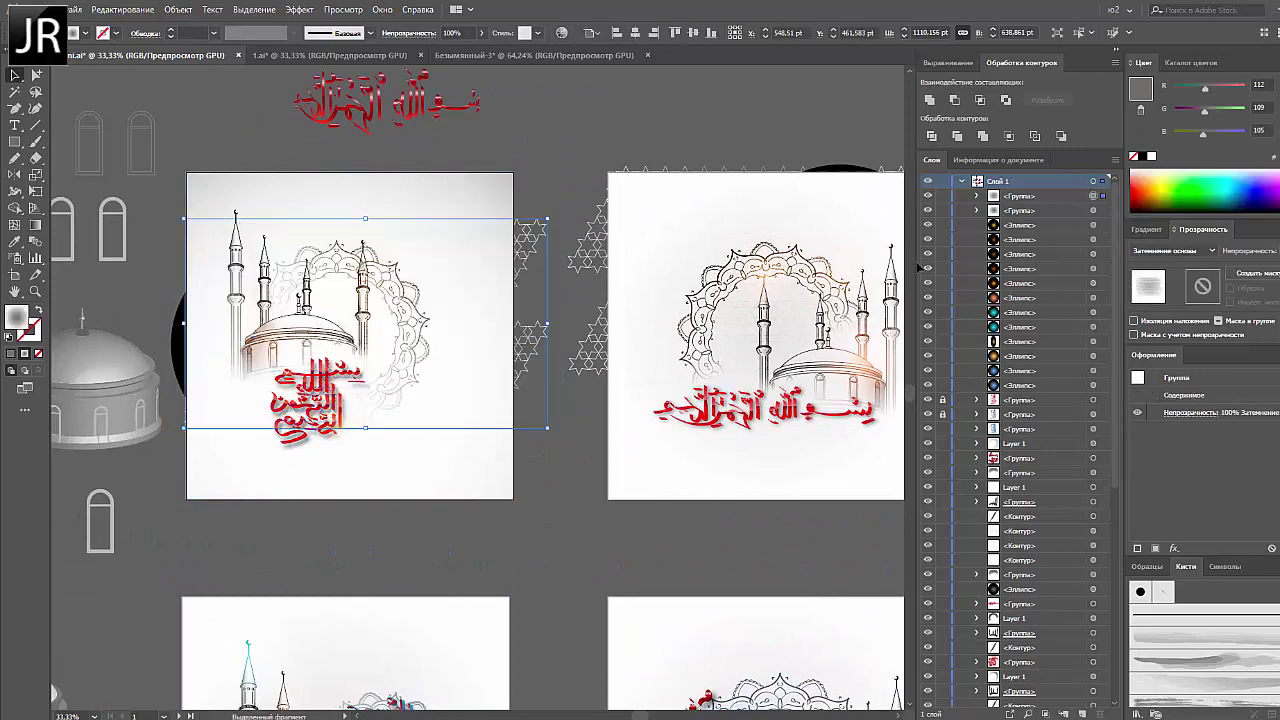
pyautogui.moveTo(1136, 343); pyautogui.dragTo(1185, 344)
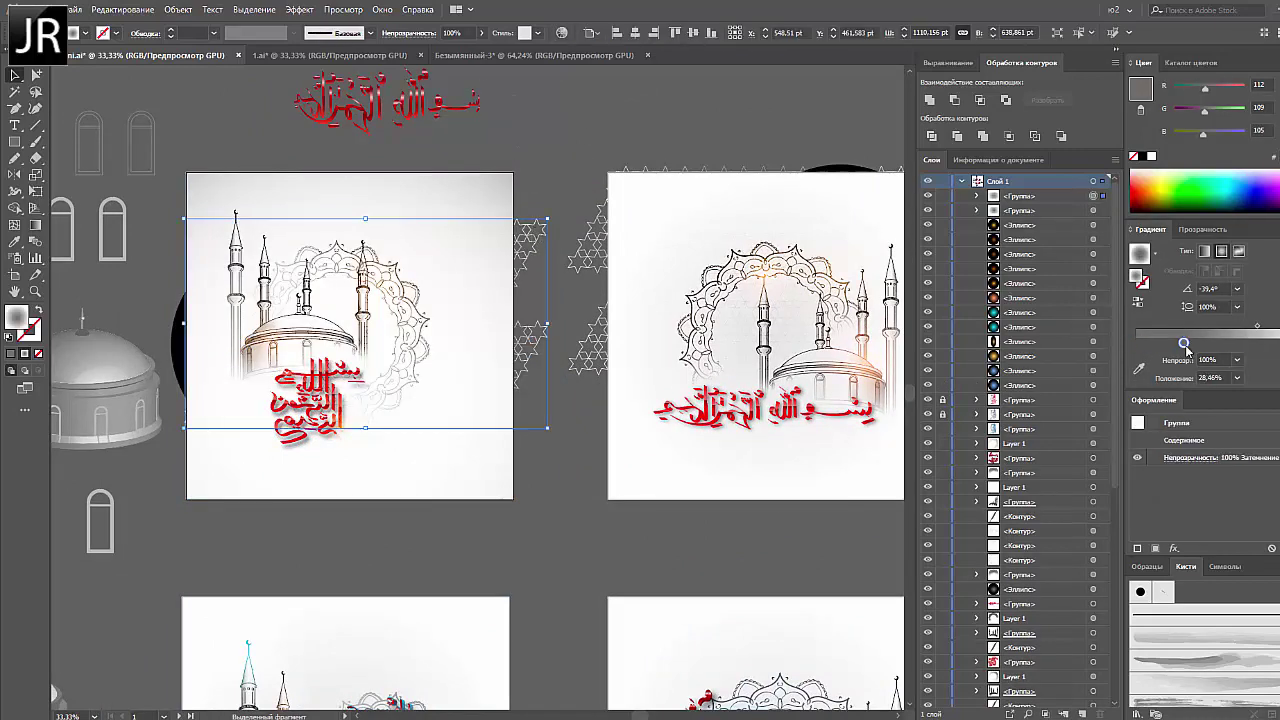
pyautogui.click(1272, 62)
pyautogui.click(1175, 33)
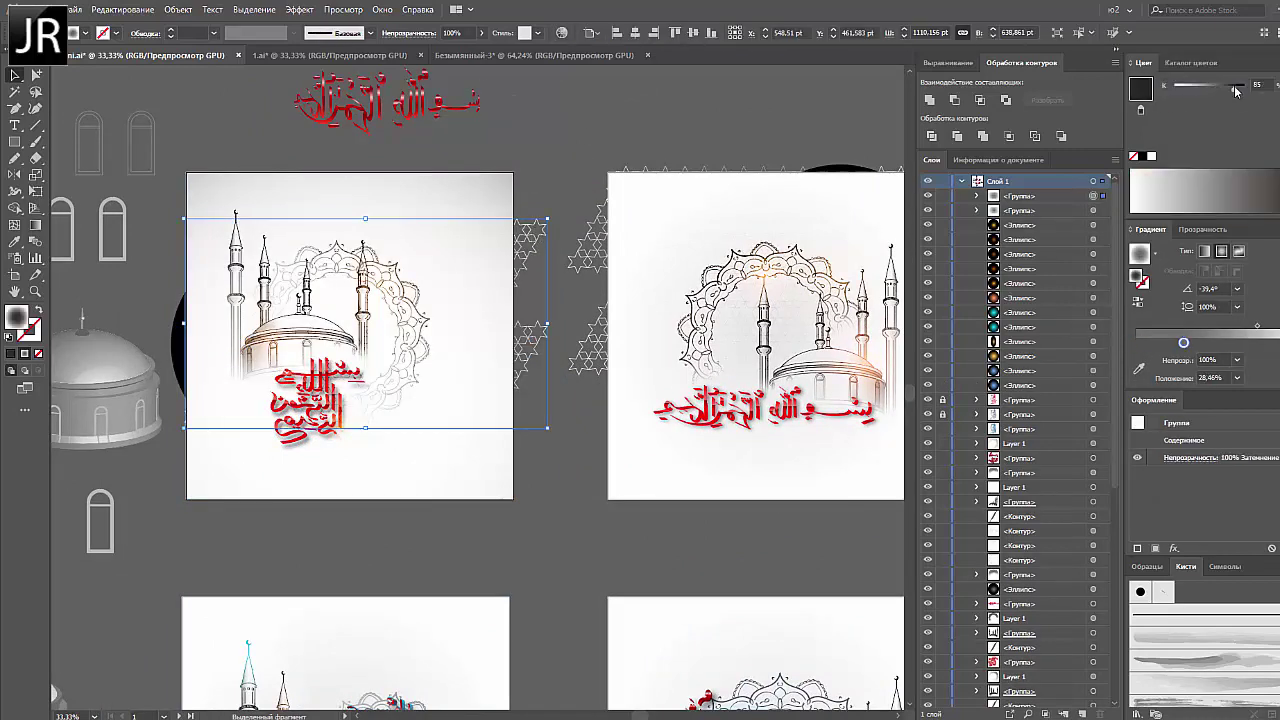
# Nudge the star pattern's gradient stop left to 23.17%
pyautogui.click(540, 200)
pyautogui.press('g')
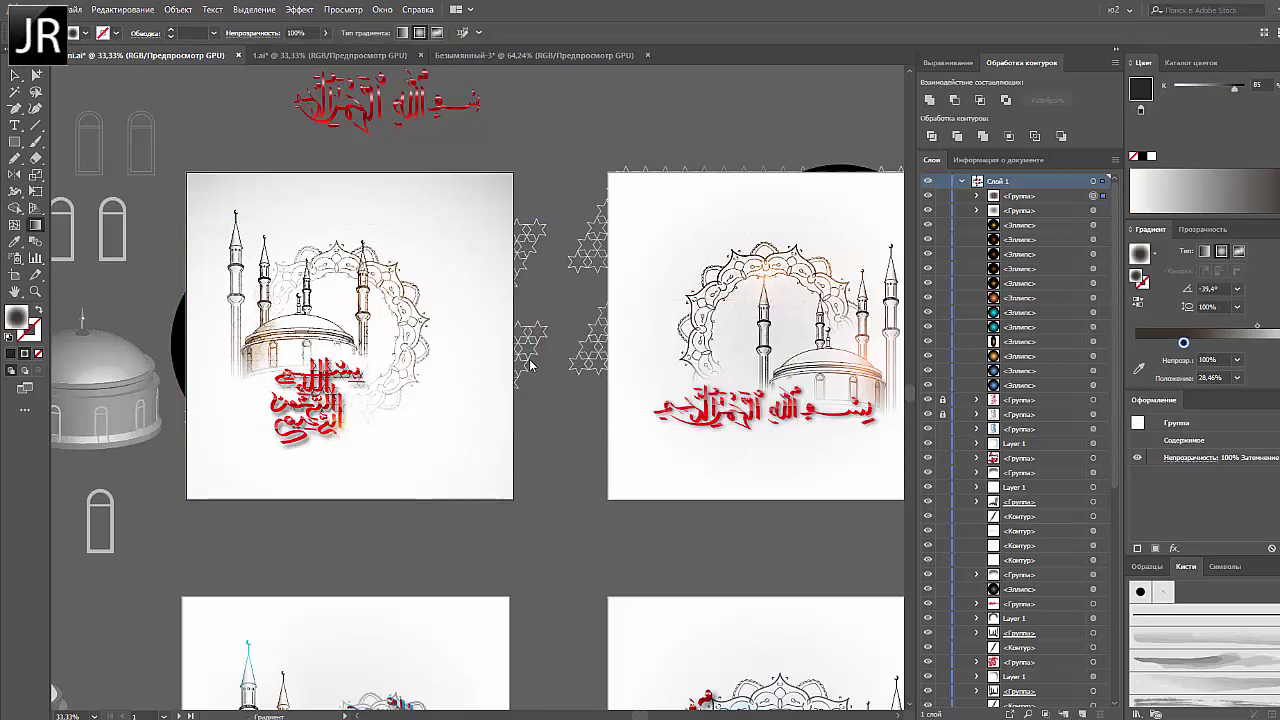
pyautogui.press('v')
pyautogui.moveTo(1184, 343); pyautogui.dragTo(1175, 345)
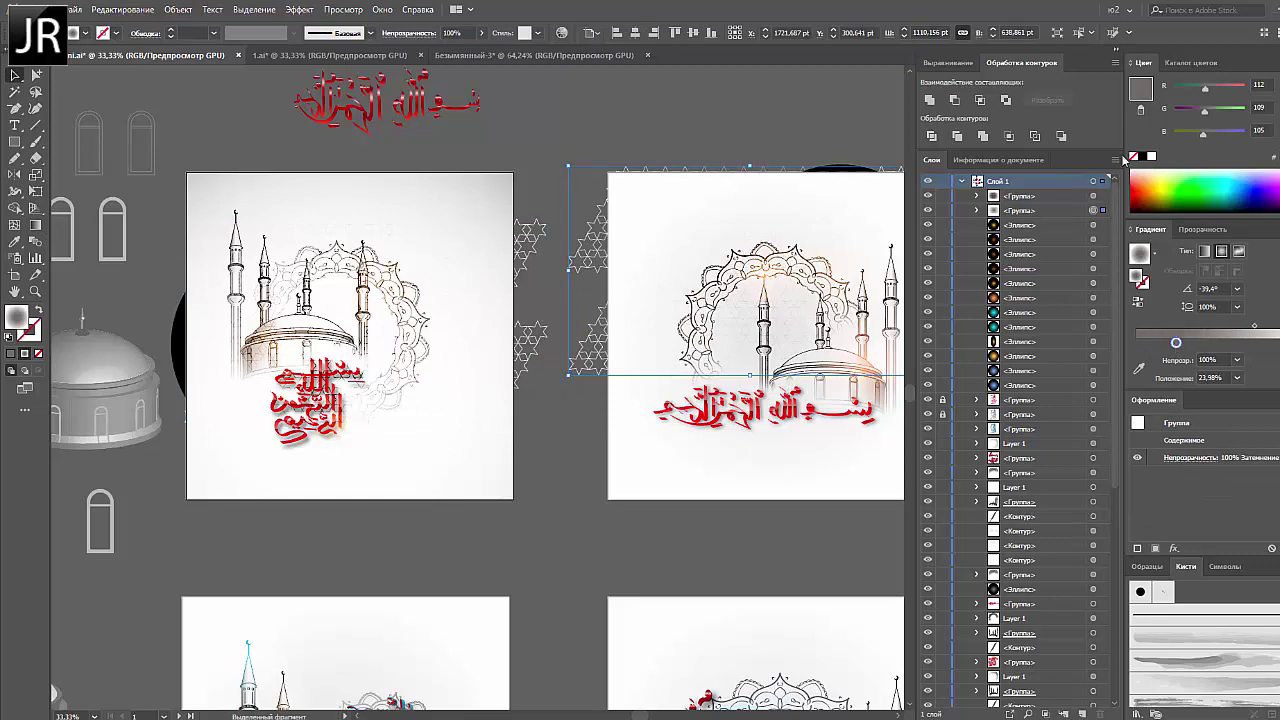
# Retune the star overlay gradient to 45.4°, with stops near 53% and white at 63.82%
pyautogui.press('g')
pyautogui.hotkey('ctrl', 'z')
pyautogui.hotkey('ctrl', 'z')
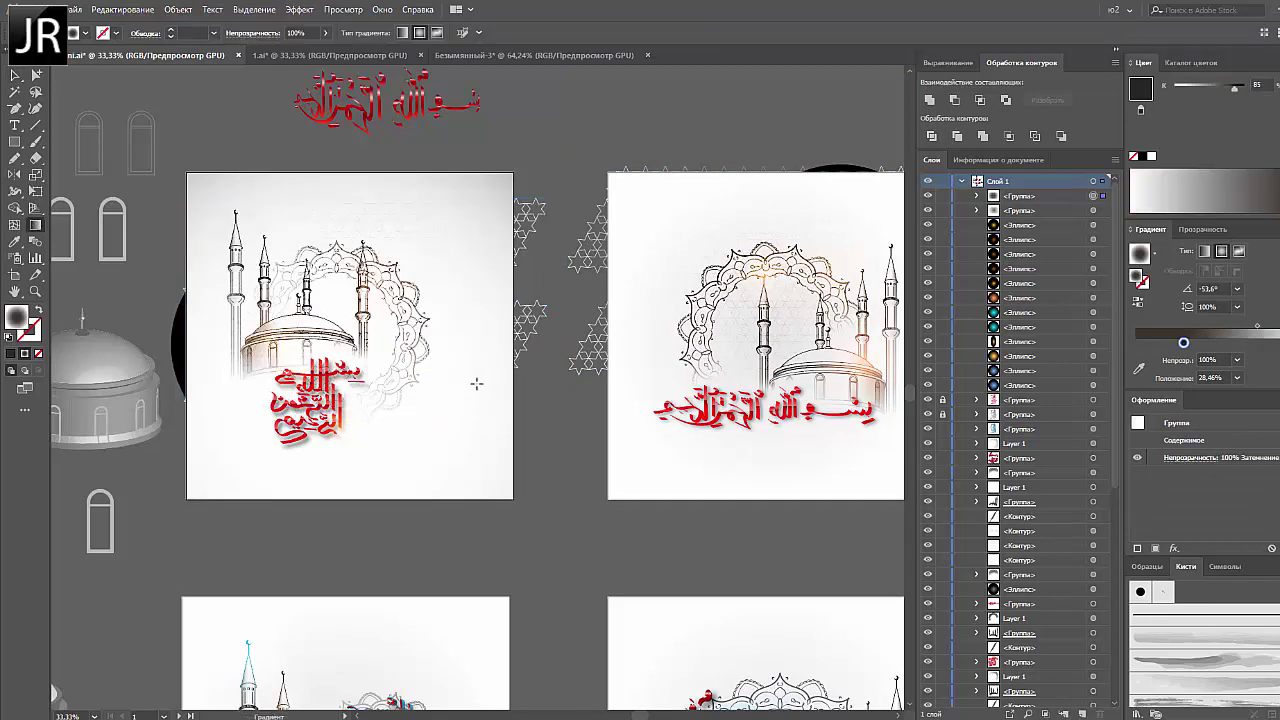
pyautogui.press('v')
pyautogui.click(470, 387)
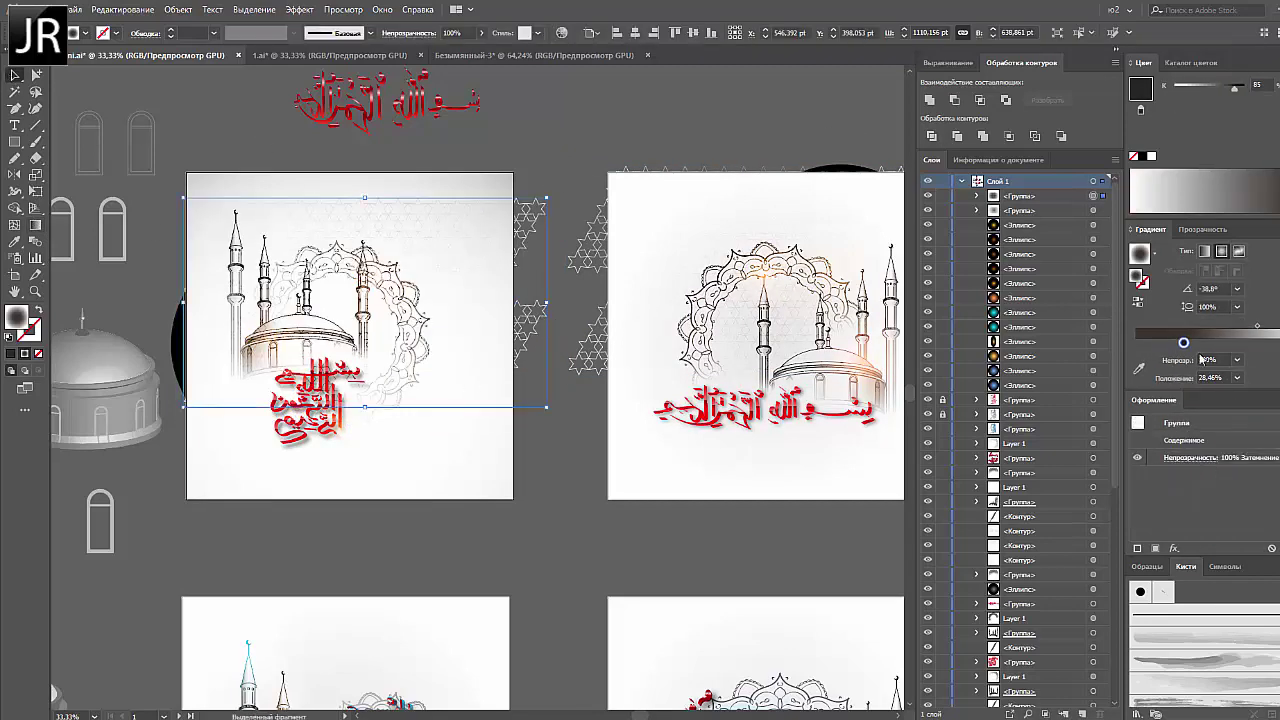
pyautogui.click(35, 225)
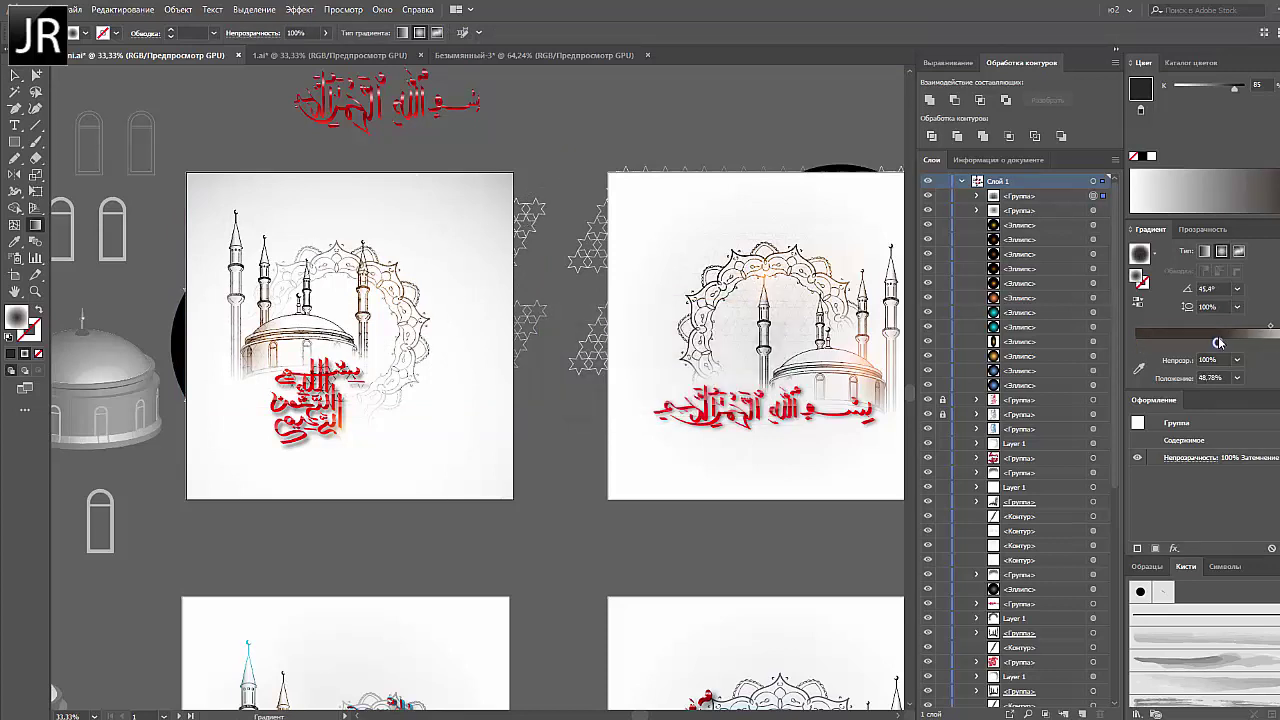
pyautogui.press('v')
pyautogui.moveTo(1135, 343); pyautogui.dragTo(1243, 343)
pyautogui.click(36, 158)
# Erase a vertical pattern strip beside the second artboard and slightly shrink the top-left mosque group
pyautogui.moveTo(560, 165); pyautogui.dragTo(480, 451)
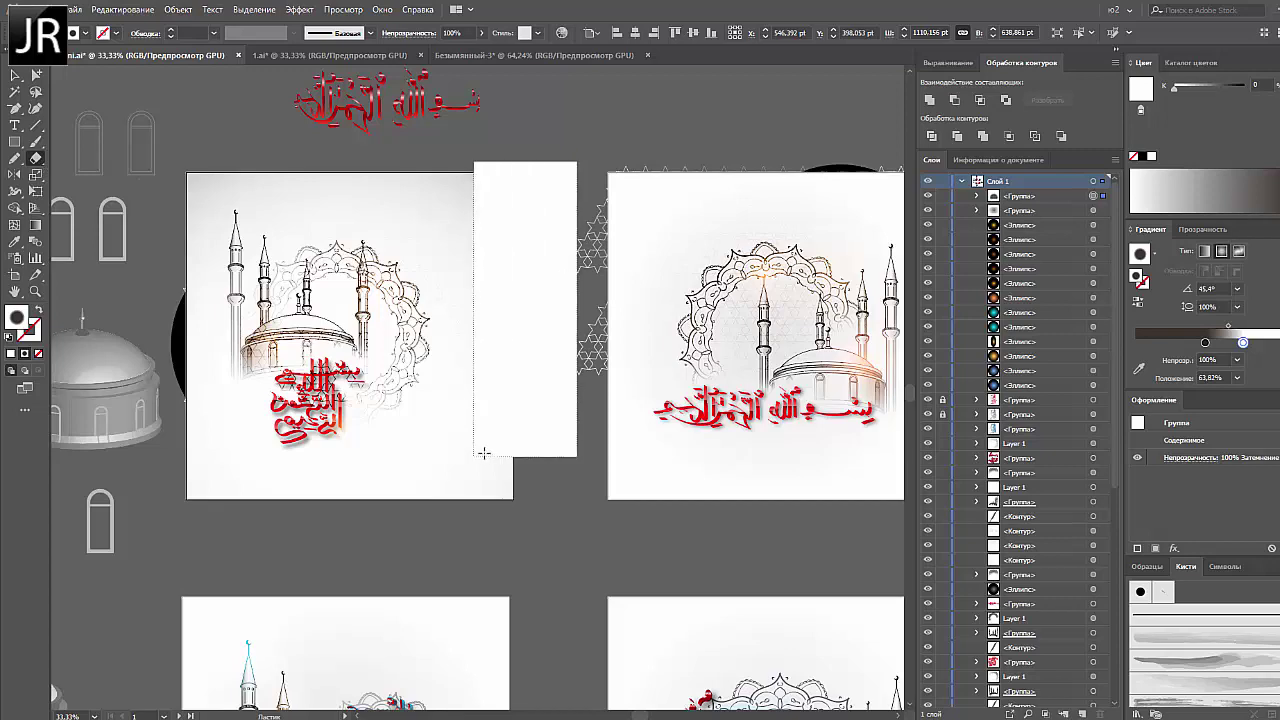
pyautogui.click(14, 76)
pyautogui.moveTo(476, 198); pyautogui.dragTo(465, 204)
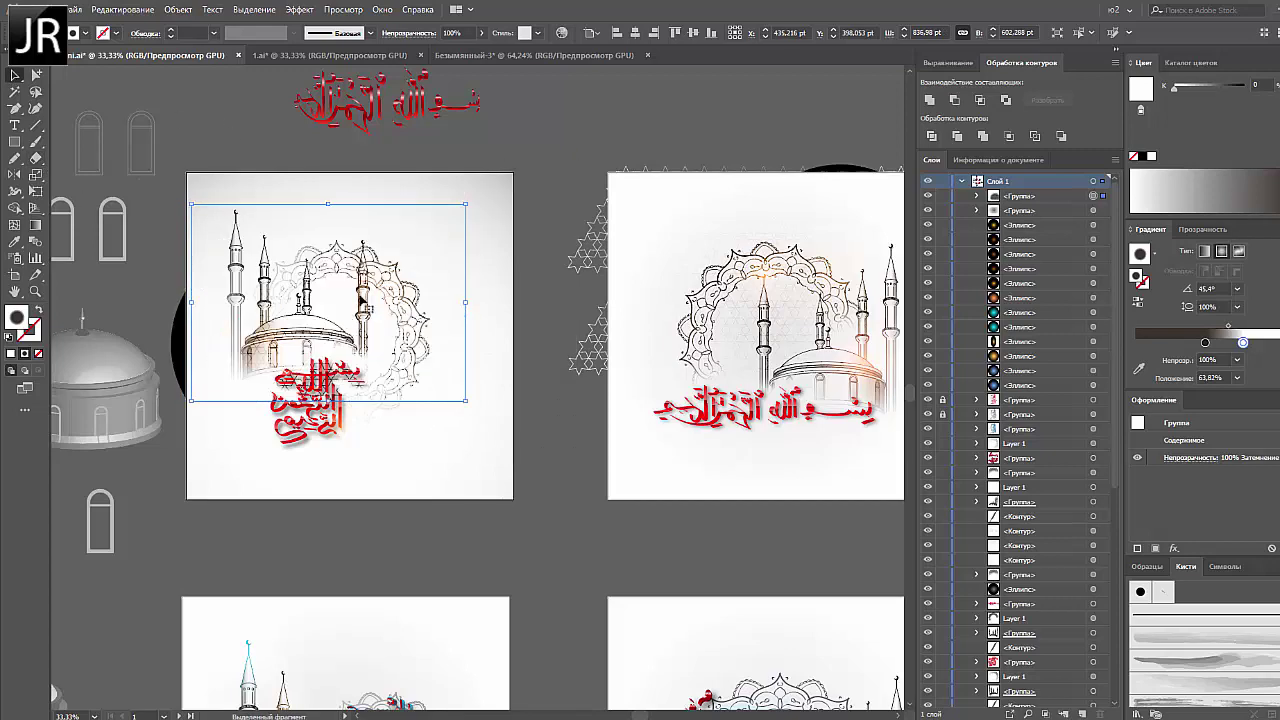
pyautogui.click(528, 309)
# Bring the gap between the top artboards into view for erasing the pattern there
pyautogui.moveTo(528, 309); pyautogui.dragTo(312, 337)
pyautogui.hotkey('shift', 'e')
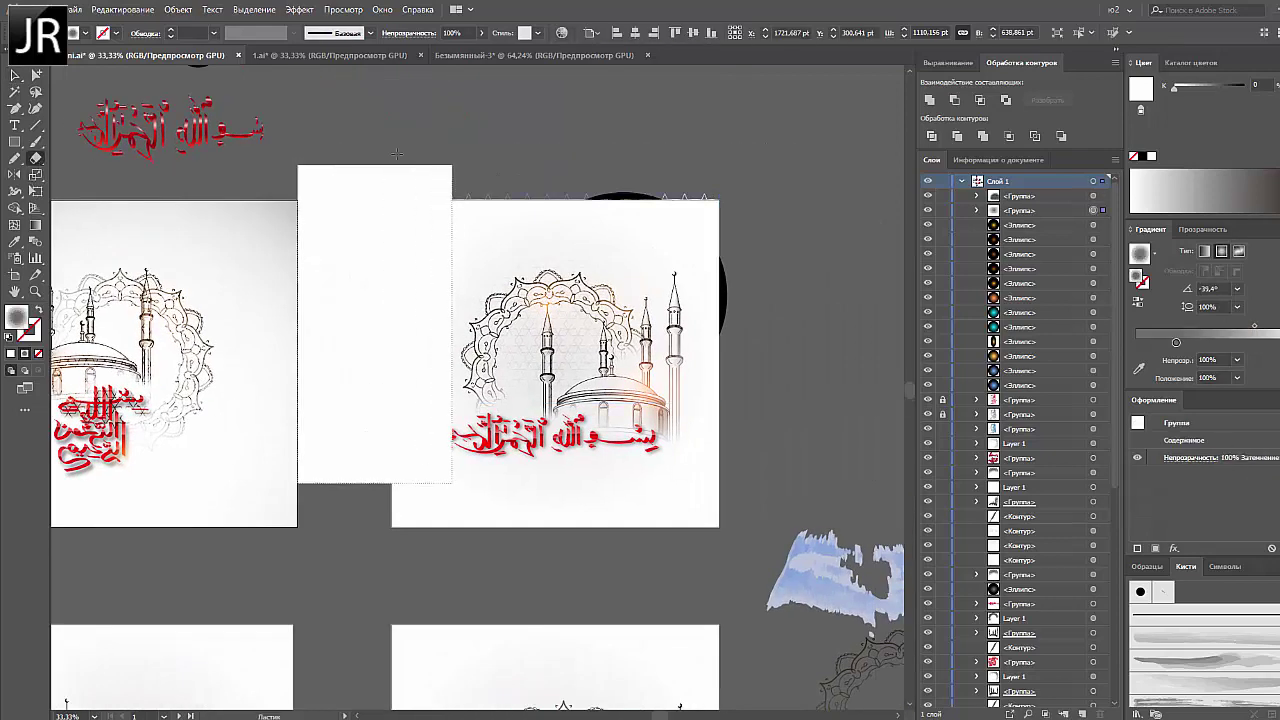
pyautogui.press('v')
pyautogui.scroll(-2, 826, 311)
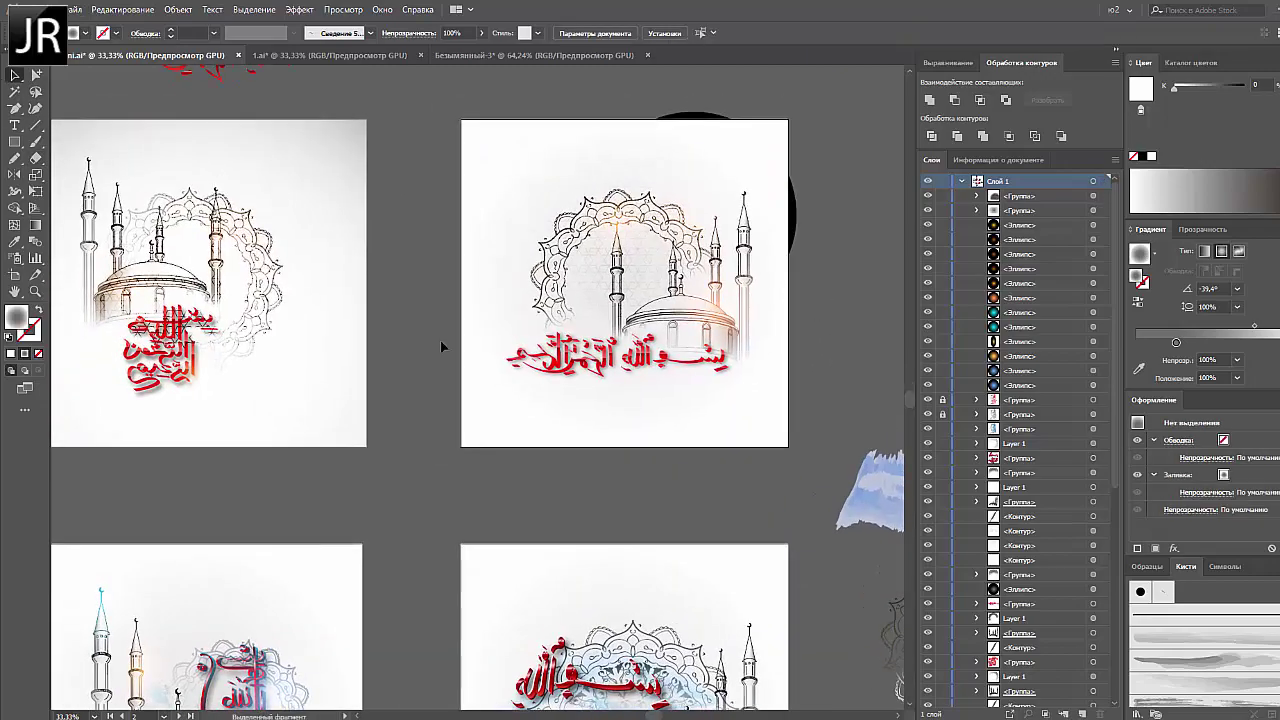